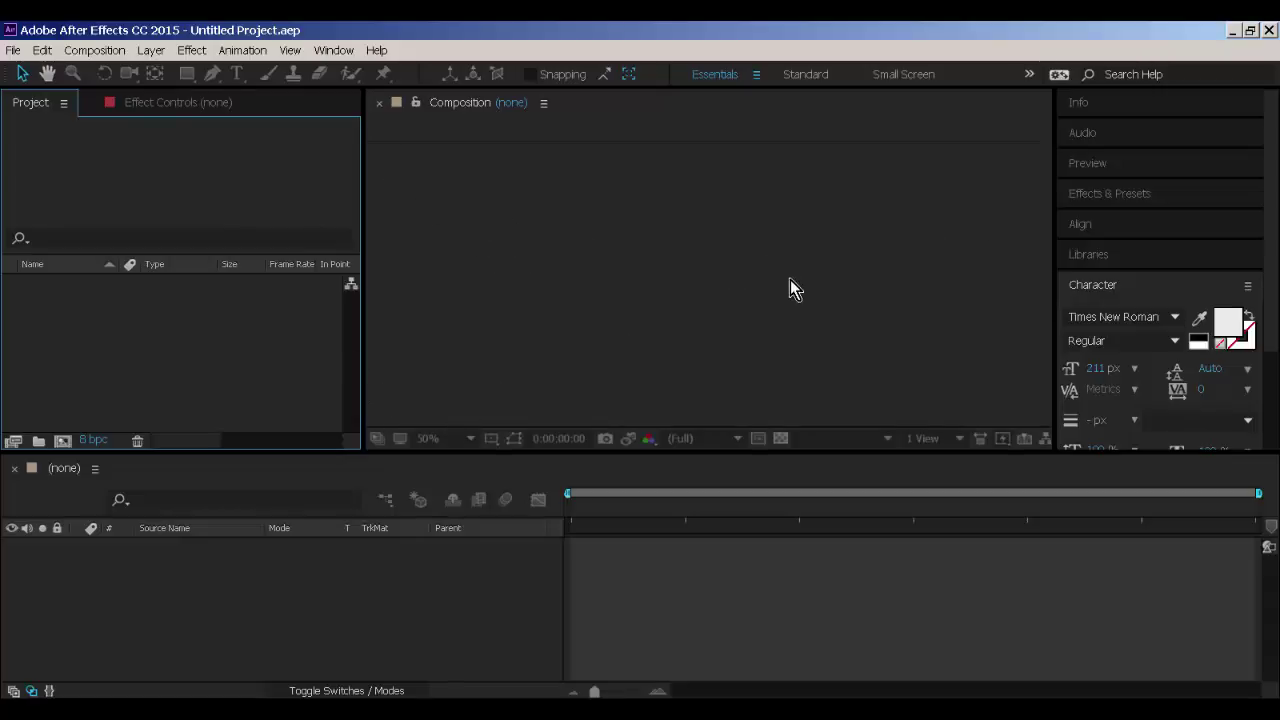
Create a new composition with the HDTV 1080 29.97 preset and a duration of 0;00;05;00.
click(88, 56)
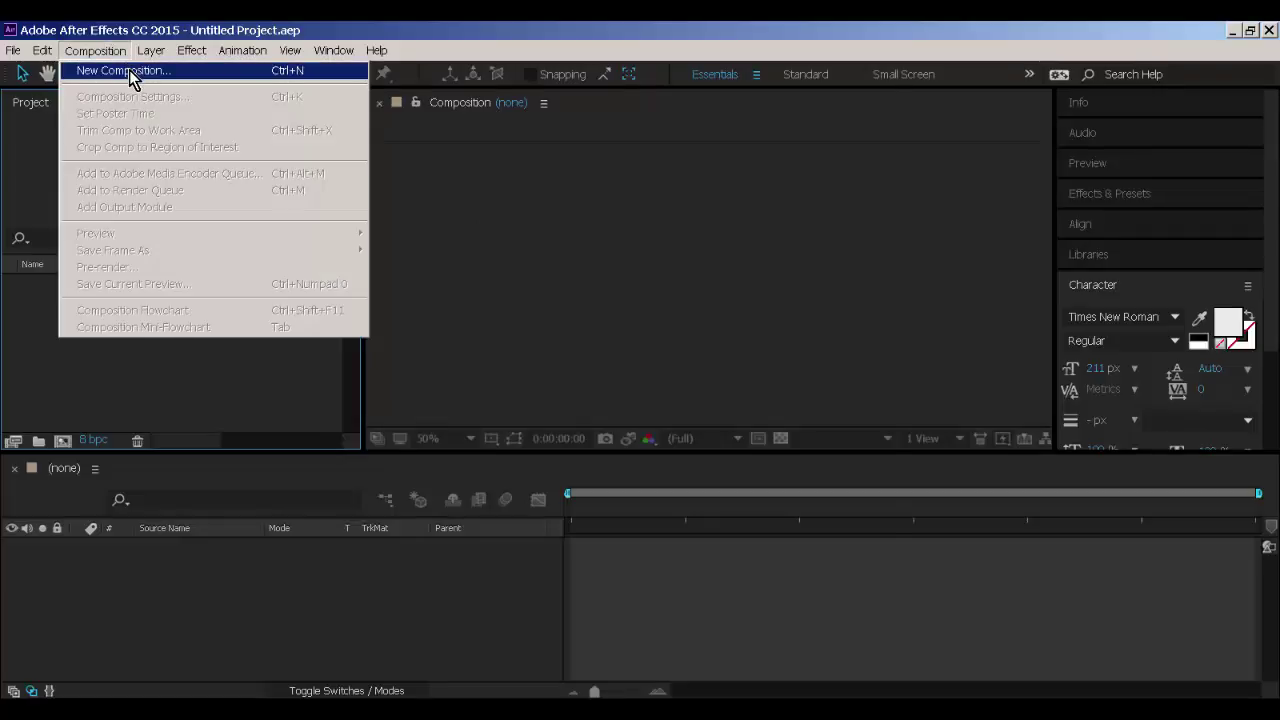
click(129, 70)
click(569, 222)
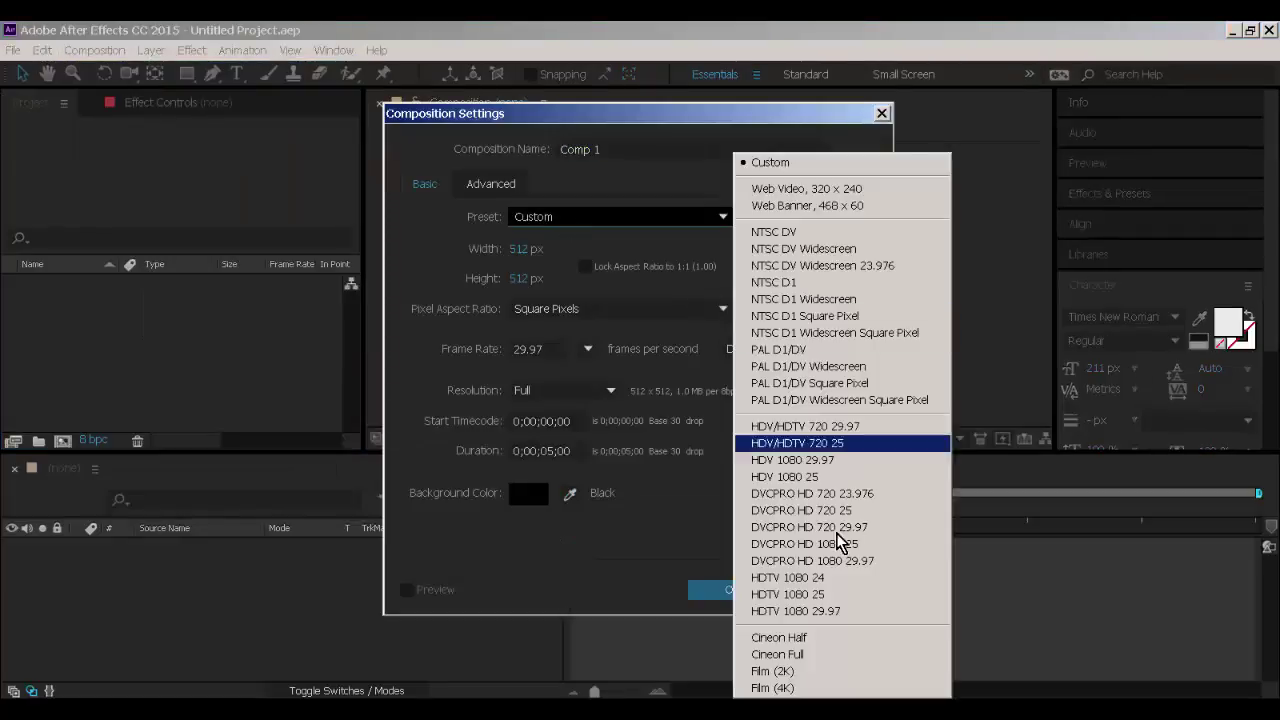
click(800, 611)
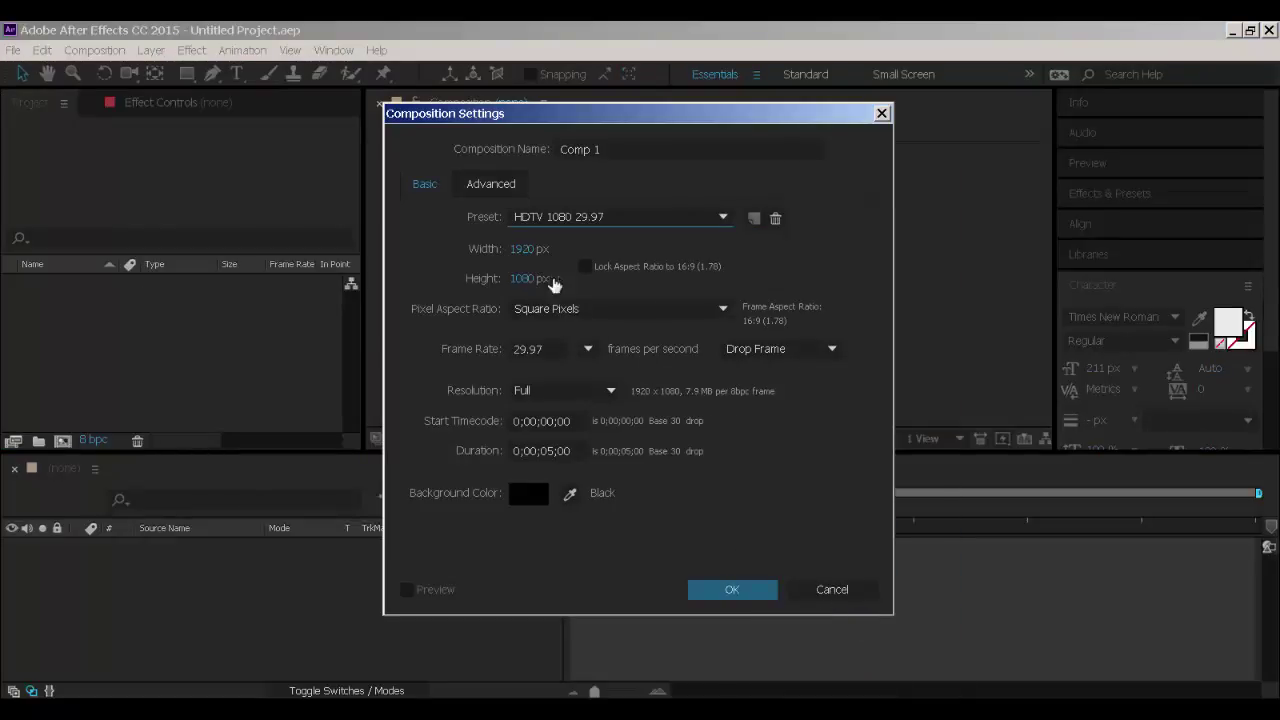
drag(577, 448, 503, 452)
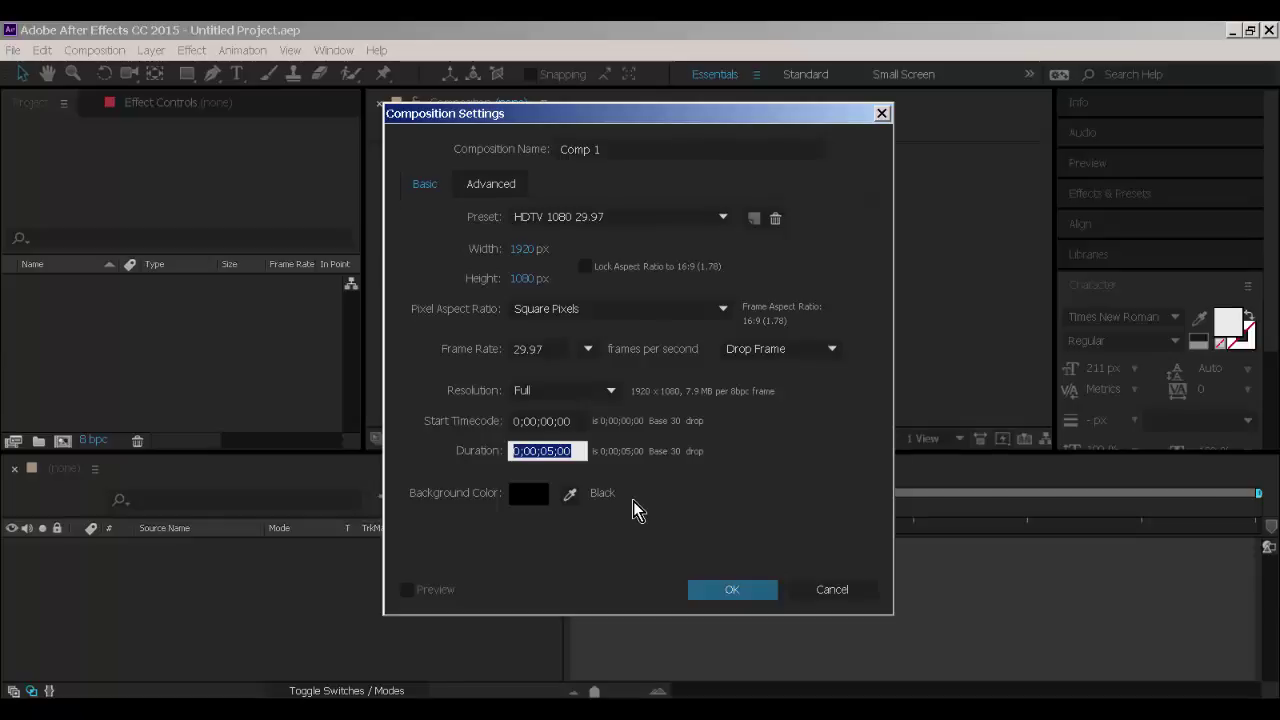
key(Return)
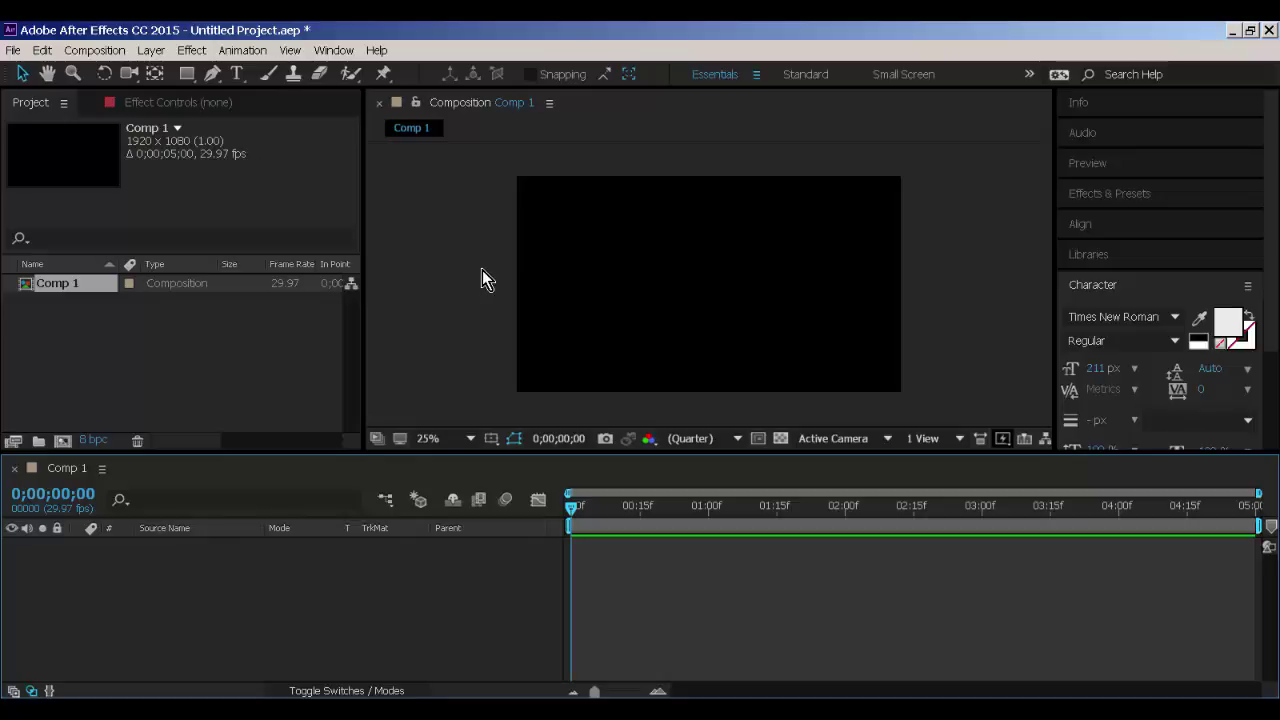
click(187, 75)
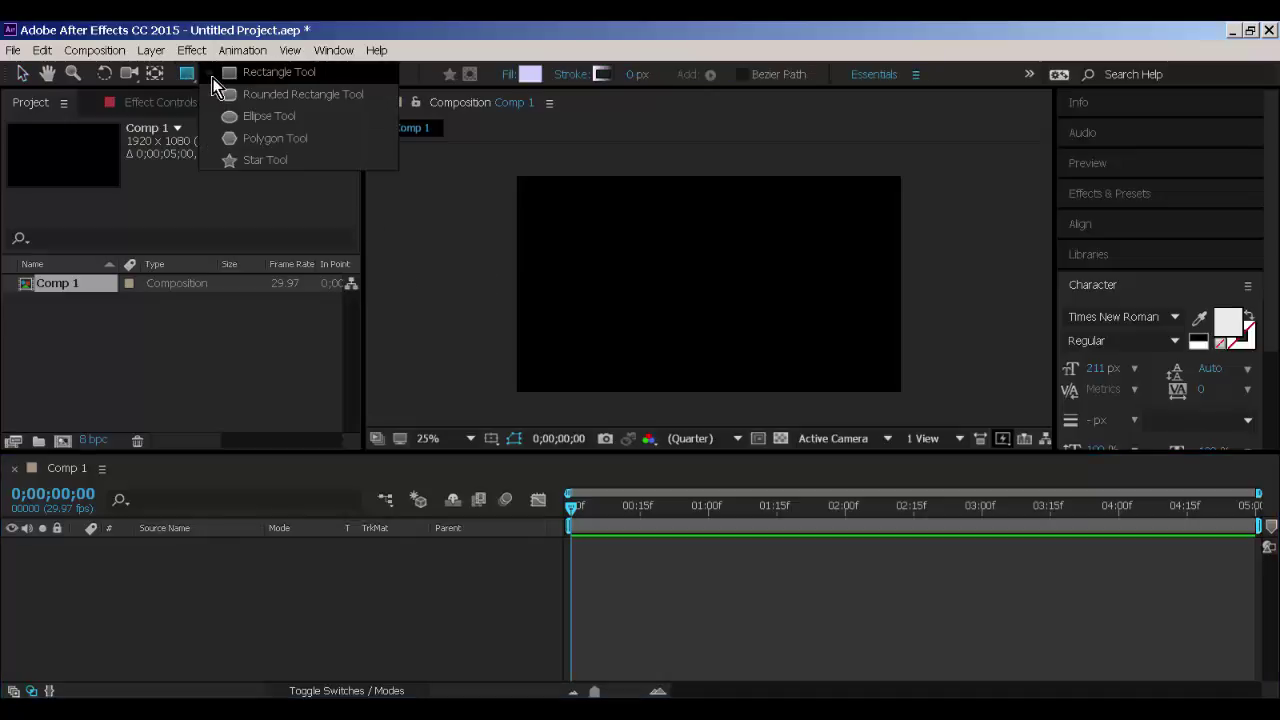
click(212, 76)
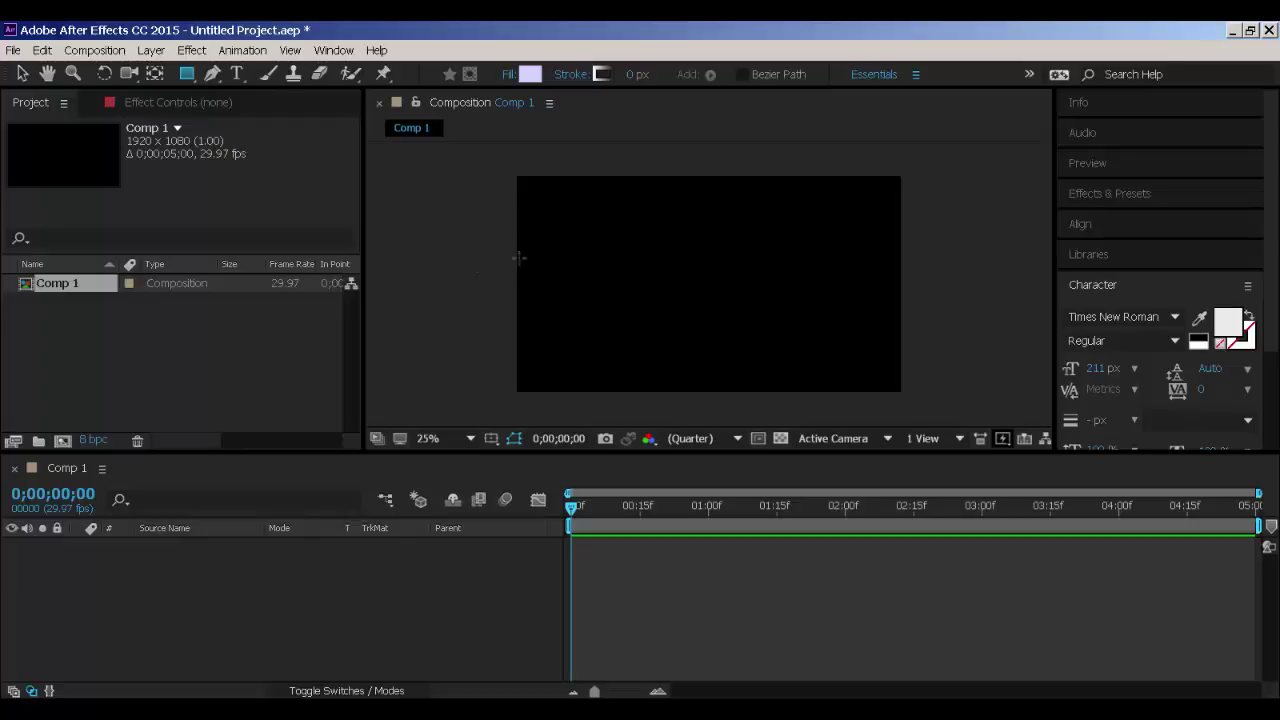
drag(463, 273, 942, 282)
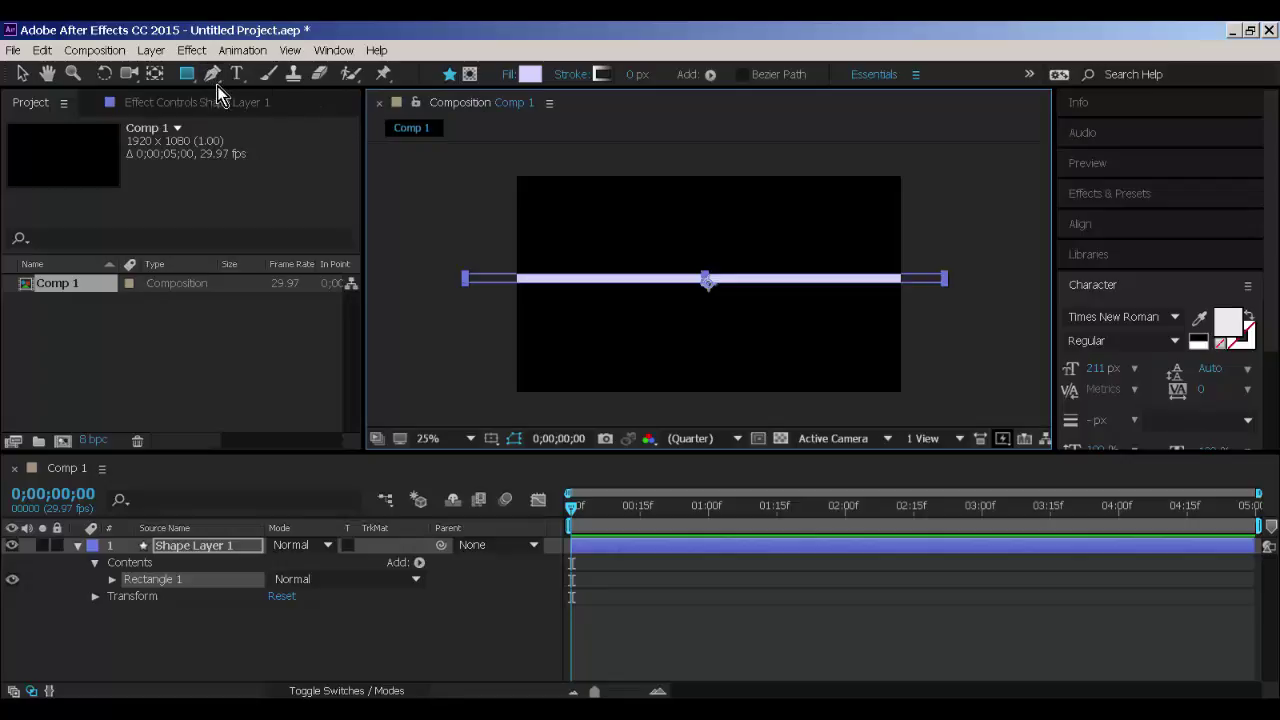
key(y)
click(230, 549)
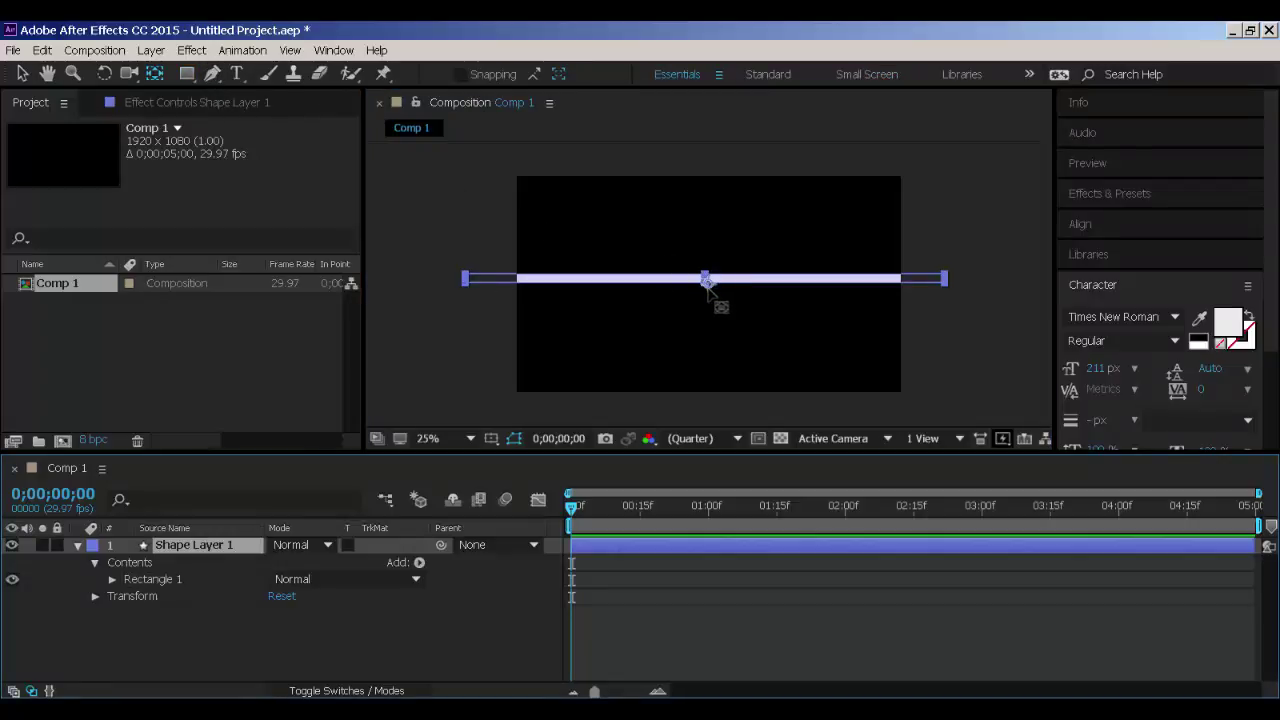
scroll(707, 285, up, 2)
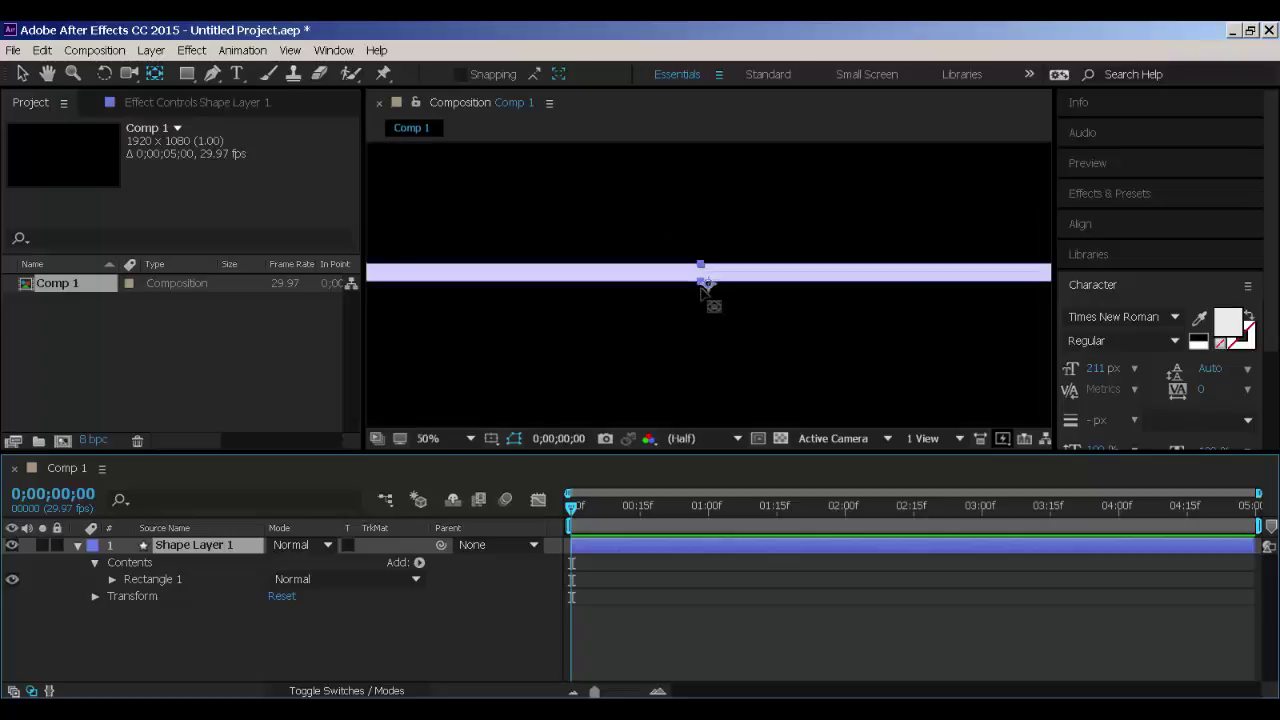
scroll(707, 285, up, 2)
key(Delete)
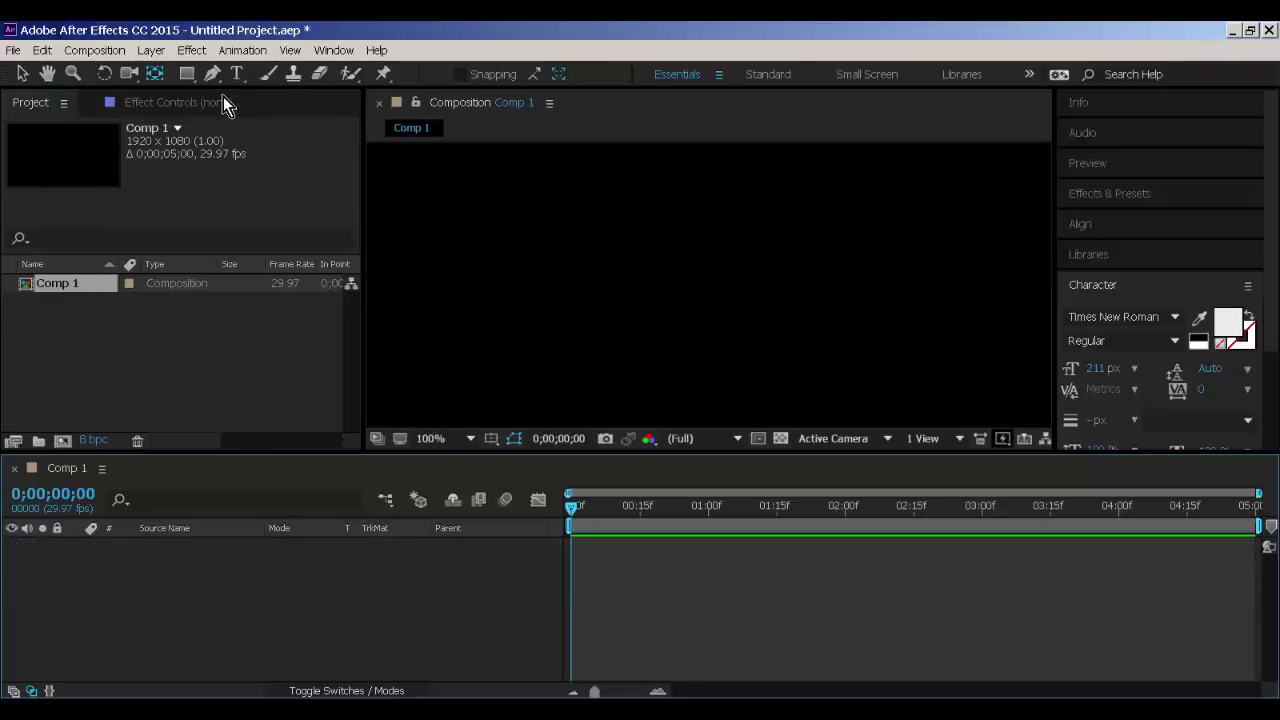
Add a full-frame rectangle shape layer and reduce its vertical scale to 3%, leaving a thin horizontal bar.
double_click(186, 73)
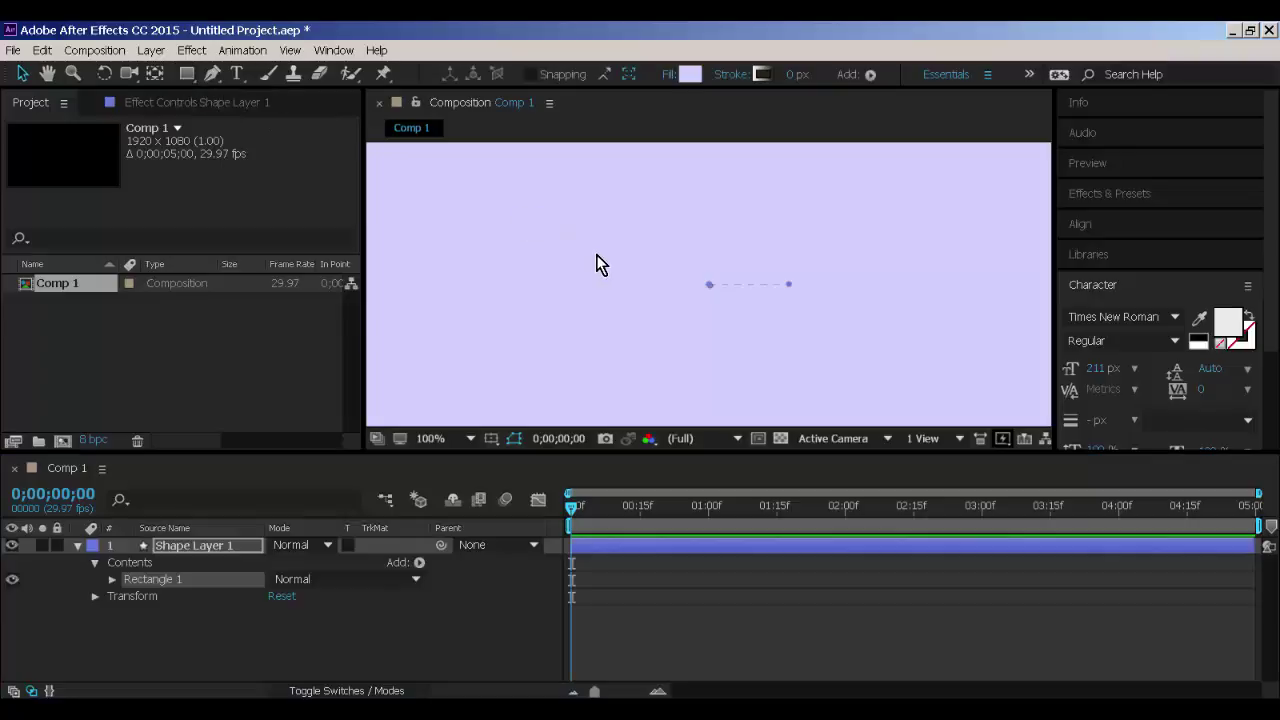
scroll(596, 263, down, 4)
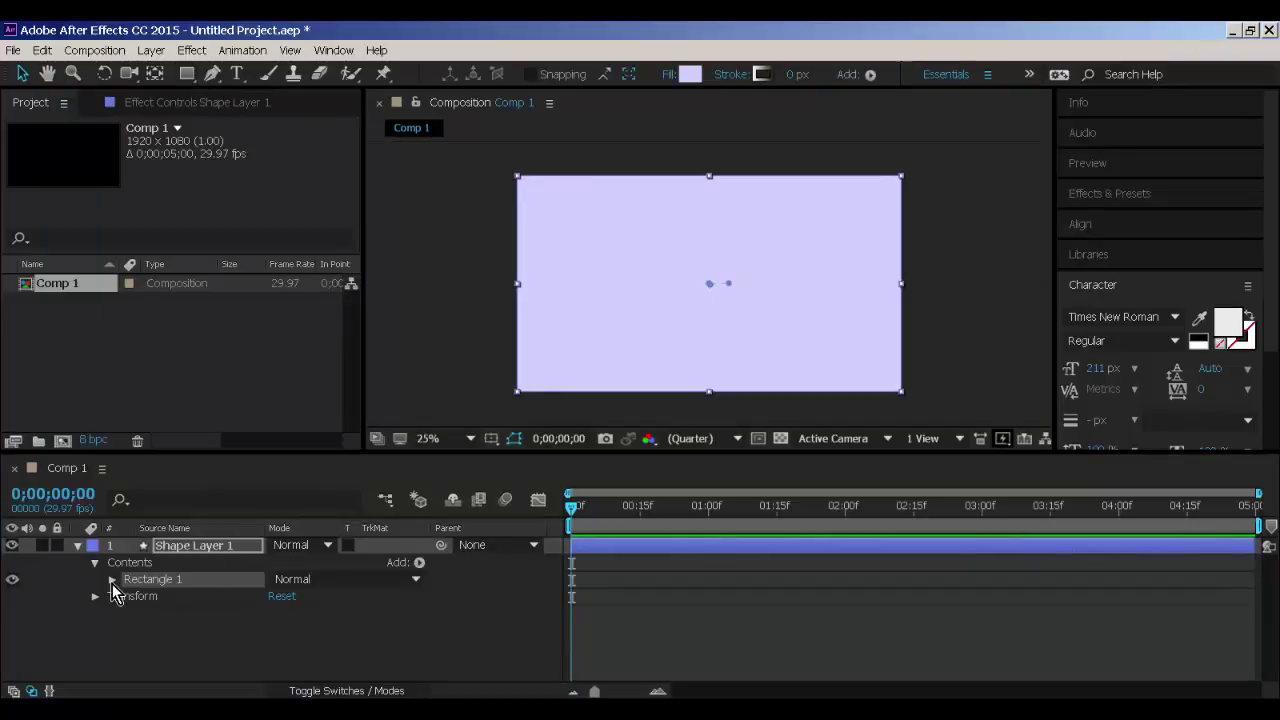
key(s)
drag(333, 568, 231, 551)
click(274, 563)
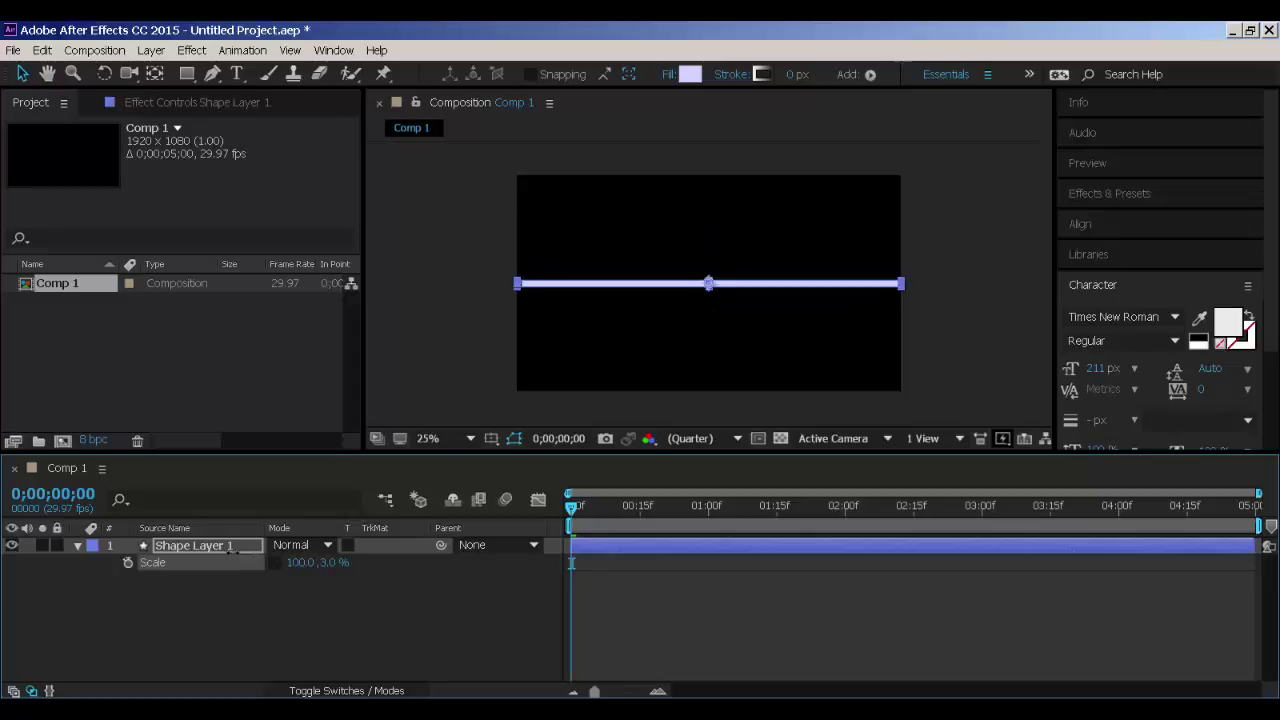
click(361, 608)
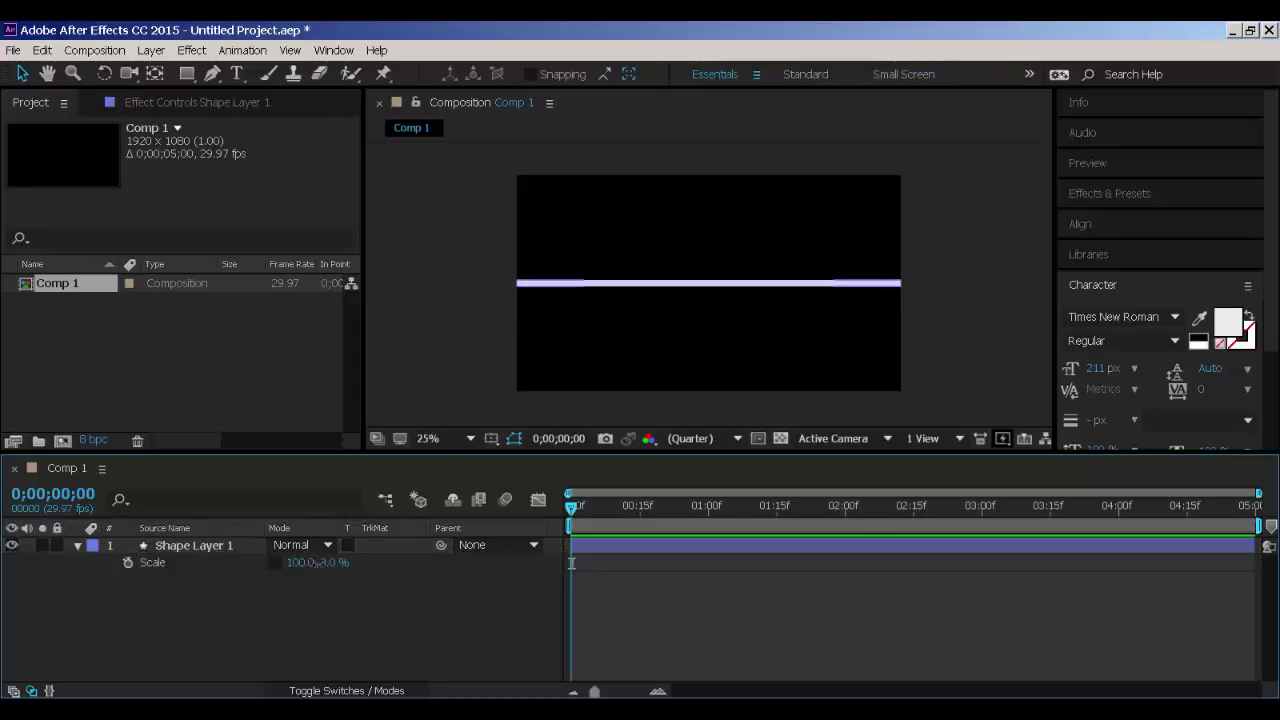
Set the shape layer's scale to 160% horizontally and 0% vertically.
drag(316, 562, 316, 562)
click(326, 562)
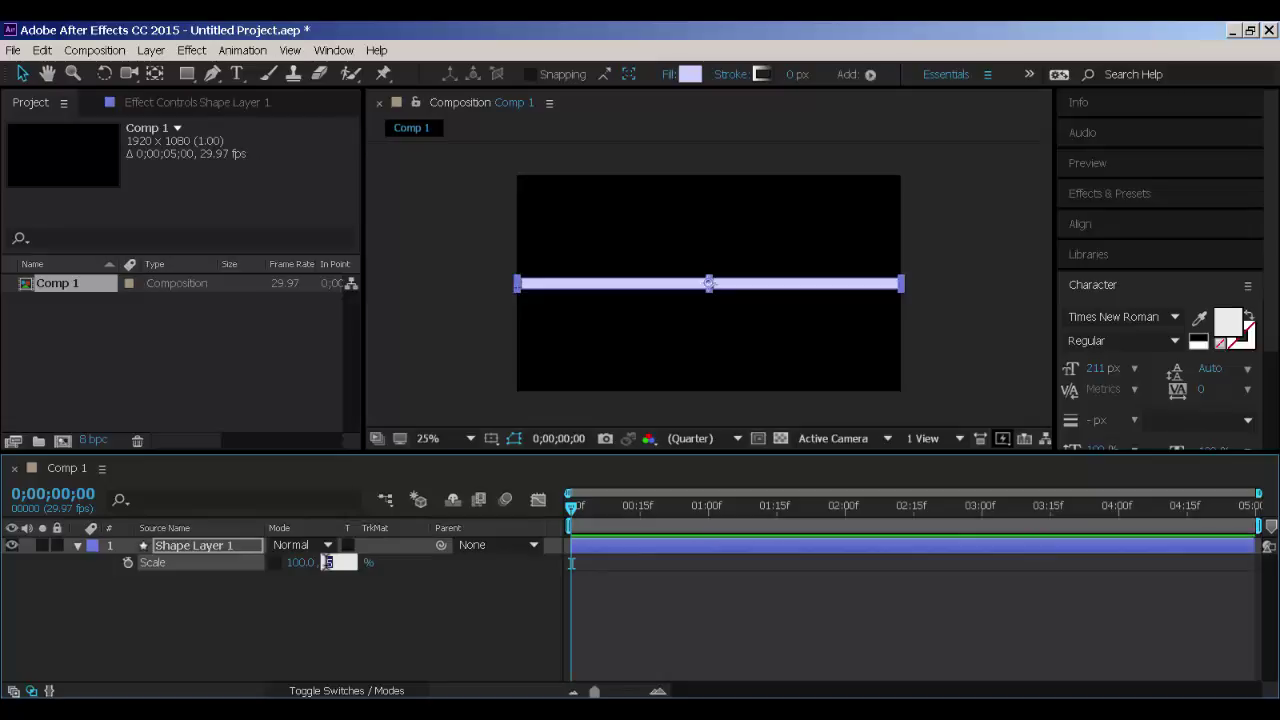
key(Return)
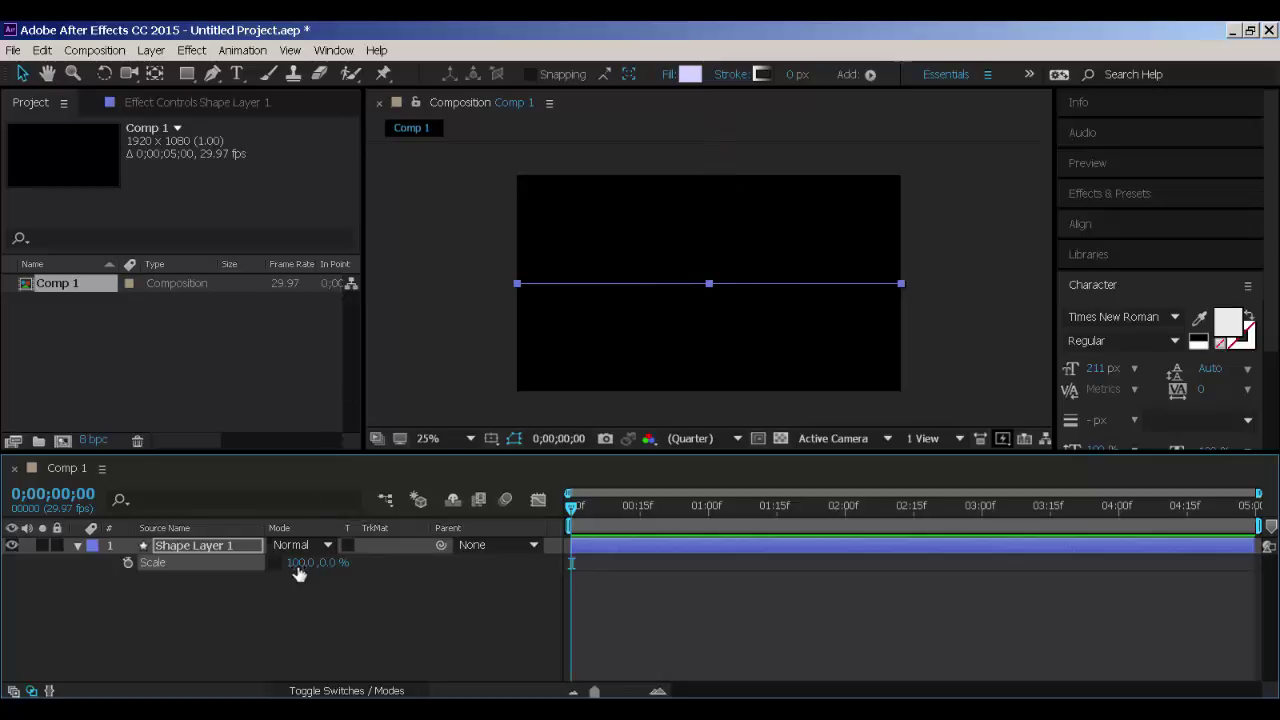
drag(299, 562, 351, 568)
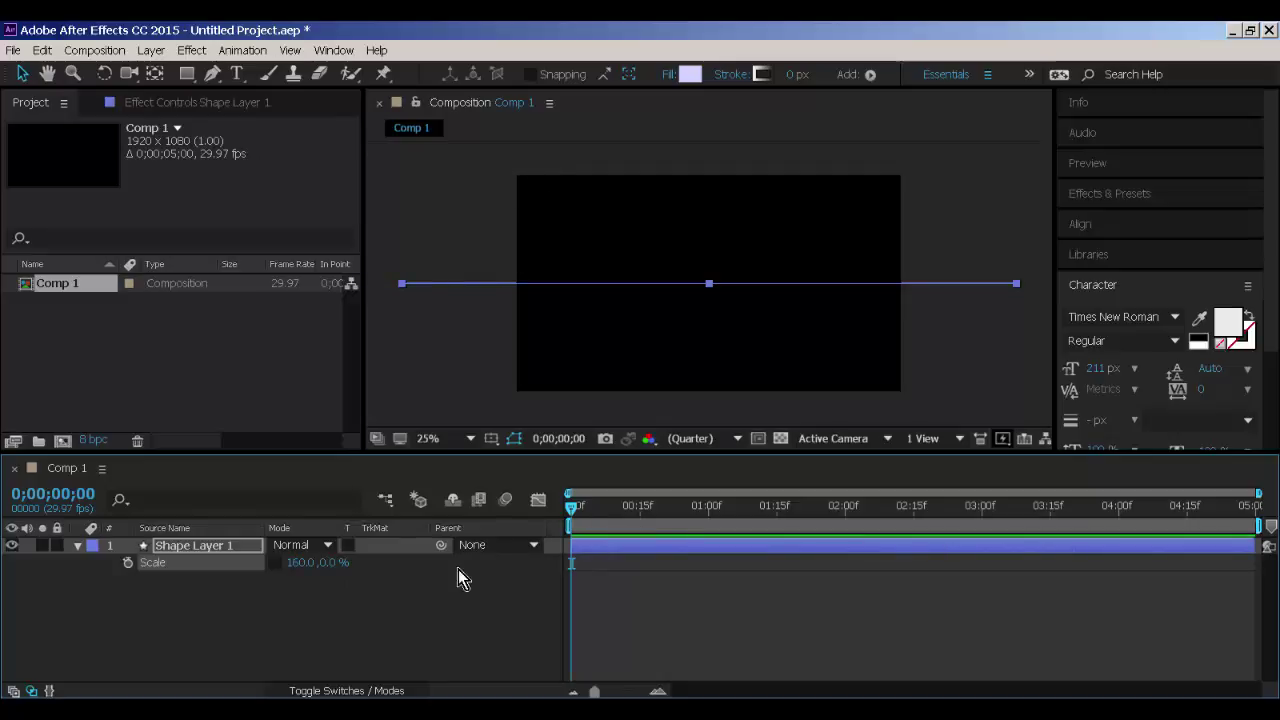
Keyframe the shape layer's scale at the first frame and raise its vertical scale to 3% at 0;00;00;05.
click(127, 563)
drag(577, 522, 596, 513)
click(322, 566)
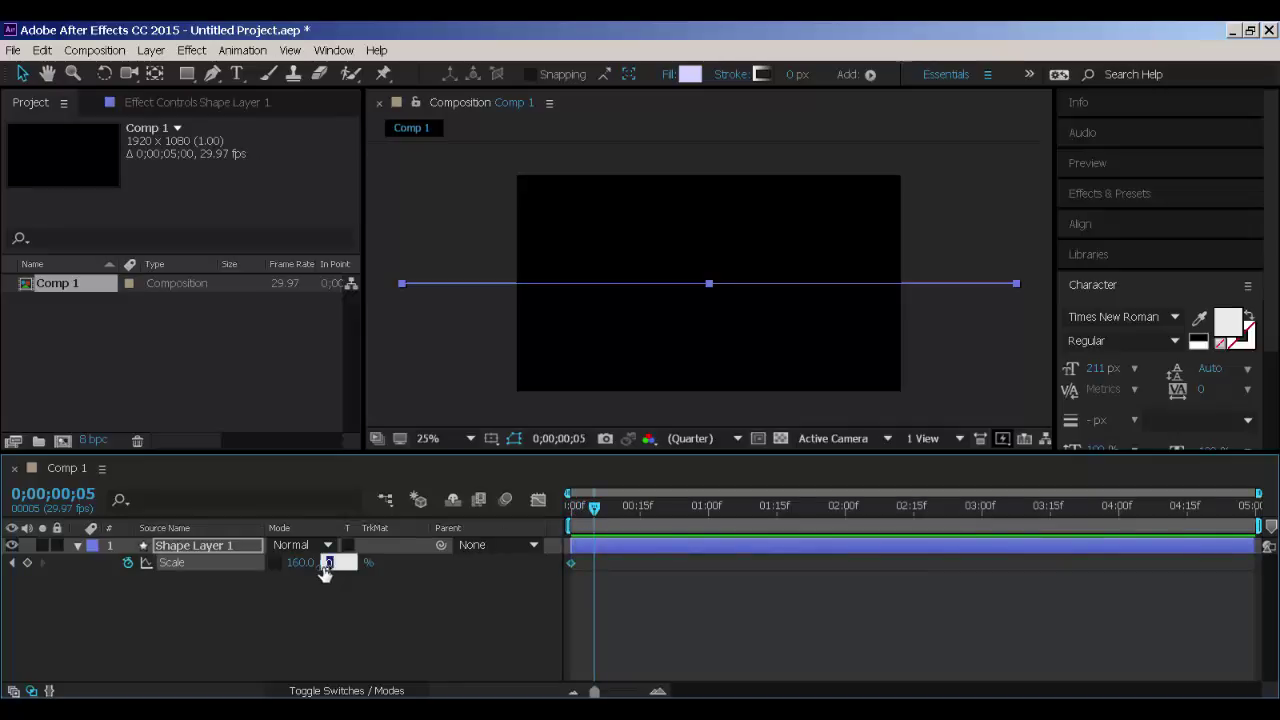
text(10)
key(Return)
click(325, 566)
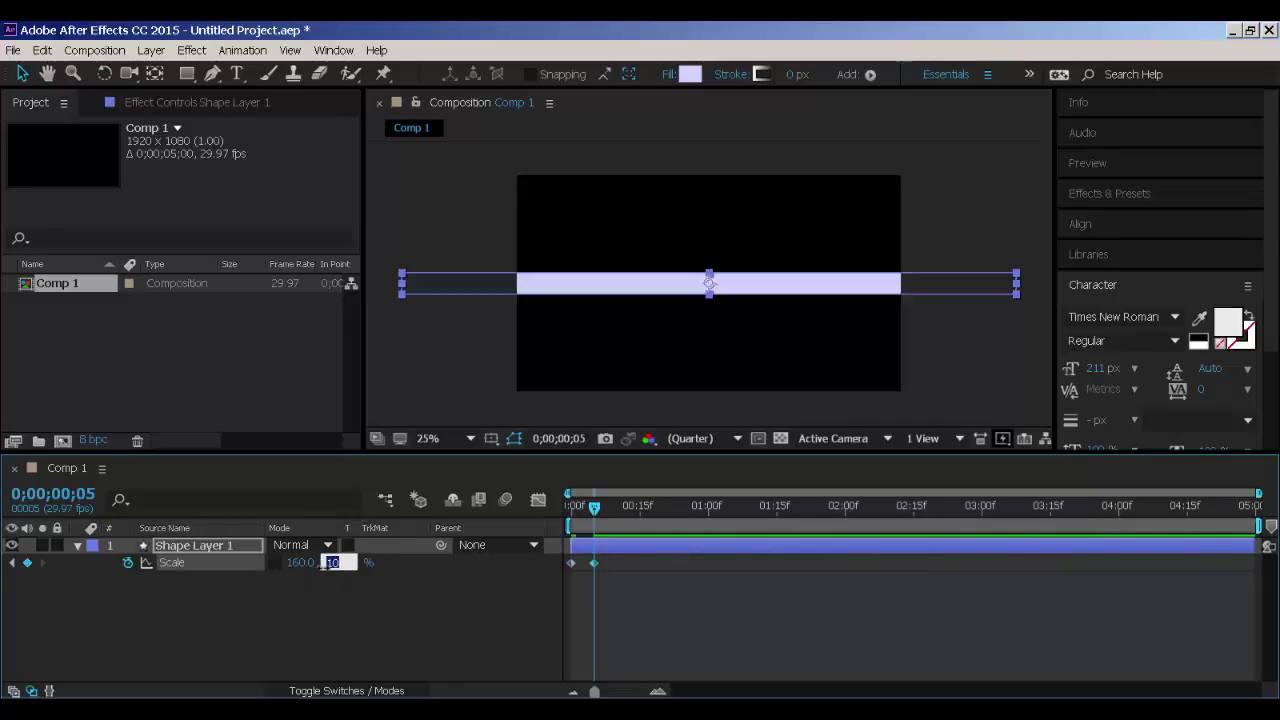
text(5)
key(Return)
click(322, 563)
text(3)
key(Return)
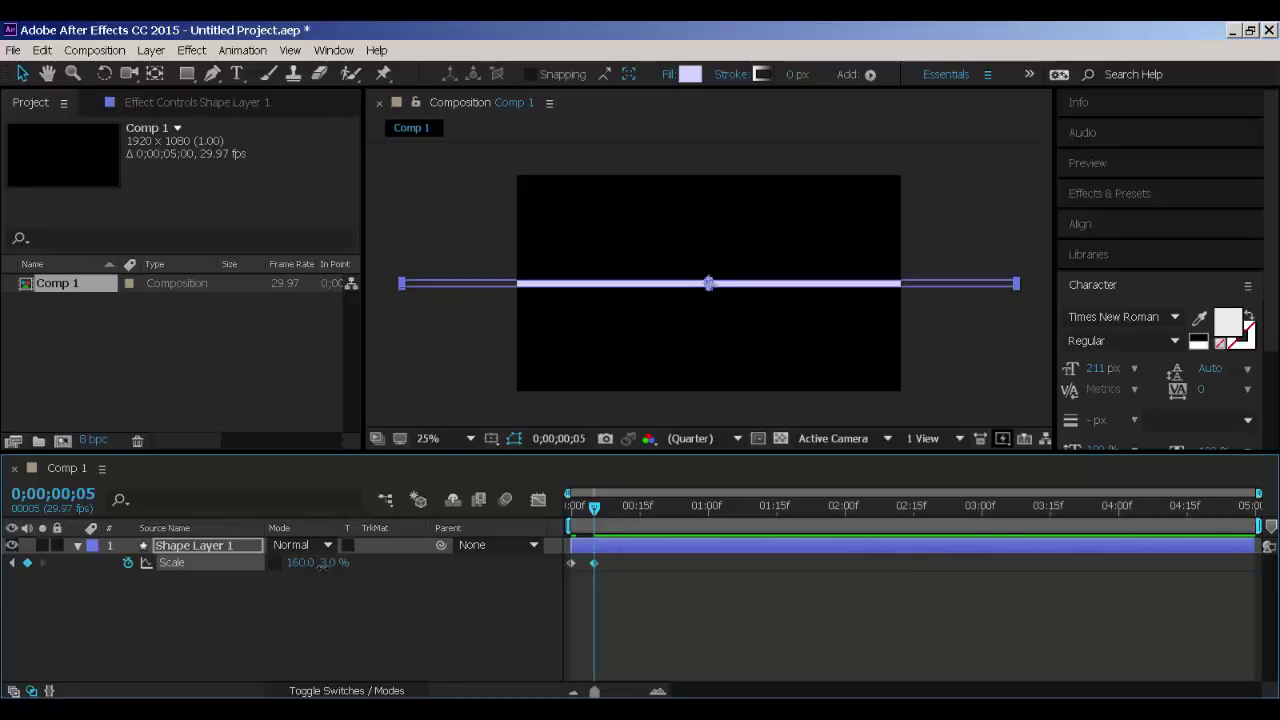
click(368, 613)
Keyframe the shape layer's rotation at 0;00;00;05 and set it to 90° at 0;00;00;13.
mouse_move(601, 494)
mouse_down()
mouse_move(570, 514)
mouse_move(620, 516)
mouse_move(594, 517)
mouse_up()
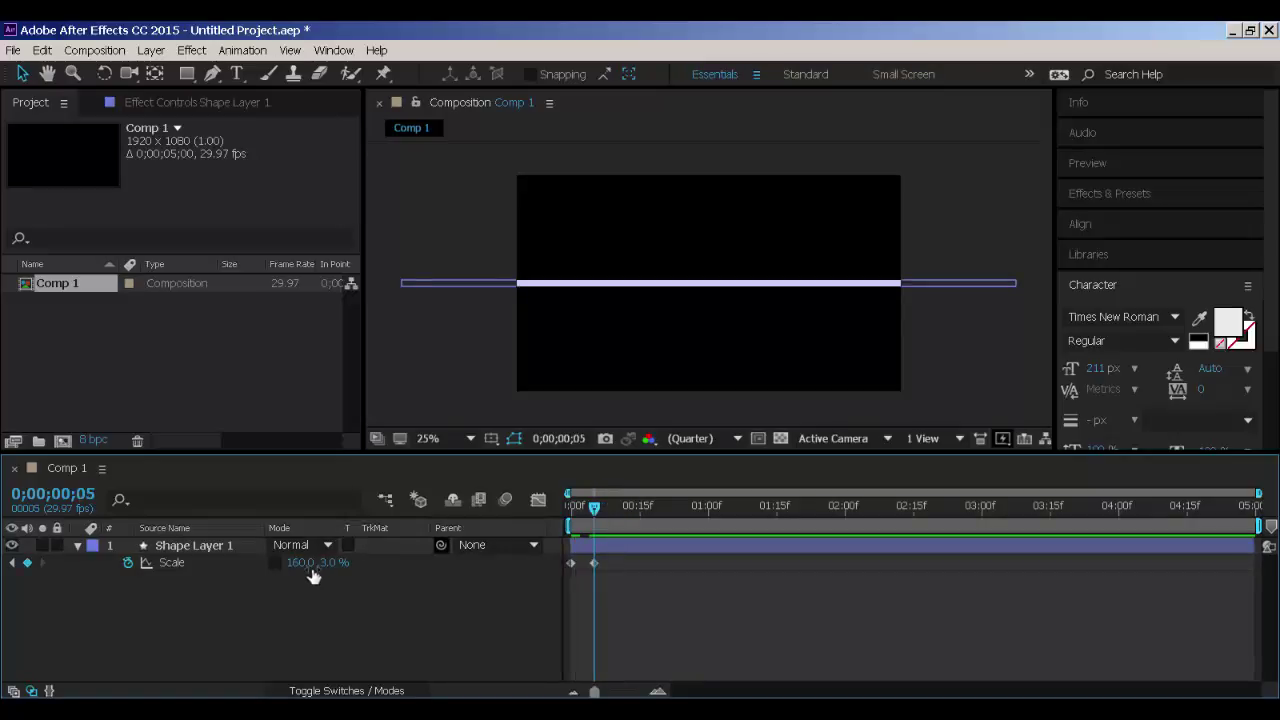
click(232, 547)
key(r)
click(128, 563)
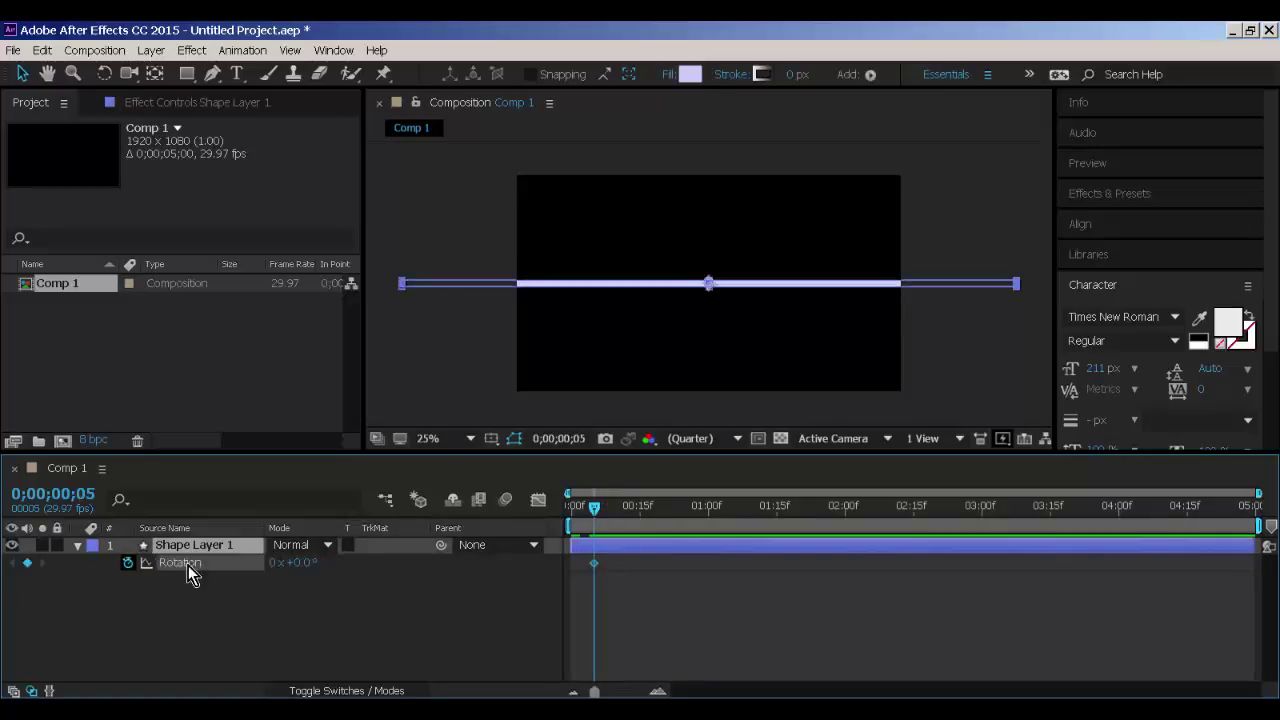
drag(618, 516, 632, 514)
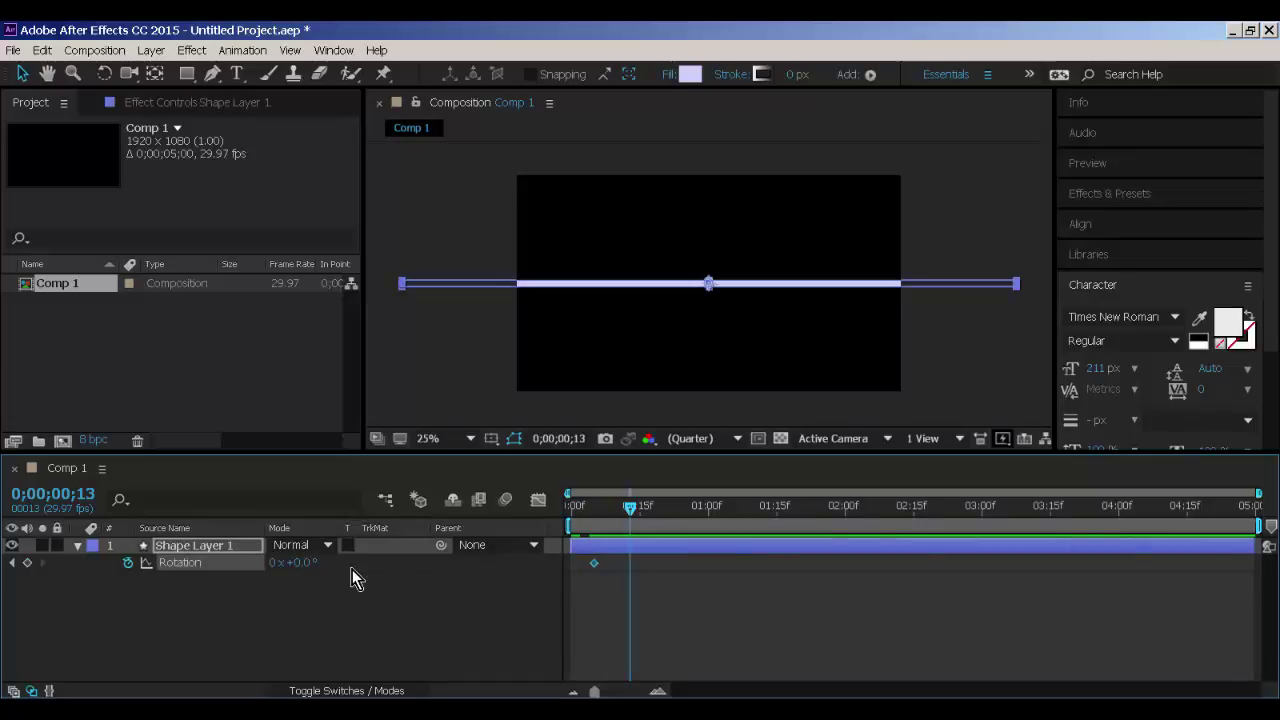
click(298, 563)
text(90)
key(Return)
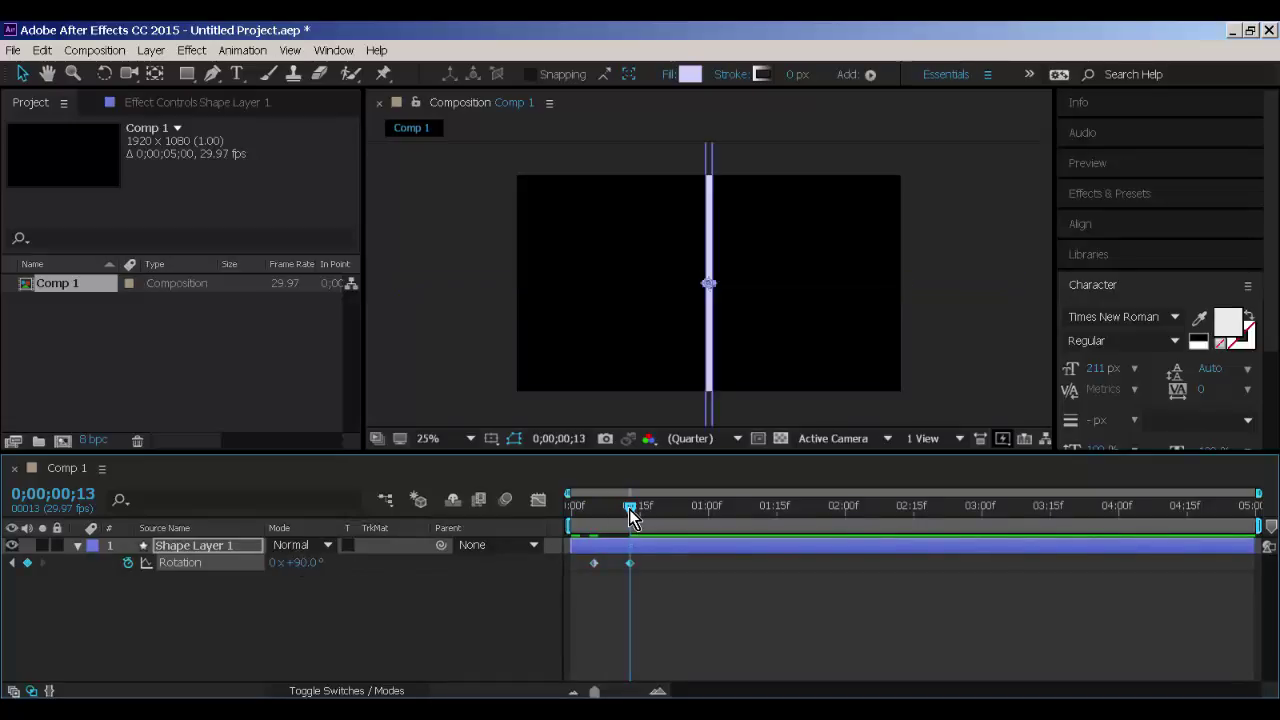
Preview the bar's scale and rotation animation from the first frame.
drag(630, 515, 500, 515)
click(480, 592)
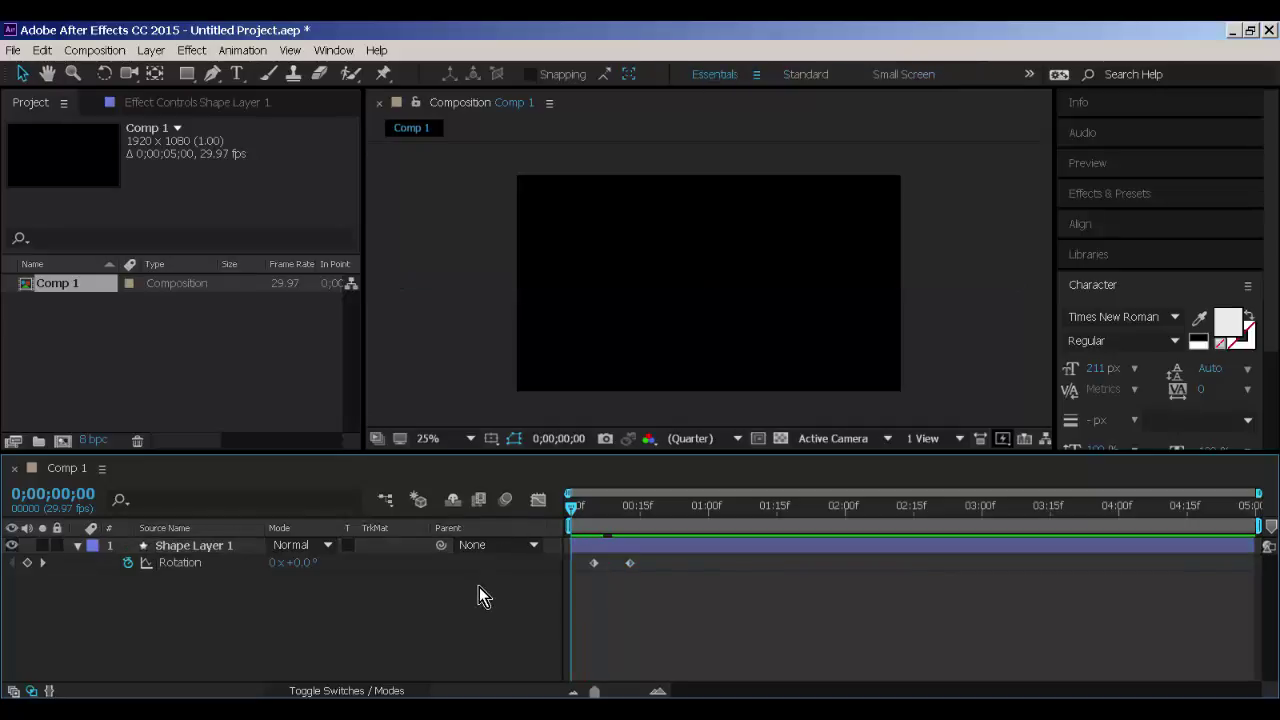
key(space)
click(572, 520)
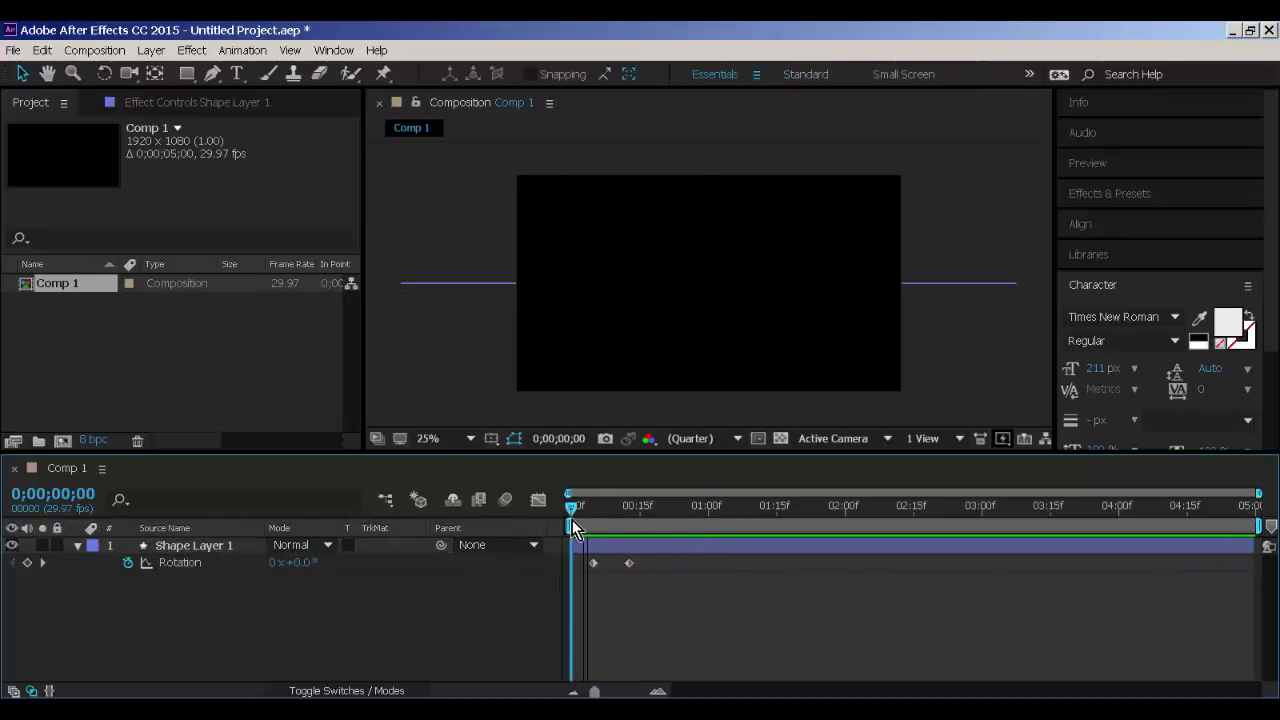
drag(572, 520, 651, 519)
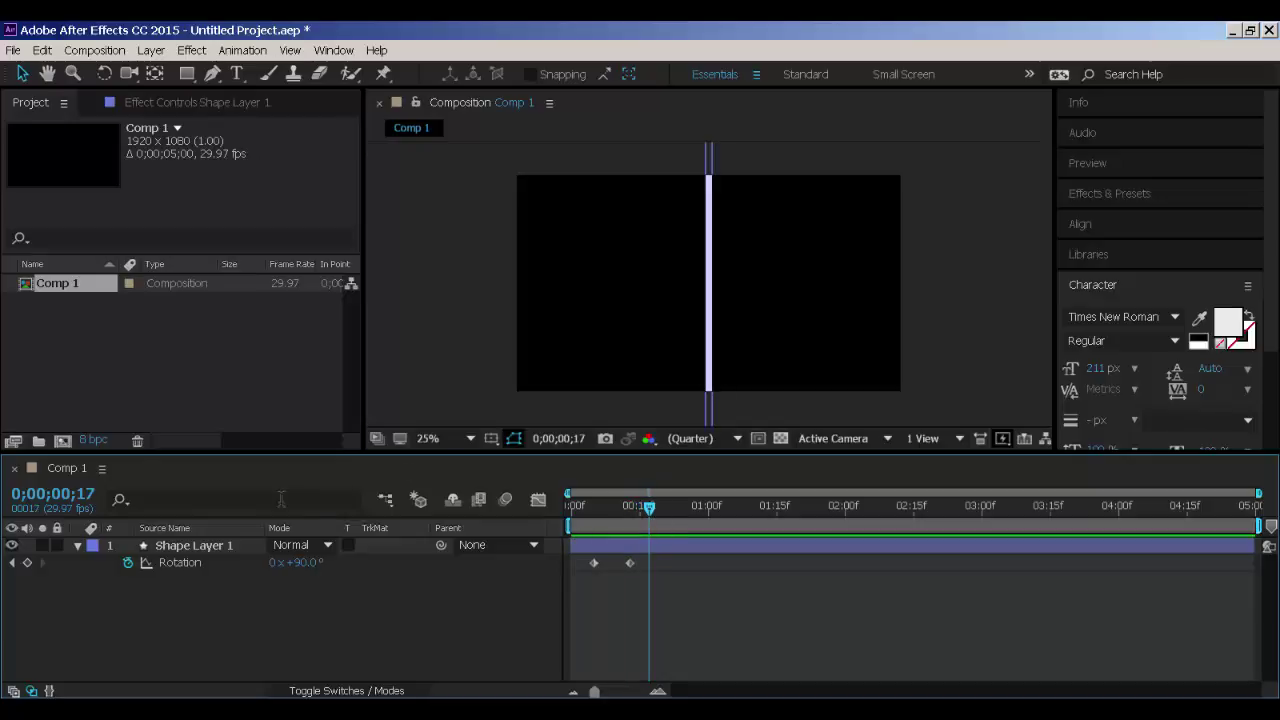
Add a holding scale keyframe at 0;00;00;14 and set the vertical scale to 181% at 0;00;00;20.
click(214, 542)
key(s)
drag(652, 520, 639, 516)
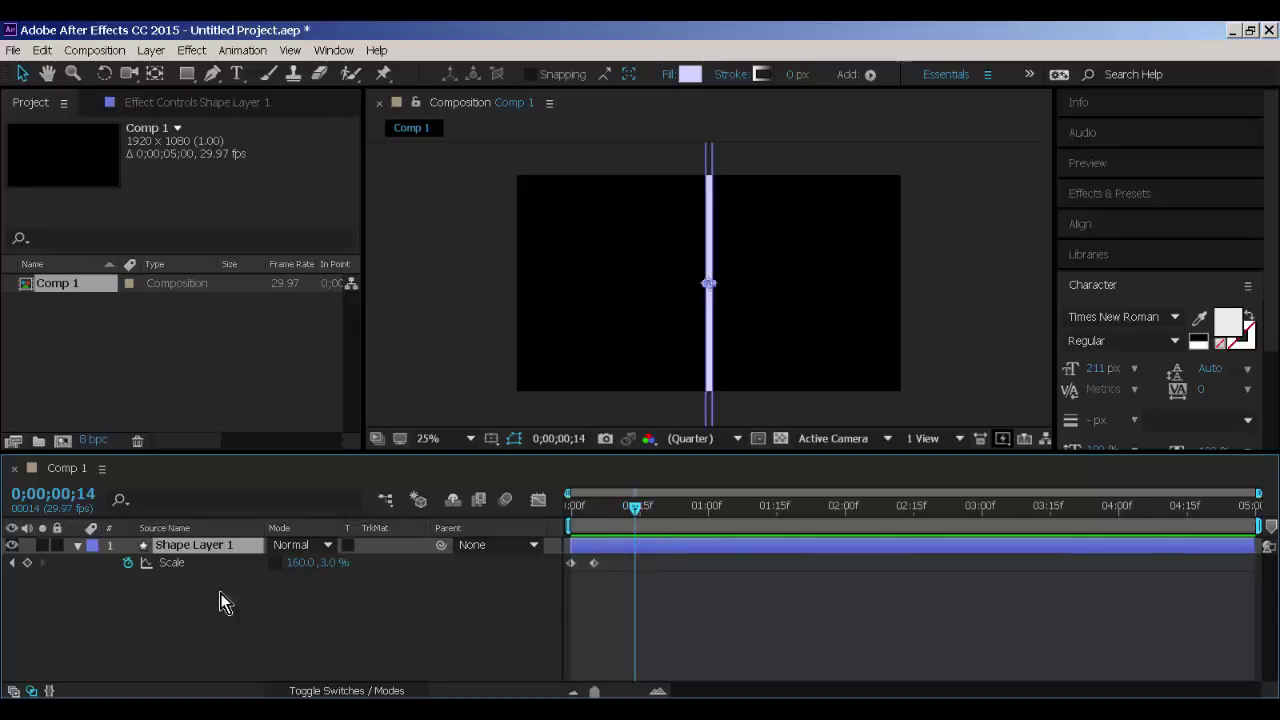
click(27, 563)
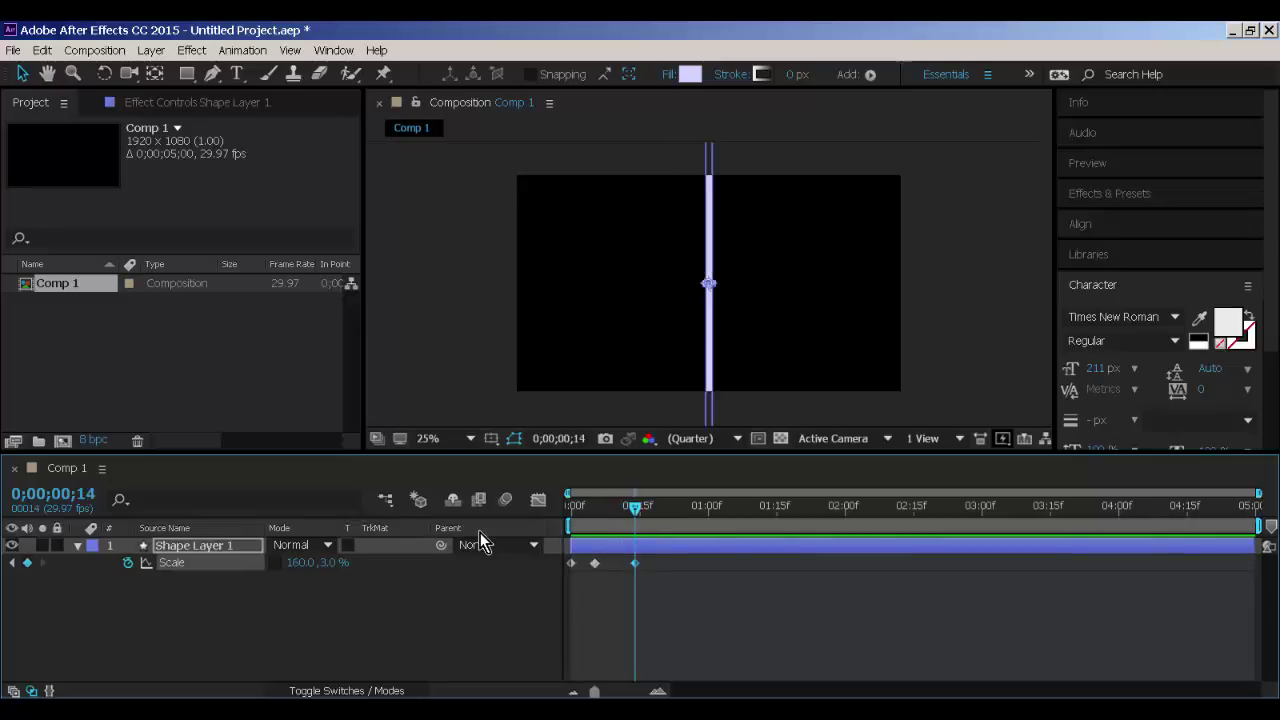
click(661, 511)
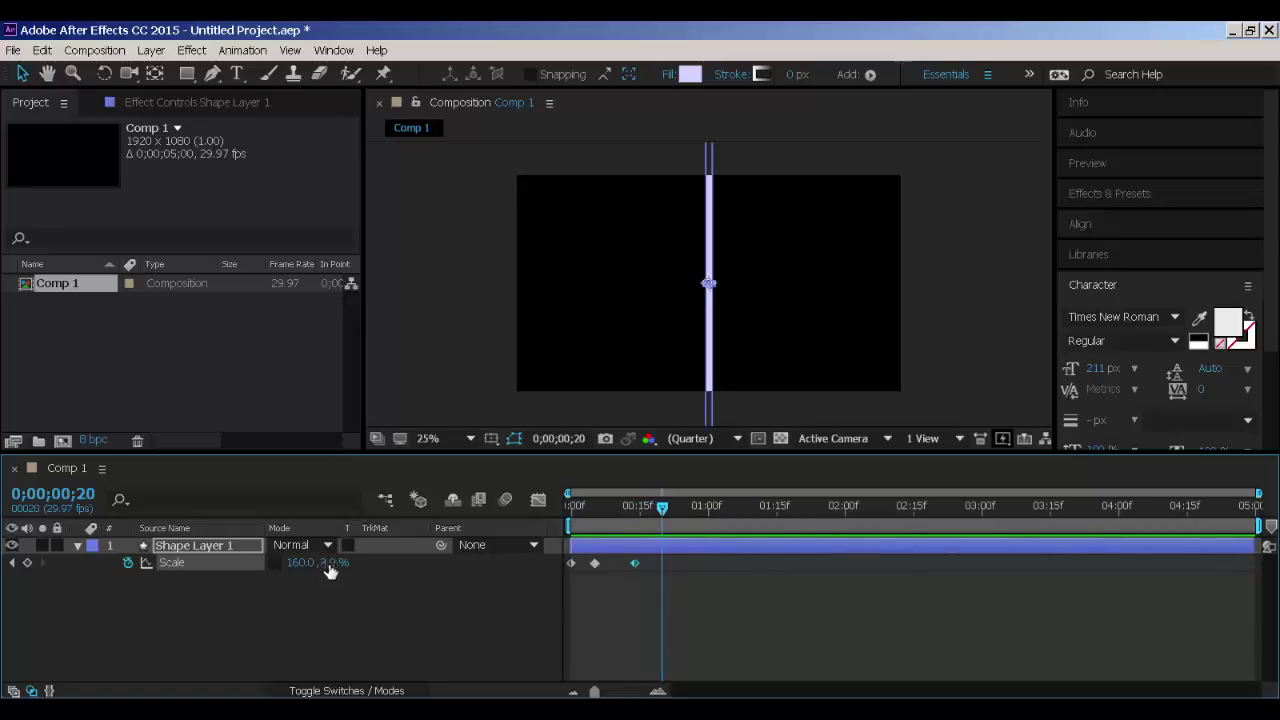
drag(330, 566, 411, 566)
click(476, 593)
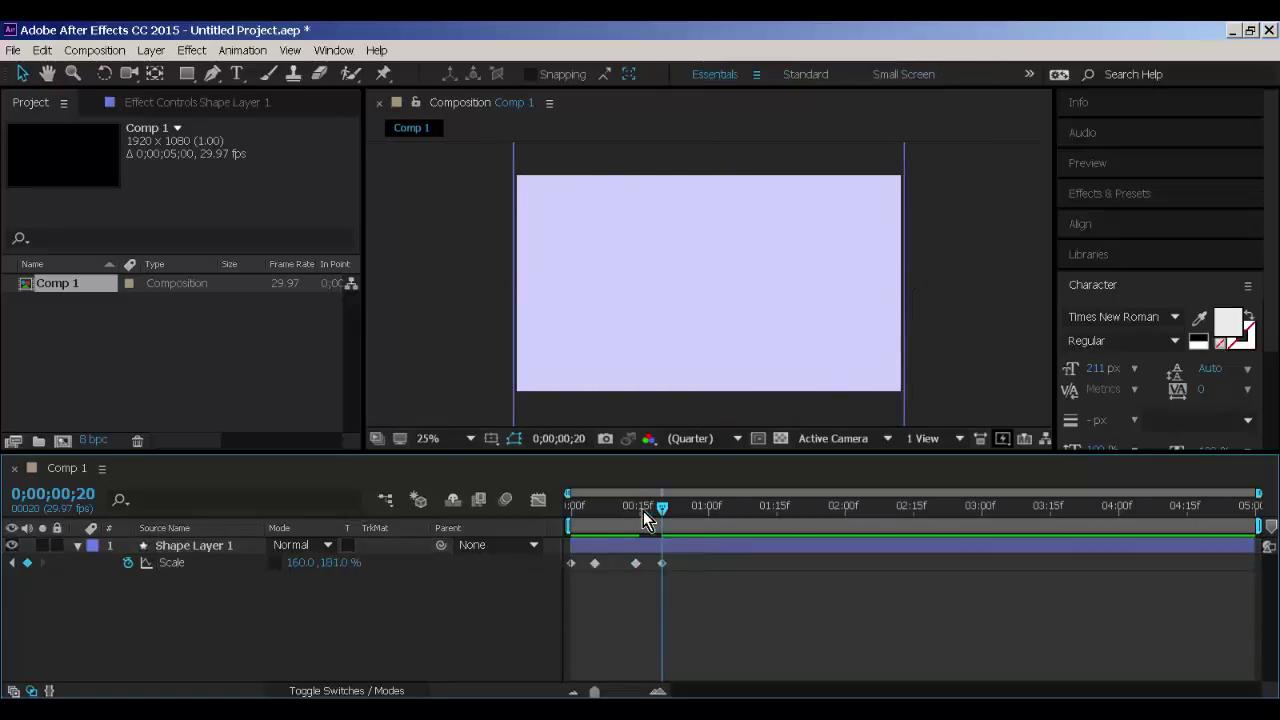
Play the full animation from the start to check the bar expanding across the frame.
key(Home)
key(space)
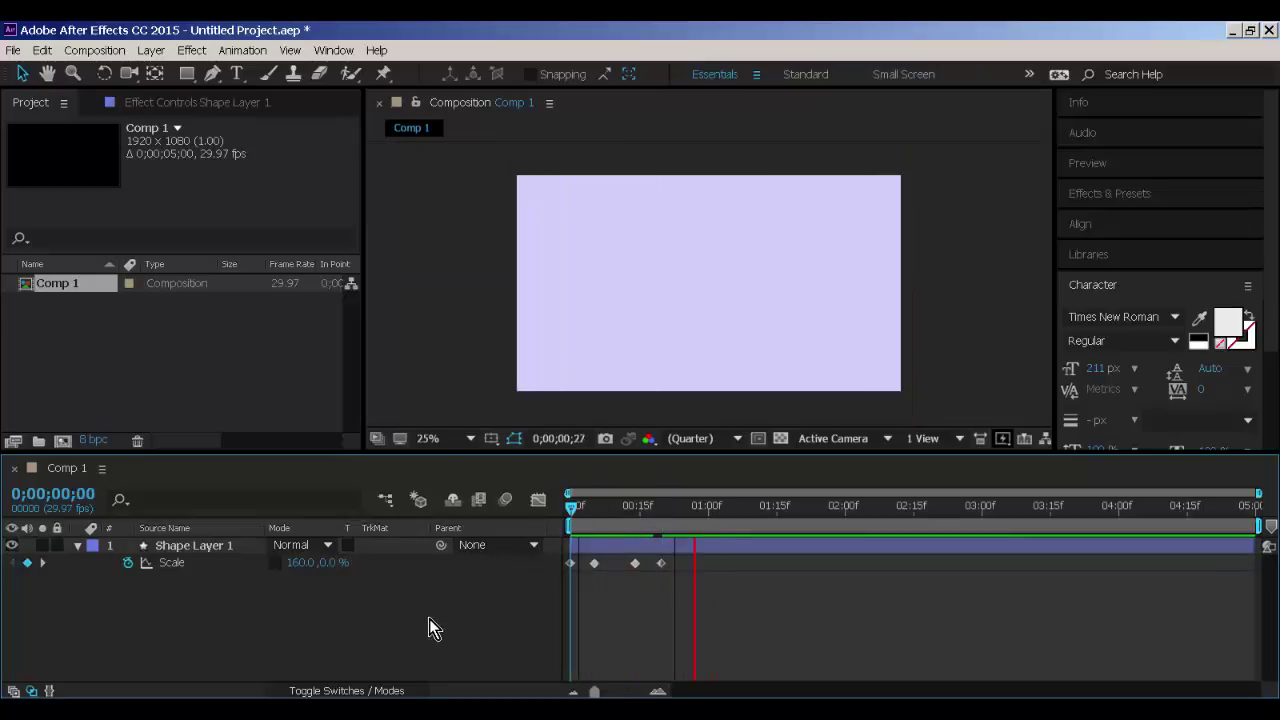
key(space)
Apply Easy Ease to all four scale keyframes of the shape layer.
drag(685, 576, 564, 556)
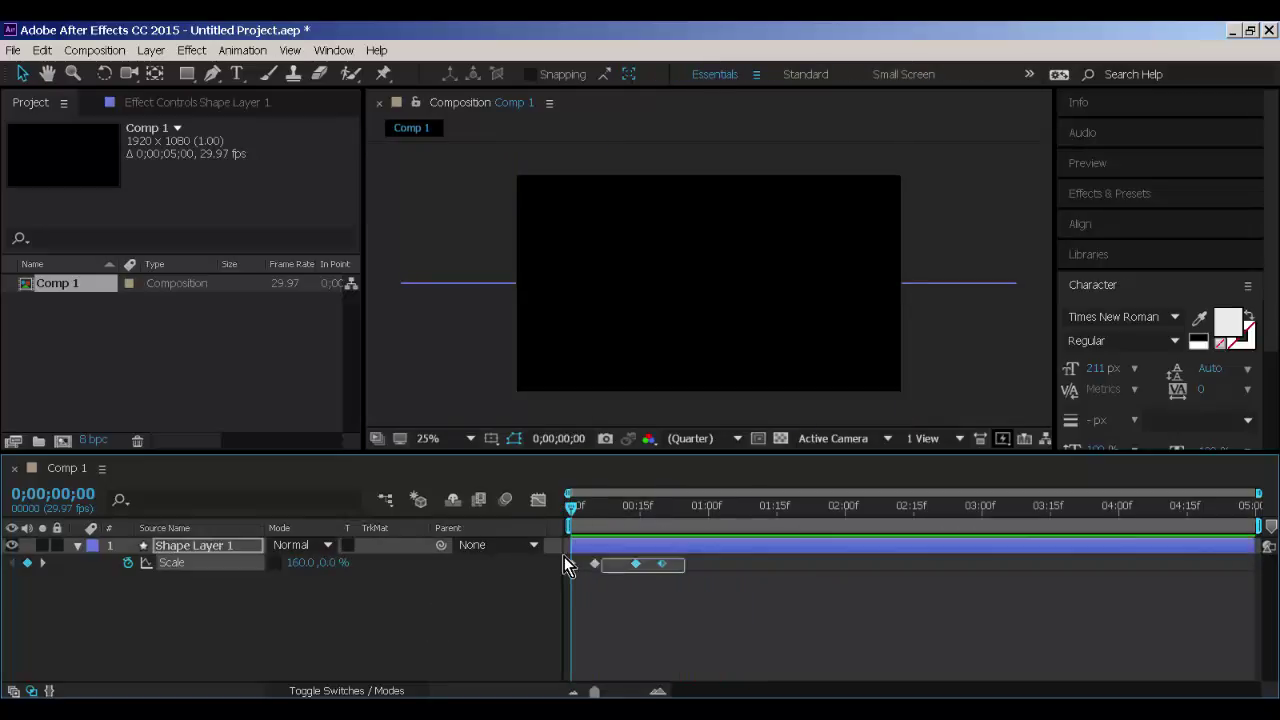
right_click(572, 562)
mouse_move(650, 548)
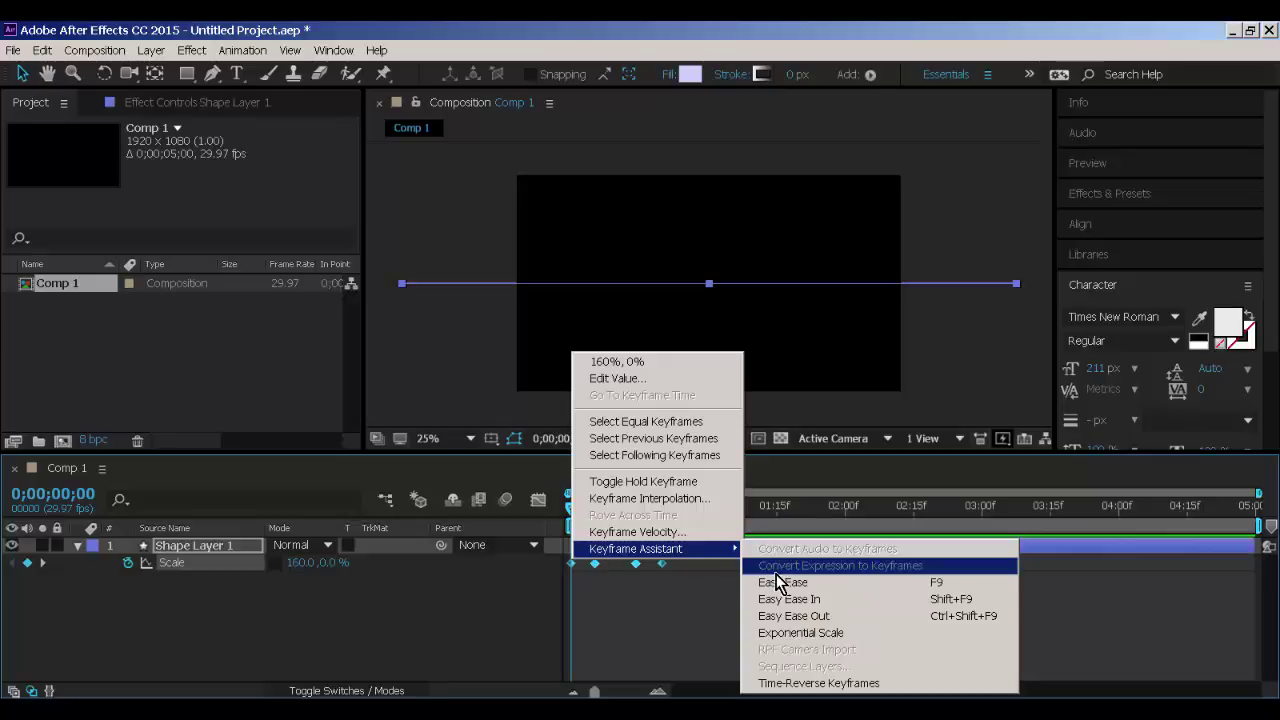
click(779, 582)
Show the scale speed curve in the Graph Editor, enlarge the timeline area and fit the whole curve in view.
click(538, 499)
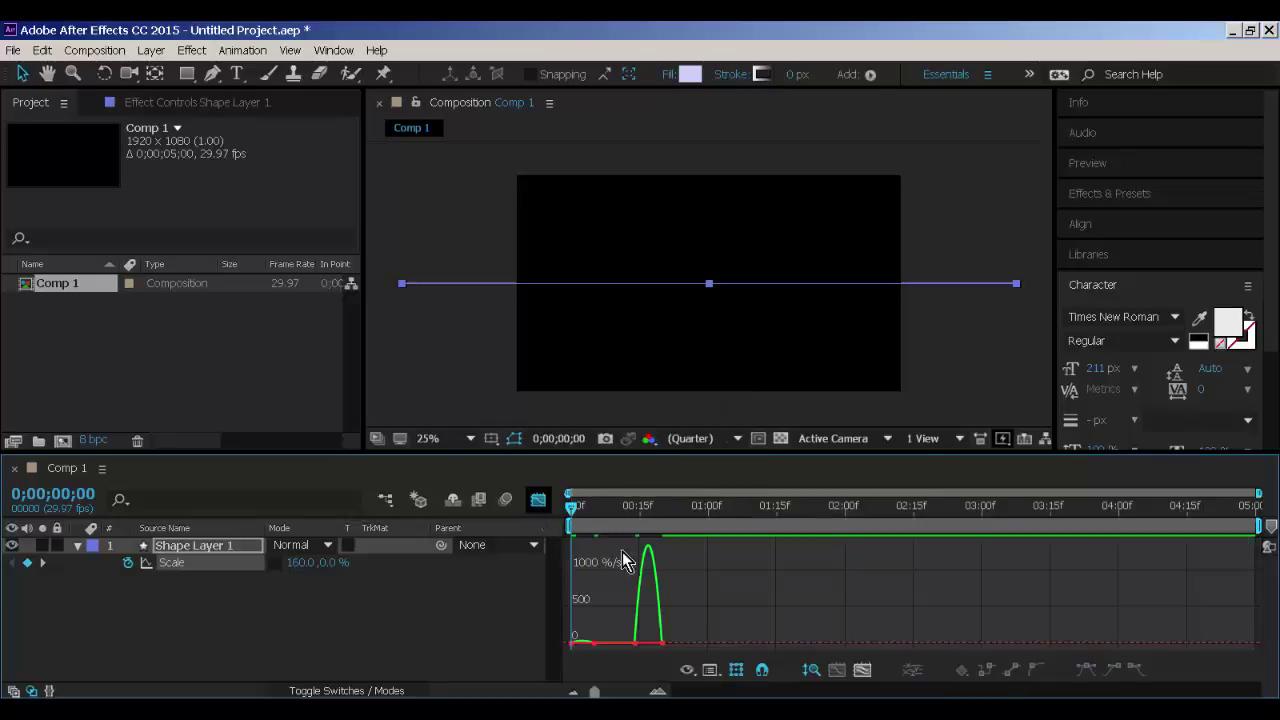
drag(691, 610, 567, 660)
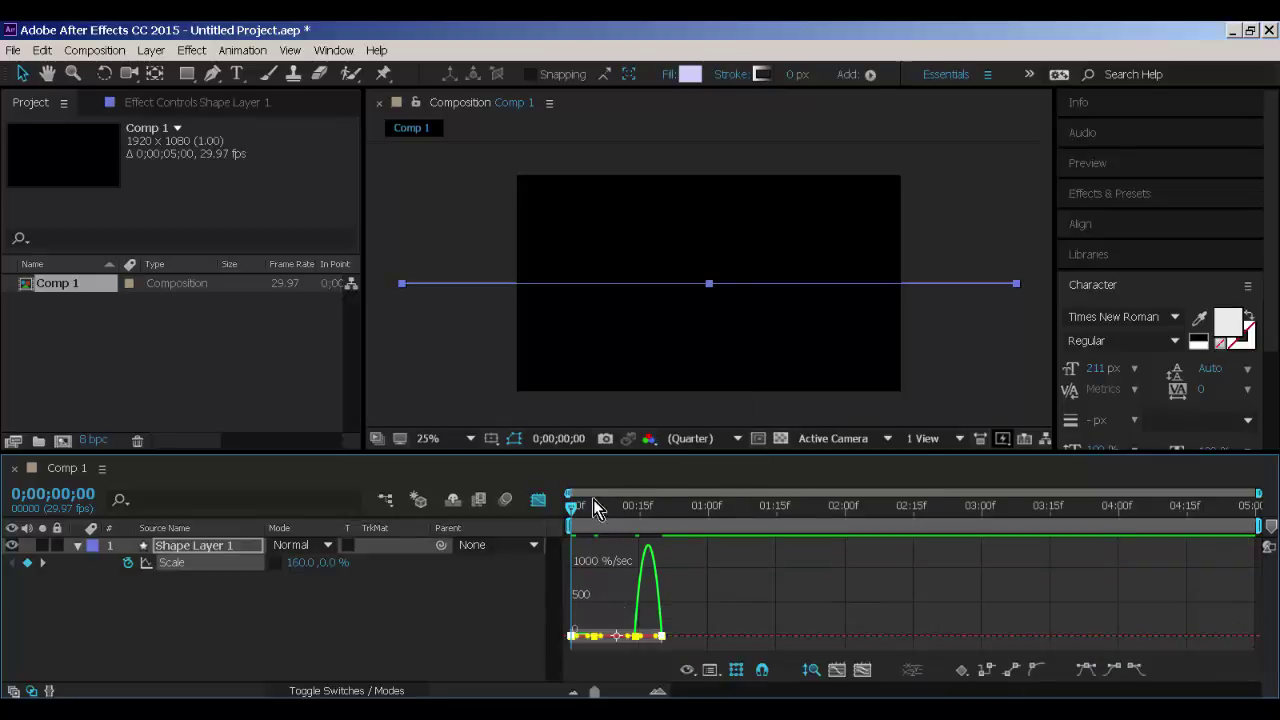
drag(652, 456, 652, 337)
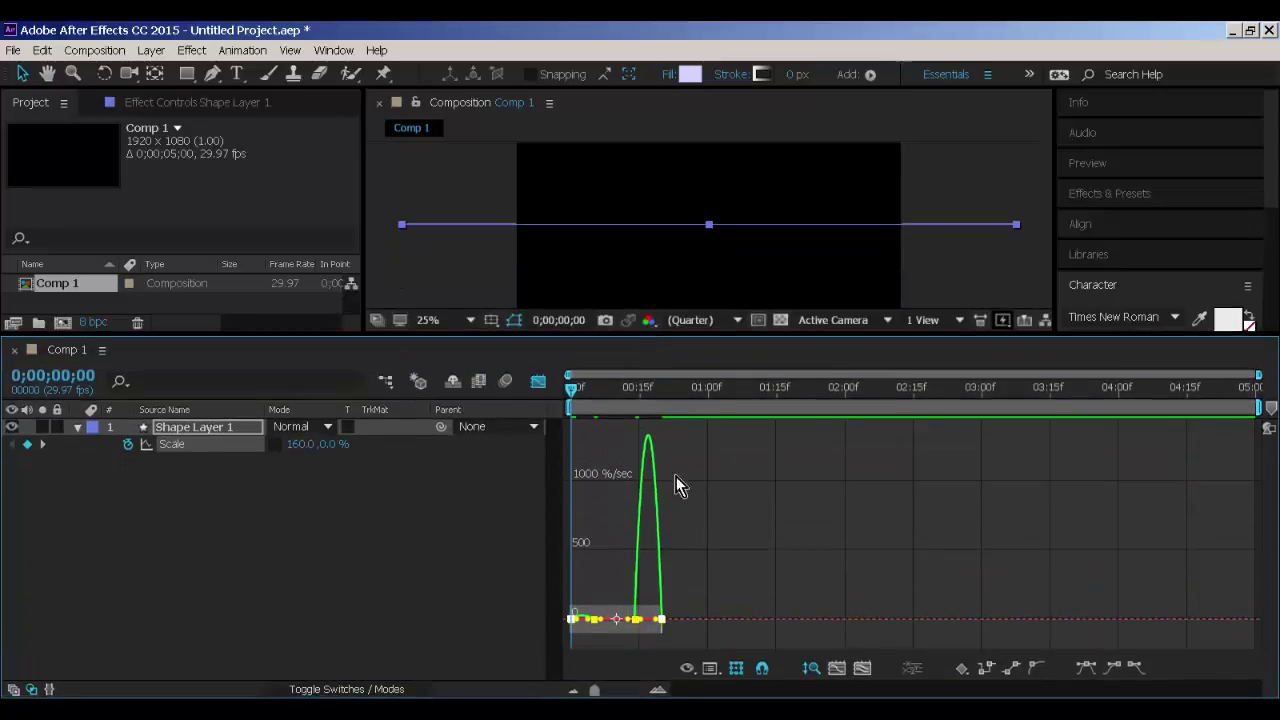
click(860, 668)
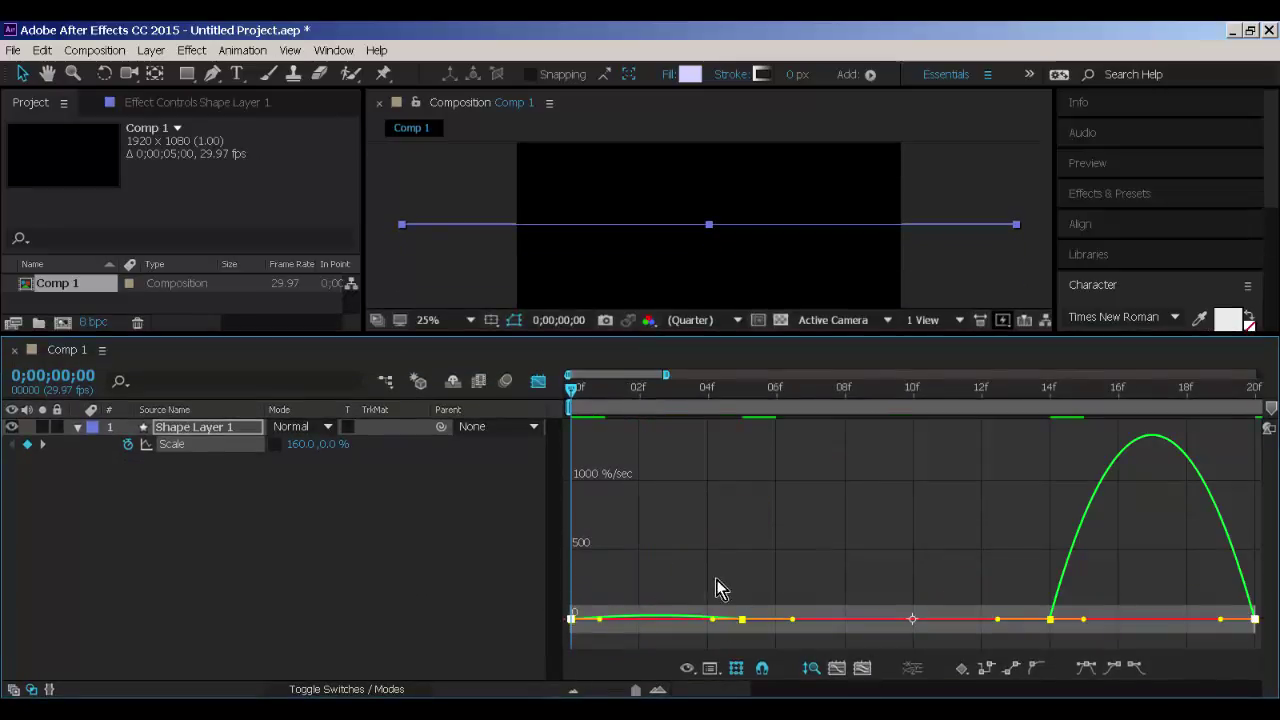
click(646, 633)
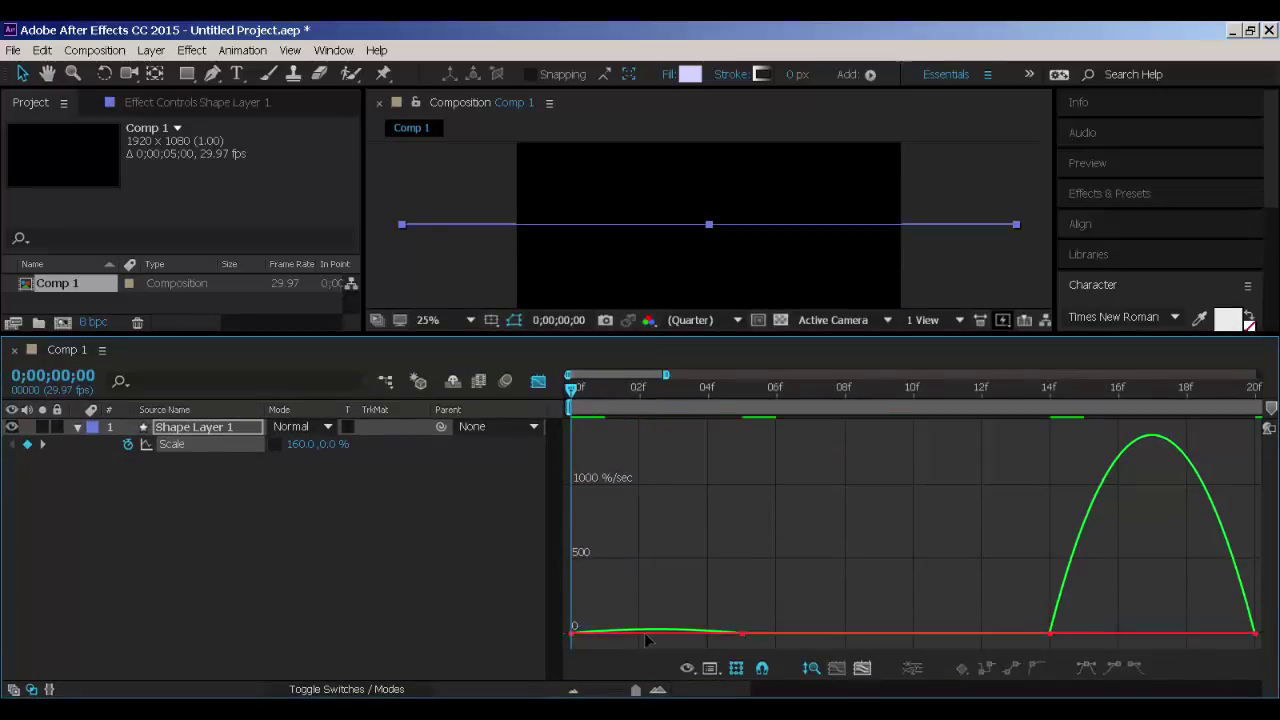
Reveal all keyframed properties of the shape layer and apply Easy Ease to both rotation keyframes.
click(232, 428)
key(s)
key(u)
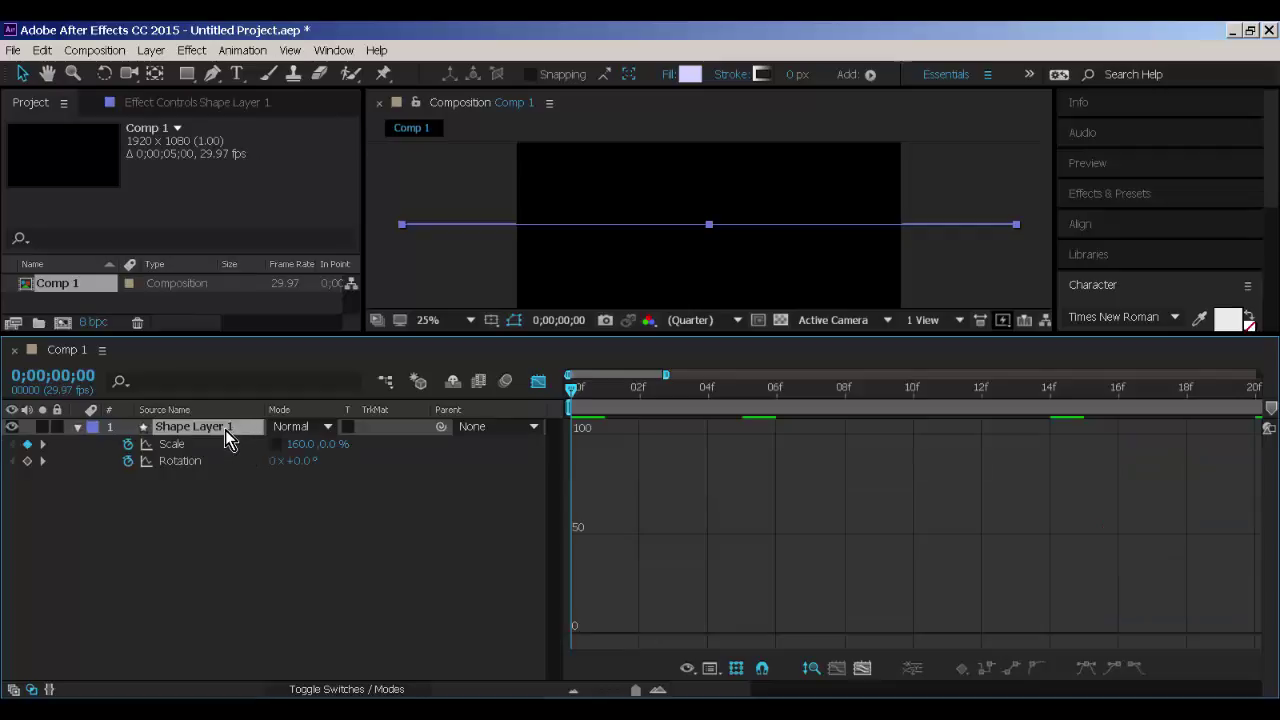
click(207, 458)
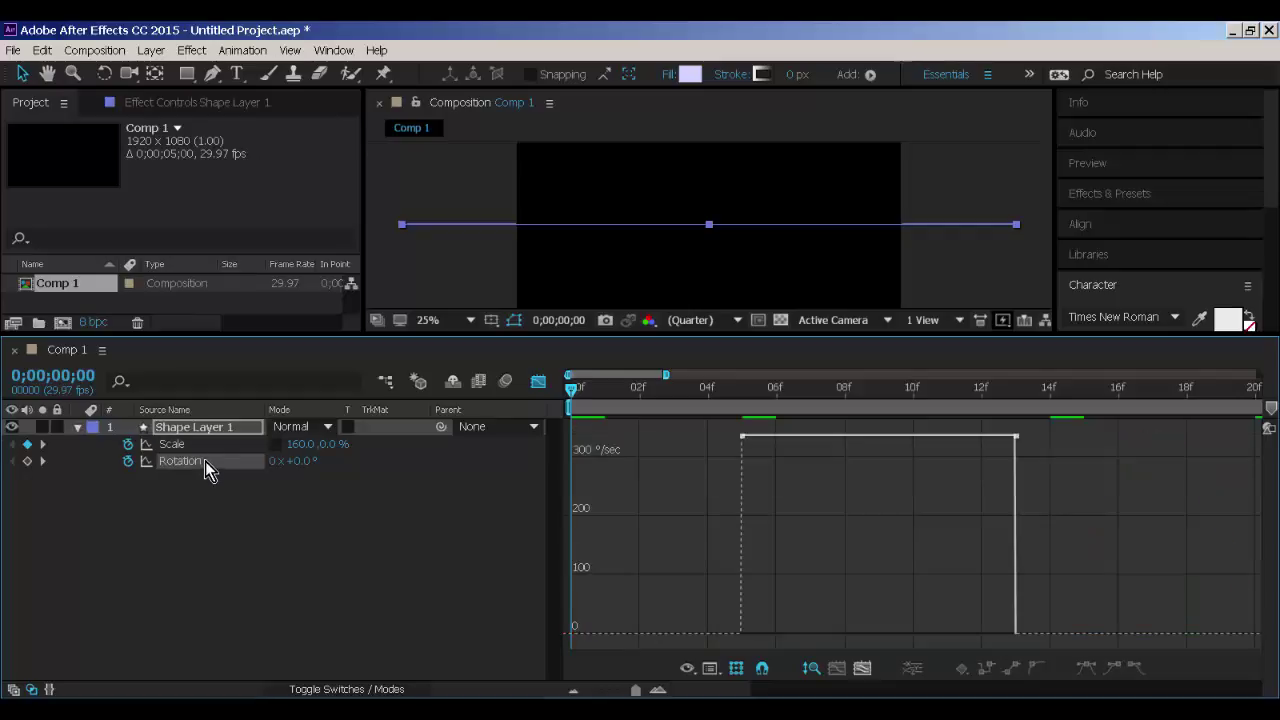
click(539, 382)
drag(1032, 460, 737, 463)
right_click(737, 463)
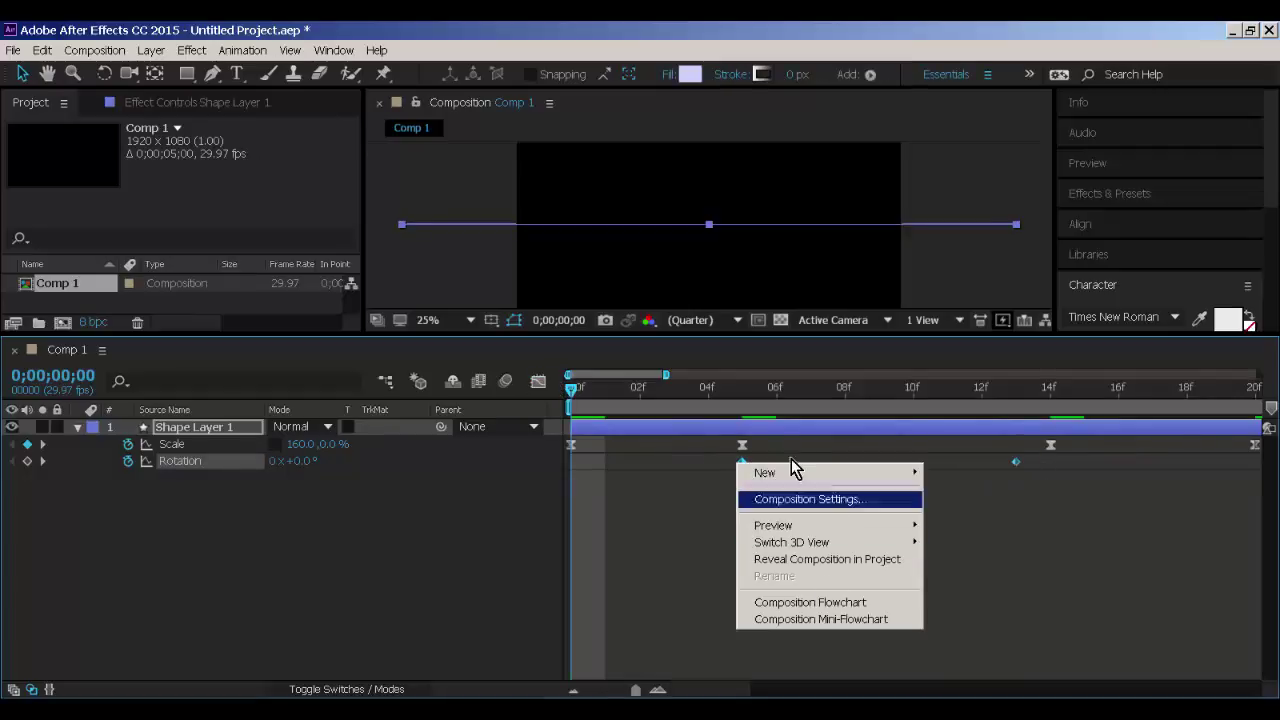
right_click(740, 460)
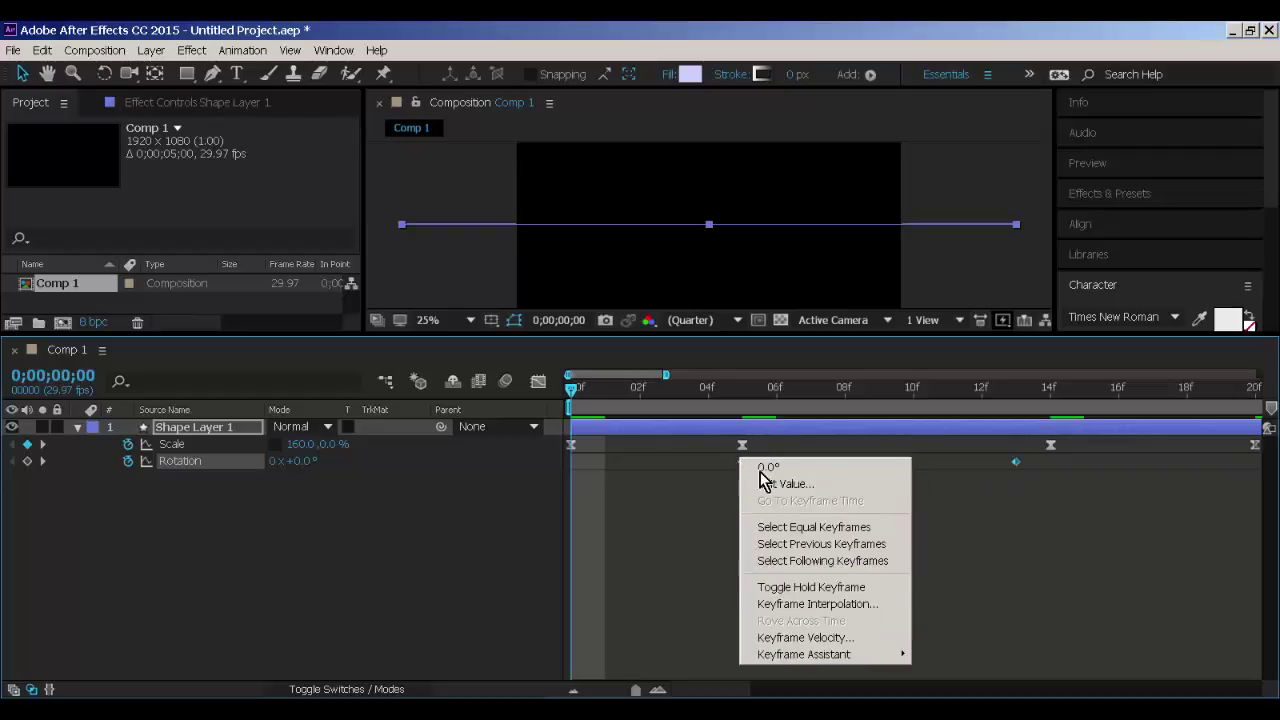
mouse_move(853, 654)
click(1005, 554)
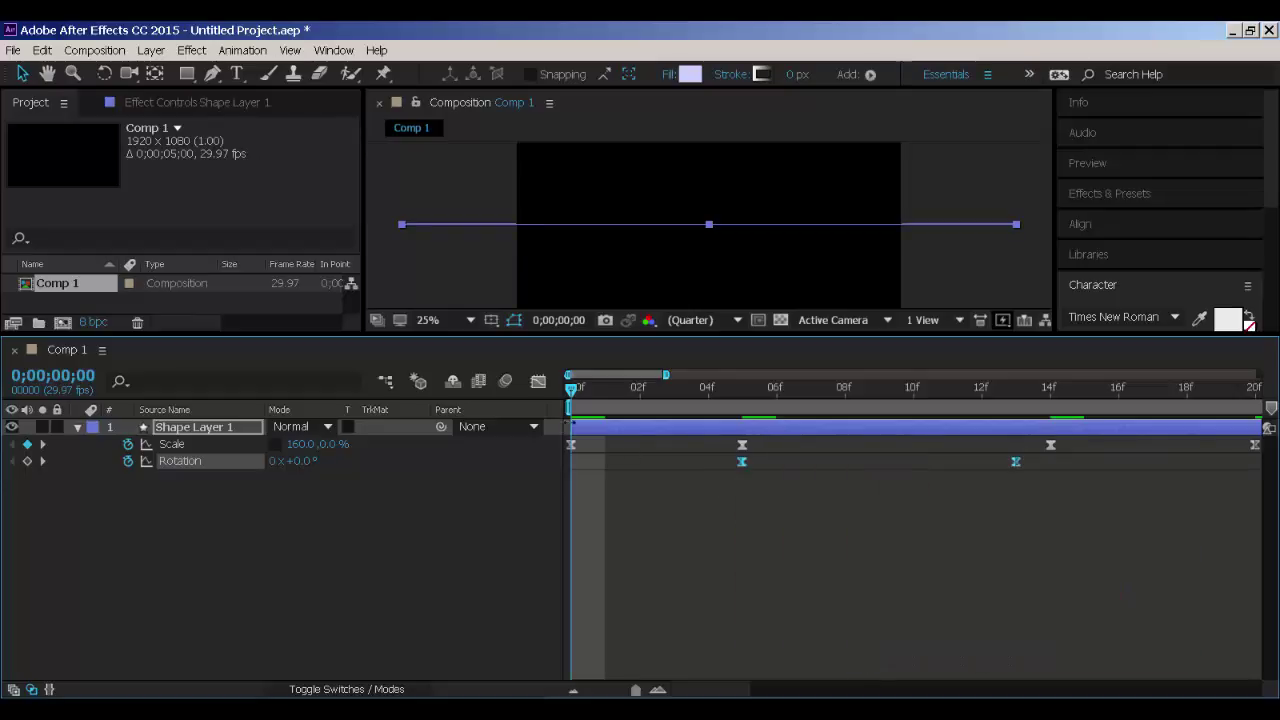
Compare the rotation and scale speed curves together in the Graph Editor.
click(538, 381)
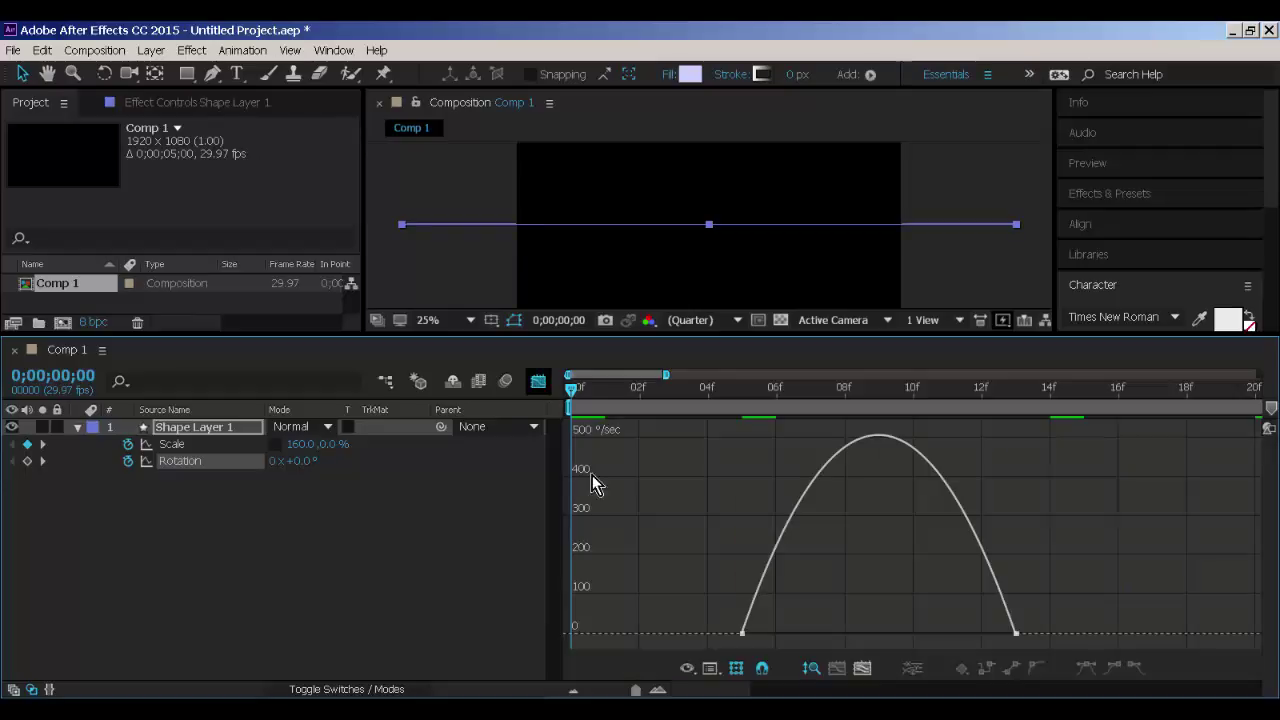
click(221, 440)
shift+click(220, 456)
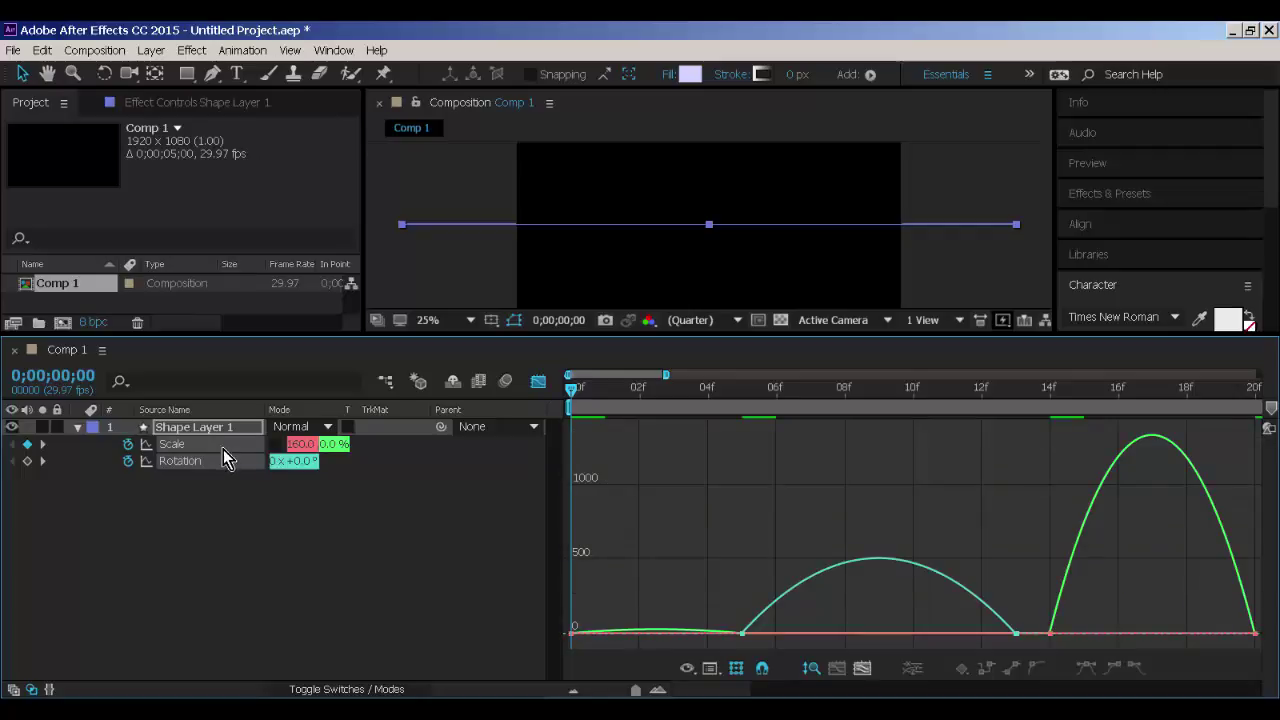
click(217, 501)
Reshape the scale speed curve between frames 0 and 5 to peak at the start, with about 0.01% influence on the first keyframe.
click(214, 446)
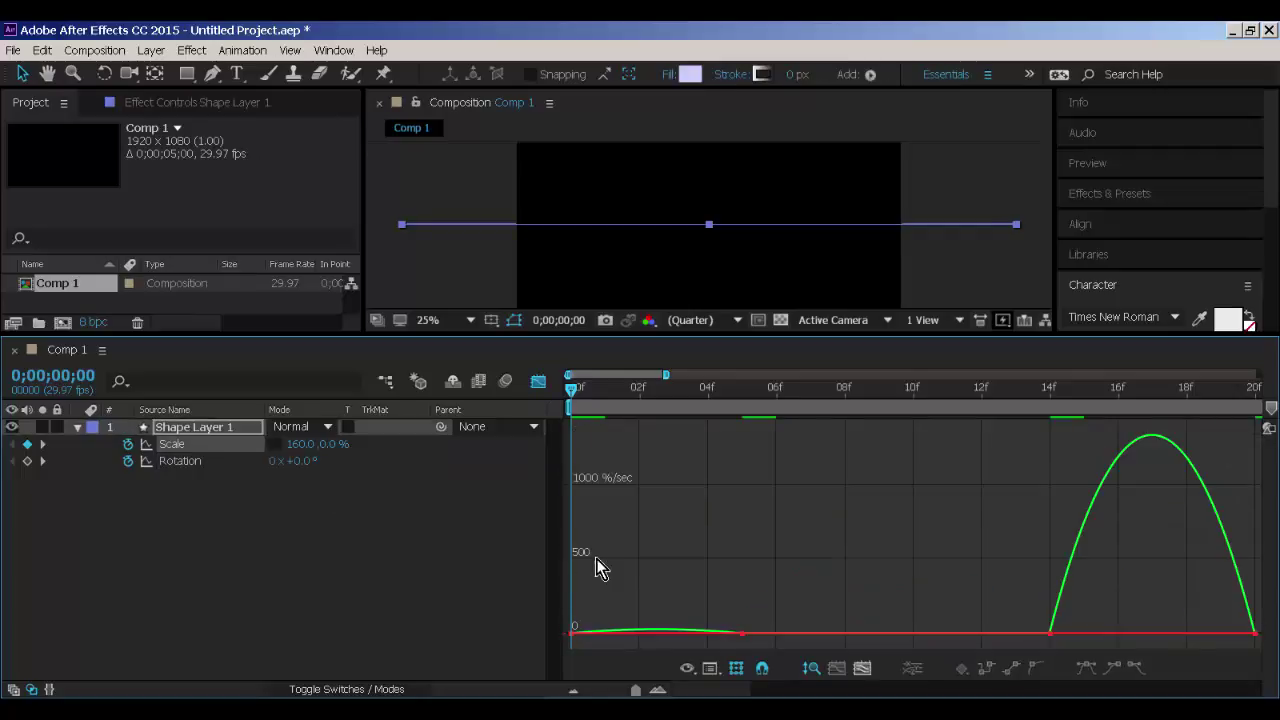
drag(783, 610, 690, 652)
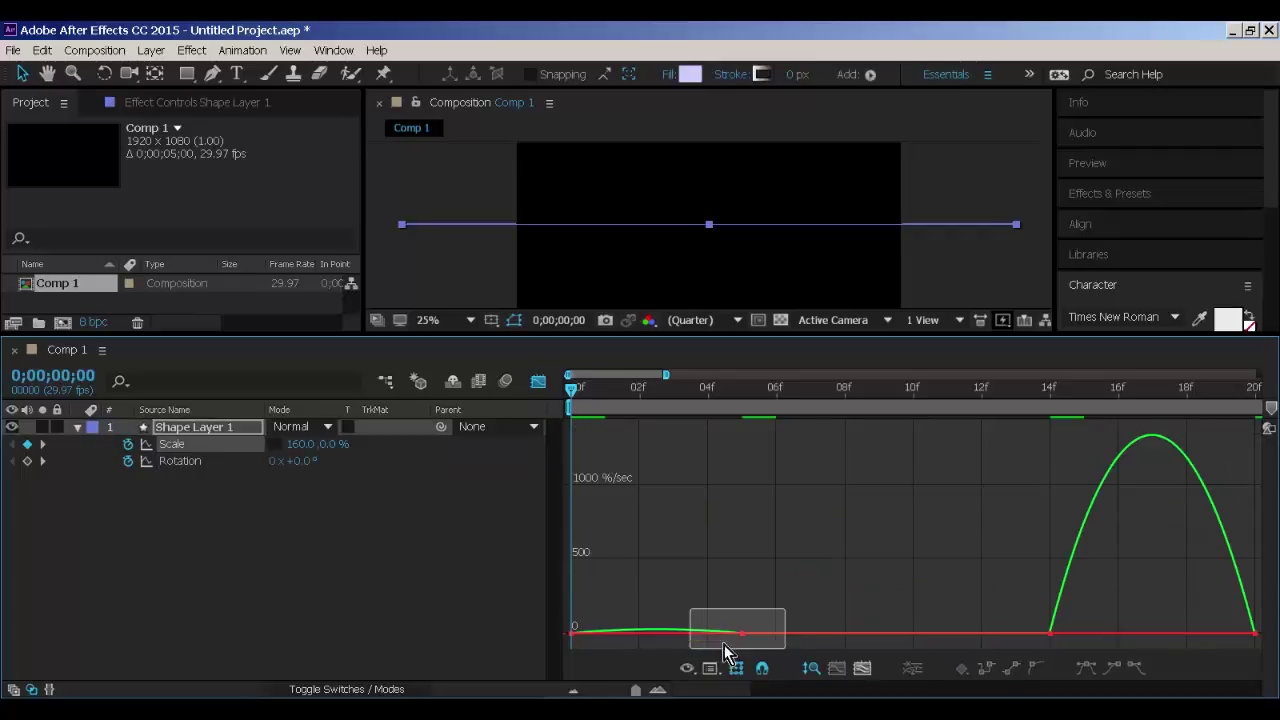
click(836, 668)
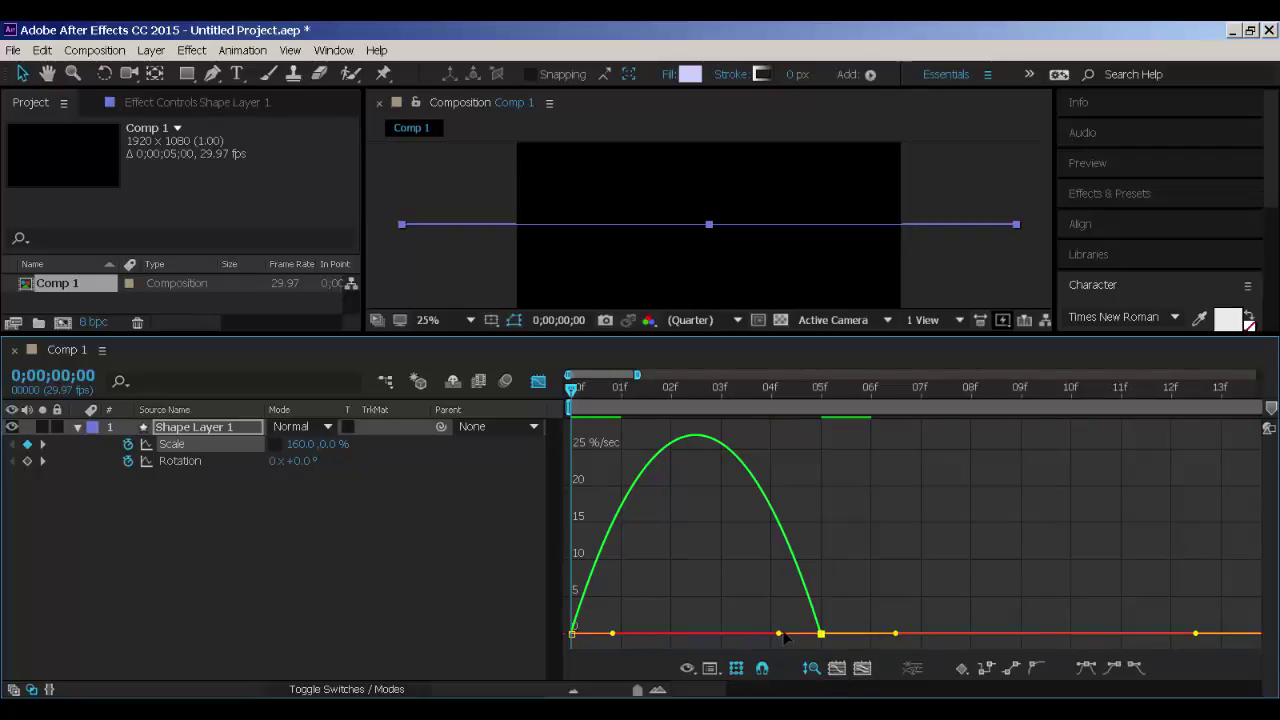
drag(780, 635, 696, 634)
drag(778, 635, 615, 640)
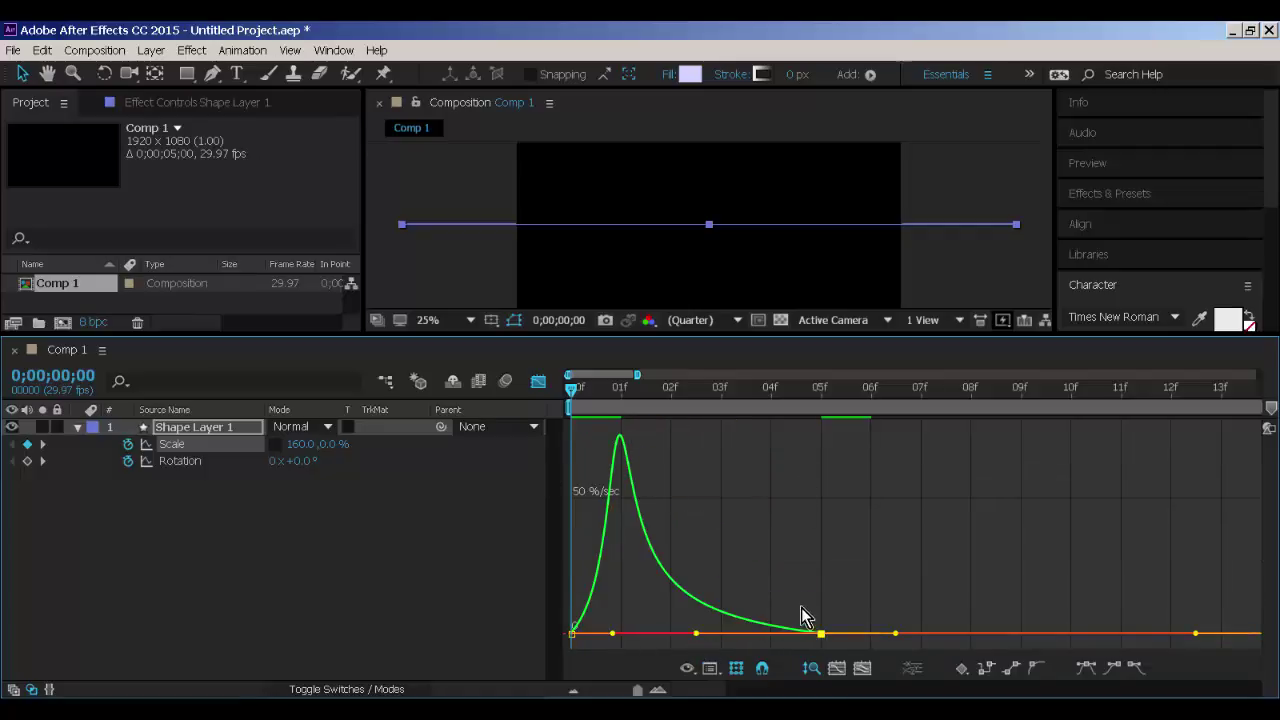
click(572, 634)
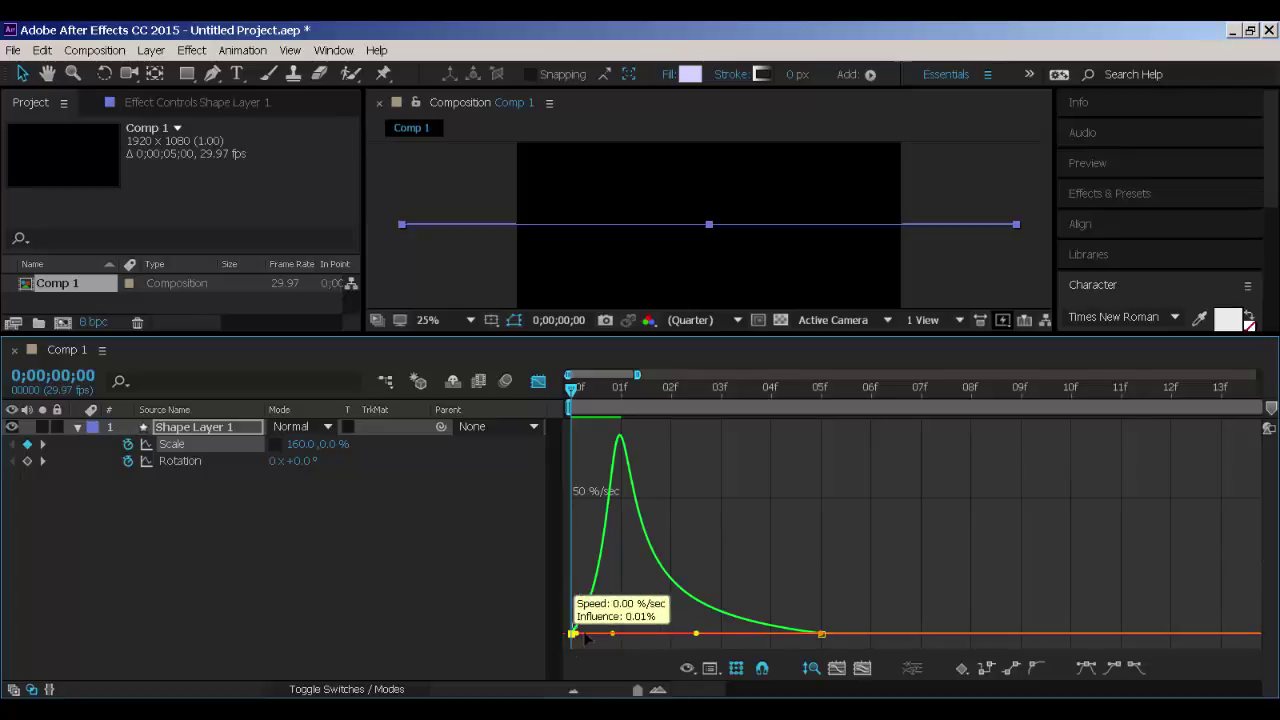
drag(613, 635, 580, 640)
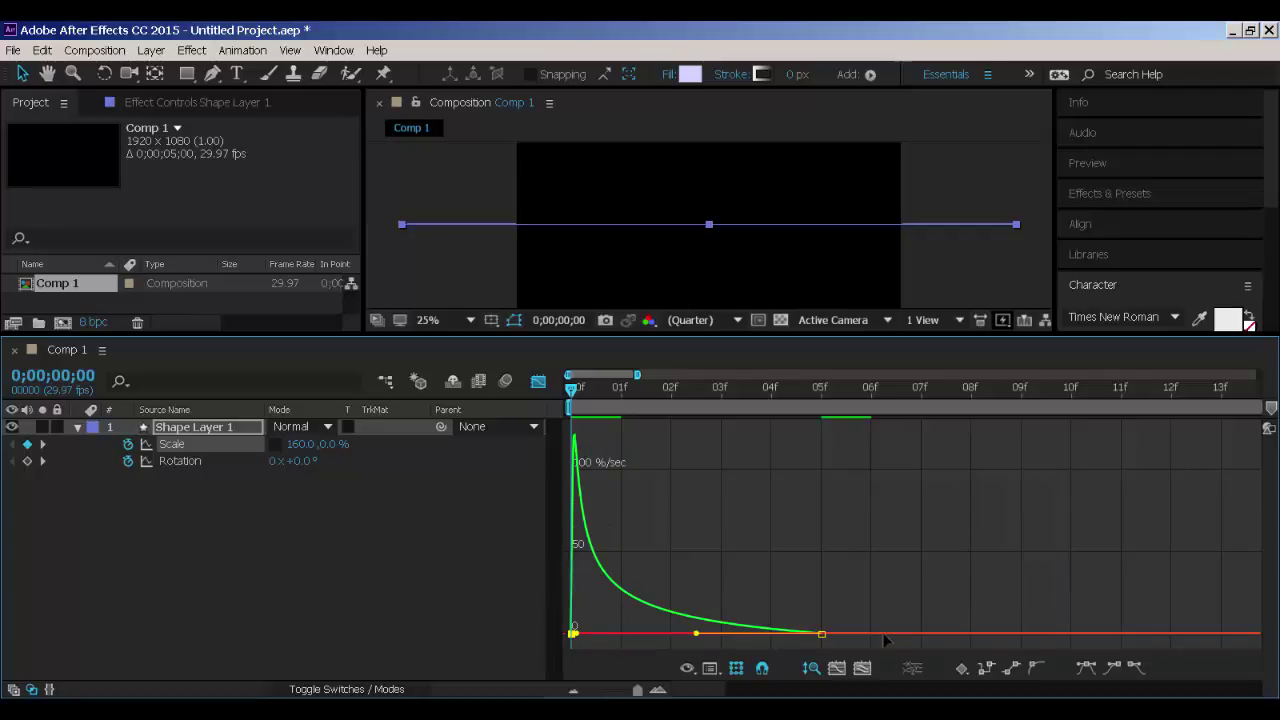
Move the last two scale keyframes to 0;00;00;15 and 0;00;00;21 and skew their speed curve to peak near the end.
click(863, 670)
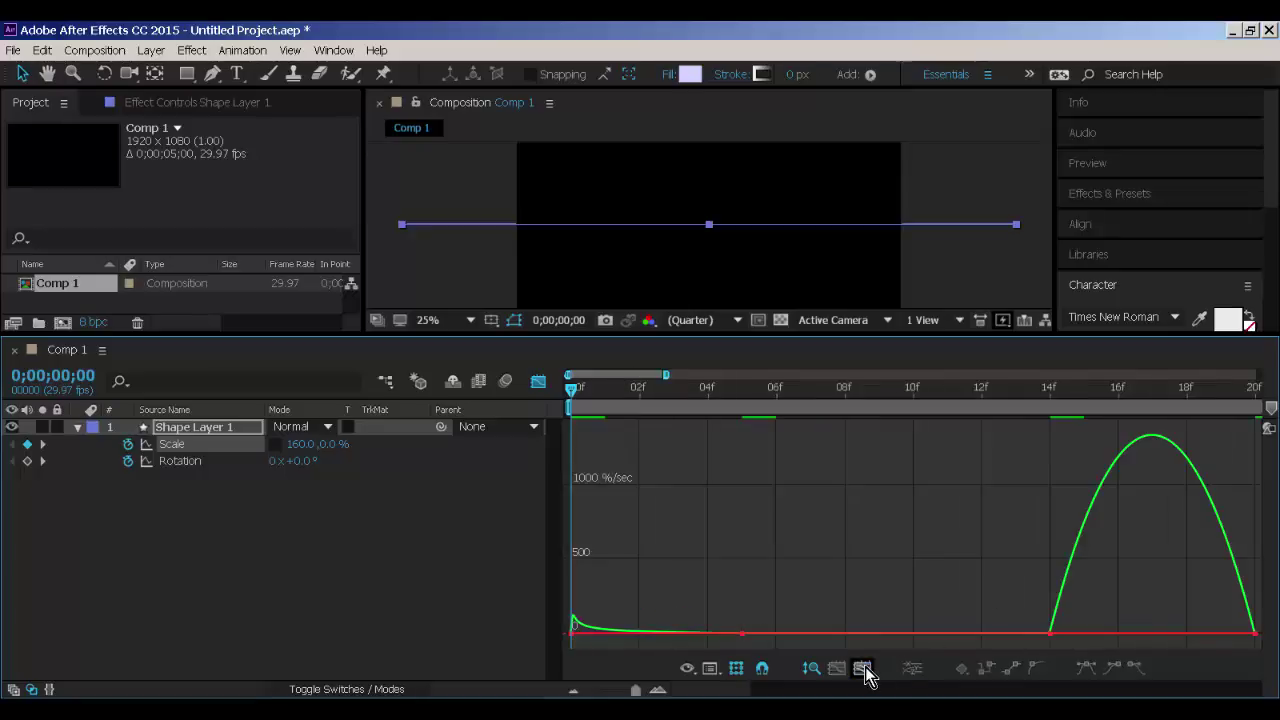
drag(1020, 610, 1079, 650)
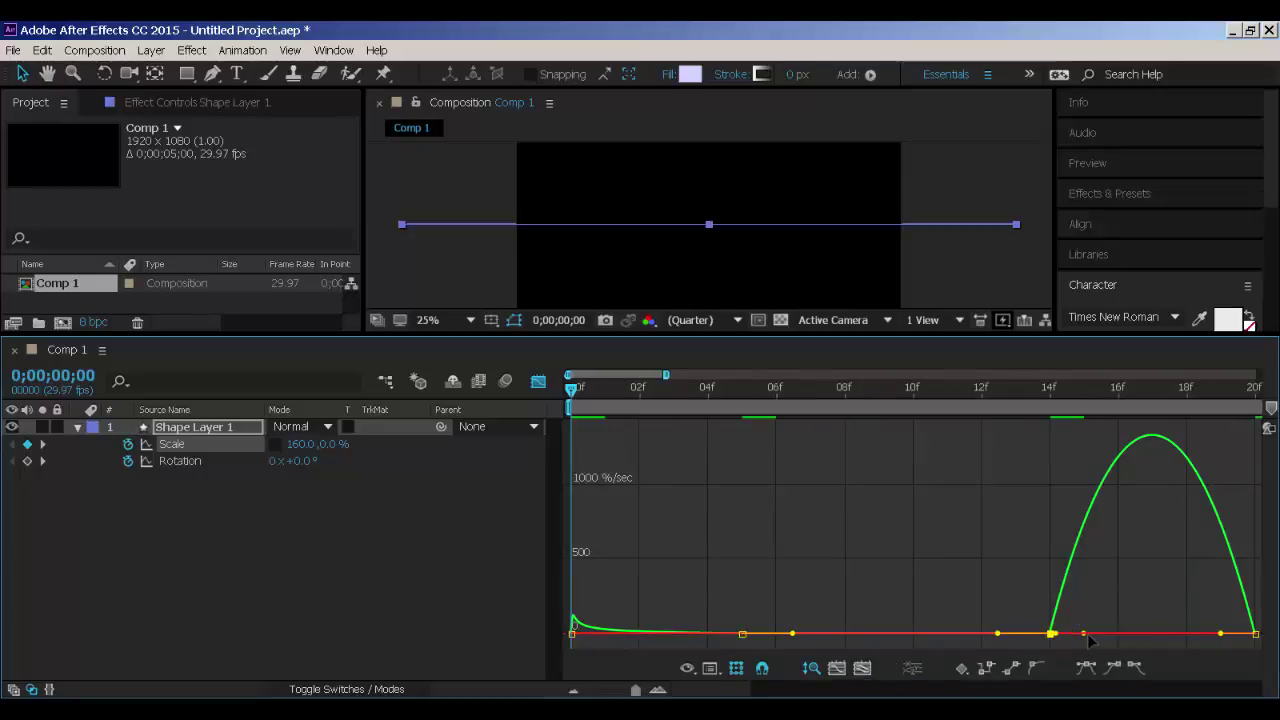
drag(1105, 637, 1255, 632)
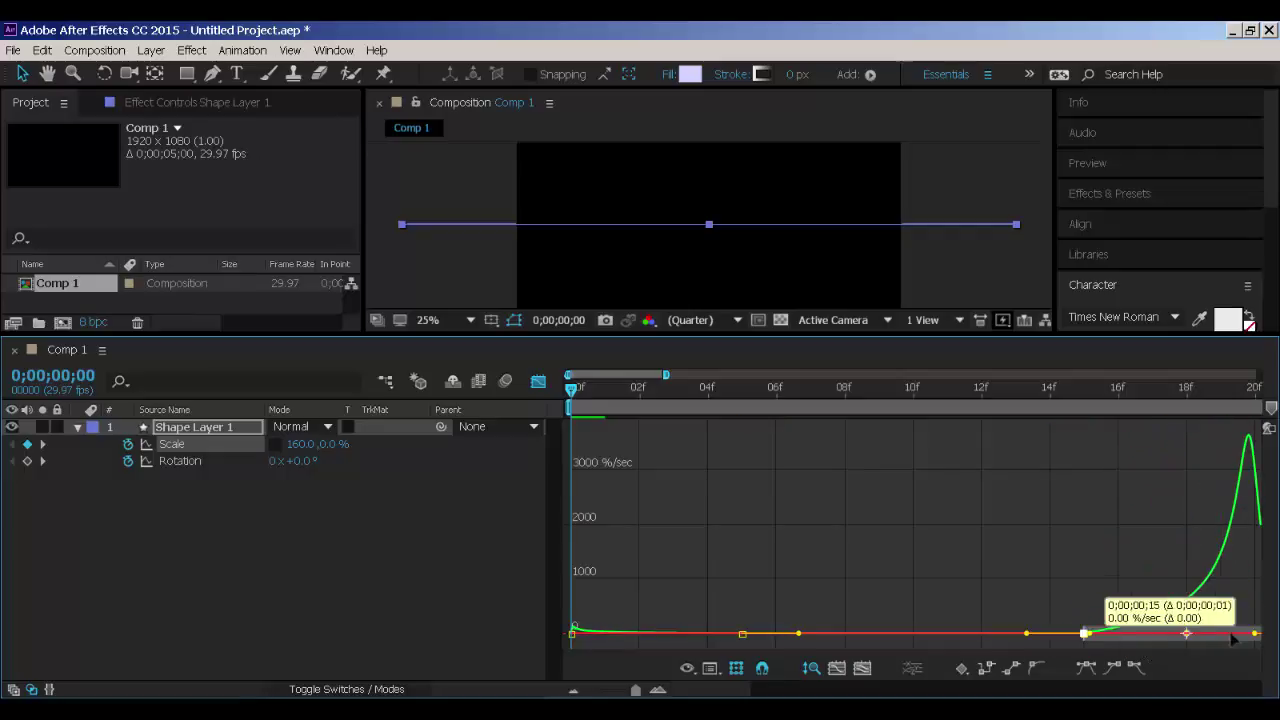
drag(1051, 633, 922, 613)
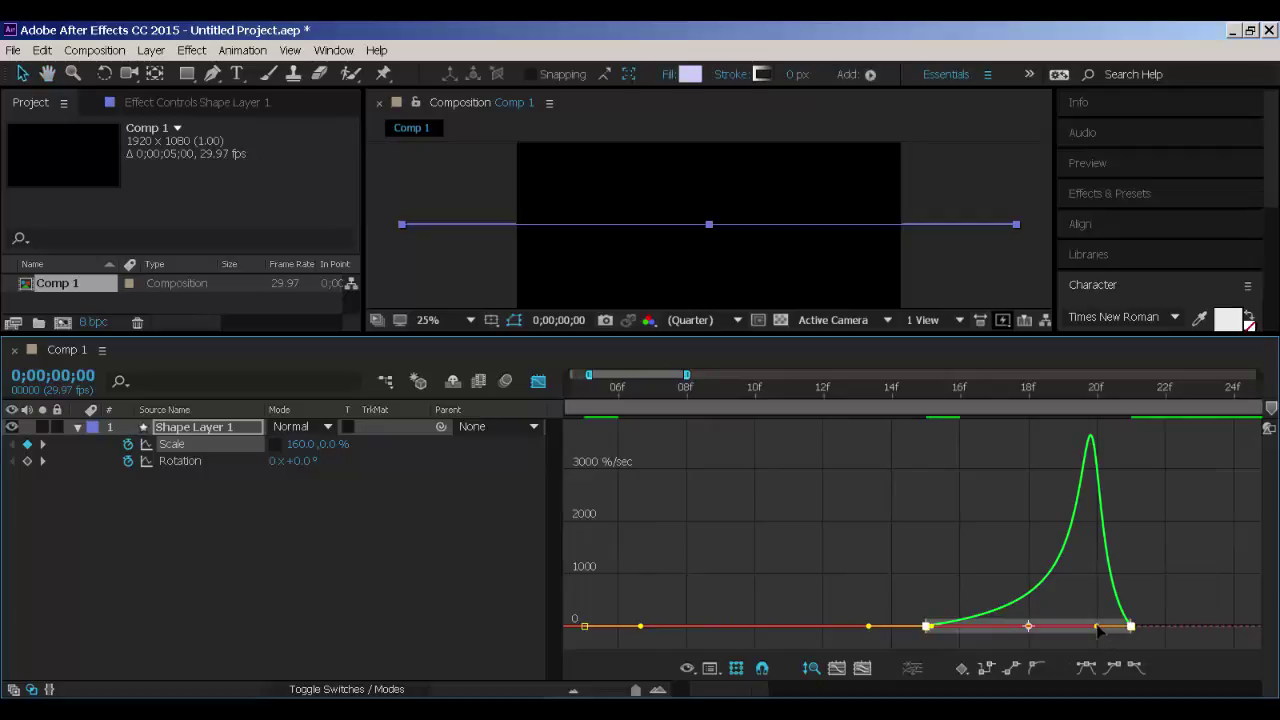
drag(1108, 630, 1120, 630)
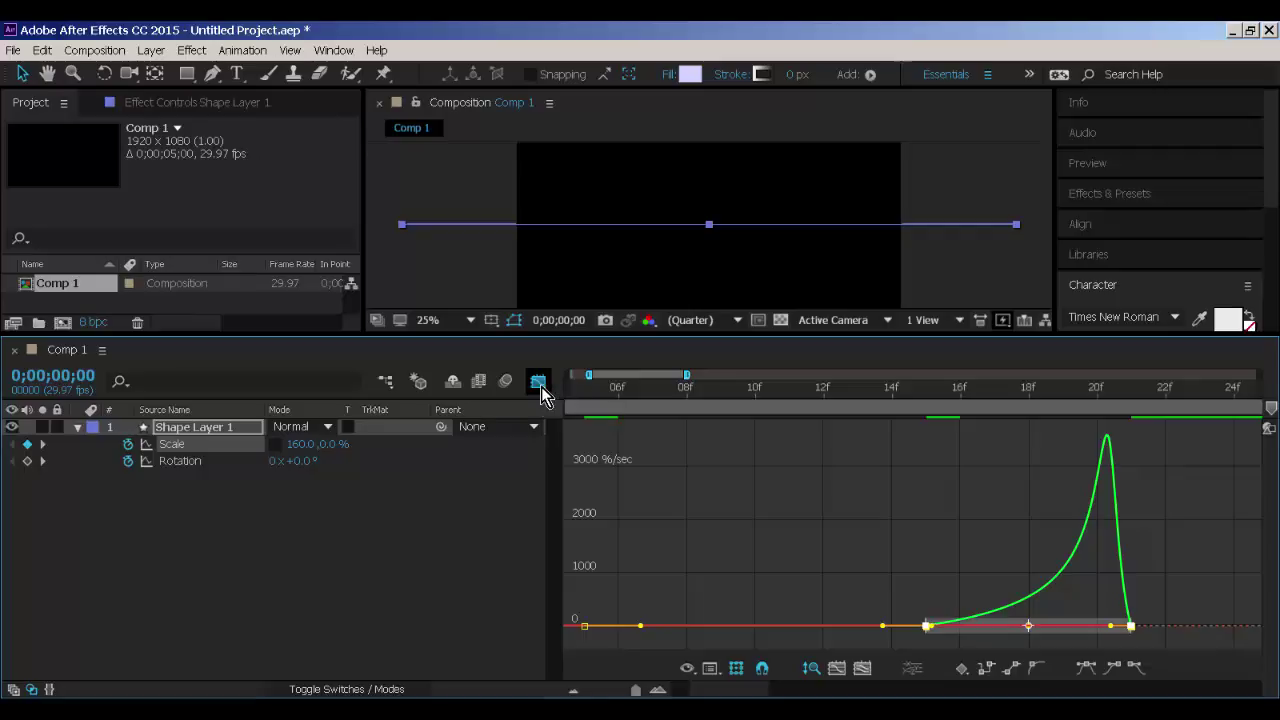
Pull both rotation keyframe handles toward the middle for a sharp central speed peak, and close the Graph Editor.
click(186, 462)
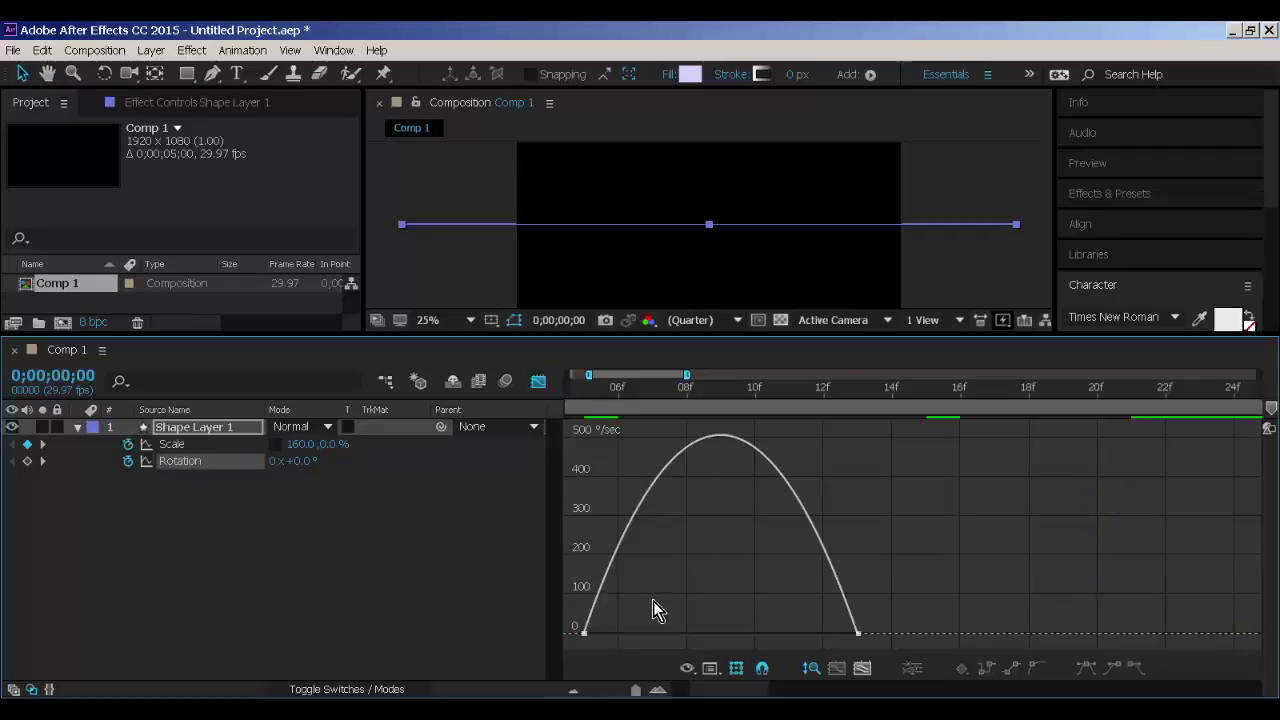
drag(653, 610, 558, 654)
drag(630, 635, 709, 633)
drag(811, 633, 732, 634)
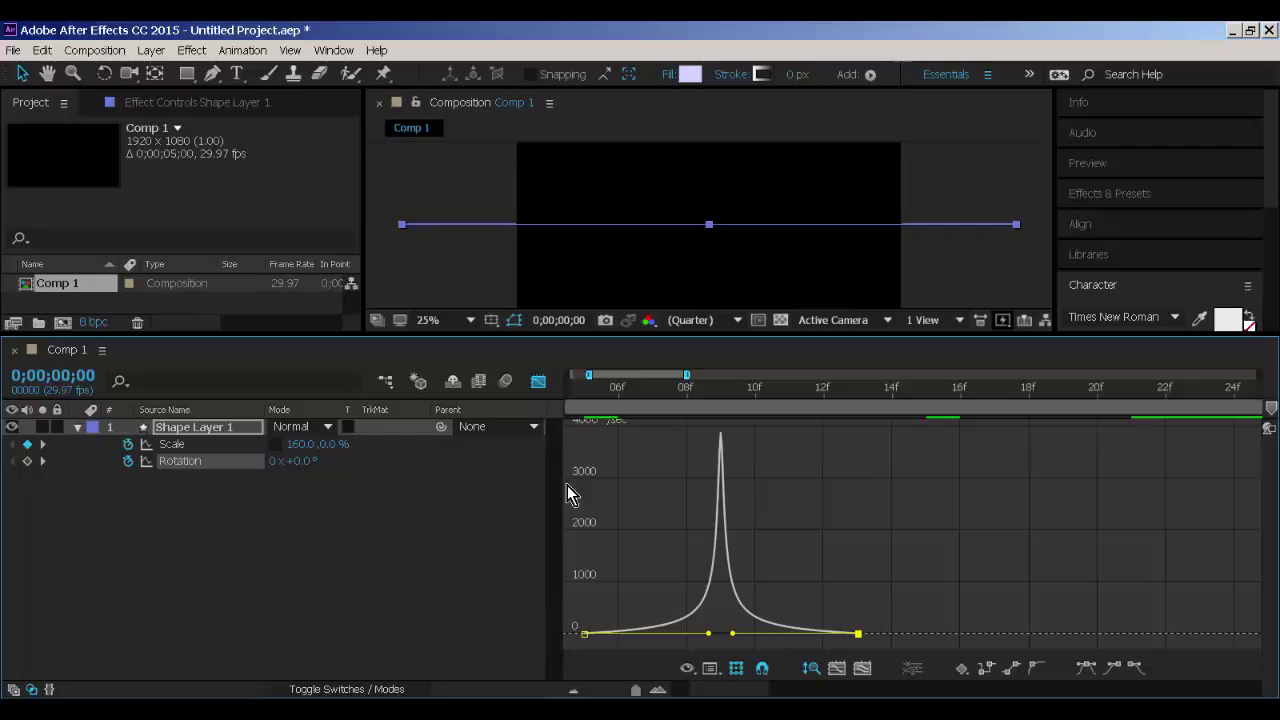
click(538, 381)
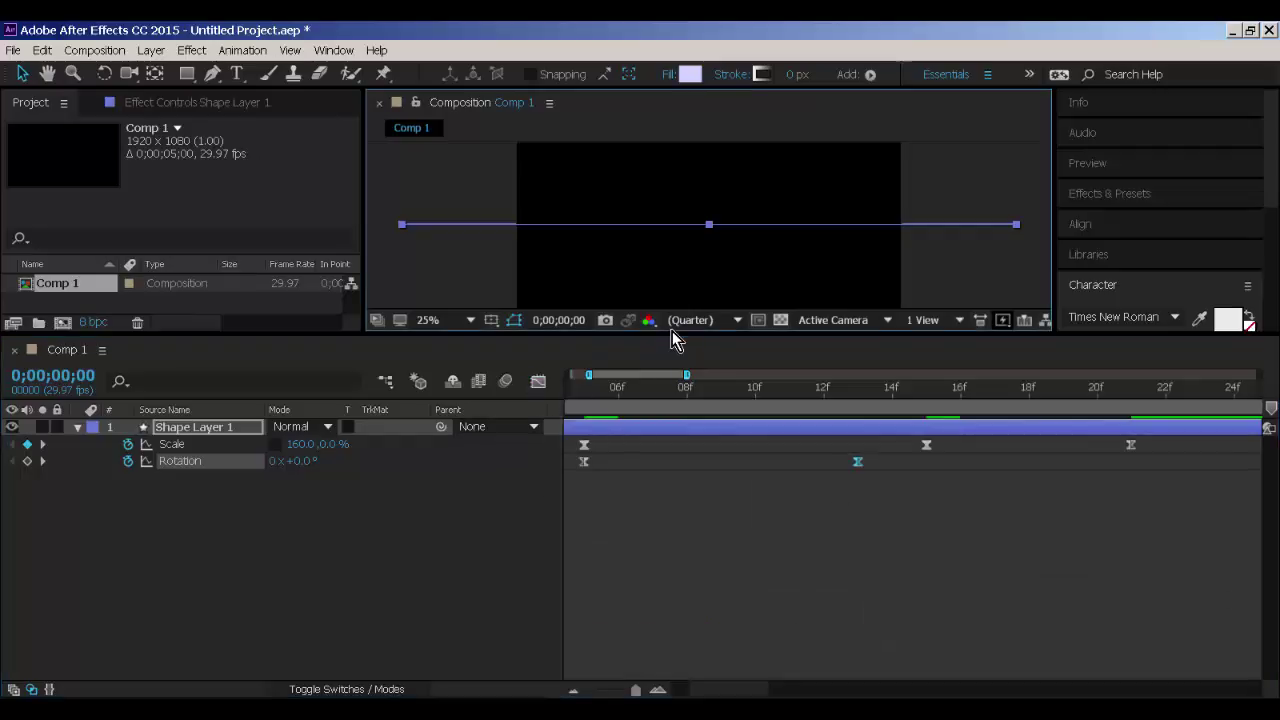
Enlarge the composition view, show the full timeline and end the work area at 0;00;00;27.
drag(669, 380, 608, 520)
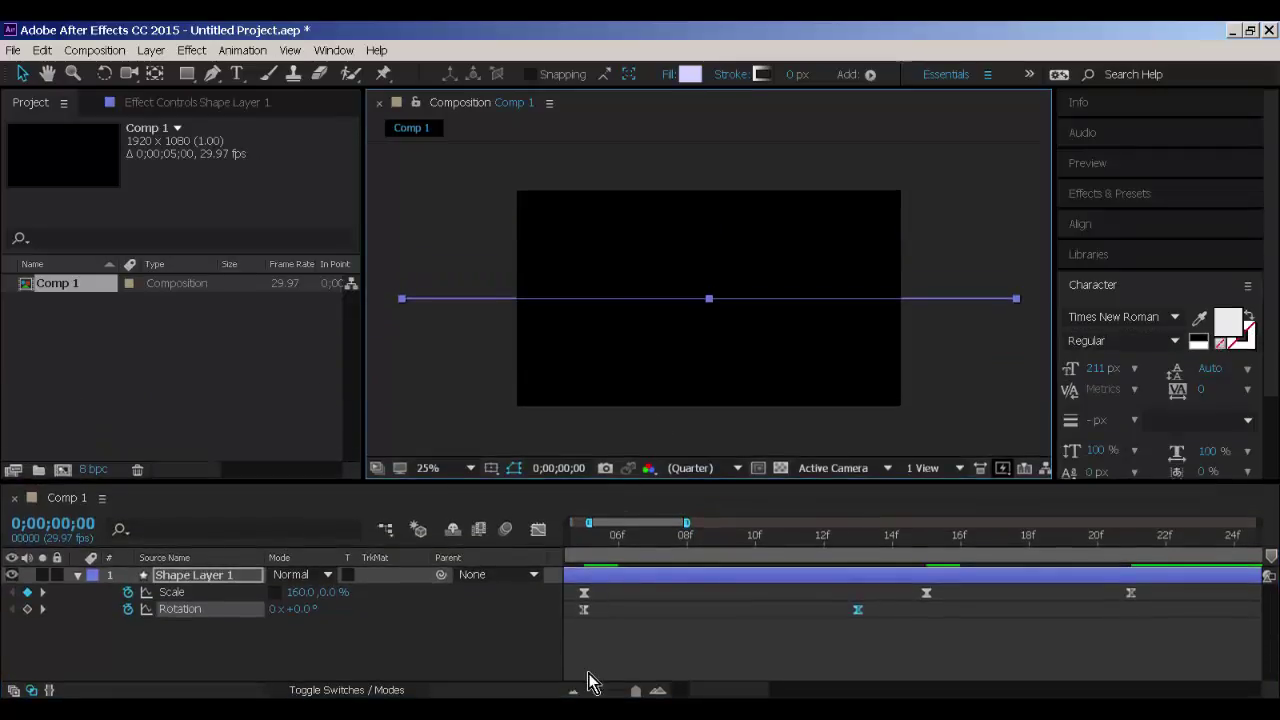
drag(628, 690, 596, 690)
drag(679, 538, 693, 538)
key(n)
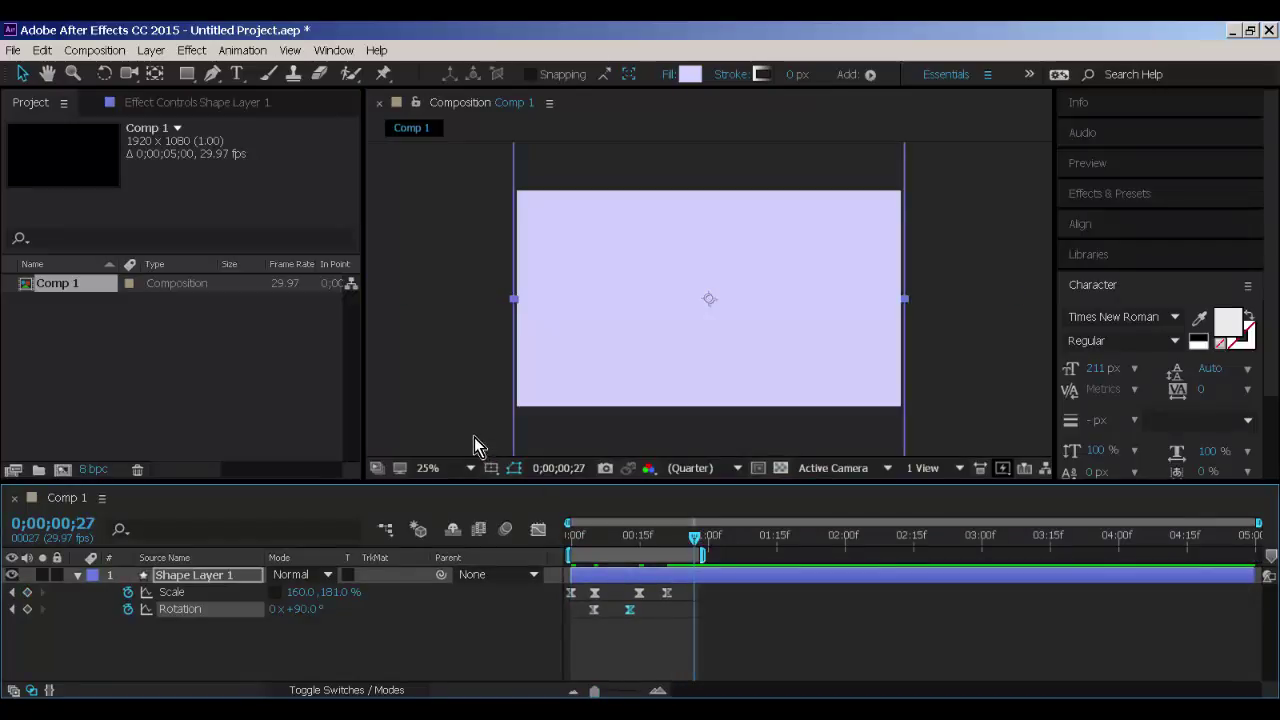
Play the work area to check the eased bar animation.
key(space)
click(432, 424)
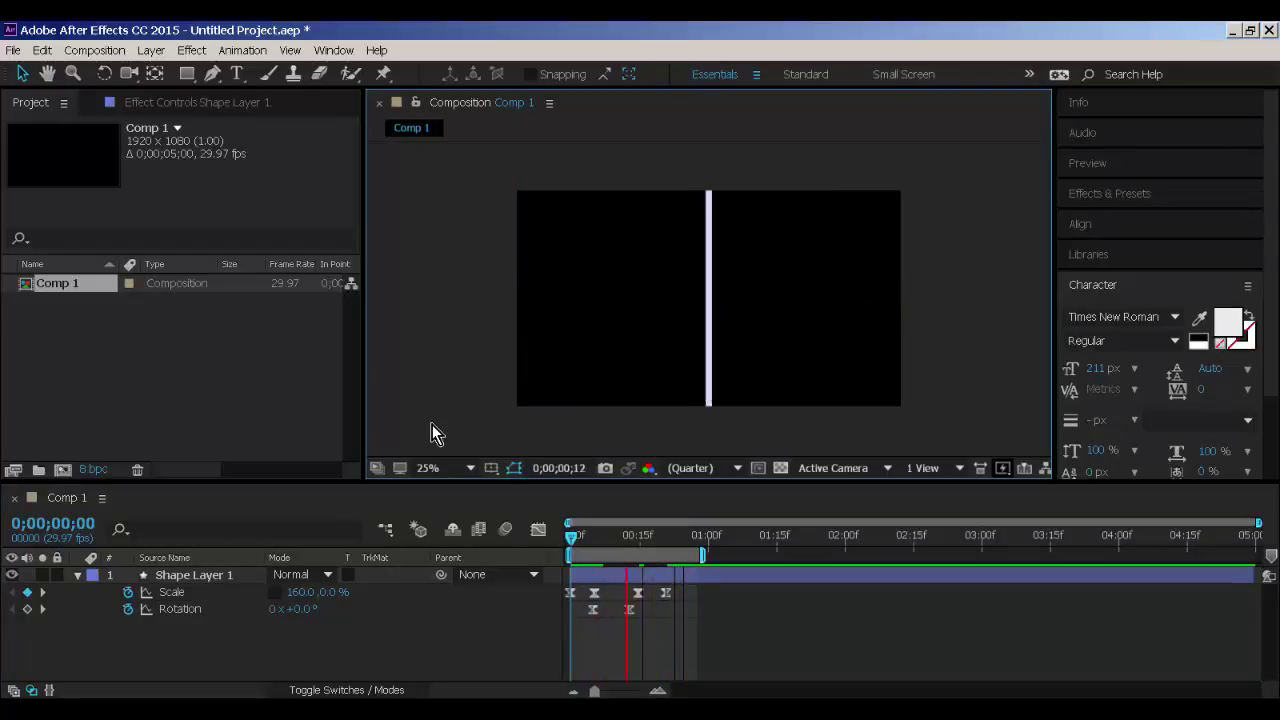
key(space)
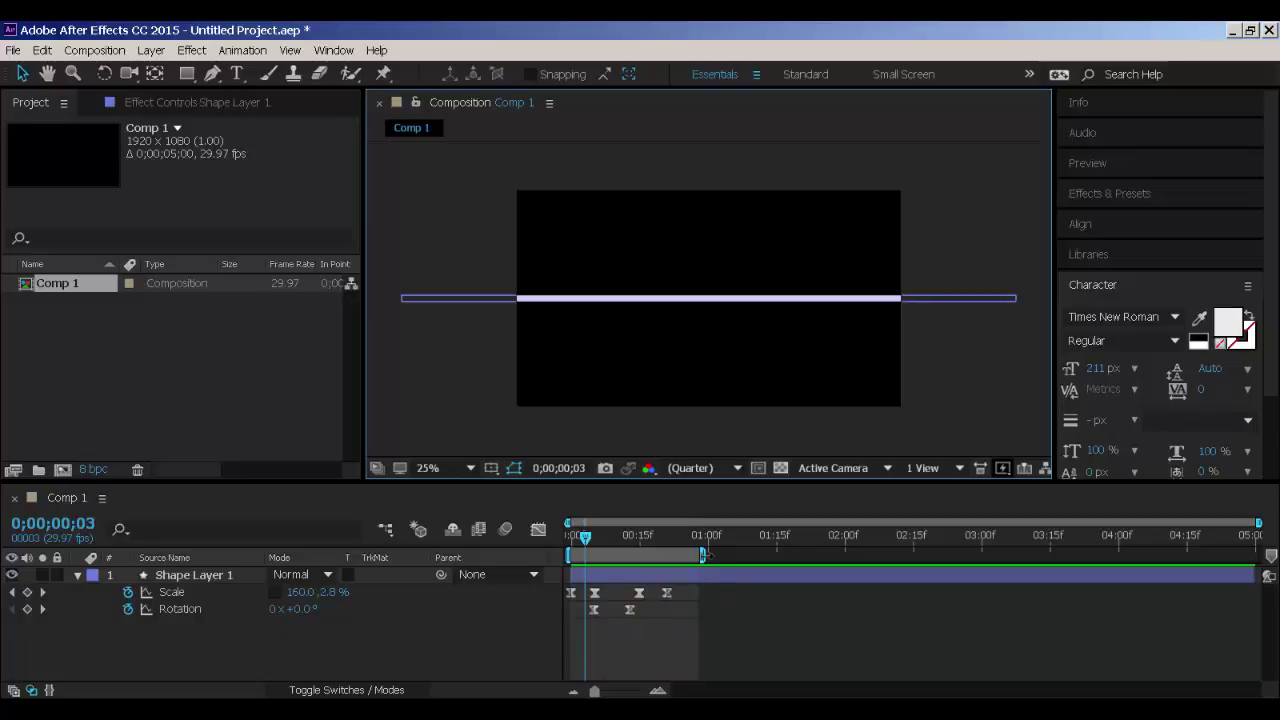
Extend the work area past one second and shift every keyframe after the first two frames earlier, starting at 0;00;00;03.
drag(703, 555, 752, 555)
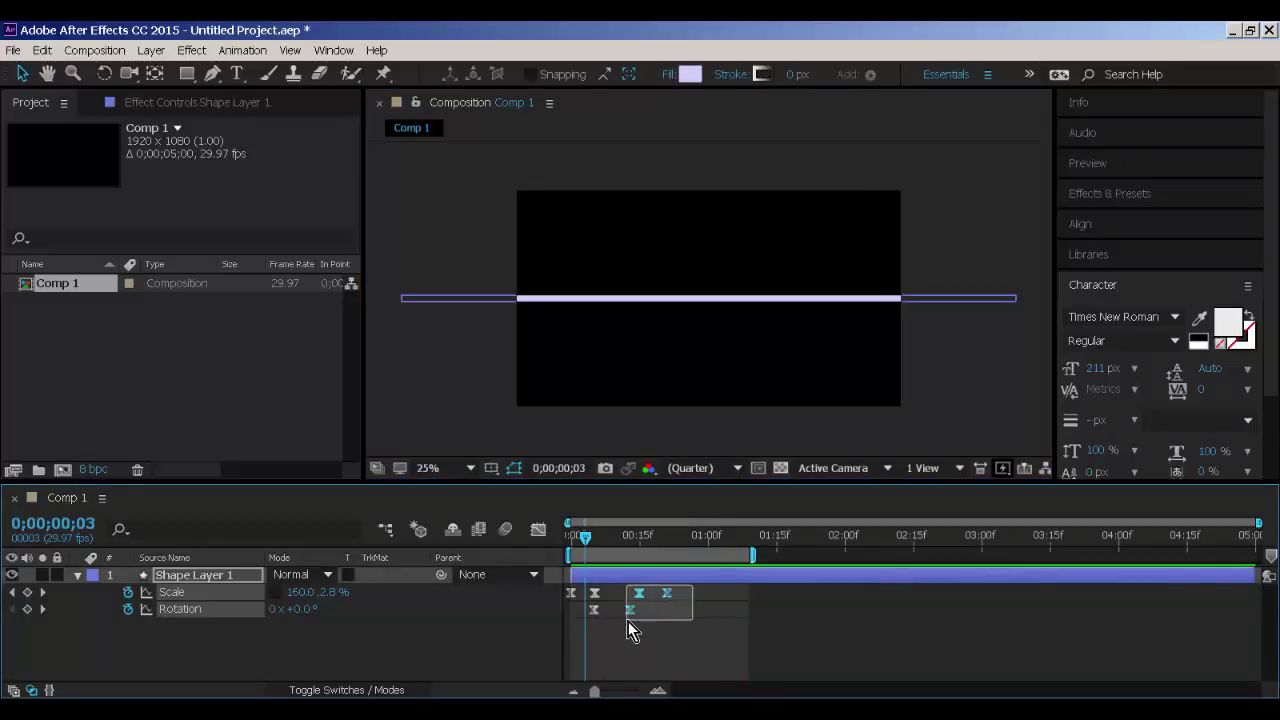
mouse_move(628, 621)
mouse_down()
mouse_move(661, 600)
mouse_move(620, 614)
mouse_move(632, 612)
mouse_up()
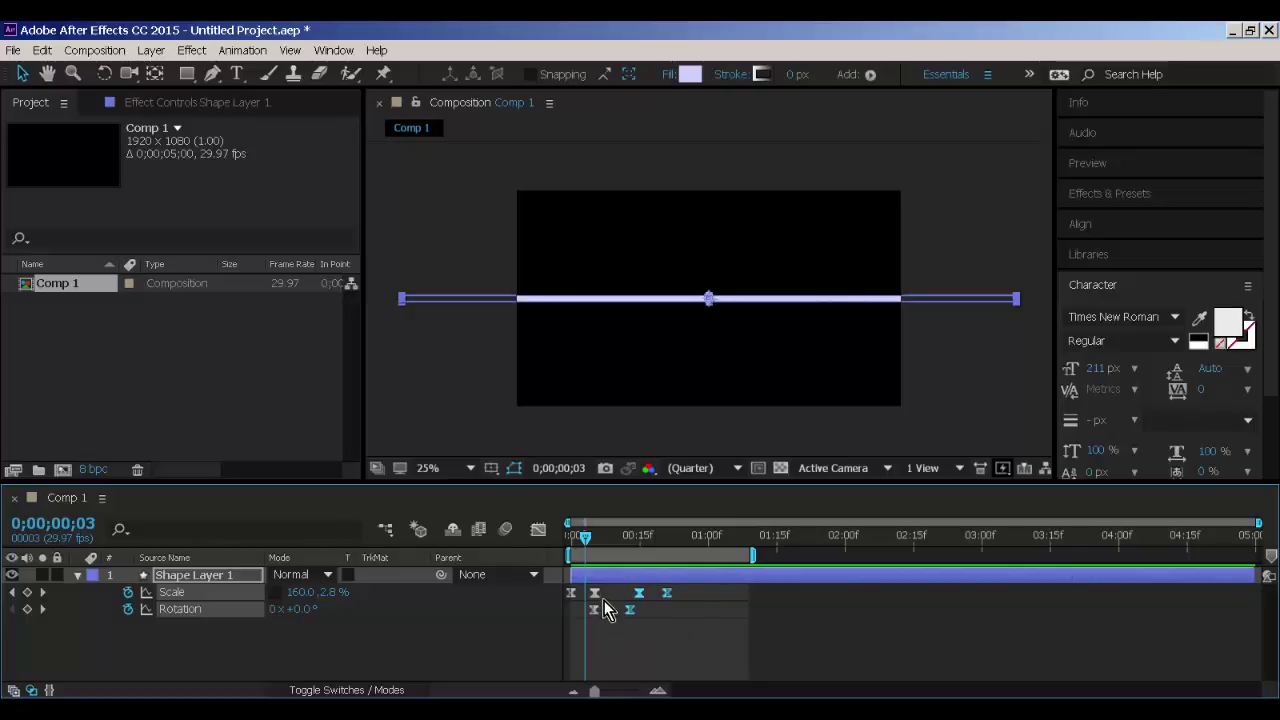
shift+click(595, 592)
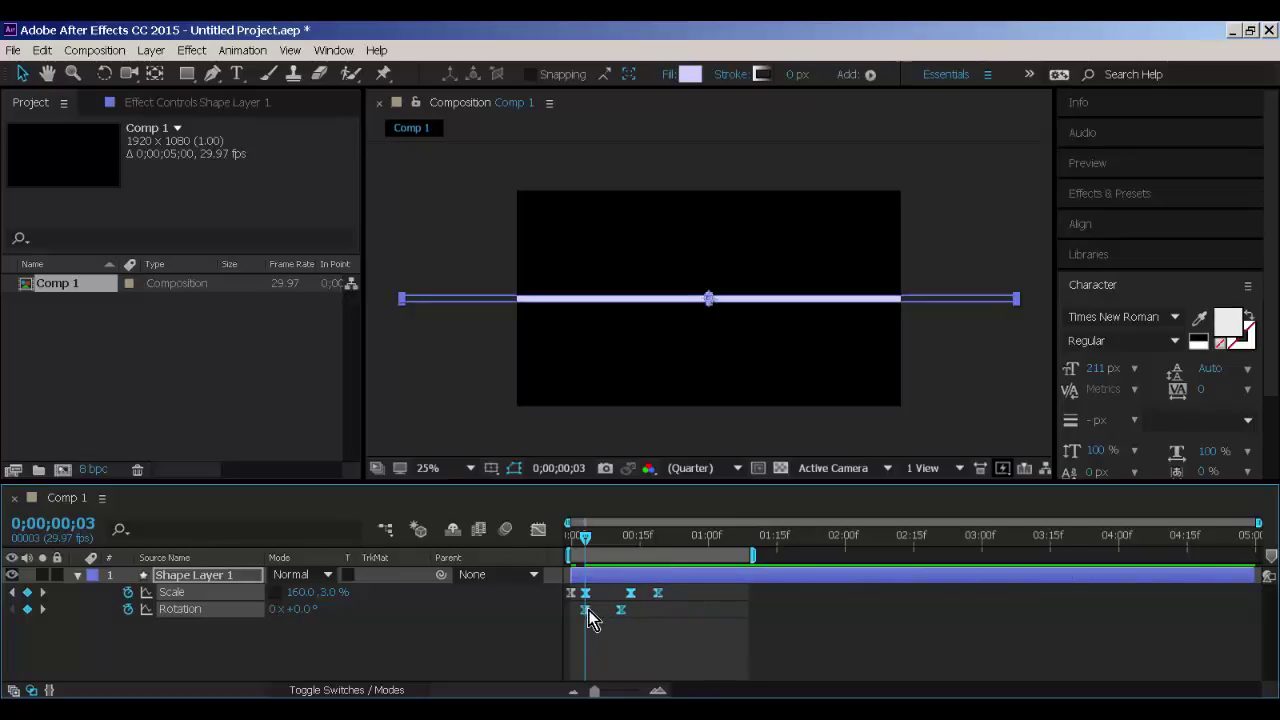
Space Shape Layer 1's scale and rotation keyframes farther apart, with the final scale keyframe just before one second.
mouse_move(595, 609)
mouse_down()
mouse_move(680, 597)
mouse_move(624, 616)
mouse_move(706, 594)
mouse_up()
click(625, 622)
click(669, 595)
click(692, 596)
Play the retimed bar transition from the first frame twice to check its pacing.
key(Home)
key(space)
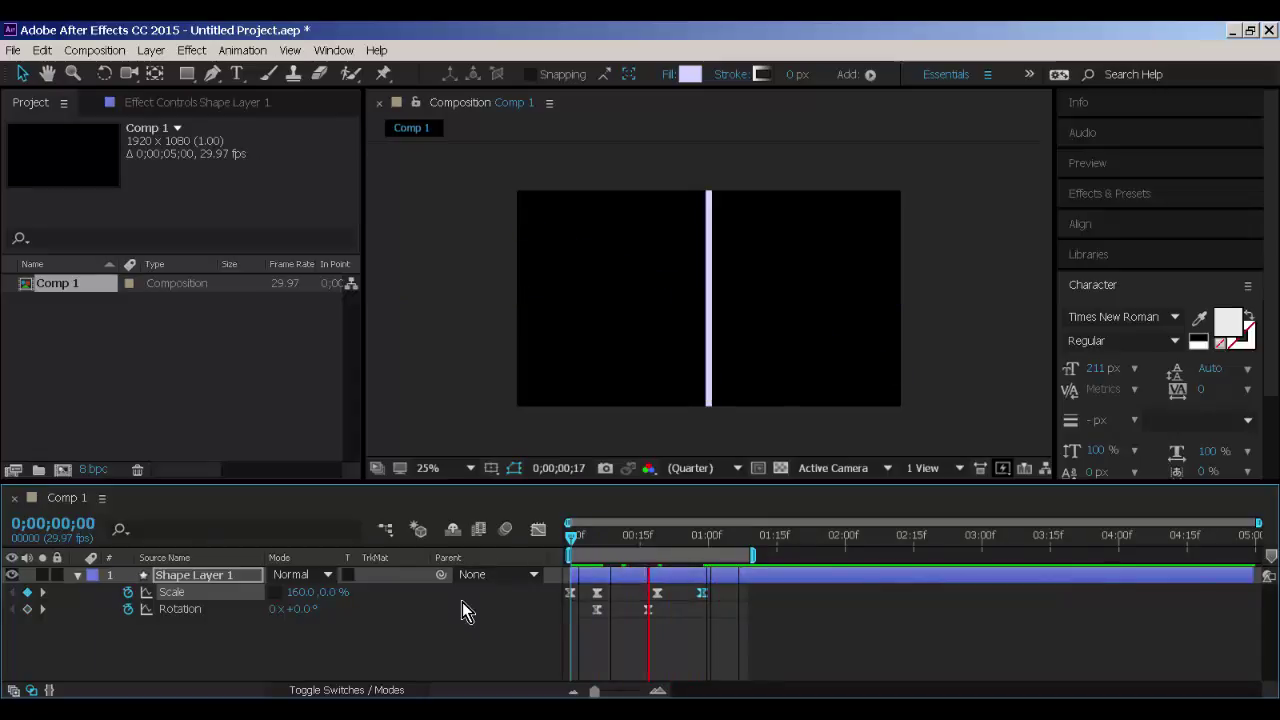
key(space)
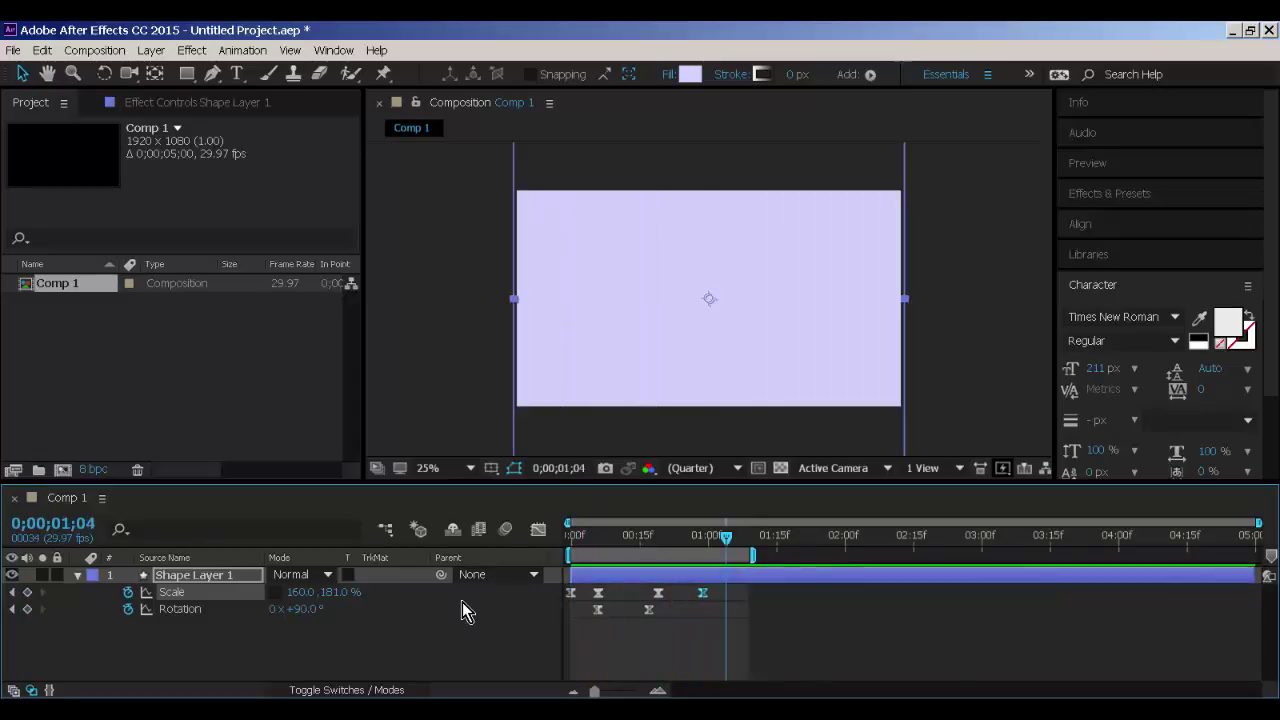
click(584, 538)
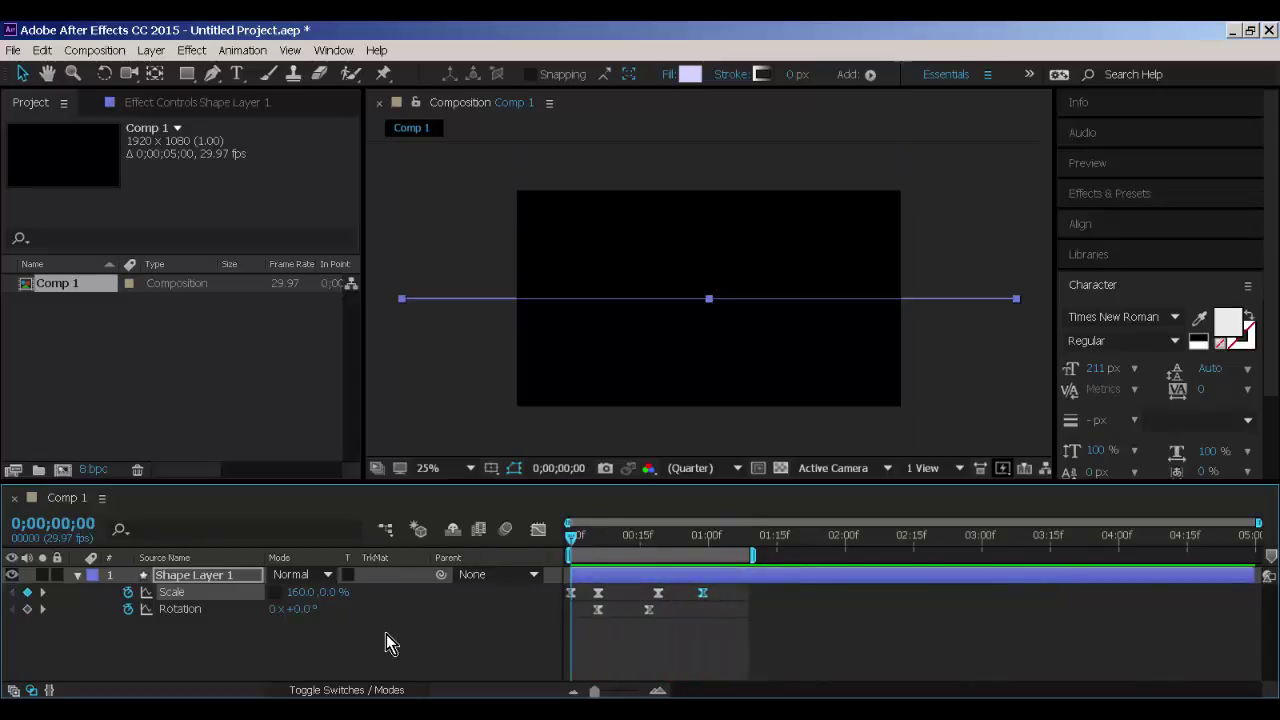
key(space)
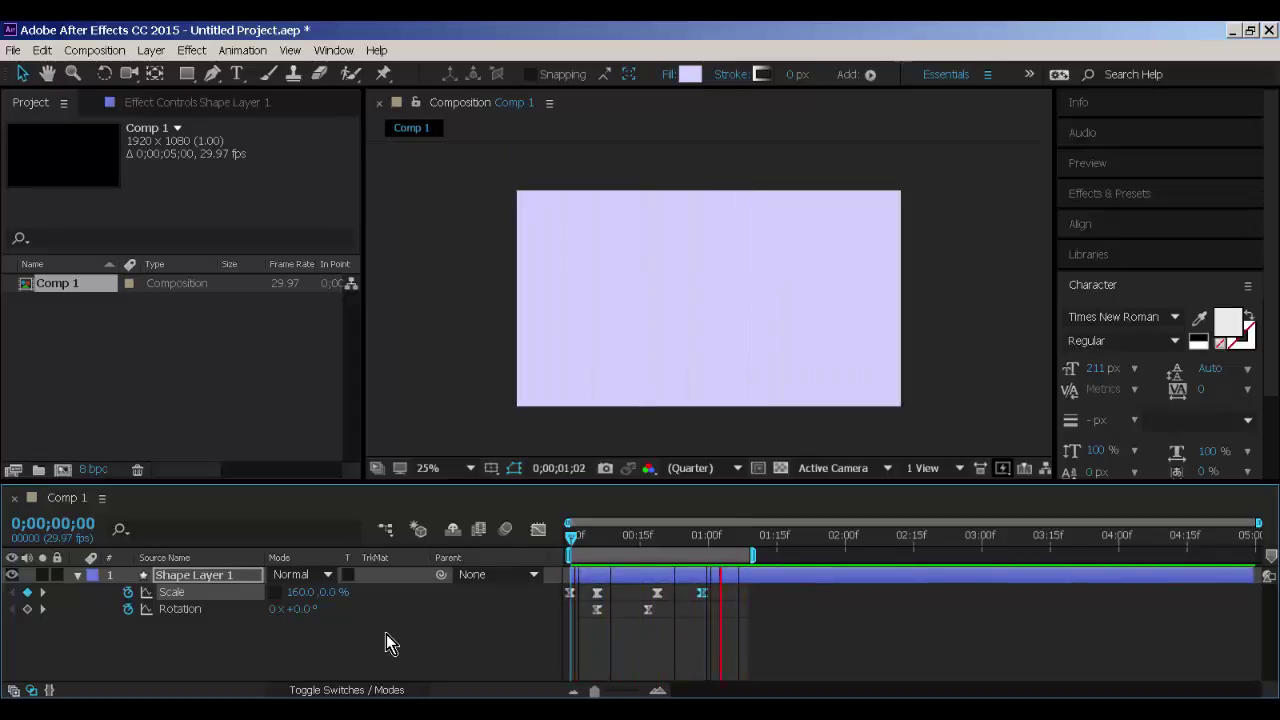
key(space)
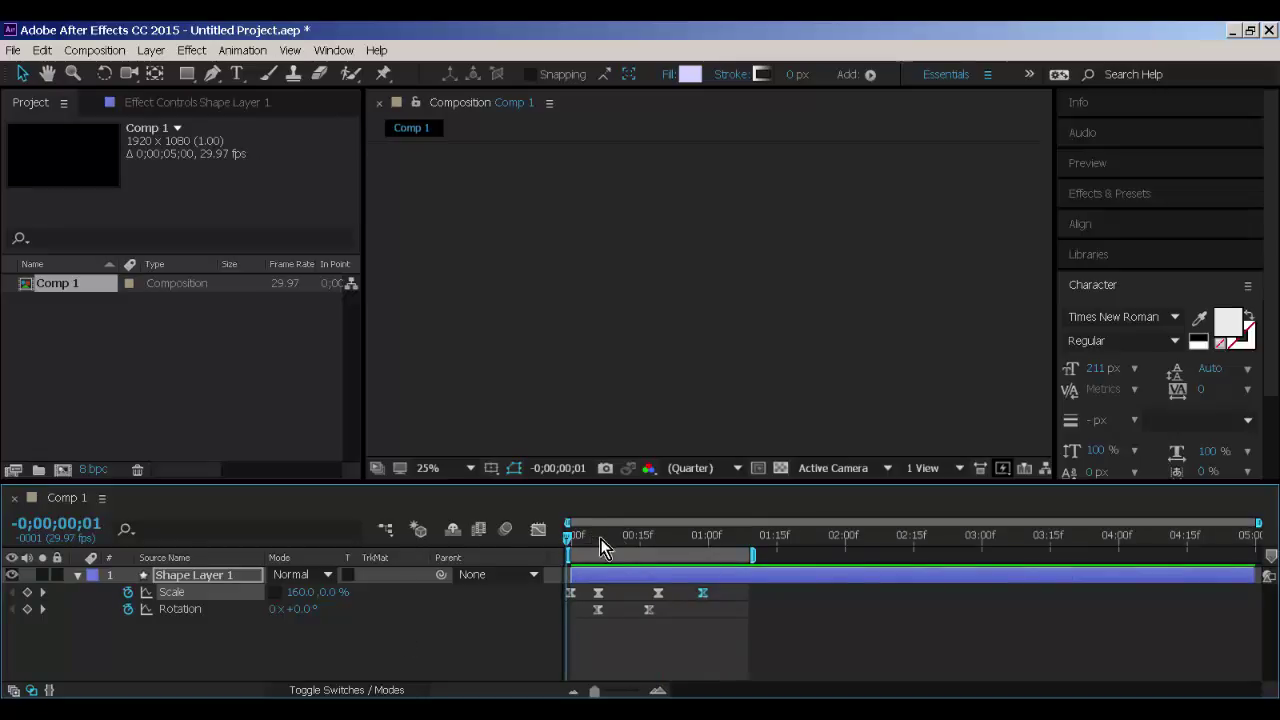
drag(603, 545, 465, 595)
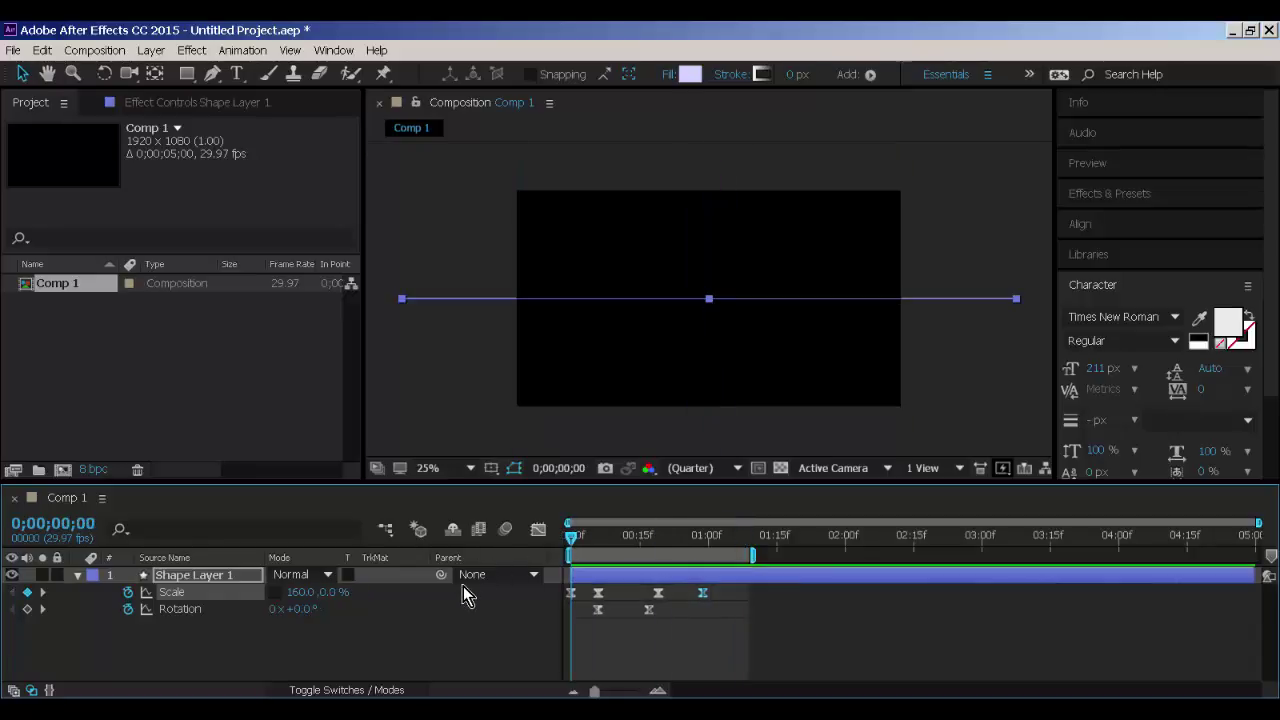
click(465, 595)
Go to 0;00;01;09, collapse Shape Layer 1 and add a full-frame rectangle on a new shape layer.
drag(647, 543, 754, 543)
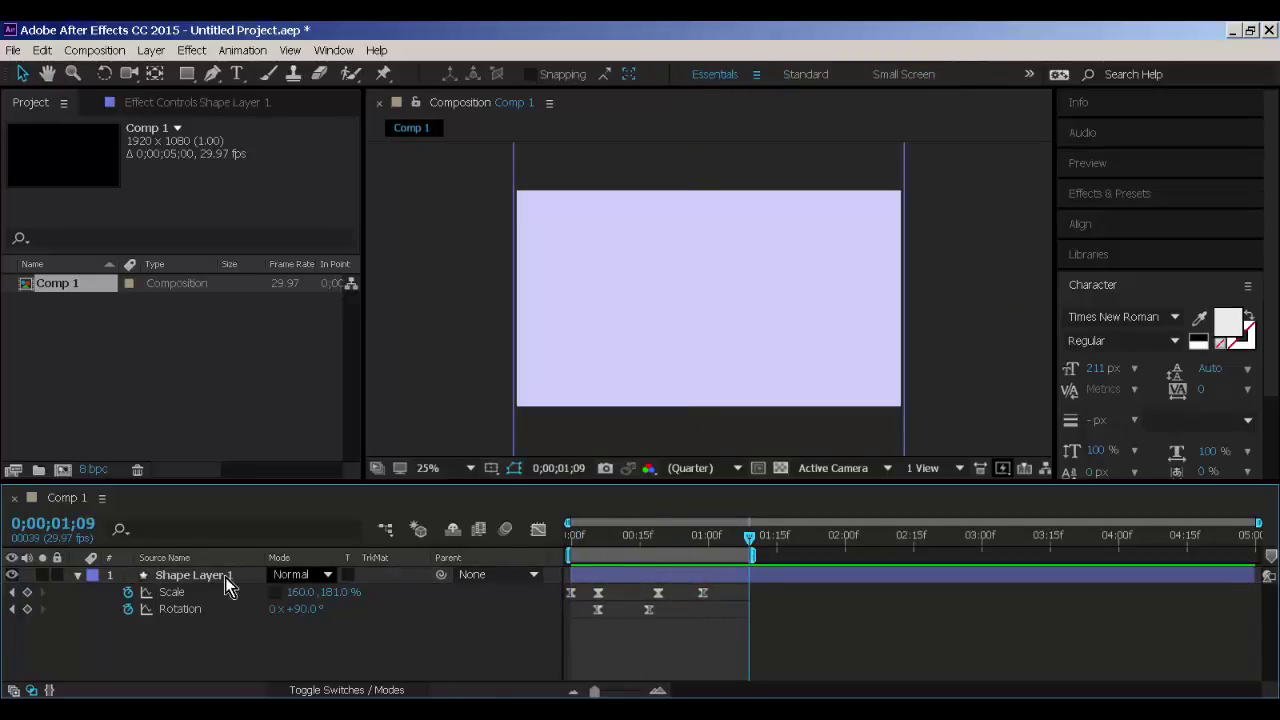
drag(636, 292, 740, 288)
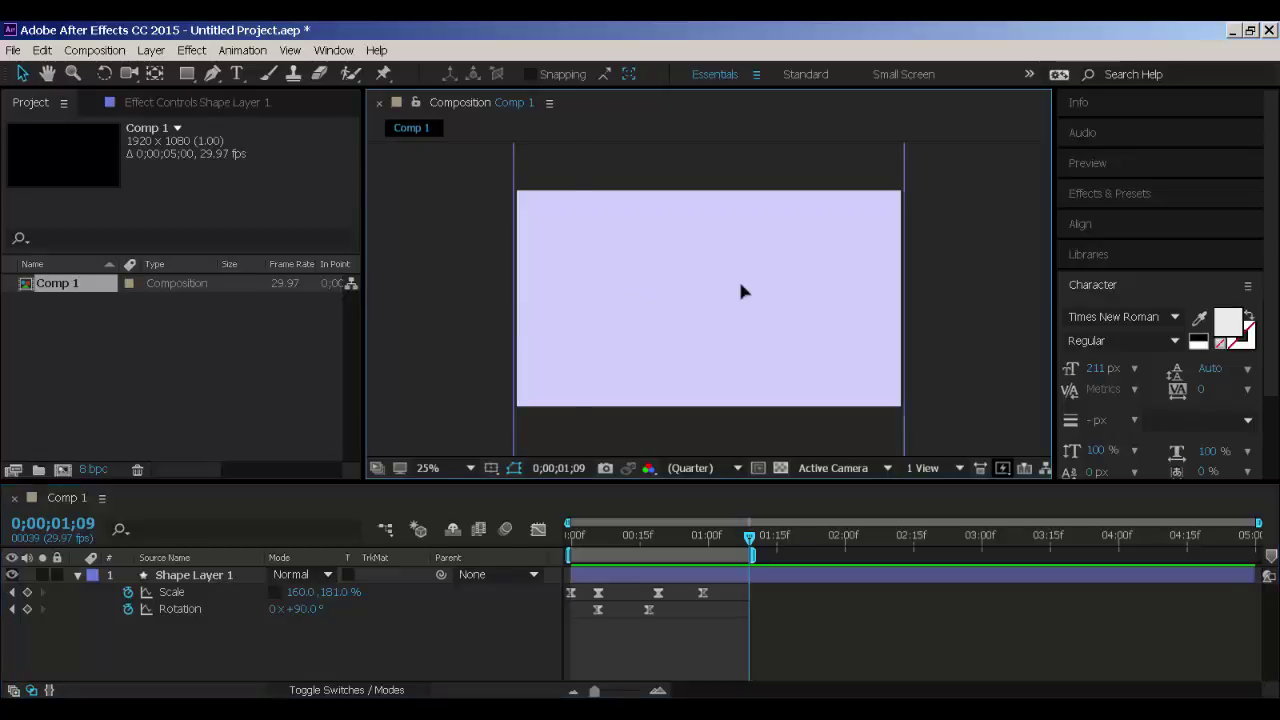
key(ctrl+z)
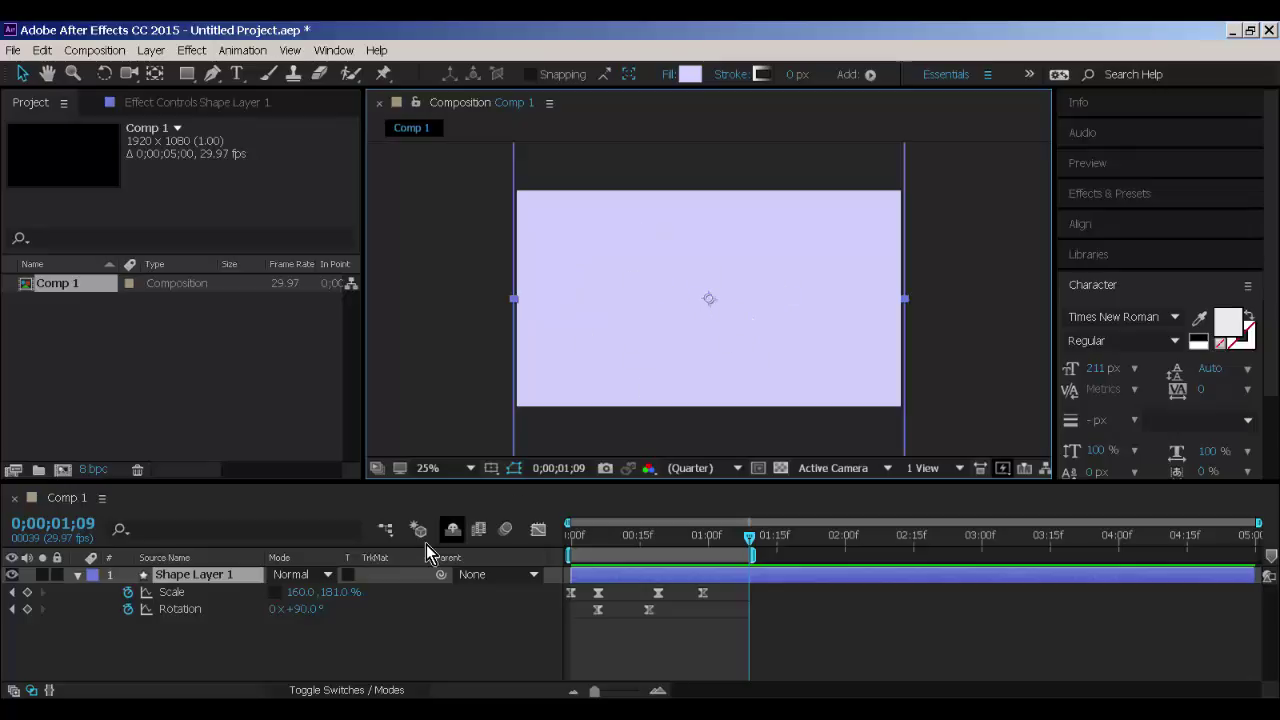
key(u)
click(200, 602)
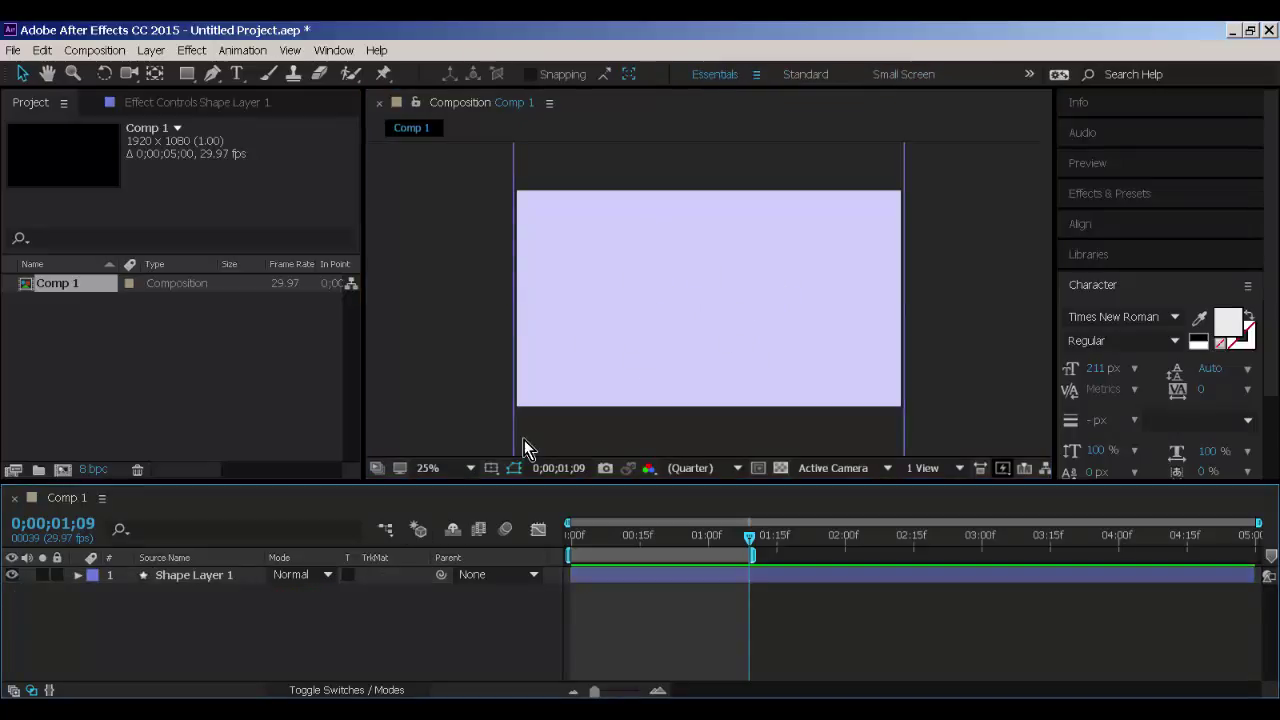
double_click(184, 72)
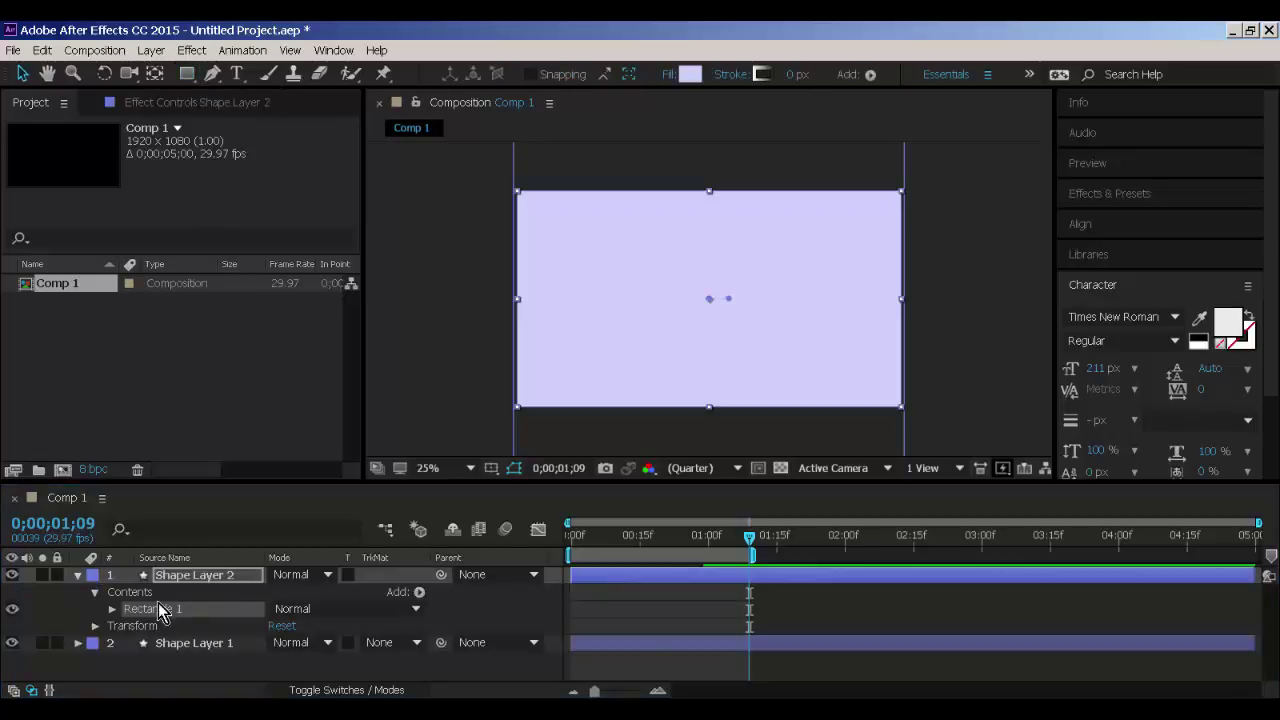
Shrink Shape Layer 2's rectangle path proportionally to about 570 × 321, and show only the layer's Scale property.
click(224, 578)
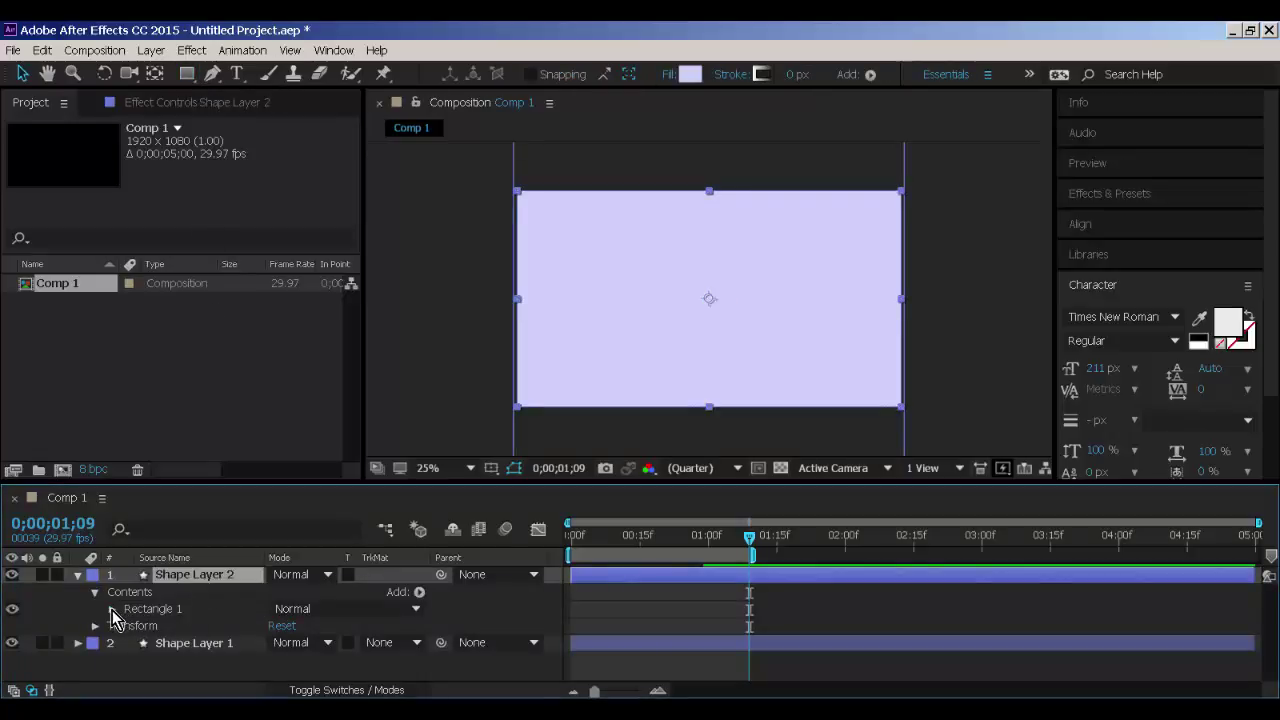
click(112, 608)
click(128, 621)
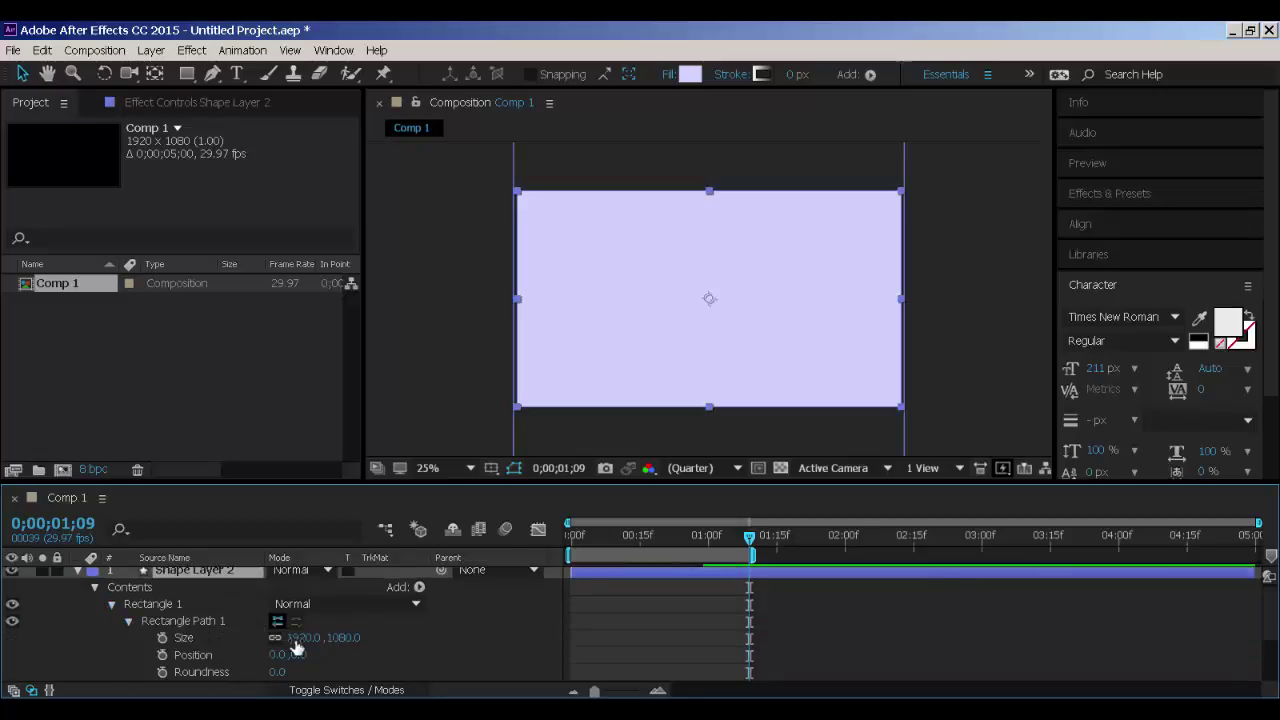
mouse_move(296, 640)
mouse_down()
mouse_move(343, 642)
mouse_move(286, 634)
mouse_up()
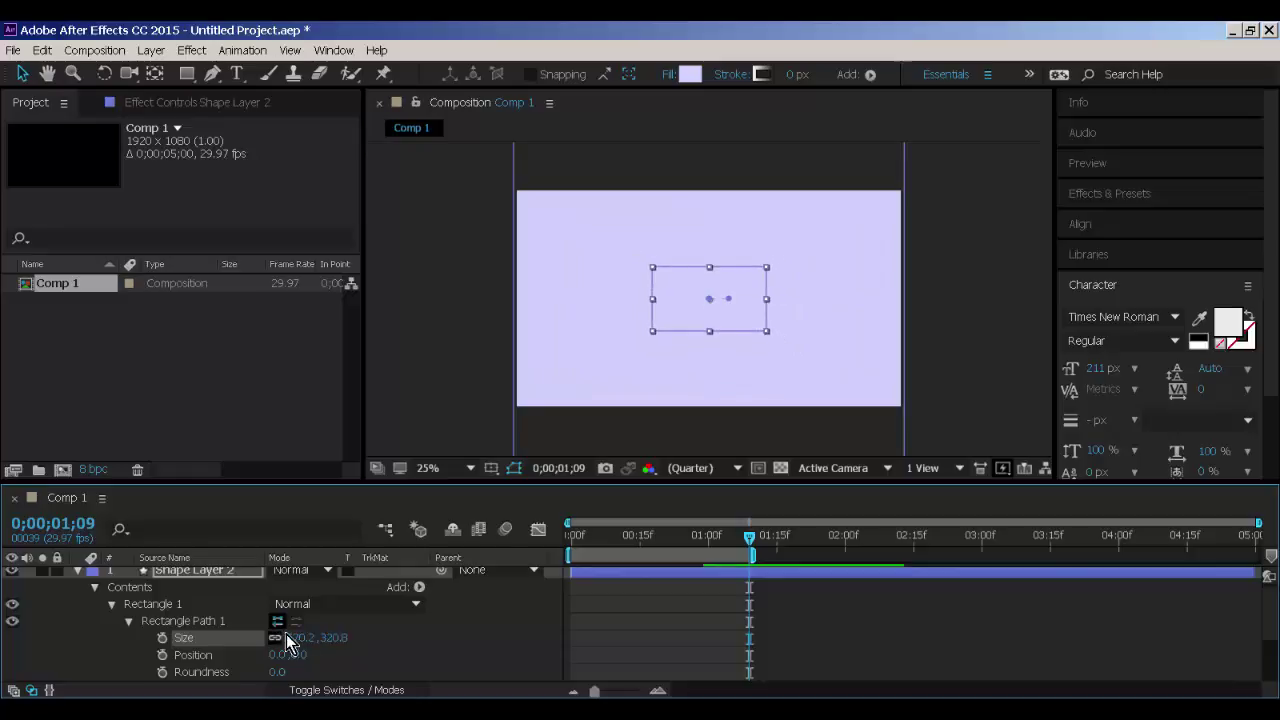
click(76, 570)
key(s)
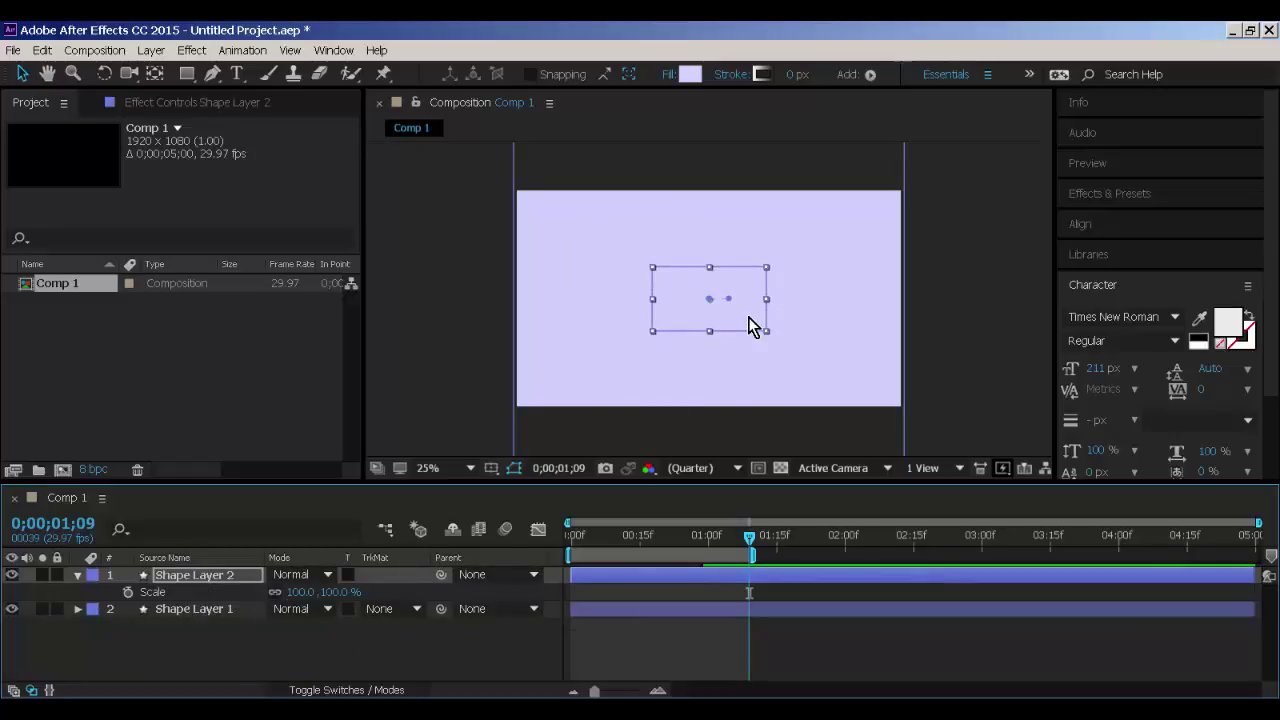
Set the small rectangle's fill color to dark grey-blue 40404E.
key(period)
click(690, 75)
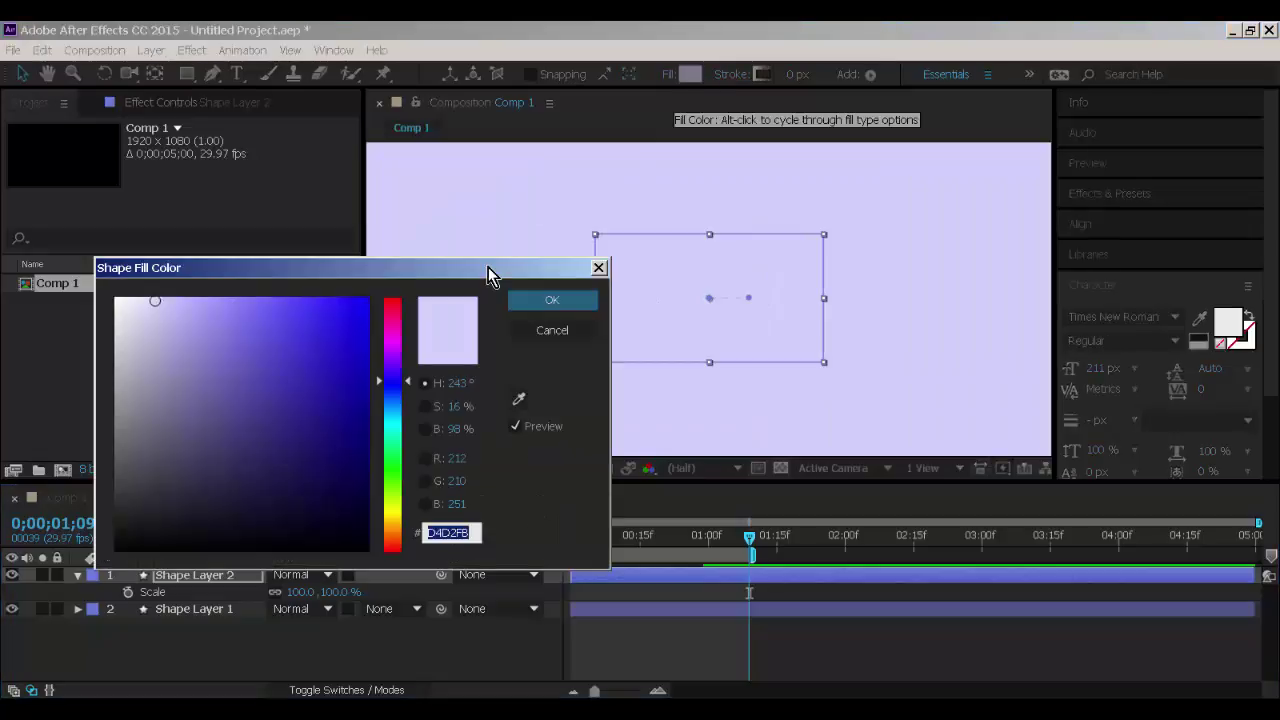
drag(198, 456, 160, 473)
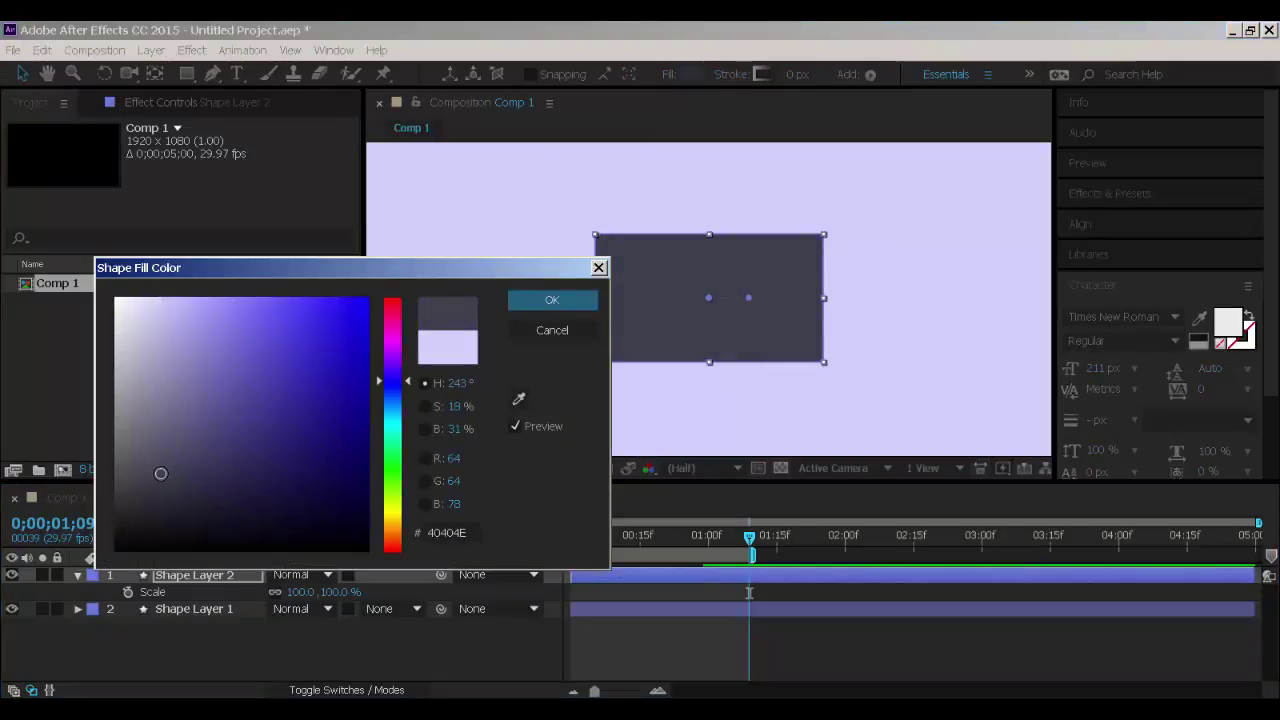
click(583, 300)
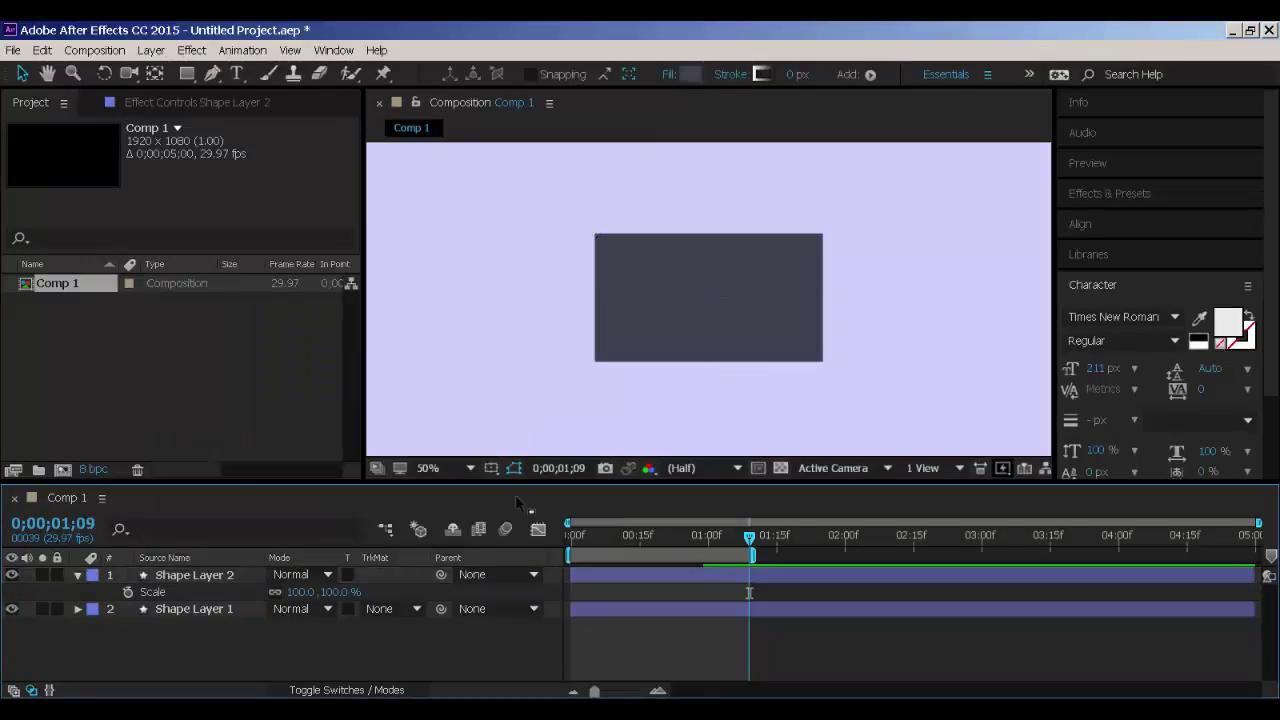
key(comma)
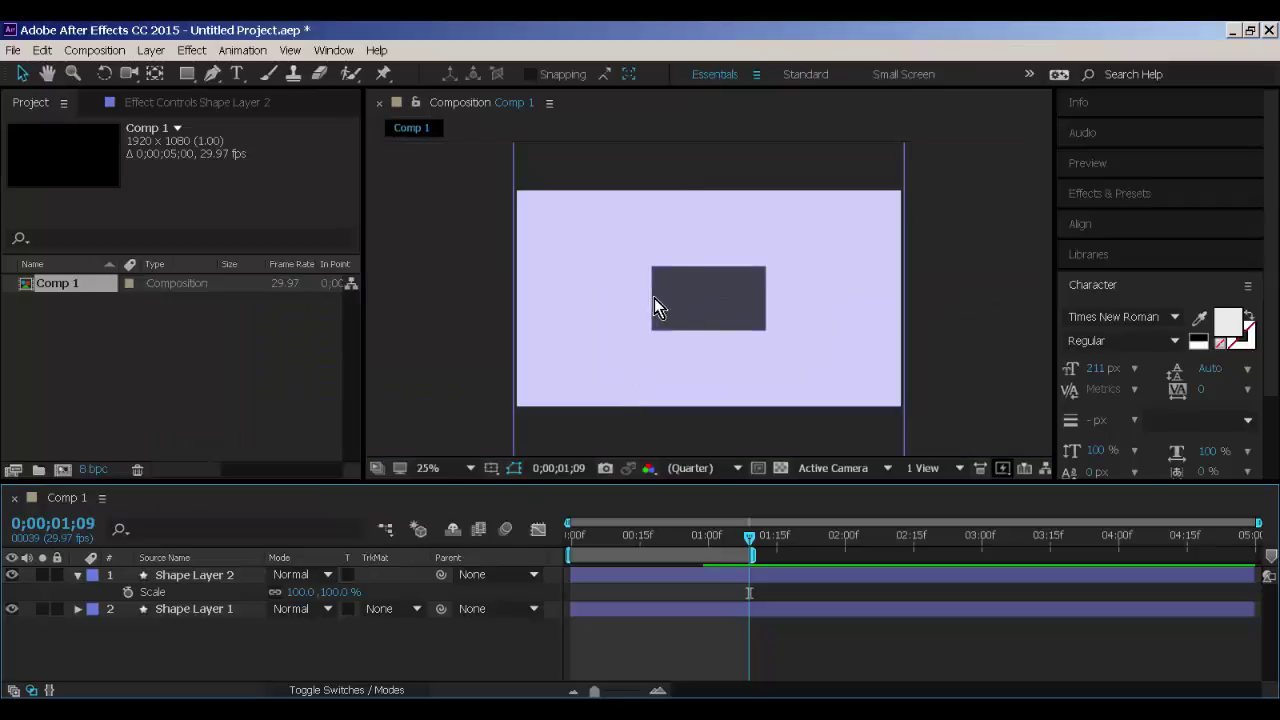
Show the rulers and title/action-safe overlay, and place a horizontal guide through the composition's vertical center.
key(ctrl+r)
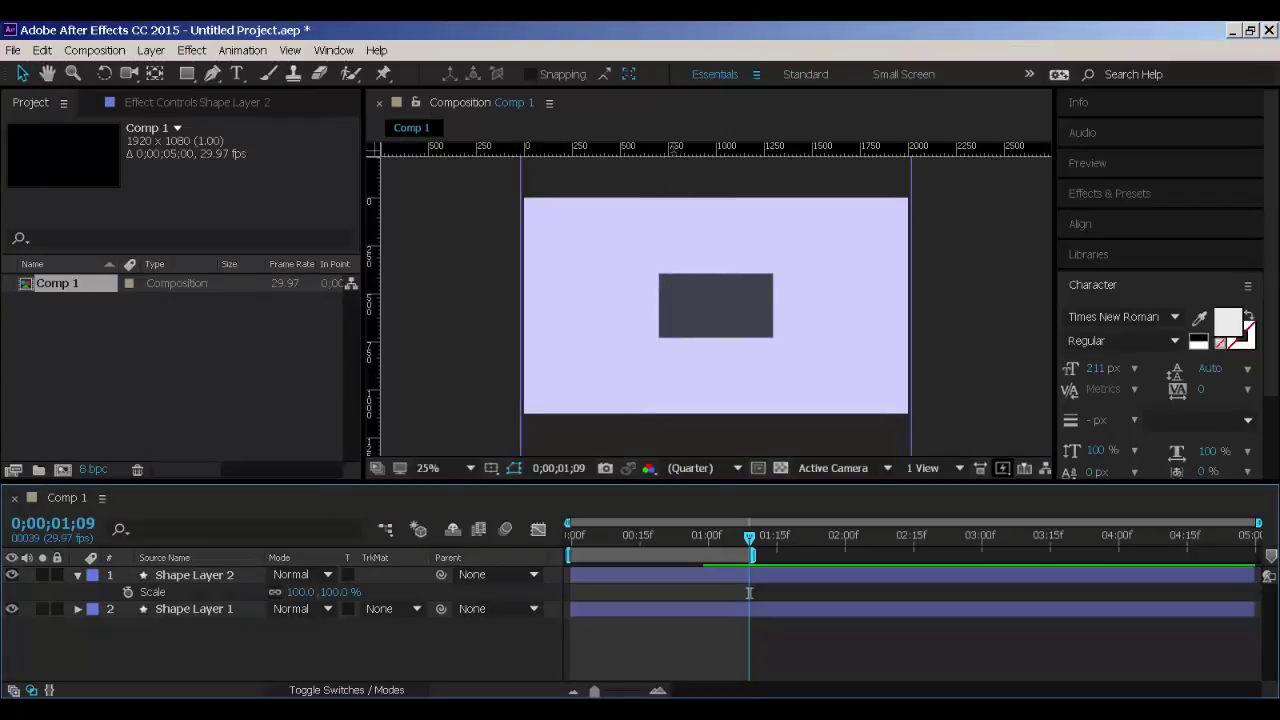
drag(662, 195, 668, 312)
click(491, 468)
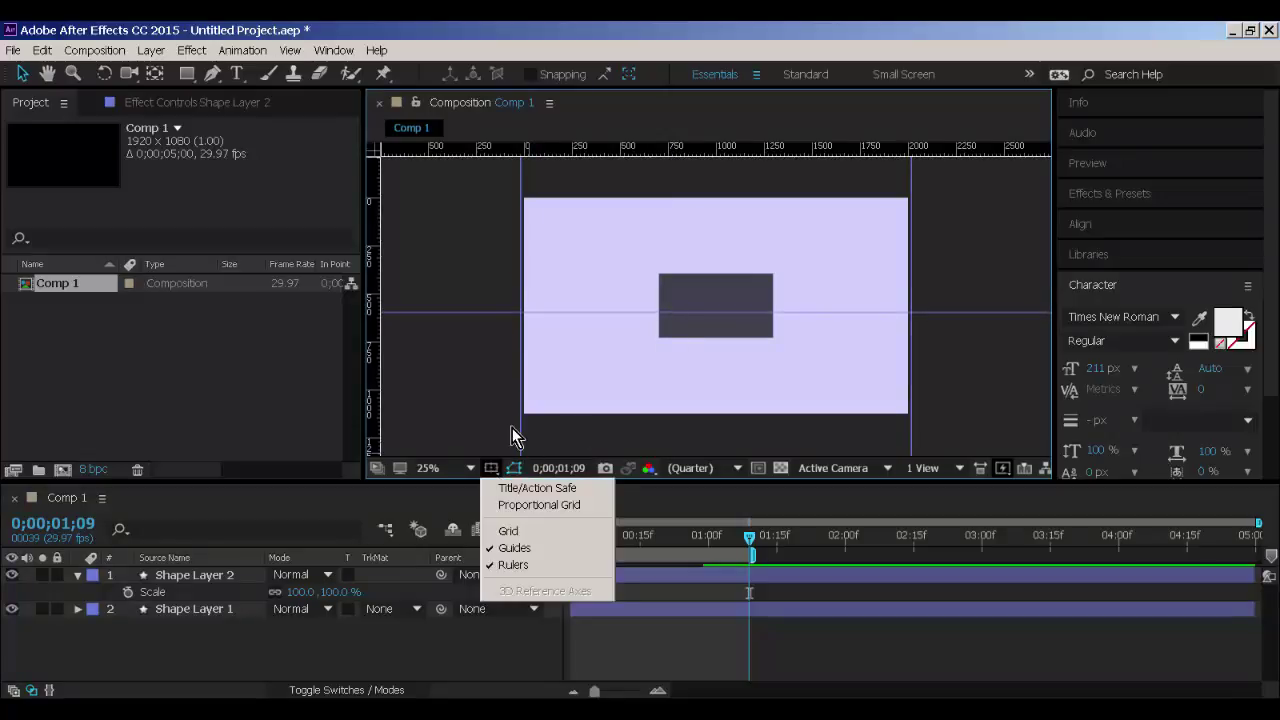
click(512, 490)
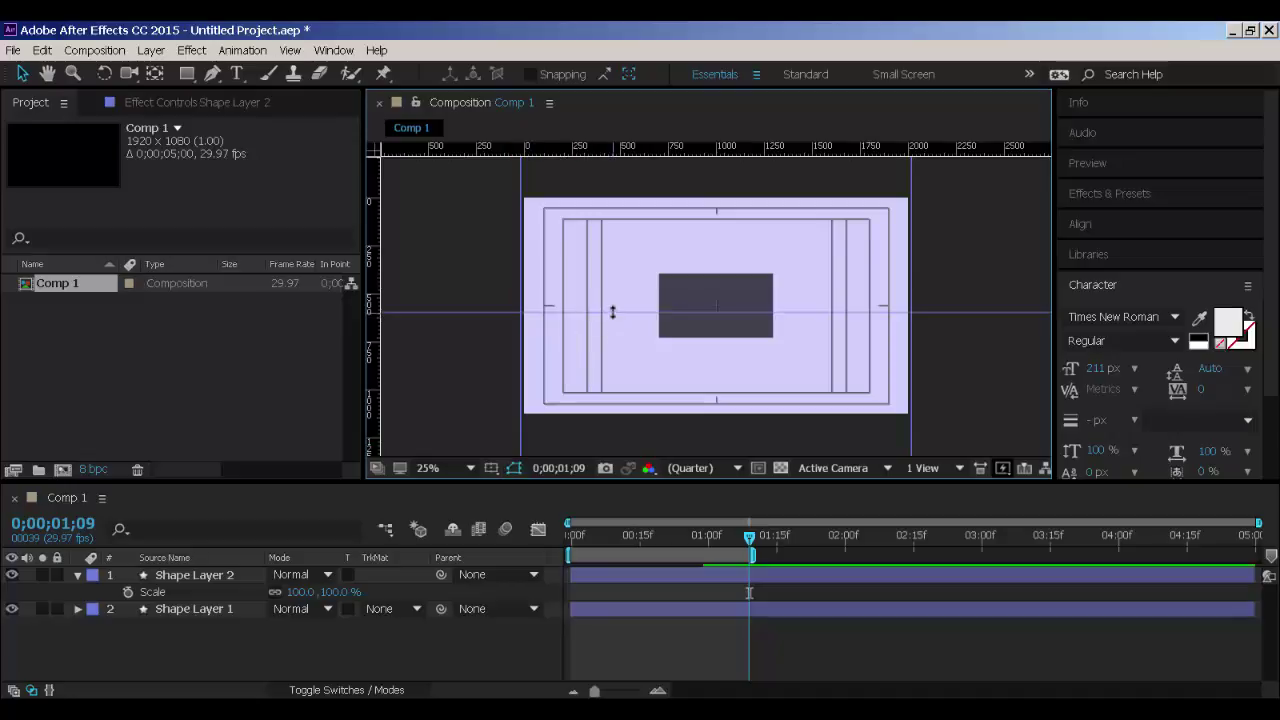
drag(610, 312, 616, 306)
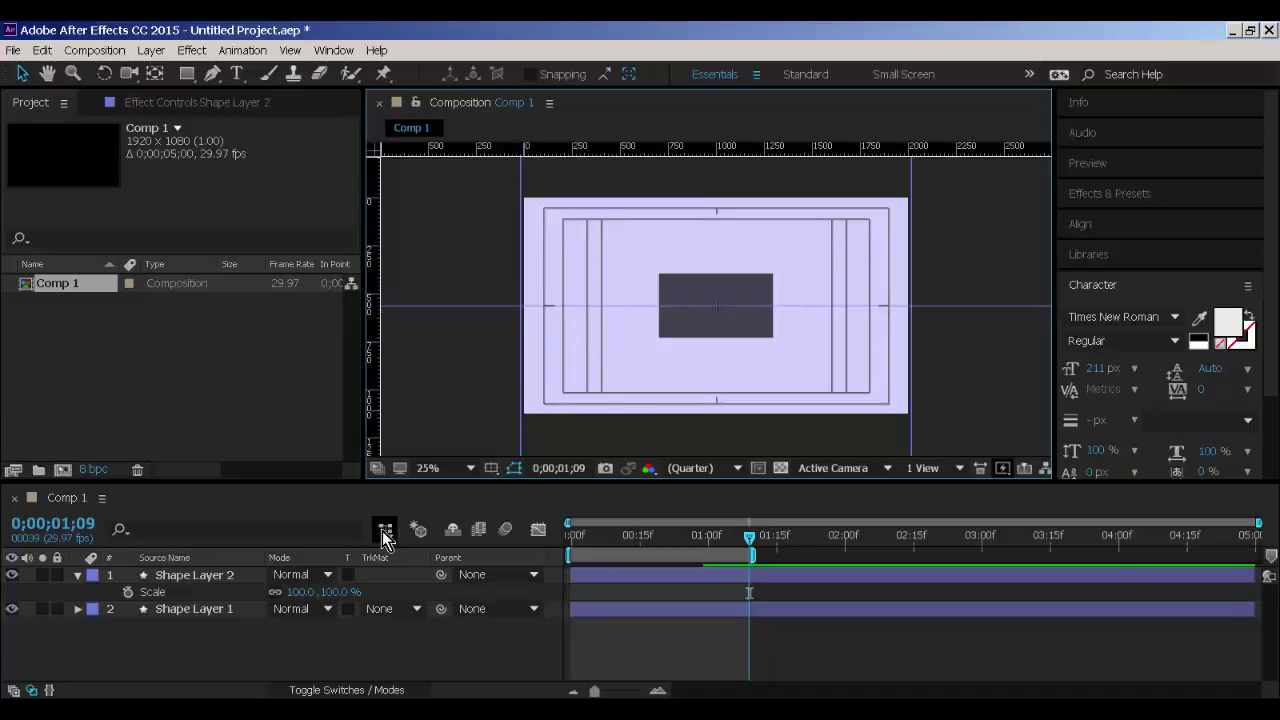
Move Shape Layer 2's rectangle up until its lower edge rests on the horizontal center guide.
key(period)
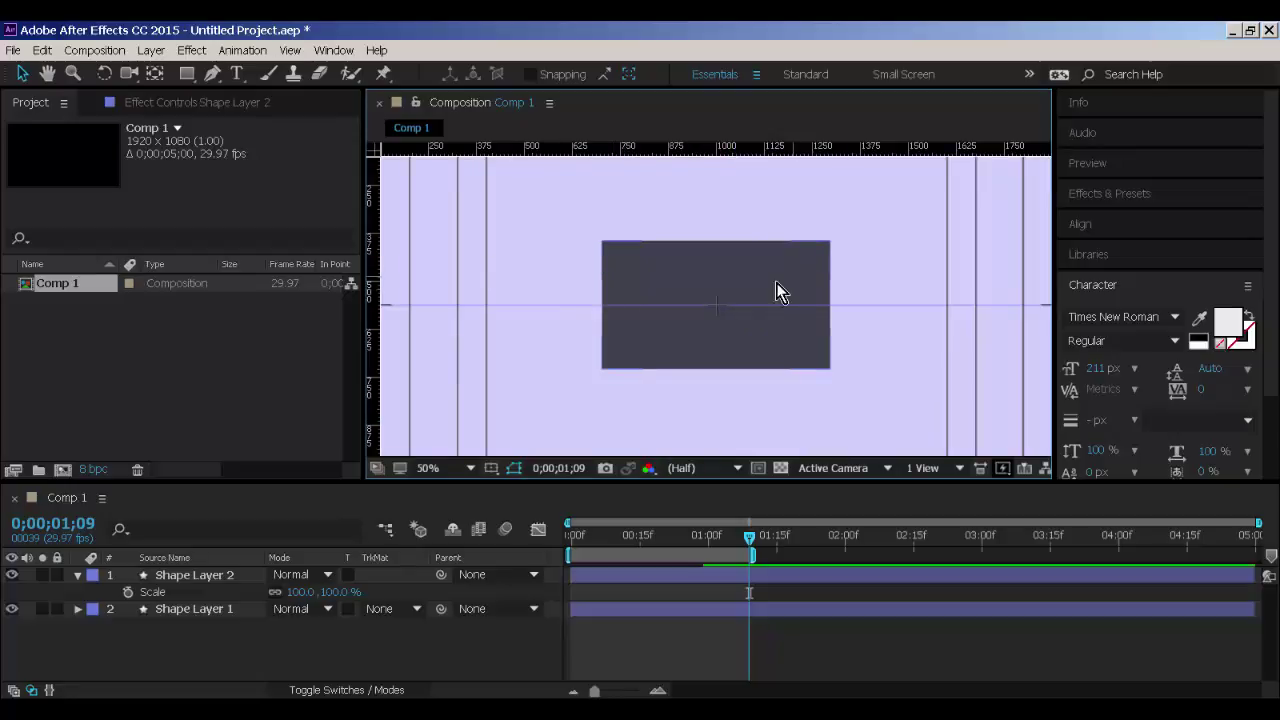
click(243, 581)
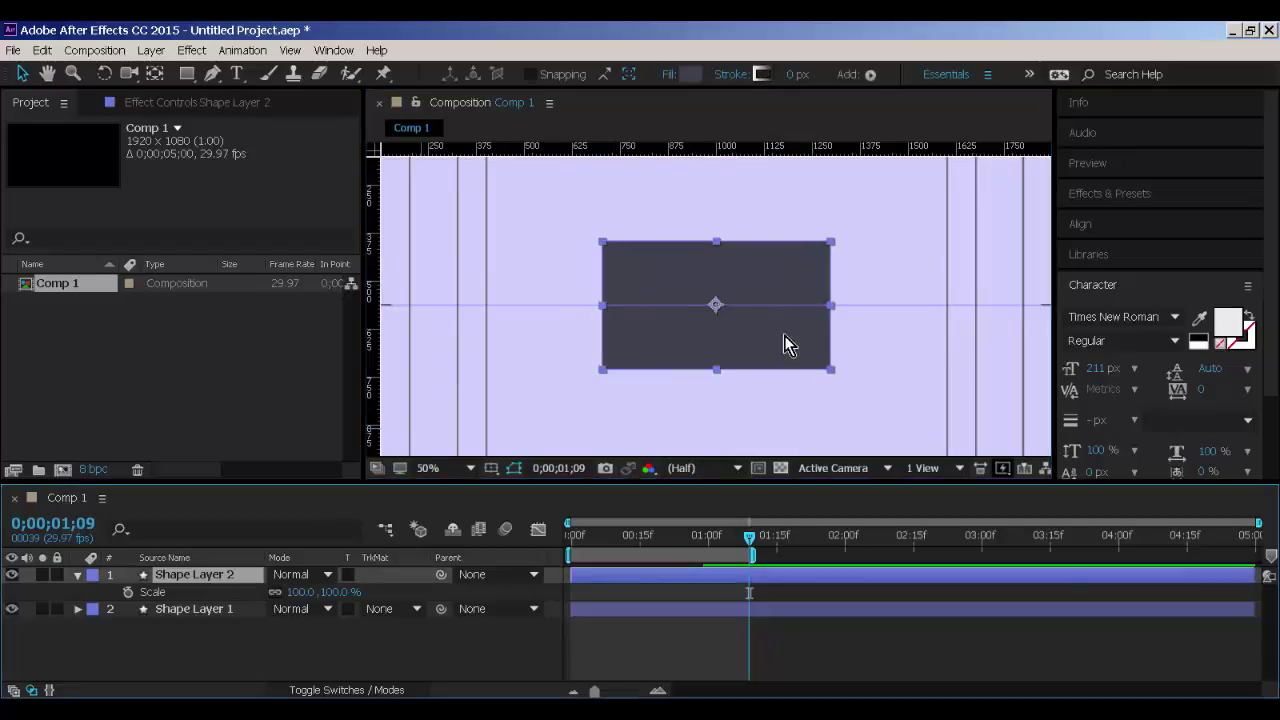
drag(786, 340, 790, 284)
drag(751, 340, 774, 414)
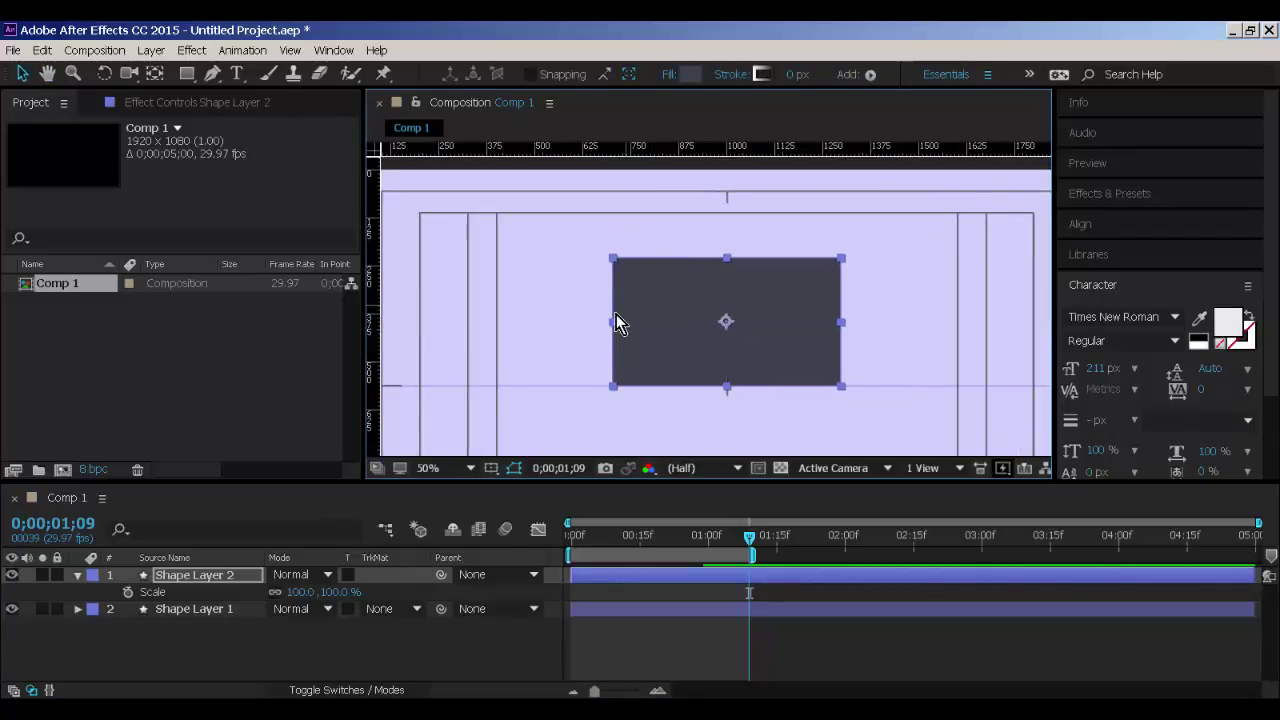
Scale the dark rectangle to 140 × 72.6 %, rest it on the center guide and hide the title/action-safe overlay.
drag(613, 325, 567, 325)
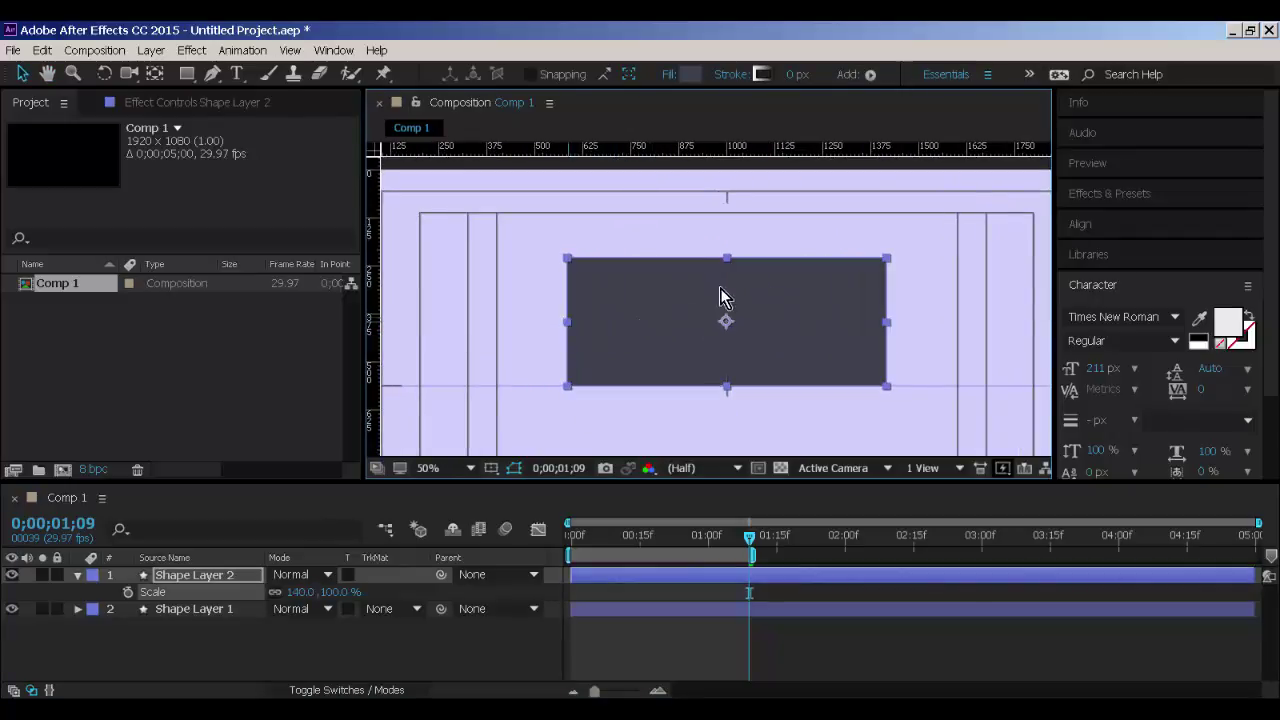
drag(727, 268, 670, 325)
scroll(670, 331, down, 2)
click(879, 370)
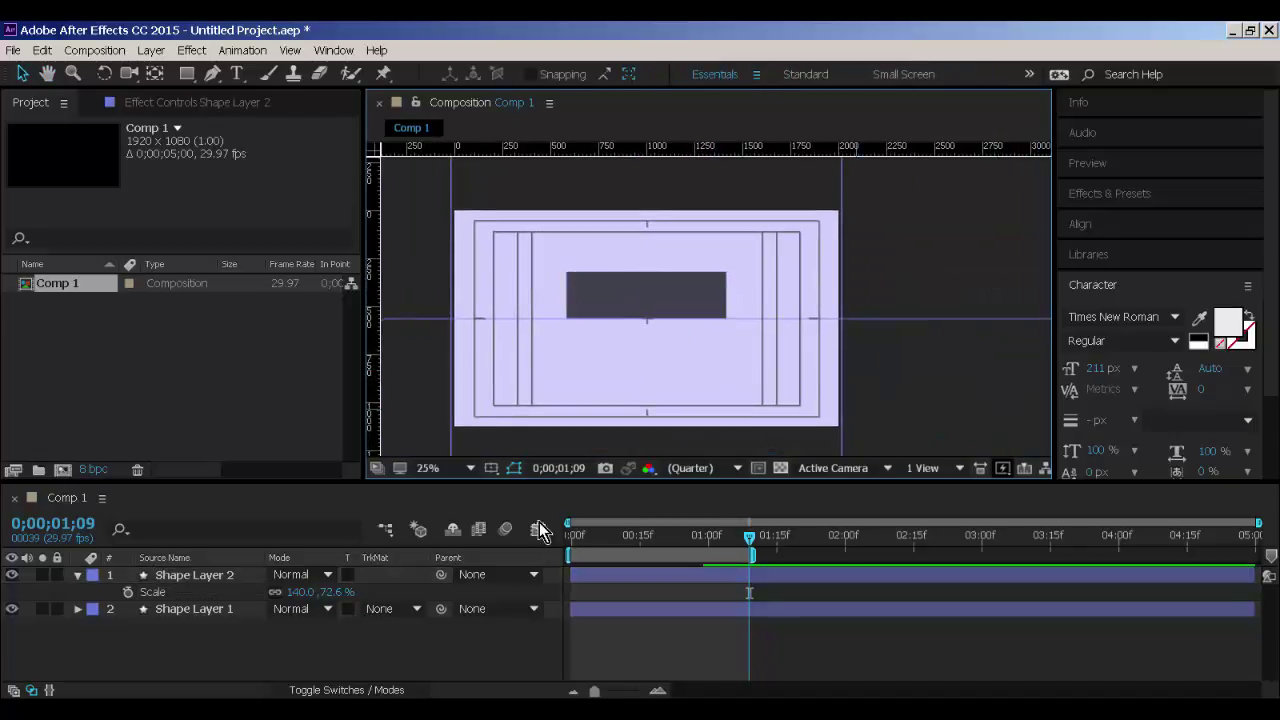
click(492, 468)
click(505, 486)
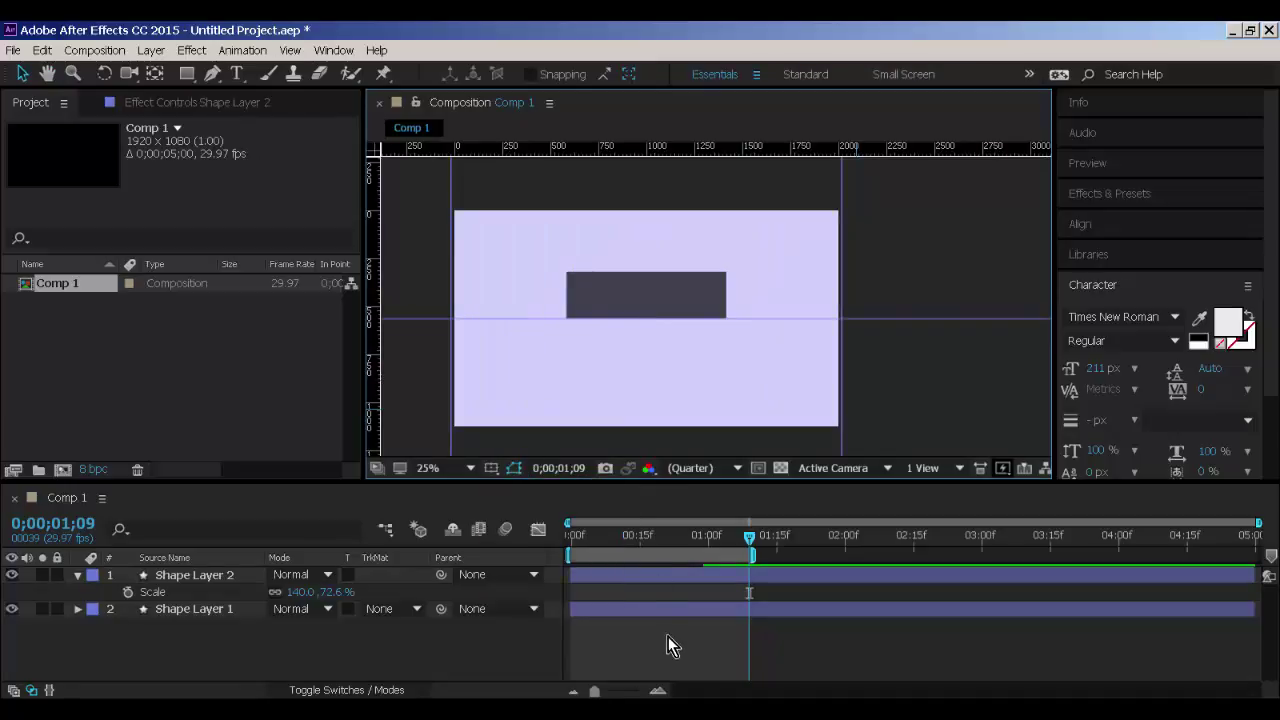
Hide the guides and show them again.
click(333, 50)
mouse_move(290, 50)
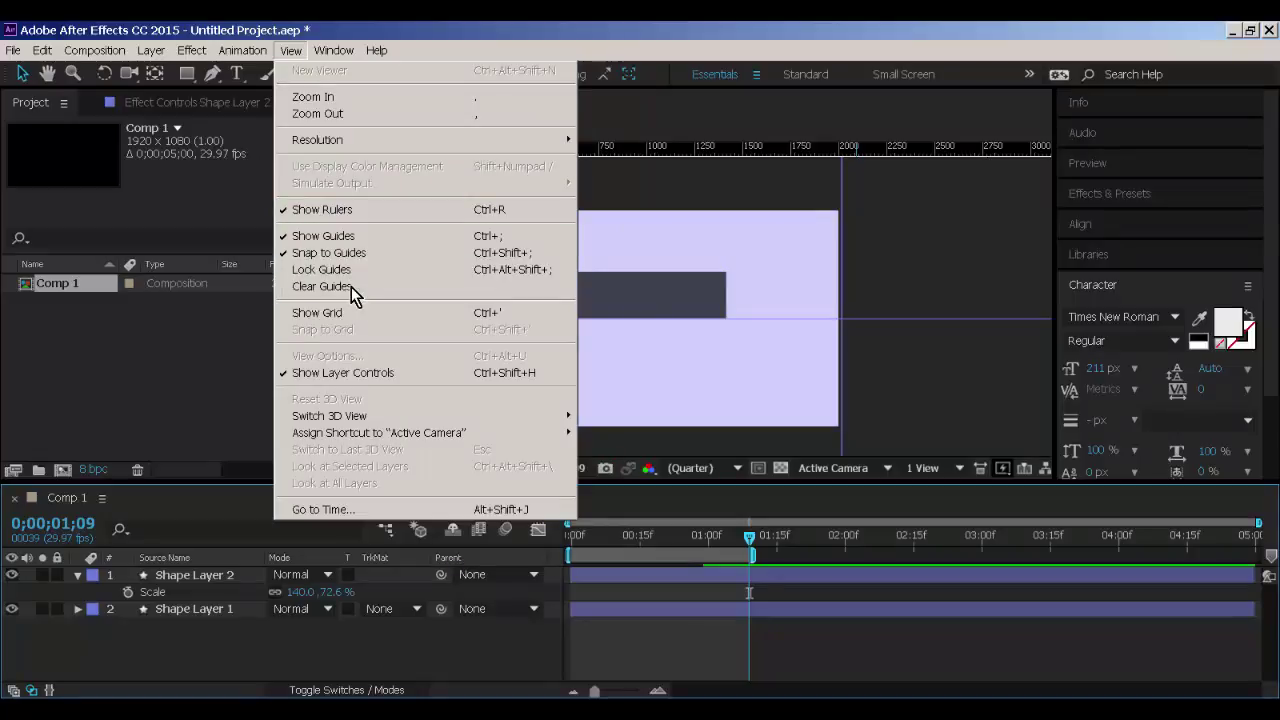
click(340, 236)
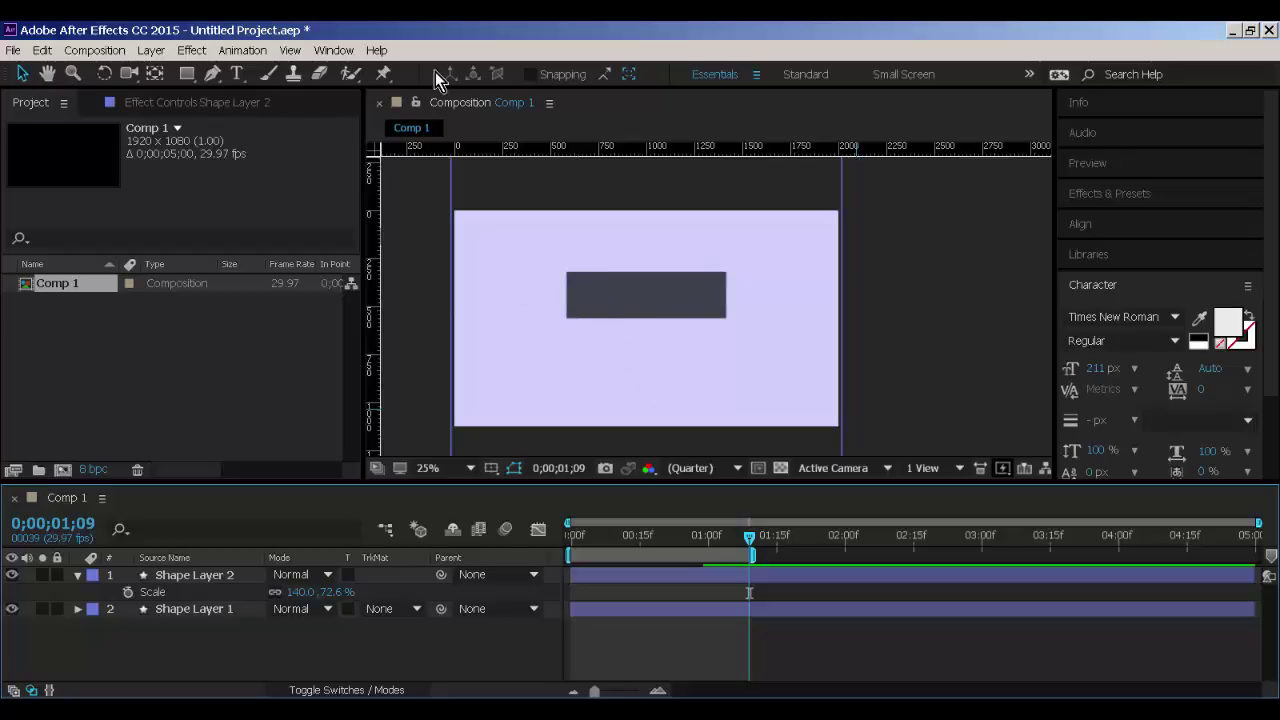
click(291, 51)
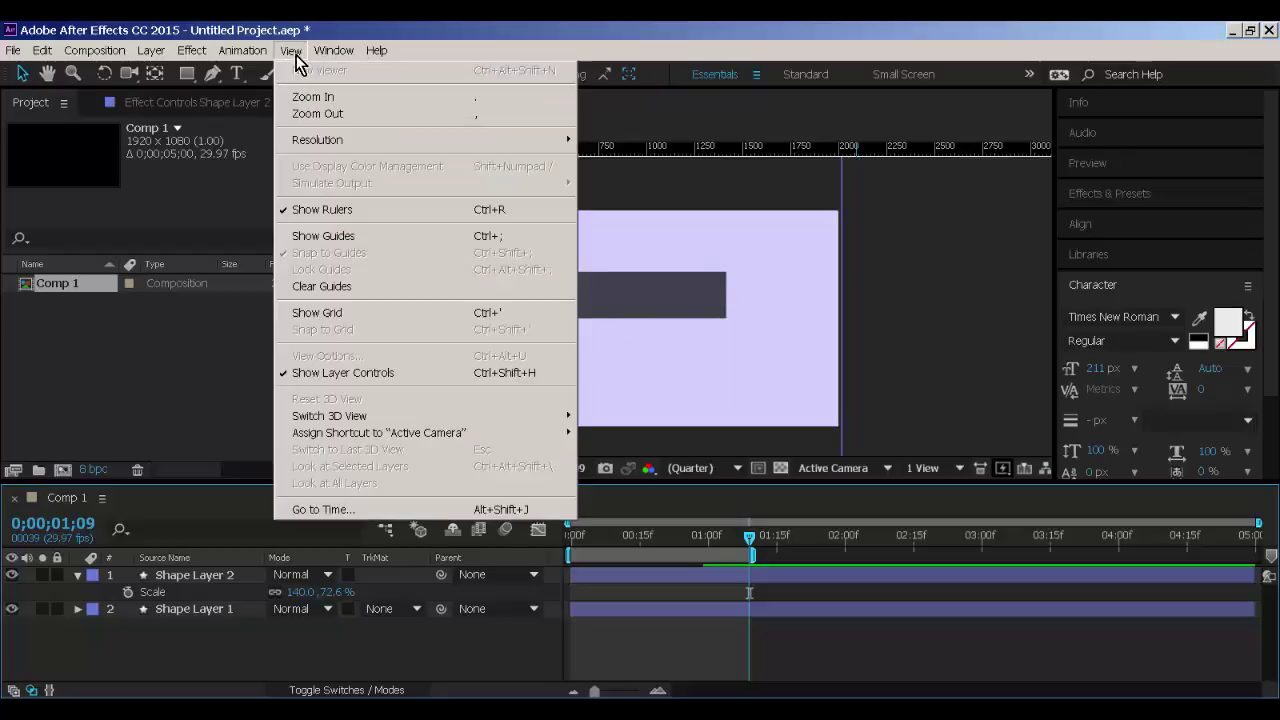
click(325, 239)
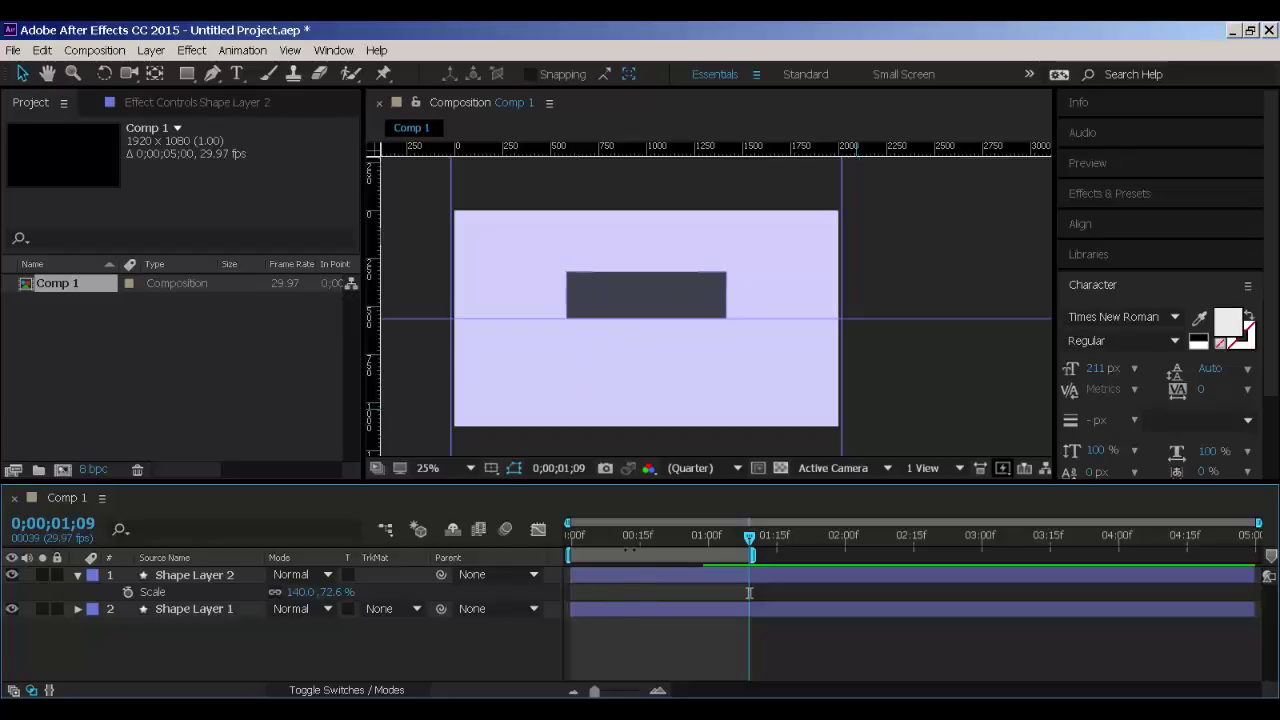
mouse_move(749, 537)
mouse_down()
mouse_move(567, 535)
mouse_move(746, 555)
mouse_up()
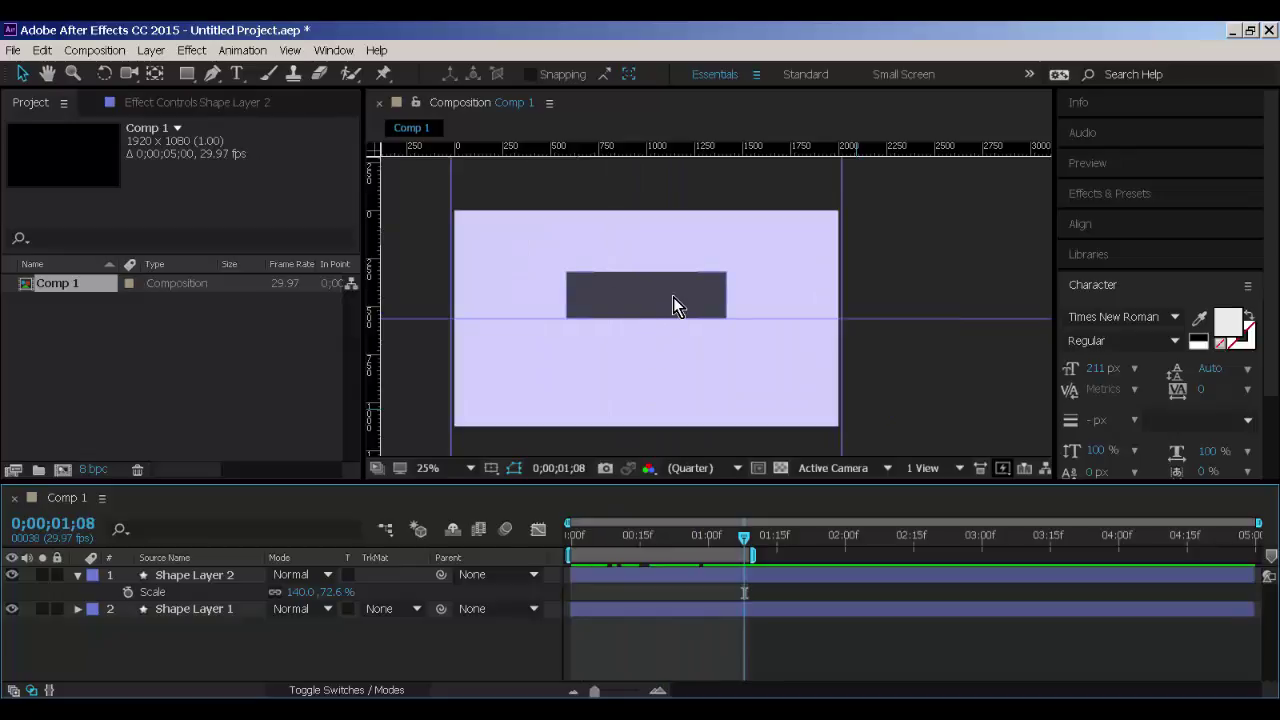
drag(702, 537, 740, 536)
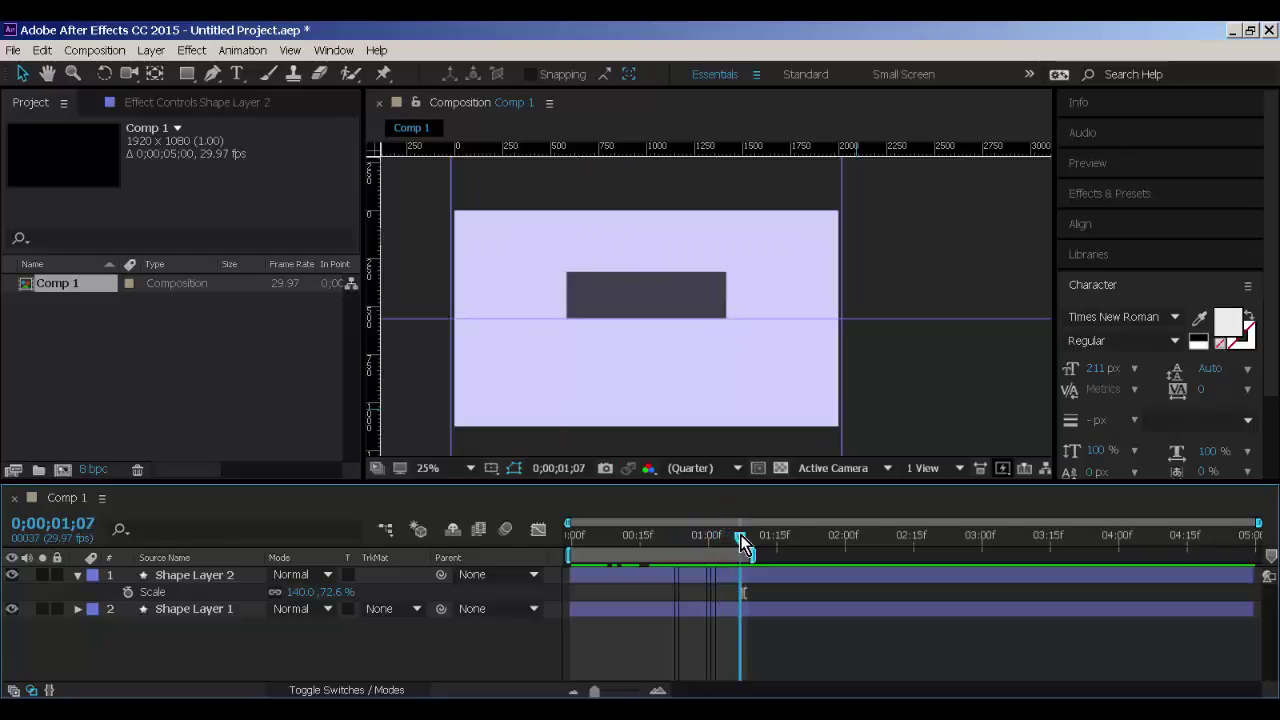
click(227, 577)
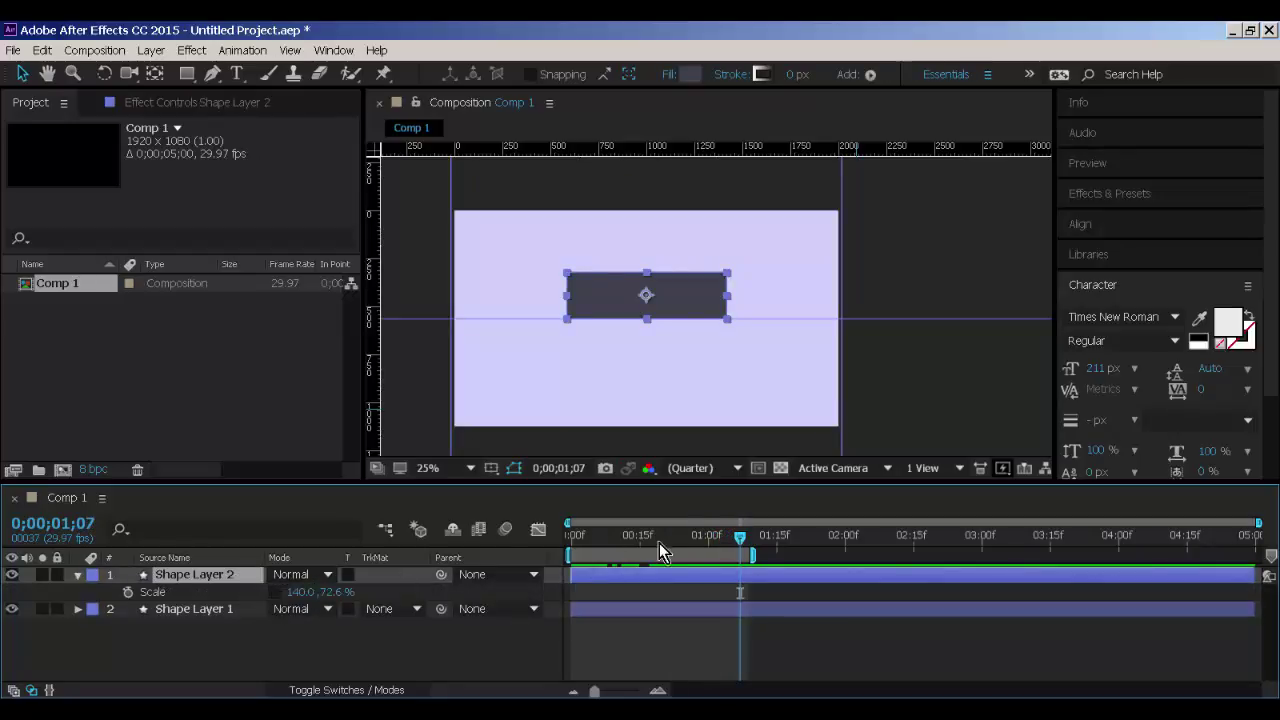
drag(659, 543, 712, 546)
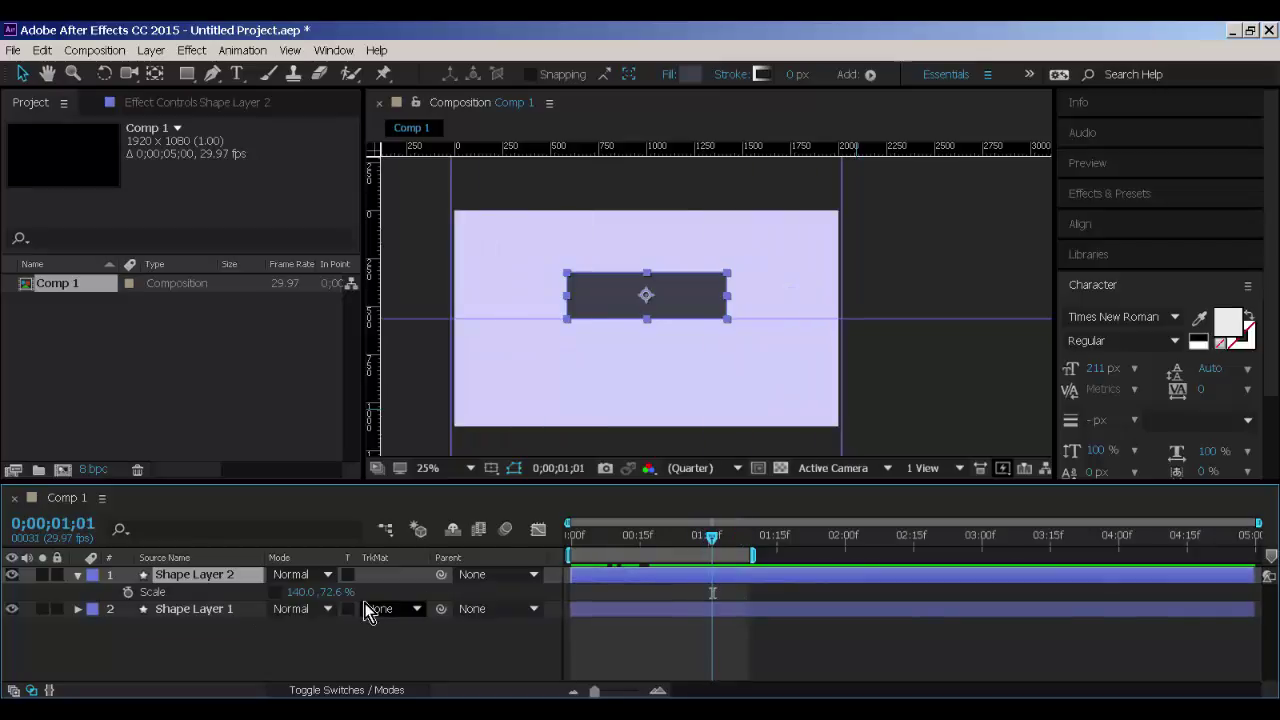
click(128, 592)
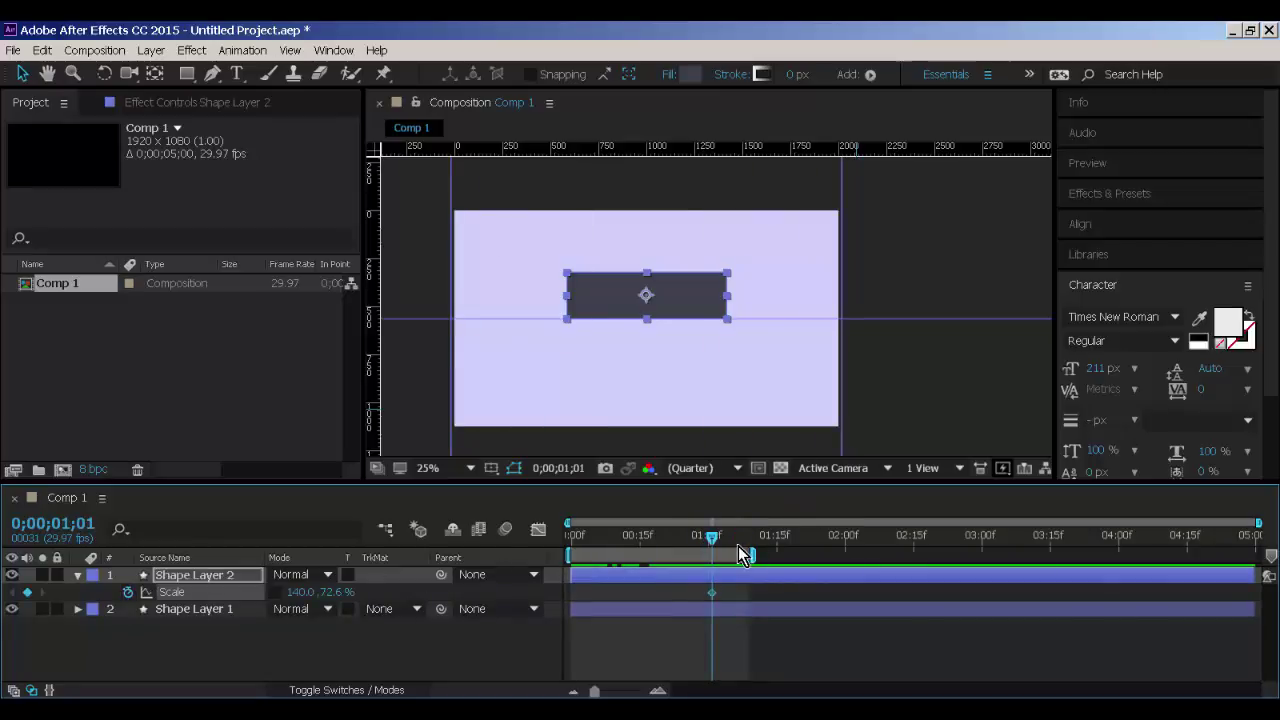
drag(738, 546, 744, 545)
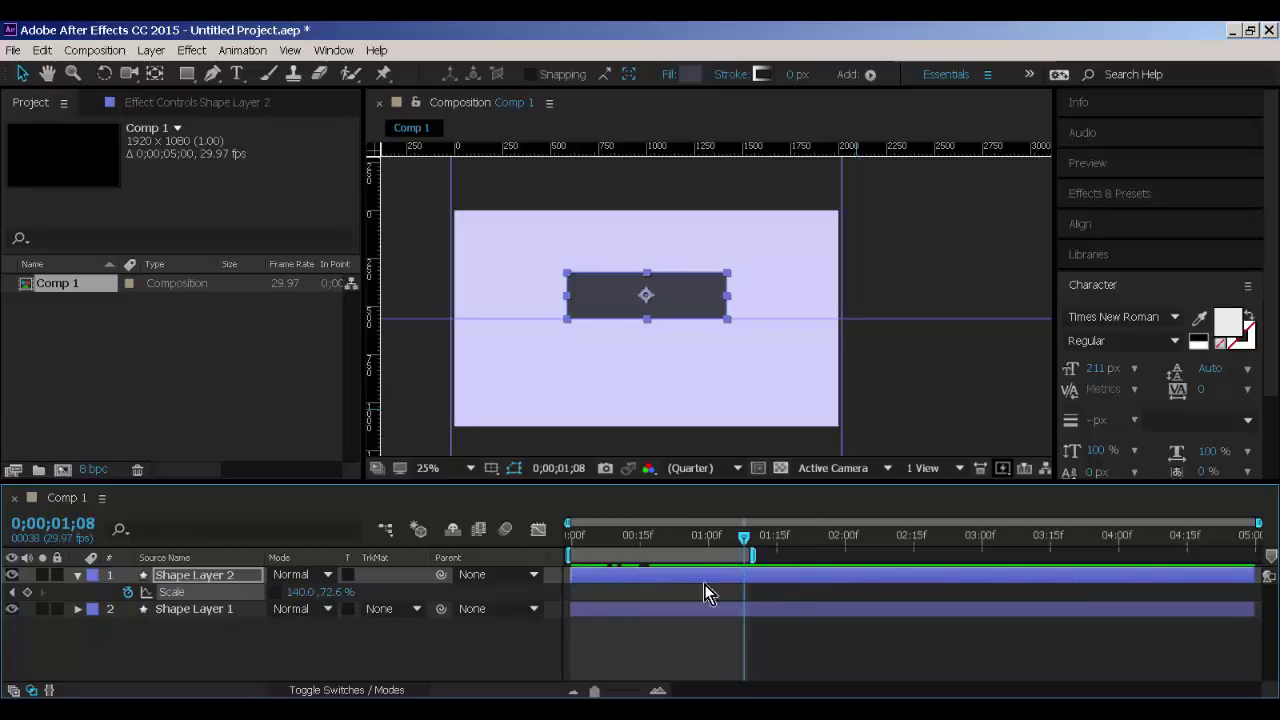
key(j)
Keyframe Shape Layer 2's Scale to 140, 72.6 % at 0;00;01;05 and to 0, 72.6 % at 0;00;00;29.
click(731, 543)
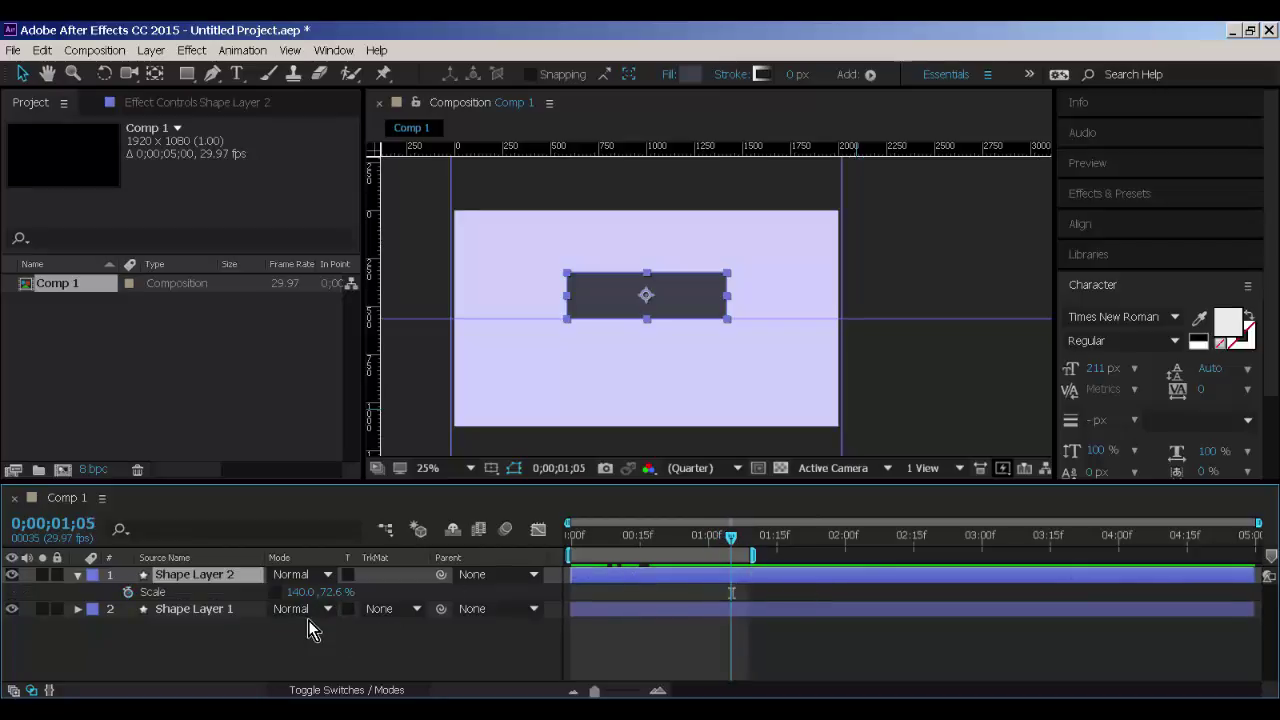
click(127, 586)
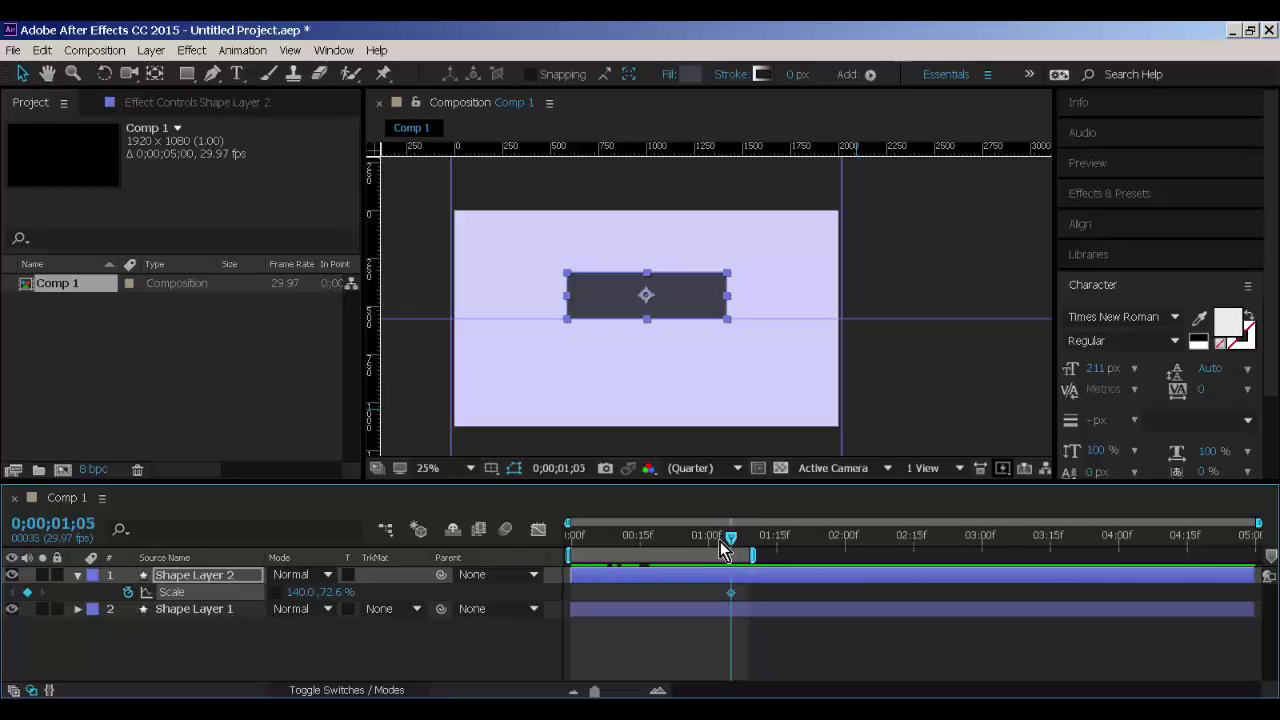
drag(720, 541, 704, 545)
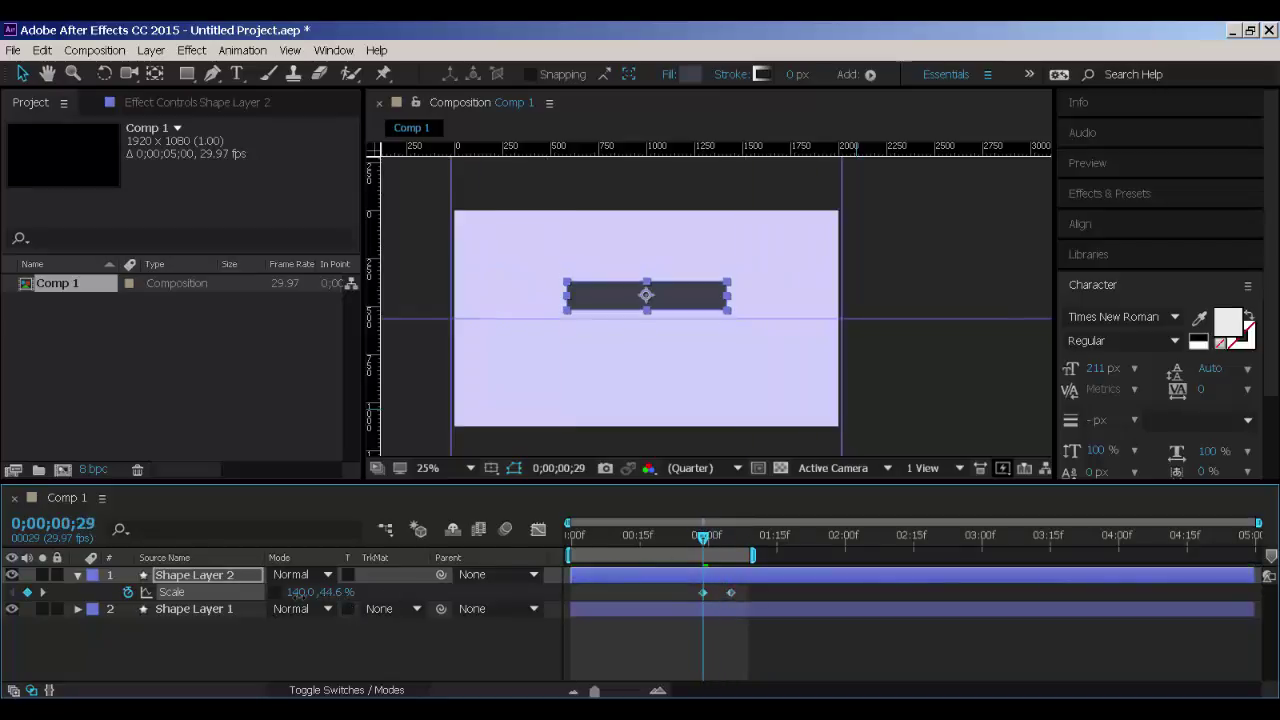
drag(306, 594, 200, 598)
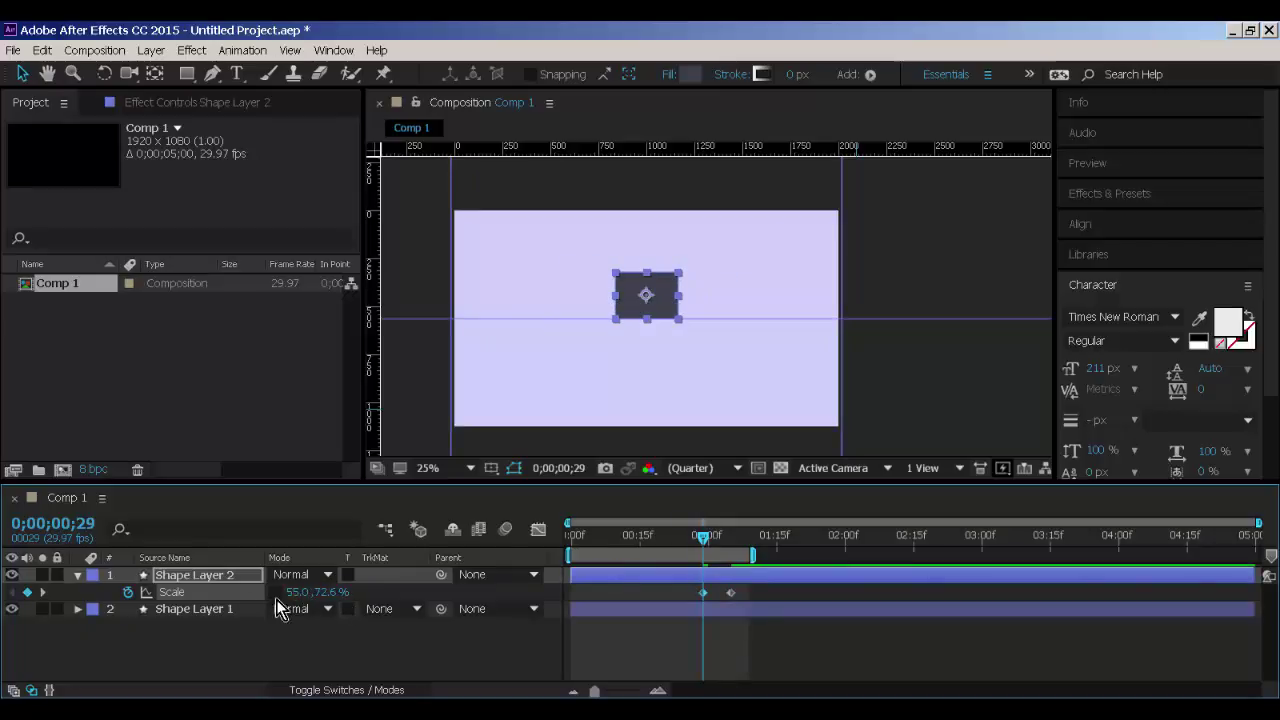
click(300, 592)
text(0)
key(Return)
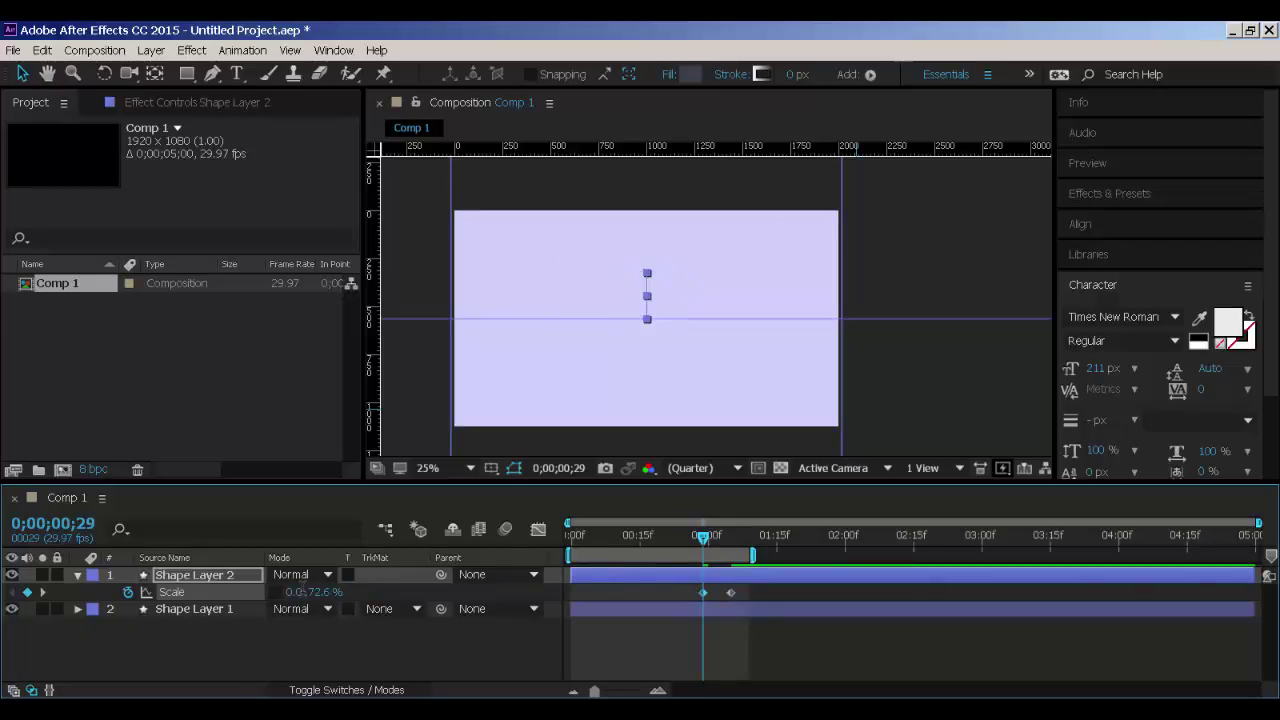
Deselect the layer and preview the rectangle's widening animation.
click(713, 631)
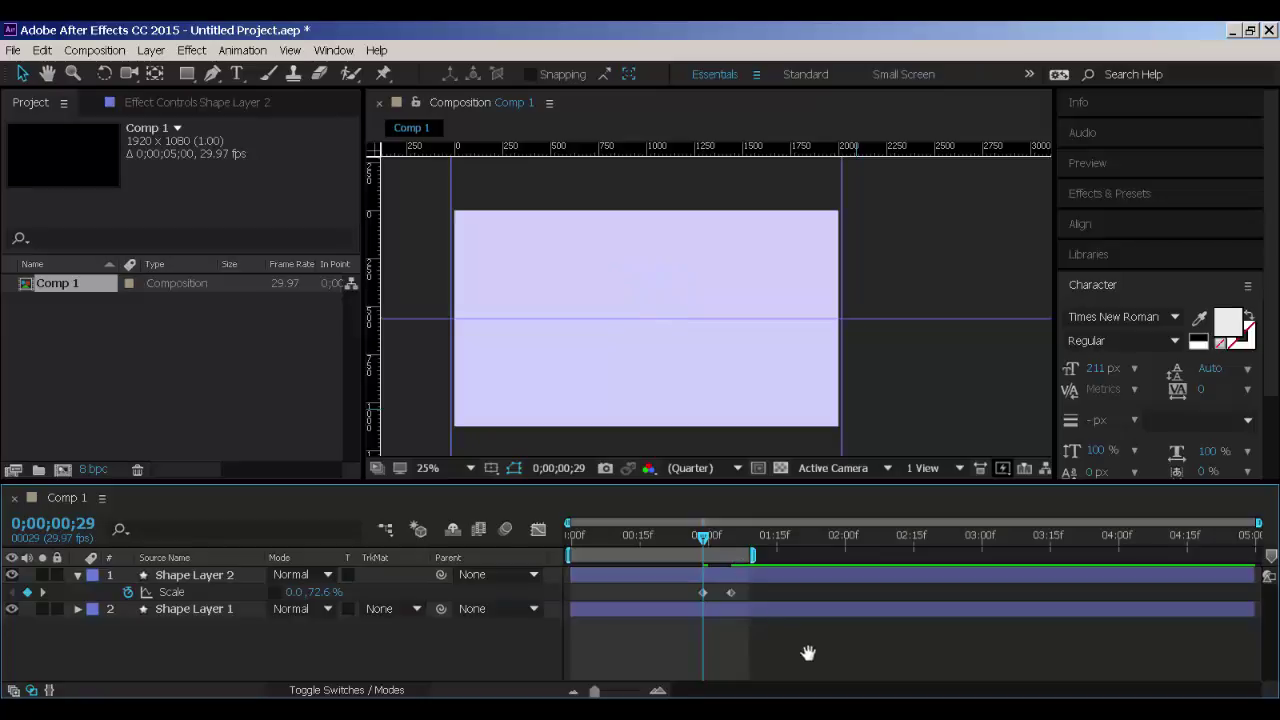
key(space)
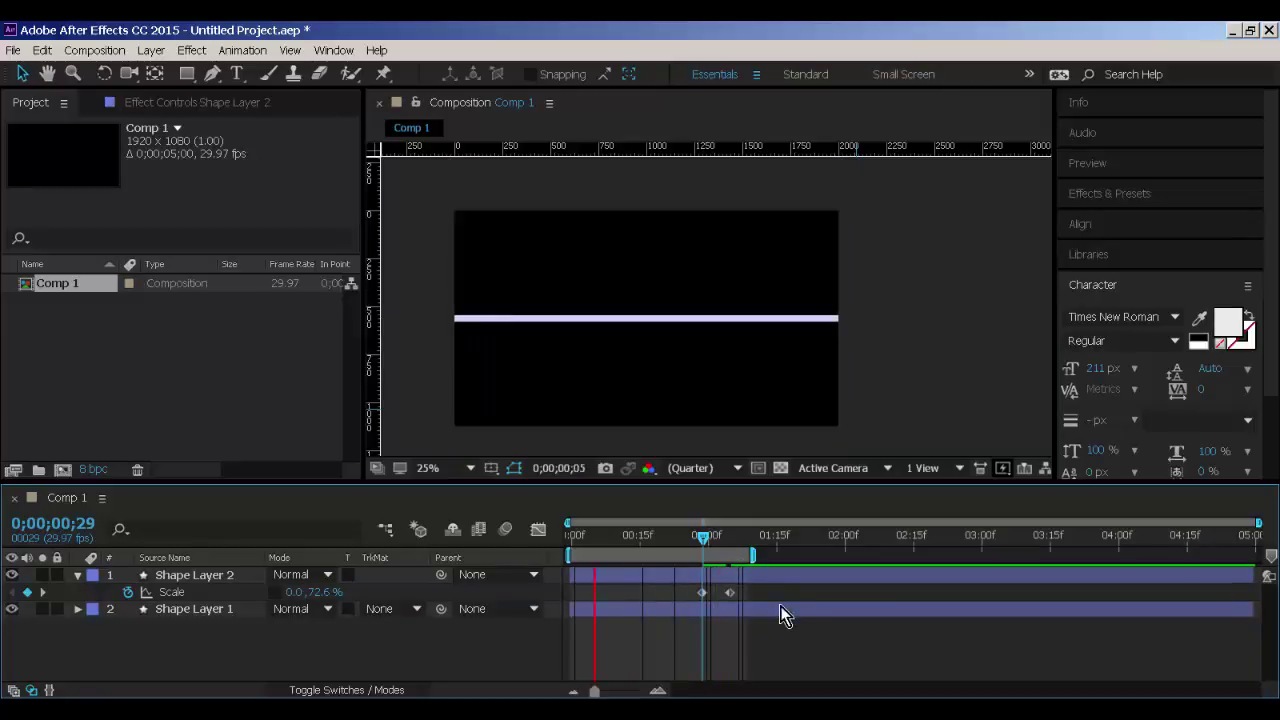
key(space)
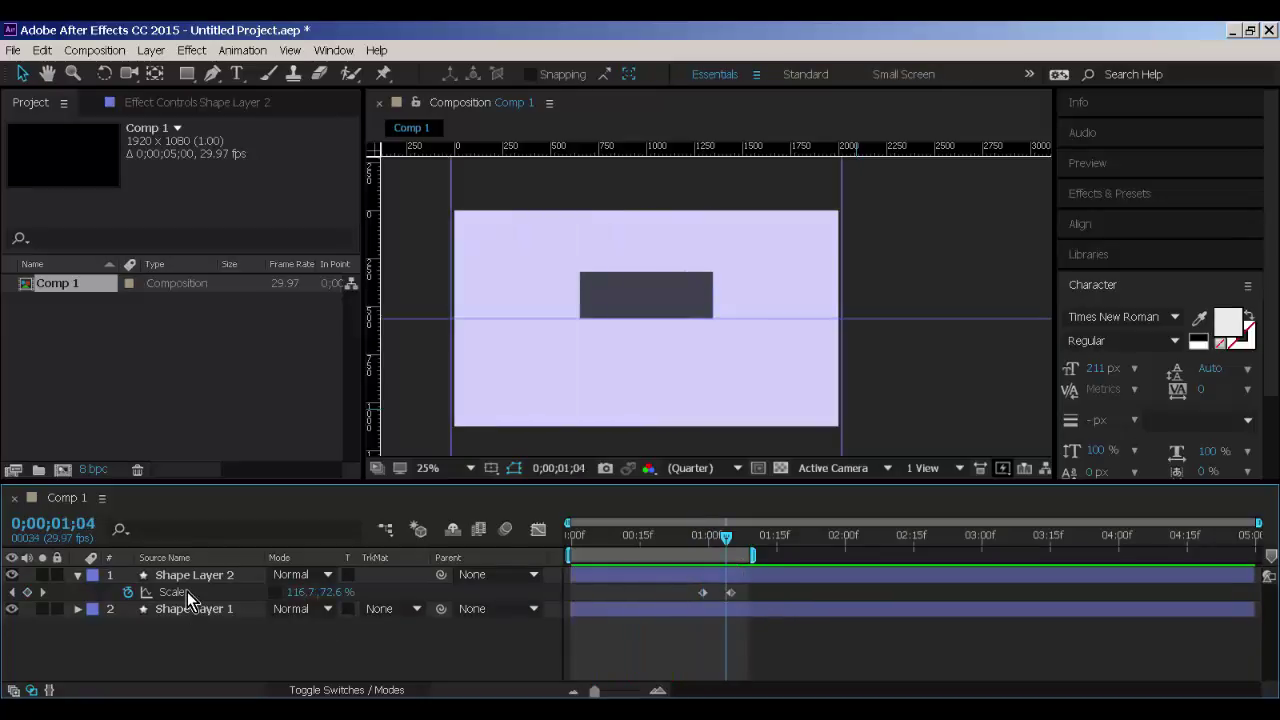
Apply Easy Ease to both Scale keyframes of Shape Layer 2.
click(187, 592)
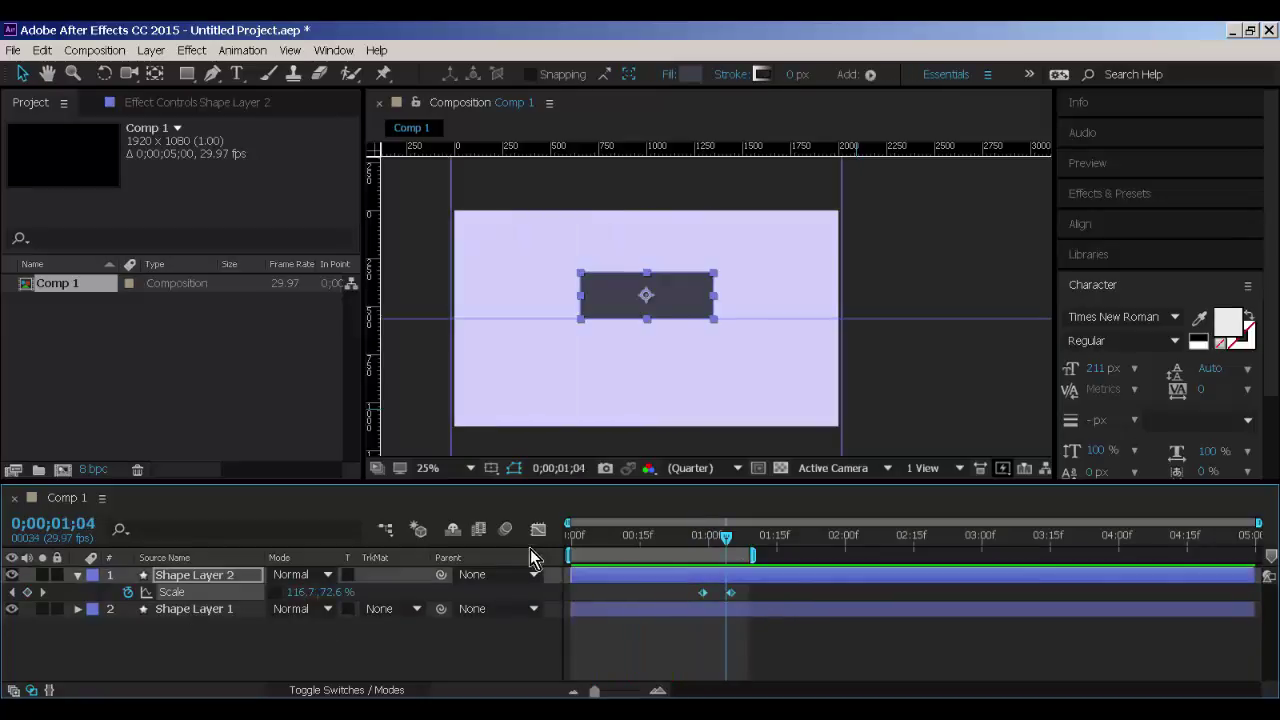
right_click(707, 594)
mouse_move(771, 577)
click(920, 609)
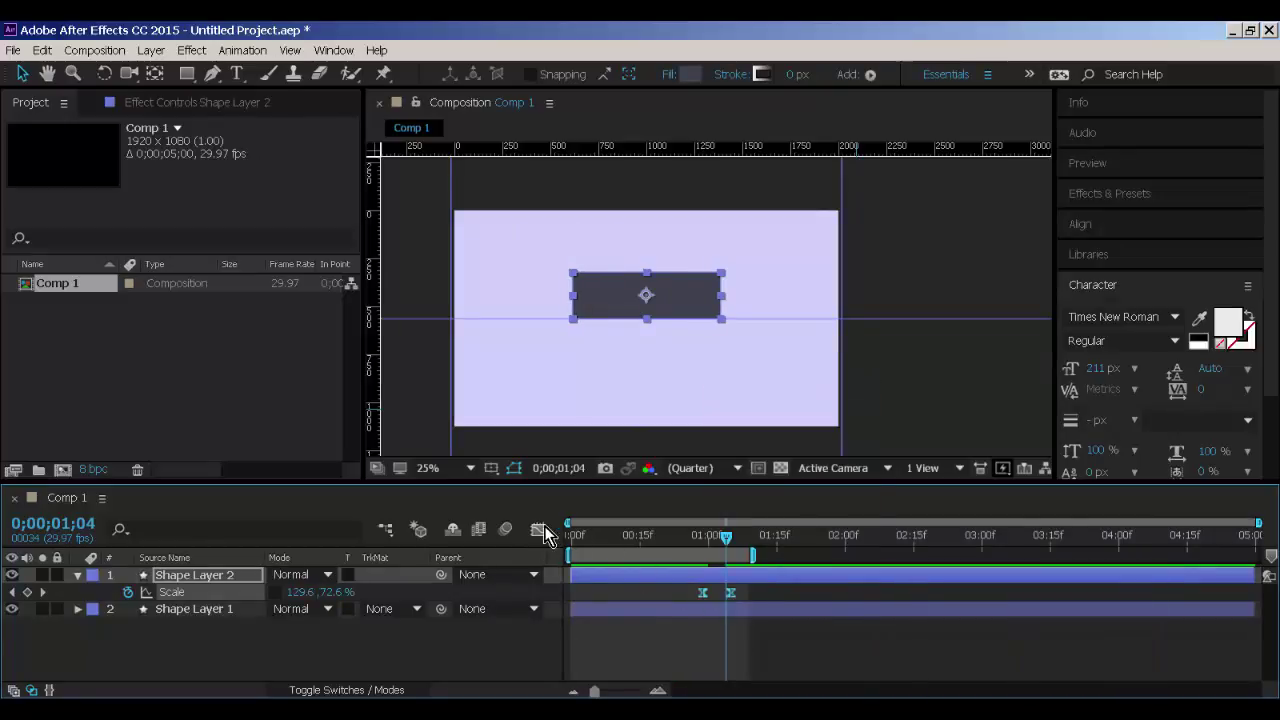
Reshape the Scale speed curve in the Graph Editor so it starts slowly and peaks near the second keyframe.
click(539, 530)
click(862, 669)
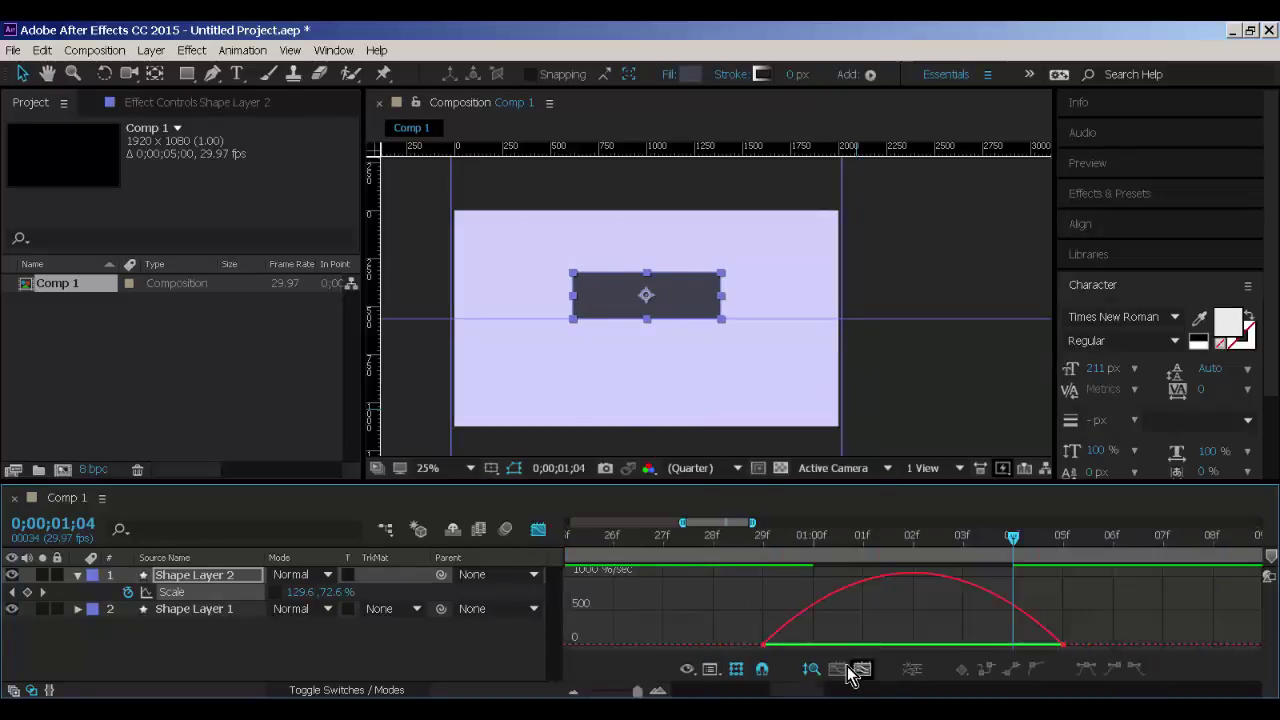
click(762, 643)
drag(812, 647, 985, 645)
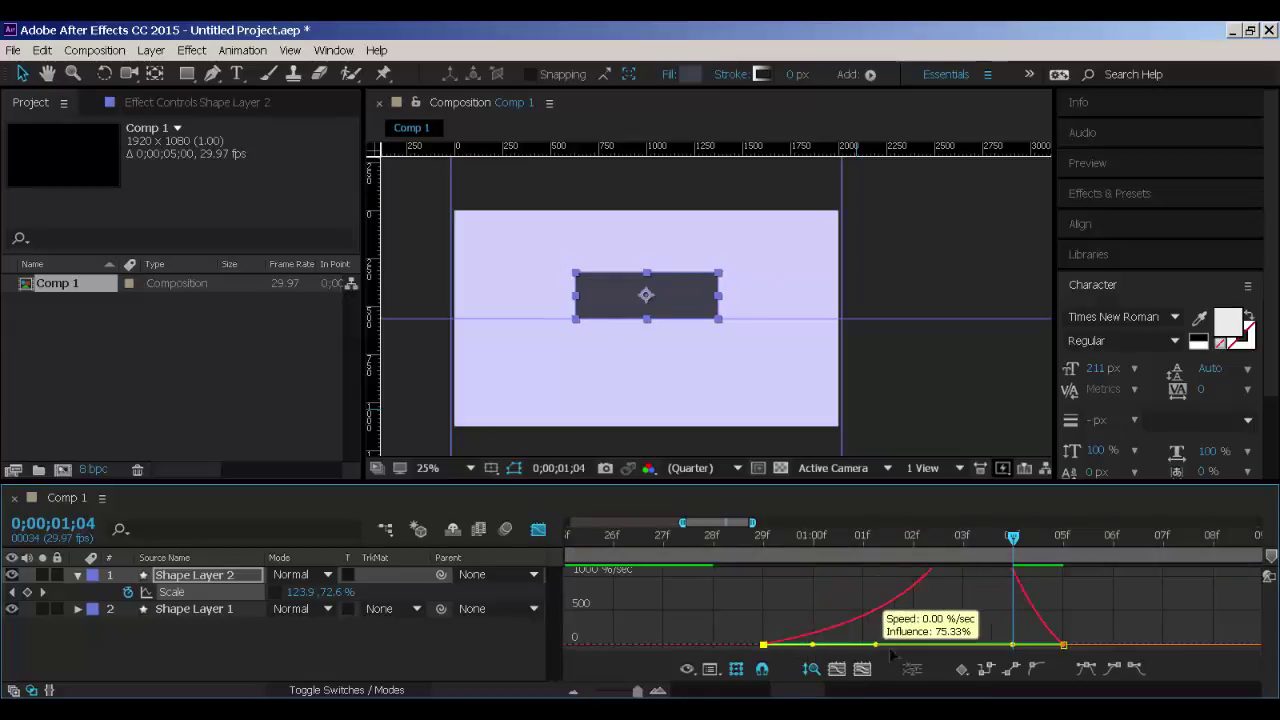
drag(813, 645, 903, 645)
key(ctrl+z)
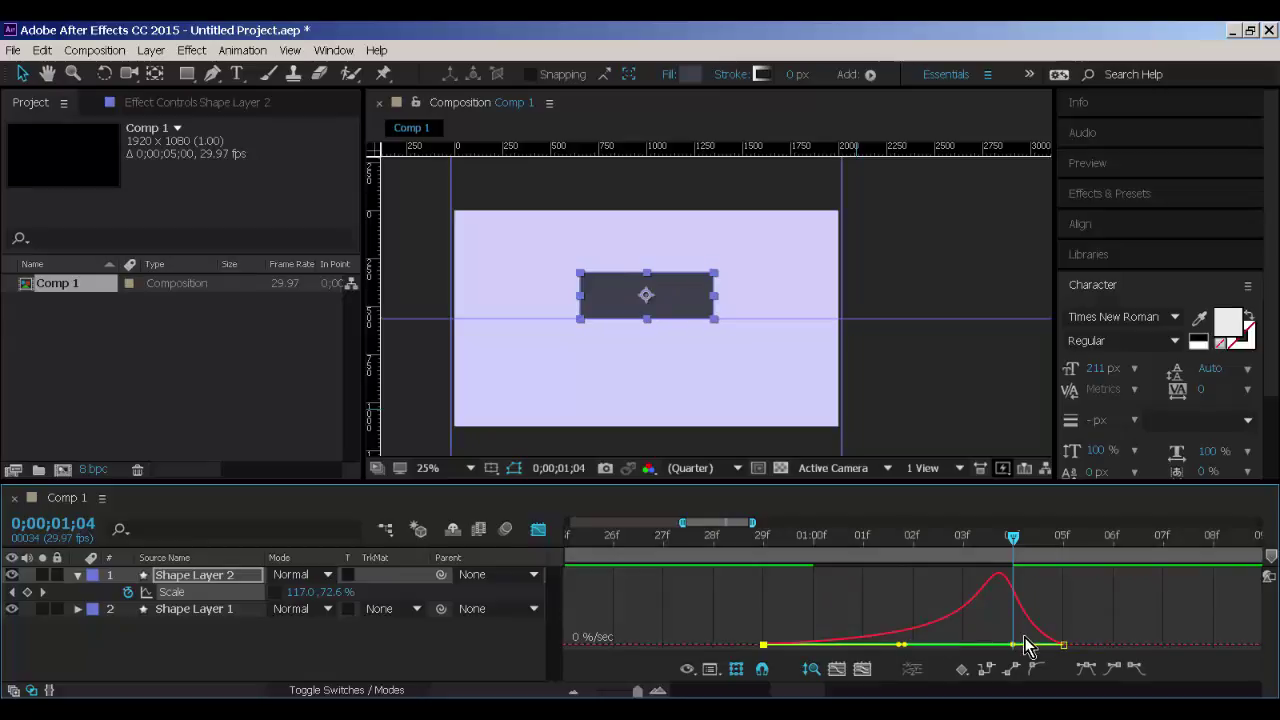
click(538, 530)
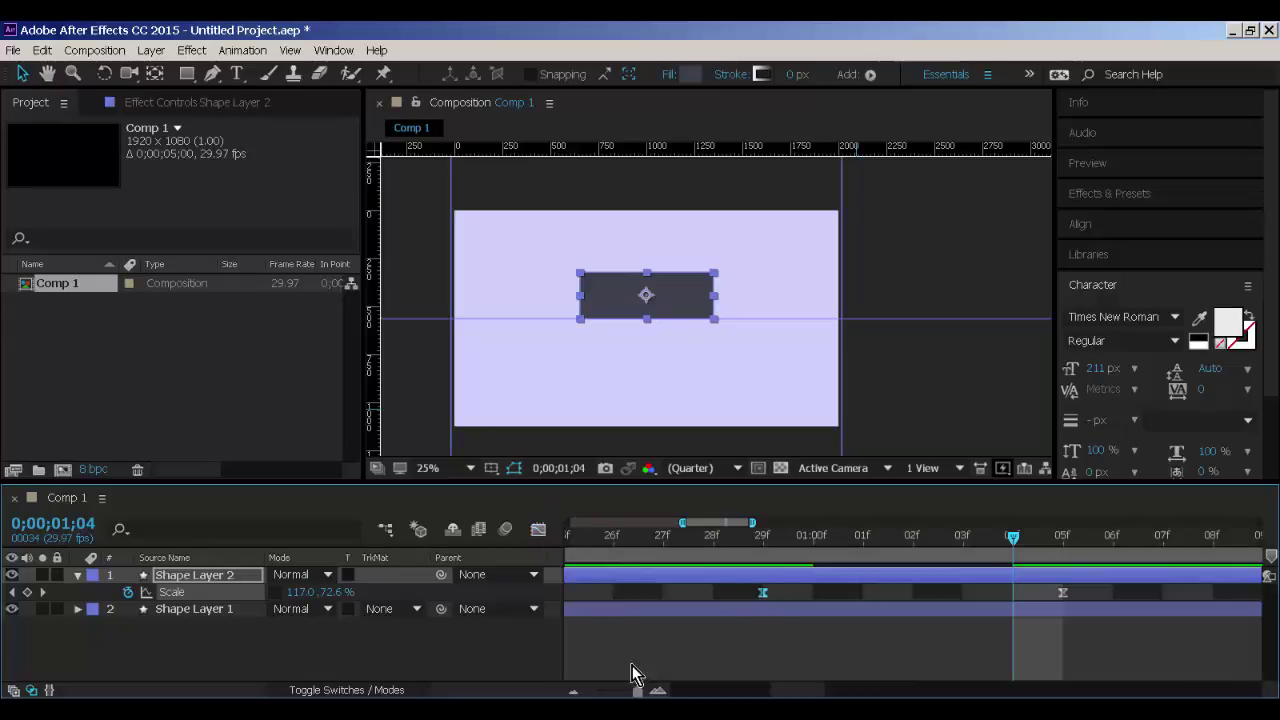
Preview the eased transition from the start of the composition.
drag(619, 693, 600, 693)
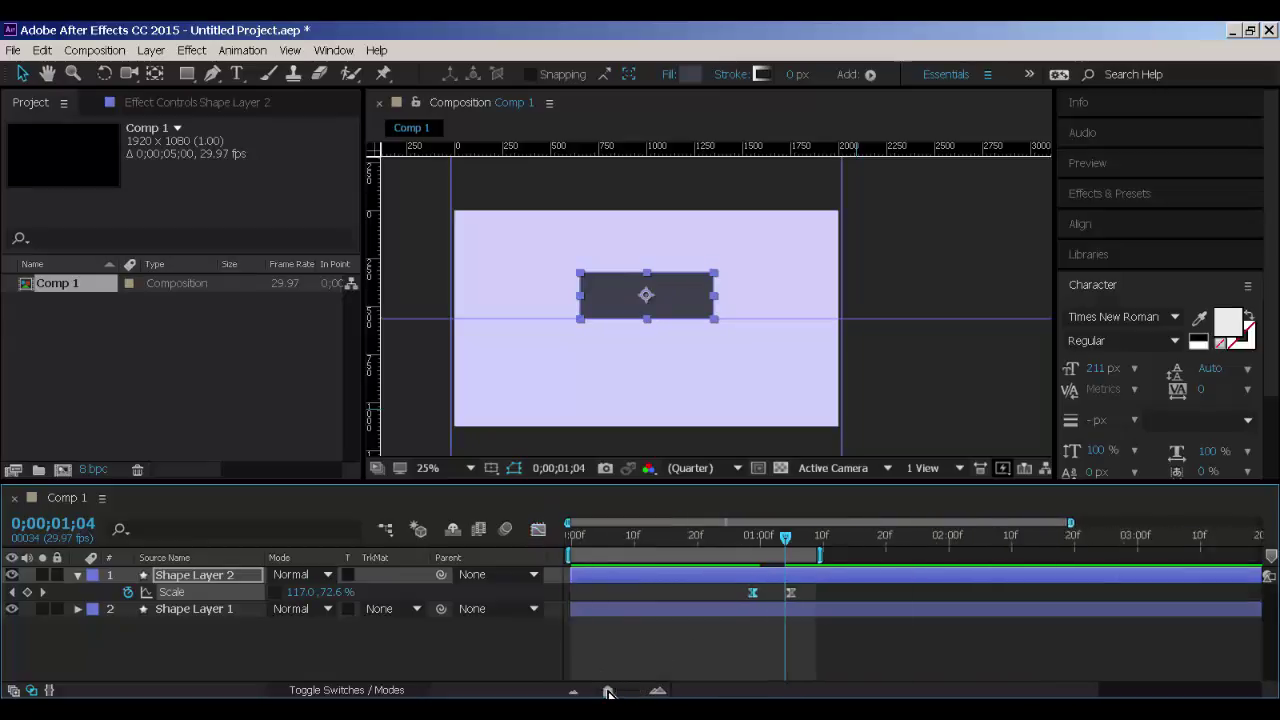
click(676, 592)
drag(697, 554, 520, 633)
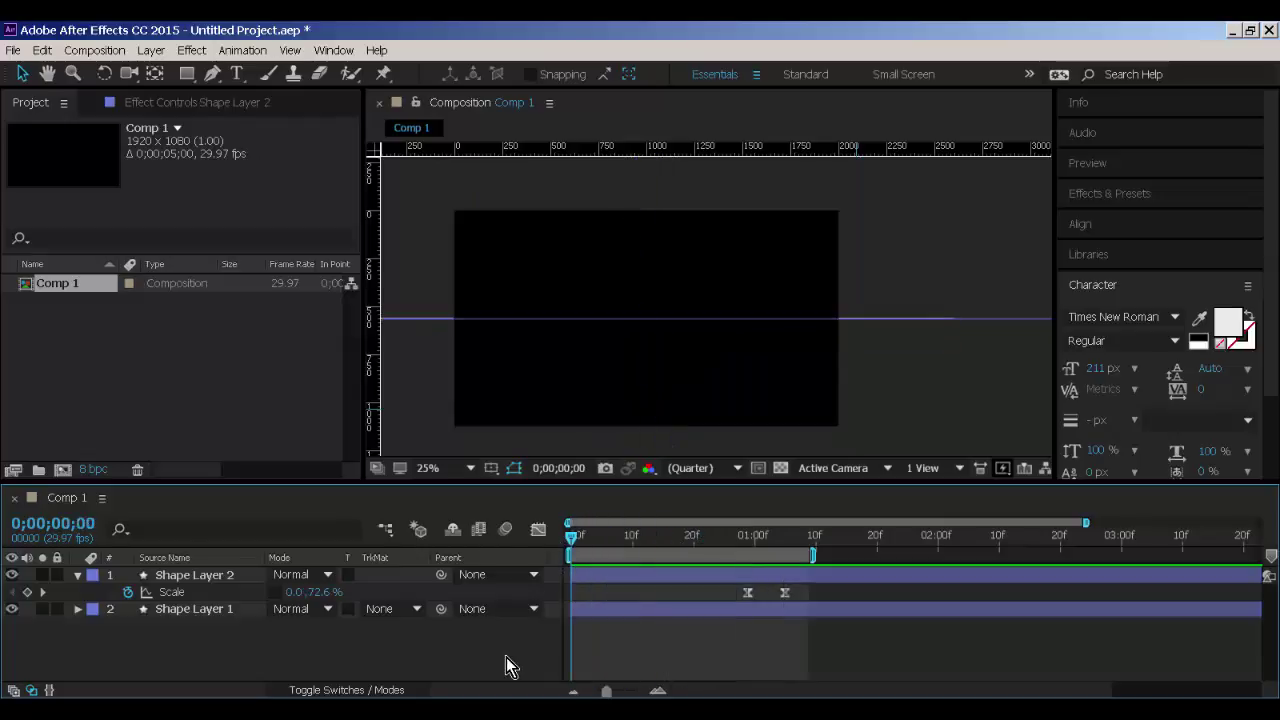
key(space)
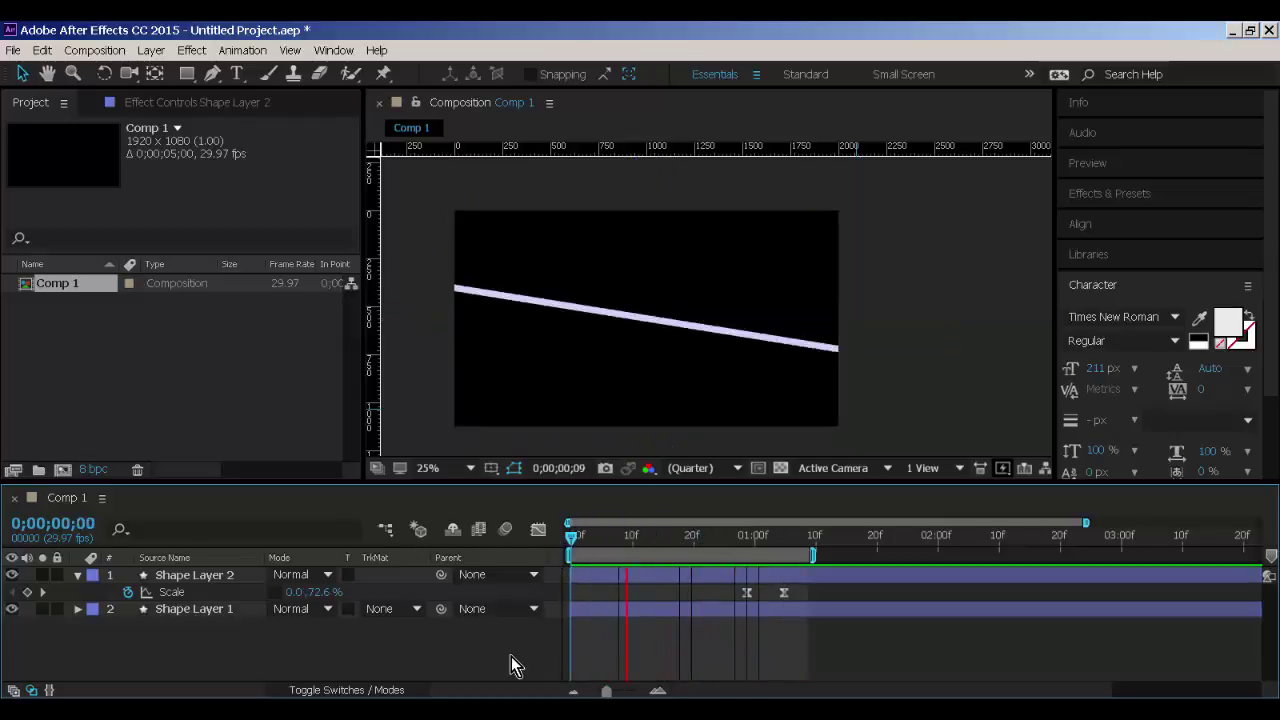
key(space)
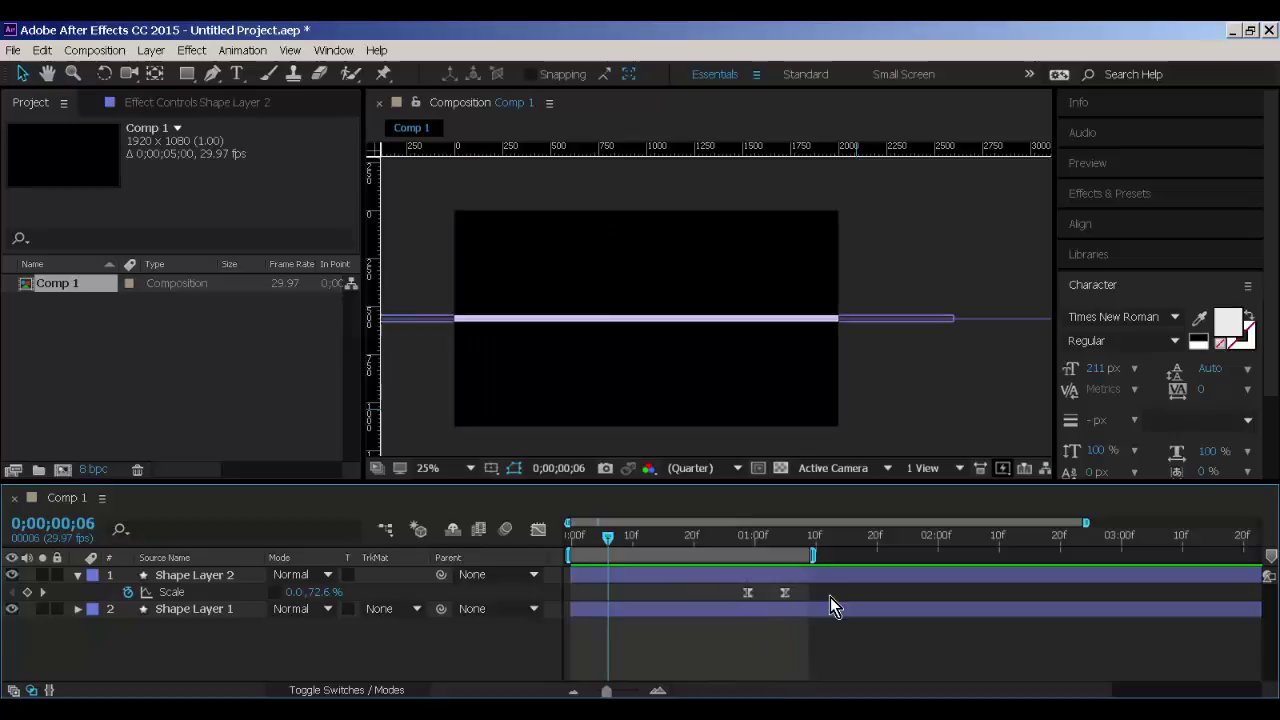
Shift both Scale keyframes of Shape Layer 2 slightly later and preview the transition from the start.
click(747, 591)
drag(747, 591, 758, 591)
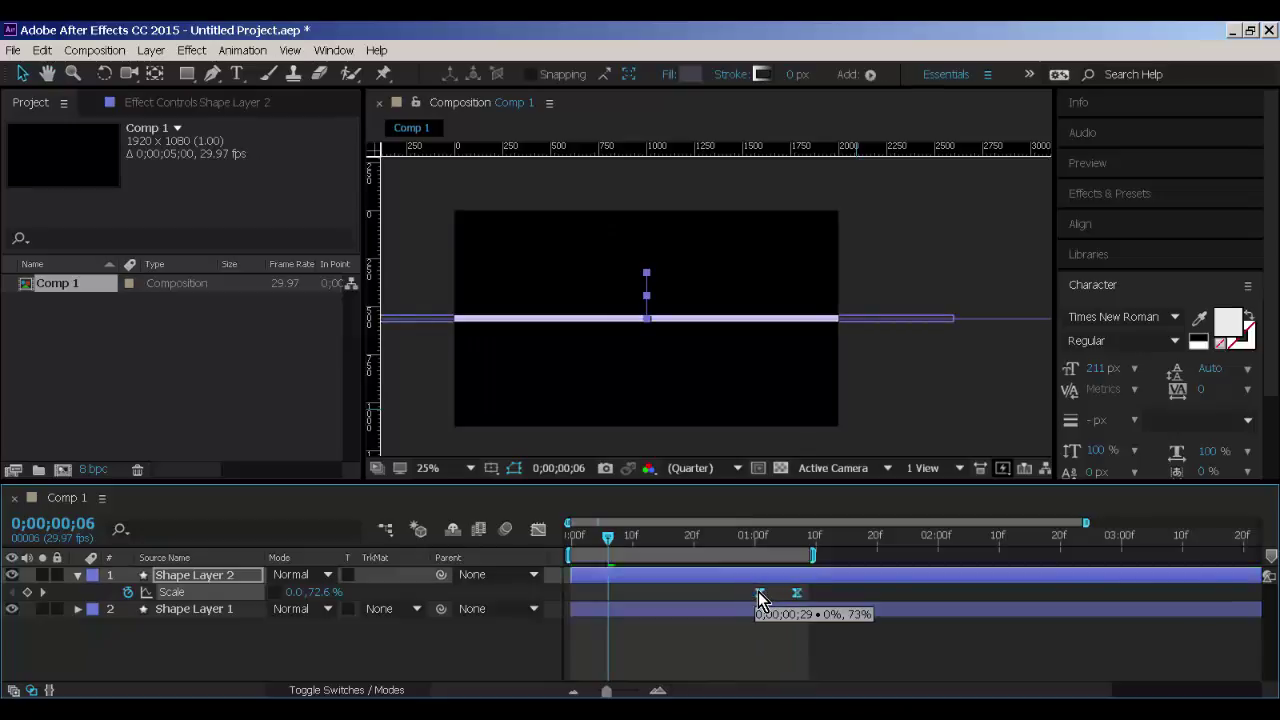
drag(645, 540, 508, 608)
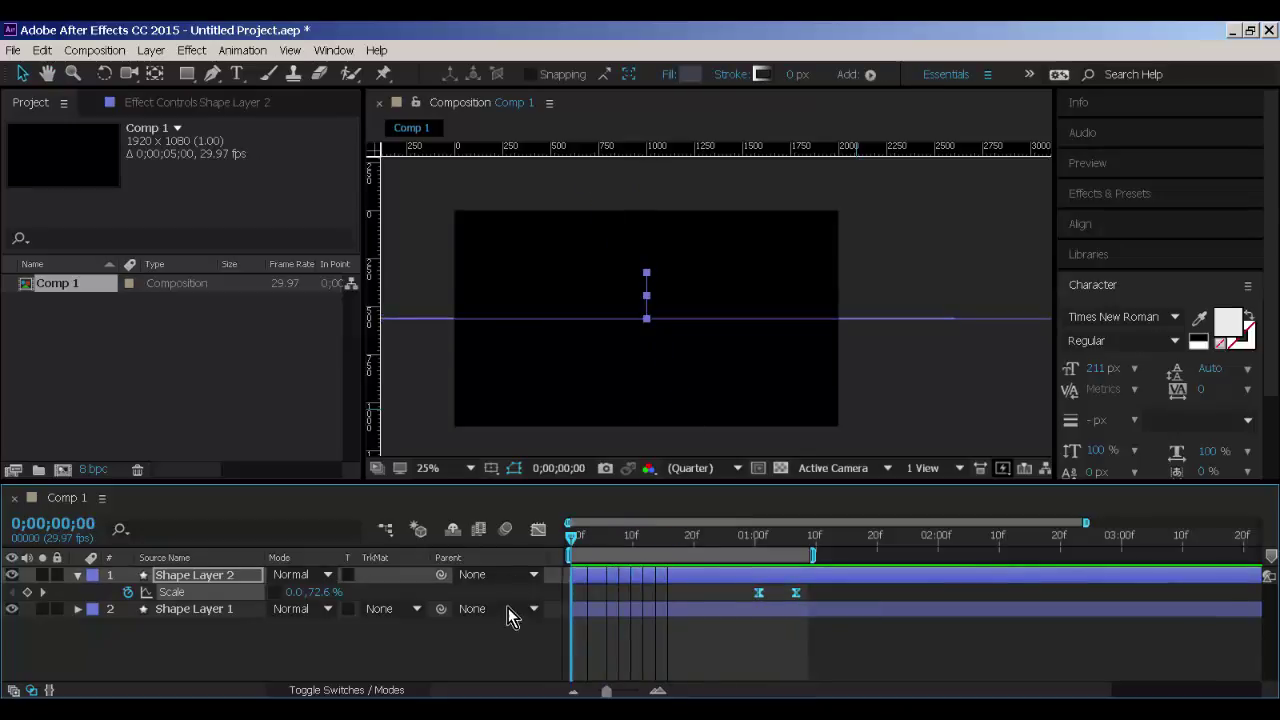
click(497, 646)
key(space)
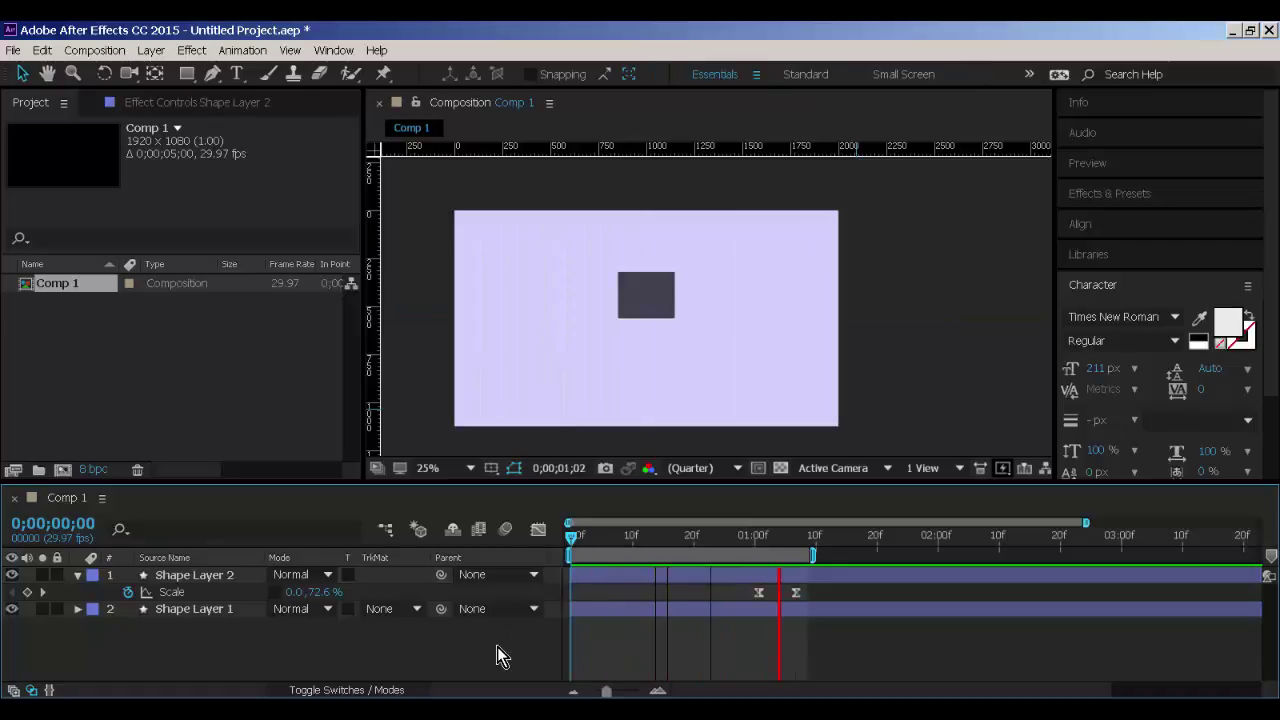
key(space)
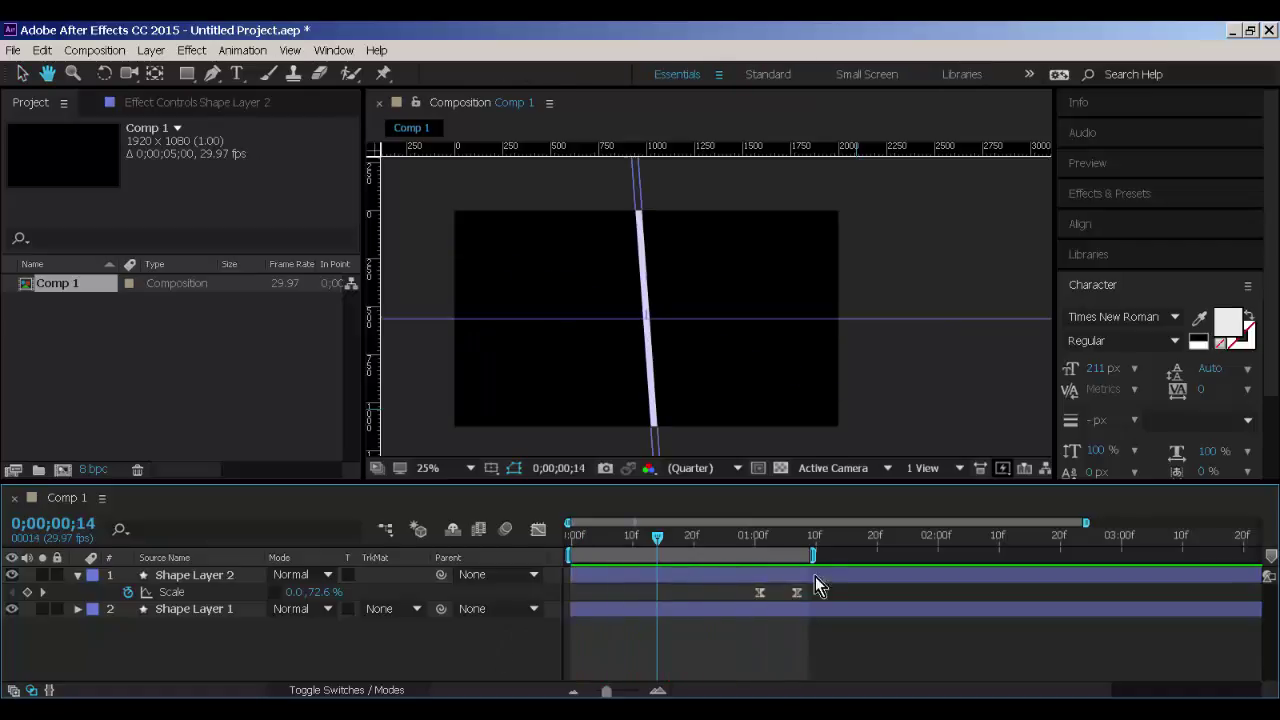
Extend the work area to about 0;00;01;17, move both Scale keyframes later so the first sits at 0;00;01;06, and preview the timing.
drag(791, 557, 795, 594)
key(space)
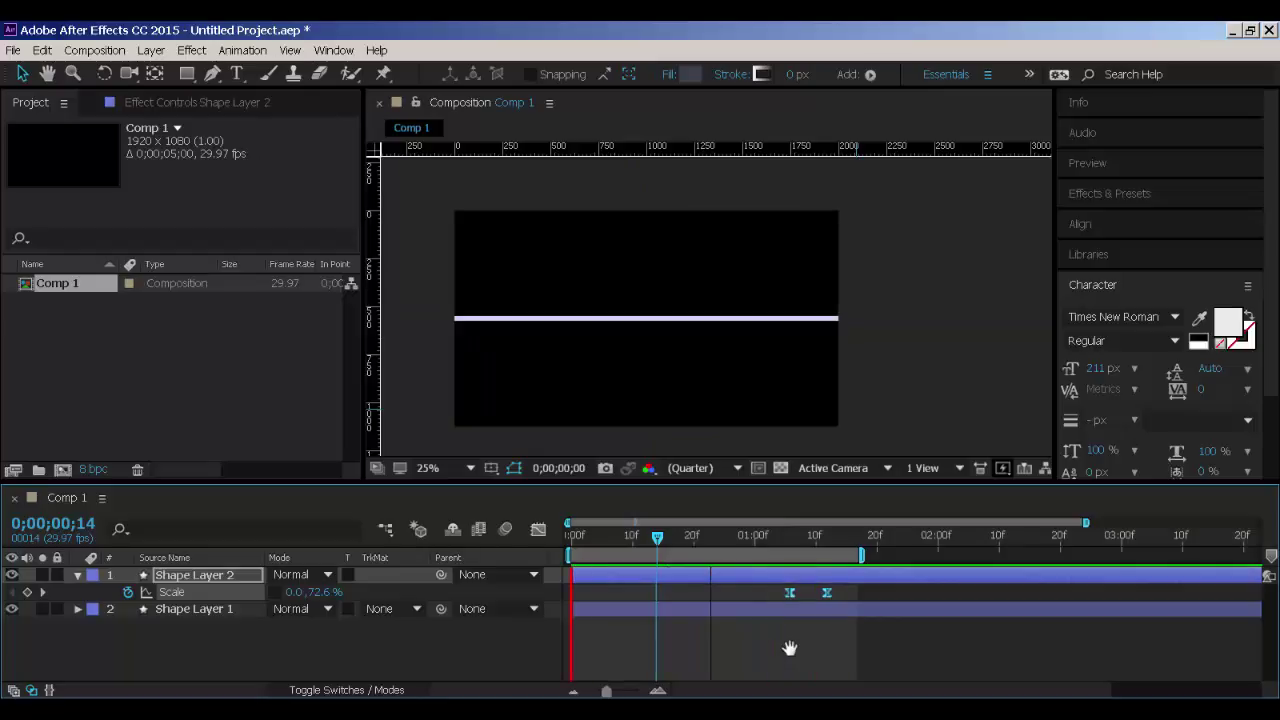
key(space)
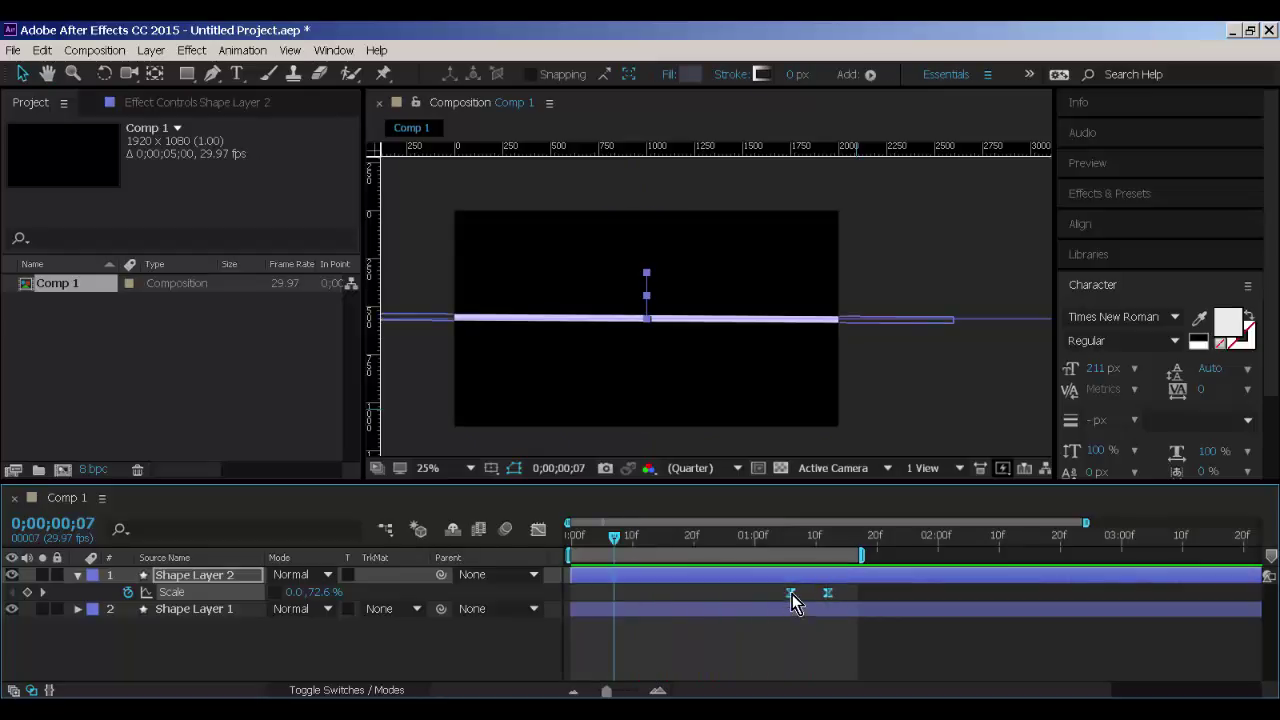
Nudge both Scale keyframes about one frame earlier and preview the timing again.
drag(792, 594, 785, 594)
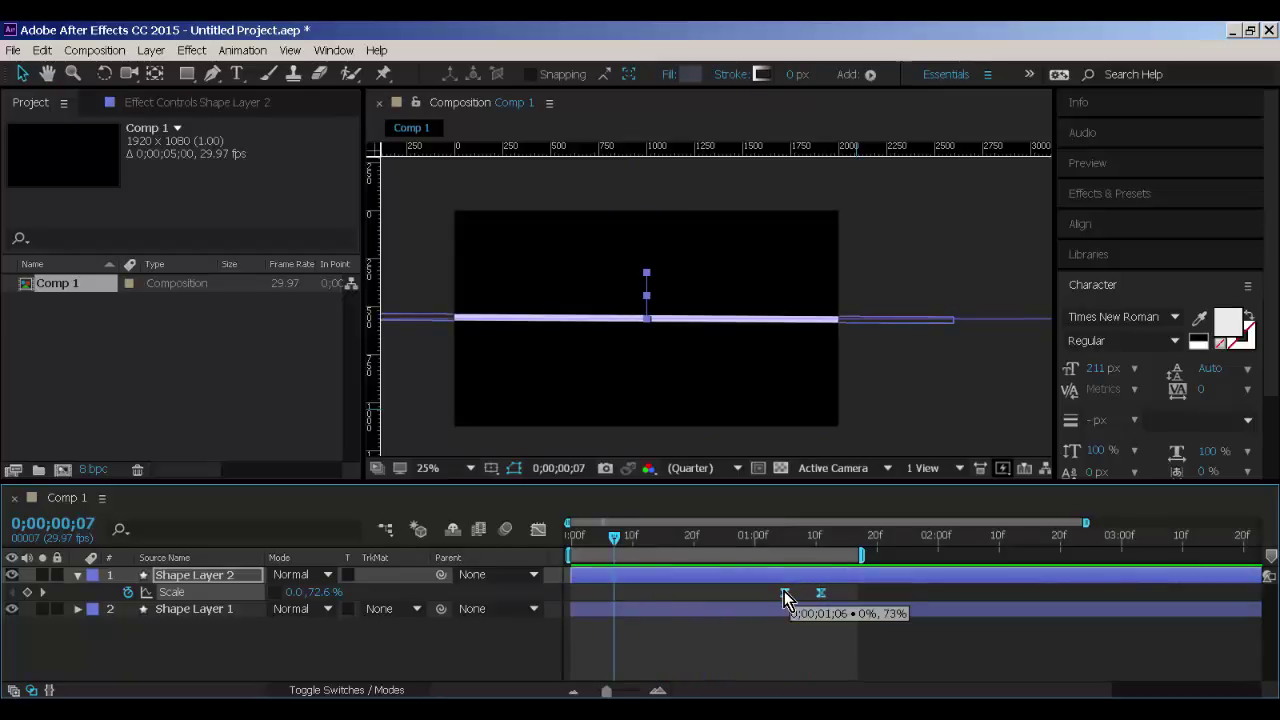
click(709, 528)
key(space)
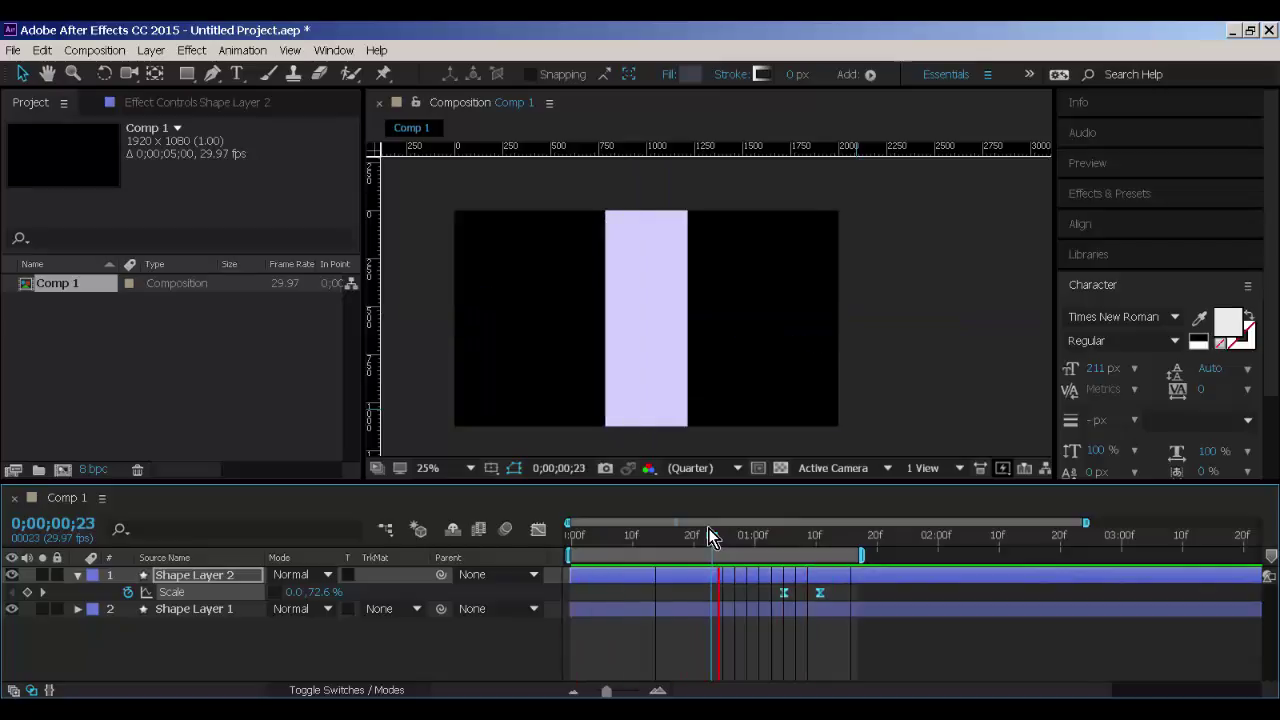
key(space)
Add a text box reading "BLIPS" inside the dark rectangle at 0;00;01;17.
drag(708, 528, 857, 546)
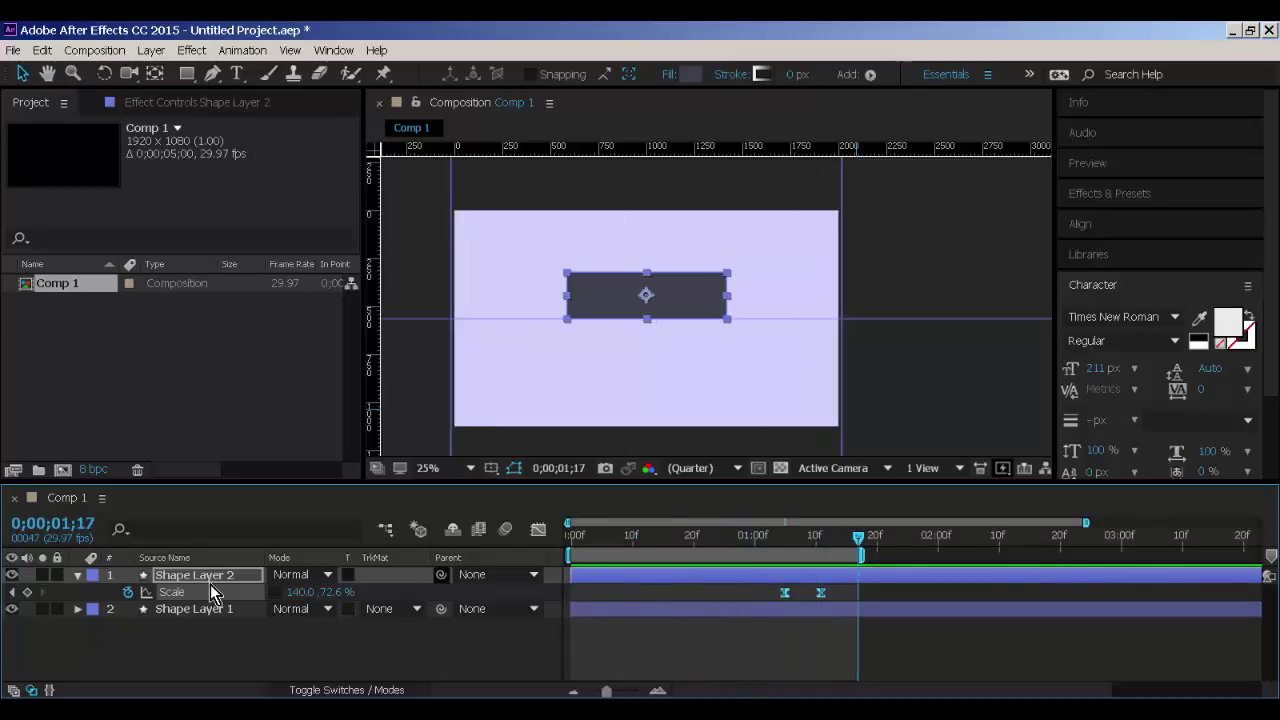
click(239, 74)
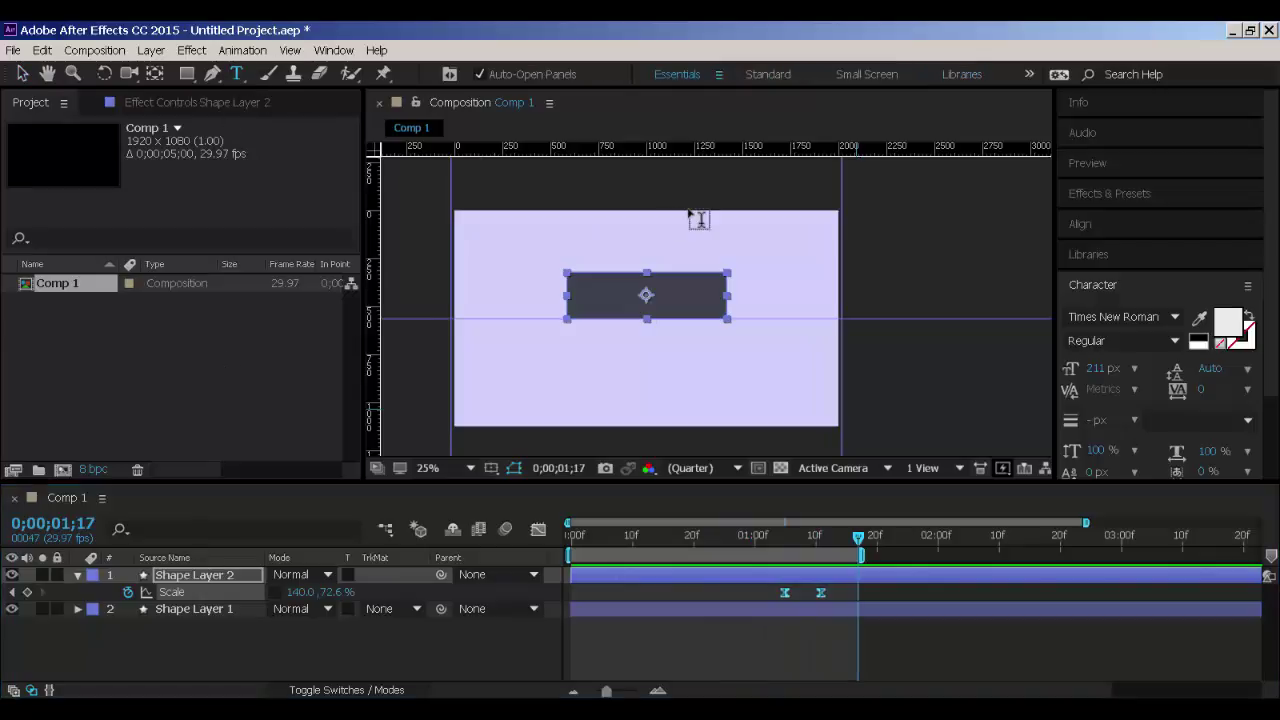
click(540, 648)
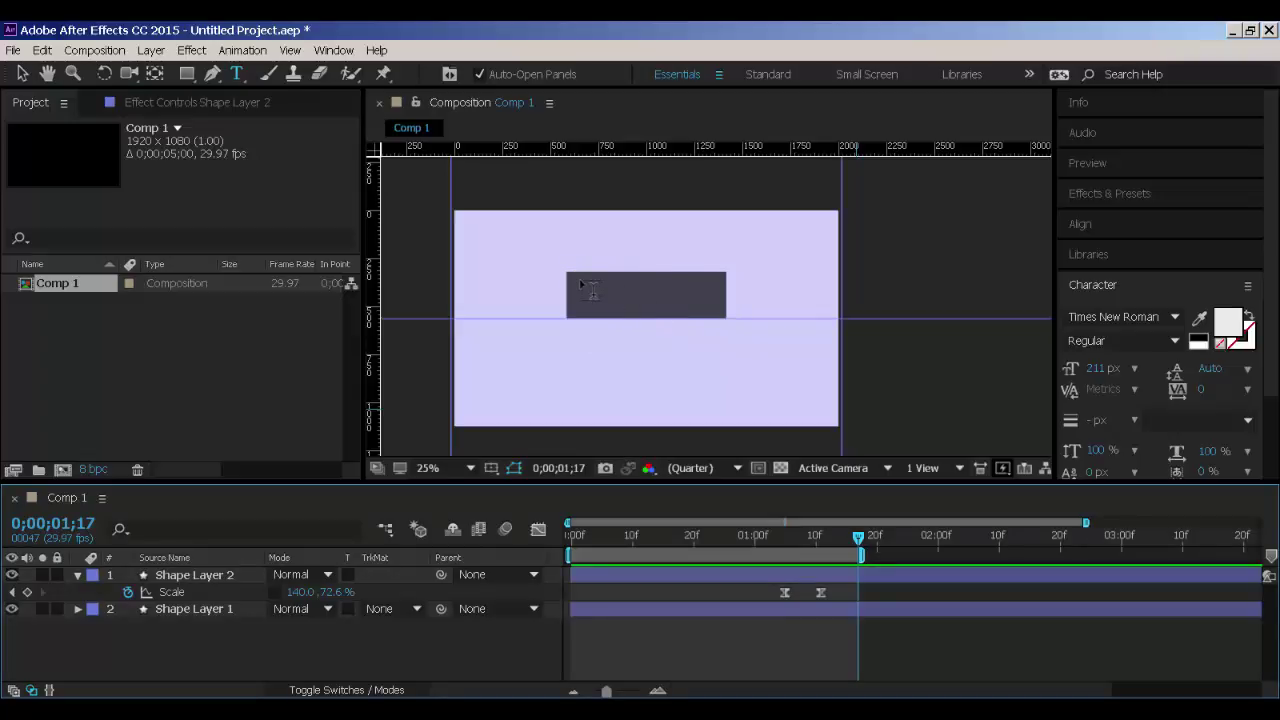
drag(580, 283, 720, 315)
text(BLIPS)
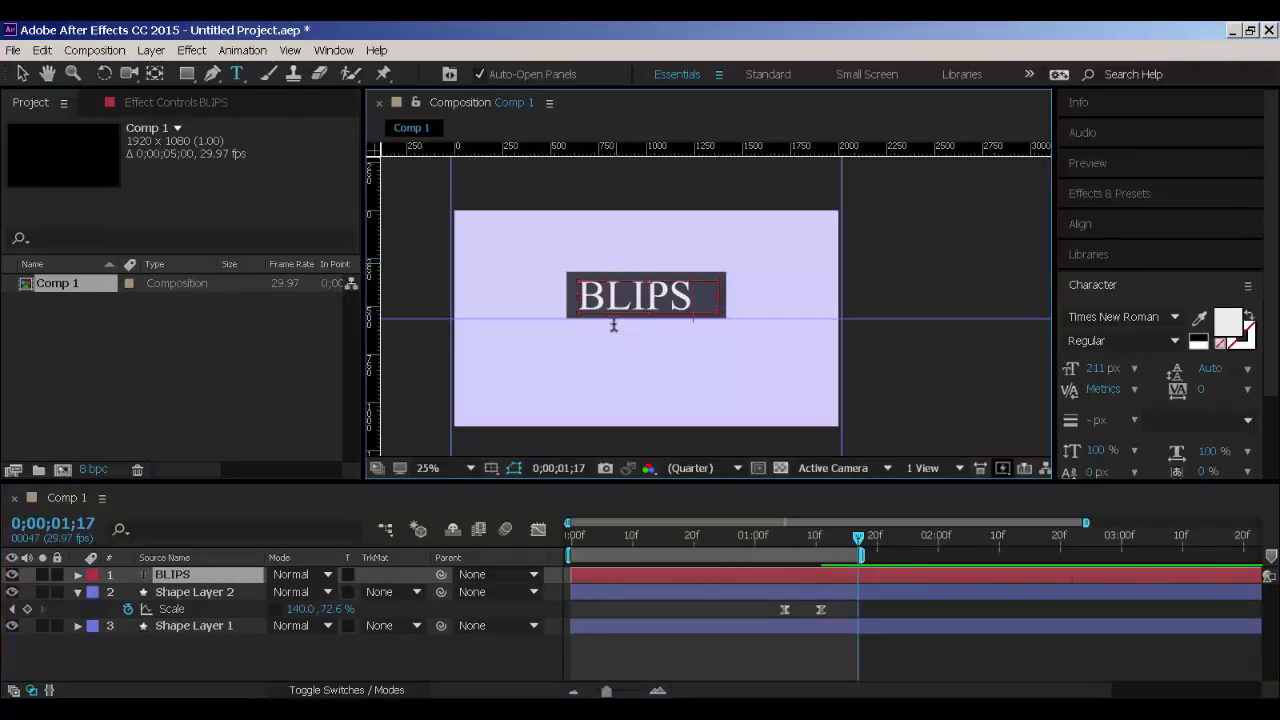
Try a tracking value of -35 with the text cursor between the letters L and I of BLIPS.
click(20, 74)
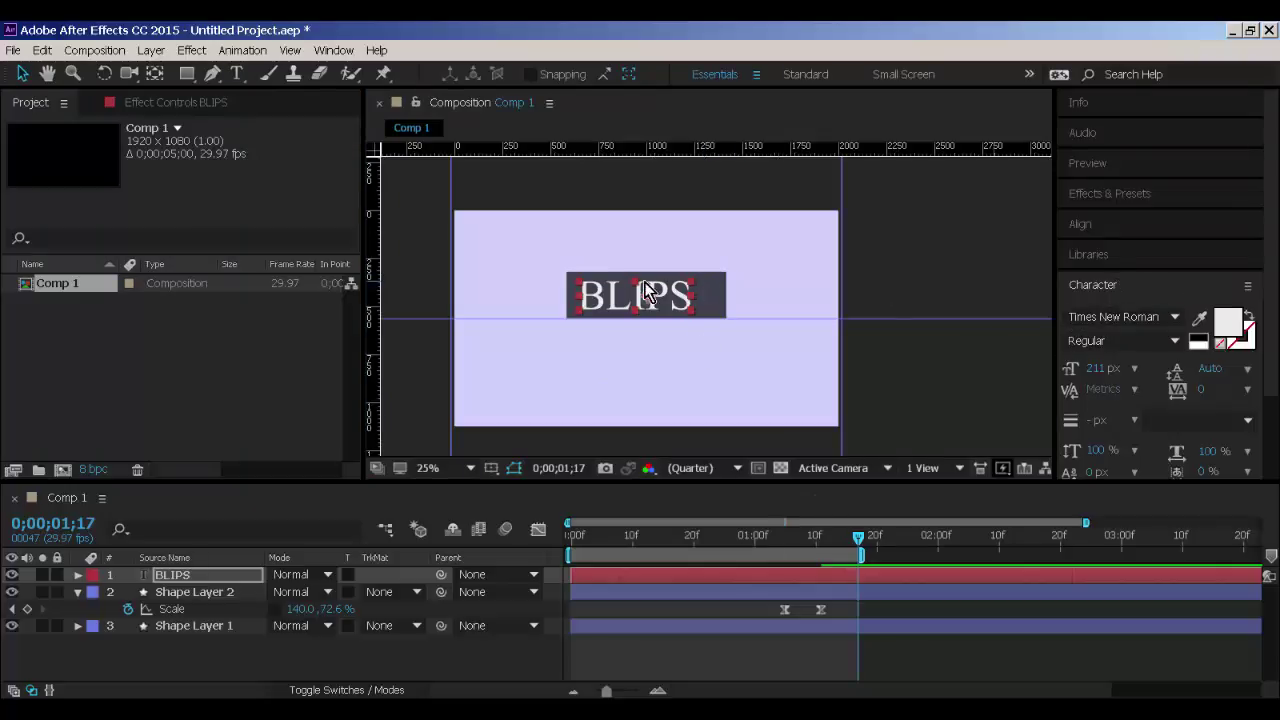
scroll(583, 294, up, 2)
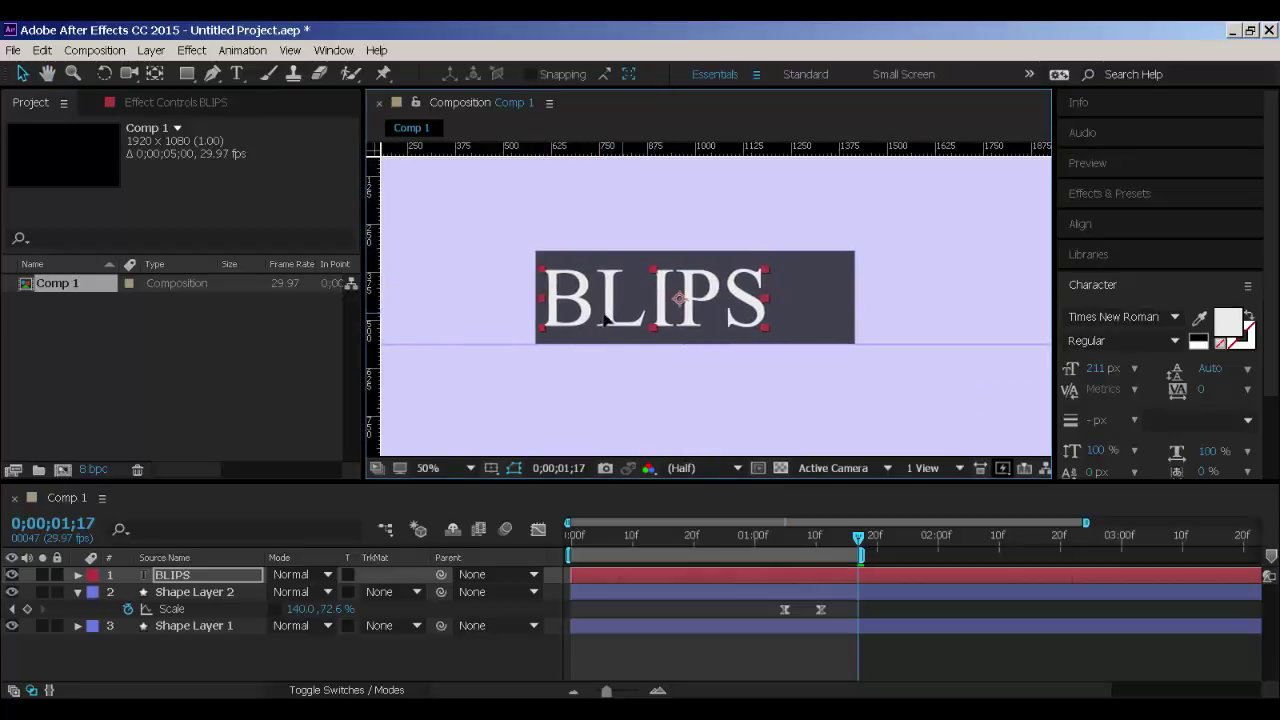
drag(653, 338, 632, 334)
key(v)
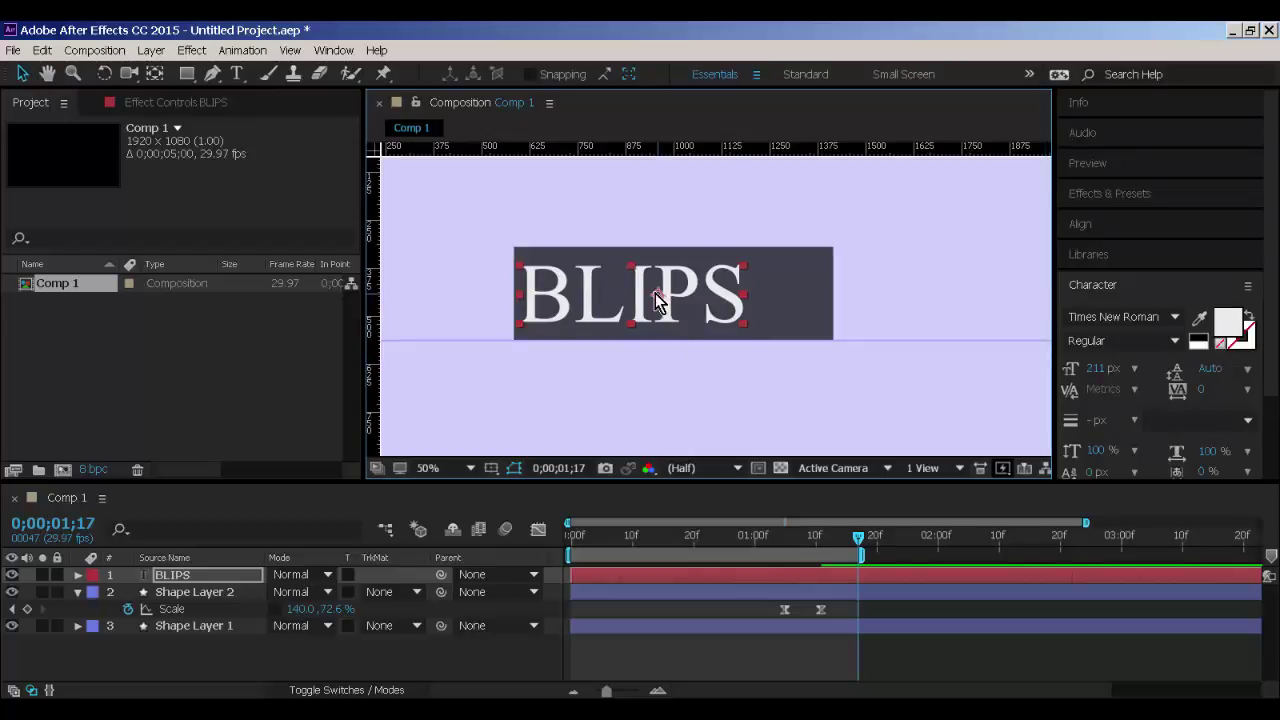
click(237, 74)
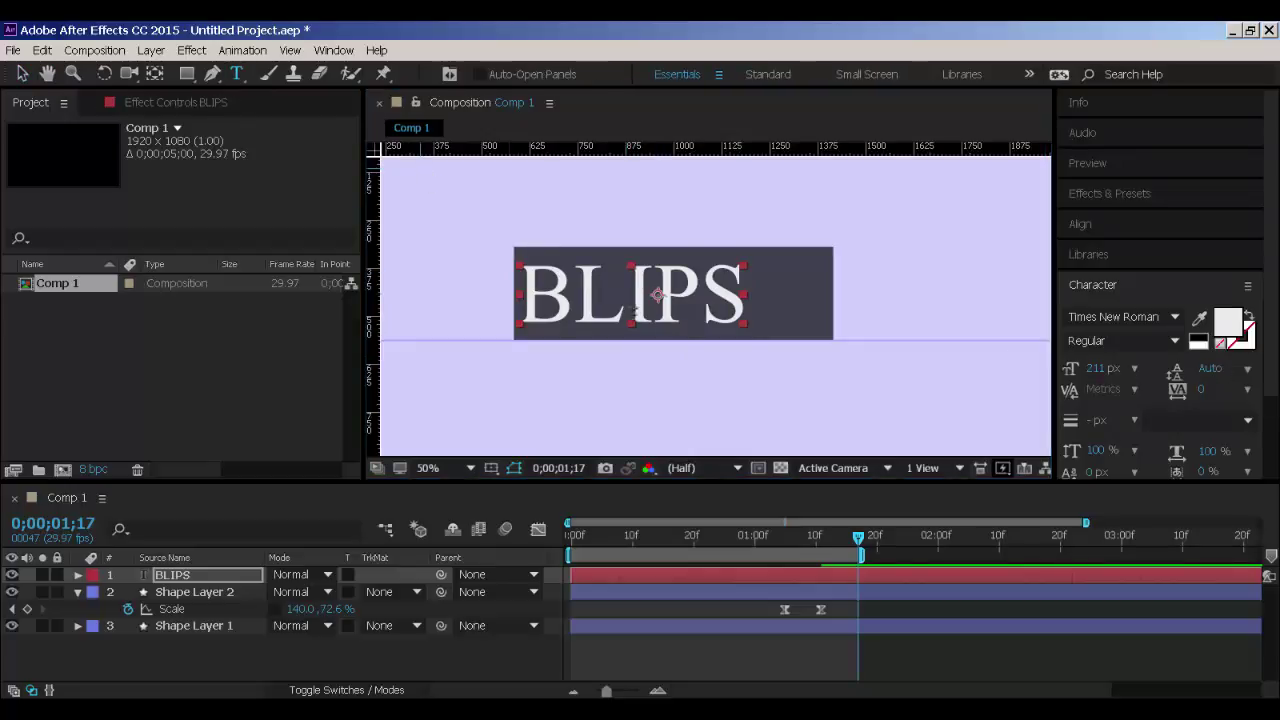
click(628, 295)
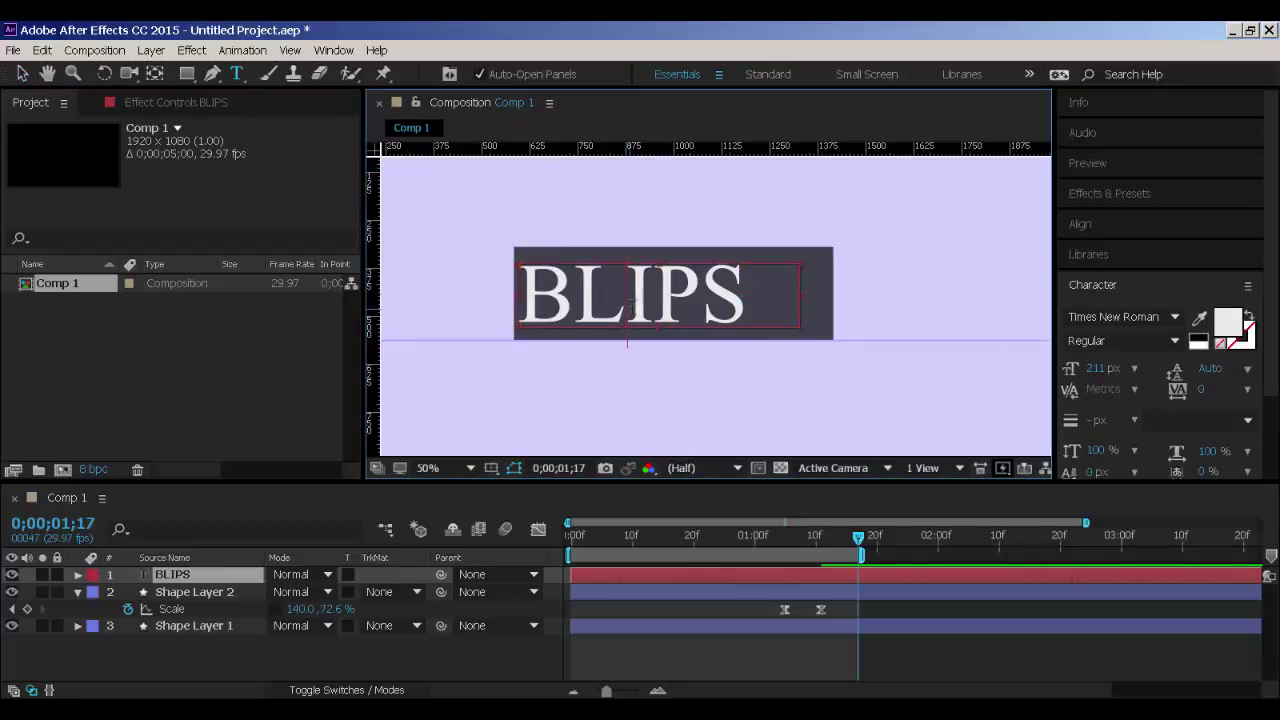
click(1203, 390)
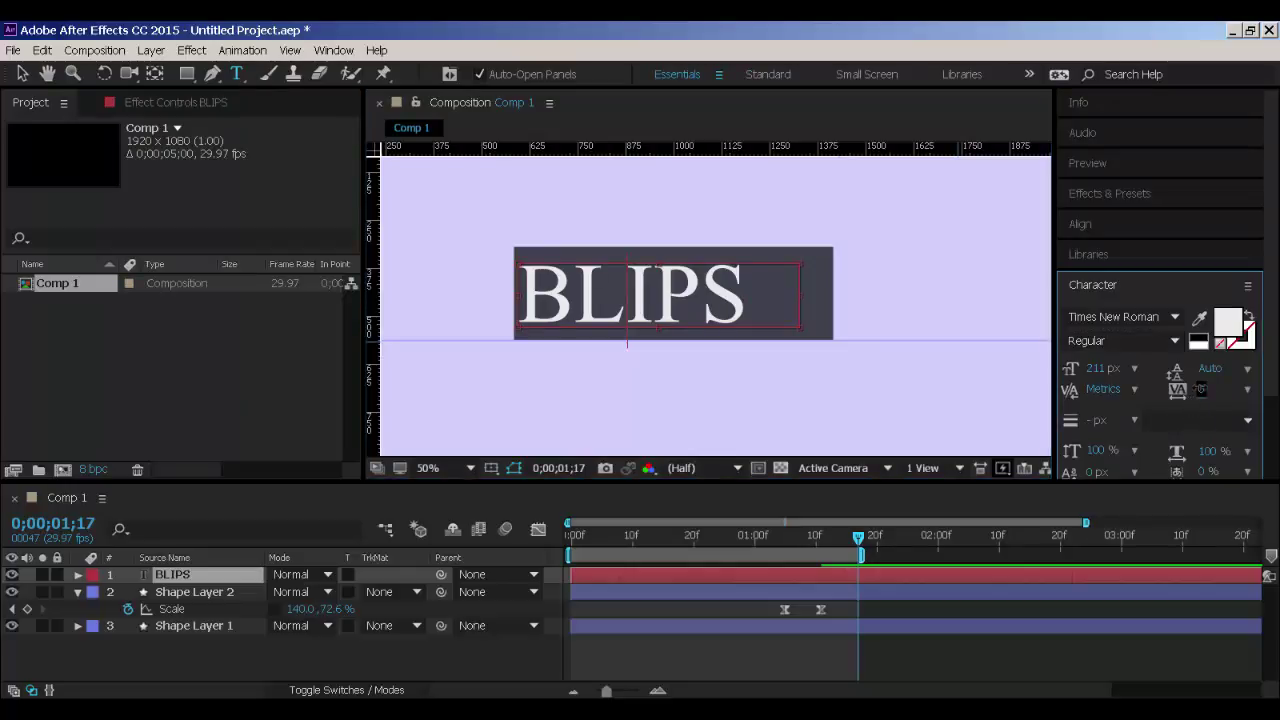
text(-35)
key(Return)
Try tracking values of -59 and -6 on the letters LI of BLIPS.
drag(643, 297, 595, 302)
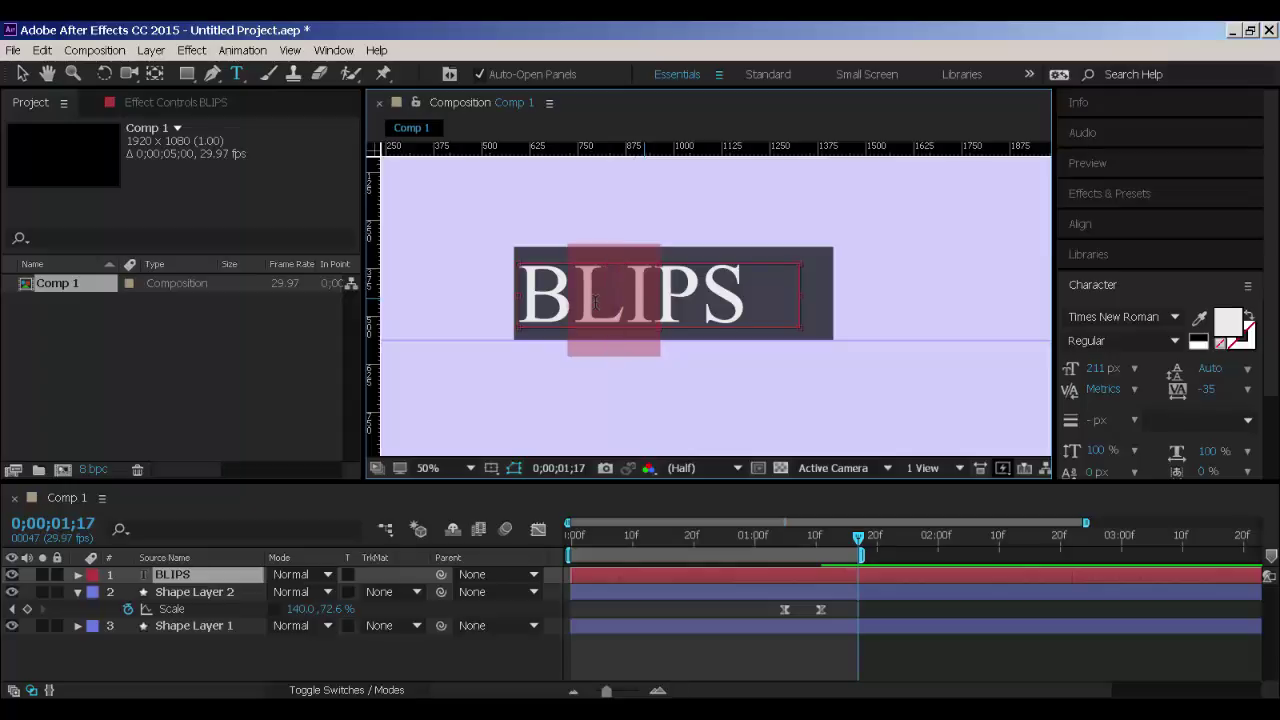
click(1205, 391)
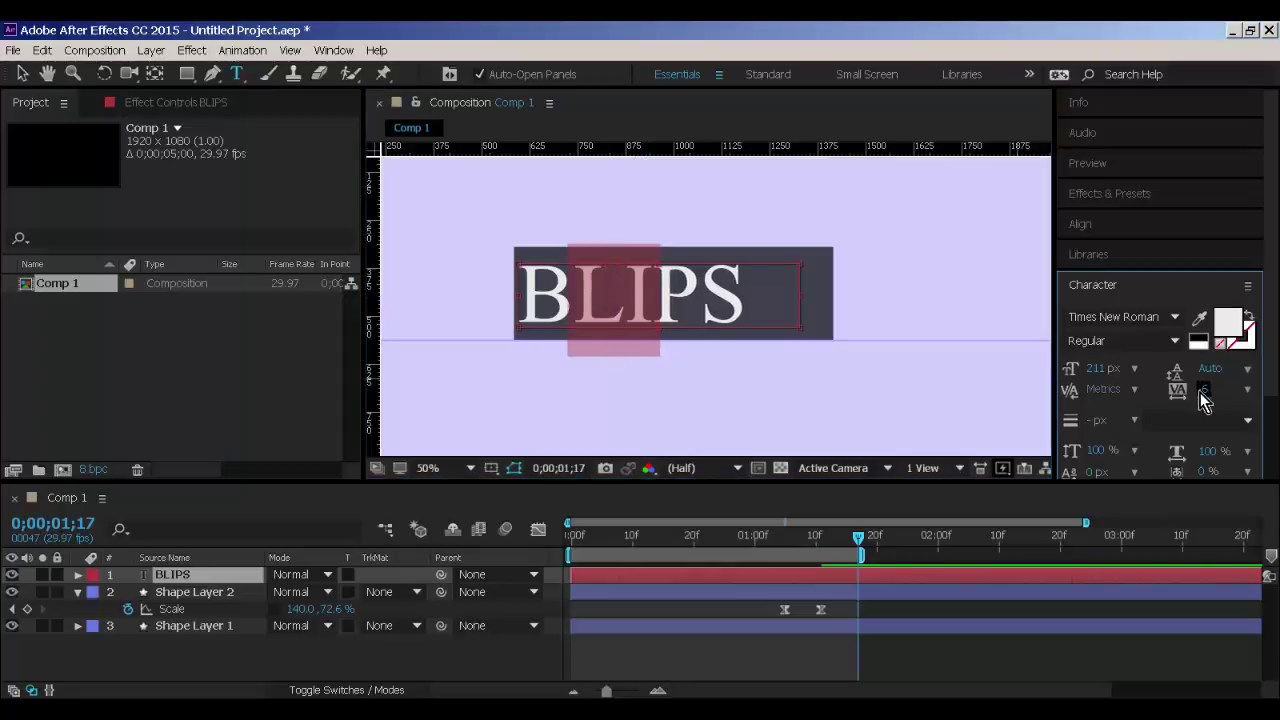
drag(1205, 390, 1146, 391)
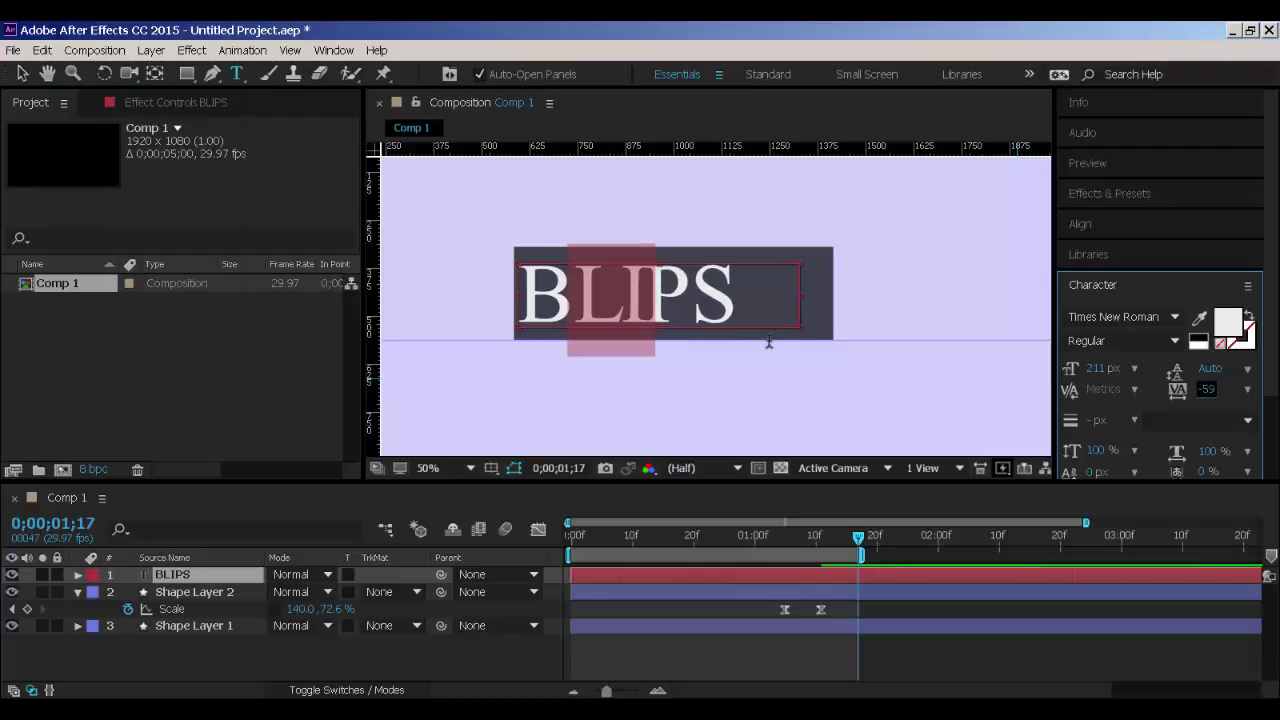
text(-6)
key(Return)
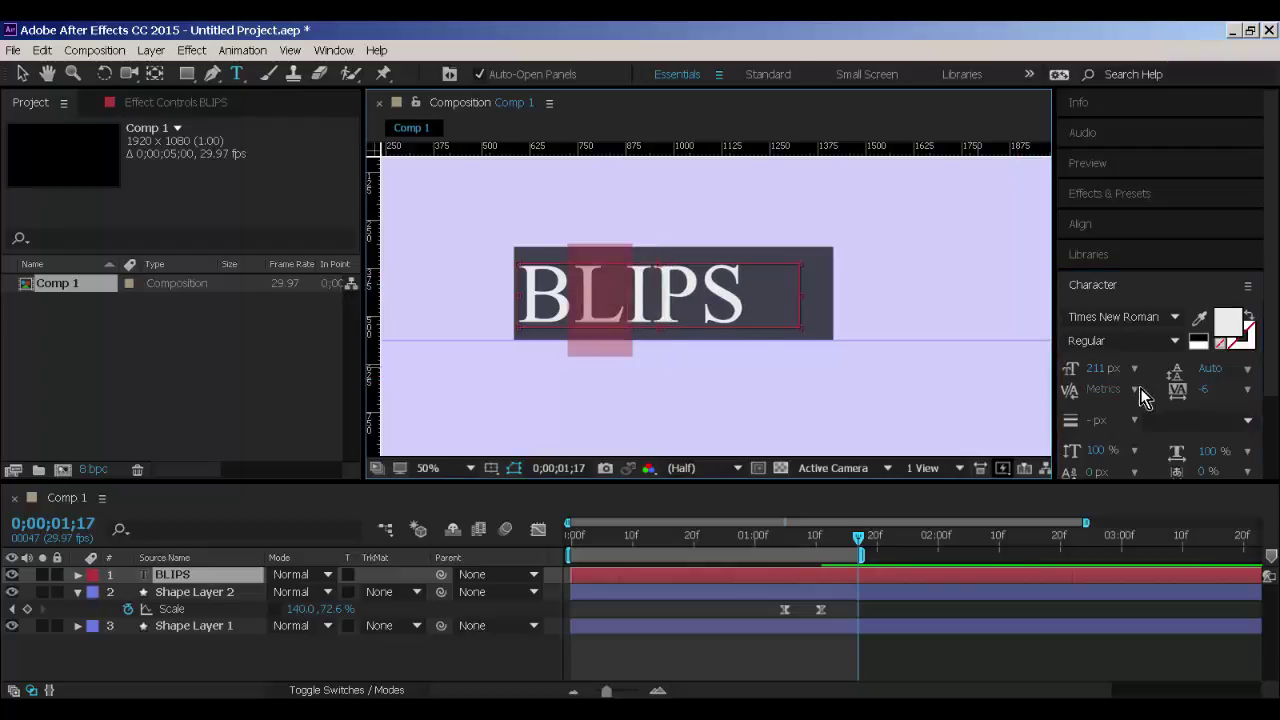
Set the tracking of the letter L in BLIPS to -52.
drag(1178, 397, 1132, 390)
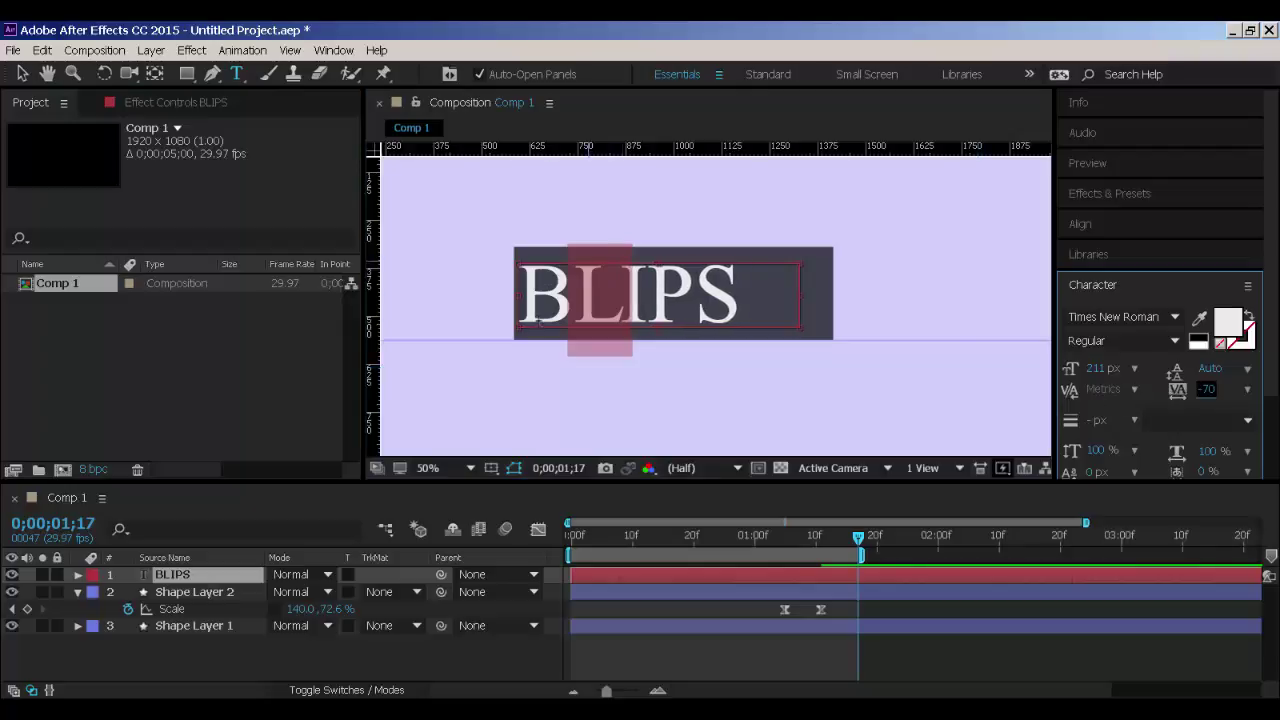
click(576, 308)
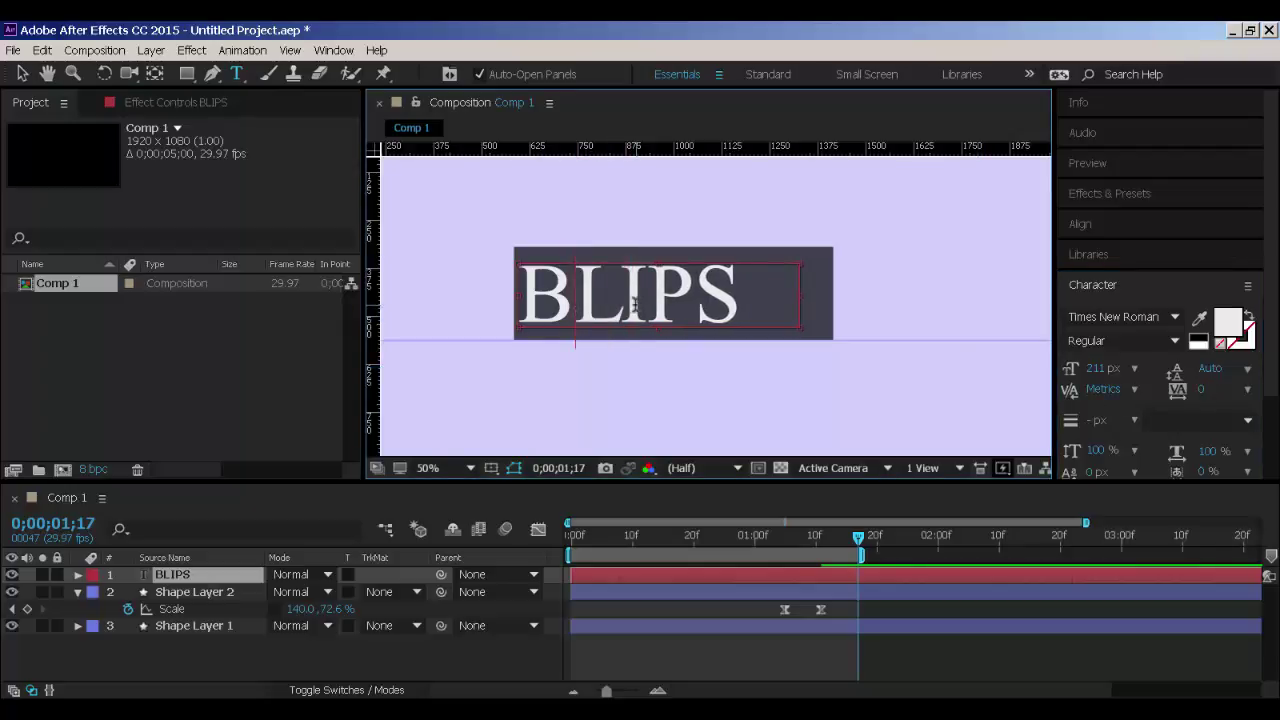
drag(587, 304, 634, 304)
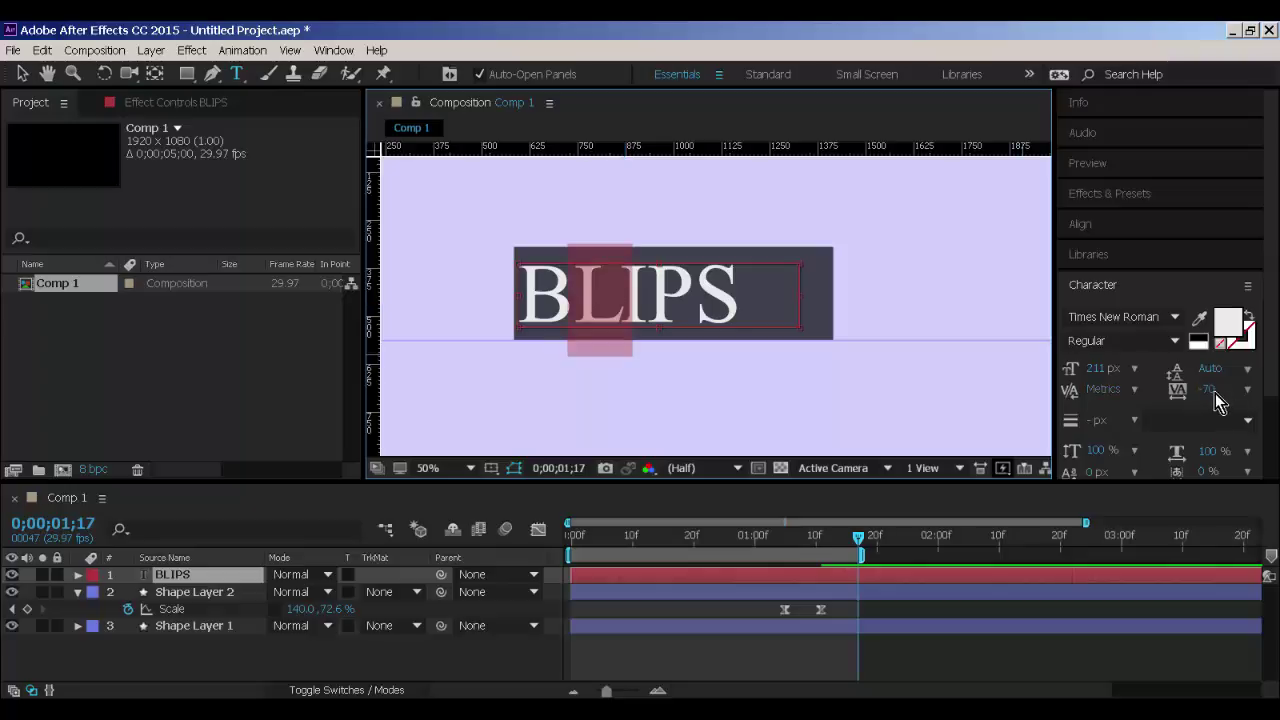
drag(1205, 389, 1212, 389)
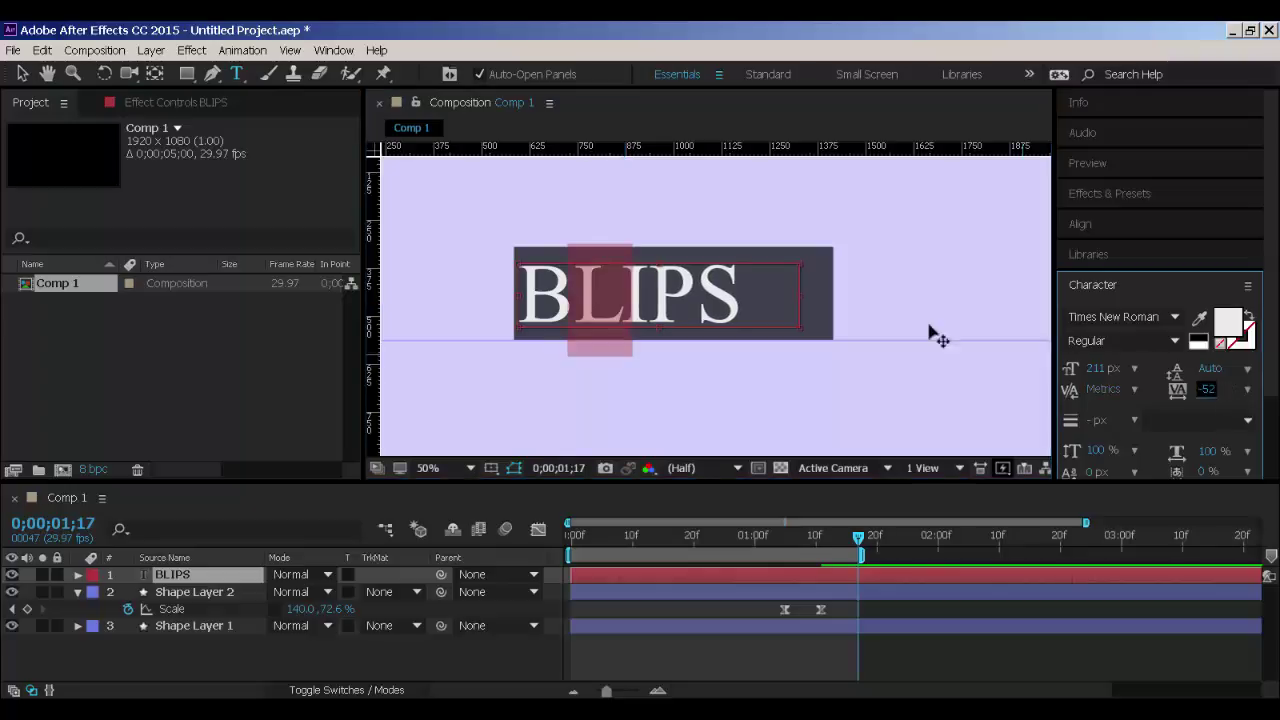
Set the tracking of the letter I in BLIPS to 22 and of the letter S to -37.
drag(618, 300, 655, 300)
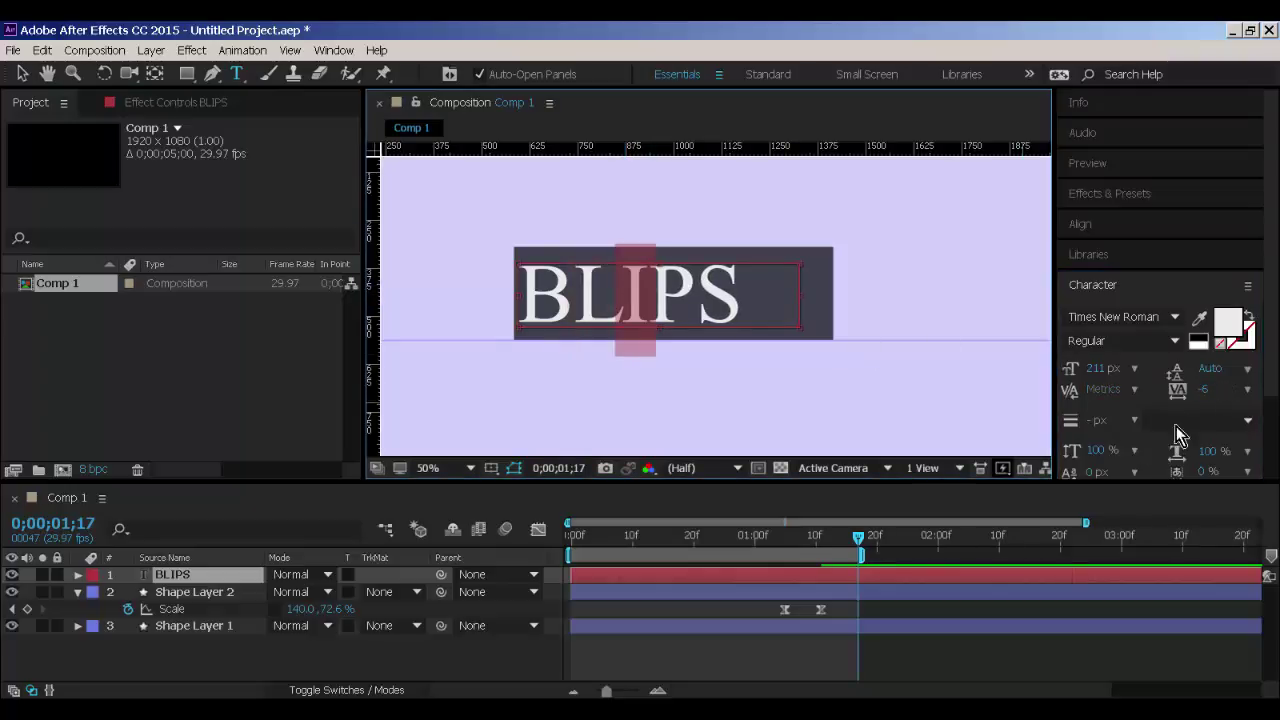
drag(1205, 397, 1225, 397)
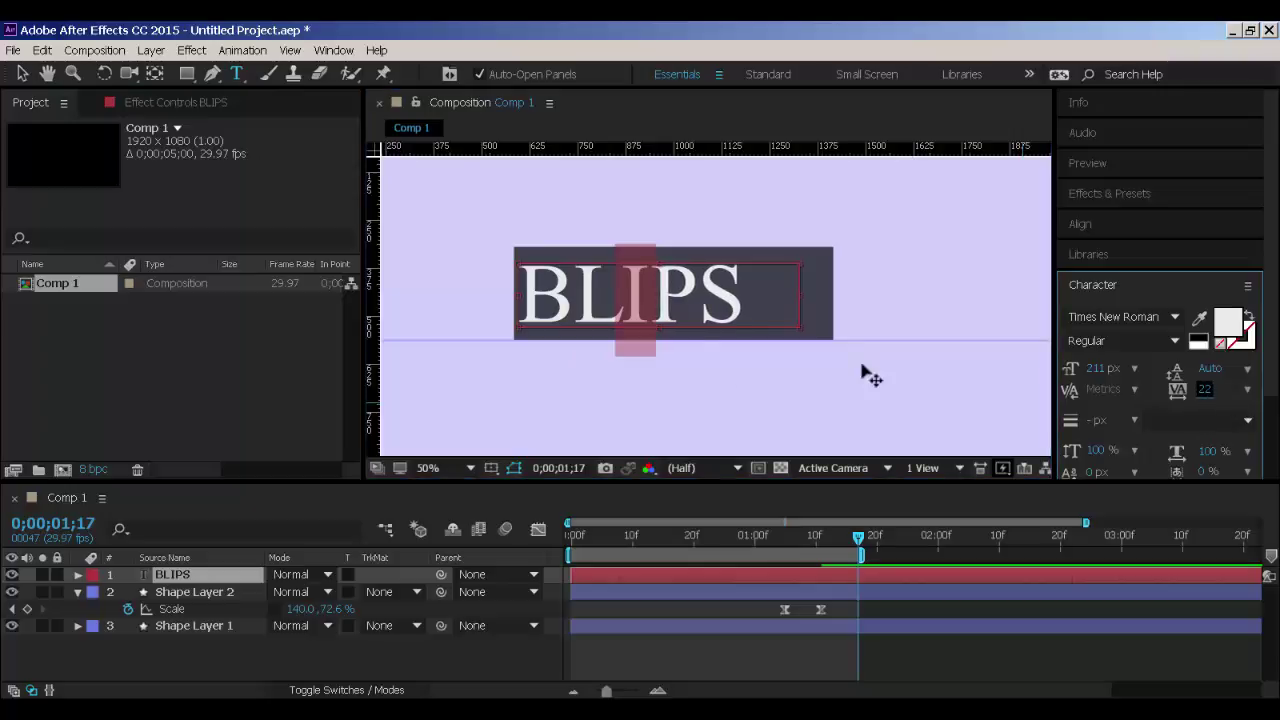
drag(698, 300, 745, 300)
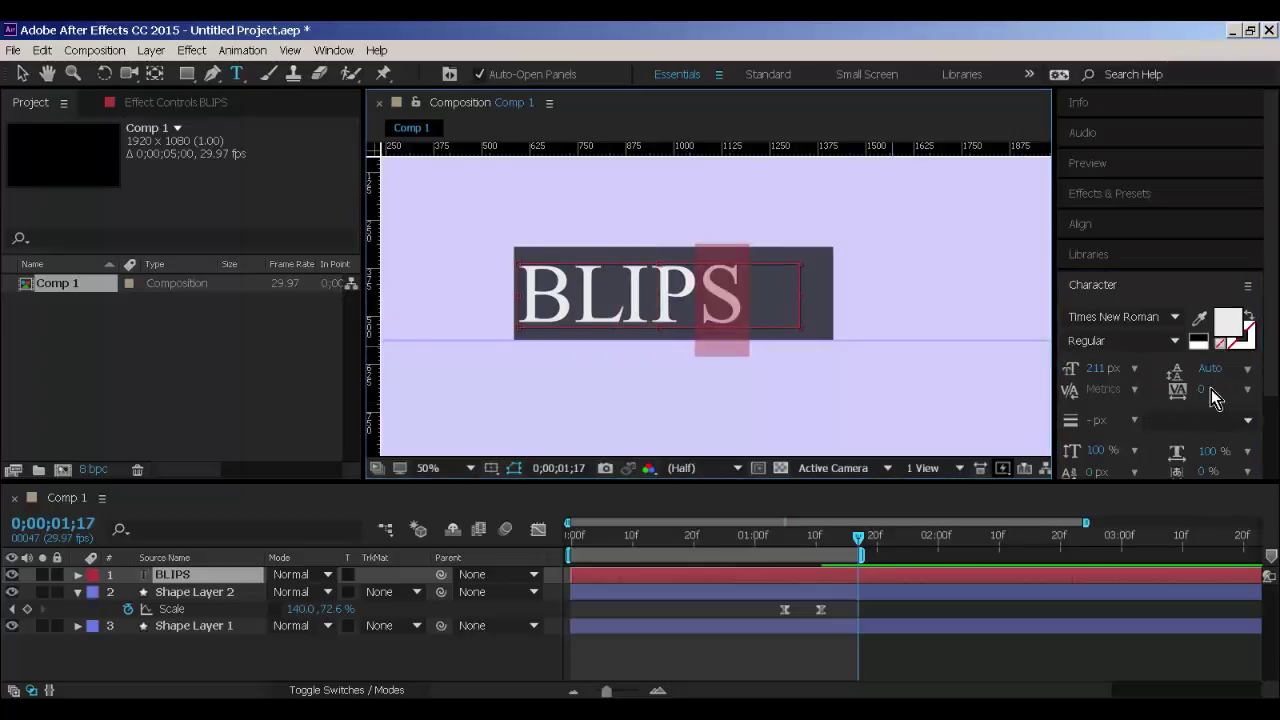
drag(1207, 388, 1170, 389)
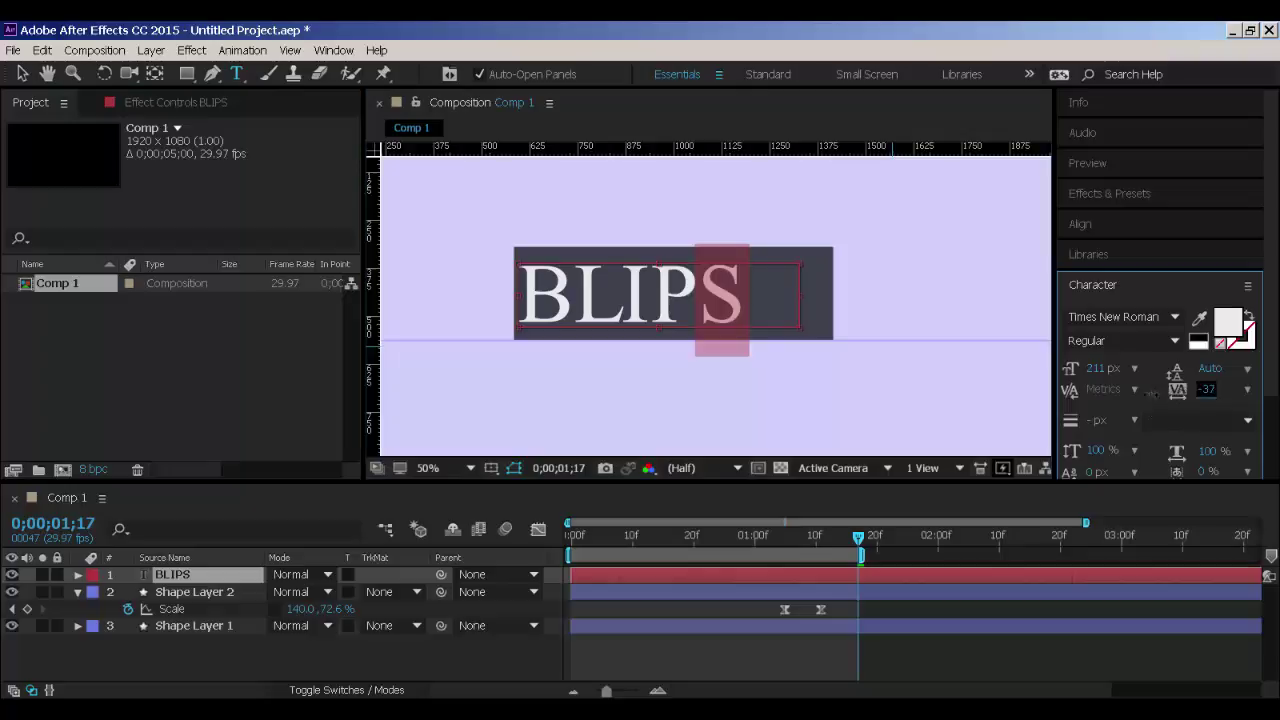
Set the tracking of the letter P in BLIPS to -43 and of the letter B to -55.
click(676, 293)
key(shift+Left)
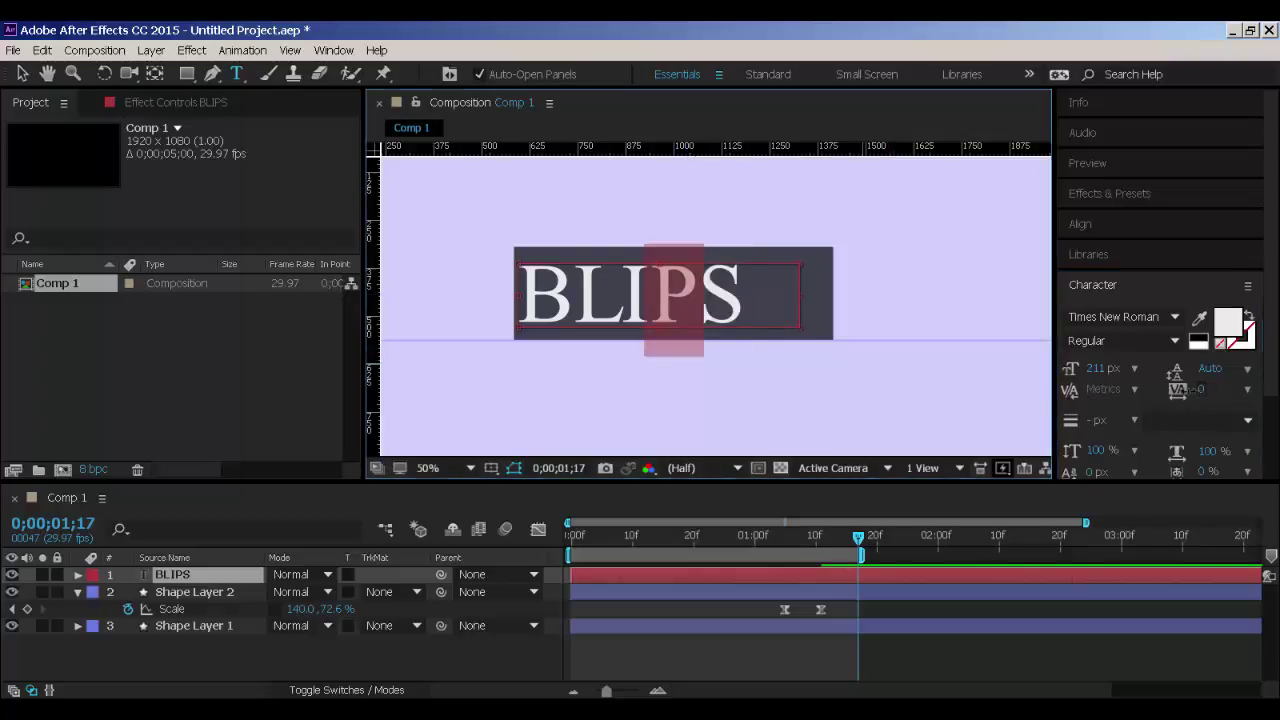
drag(1196, 394, 1158, 392)
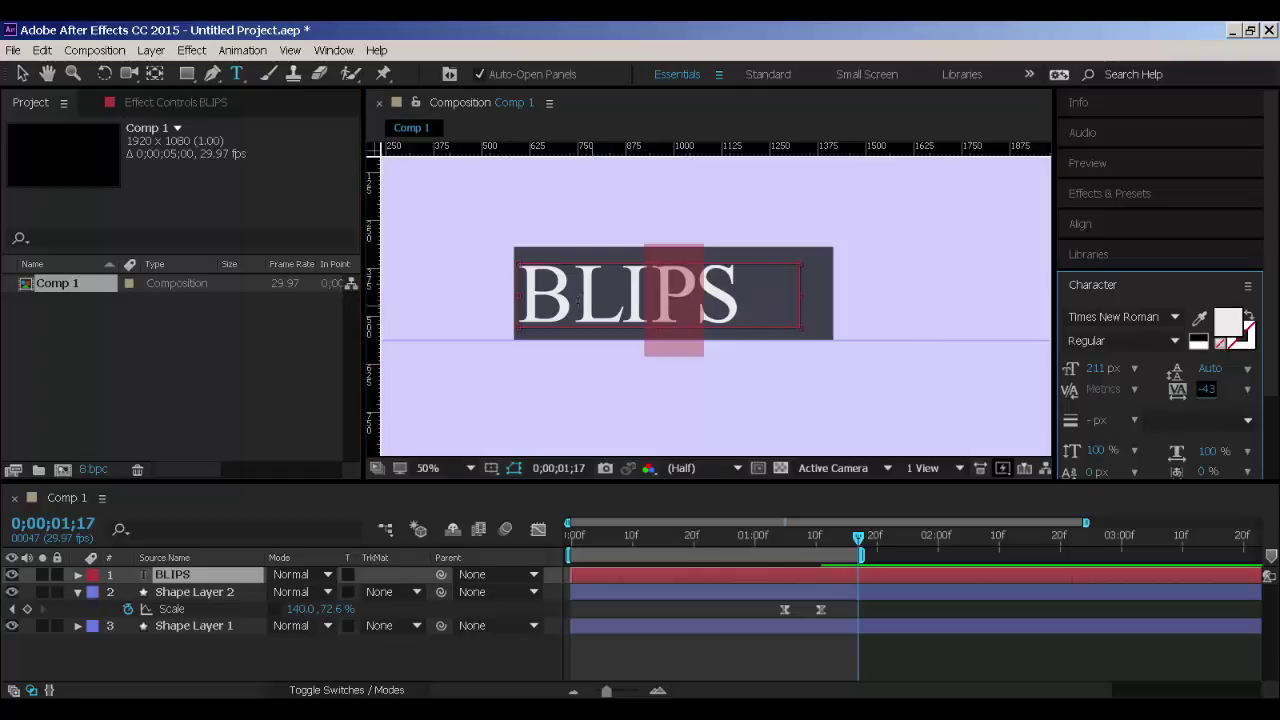
drag(449, 300, 578, 300)
drag(1200, 396, 1145, 394)
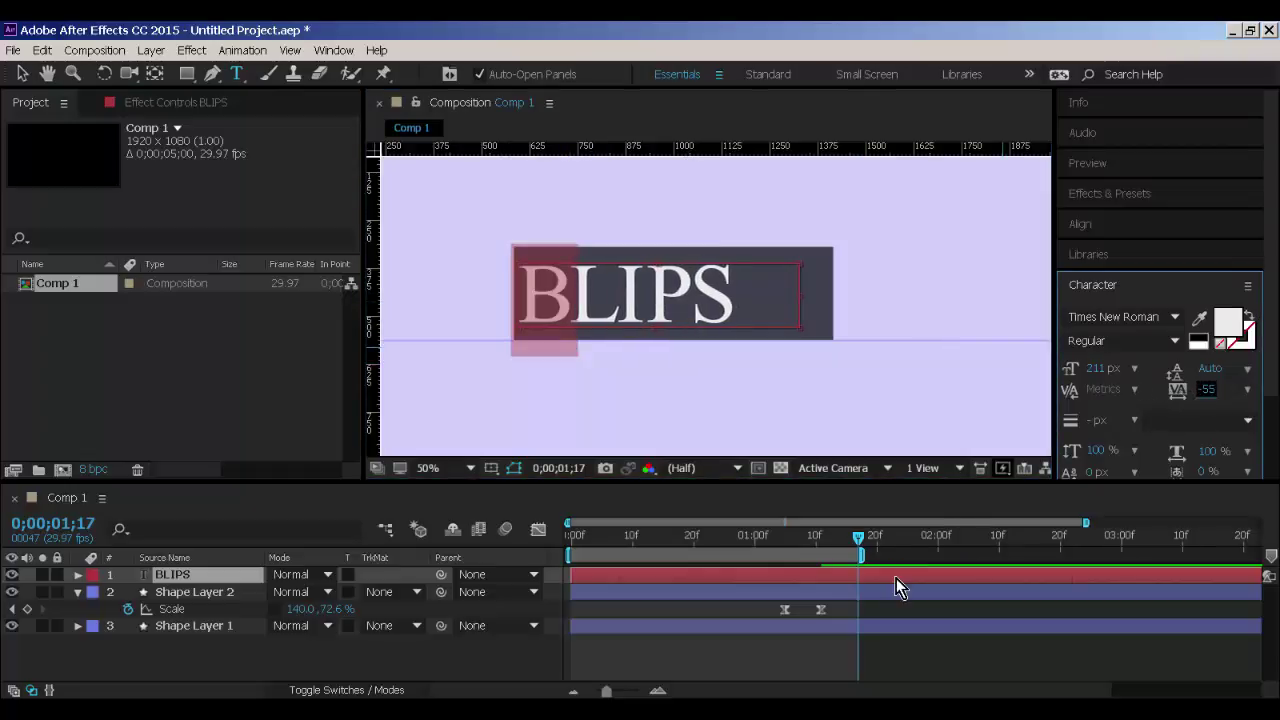
click(921, 654)
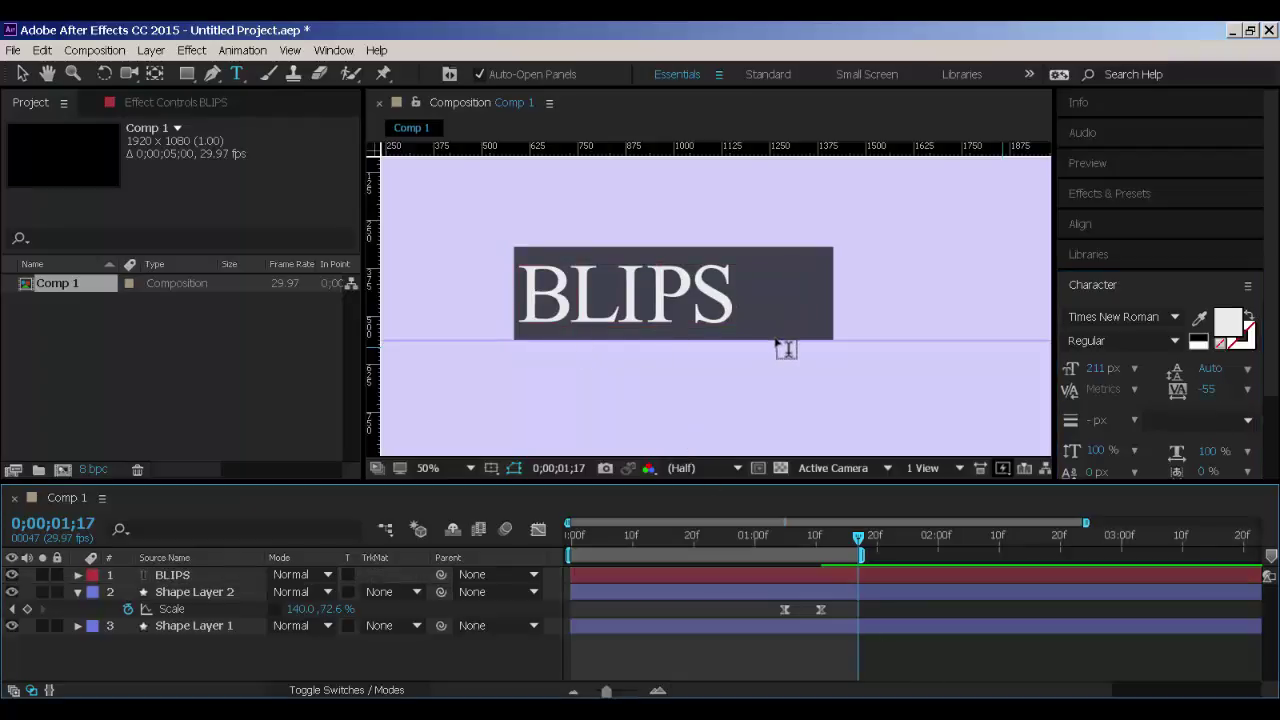
Change the fill color of the BLIPS text layer to pure white.
click(22, 73)
click(583, 280)
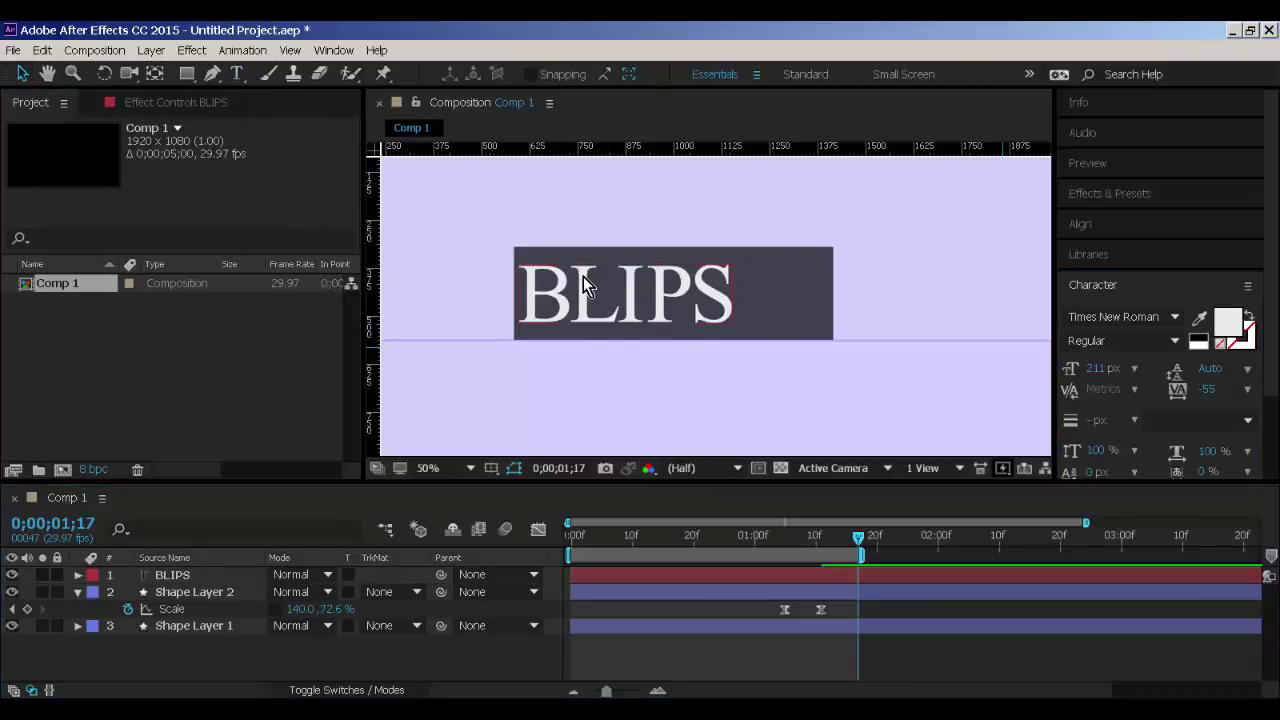
click(223, 577)
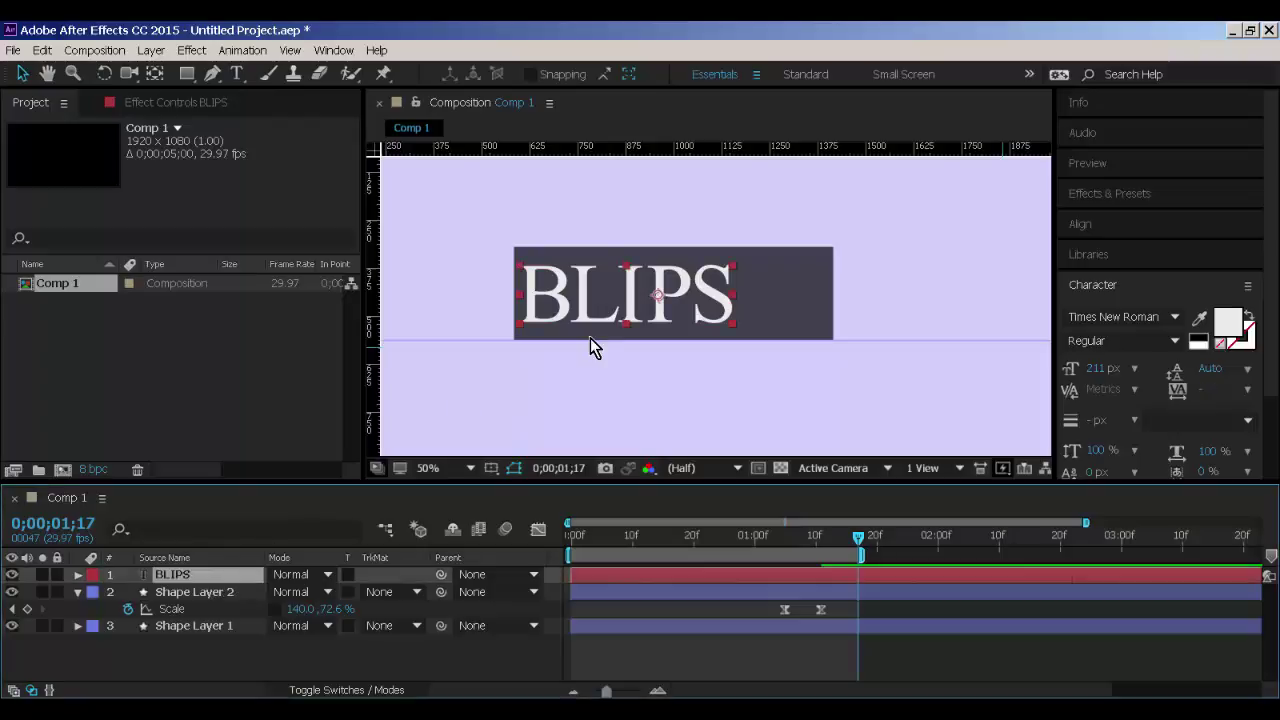
click(1241, 325)
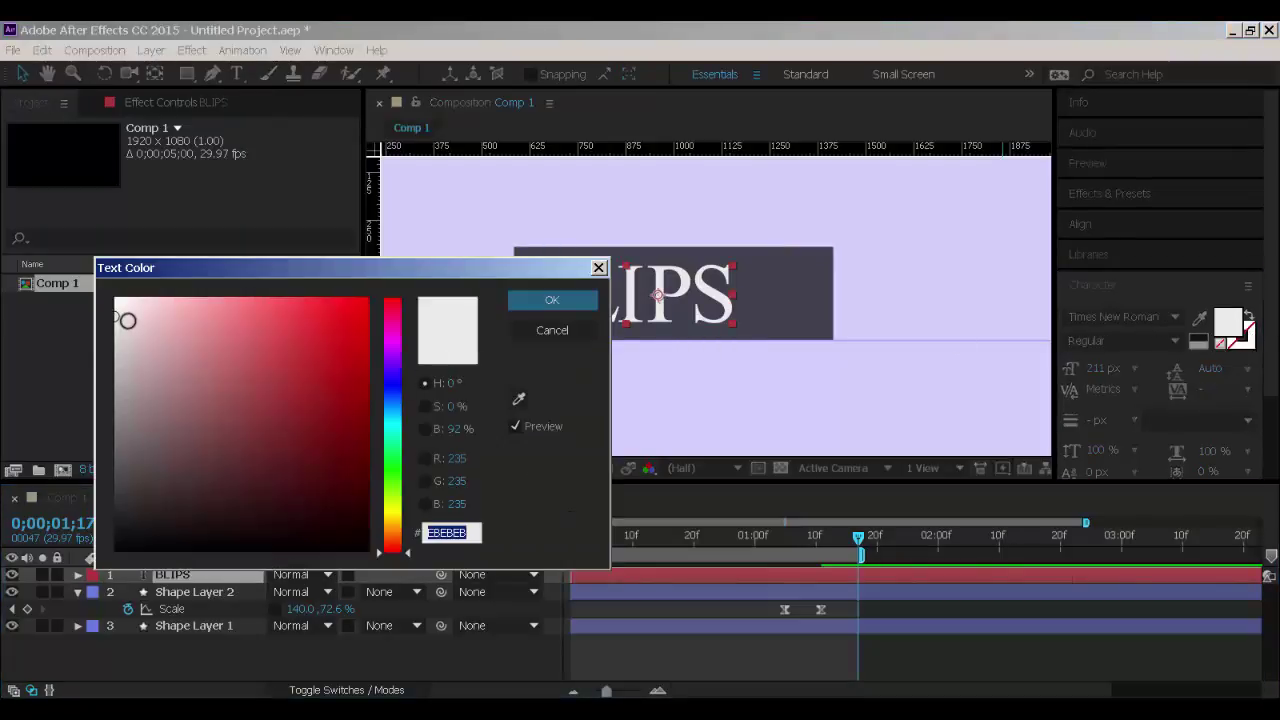
drag(117, 316, 114, 298)
click(552, 300)
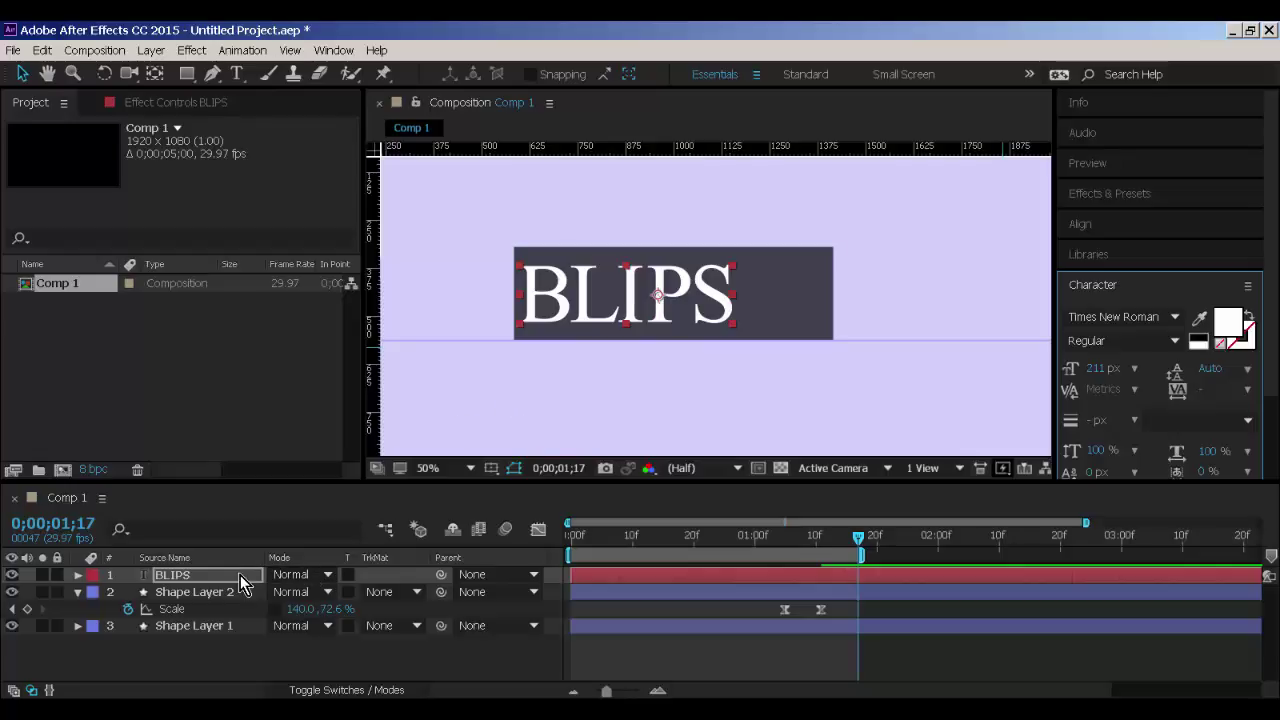
Reveal the Position property of the BLIPS layer and make the layer start at 0;00;01;14.
key(p)
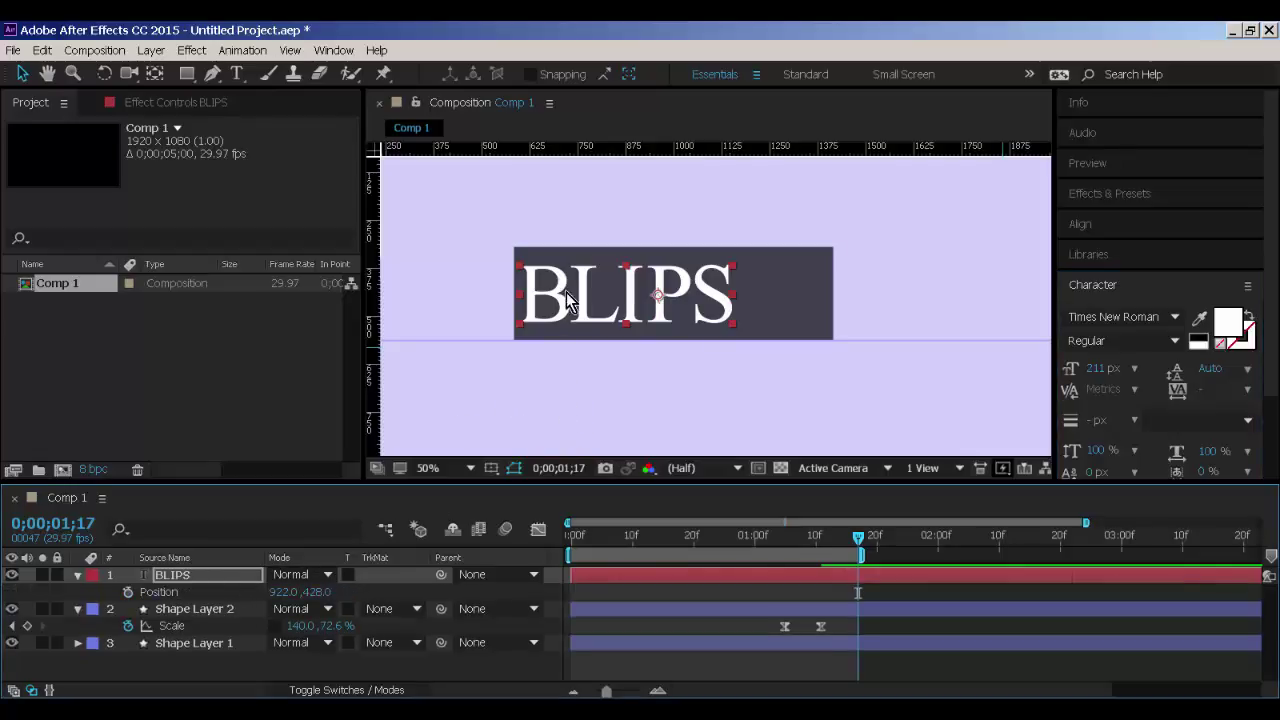
mouse_move(825, 538)
mouse_down()
mouse_move(737, 550)
mouse_move(838, 555)
mouse_up()
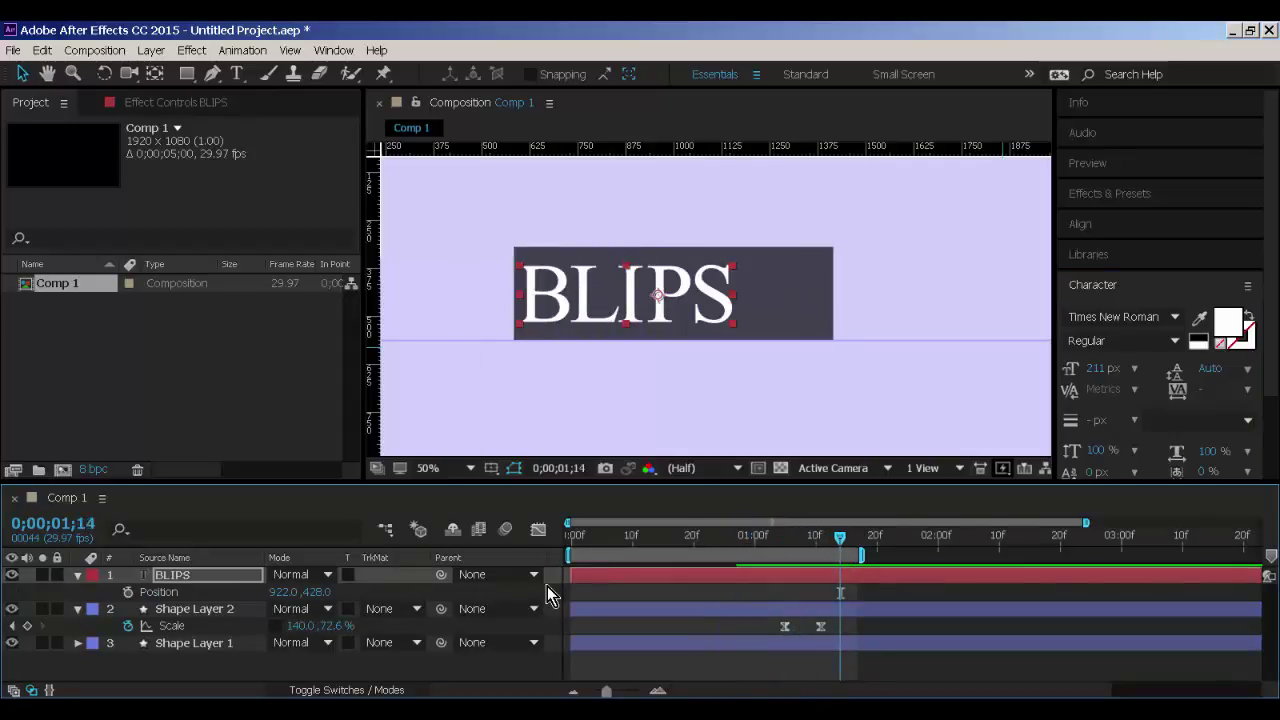
drag(616, 574, 879, 569)
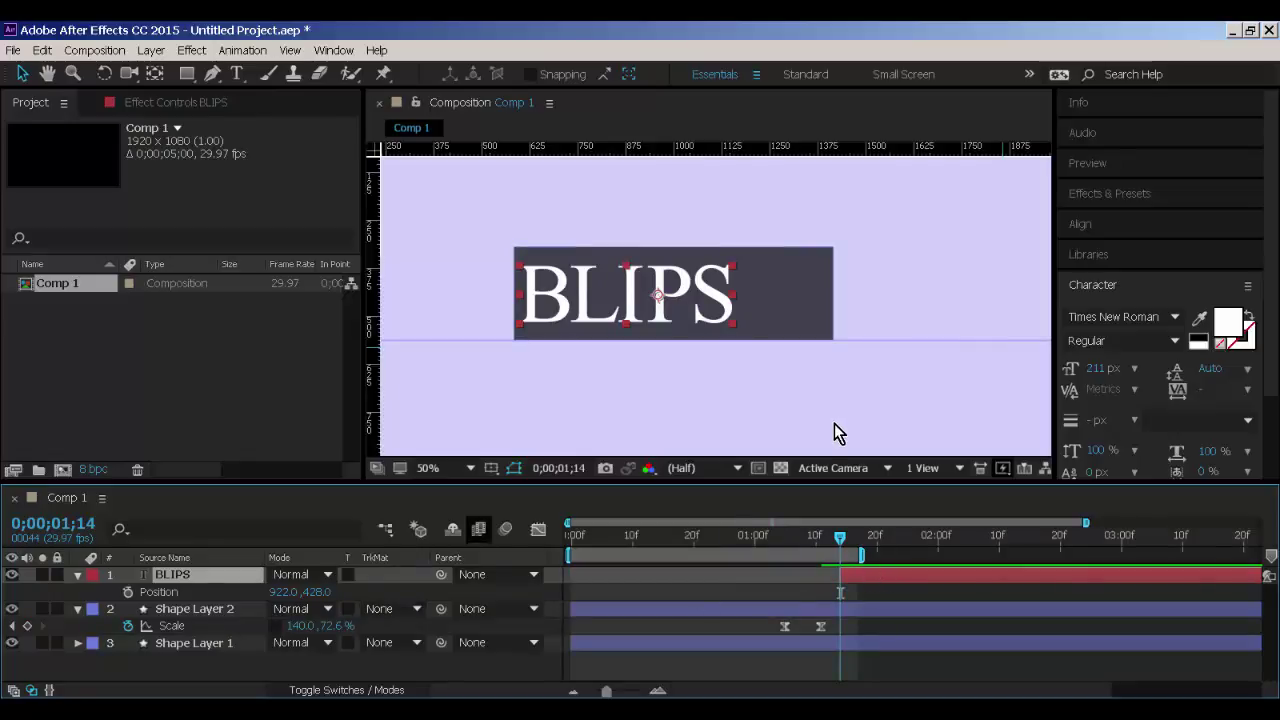
Move the BLIPS text straight down below the dark rectangle and center guide, to Position 922.0, 626.3.
drag(686, 347, 686, 398)
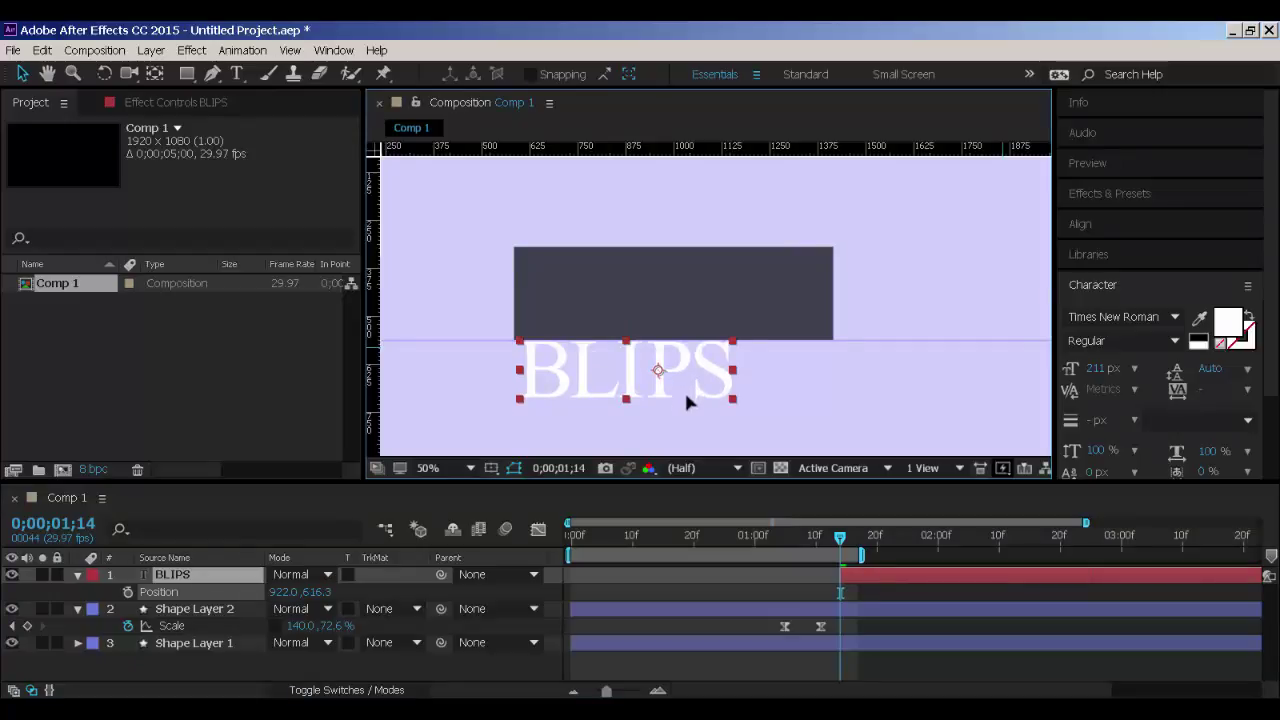
key(Return)
key(shift+Down)
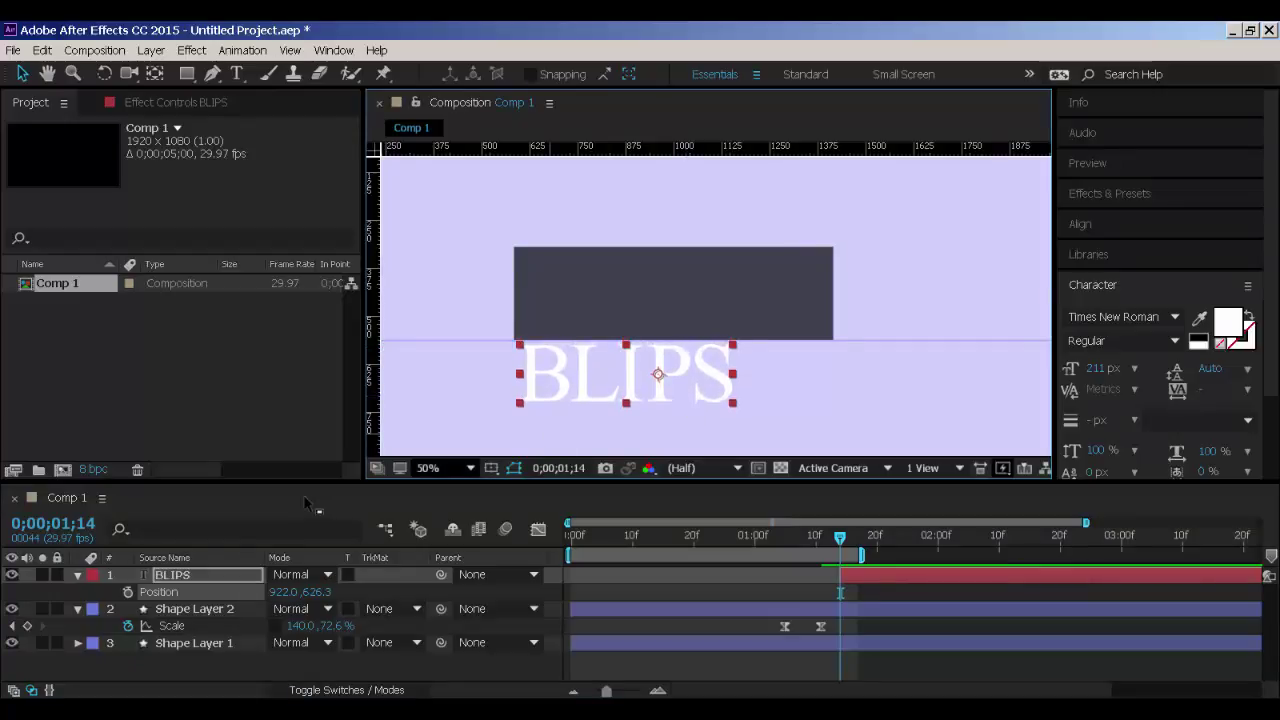
Keyframe the BLIPS Position starting at 0;00;01;14, extend the work area past two seconds, and raise the text to 922.0, 470.2 at 0;00;01;20.
click(128, 591)
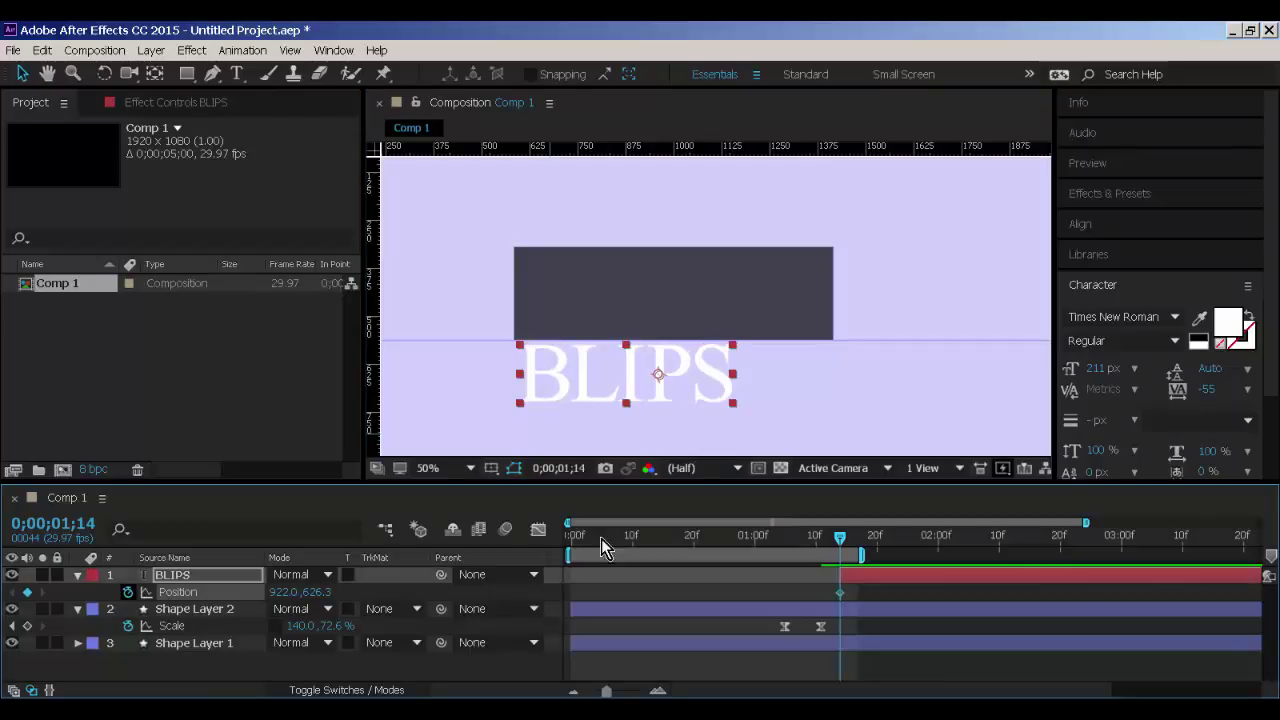
drag(861, 555, 952, 555)
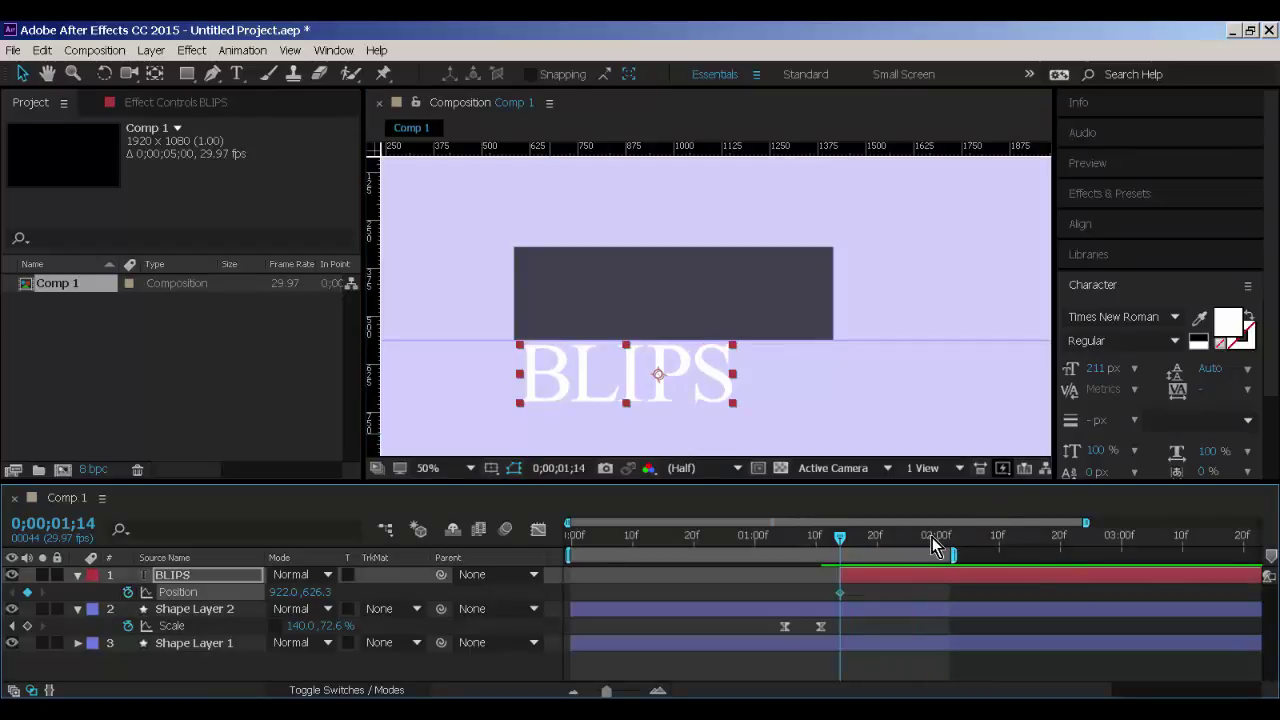
drag(840, 545, 876, 545)
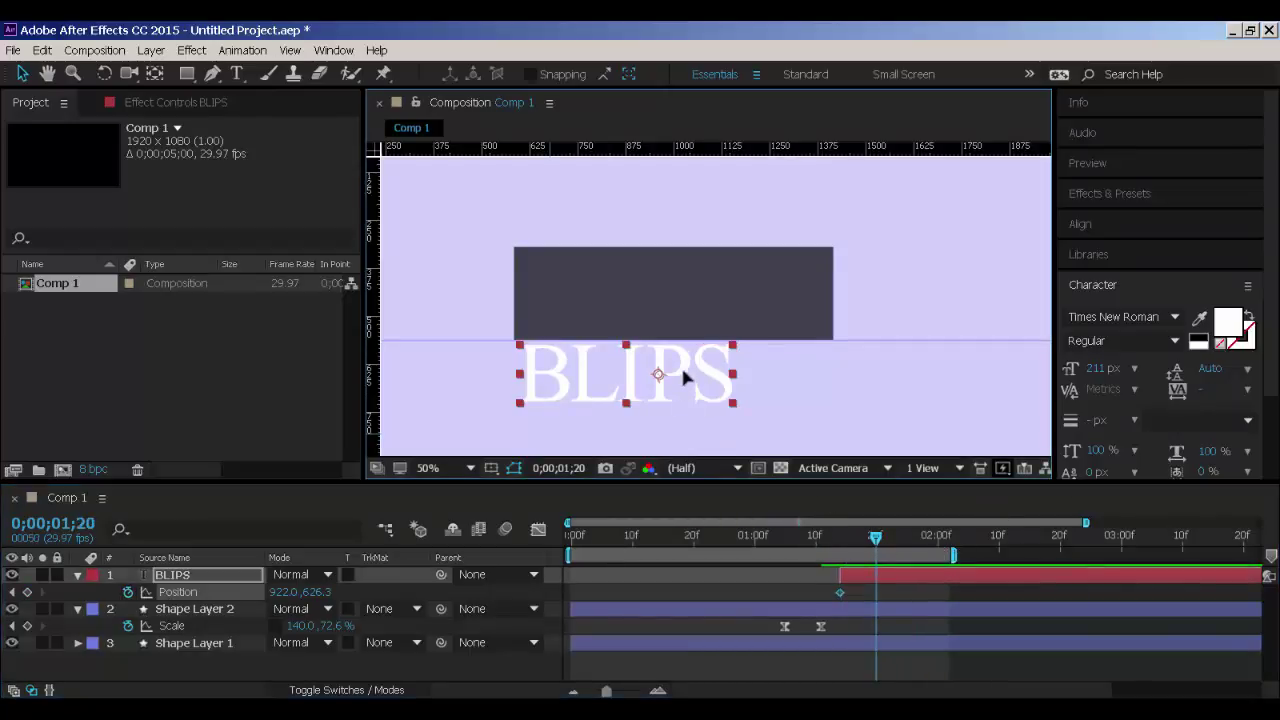
drag(686, 394, 692, 316)
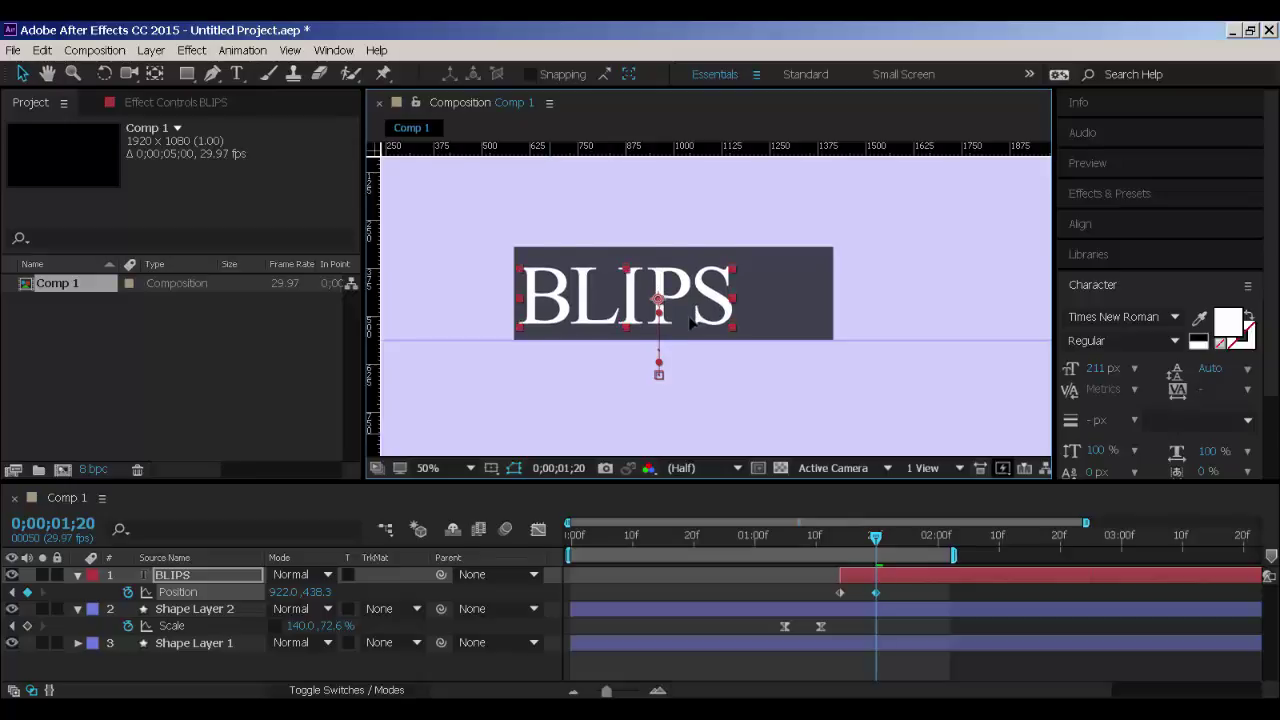
key(ctrl+z)
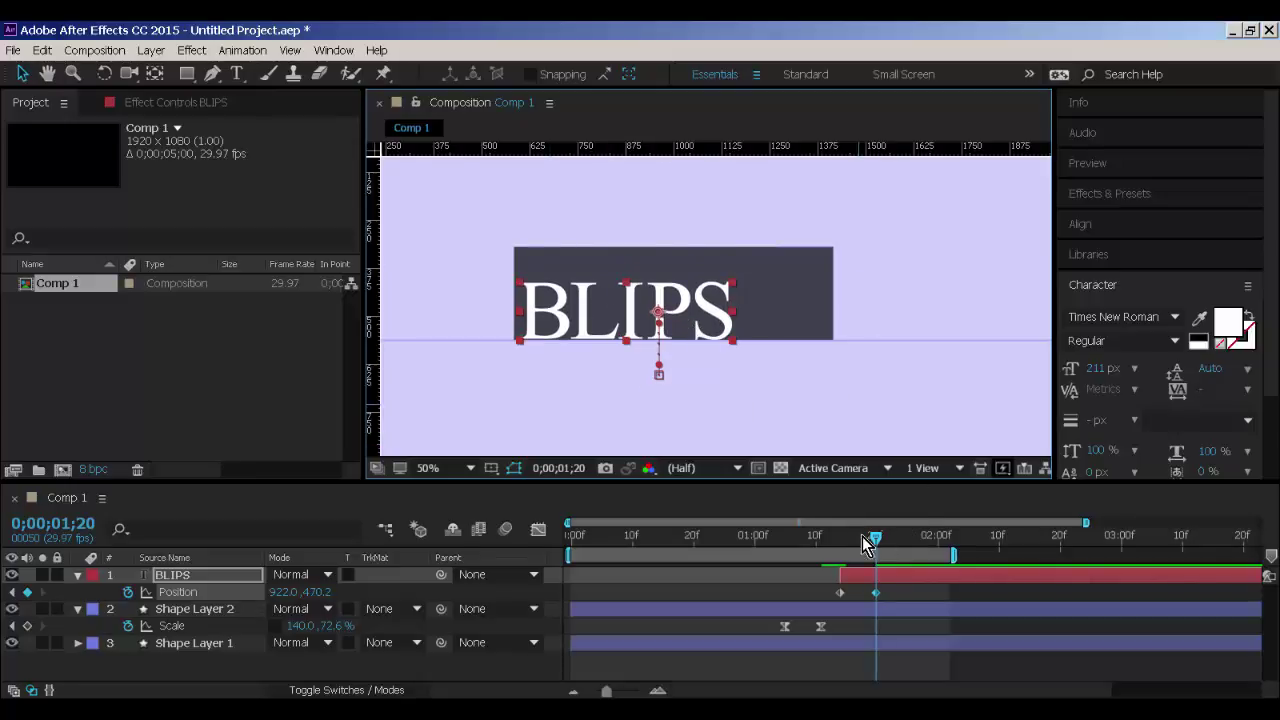
drag(866, 545, 763, 547)
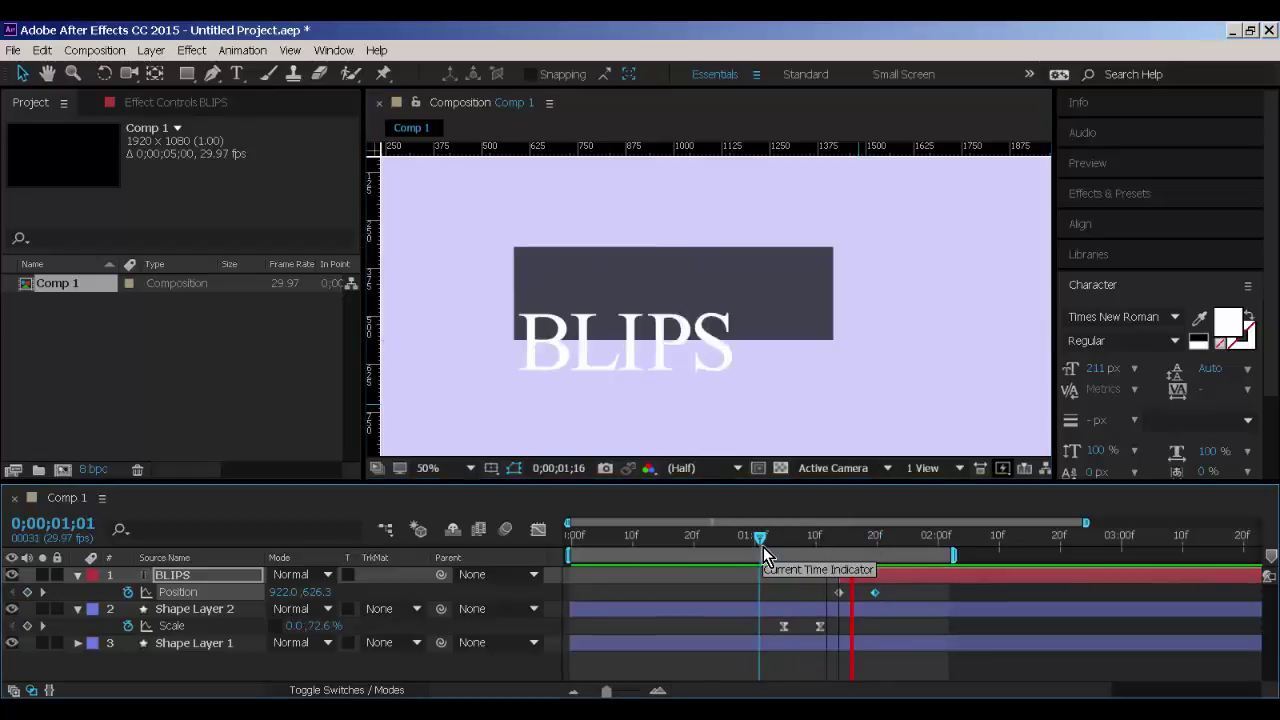
key(space)
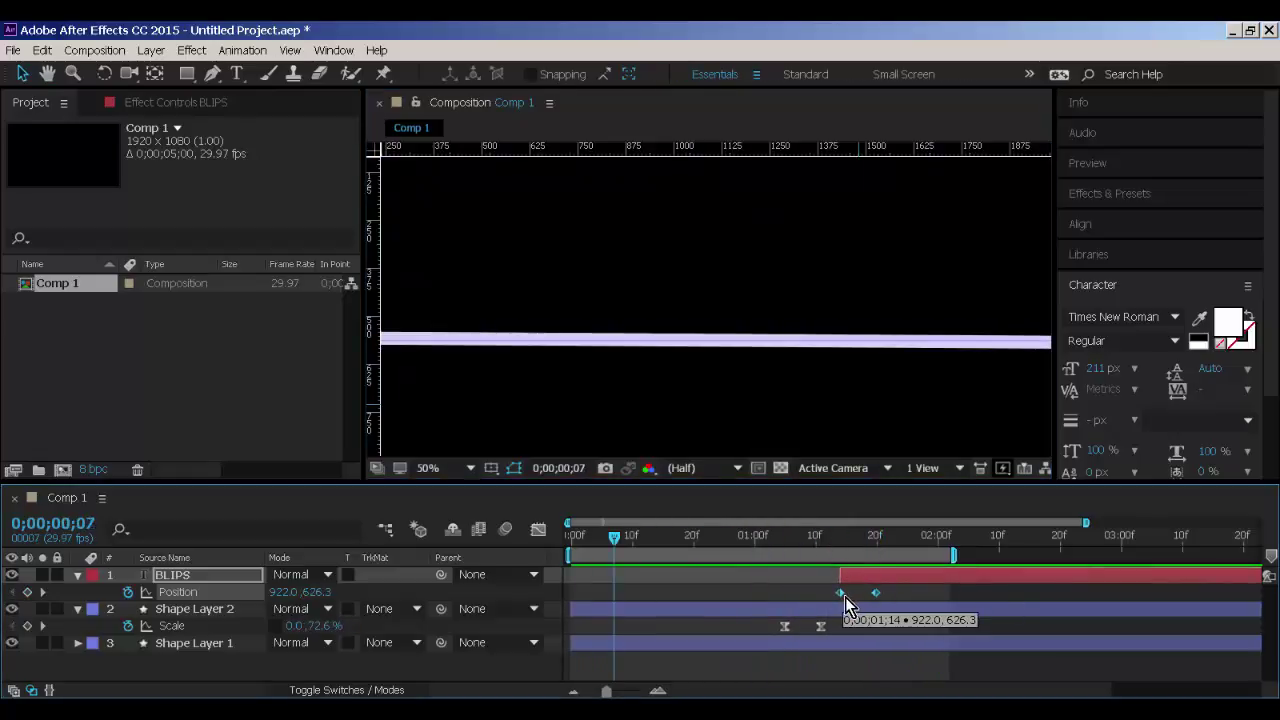
Apply Easy Ease to both BLIPS Position keyframes and shape their speed curve to peak late, near 0;00;01;19.
right_click(838, 594)
mouse_move(876, 588)
click(732, 614)
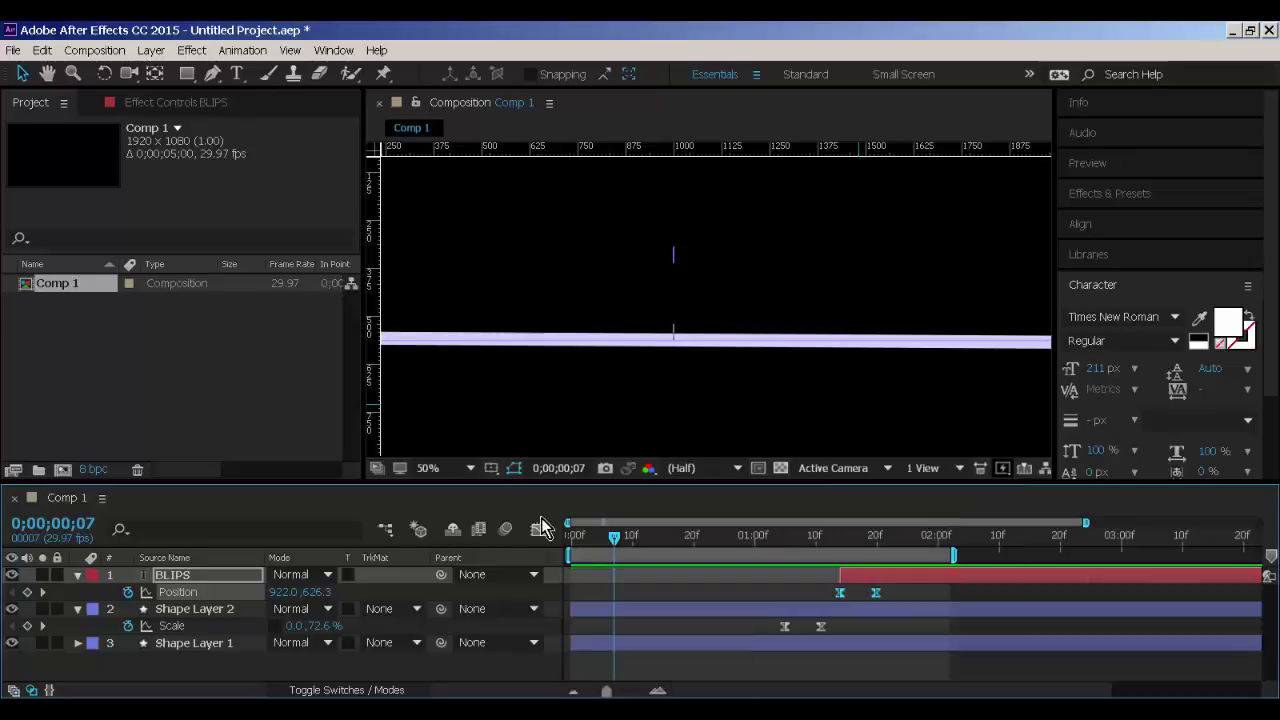
click(538, 529)
drag(785, 632, 930, 652)
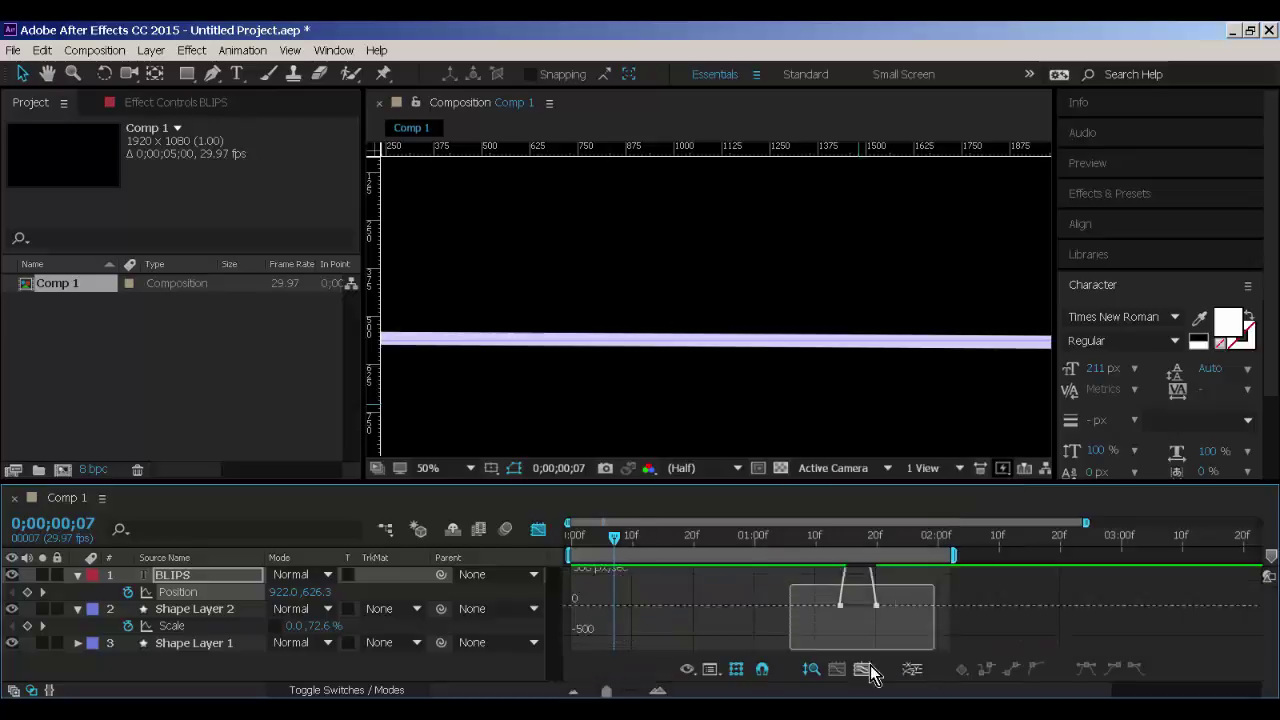
click(862, 668)
drag(812, 637, 912, 641)
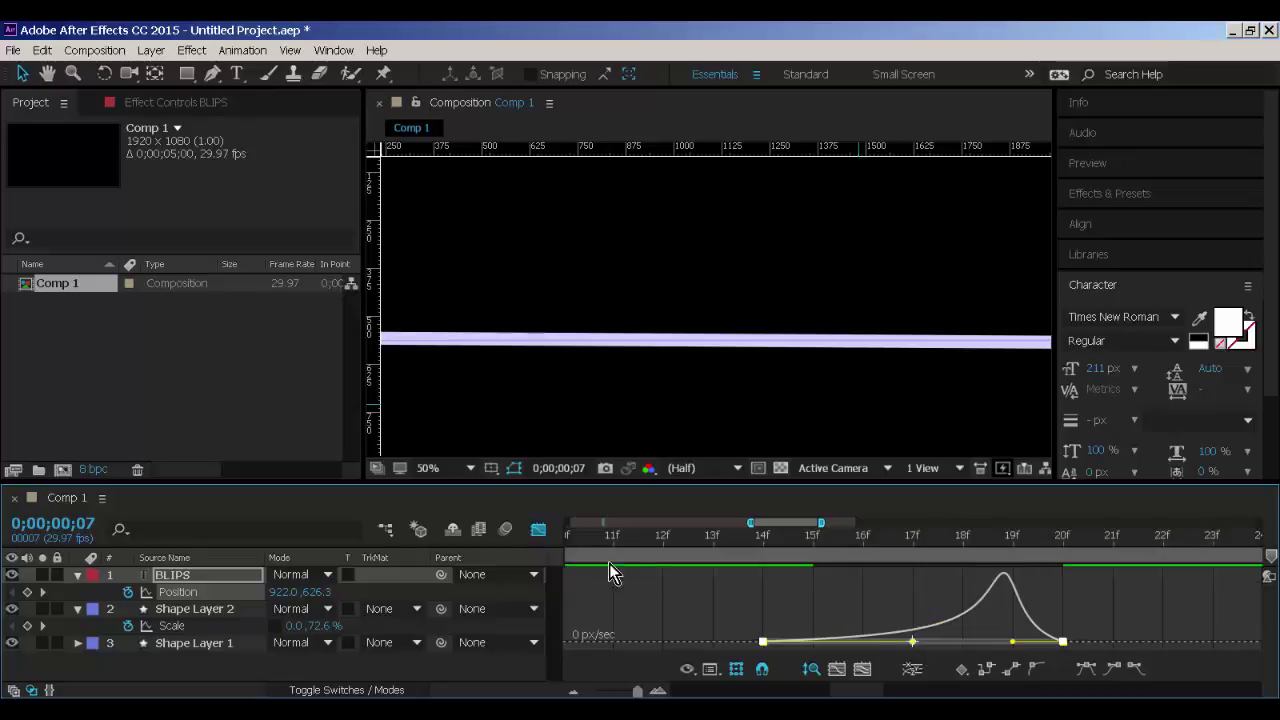
click(538, 529)
key(space)
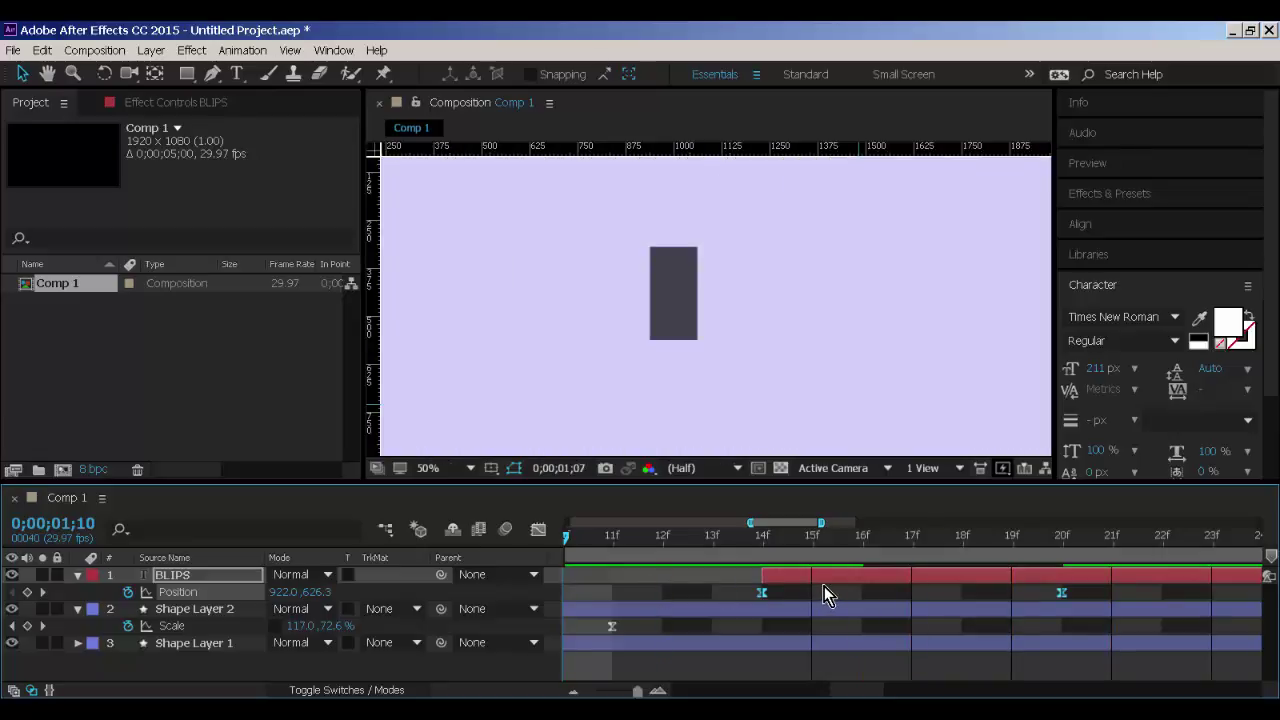
key(space)
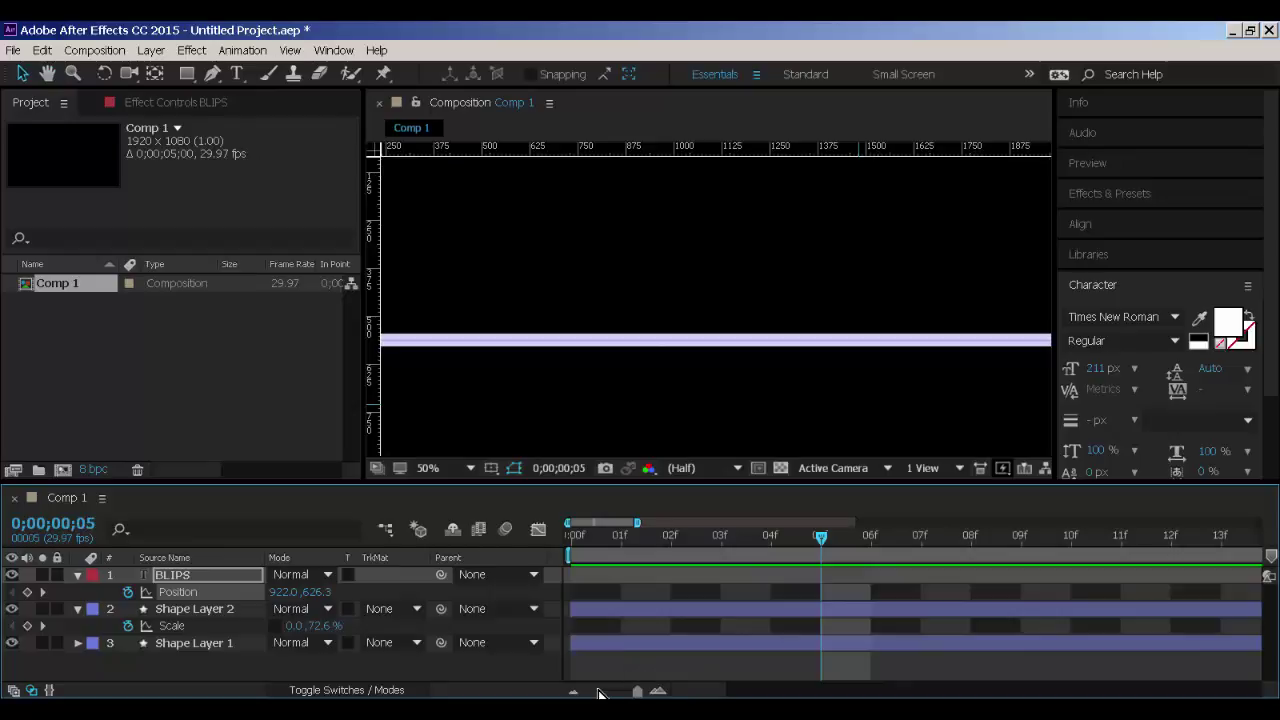
Duplicate Shape Layer 2 with the time at 0;00;01;20 and place the copy above the BLIPS layer.
drag(637, 690, 594, 690)
click(540, 531)
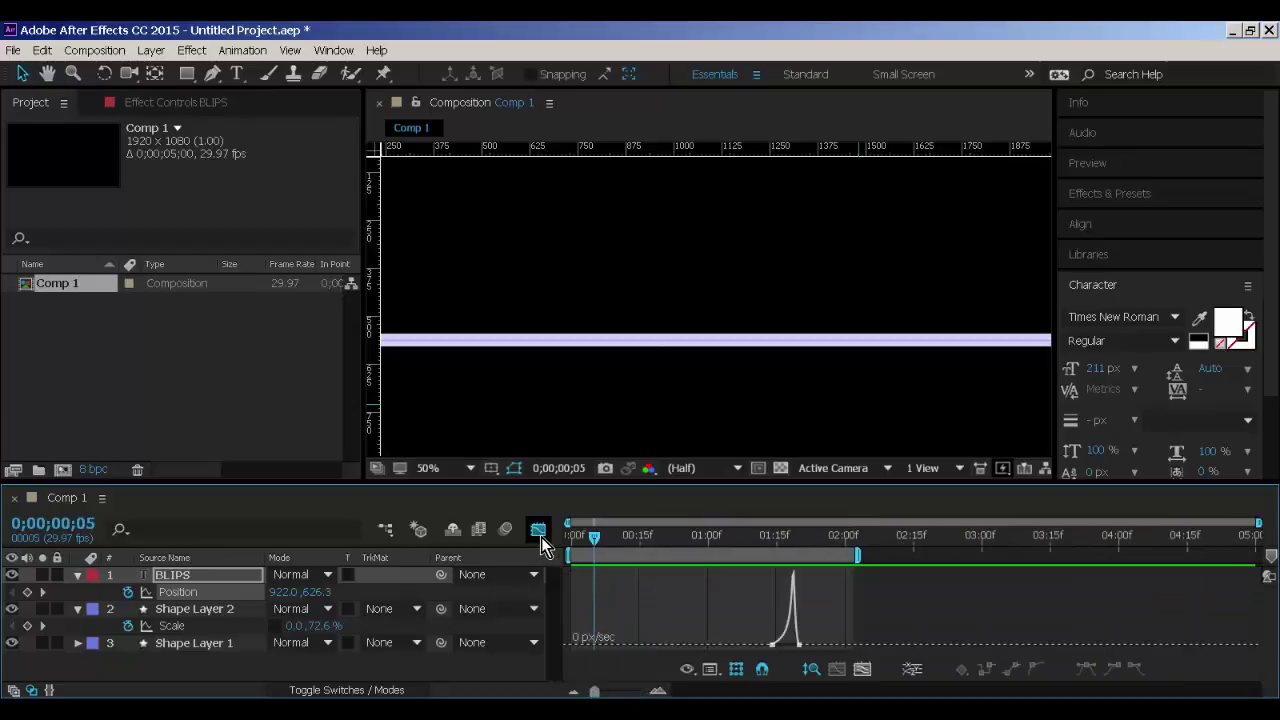
click(540, 531)
drag(763, 539, 797, 539)
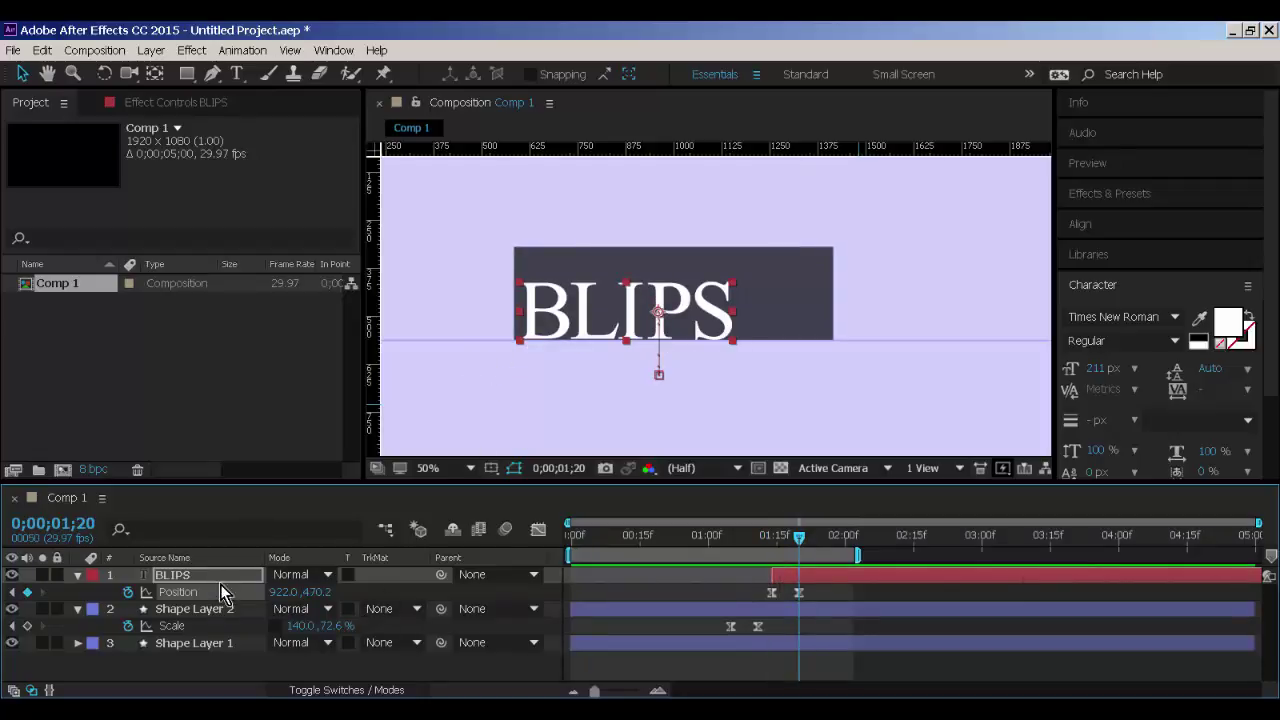
click(219, 612)
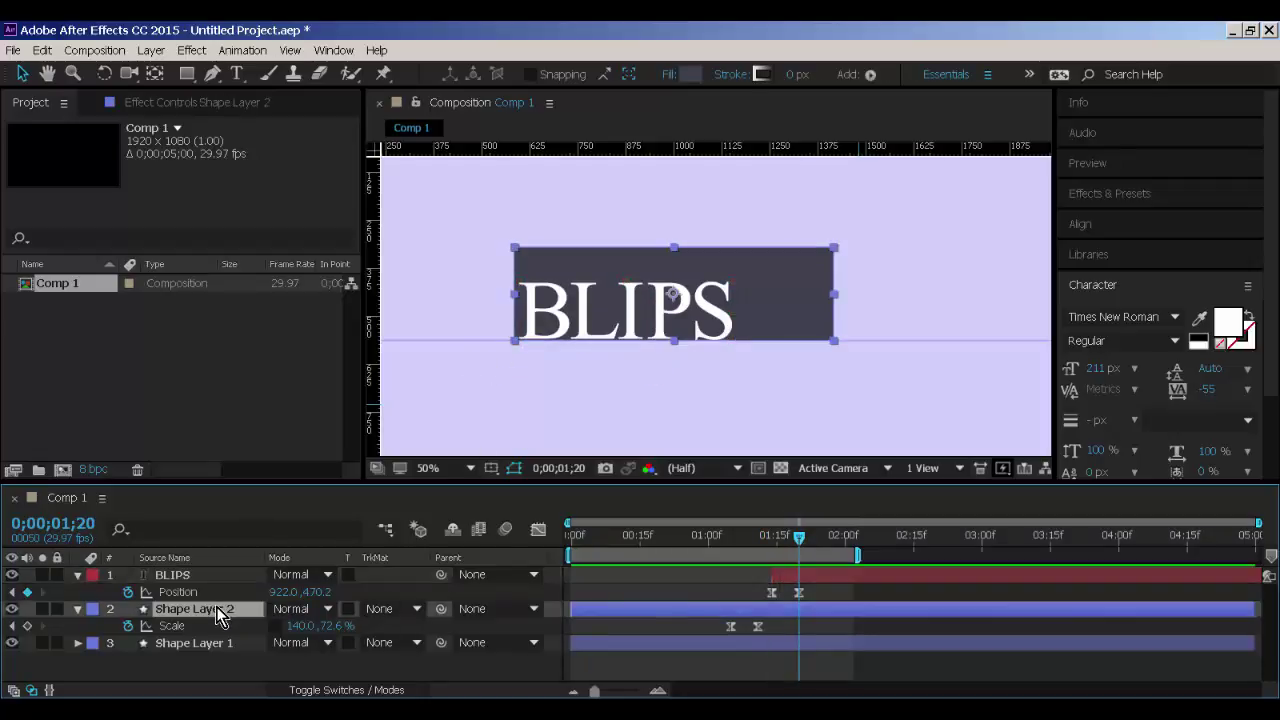
click(217, 579)
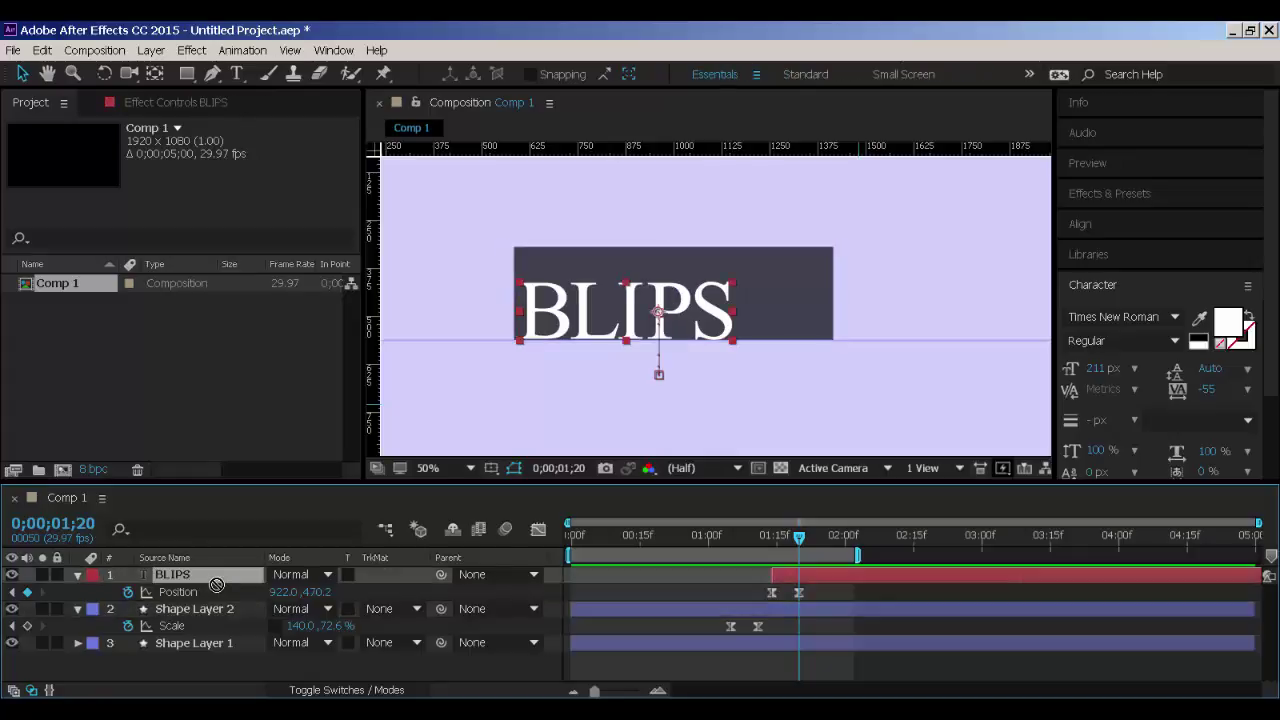
click(214, 612)
key(ctrl+d)
drag(214, 610, 249, 536)
ctrl+click(265, 592)
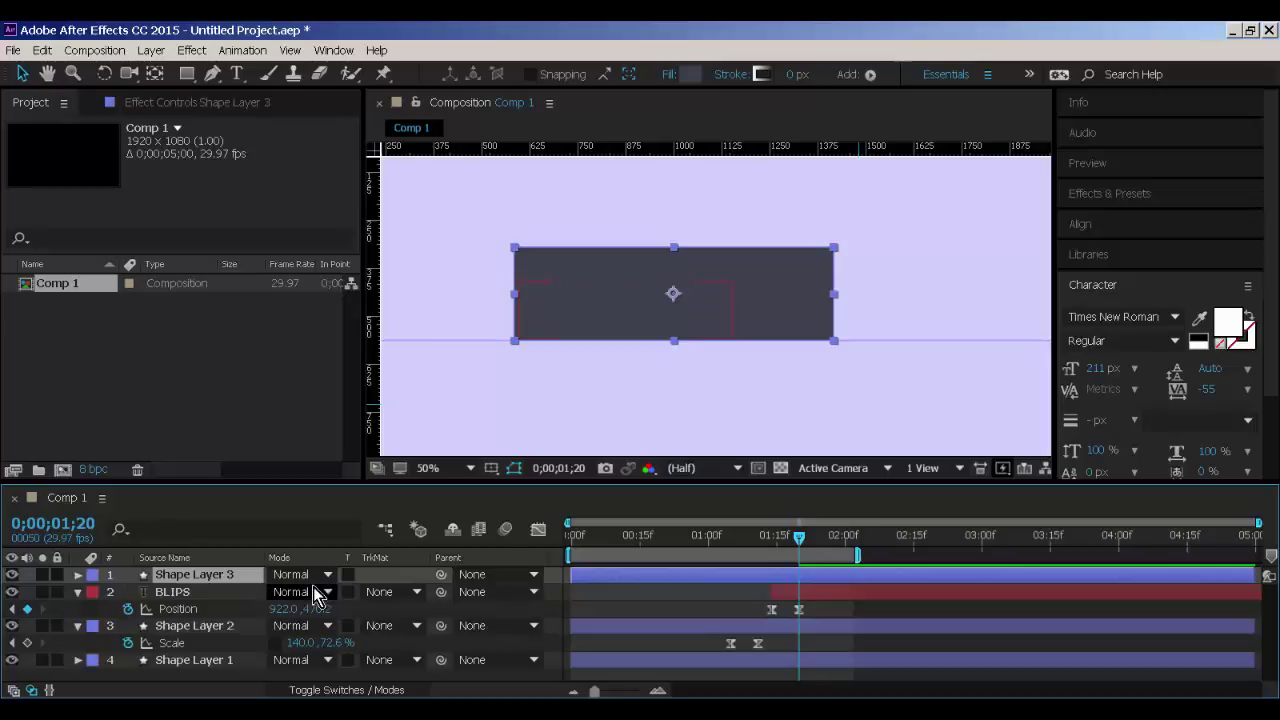
Set the track matte of the BLIPS layer to Alpha Matte "Shape Layer 3" and scrub through the text reveal.
click(377, 594)
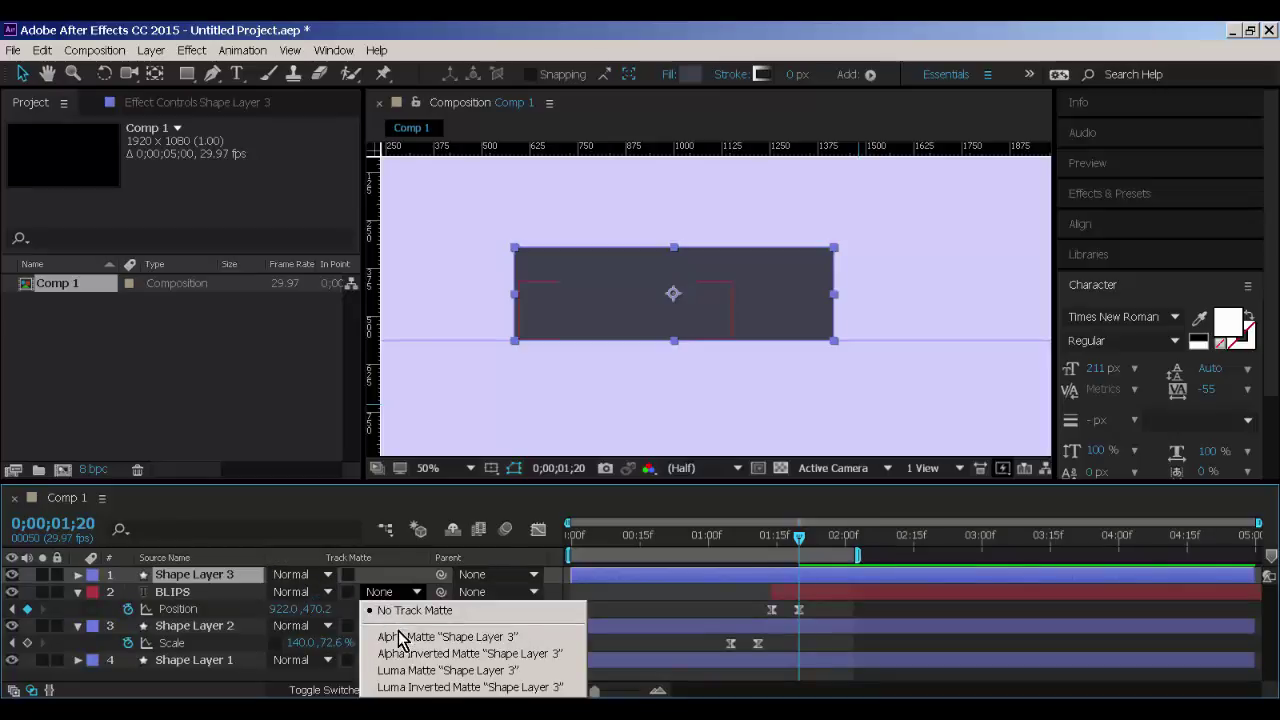
click(405, 636)
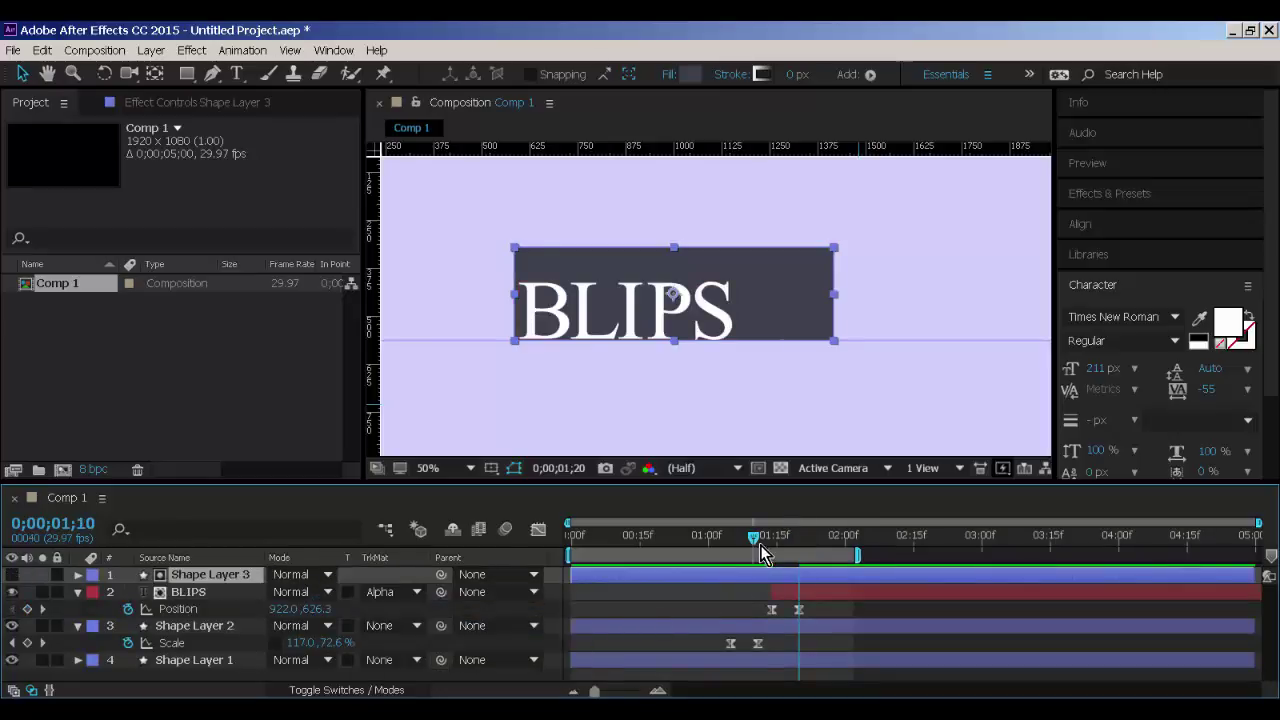
drag(760, 555, 814, 544)
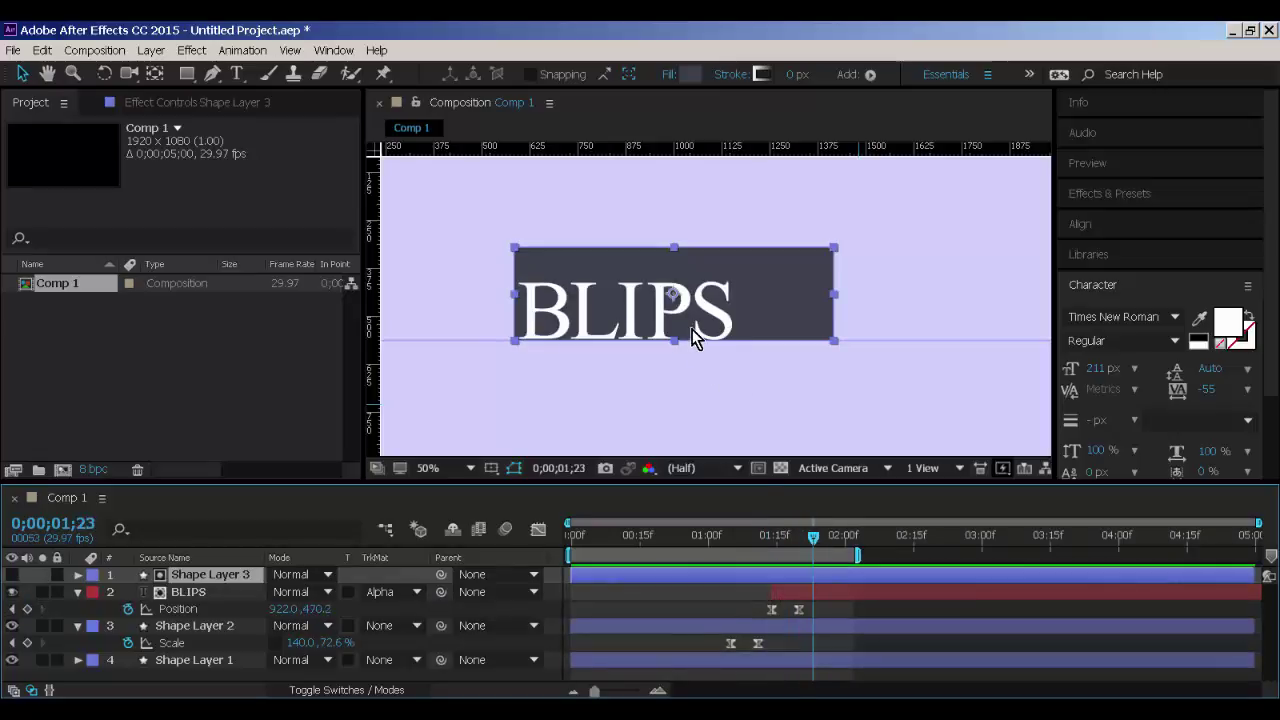
Test the matte by shifting Shape Layer 3 and the BLIPS text up off their places, undoing each move.
drag(692, 329, 664, 283)
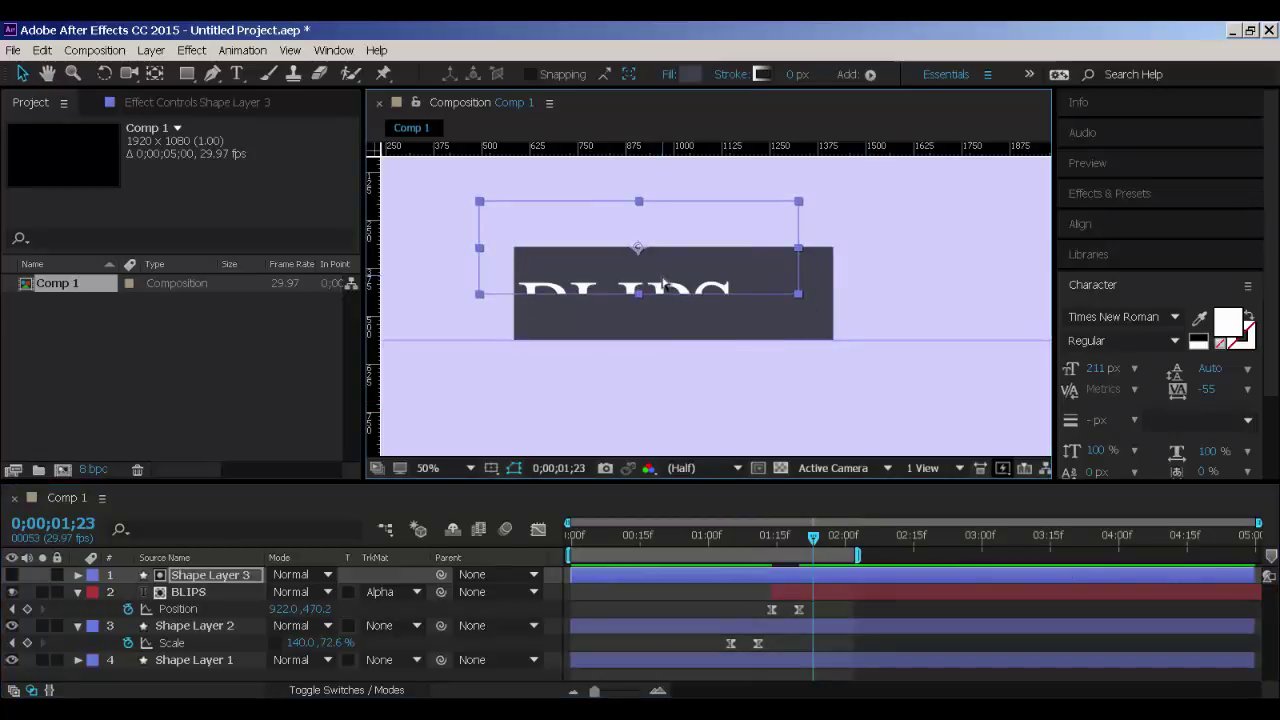
key(ctrl+z)
click(220, 603)
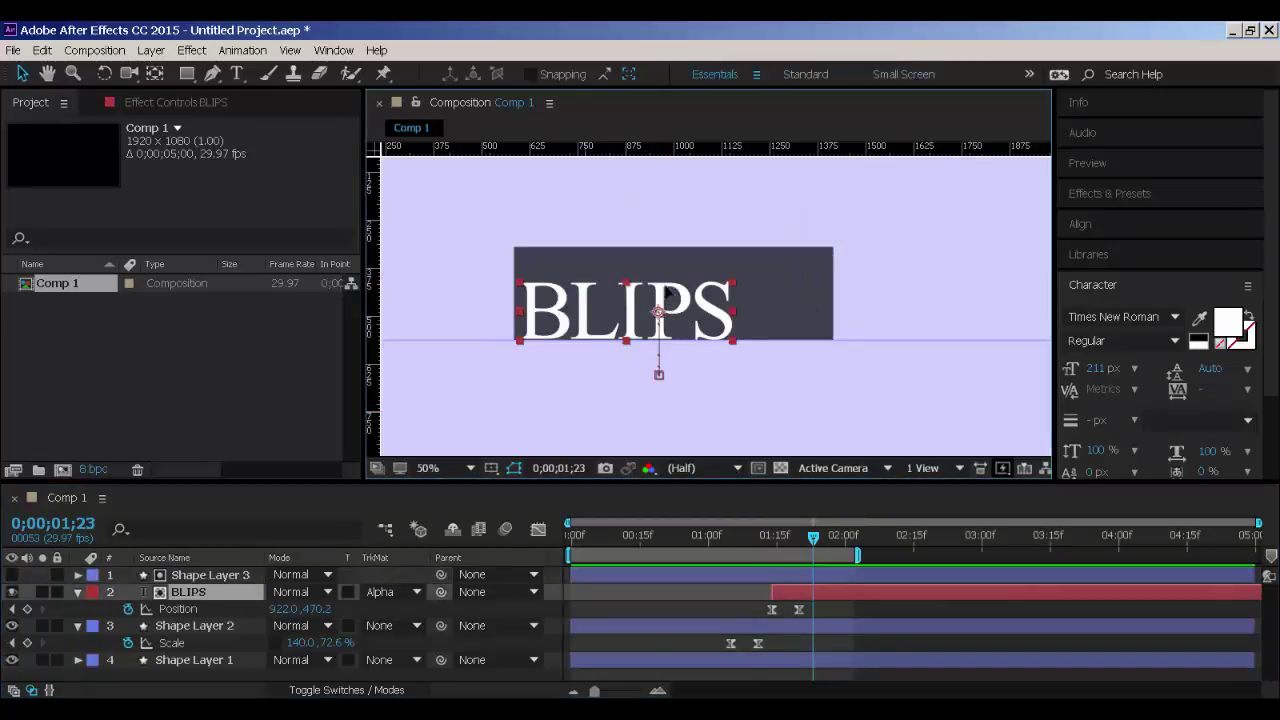
drag(577, 298, 545, 225)
key(ctrl+z)
Delay the second BLIPS Position keyframe to just after 0;00;01;23 and preview the slower reveal.
drag(799, 608, 817, 609)
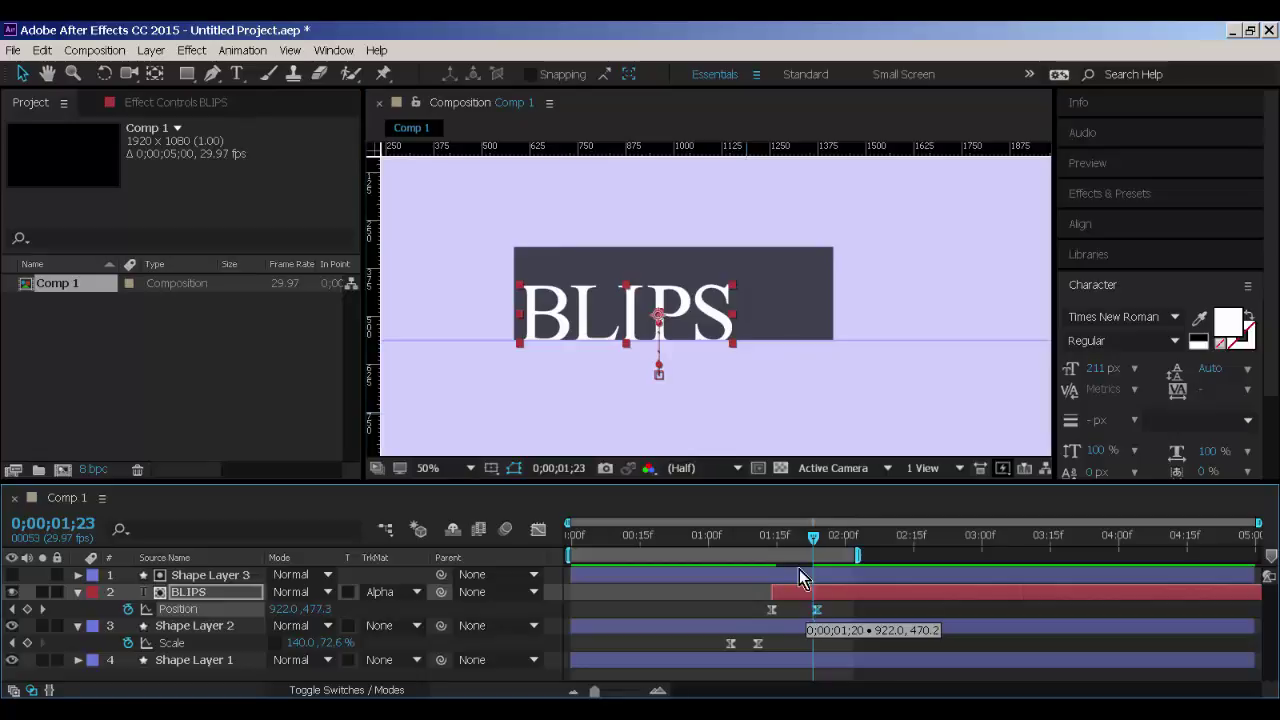
click(696, 541)
key(space)
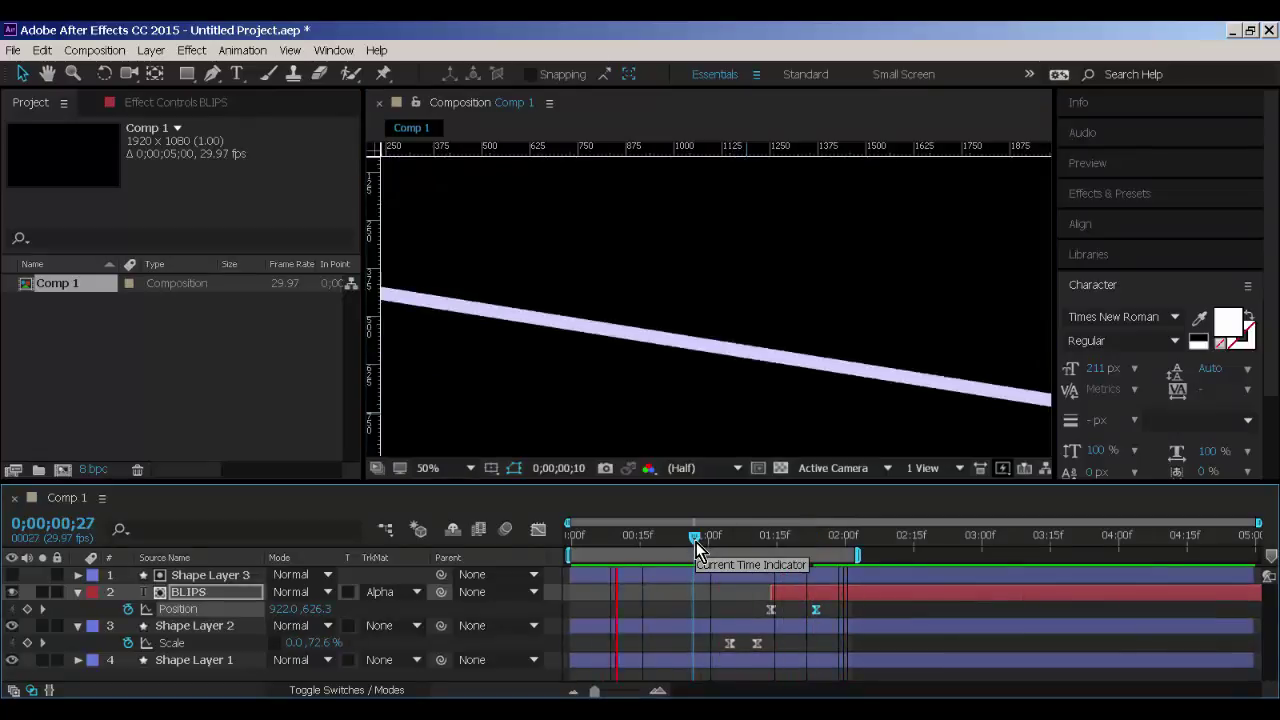
key(space)
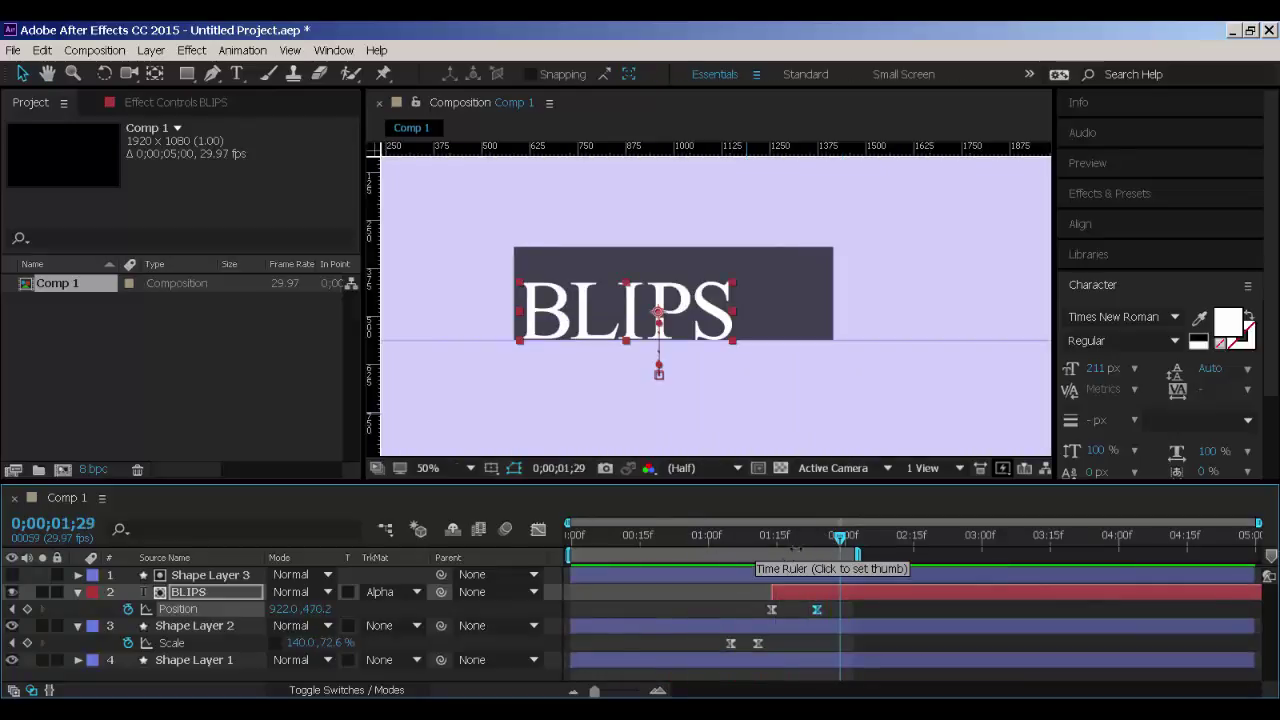
Duplicate the BLIPS layer and place the copy directly below Shape Layer 3, above the original text.
click(236, 592)
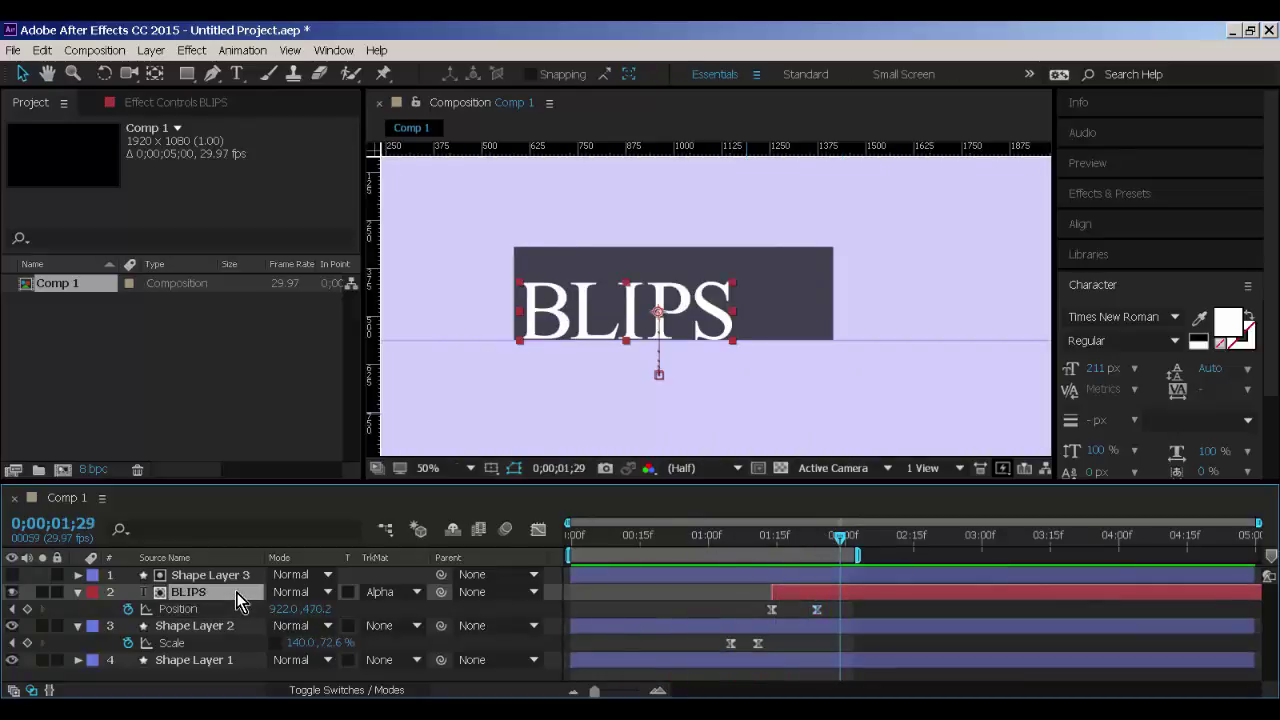
key(ctrl+d)
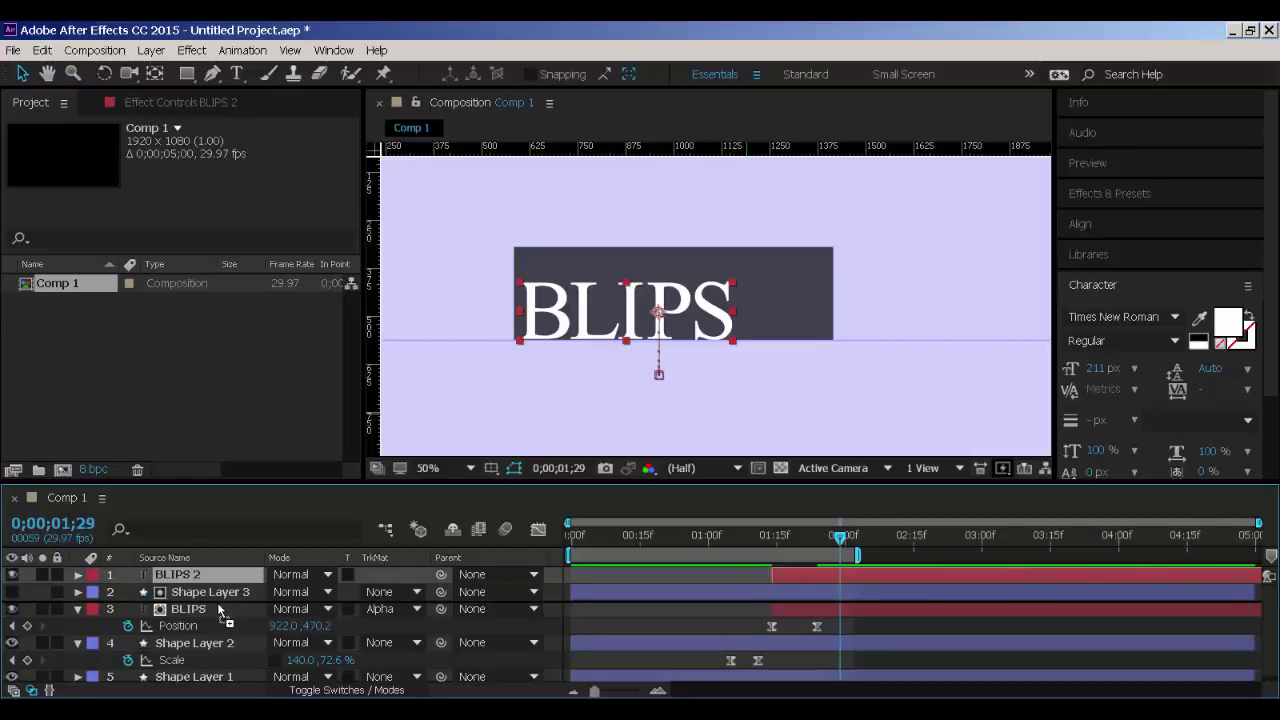
key(ctrl+bracketleft)
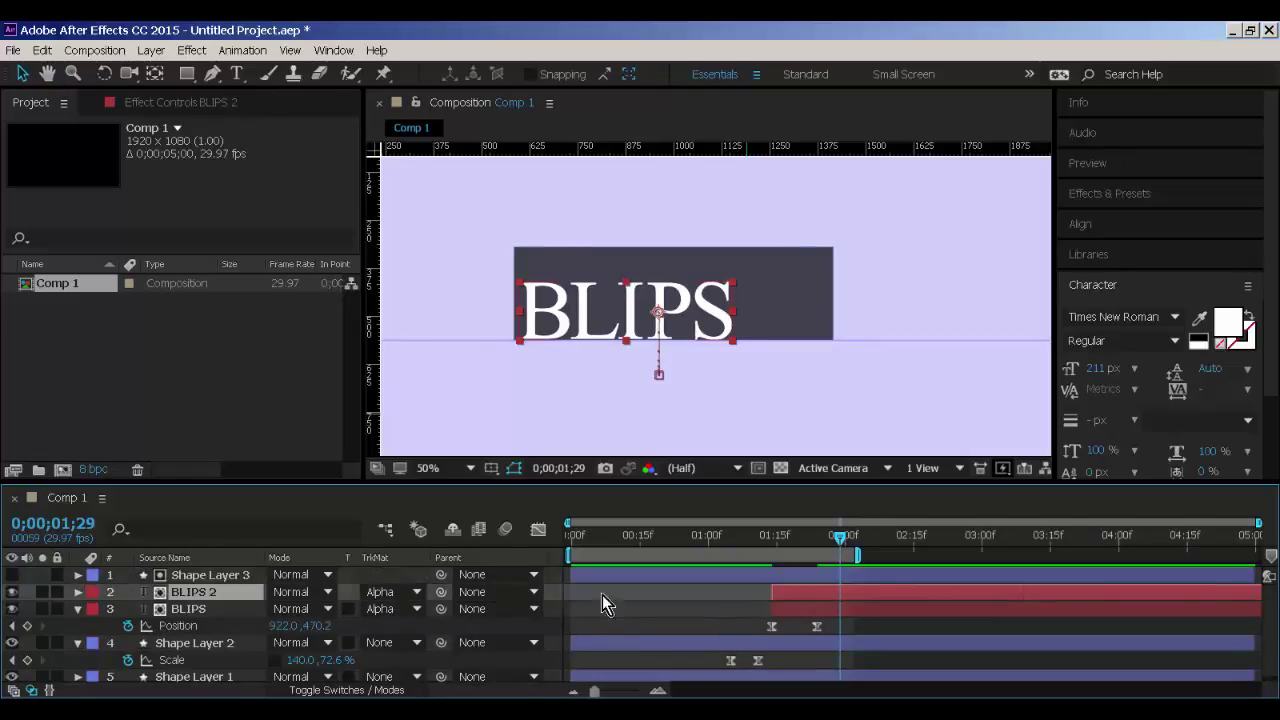
Time-reverse both Position keyframes of the BLIPS 2 layer and scrub through its motion up to 0;00;01;23.
key(p)
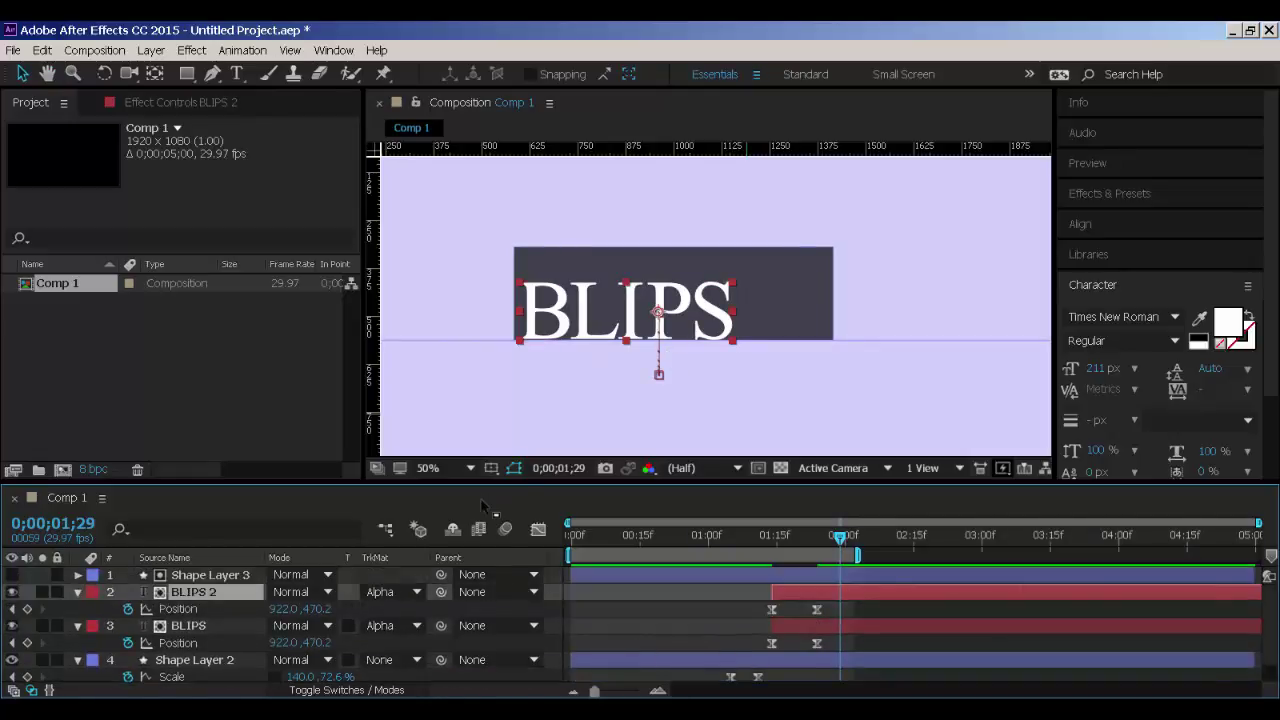
click(817, 609)
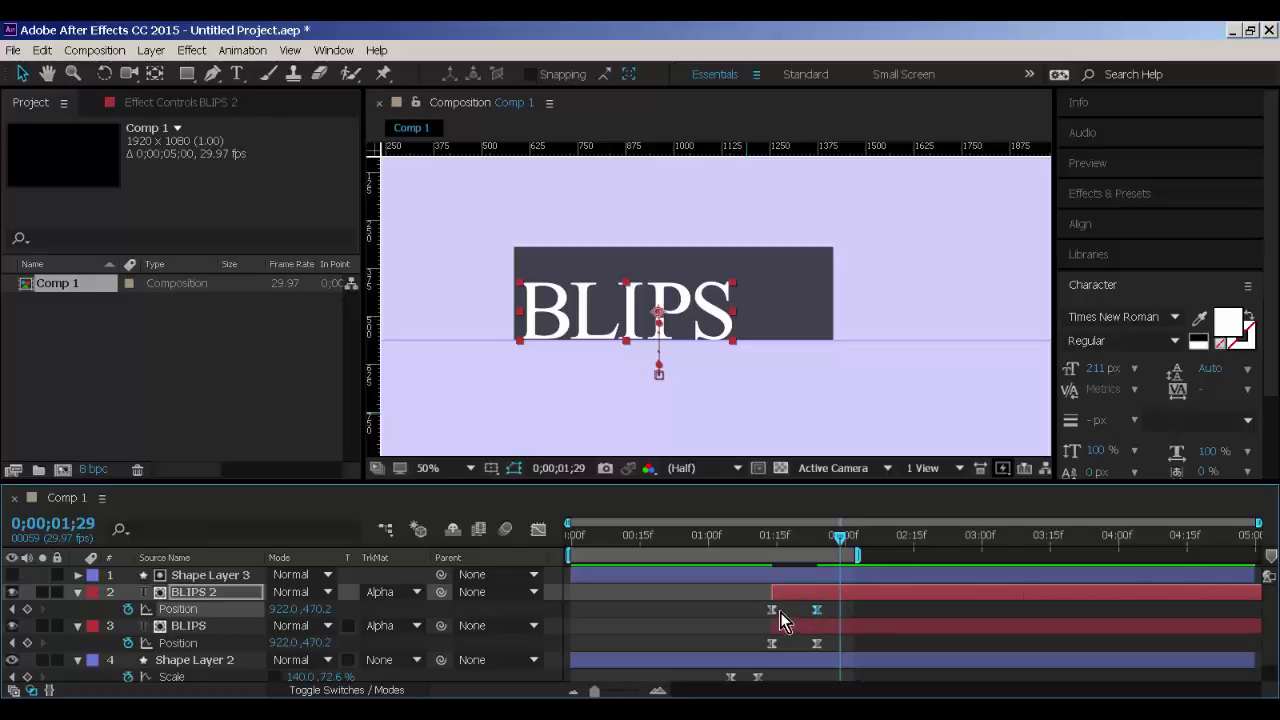
mouse_move(772, 620)
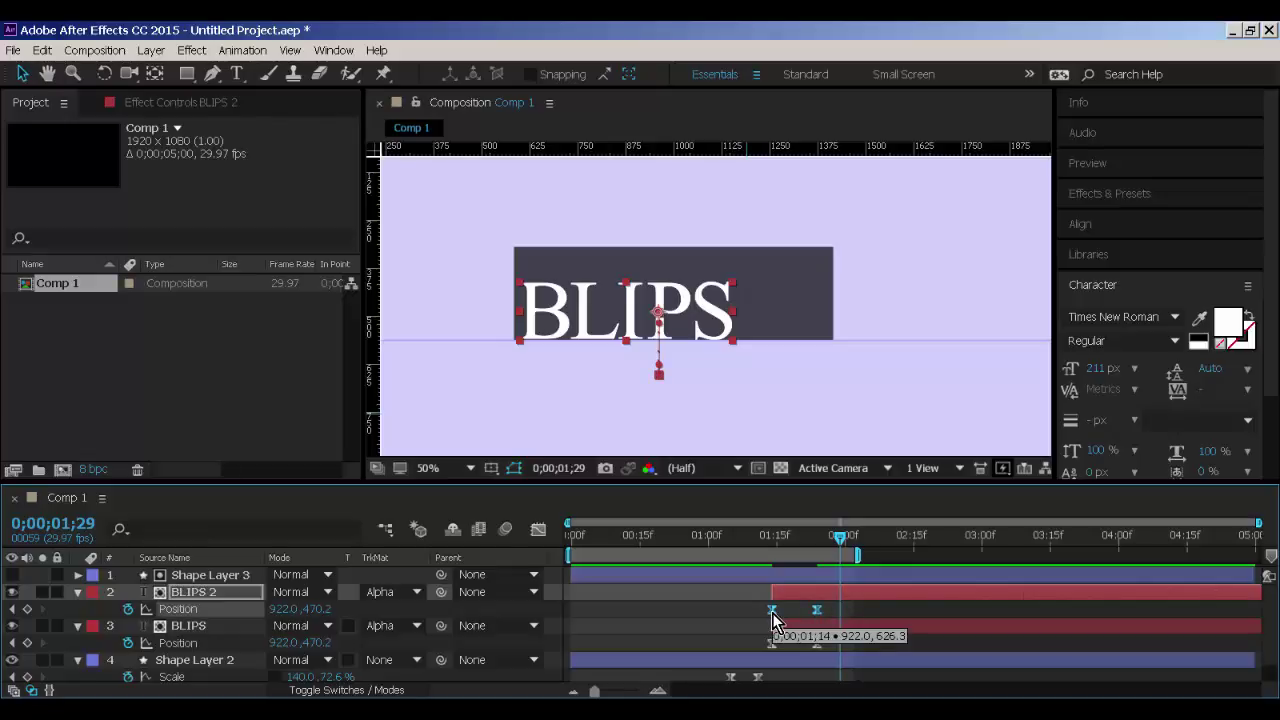
right_click(772, 610)
mouse_move(798, 604)
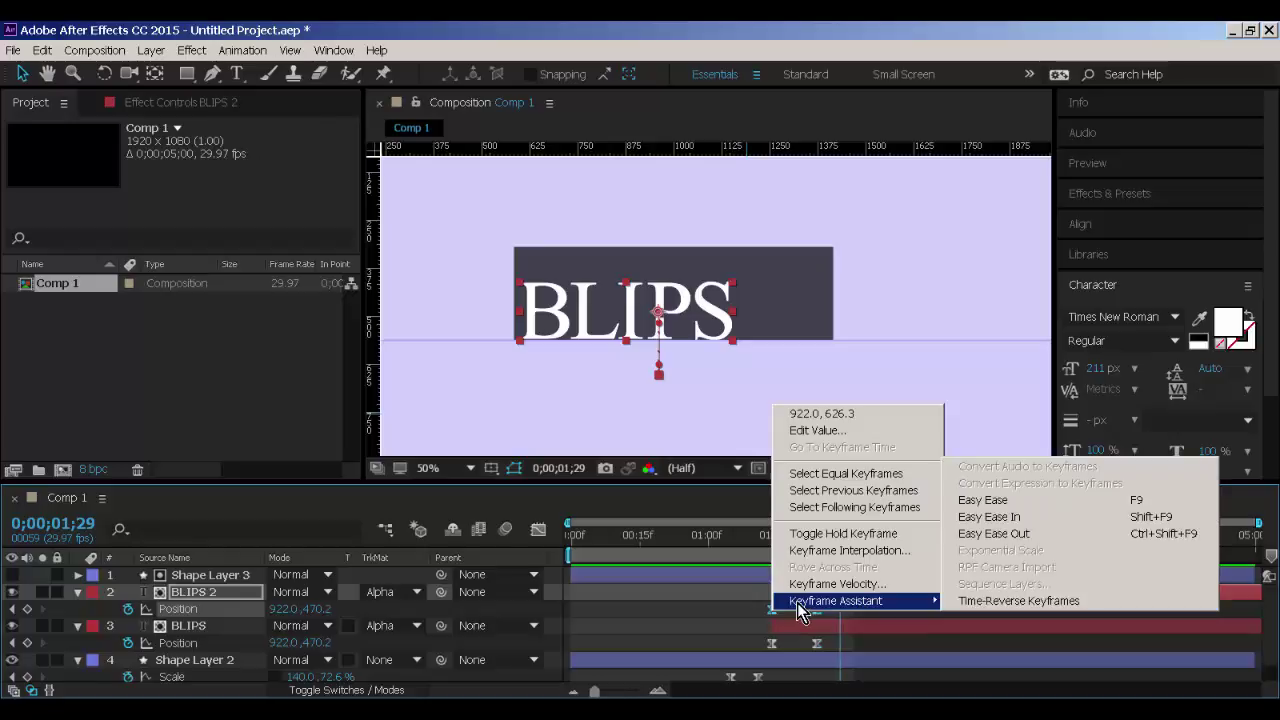
click(983, 603)
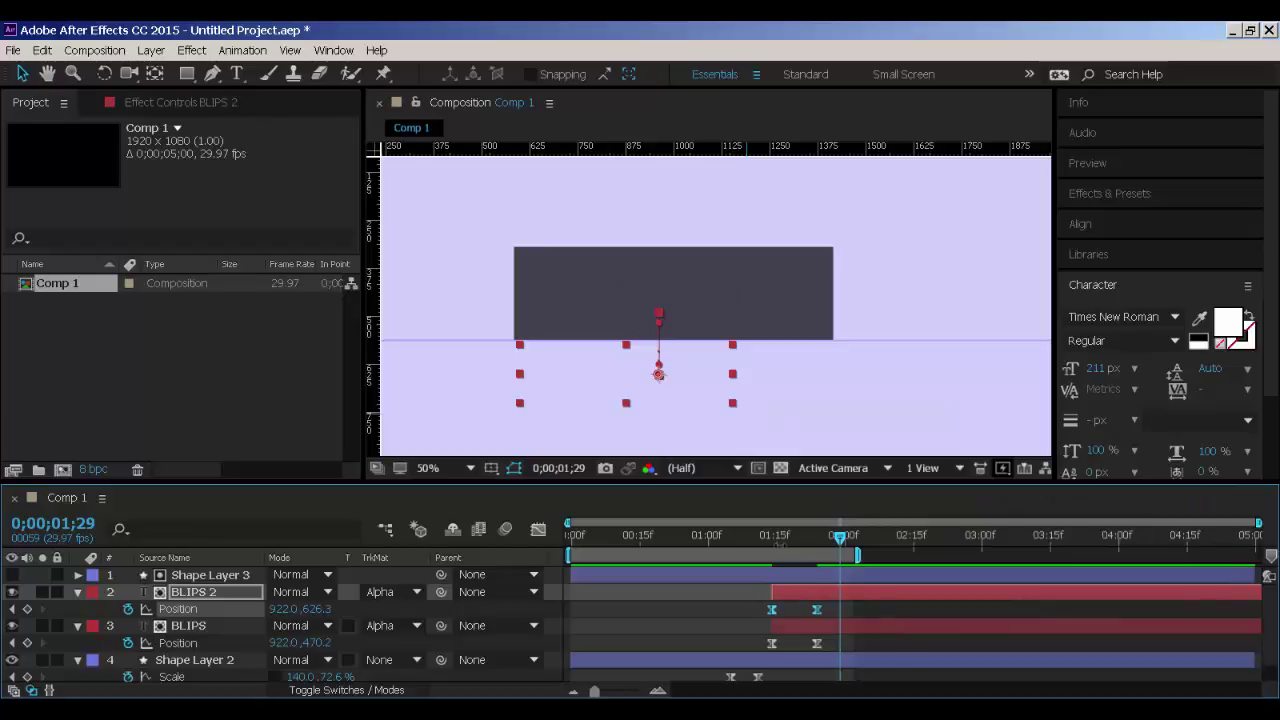
click(773, 540)
drag(773, 542, 811, 546)
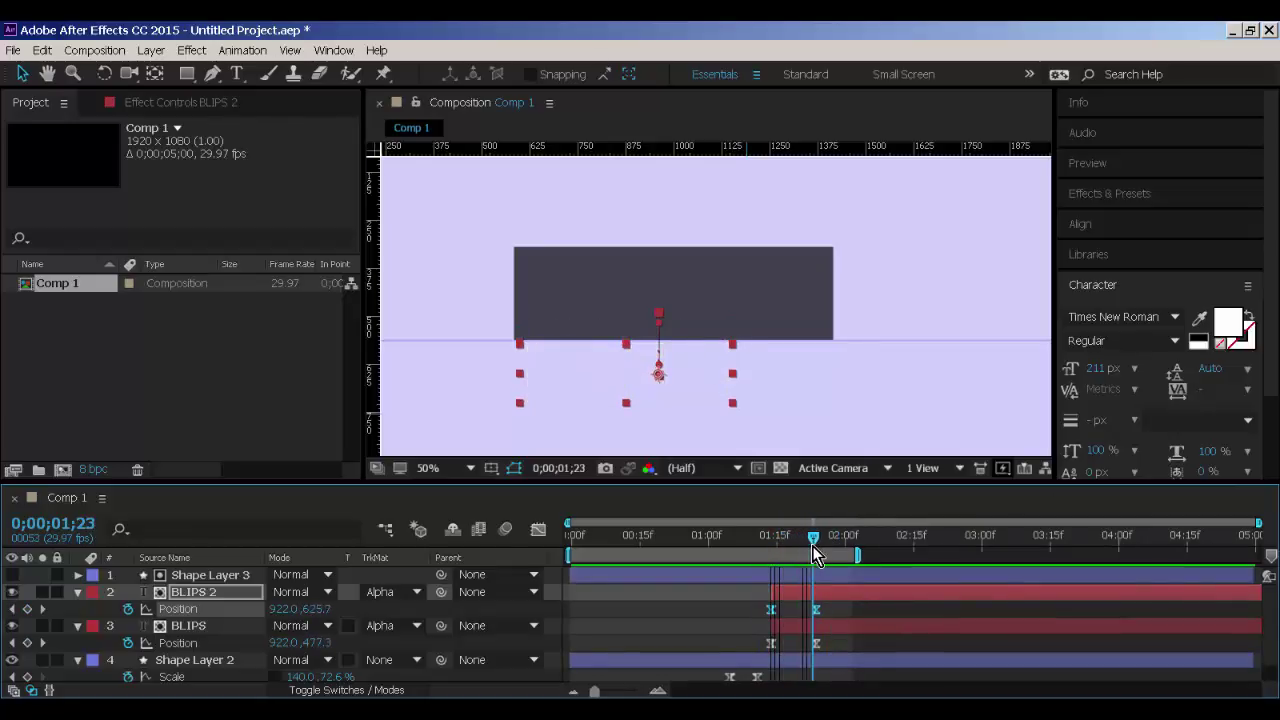
Remove the track mattes from both BLIPS layers and delete Shape Layer 3.
click(409, 593)
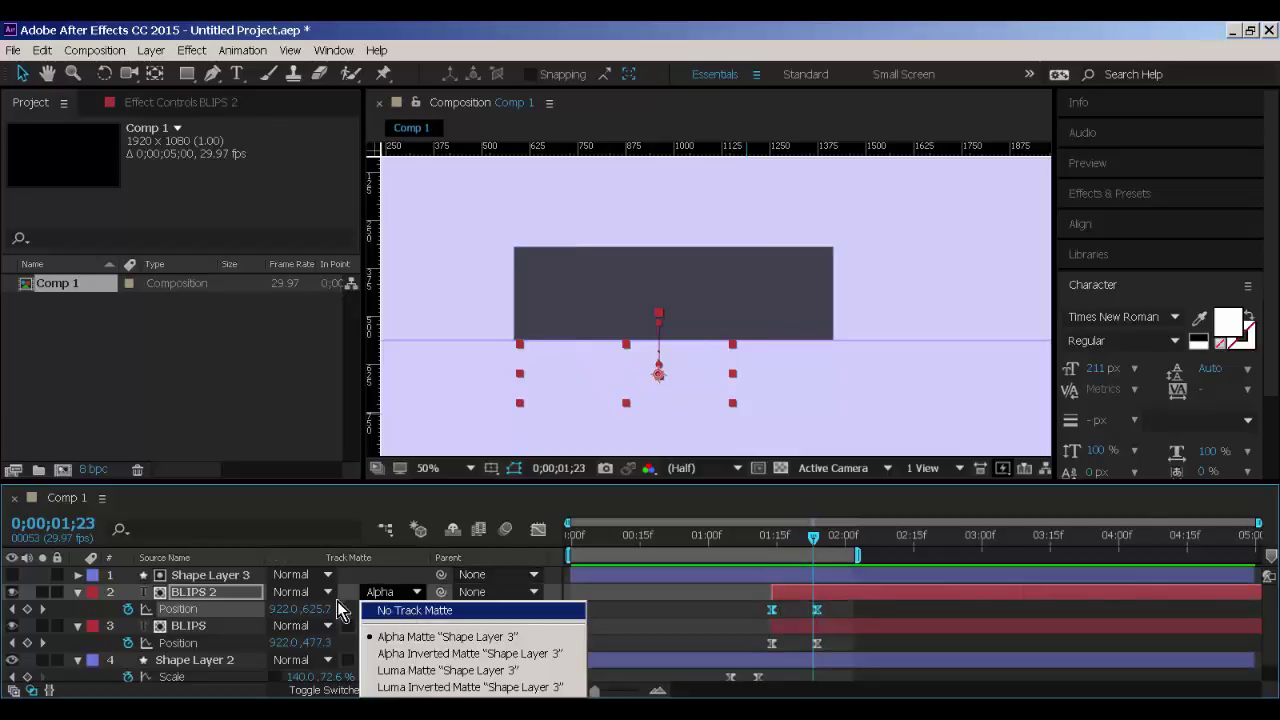
click(222, 592)
click(387, 592)
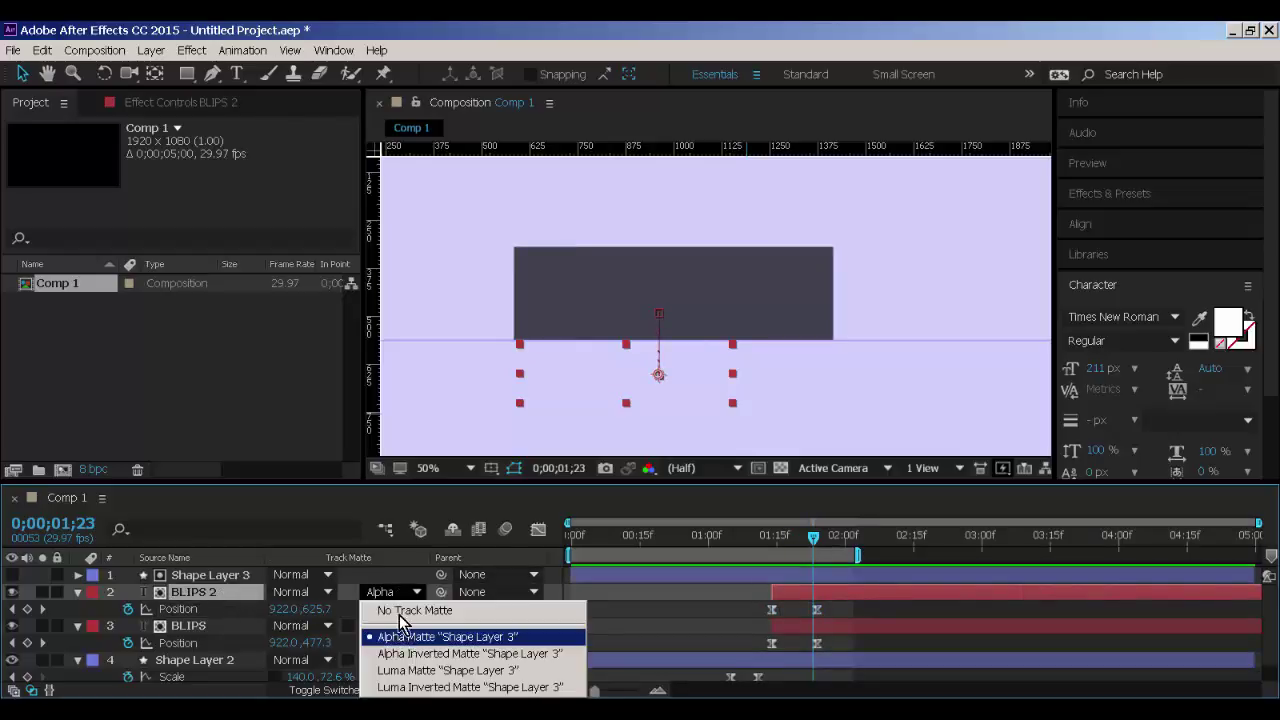
click(398, 612)
click(395, 624)
click(402, 531)
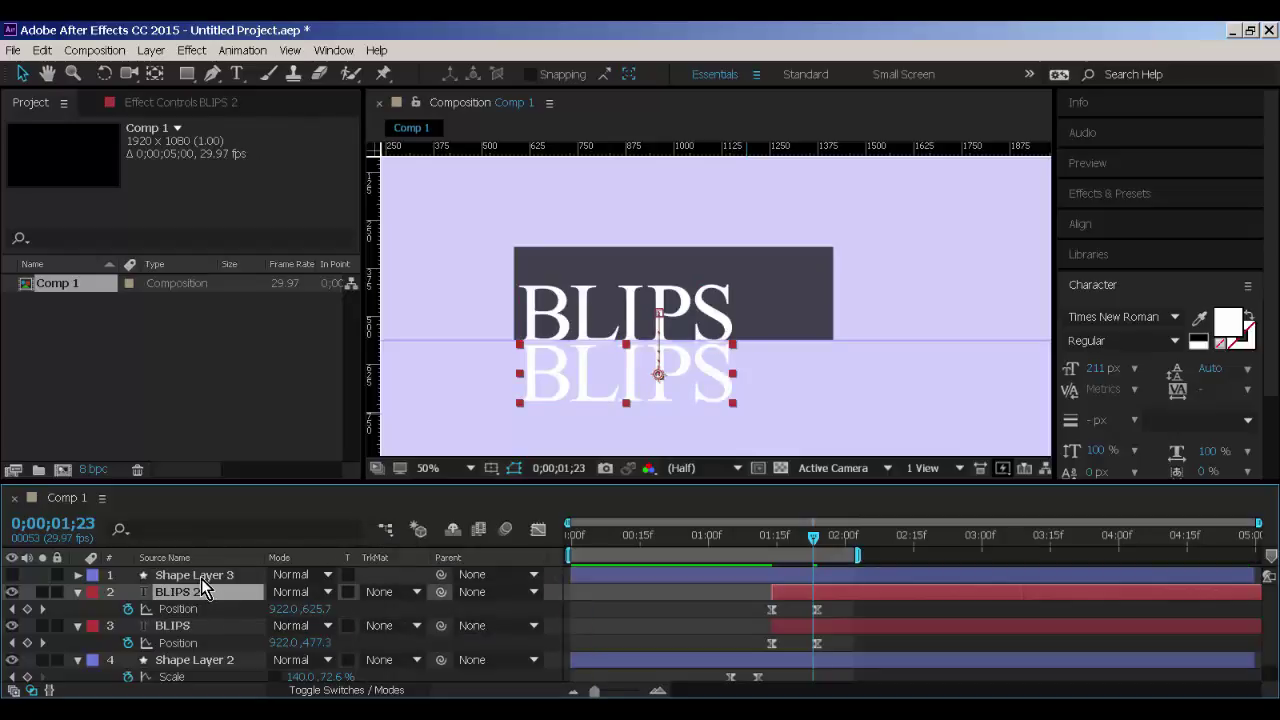
click(204, 576)
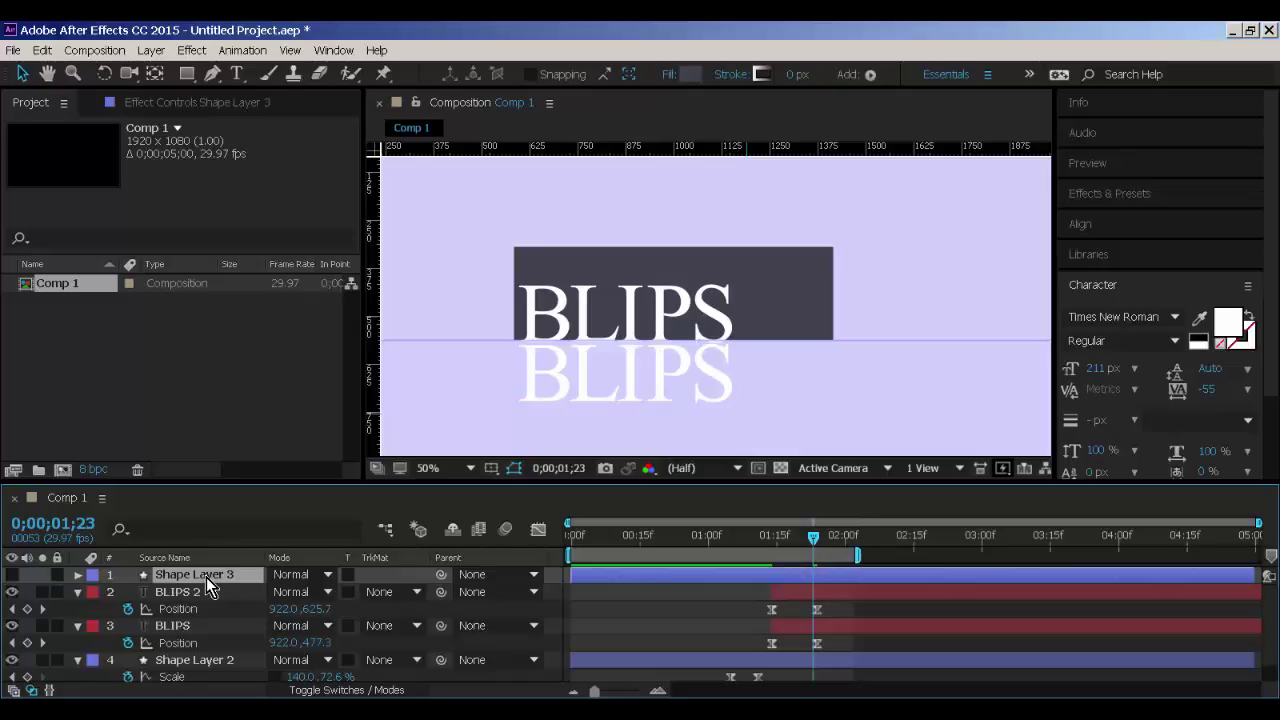
key(Delete)
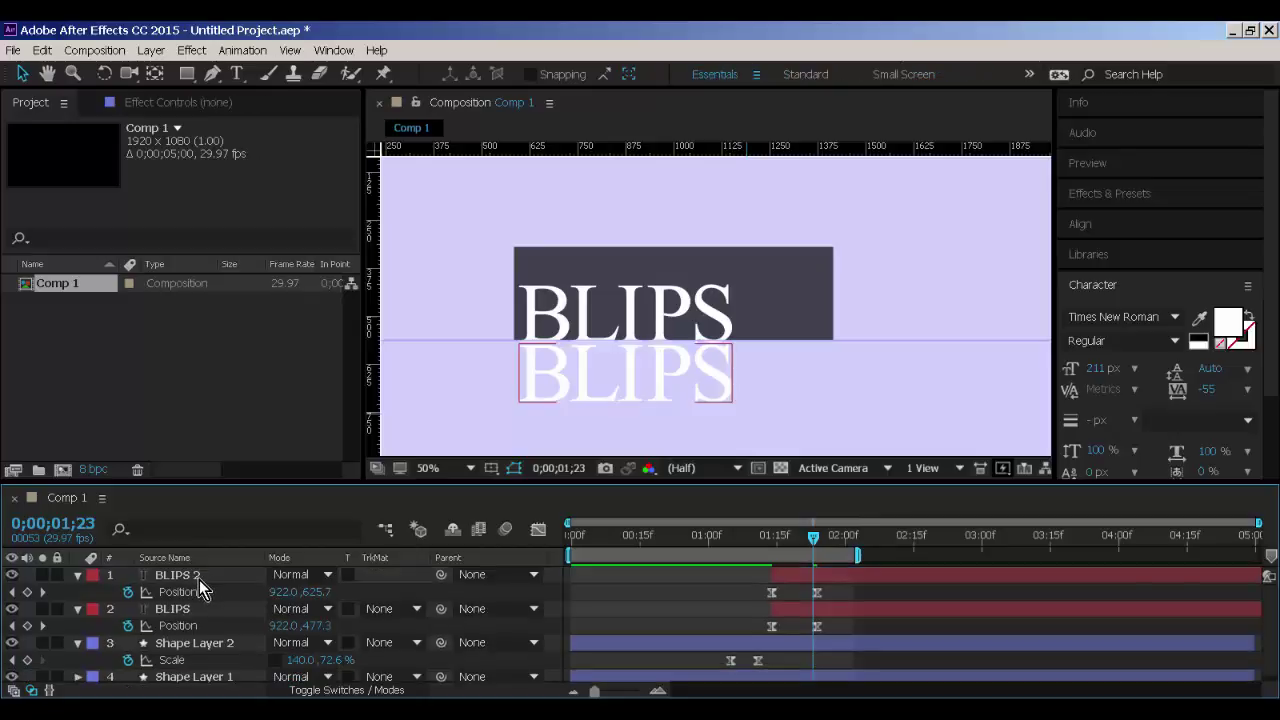
Scrub the motion of both BLIPS layers to 0;00;01;25 and compare their Position speed graphs.
click(199, 580)
mouse_move(814, 539)
mouse_down()
mouse_move(769, 542)
mouse_move(831, 545)
mouse_move(755, 547)
mouse_move(827, 549)
mouse_up()
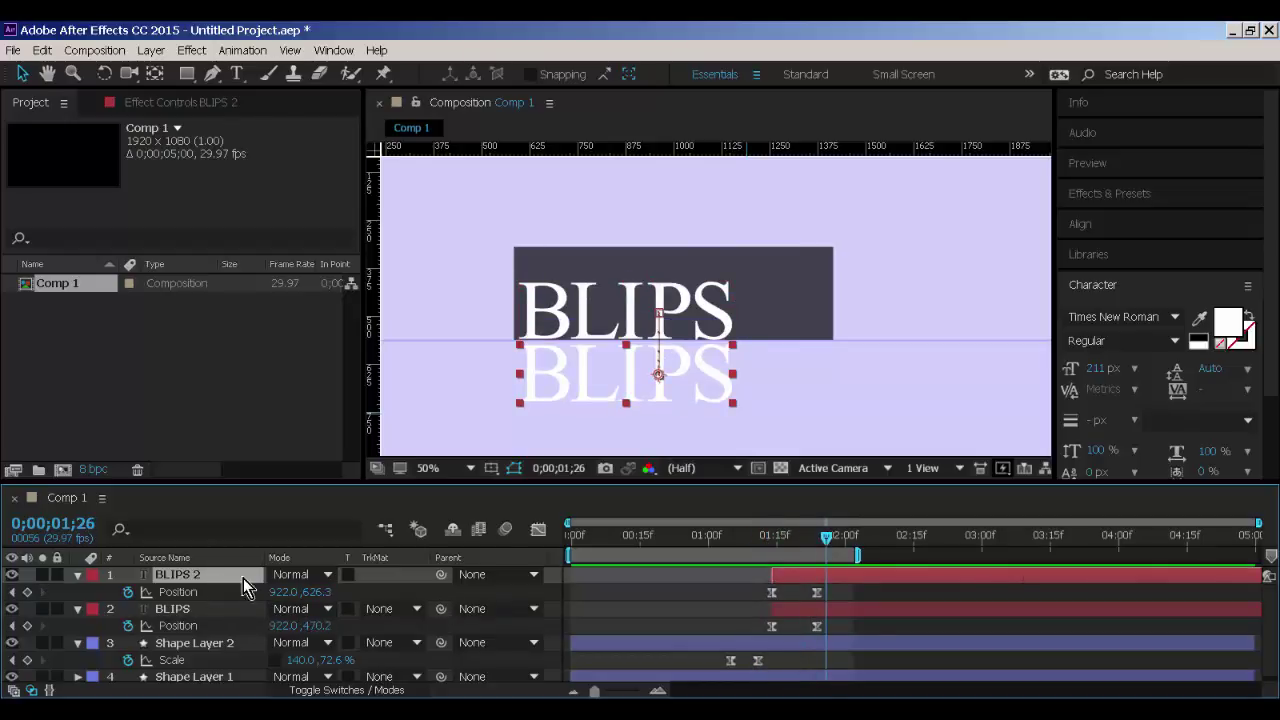
mouse_move(812, 540)
mouse_down()
mouse_move(775, 550)
mouse_move(823, 544)
mouse_move(762, 545)
mouse_move(822, 556)
mouse_up()
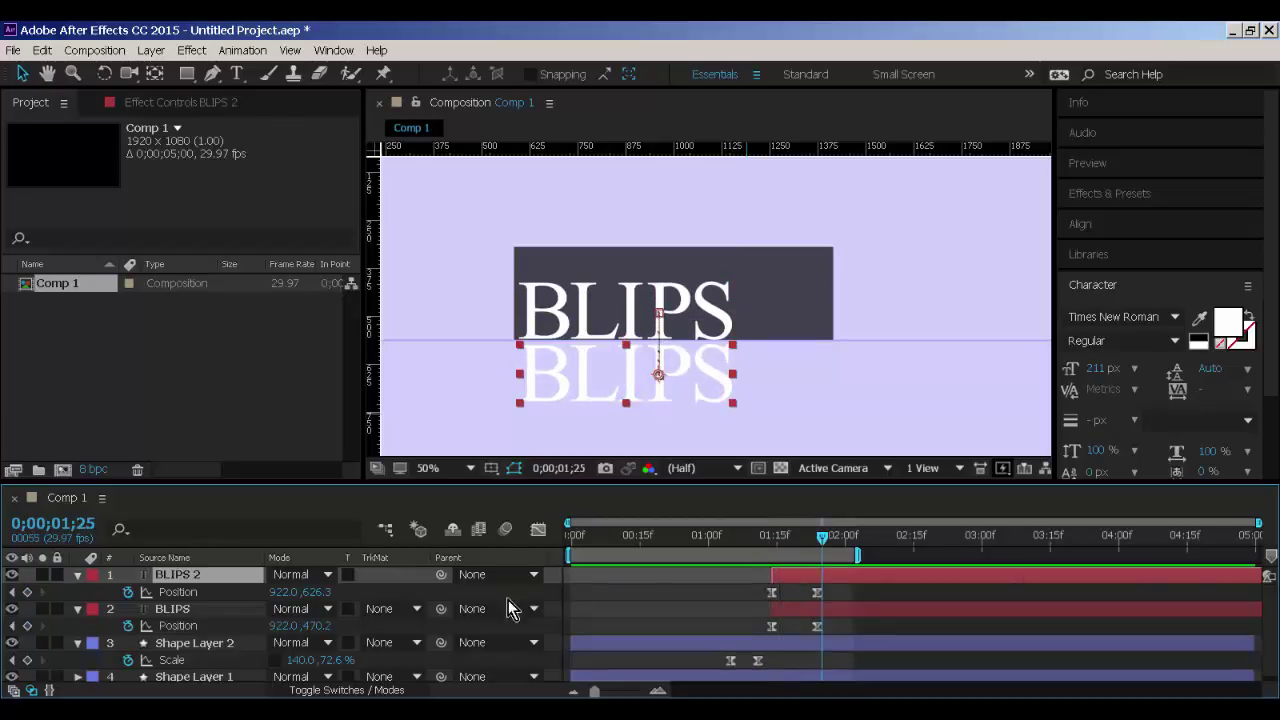
shift+click(180, 610)
click(538, 530)
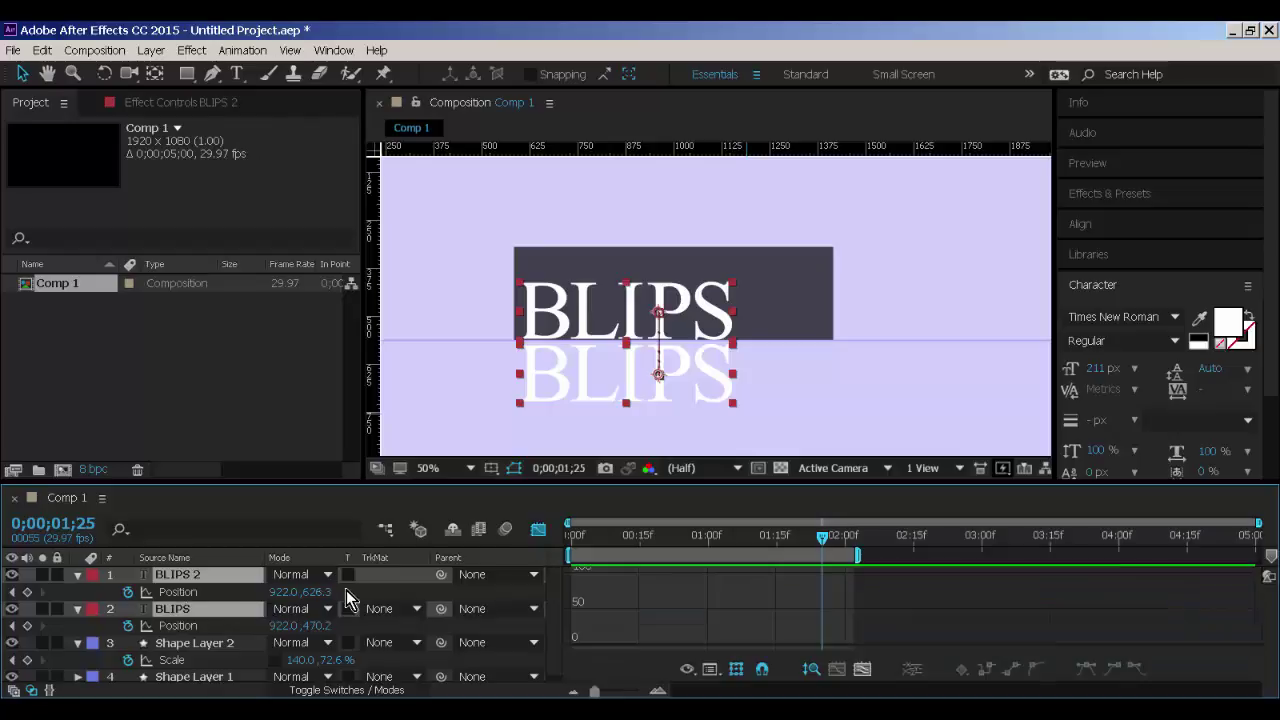
click(200, 592)
shift+click(199, 622)
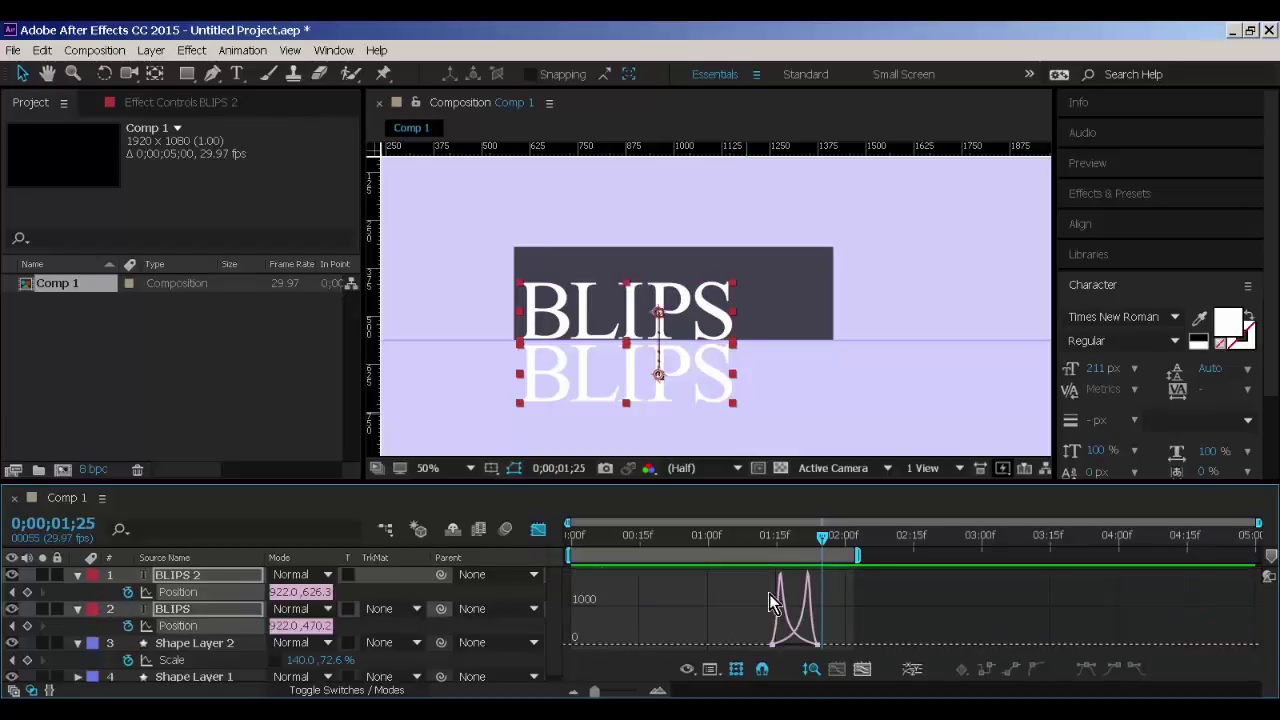
drag(615, 692, 623, 692)
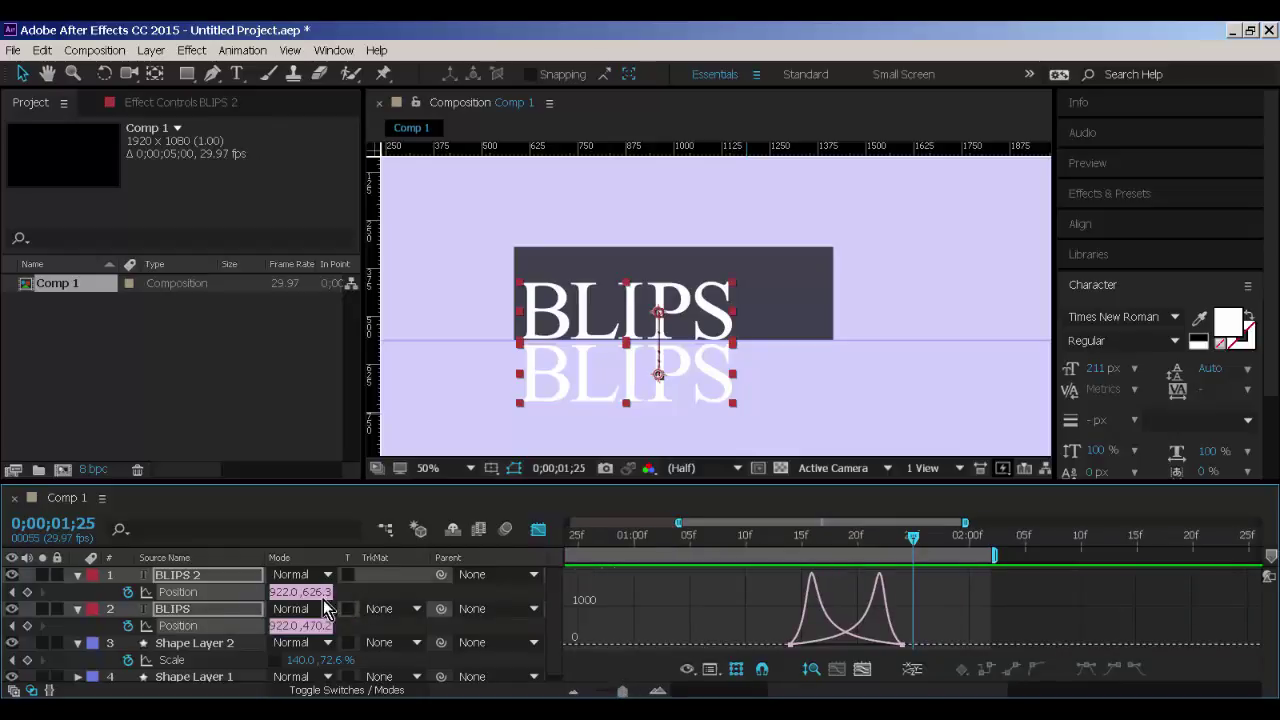
click(199, 610)
click(196, 627)
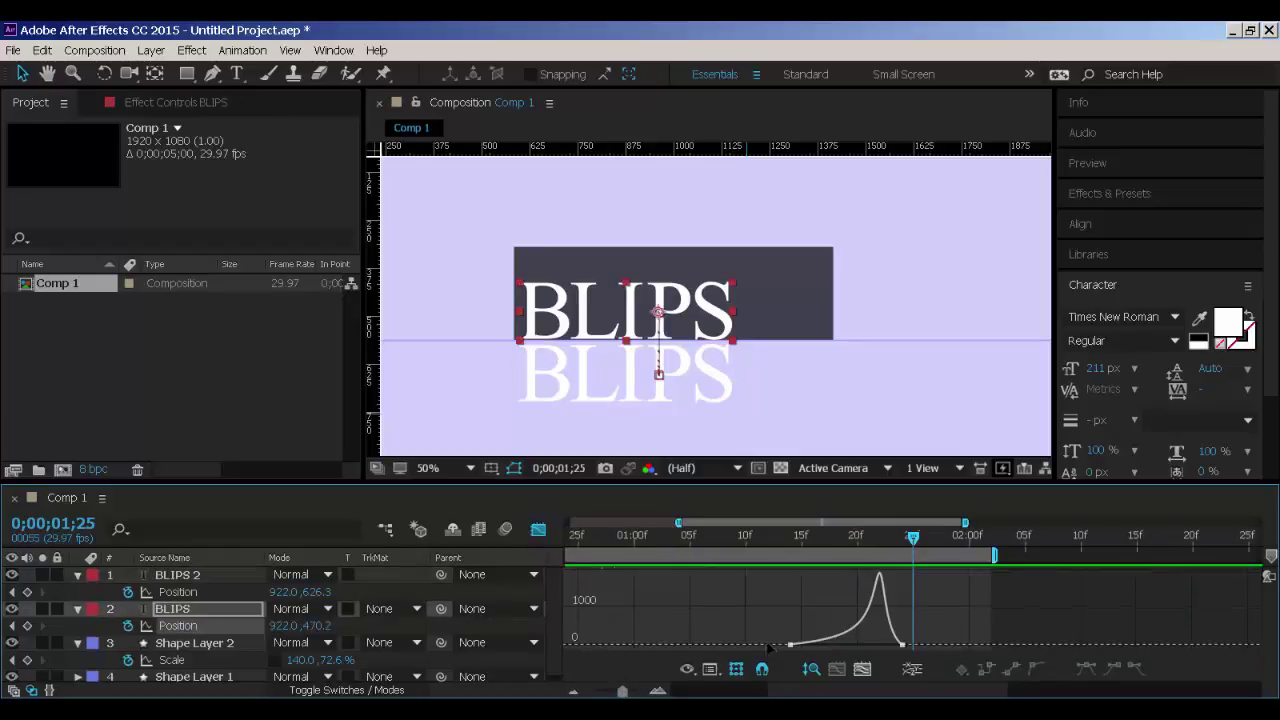
Reshape the BLIPS 2 Position speed curve to start slowly and peak near the end like the BLIPS curve, and scrub through the motion.
click(198, 591)
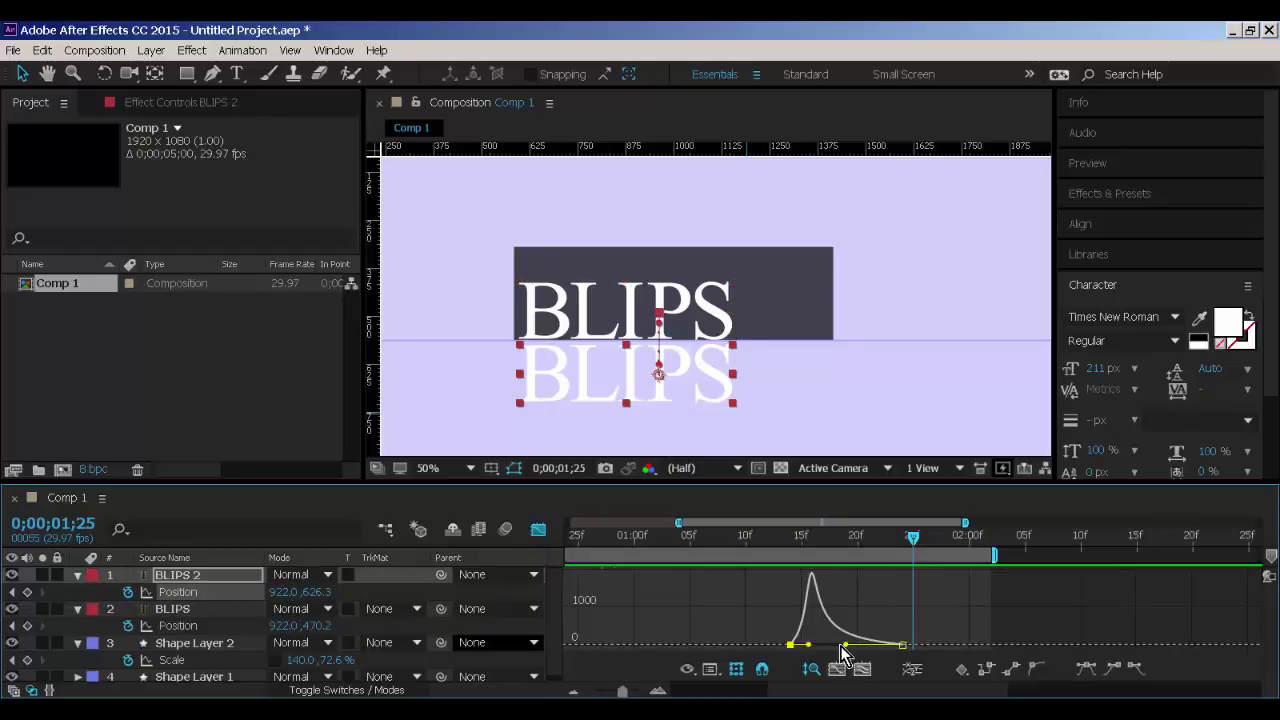
click(850, 644)
drag(845, 647, 886, 645)
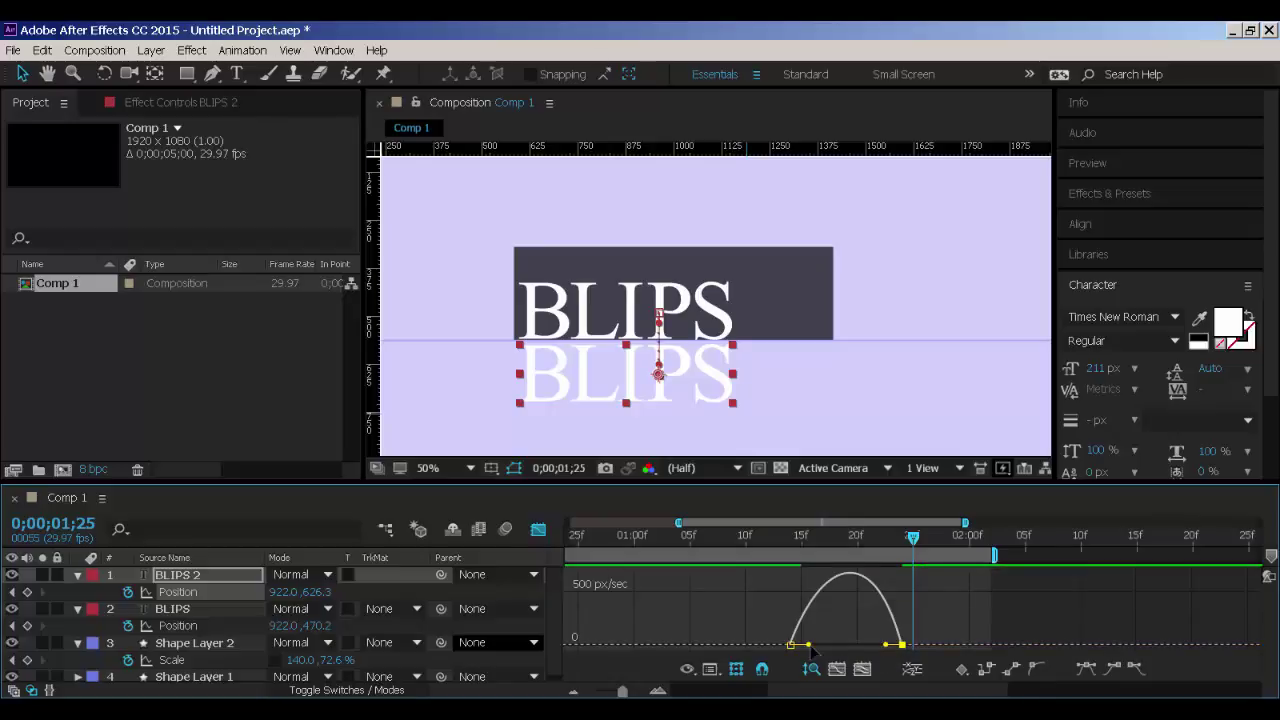
drag(809, 646, 837, 645)
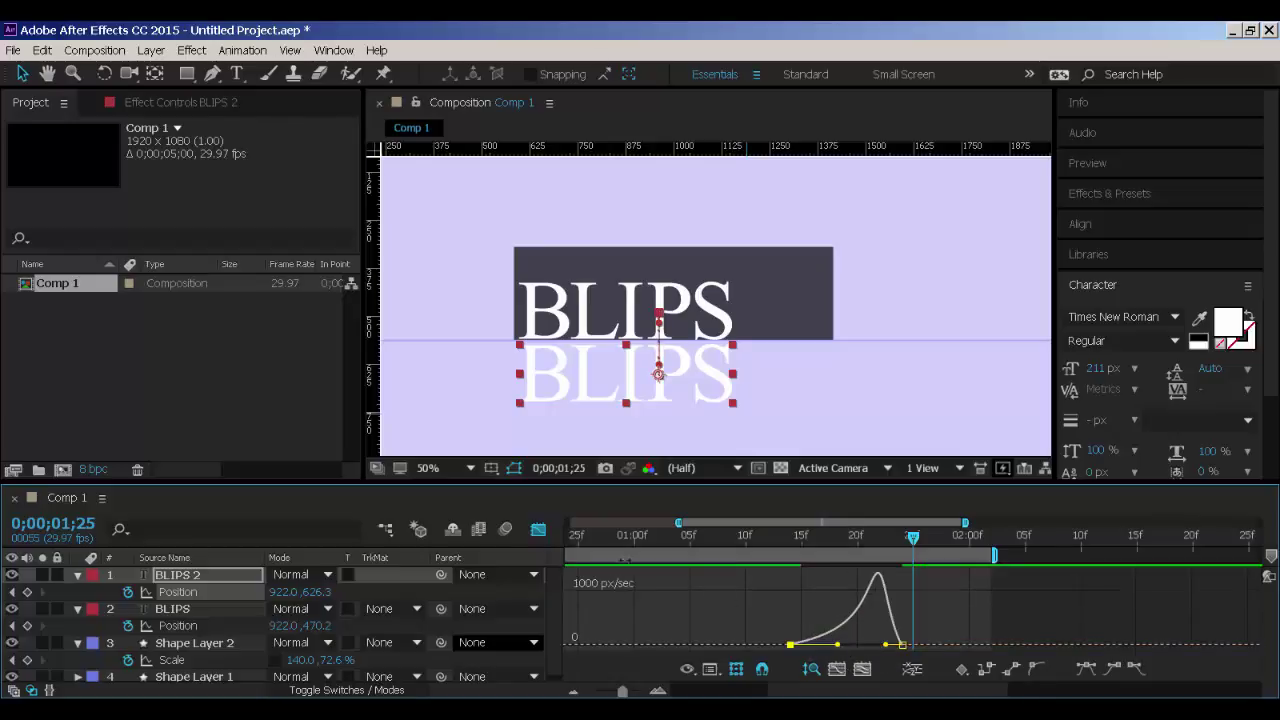
click(538, 529)
drag(743, 548, 913, 566)
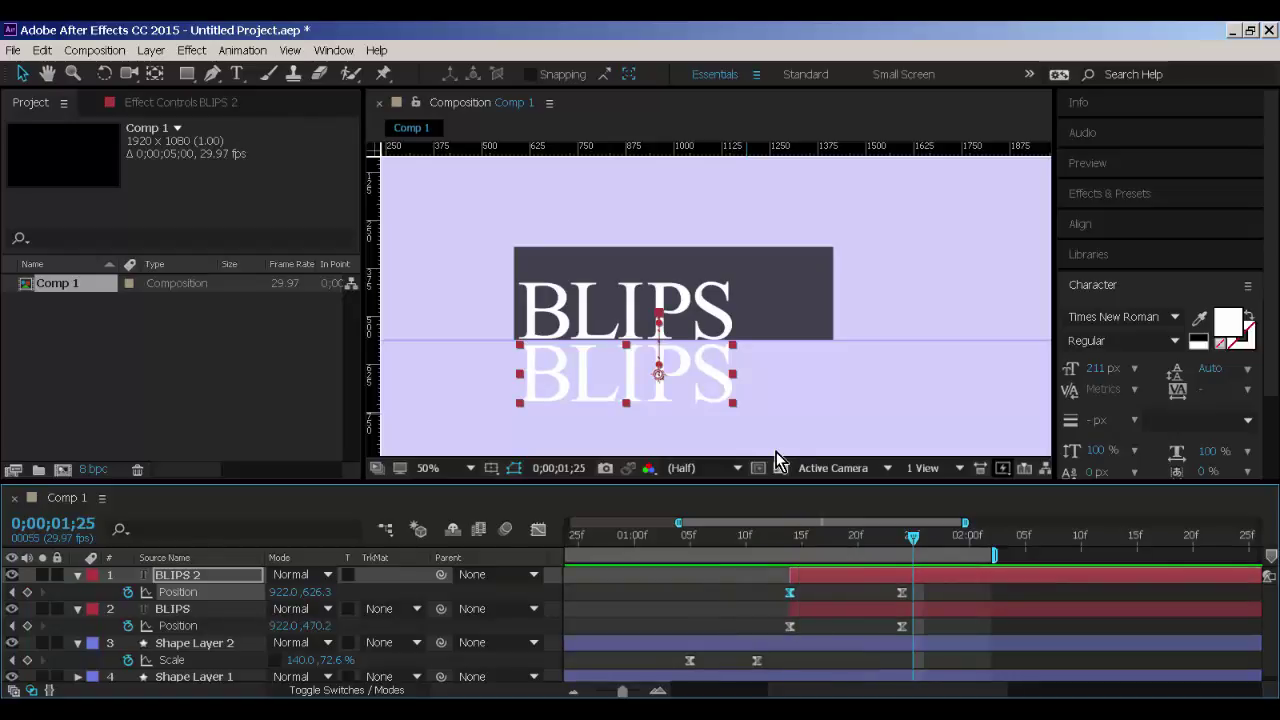
Replace the text of the lower BLIPS 2 layer with "Assignment 01".
key(t)
double_click(685, 373)
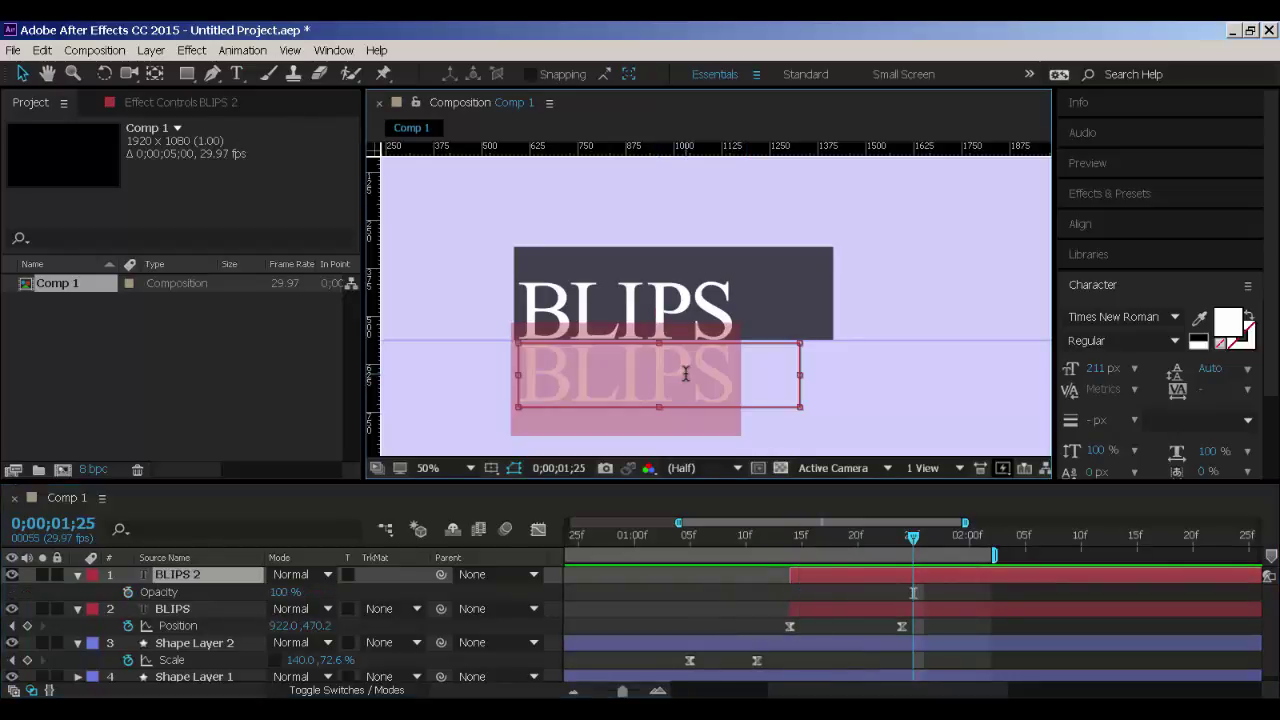
text(Assignme)
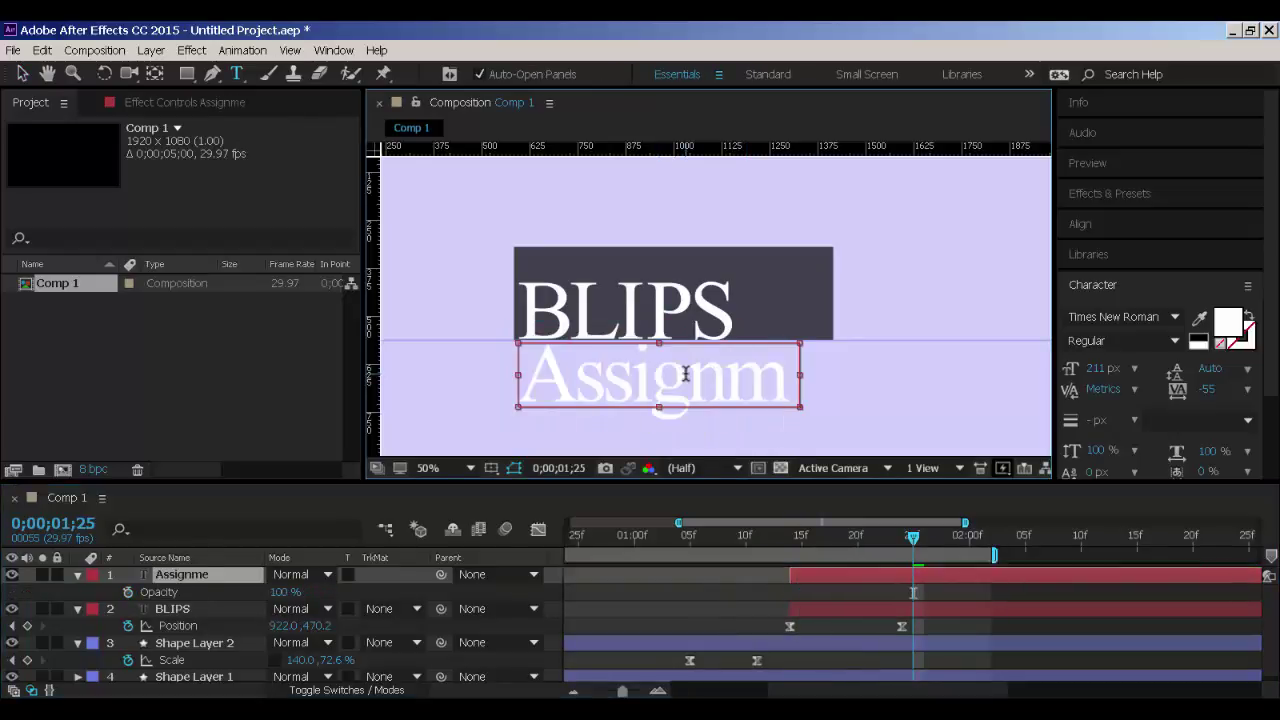
text(nt 01)
Format the whole "Assignment 01" text in small caps at 128 px so it fits its text box.
key(ctrl+a)
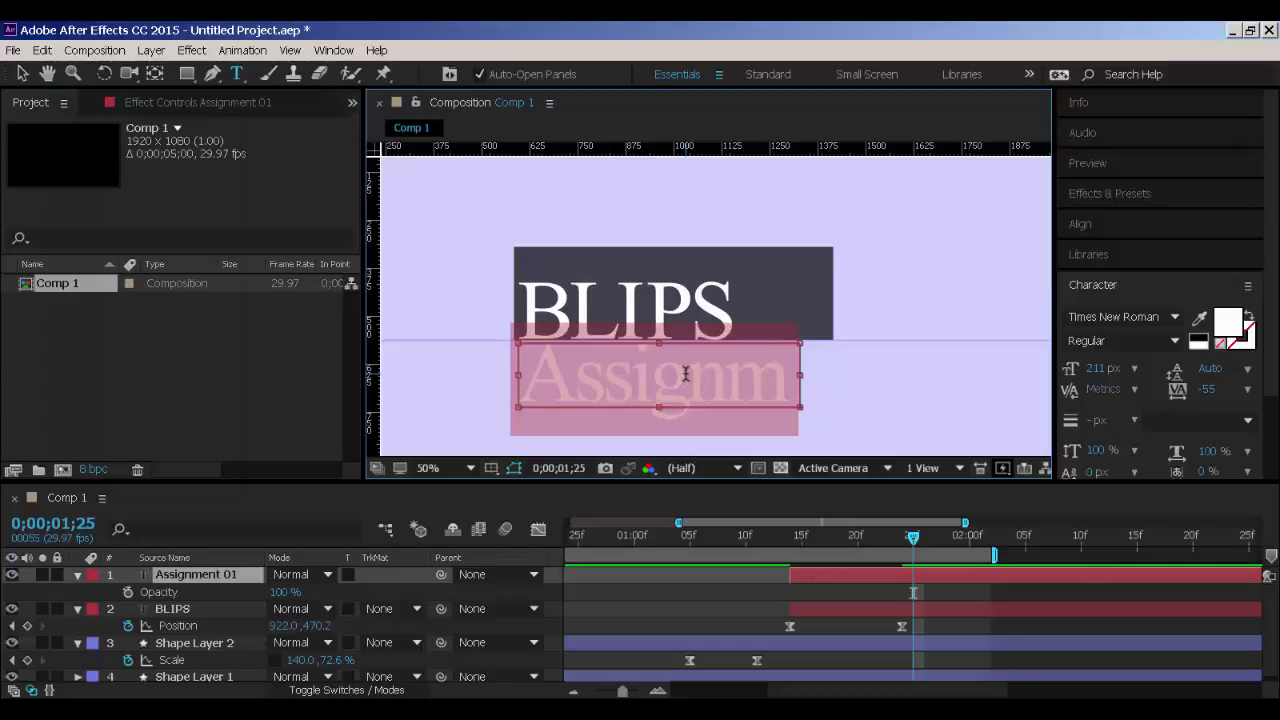
drag(1093, 372, 1015, 370)
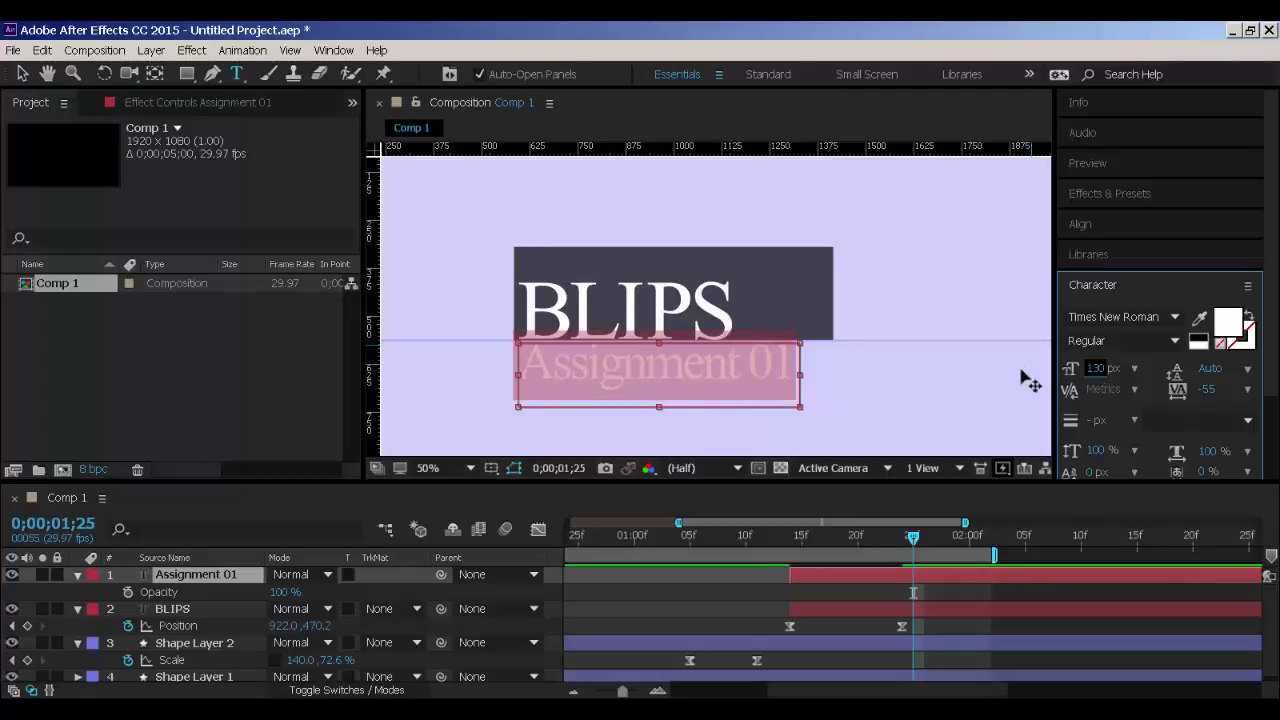
scroll(1100, 390, down, 1)
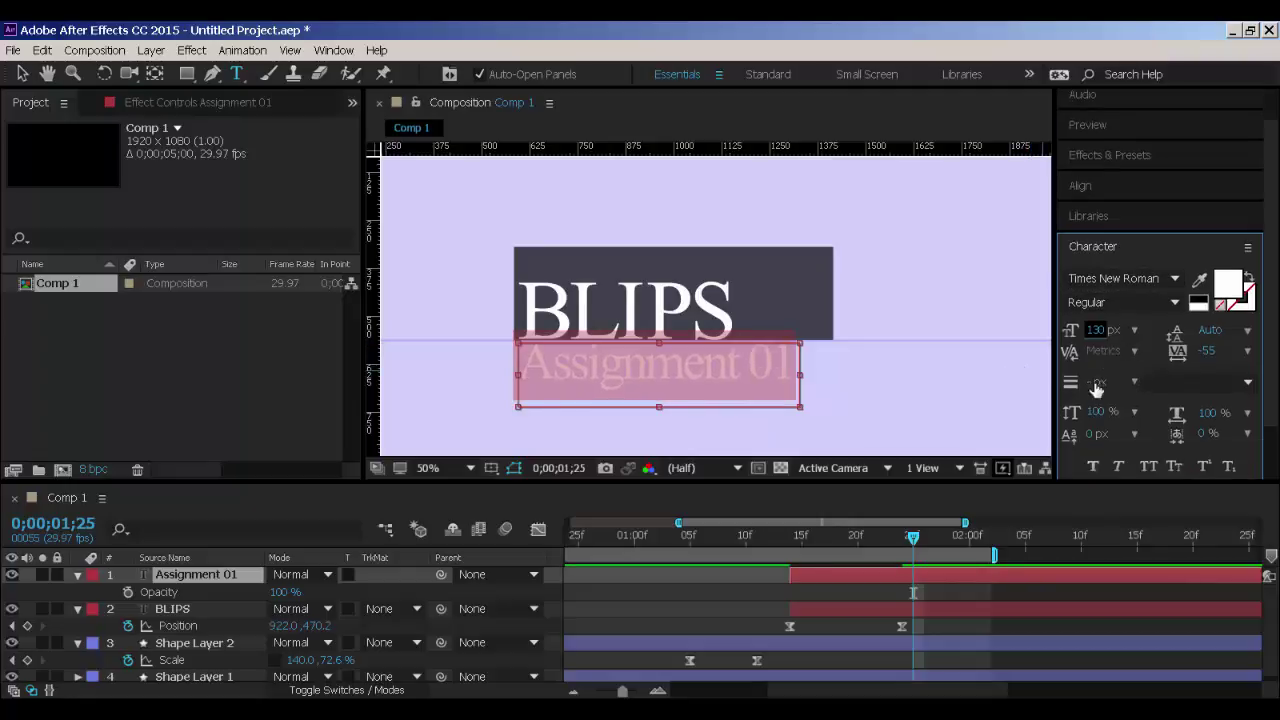
click(1167, 468)
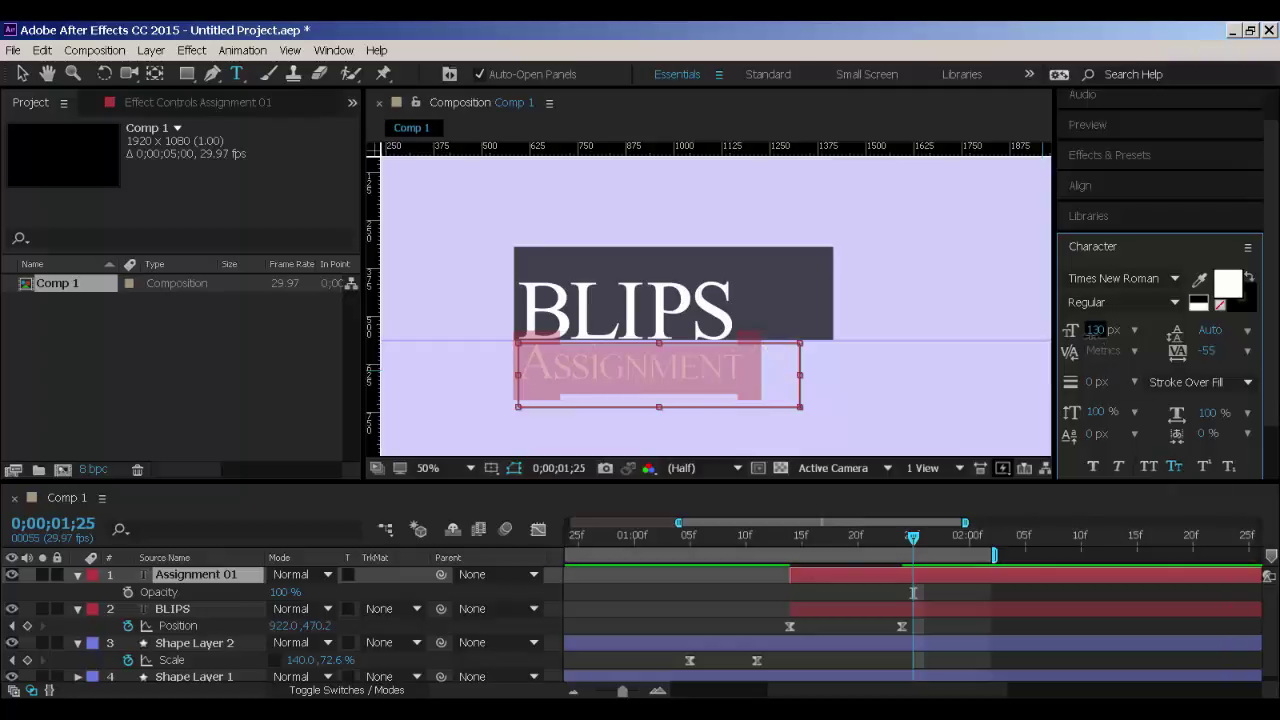
click(1096, 330)
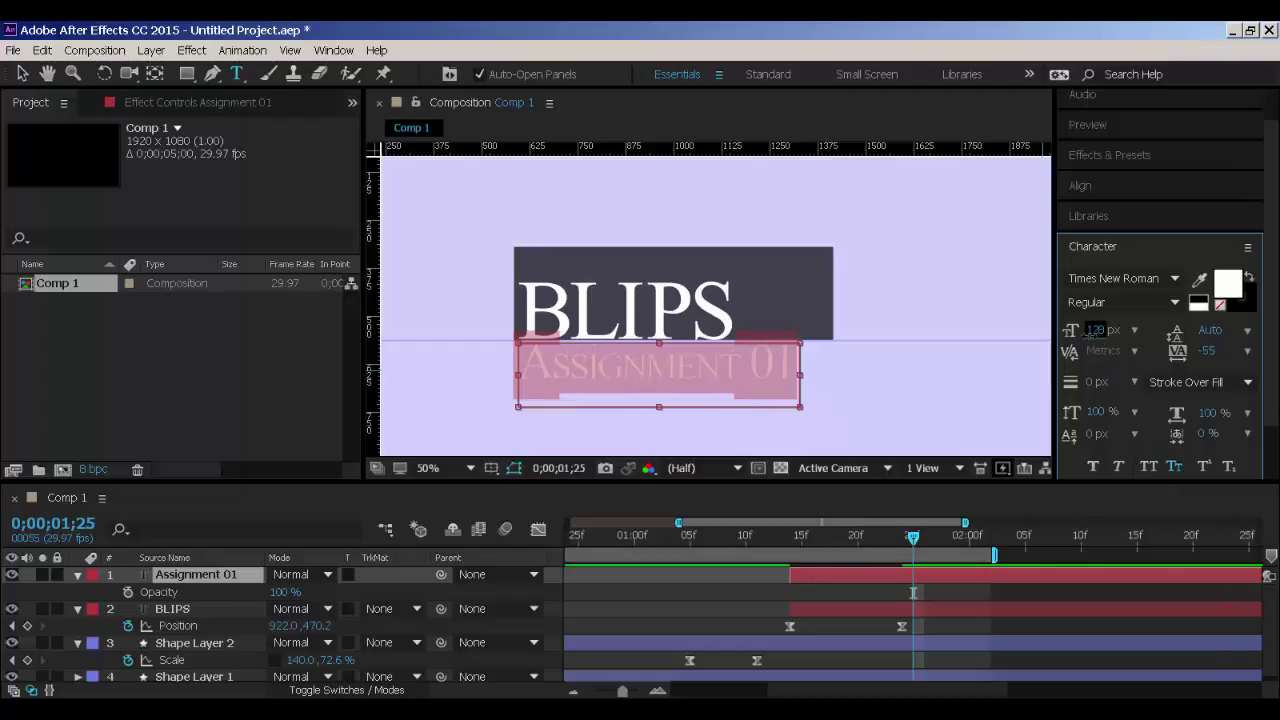
click(724, 361)
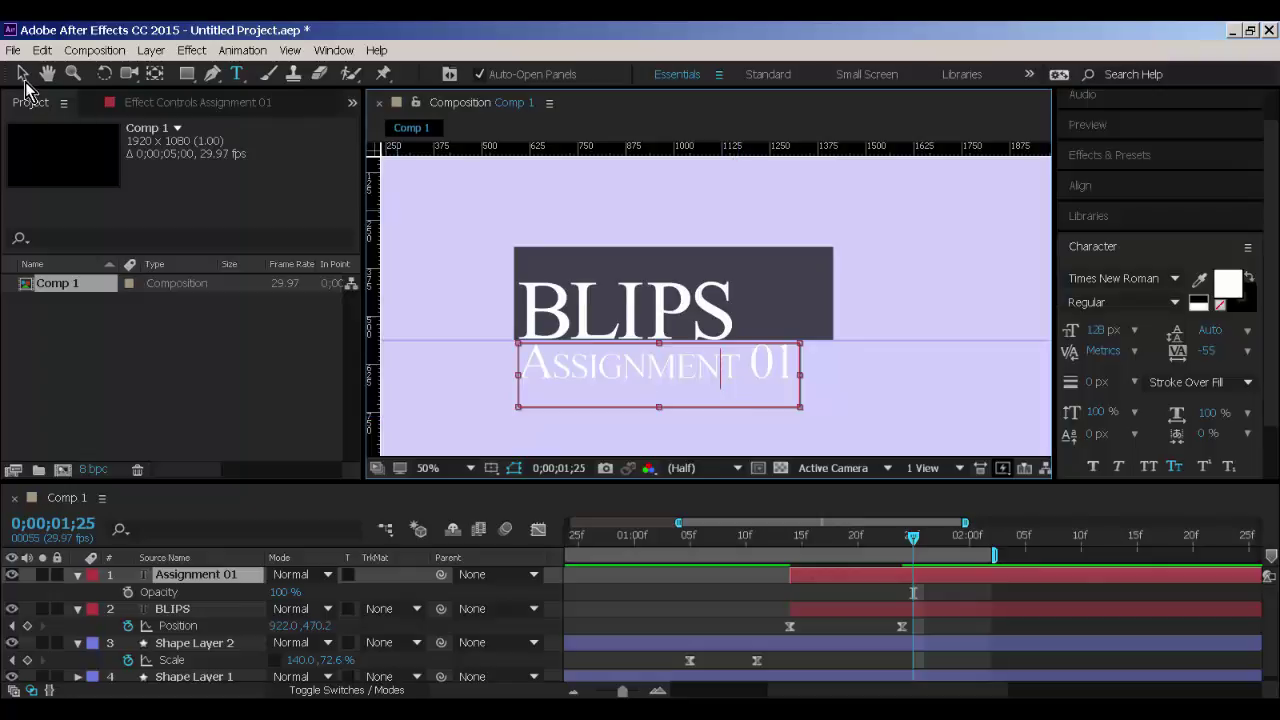
click(22, 74)
click(521, 410)
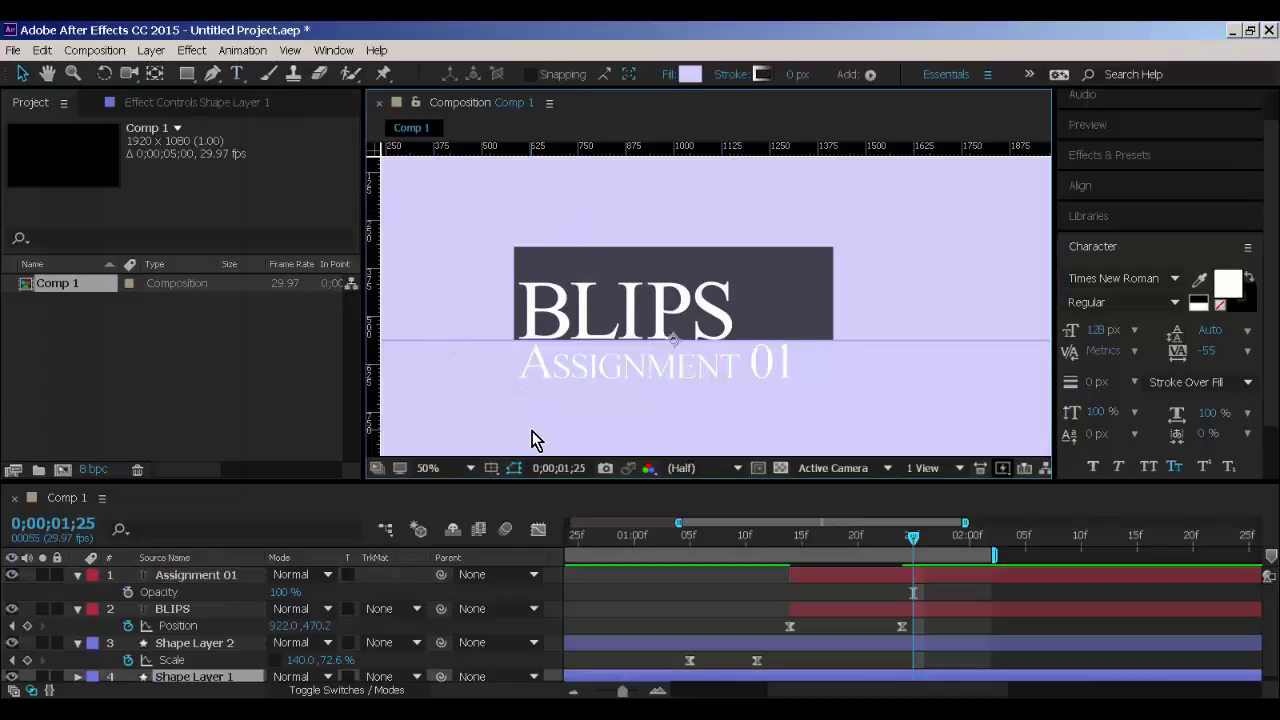
Colour the Assignment 01 text with the dark grey sampled from the rectangle behind BLIPS.
click(228, 578)
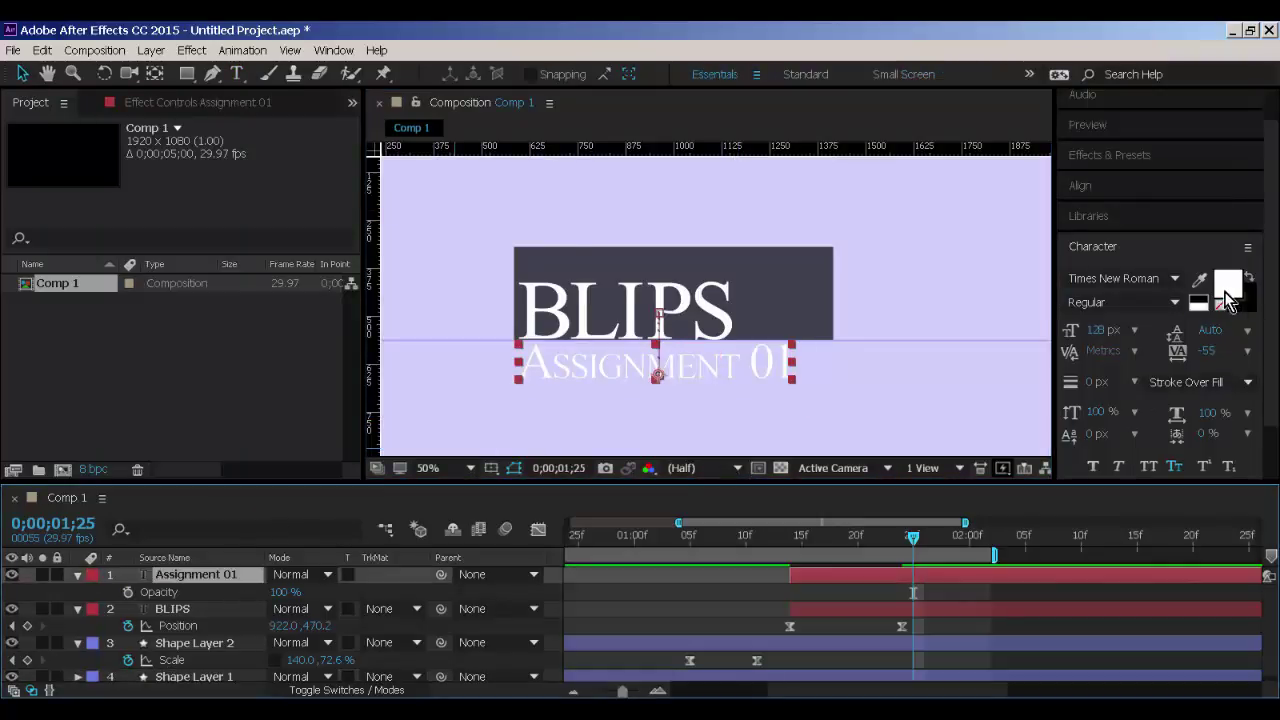
click(1228, 285)
click(518, 399)
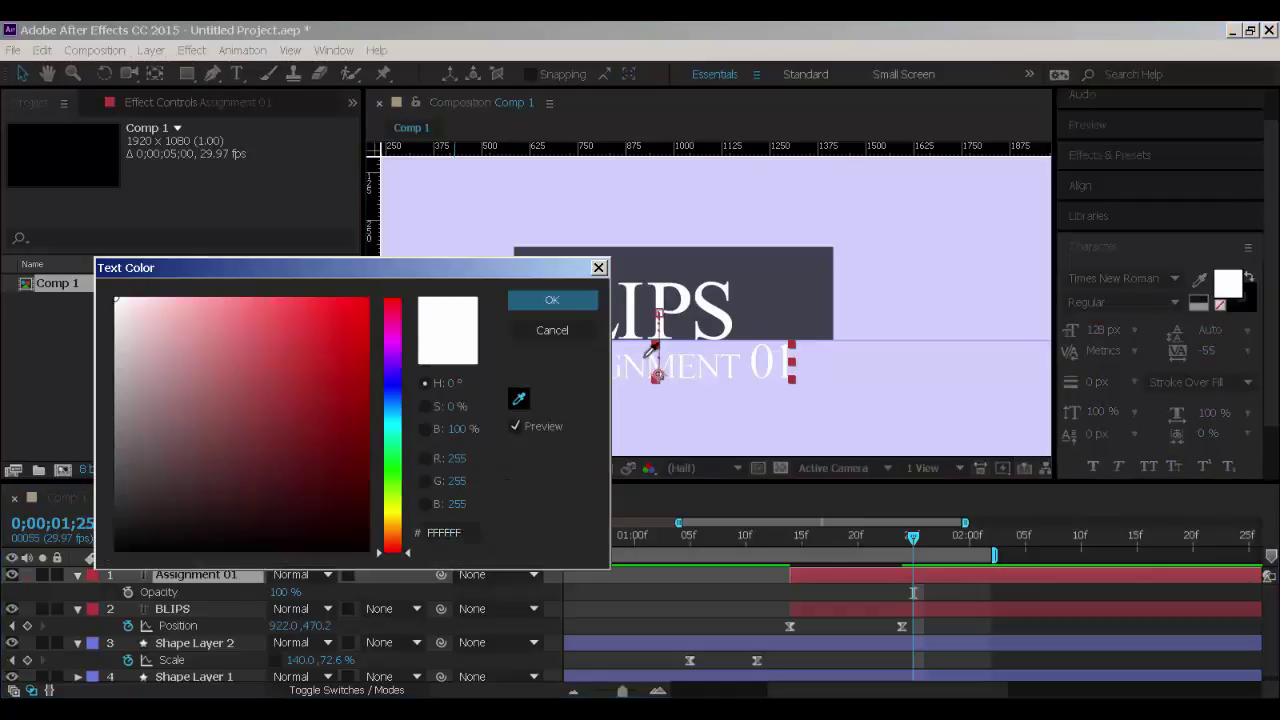
click(808, 286)
key(Return)
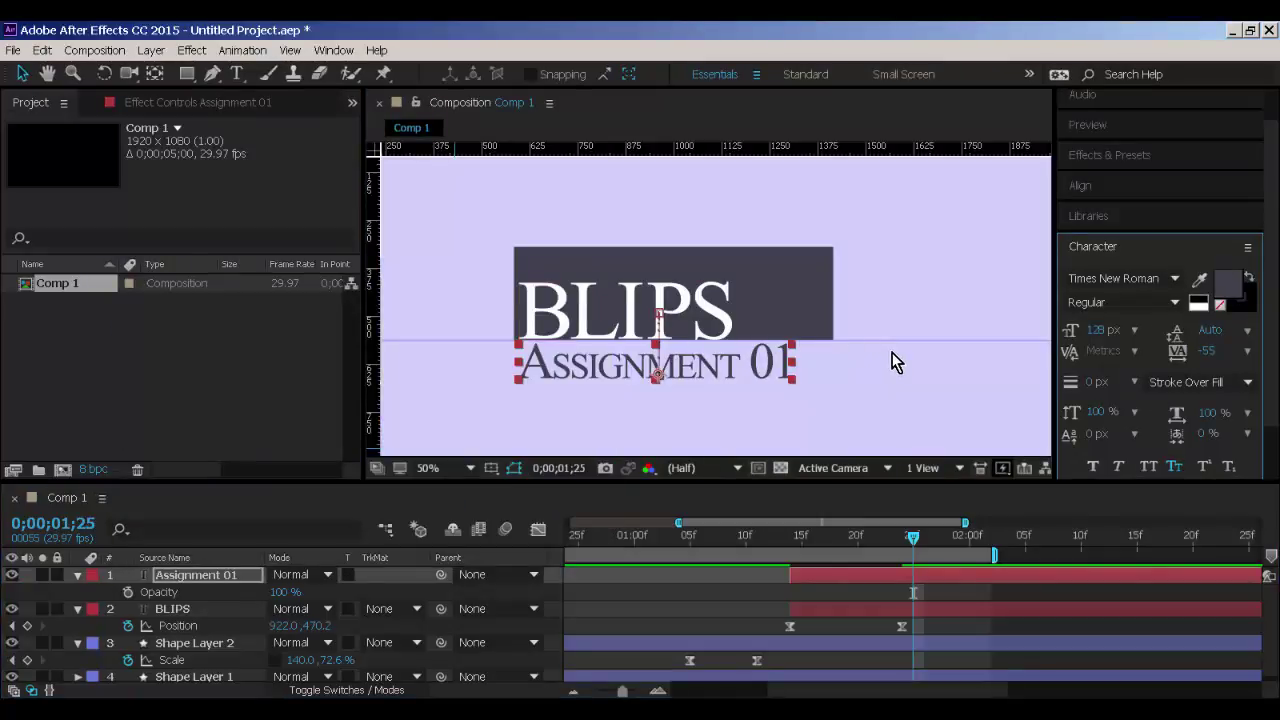
click(890, 363)
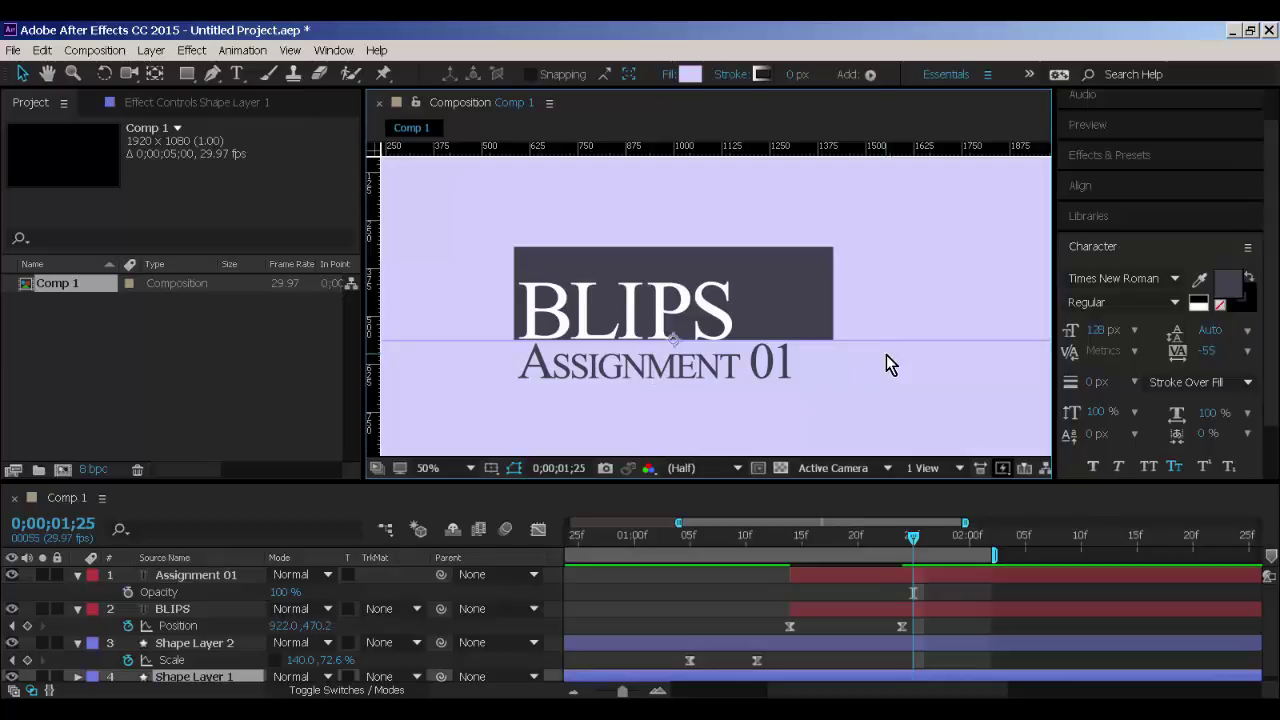
Check the title layout in the full frame and scrub through the text animation.
key(comma)
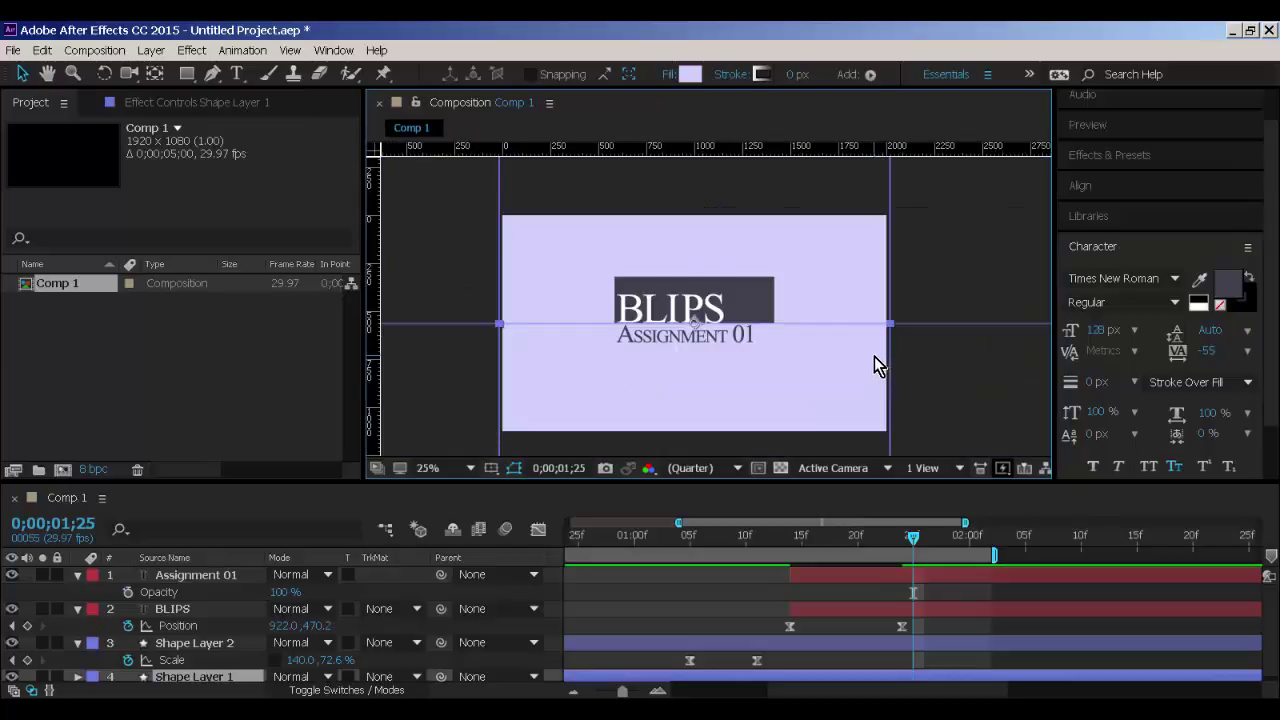
key(period)
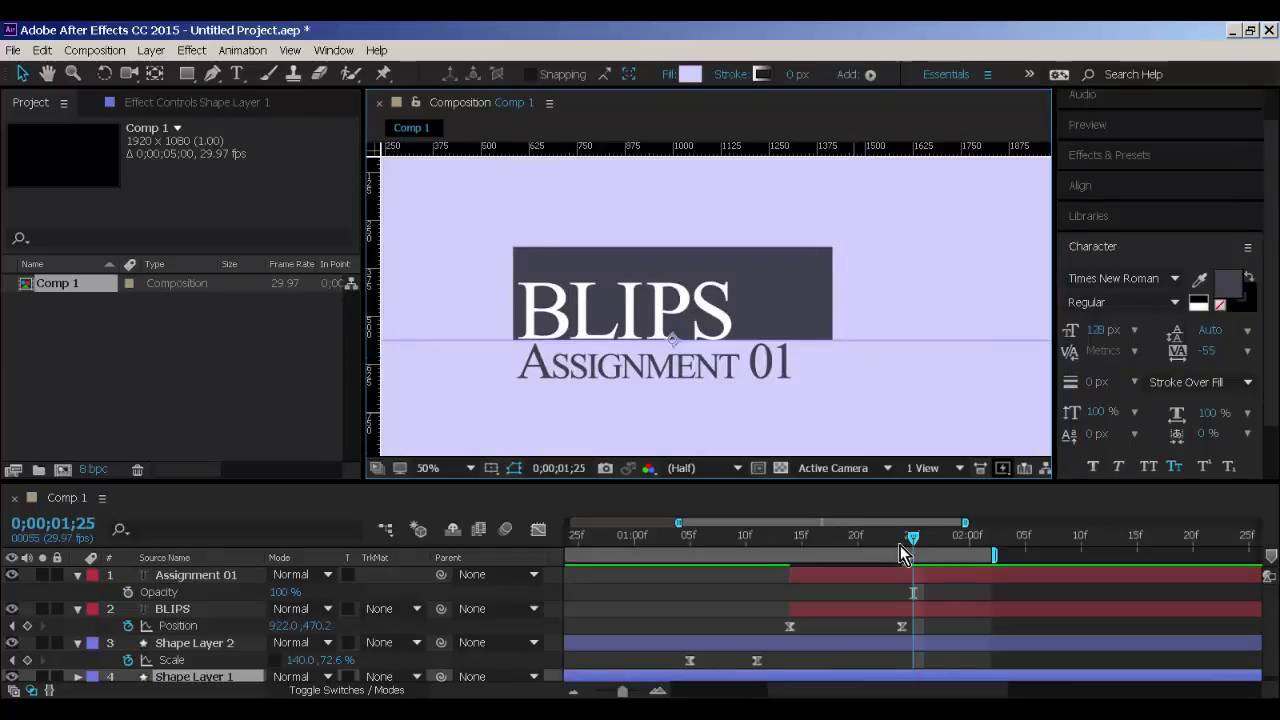
mouse_move(912, 543)
mouse_down()
mouse_move(824, 537)
mouse_move(913, 537)
mouse_up()
Apply Set Matte to the Assignment 01 layer, taking the matte from Shape Layer 2 with Invert Matte enabled.
click(211, 645)
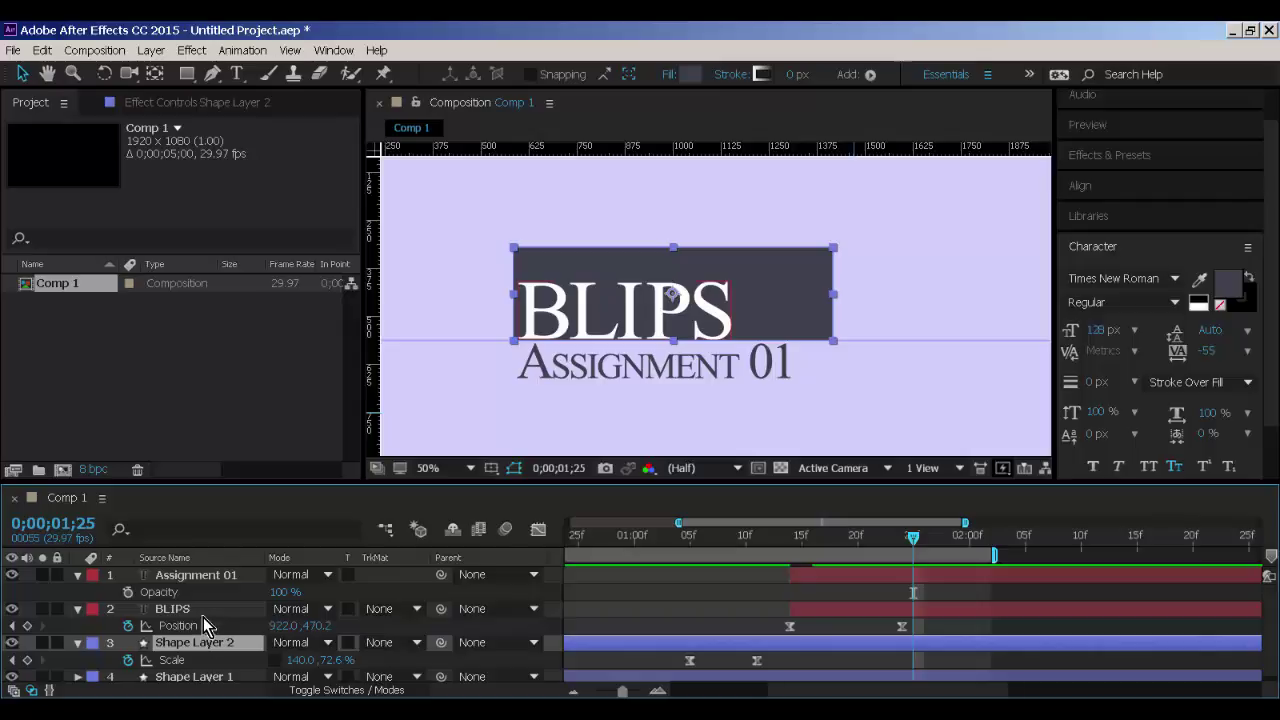
click(202, 577)
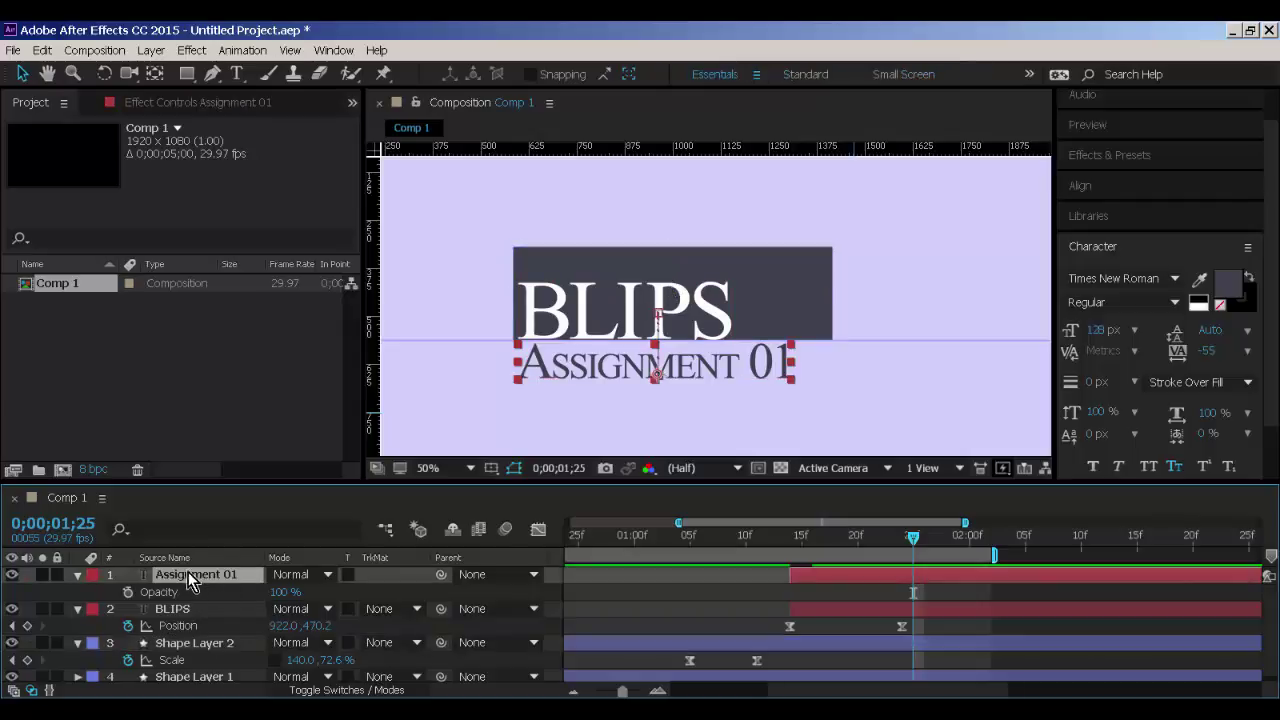
click(191, 50)
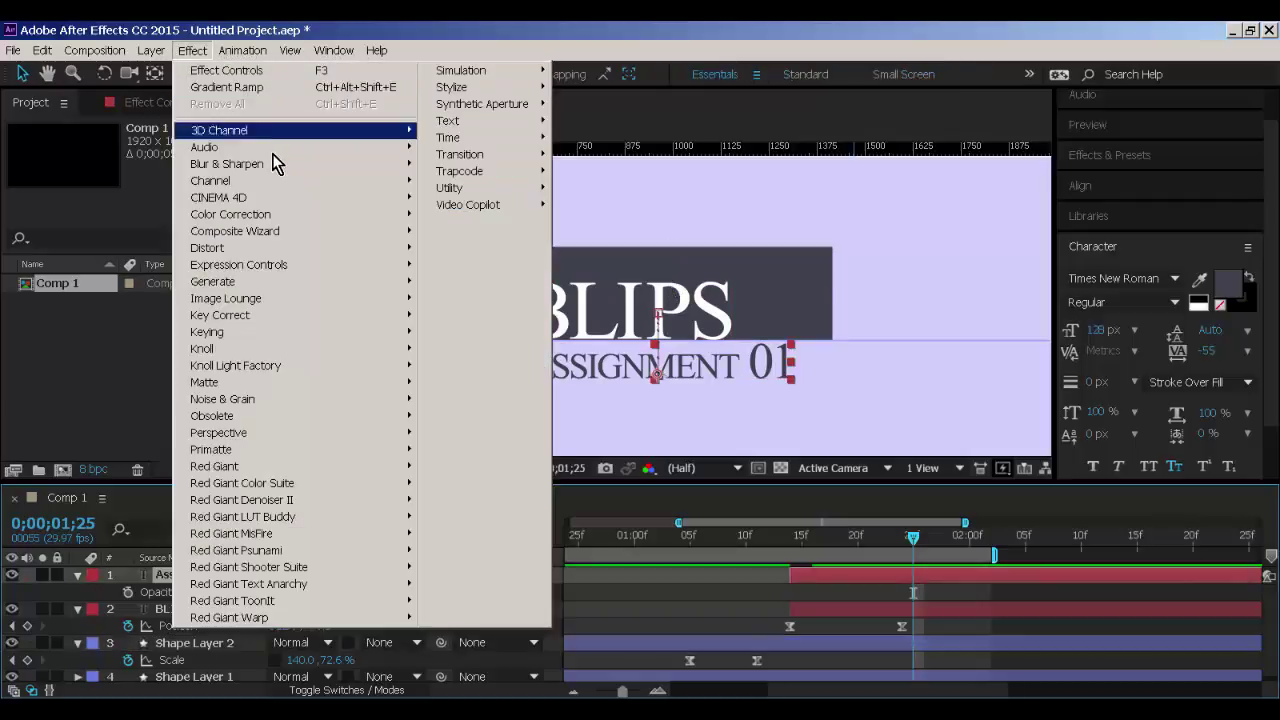
mouse_move(276, 182)
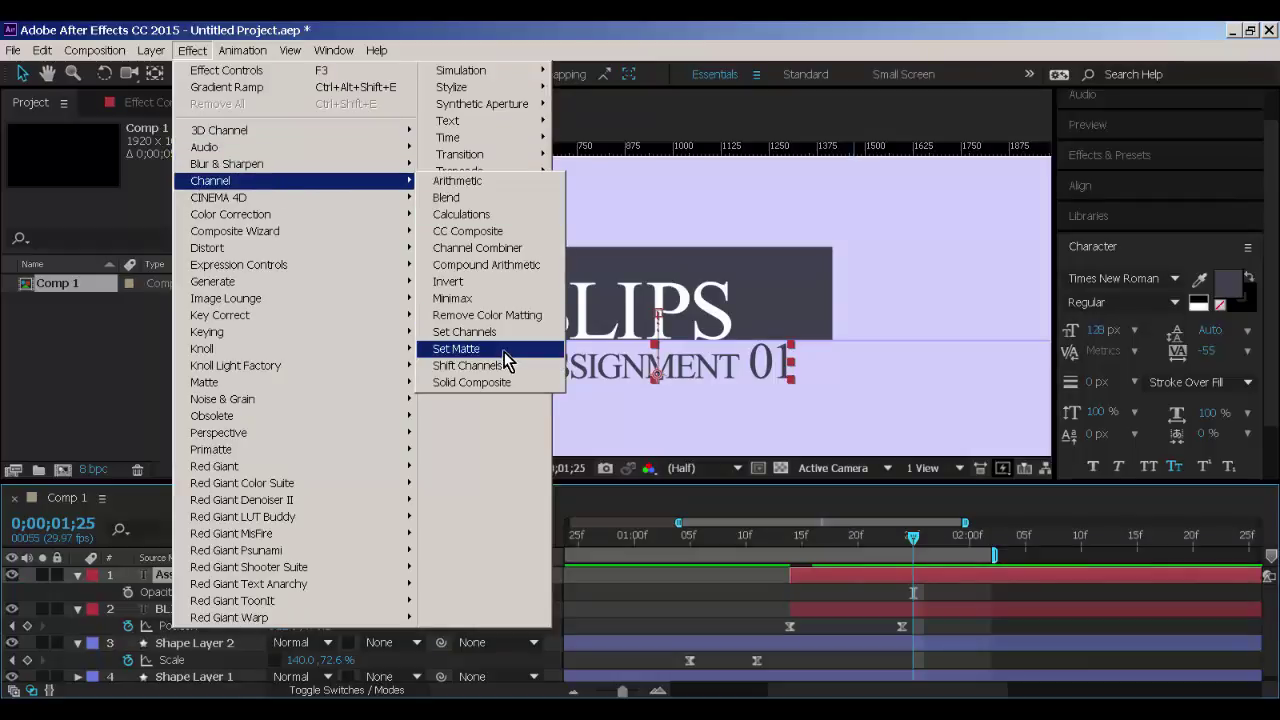
click(504, 350)
click(286, 165)
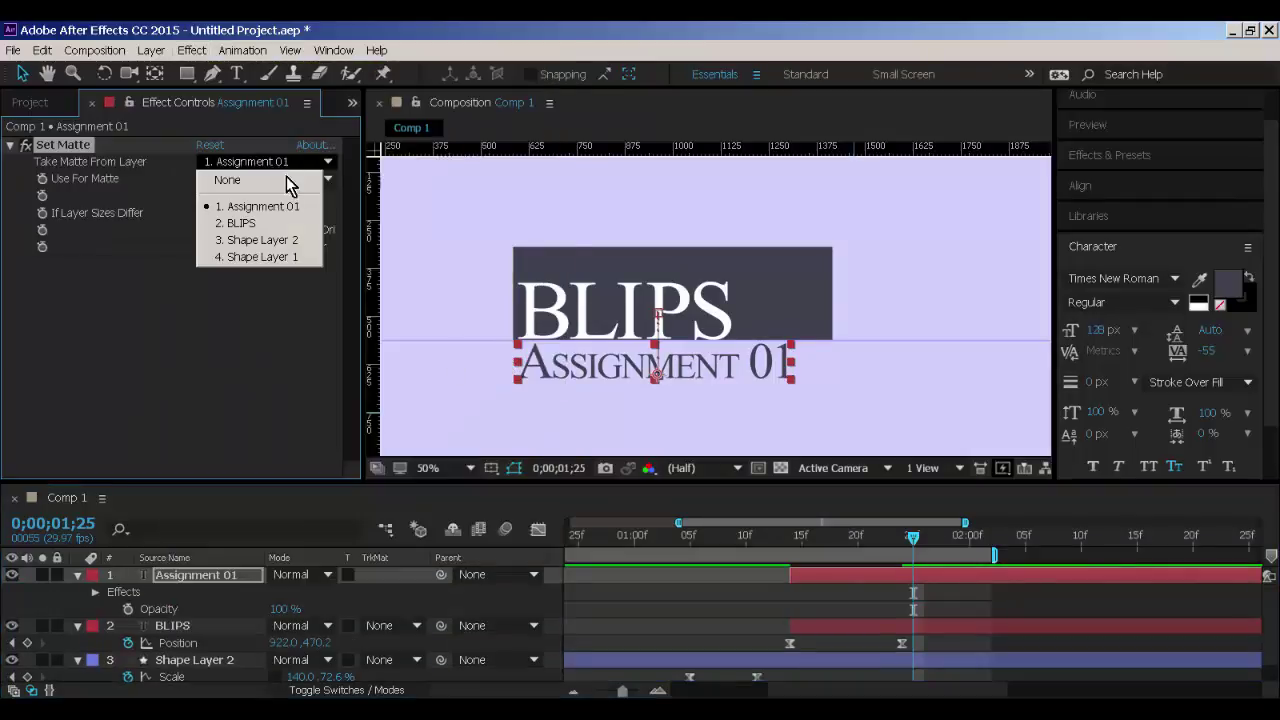
click(270, 244)
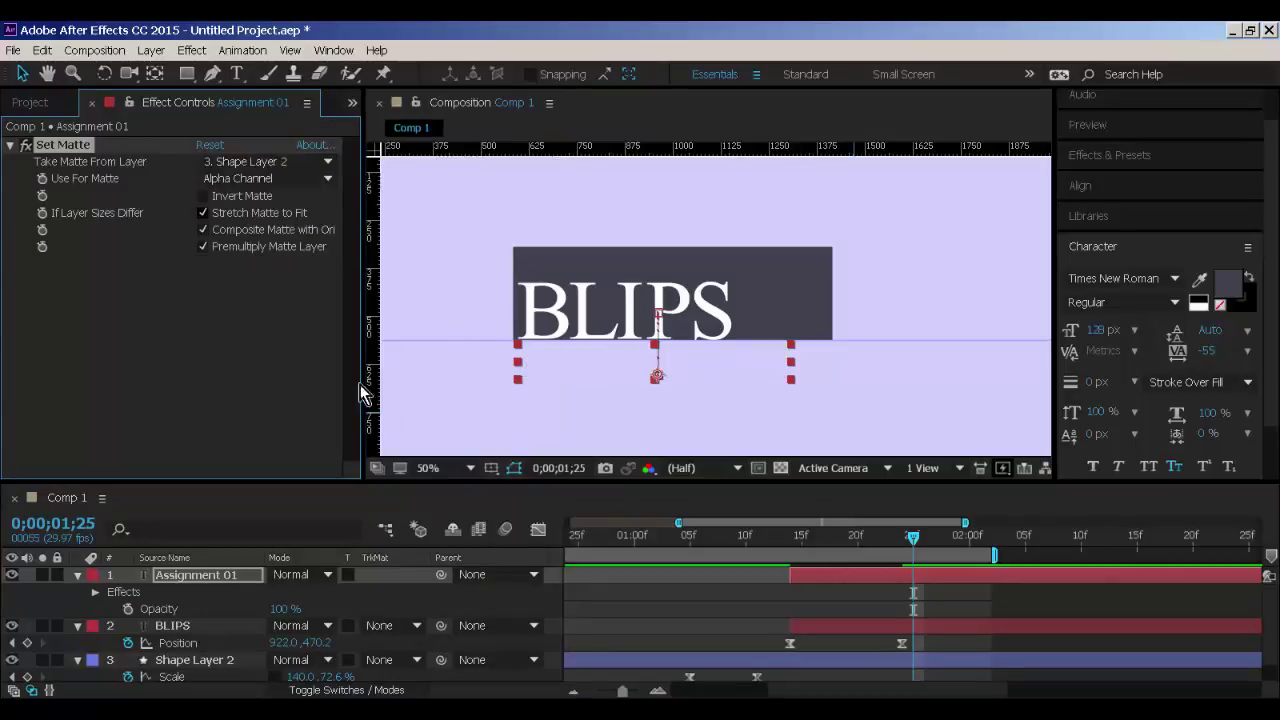
click(238, 197)
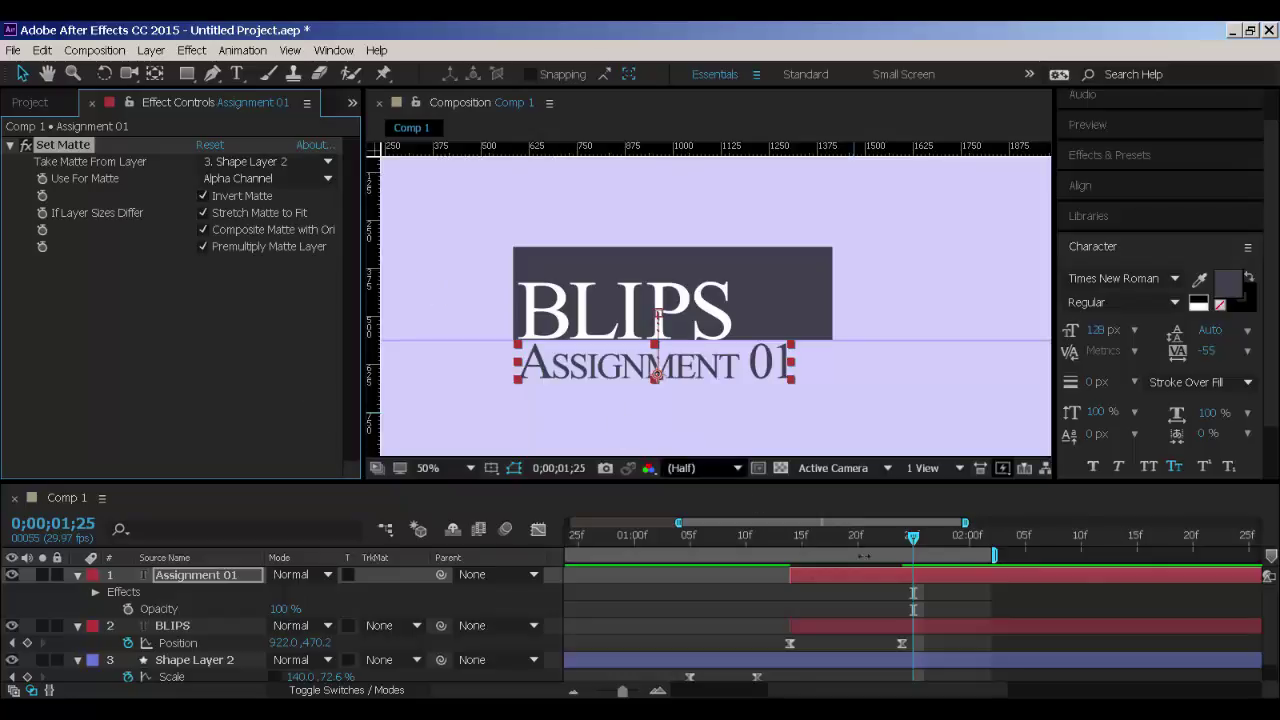
mouse_move(912, 536)
mouse_down()
mouse_move(831, 537)
mouse_move(918, 541)
mouse_up()
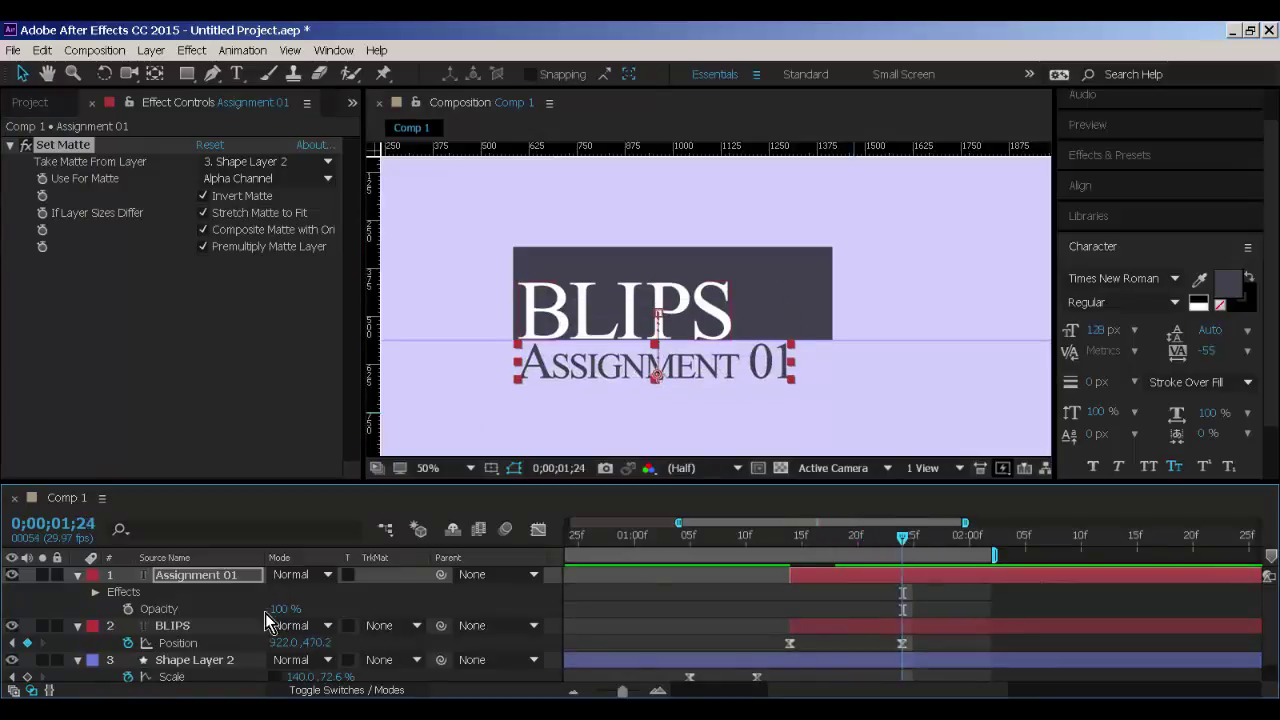
Apply Set Matte to the BLIPS layer, taking the matte from Shape Layer 2.
click(199, 625)
click(192, 50)
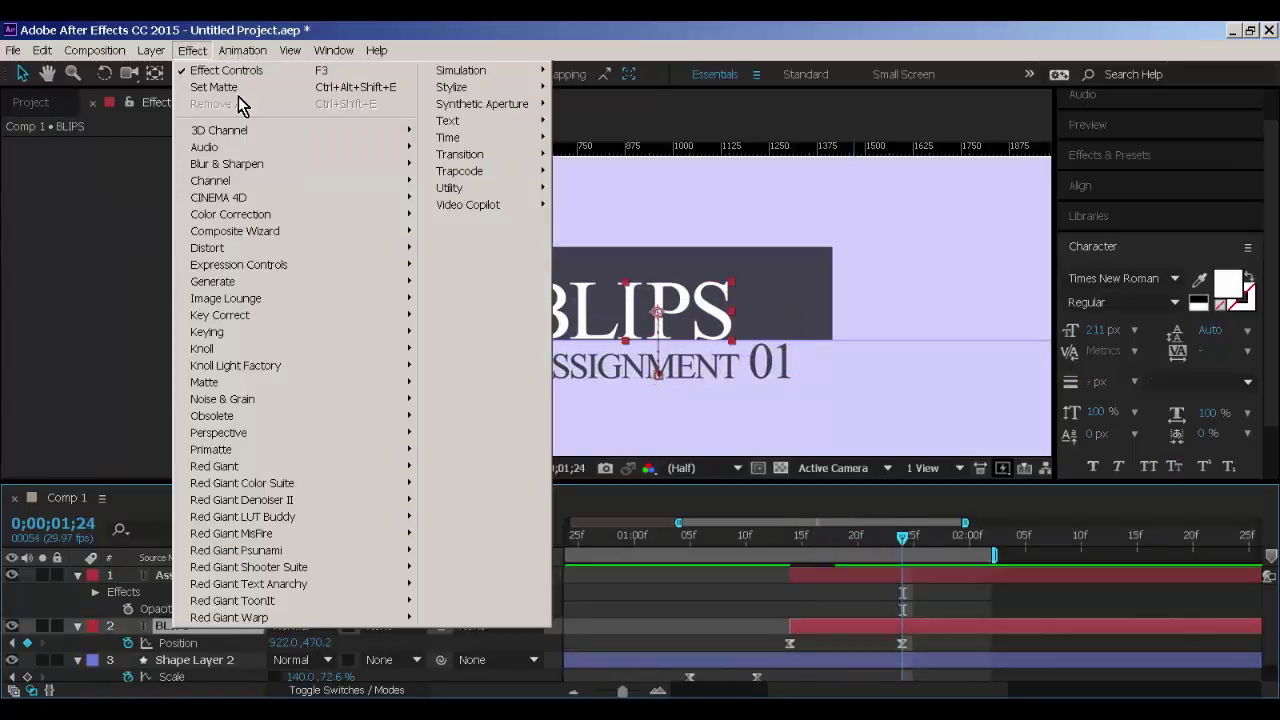
mouse_move(346, 181)
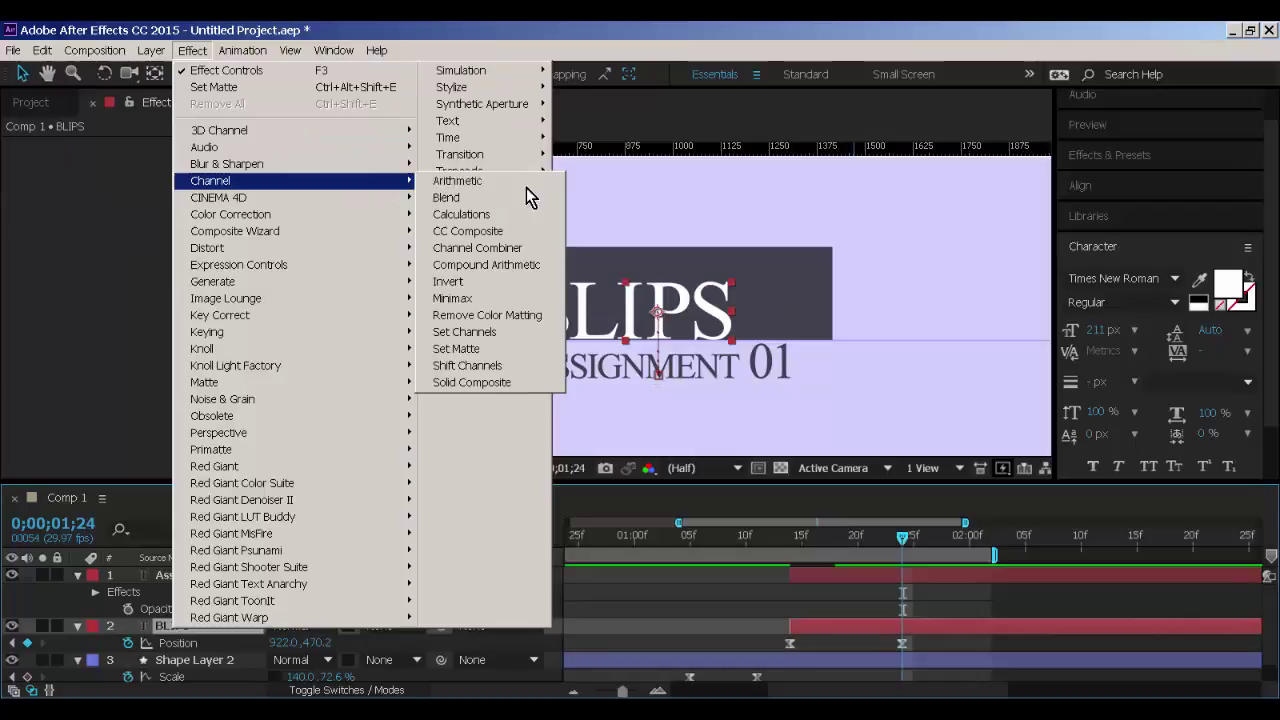
click(500, 350)
click(254, 161)
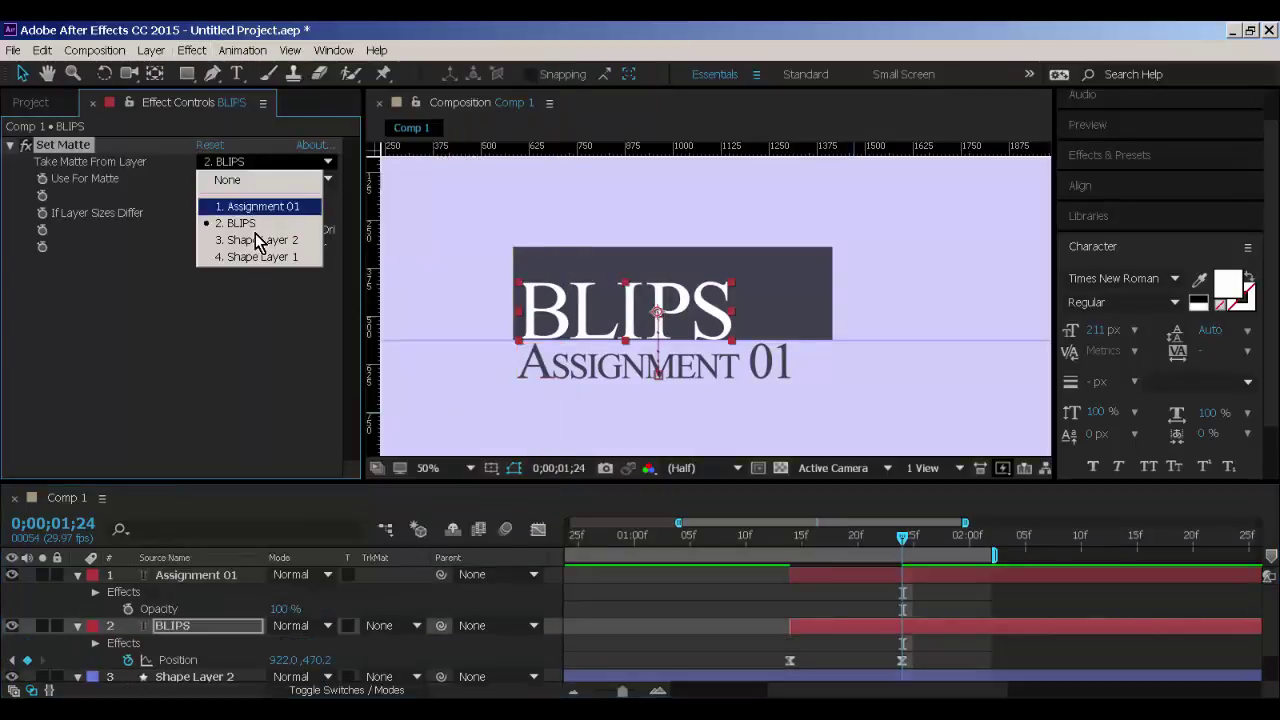
click(255, 240)
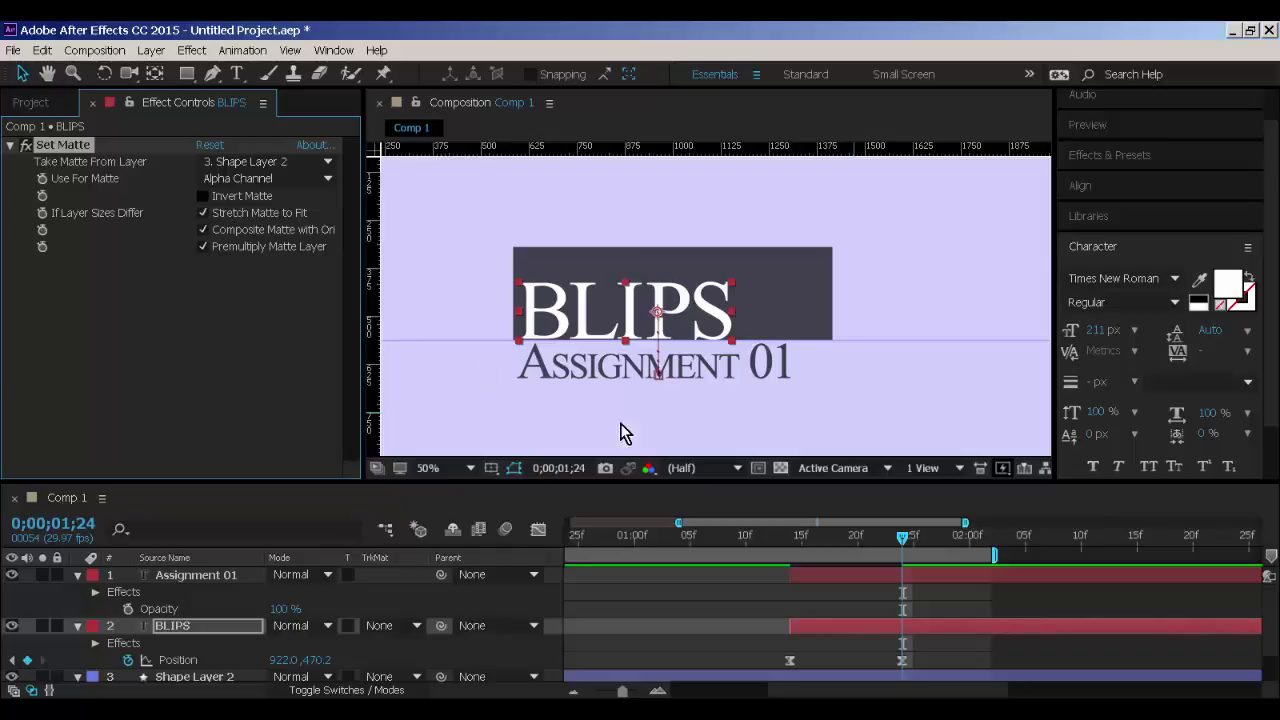
Scrub through the masked BLIPS and Assignment 01 reveal and check it in the full frame.
drag(798, 540, 678, 540)
scroll(617, 388, down, 4)
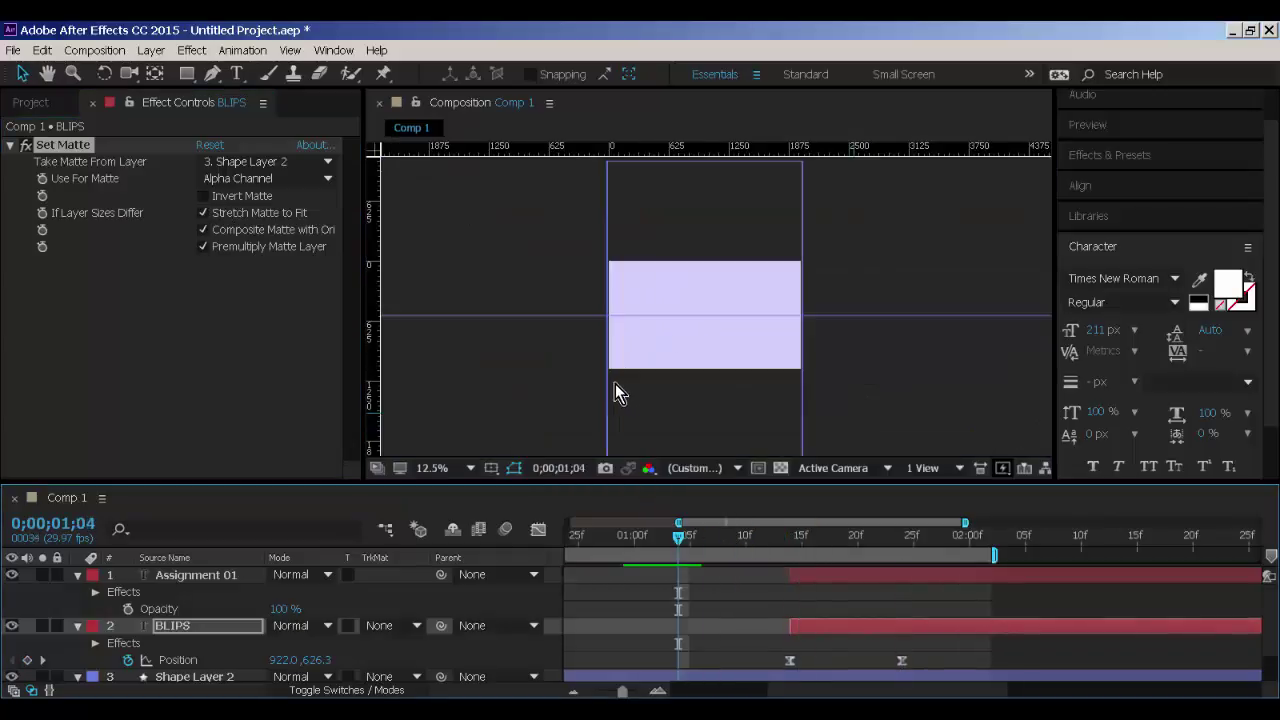
click(530, 386)
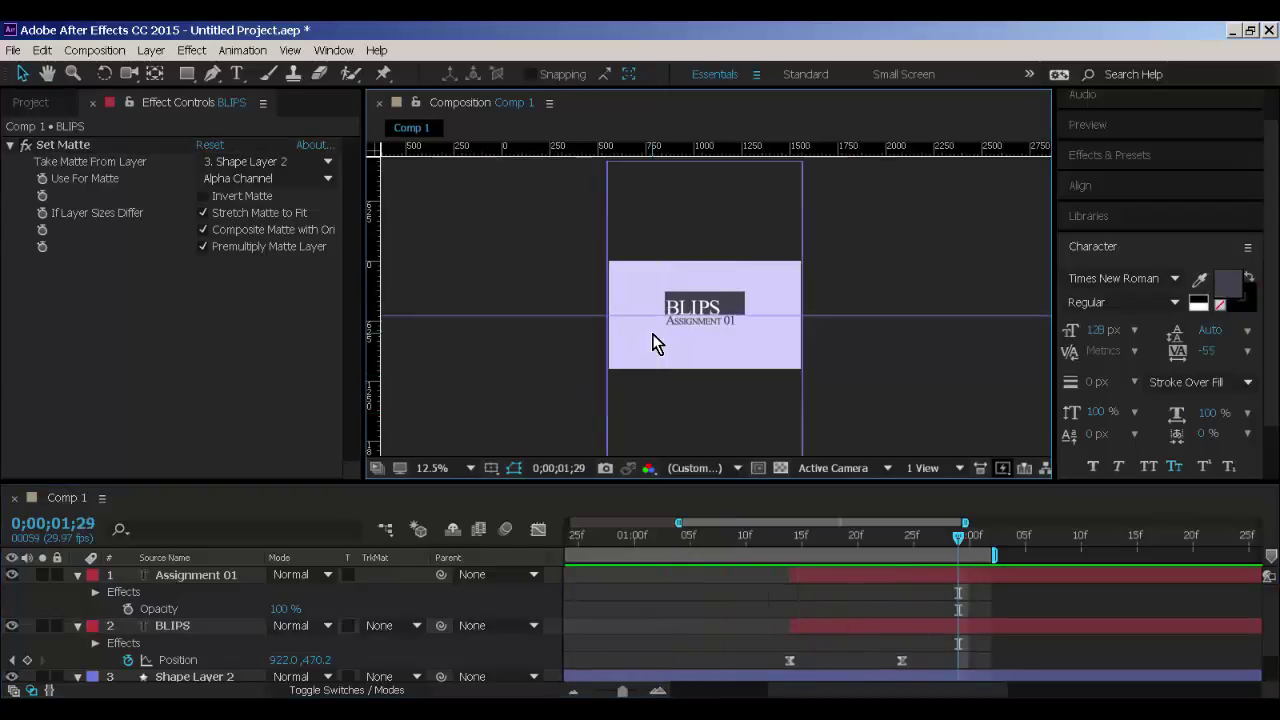
key(period)
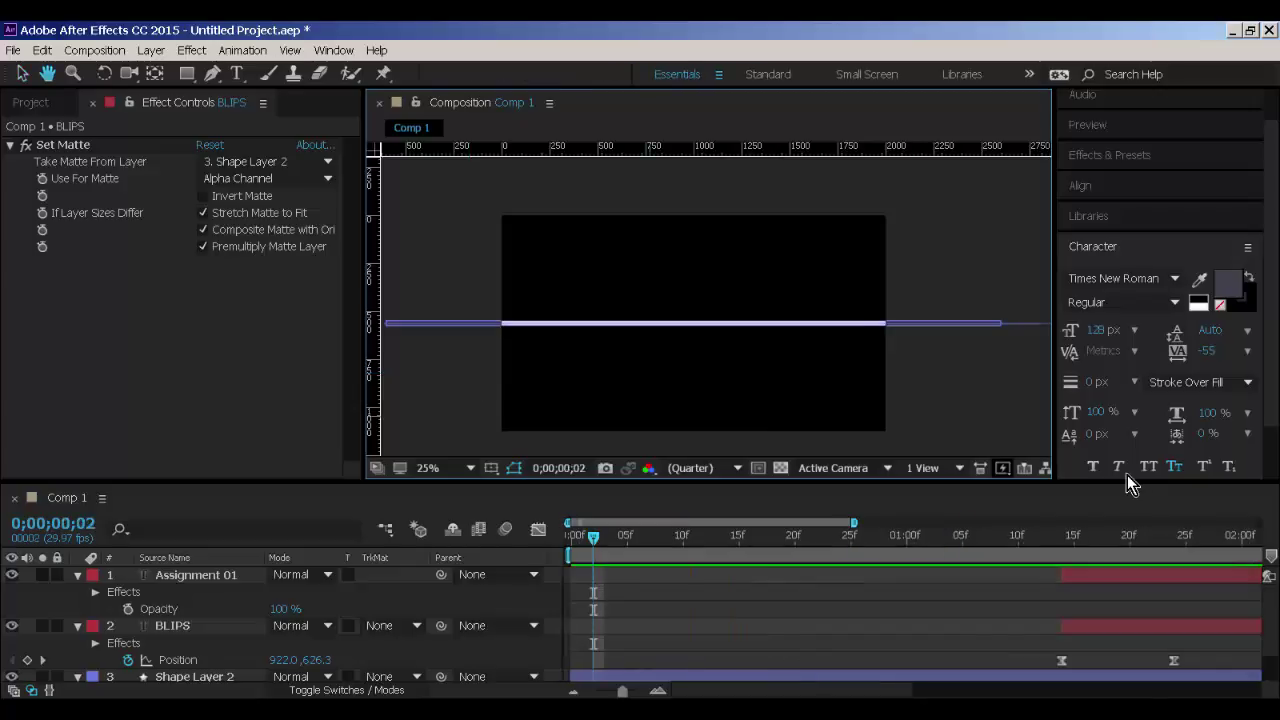
Show the whole composition duration in the timeline and extend the work area's end past the 3-second mark.
drag(608, 692, 594, 691)
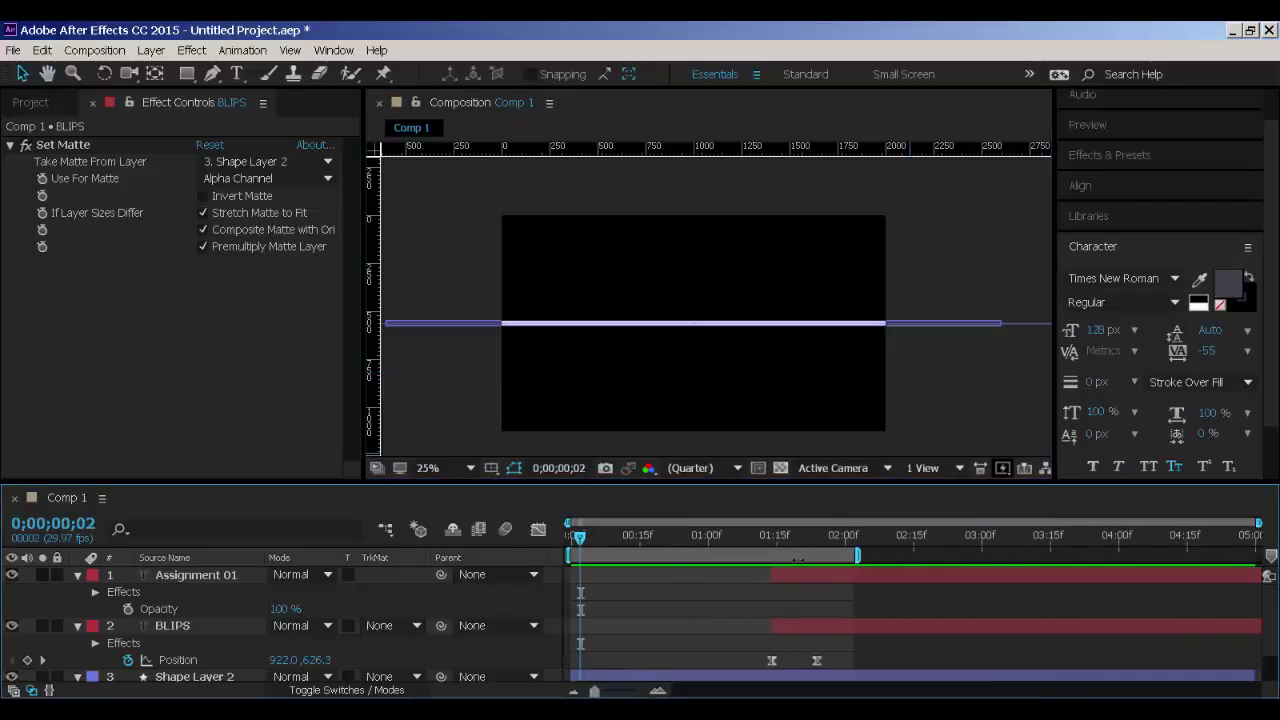
drag(858, 556, 1025, 556)
click(772, 540)
drag(794, 550, 839, 553)
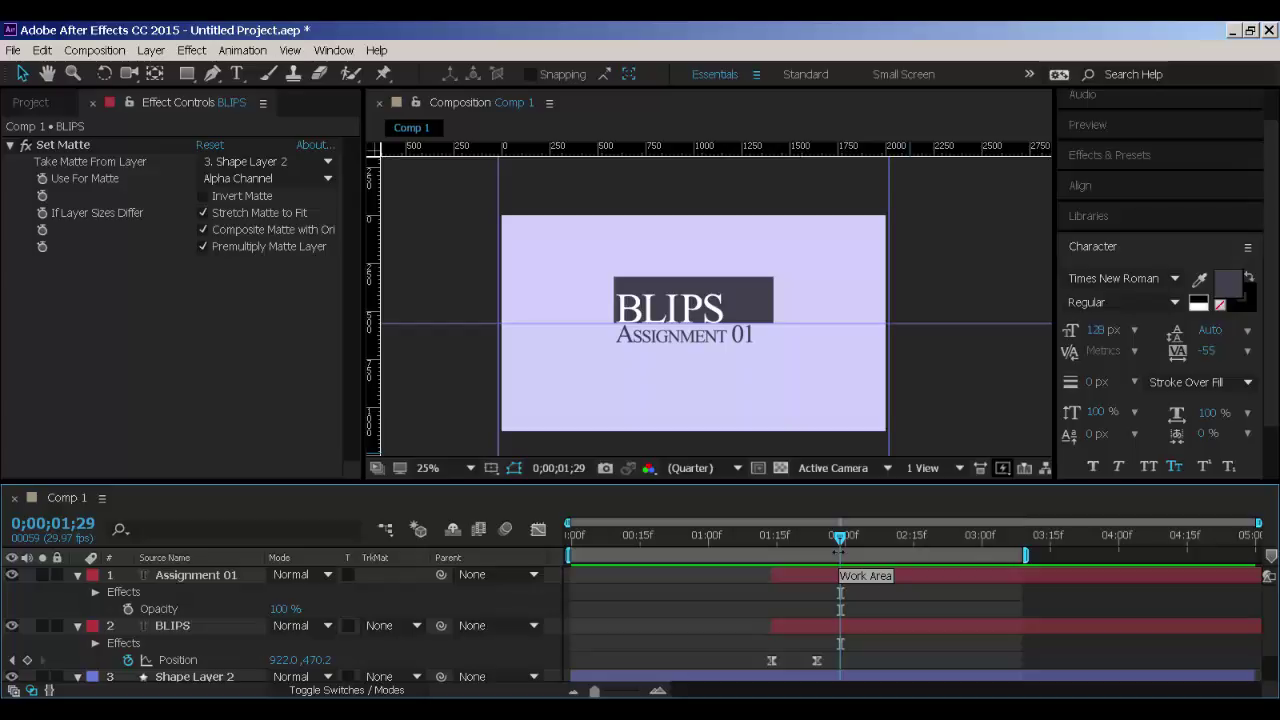
Collapse the properties of all four layers in the timeline and deselect them.
key(ctrl+a)
key(u)
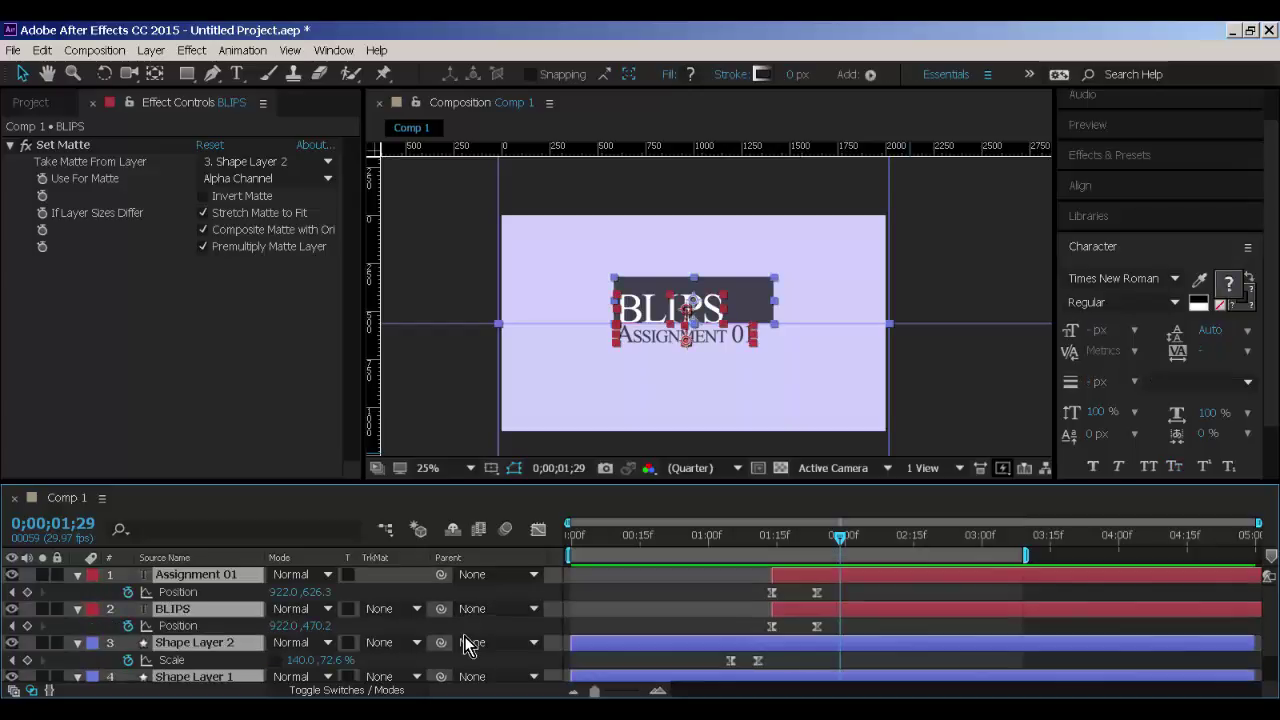
key(u)
click(728, 655)
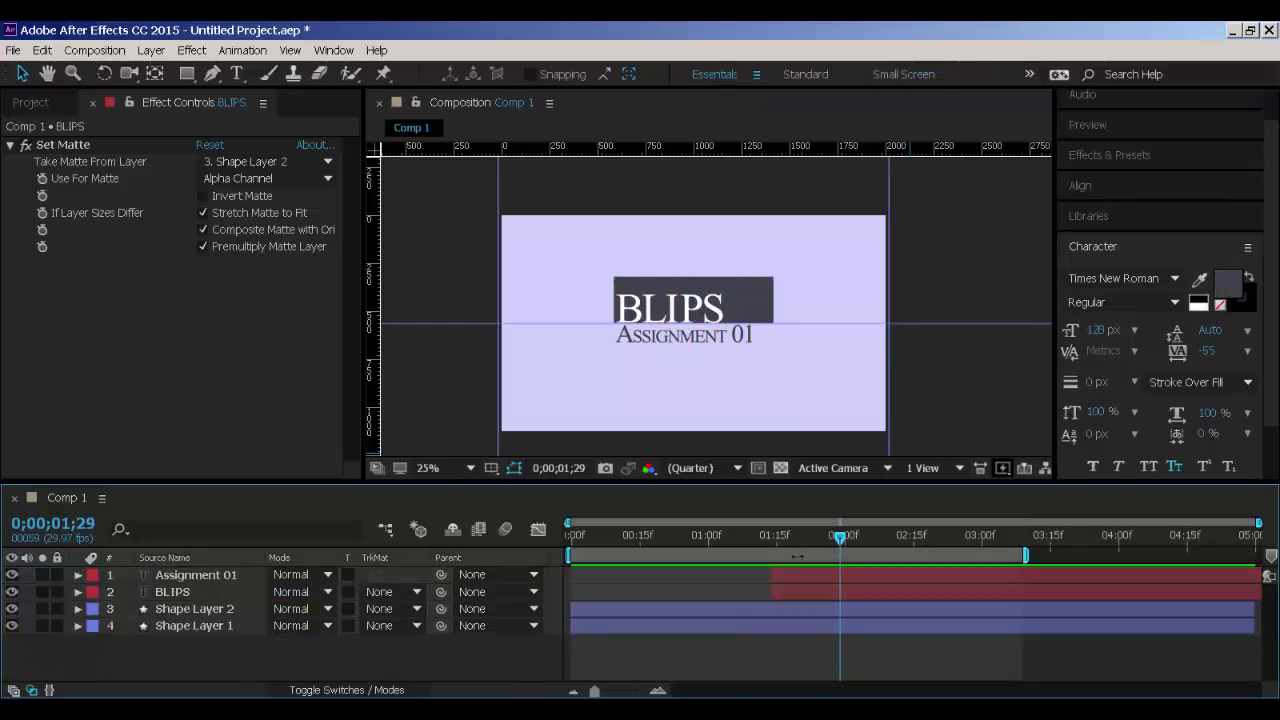
Preview and scrub the title animation, extending the work area's end to about 0;00;03;21.
drag(846, 538, 790, 543)
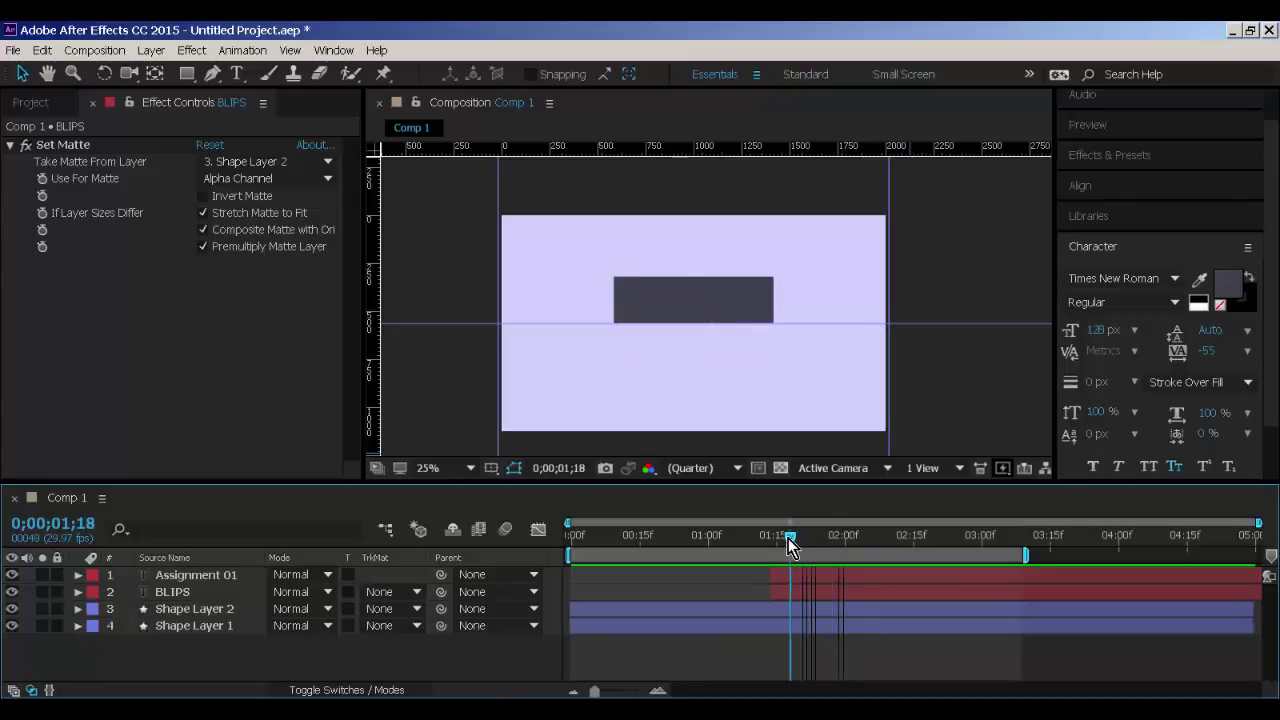
click(990, 540)
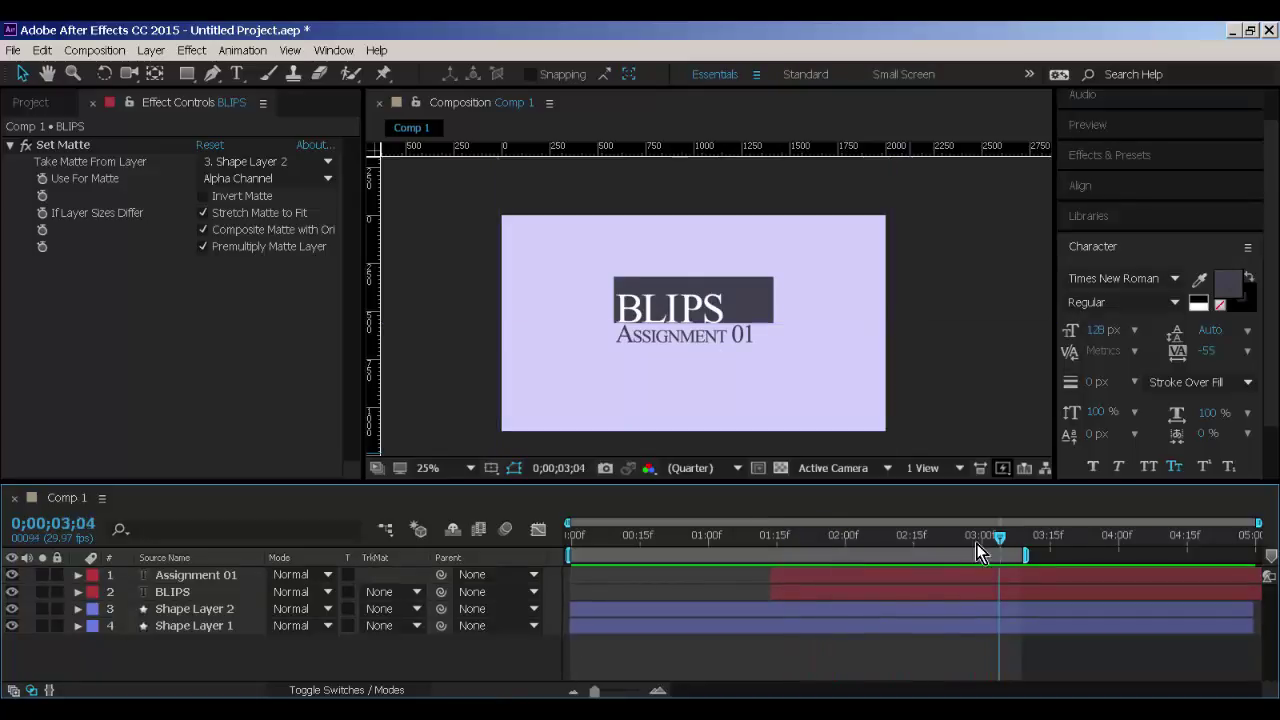
click(798, 541)
drag(795, 541, 788, 540)
key(space)
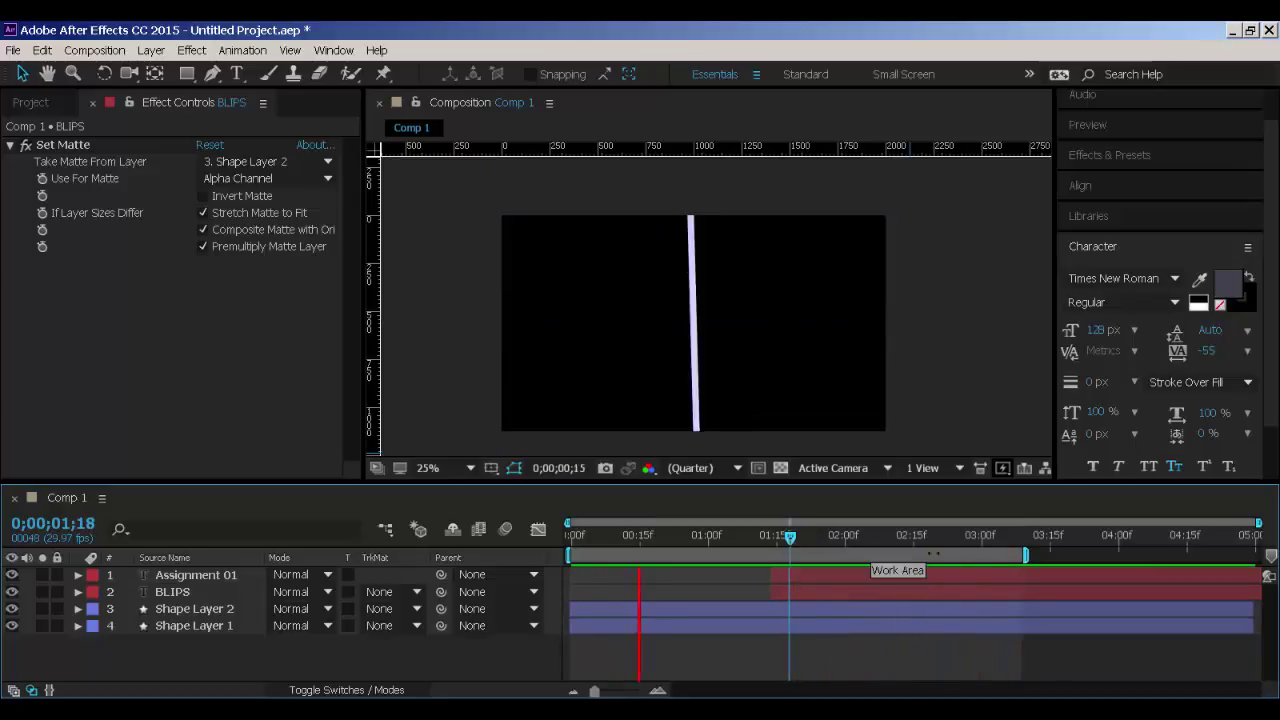
key(space)
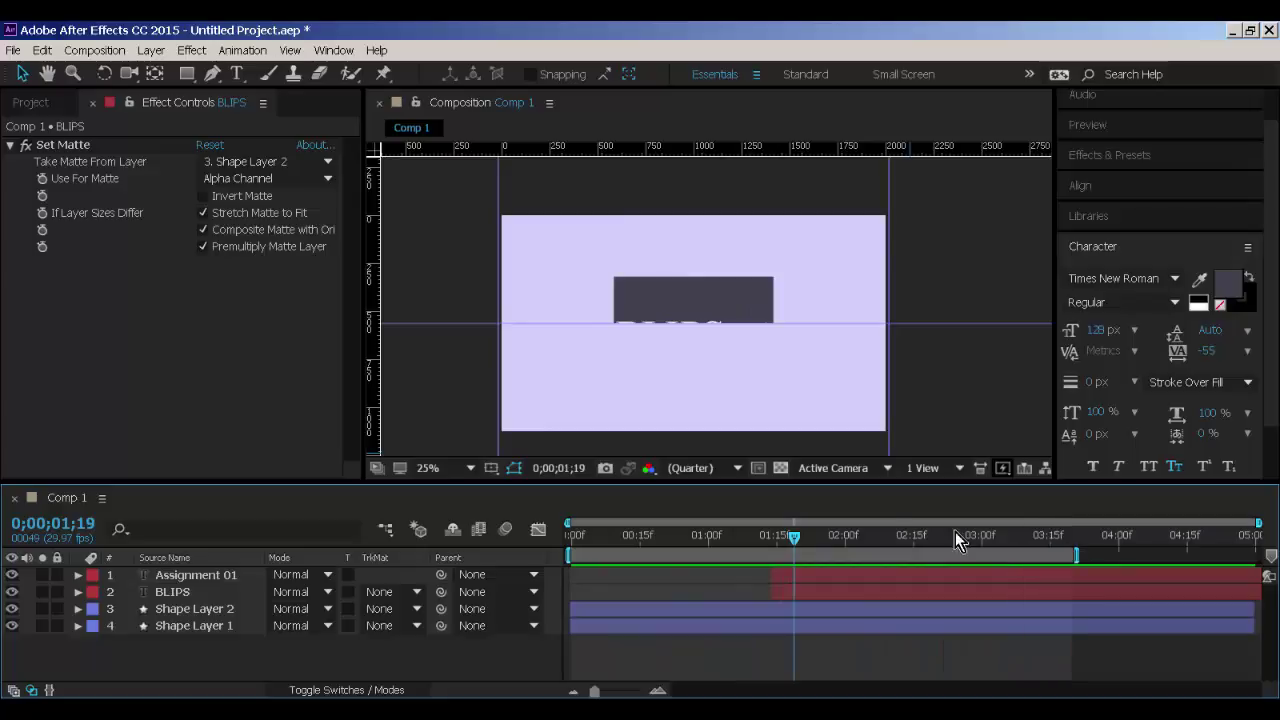
click(815, 543)
key(space)
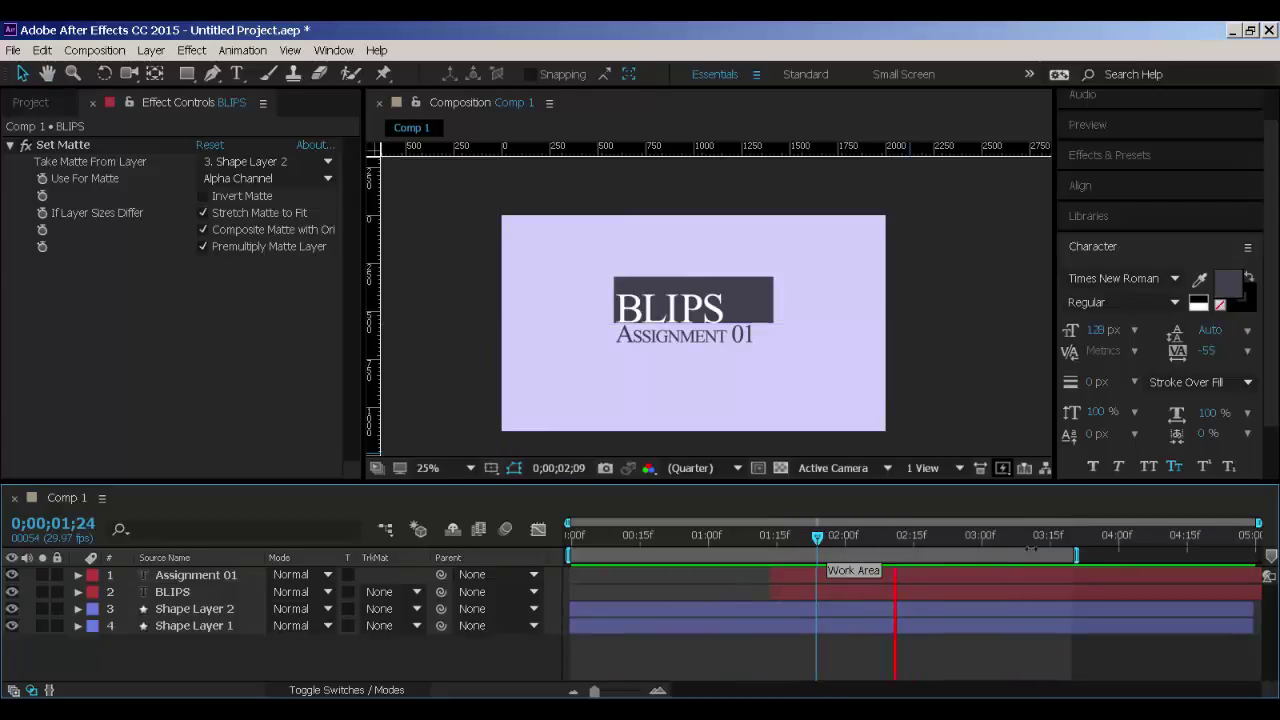
click(1018, 543)
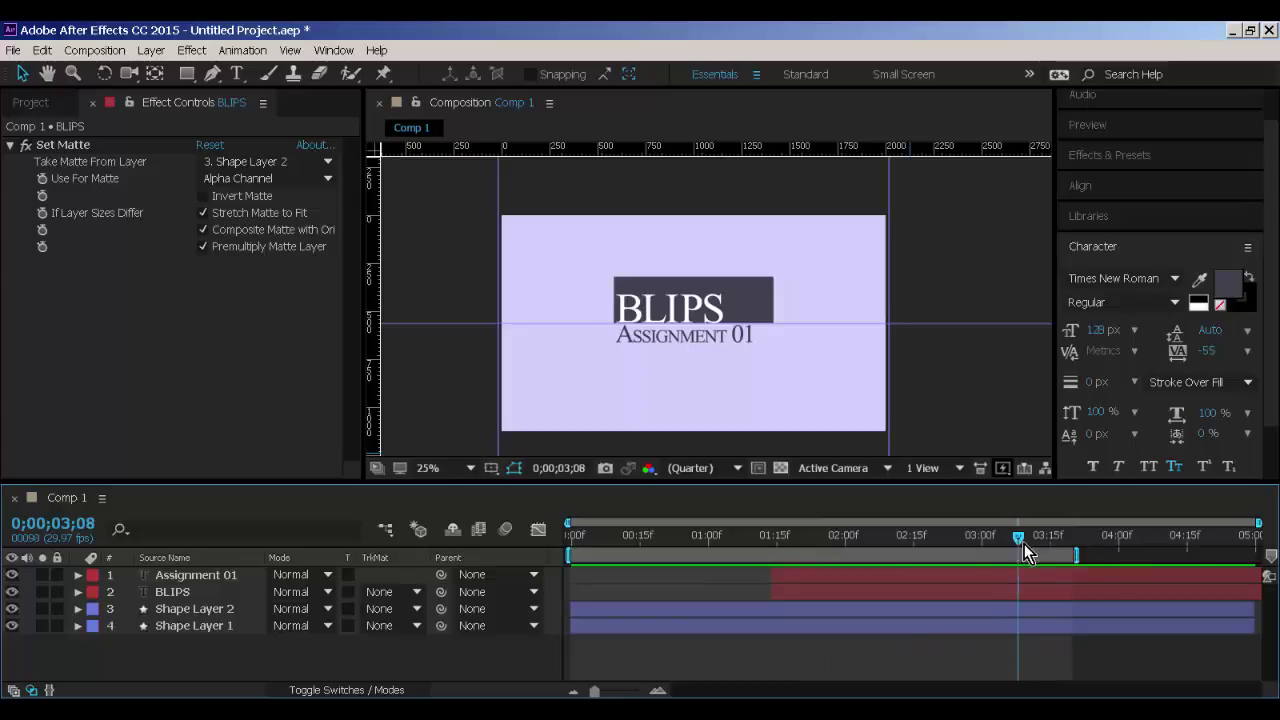
Add Position keyframes holding the current positions of the Assignment 01 and BLIPS layers at 0;00;03;09.
click(1022, 537)
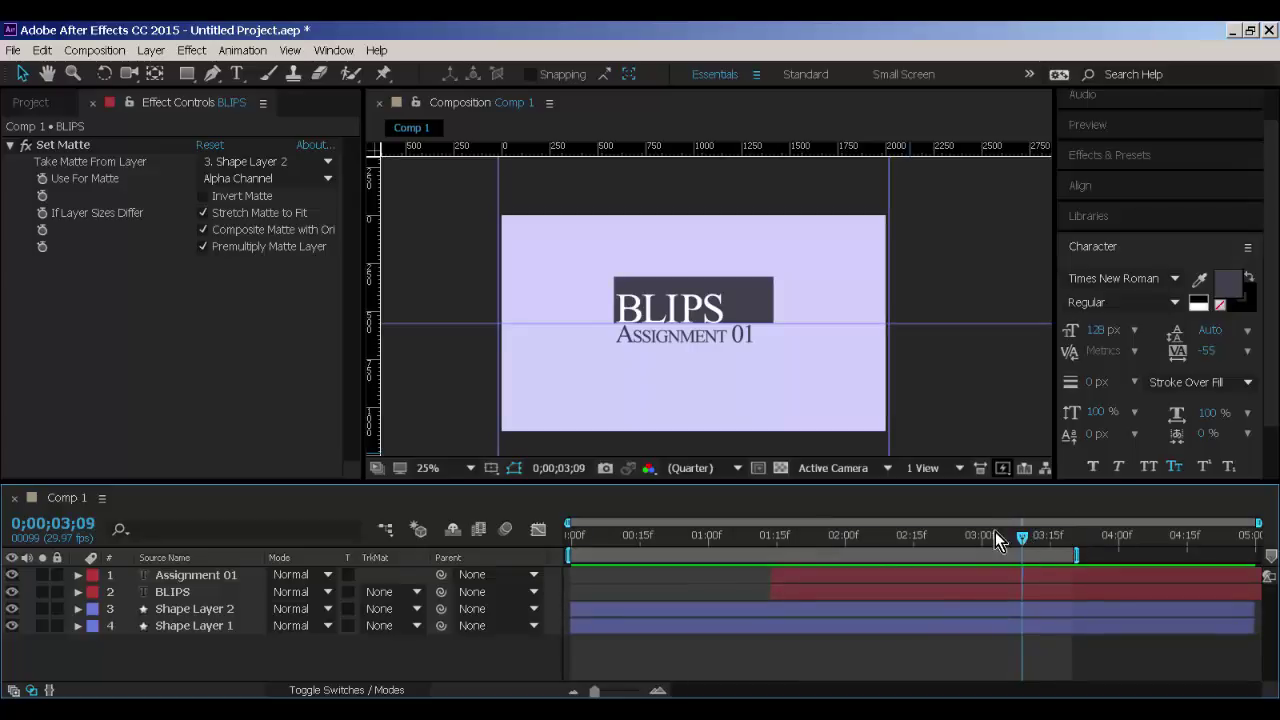
click(174, 576)
shift+click(176, 594)
key(p)
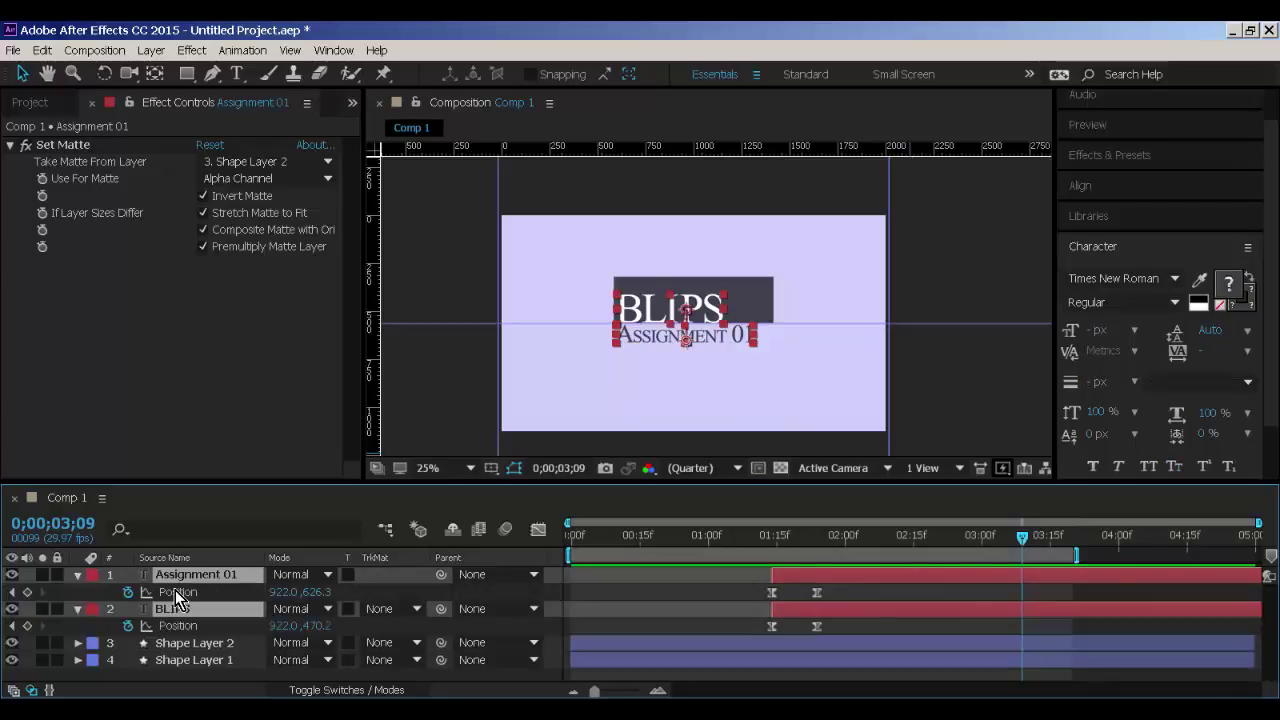
click(27, 625)
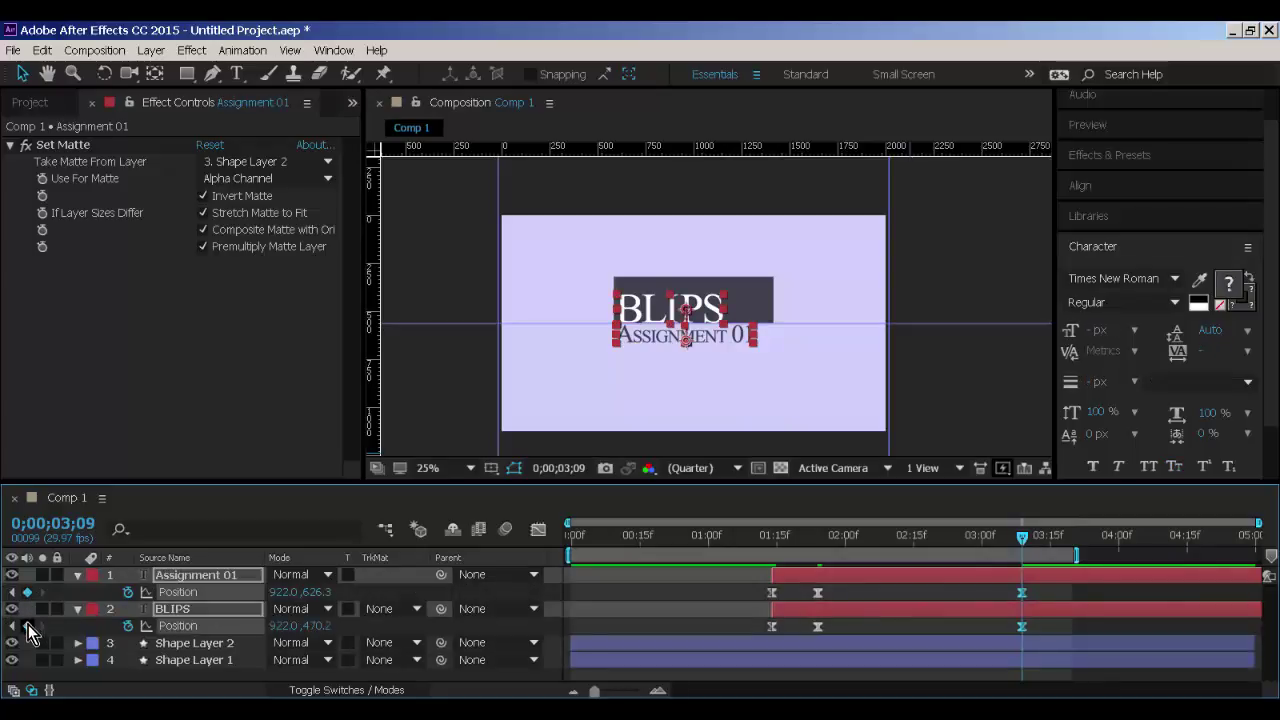
click(27, 625)
Paste a copy of Assignment 01's first Position keyframe at 0;00;03;15 so the text slides back out.
drag(794, 590, 762, 640)
drag(1033, 542, 1048, 542)
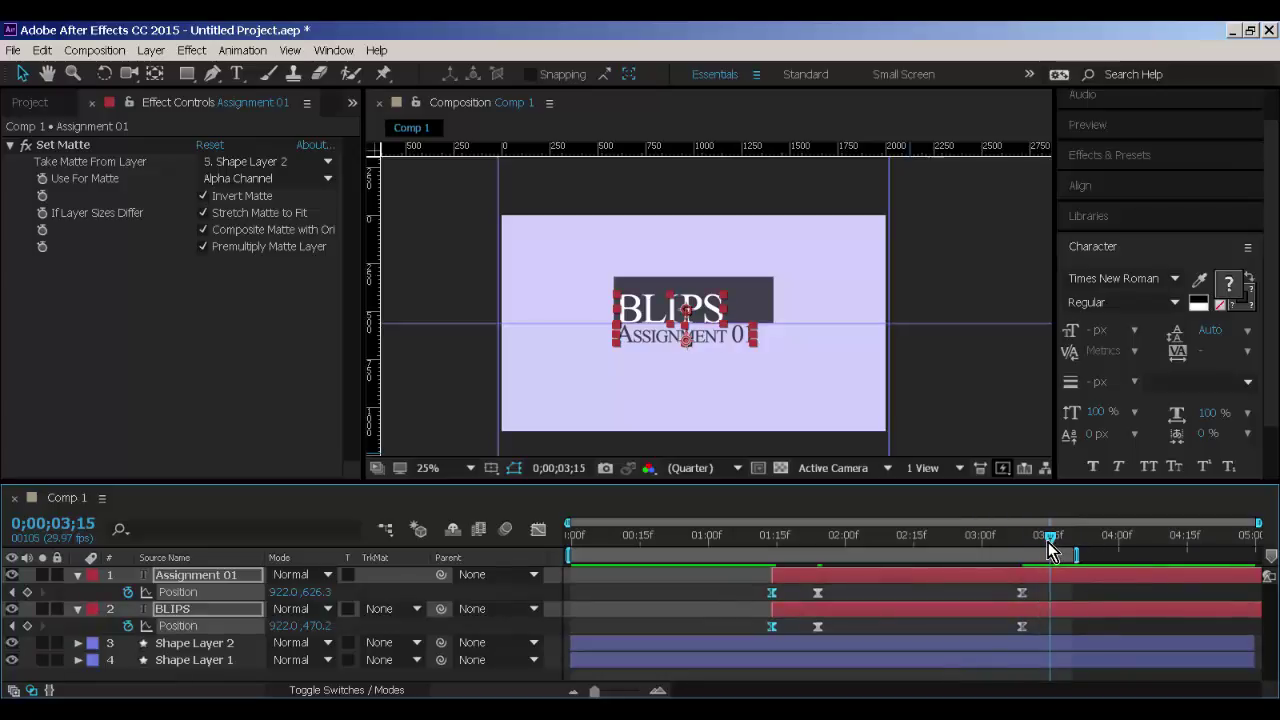
key(ctrl+d)
key(ctrl+z)
click(427, 592)
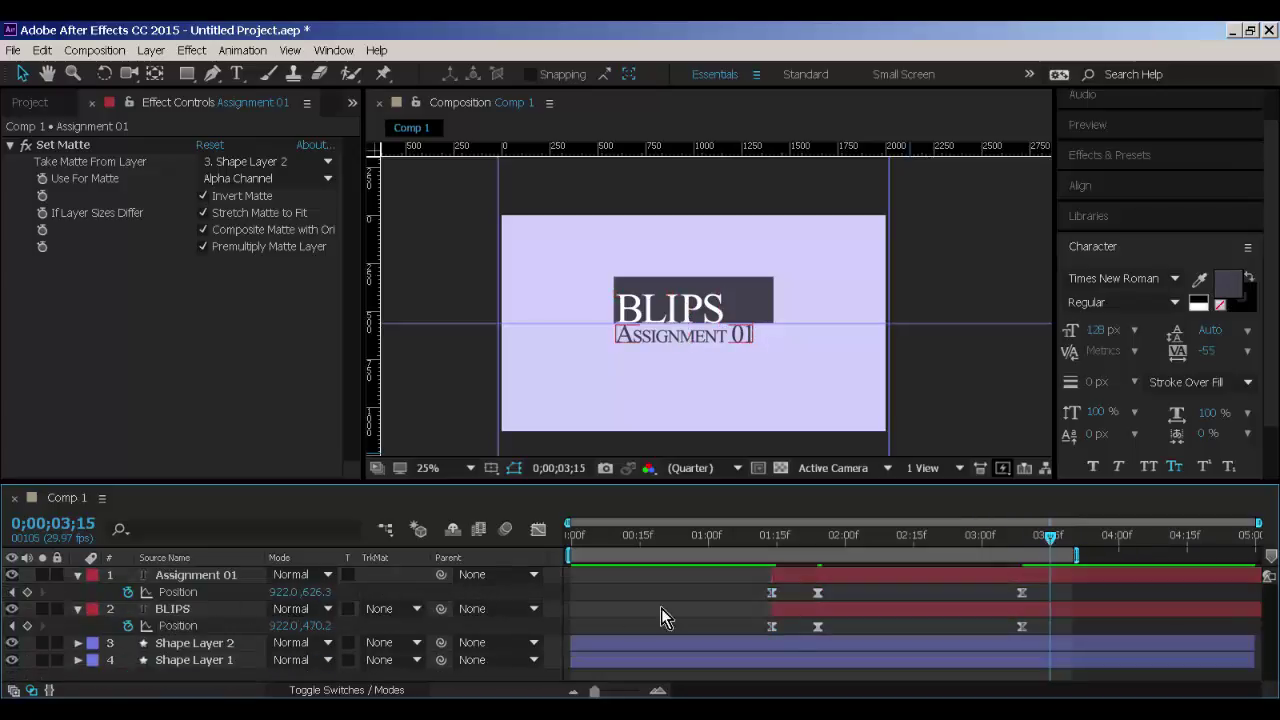
click(772, 592)
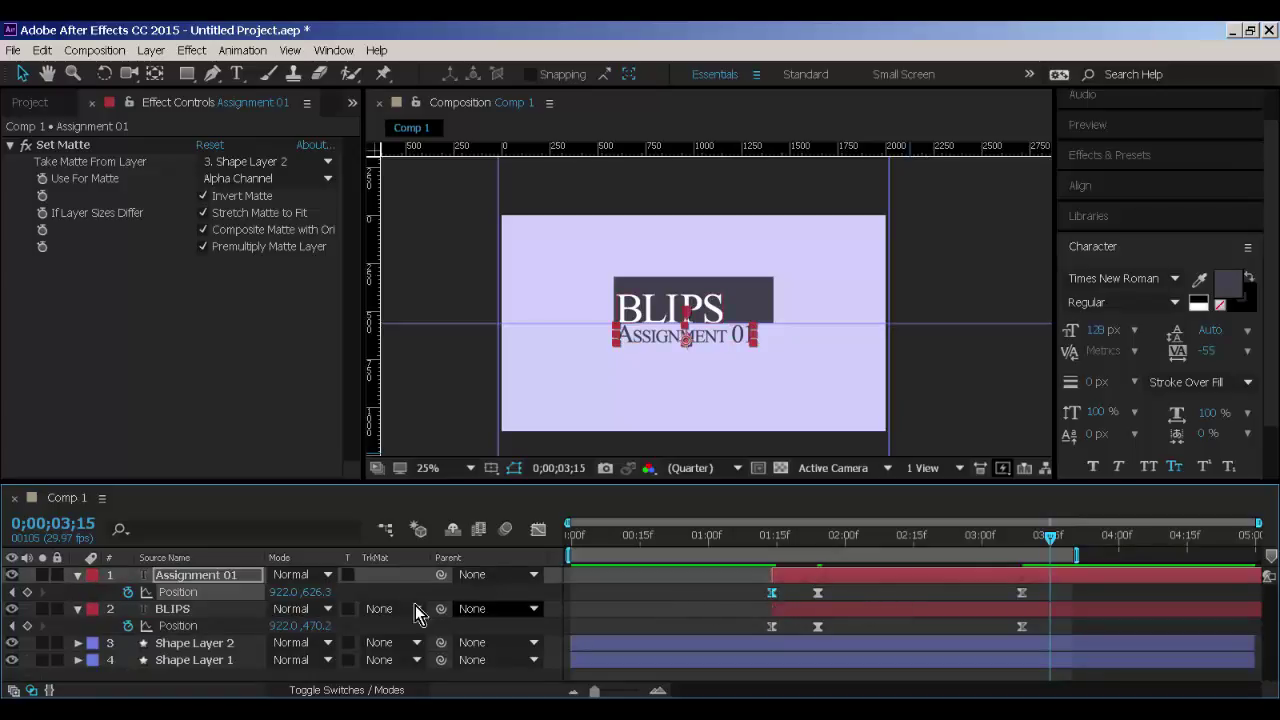
key(ctrl+v)
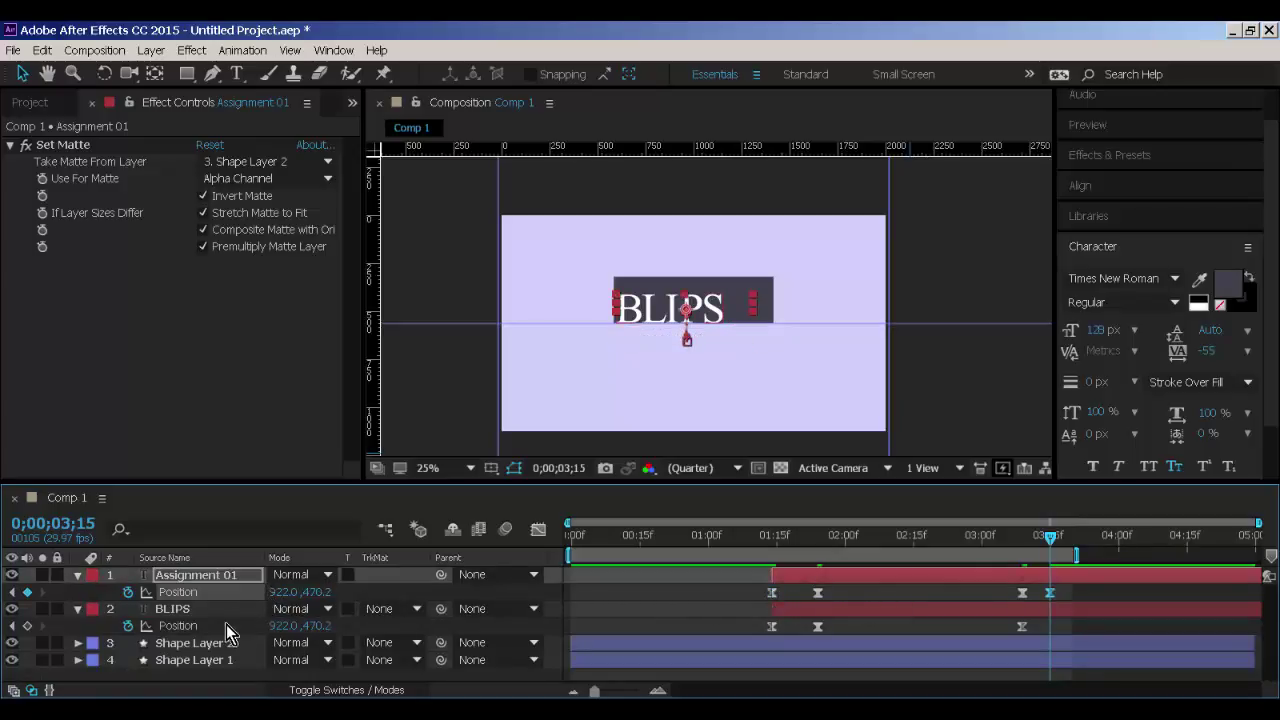
Copy the first Position keyframe of the BLIPS layer to 0;00;03;15.
click(771, 626)
key(ctrl+c)
key(ctrl+v)
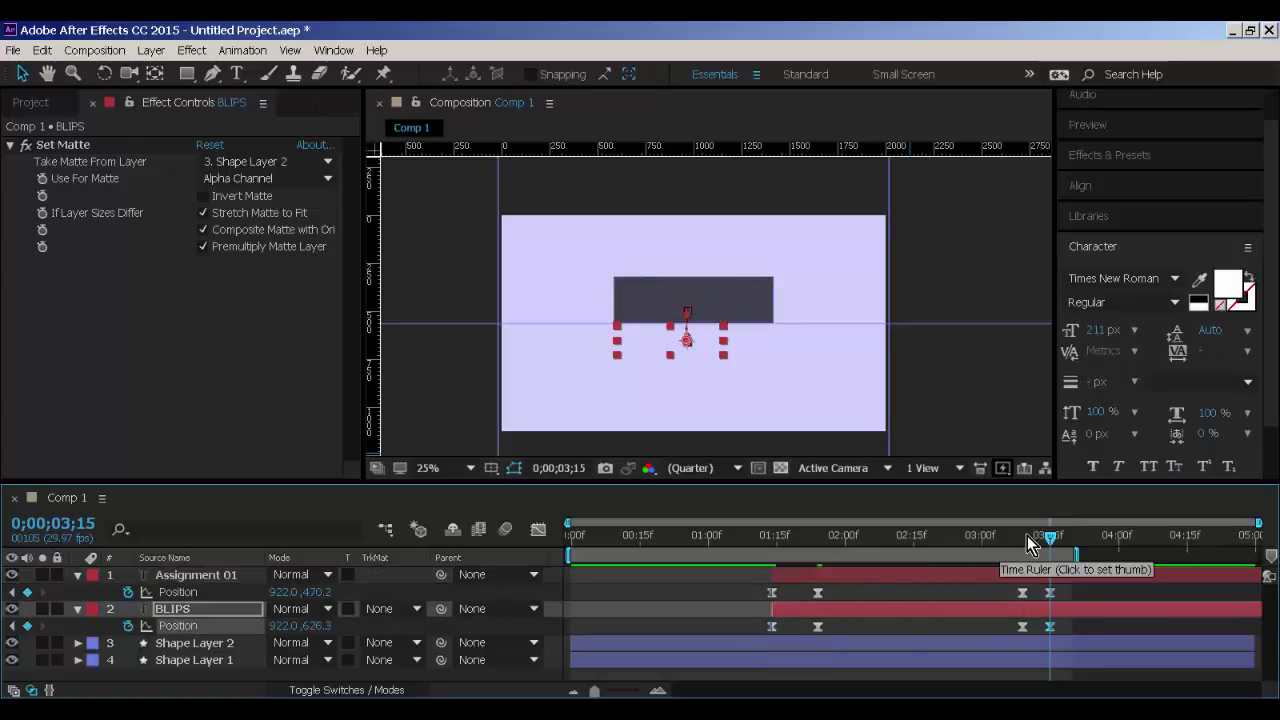
Scrub and play back the animation to check how both texts slide in and out.
mouse_move(1030, 543)
mouse_down()
mouse_move(1001, 542)
mouse_move(1054, 543)
mouse_up()
drag(943, 545, 912, 550)
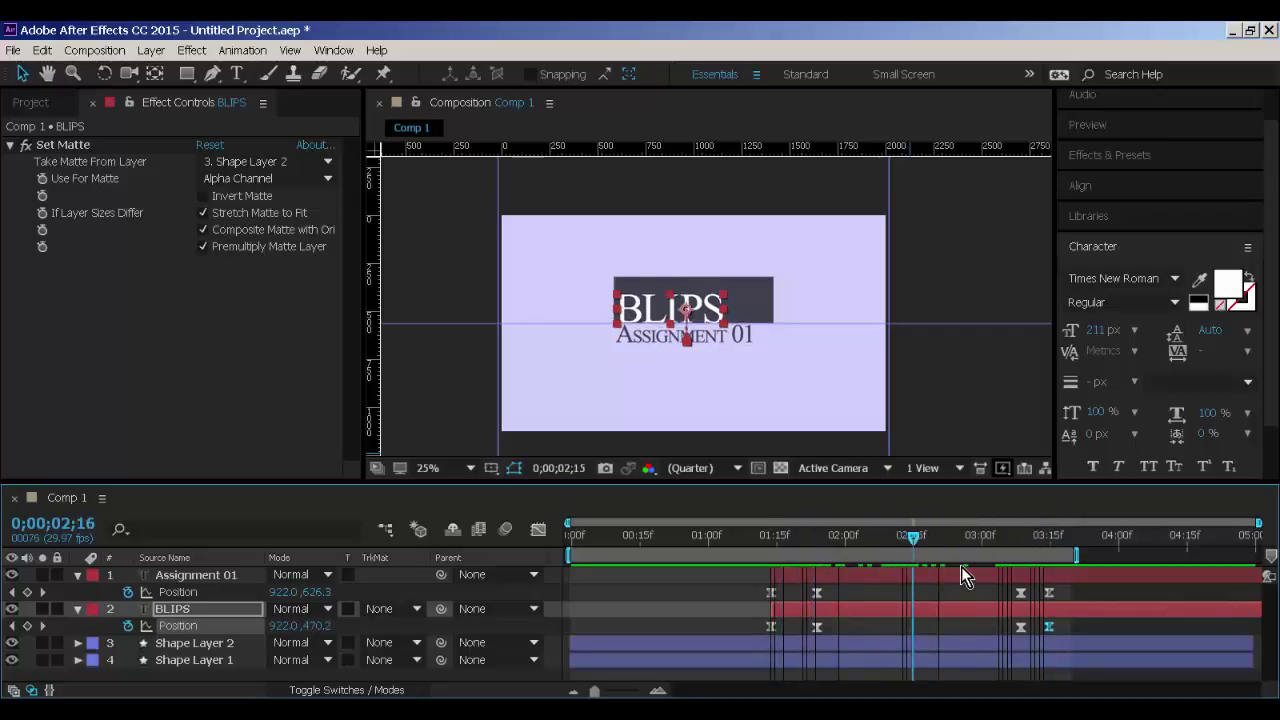
key(space)
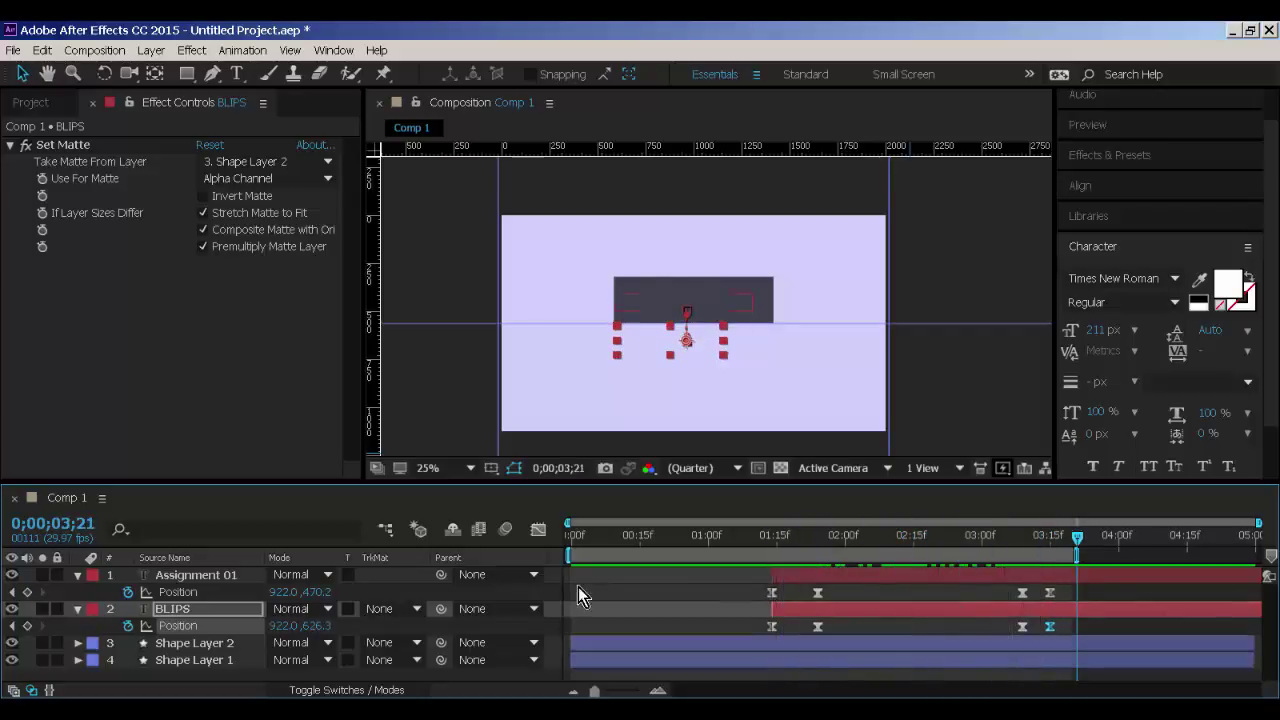
Paste a copy of Shape Layer 2's two Scale keyframes at 0;00;03;18.
click(217, 644)
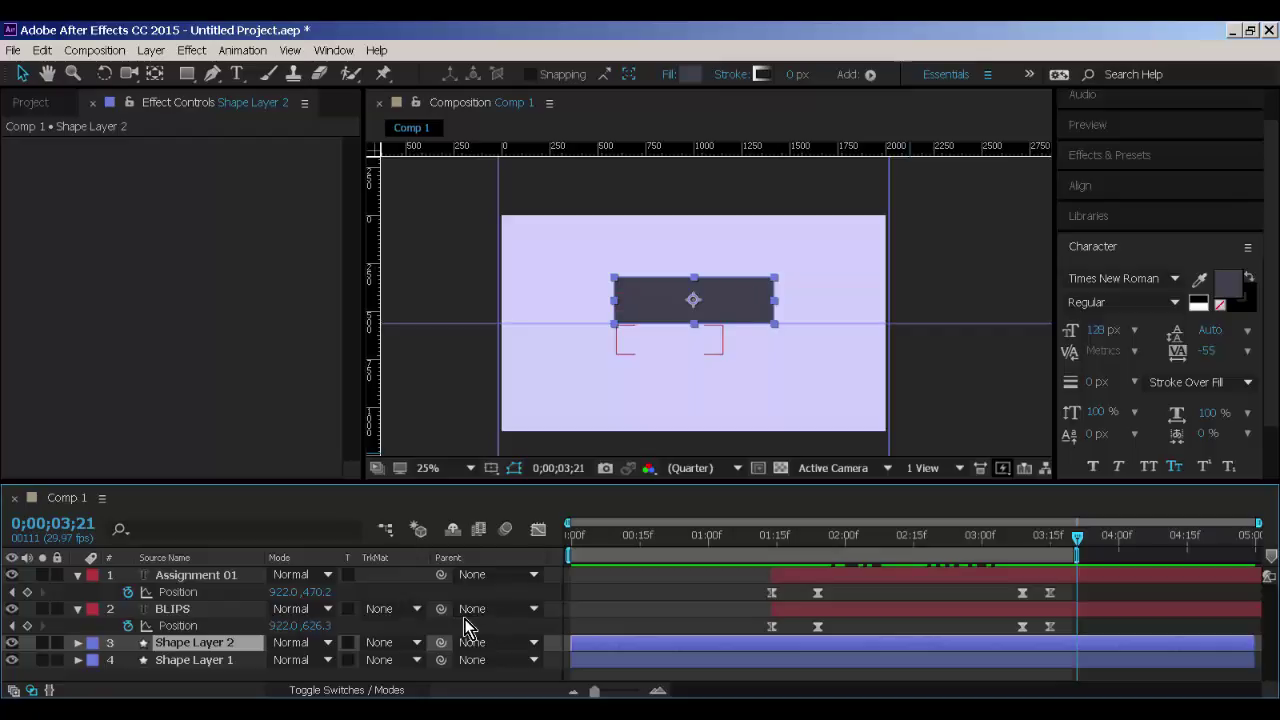
key(s)
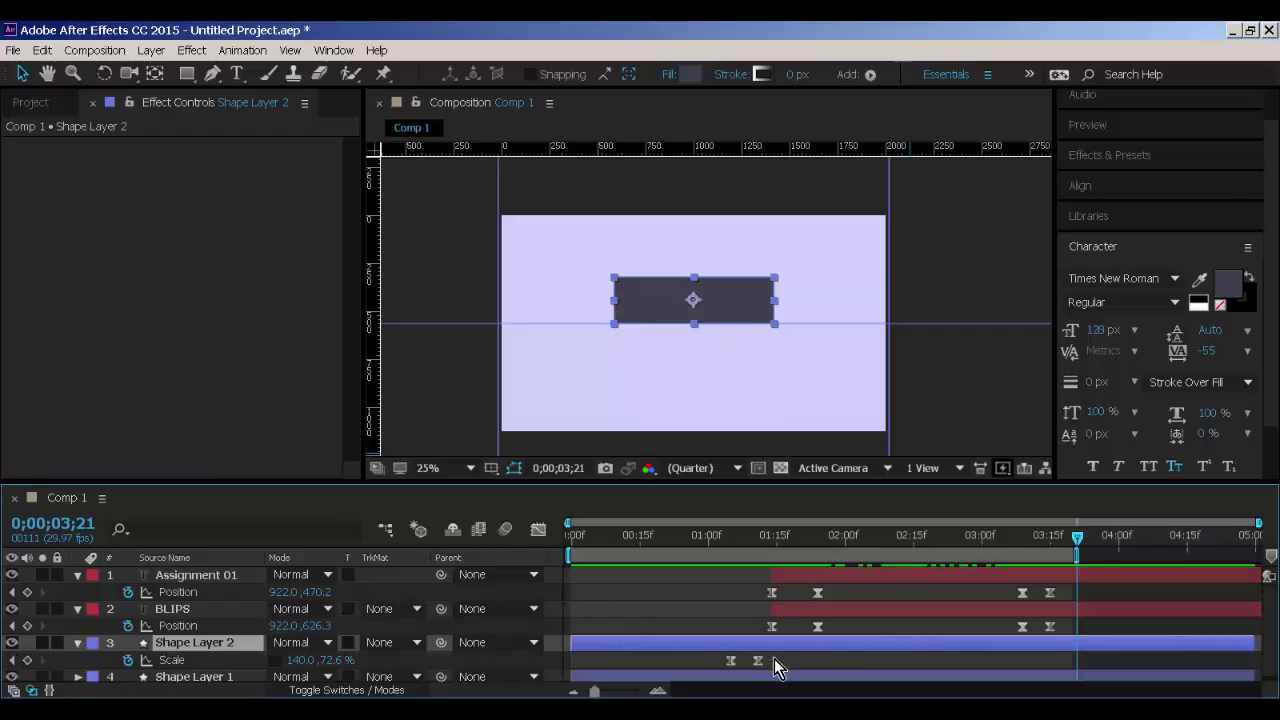
drag(774, 659, 728, 668)
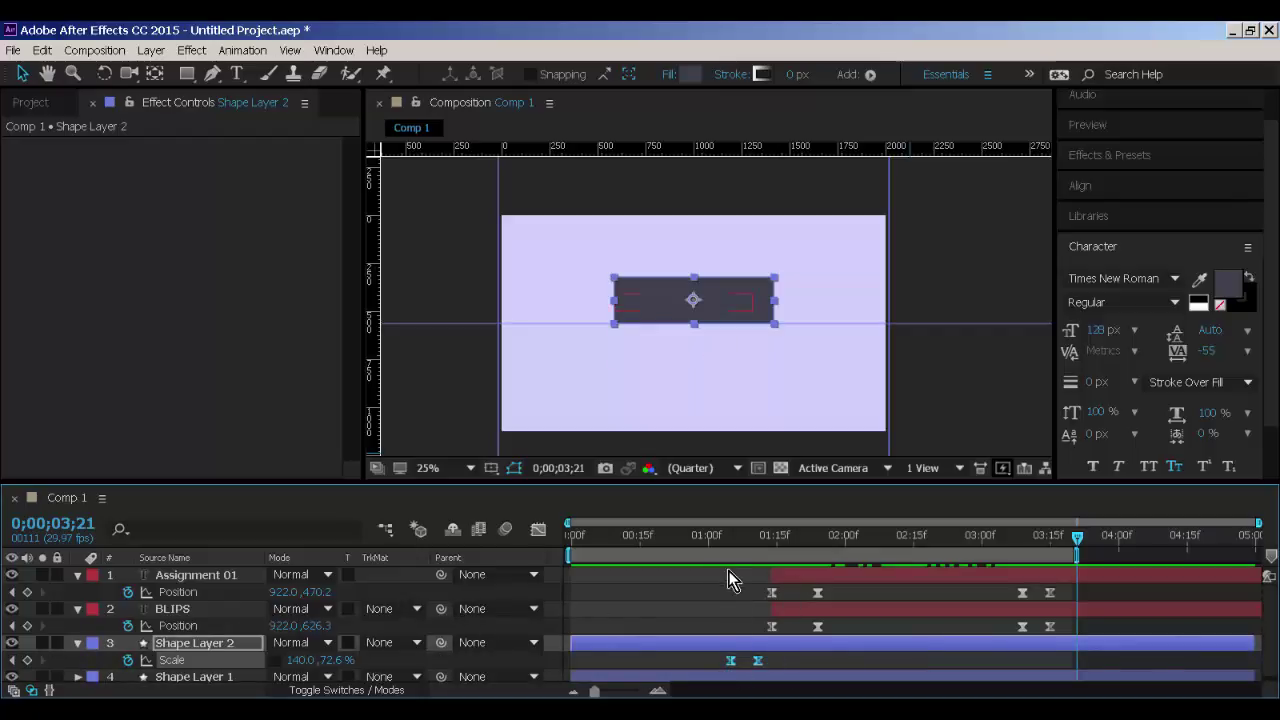
drag(1036, 542, 1064, 548)
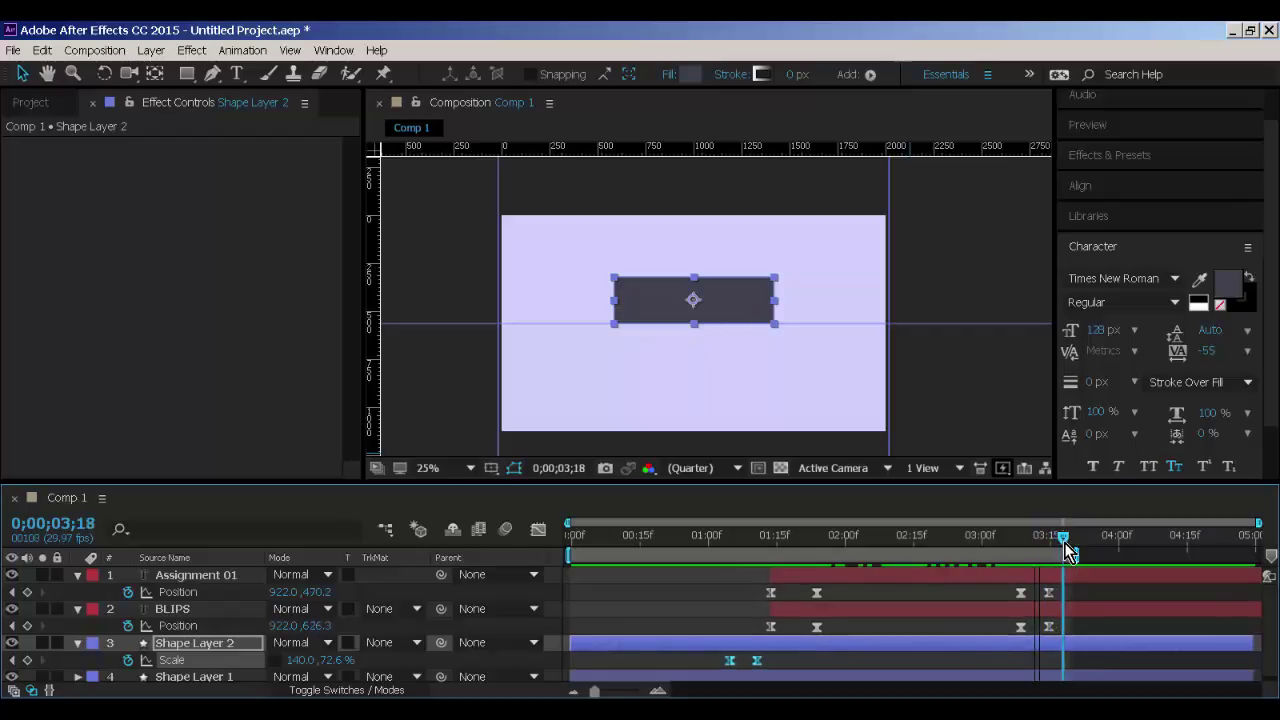
key(ctrl+v)
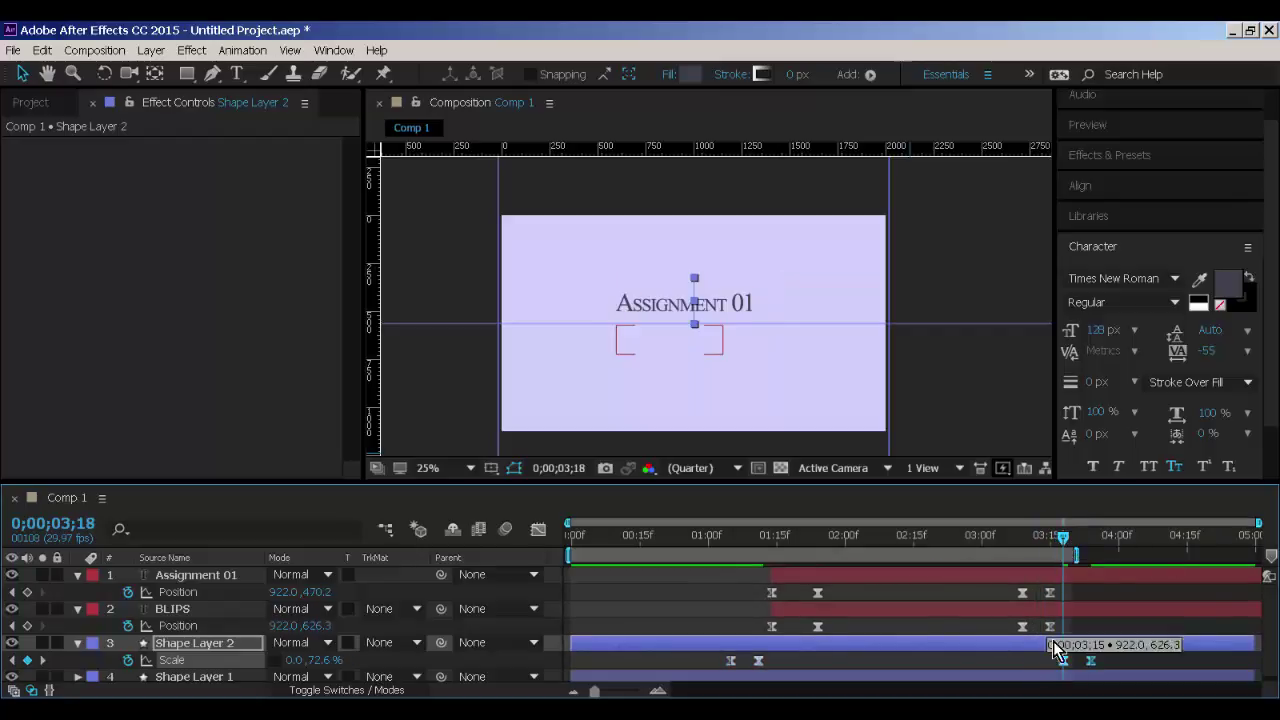
Time-reverse the pasted Scale keyframes so the dark rectangle narrows, and extend the work area end to about 0;00;04;05.
right_click(1063, 661)
mouse_move(1090, 650)
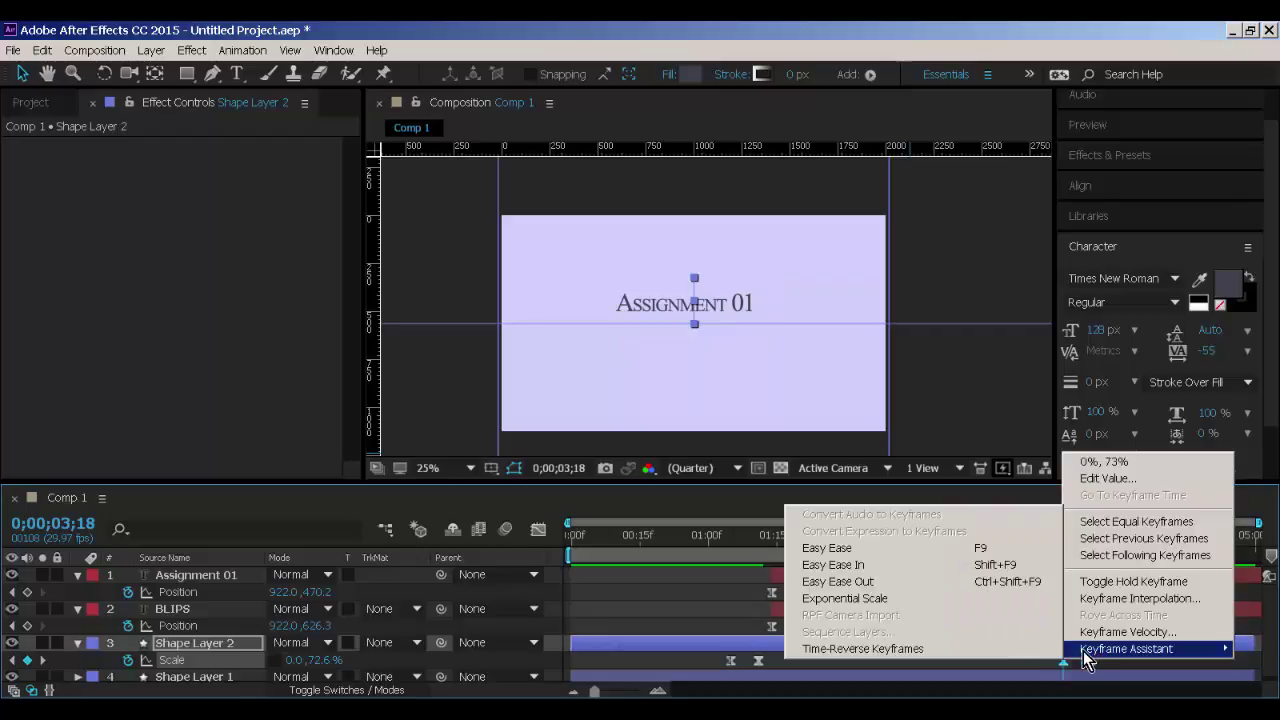
click(988, 652)
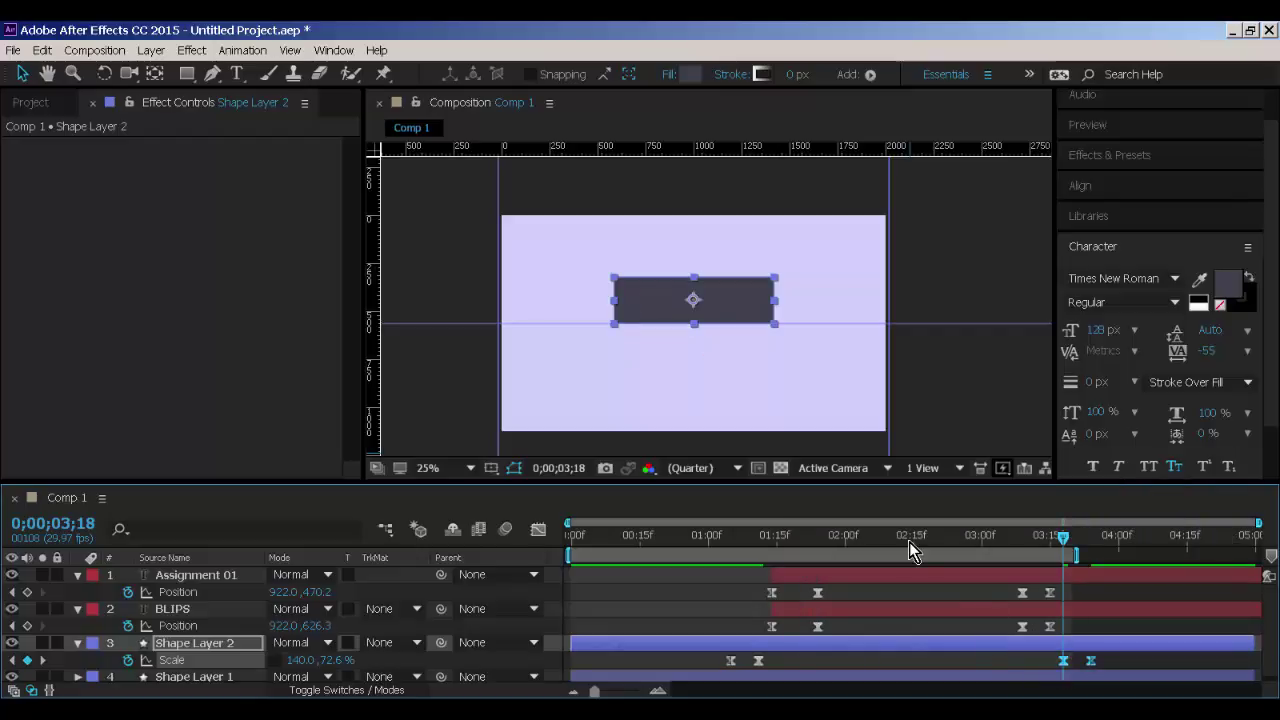
drag(1038, 541, 1144, 556)
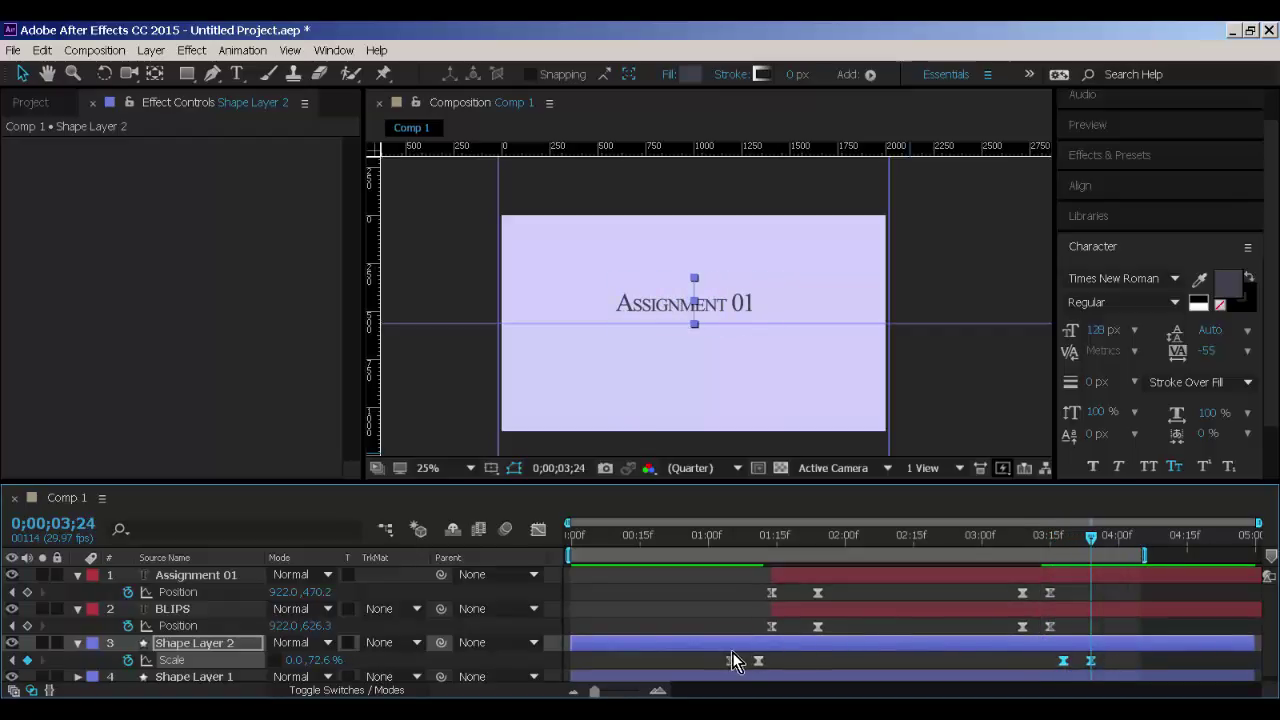
Trim the start of Shape Layer 2 to its first Scale keyframe at 0;00;01;05.
mouse_move(708, 541)
mouse_down()
mouse_move(608, 544)
mouse_move(728, 548)
mouse_up()
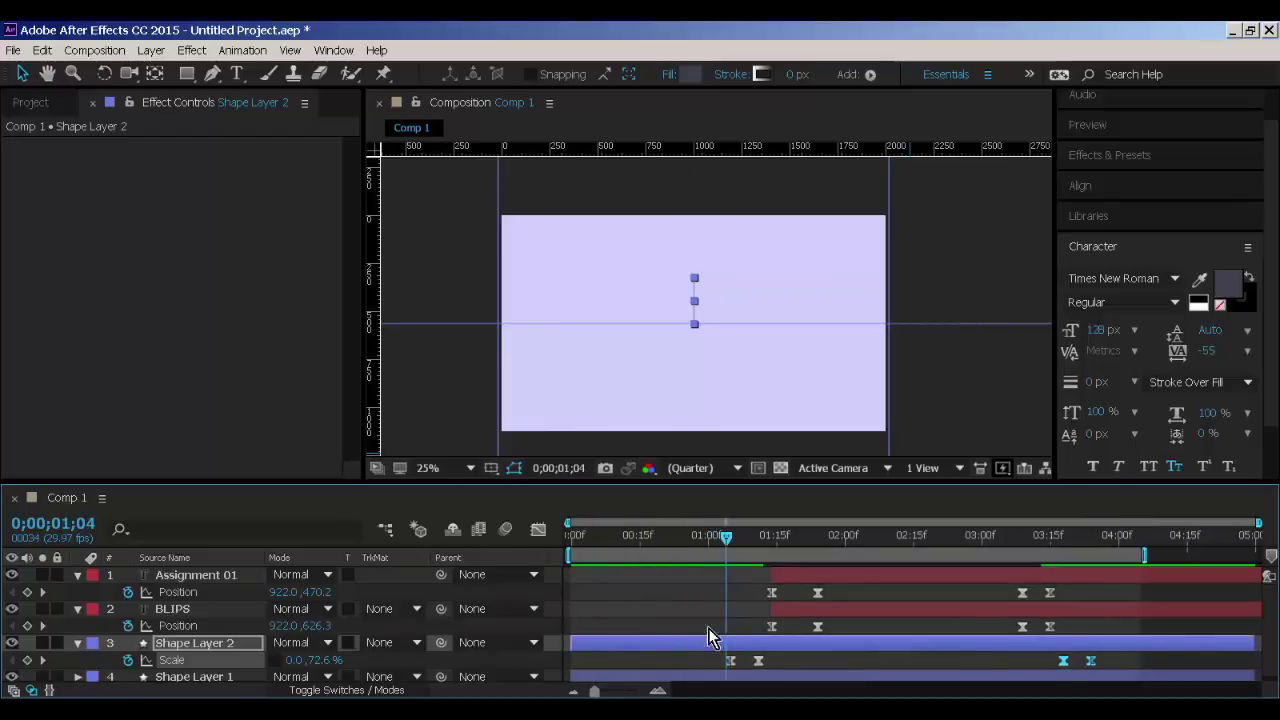
drag(726, 539, 729, 538)
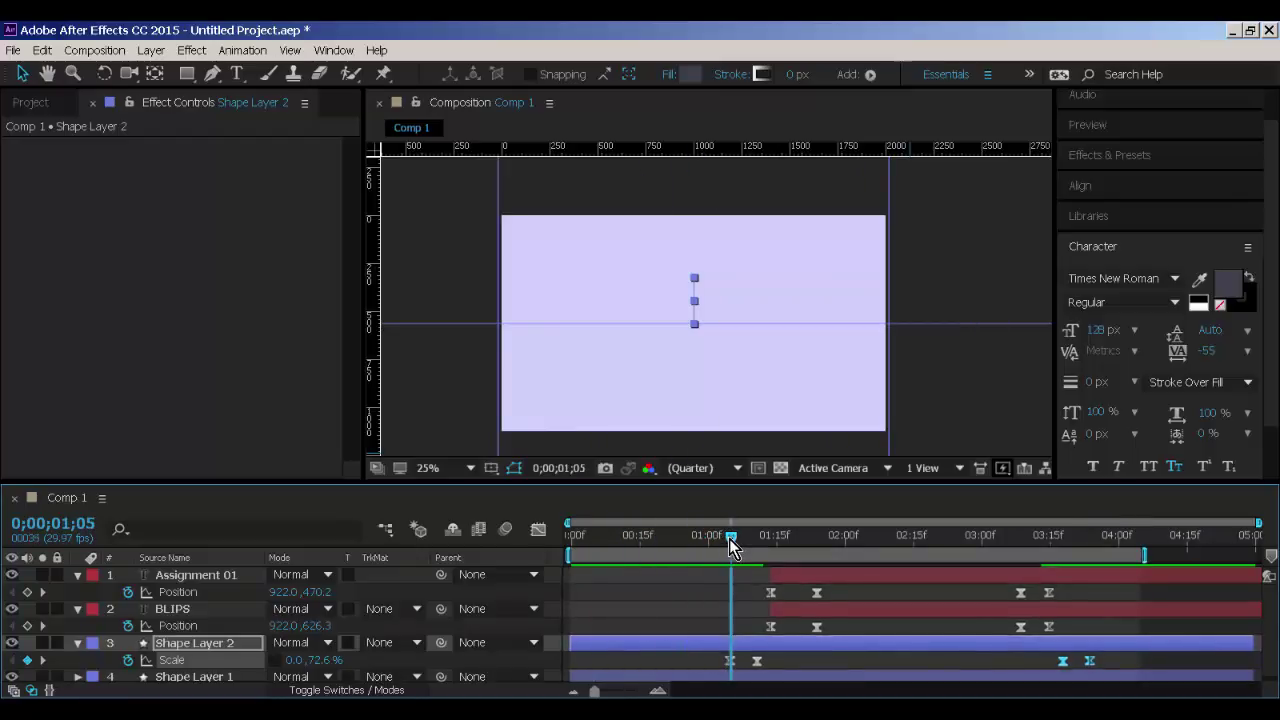
click(696, 647)
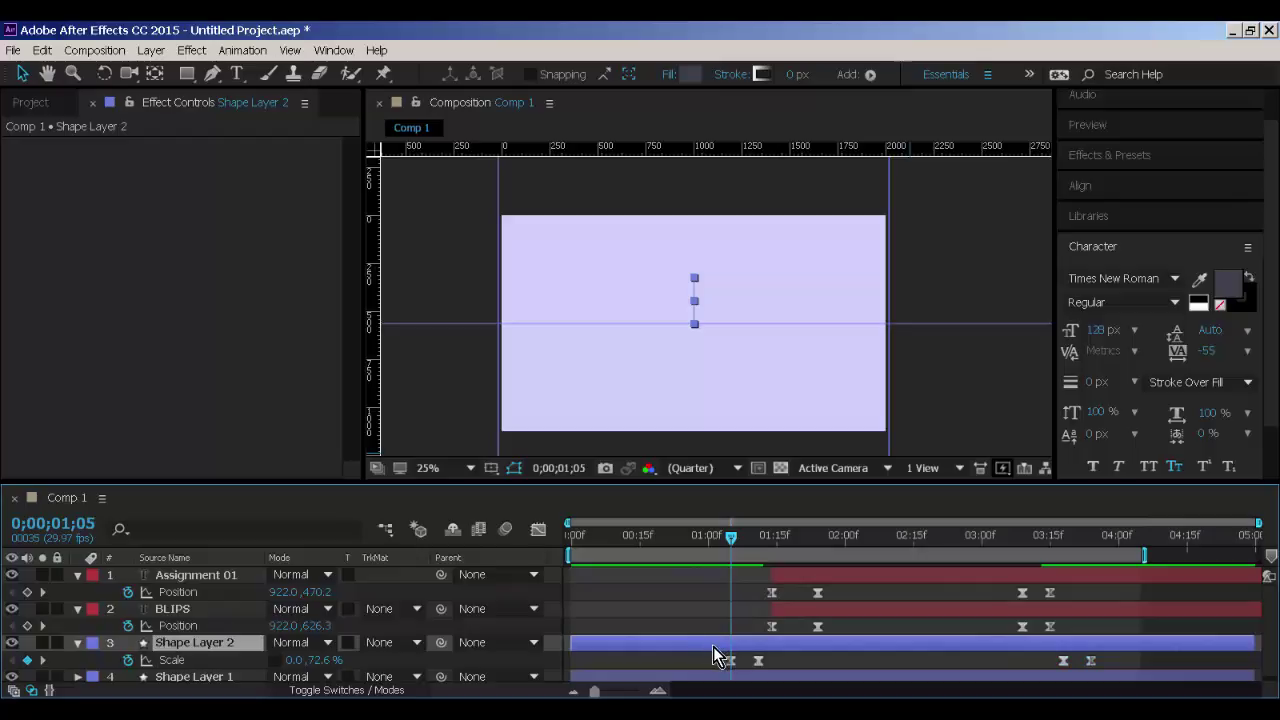
key(alt+bracketleft)
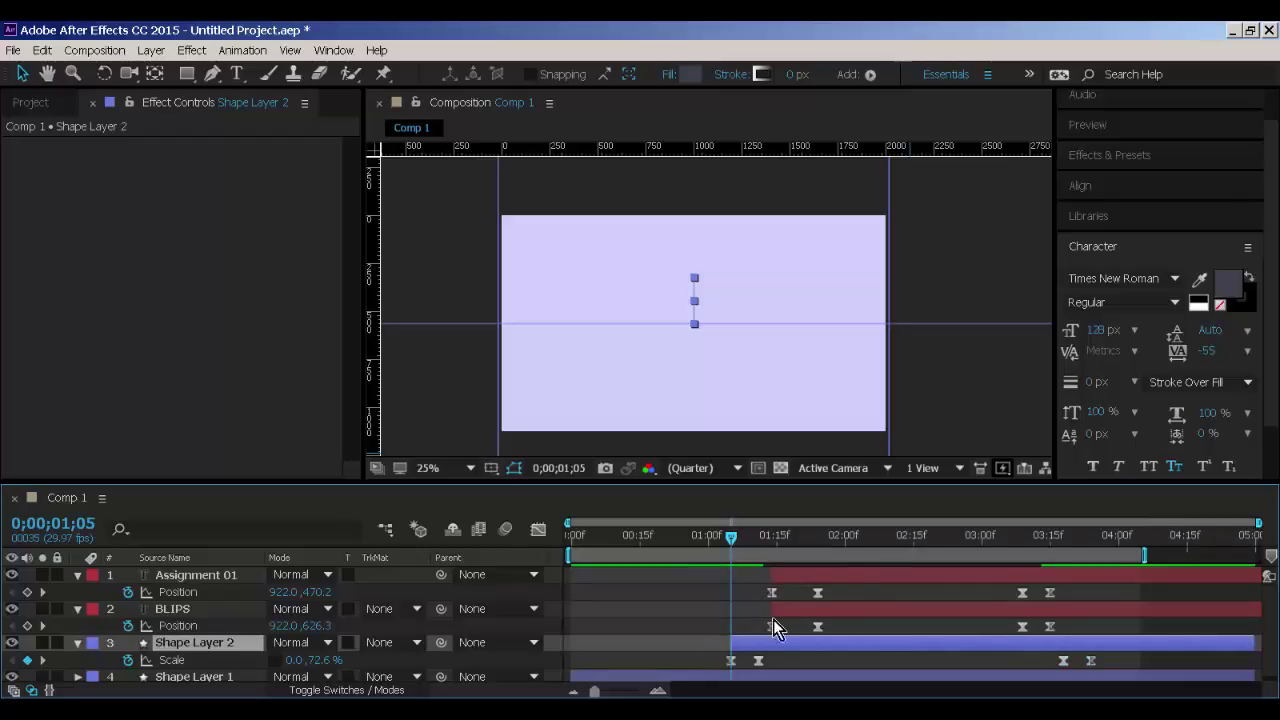
Trim the ends of the Assignment 01 and BLIPS layers to their last Position keyframes at 0;00;03;15.
drag(900, 543, 1053, 555)
click(1061, 576)
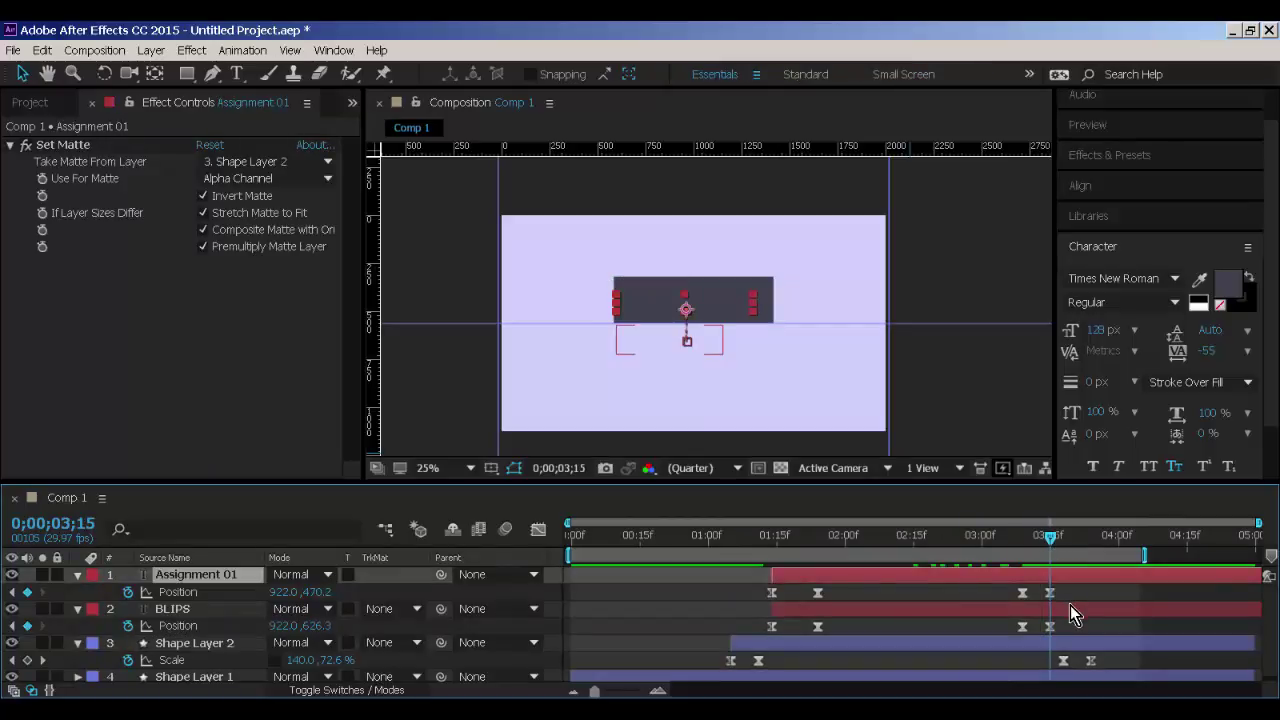
shift+click(1068, 605)
key(alt+bracketright)
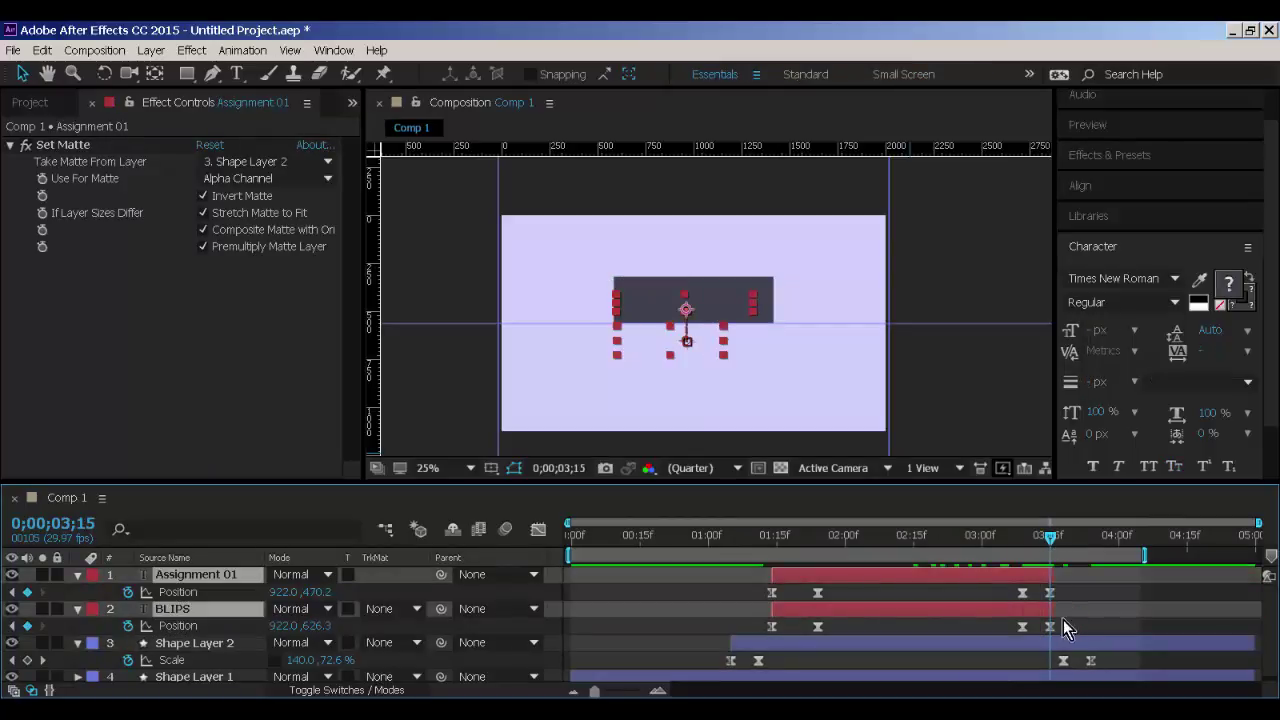
Trim the end of Shape Layer 2 to its last Scale keyframe at 0;00;03;24.
drag(1076, 540, 1090, 542)
click(1106, 645)
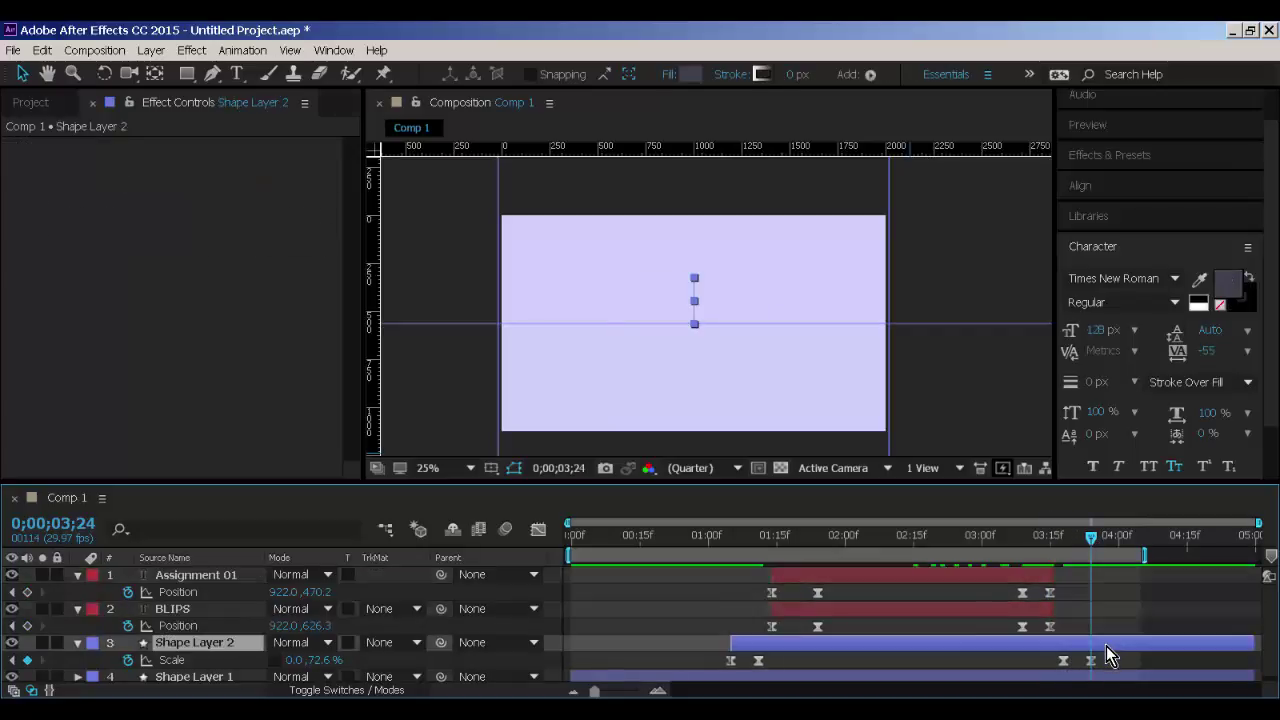
key(alt+bracketright)
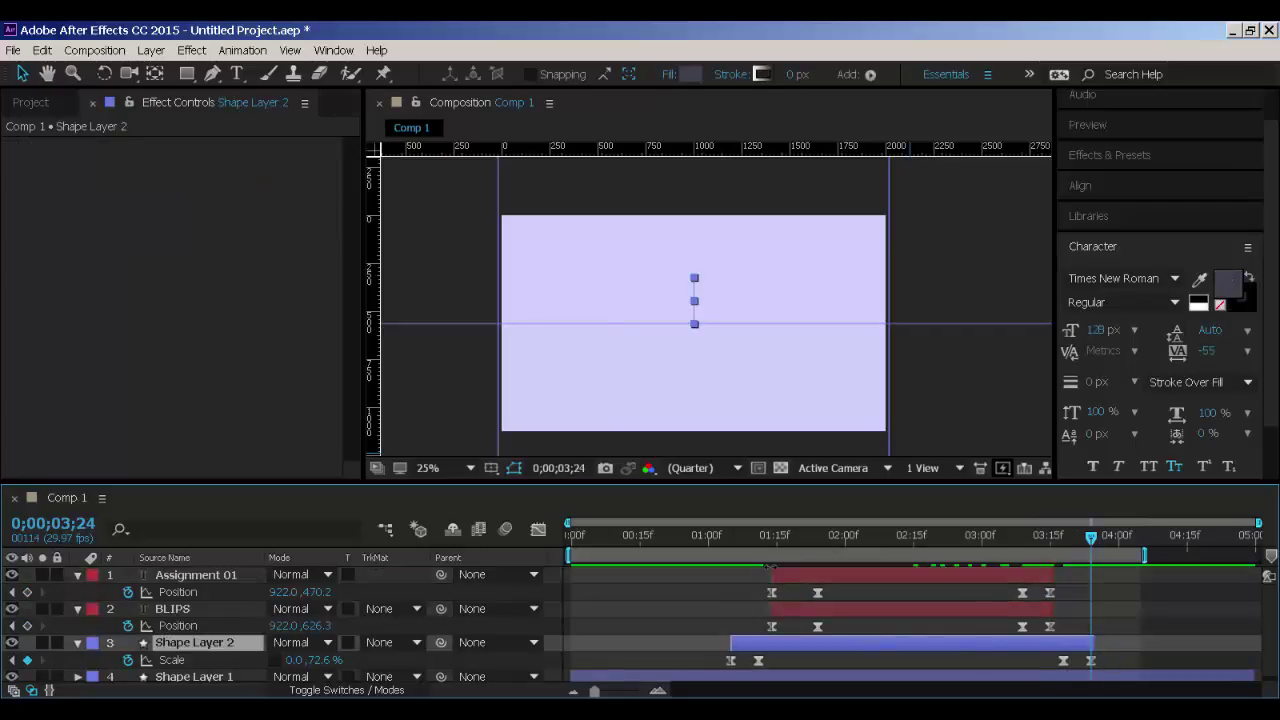
Reveal Shape Layer 1's keyframed properties and add a Scale keyframe holding its current value at 0;00;03;28.
scroll(868, 662, down, 1)
click(872, 674)
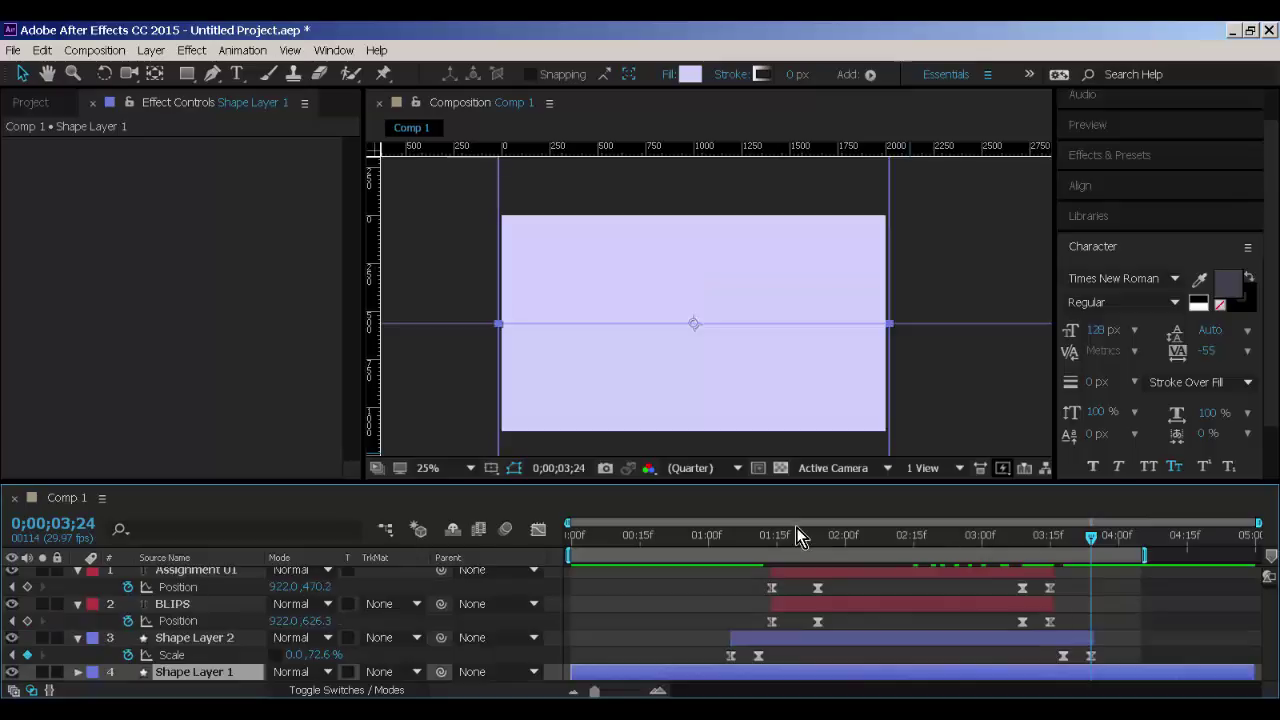
key(u)
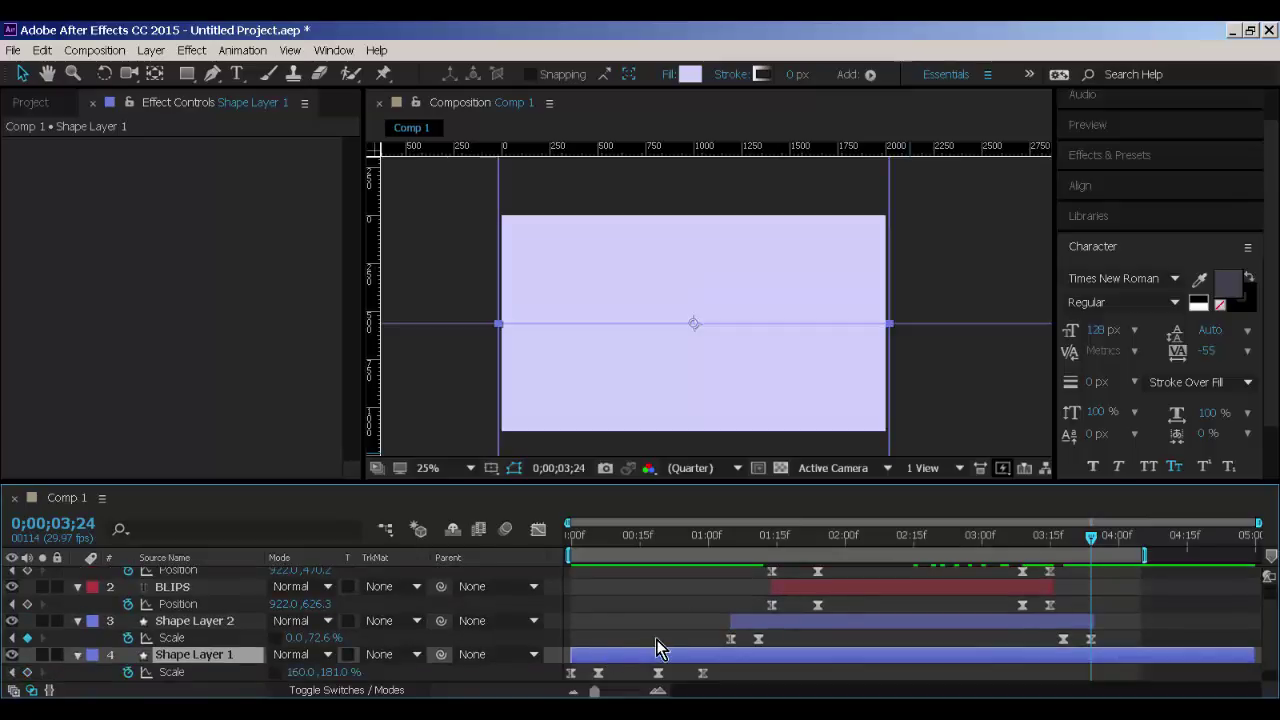
scroll(660, 650, down, 1)
drag(658, 533, 1108, 553)
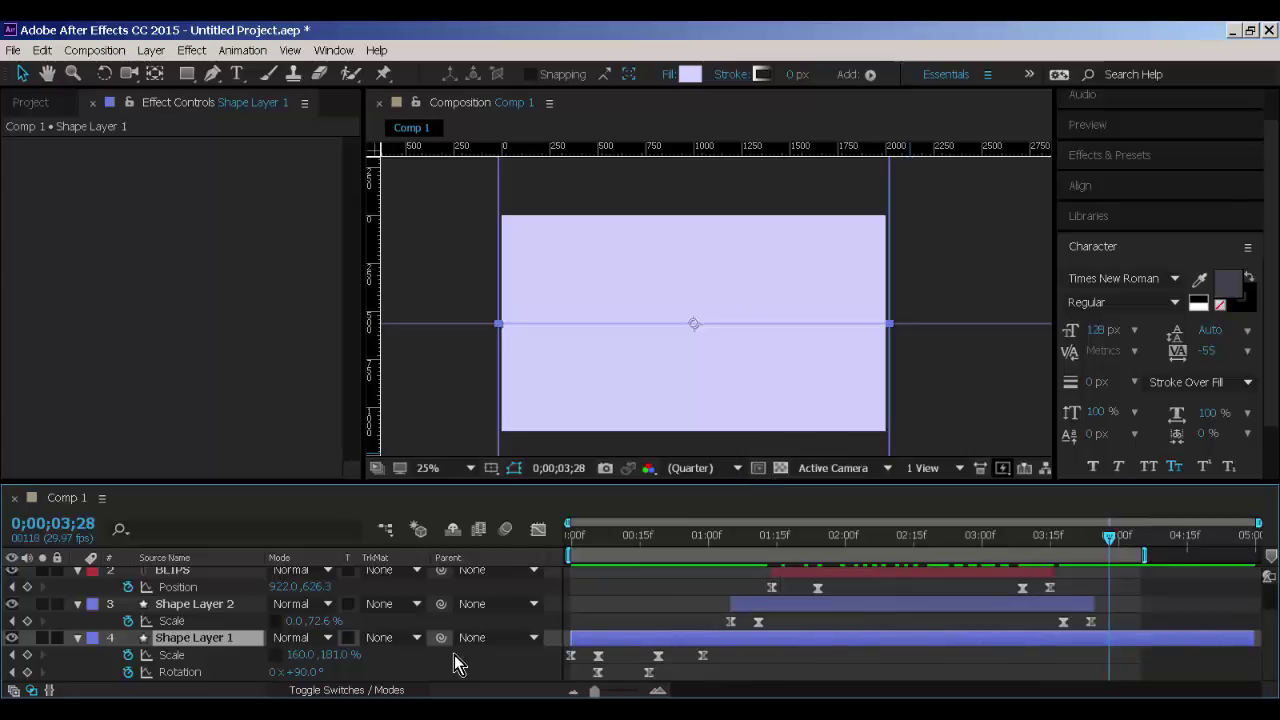
click(27, 654)
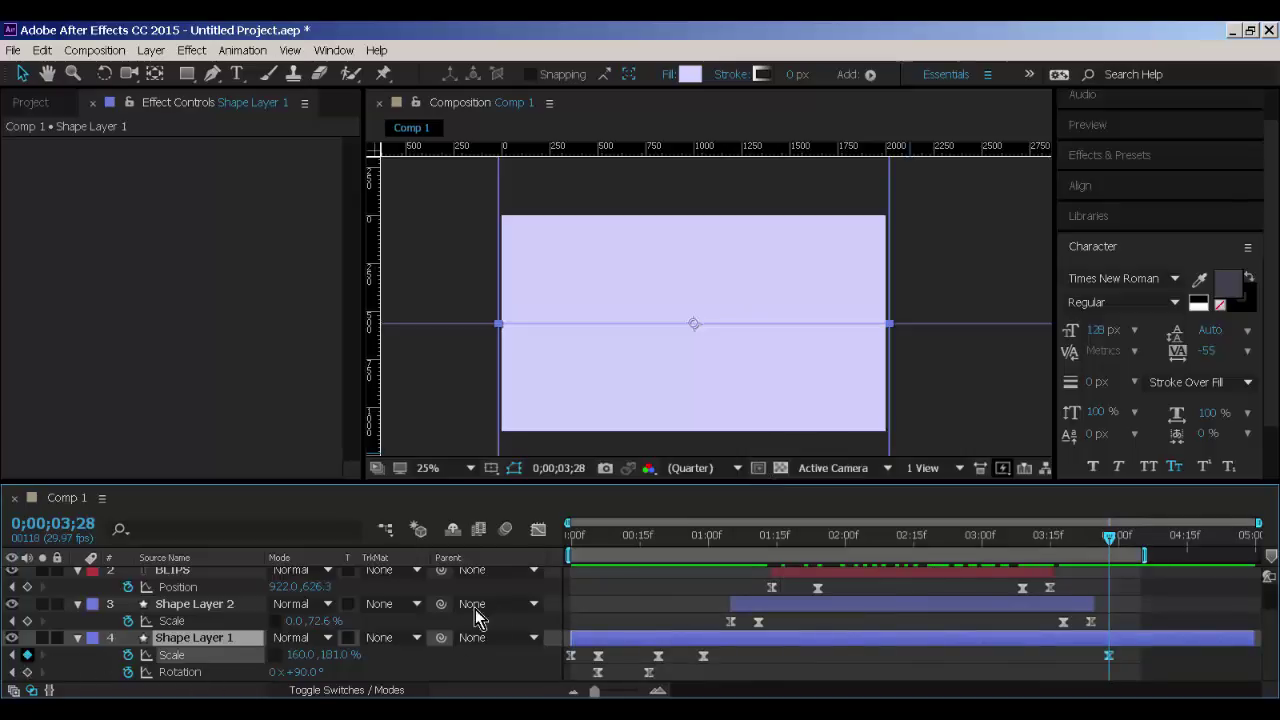
Set Shape Layer 1's horizontal Scale to 0% at 0;00;04;05 so the light background closes.
click(1141, 546)
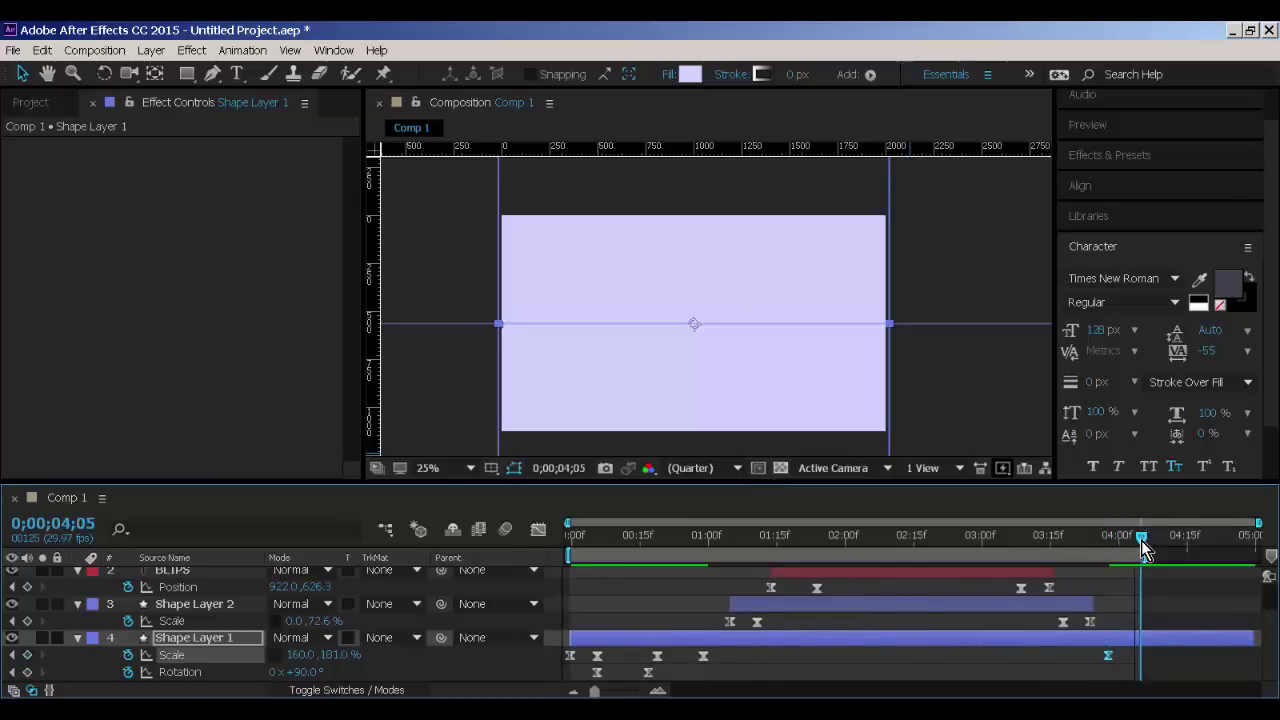
drag(328, 660, 268, 655)
drag(300, 655, 230, 655)
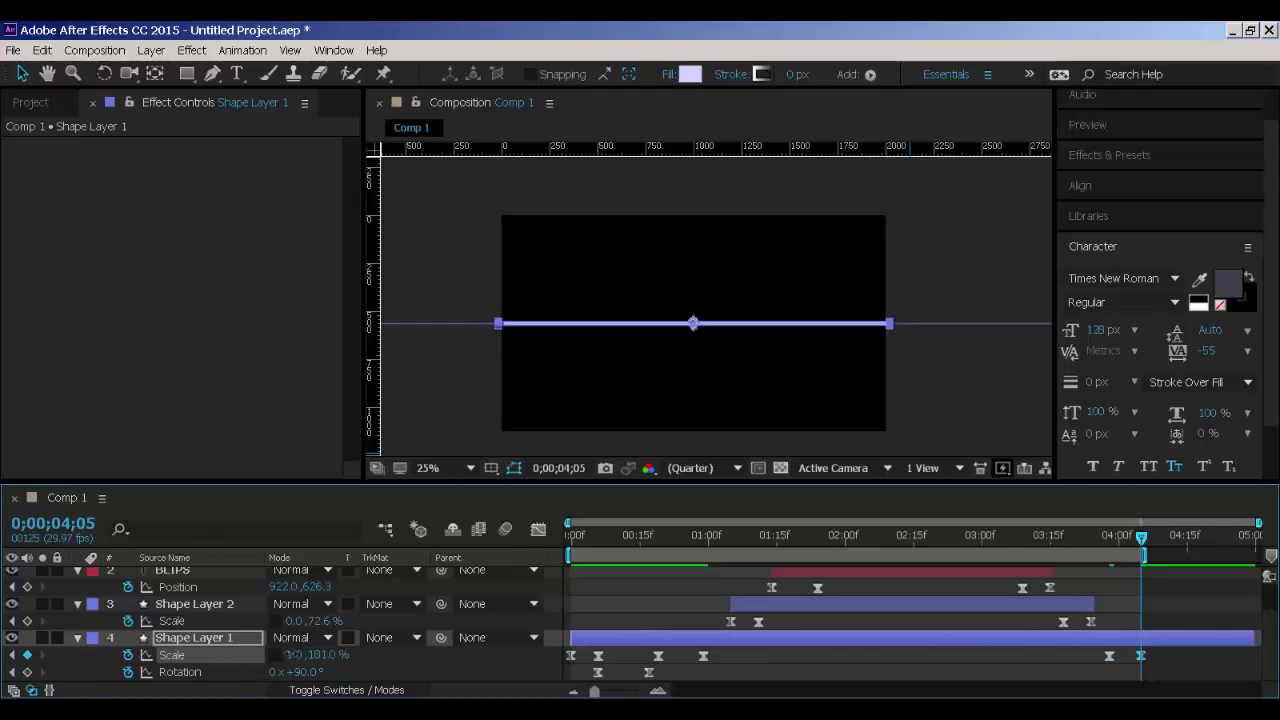
click(285, 655)
text(0)
key(Return)
click(740, 673)
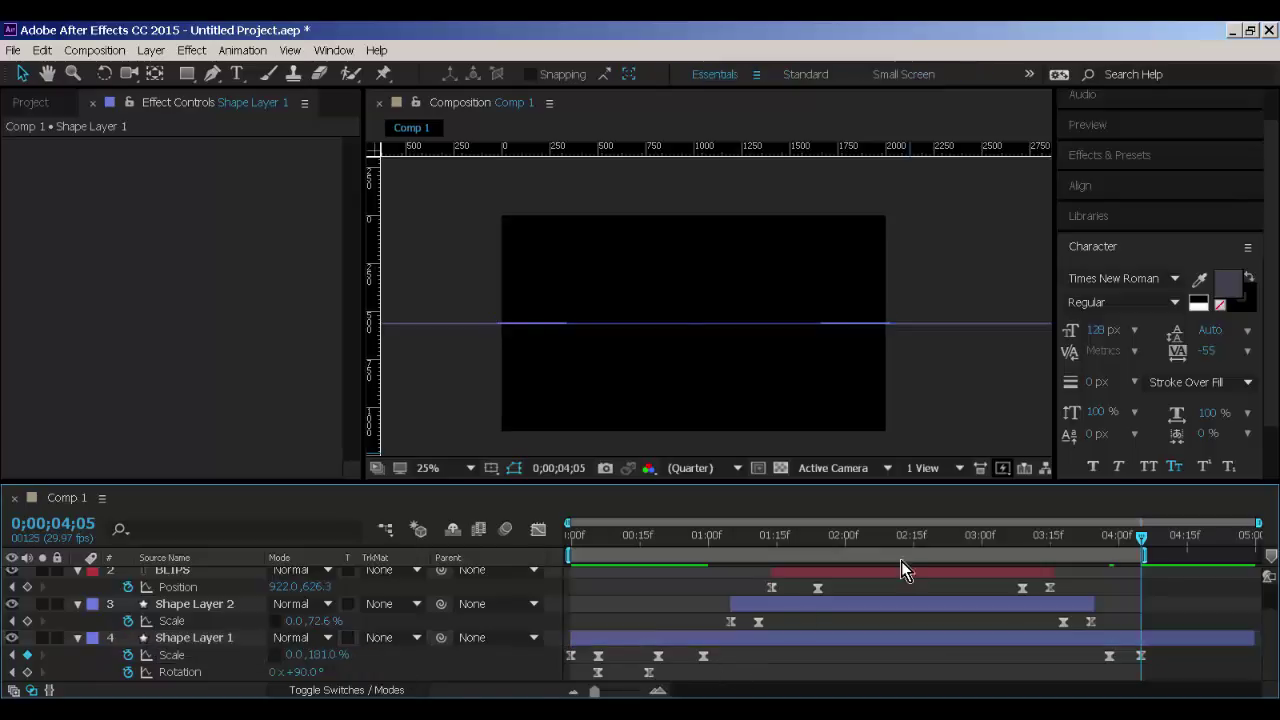
Extend the work area slightly past the last Scale keyframe and save the project as TitleSequence in the Fillups folder.
drag(1148, 556, 1163, 556)
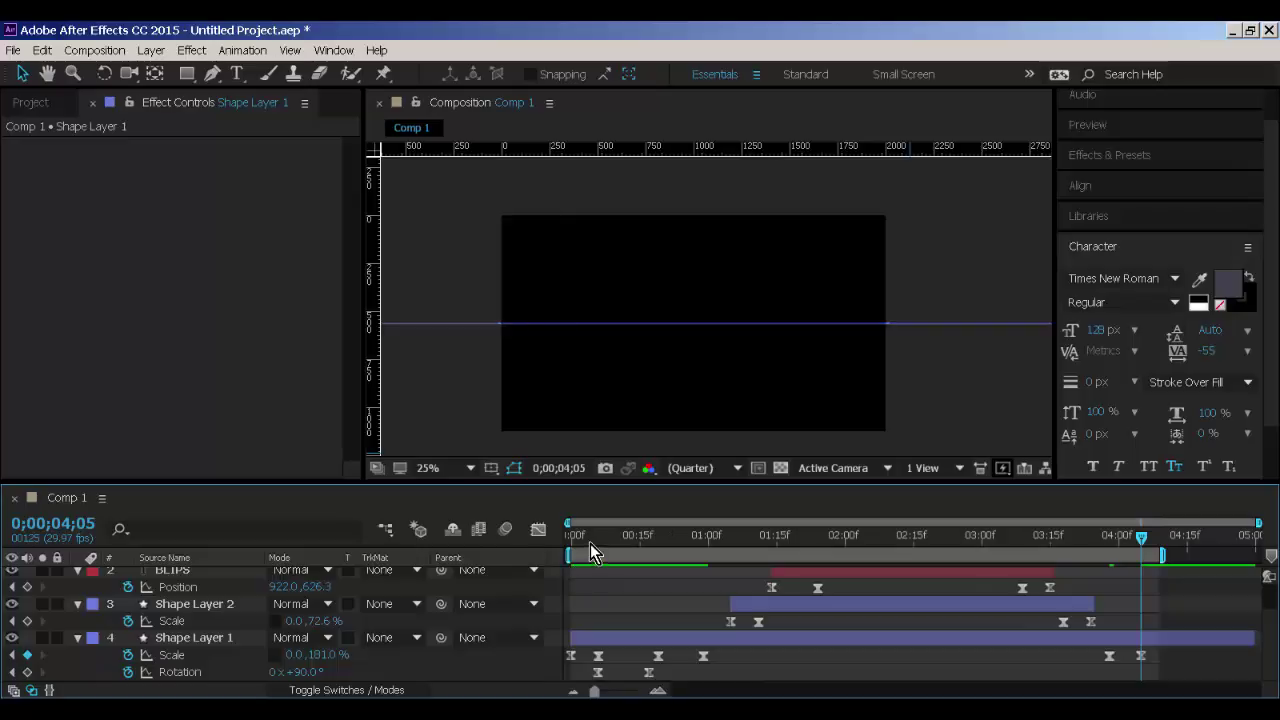
key(Home)
key(ctrl+s)
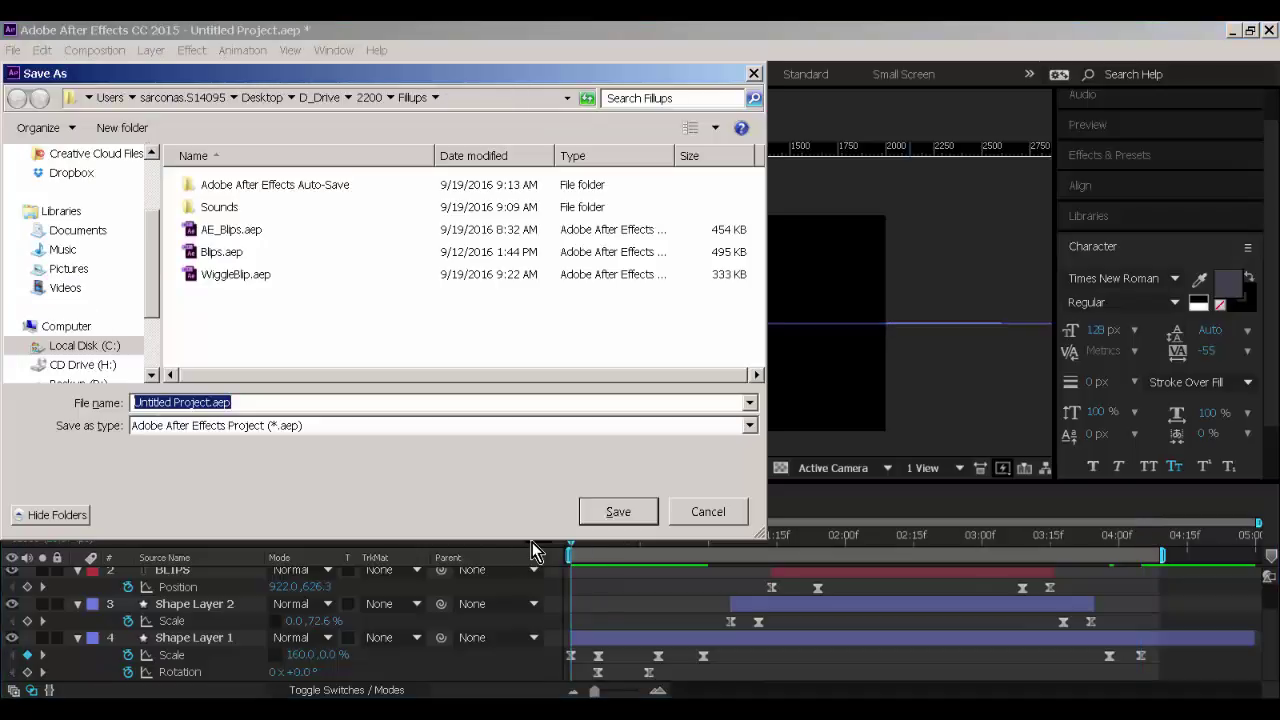
text(TitleS)
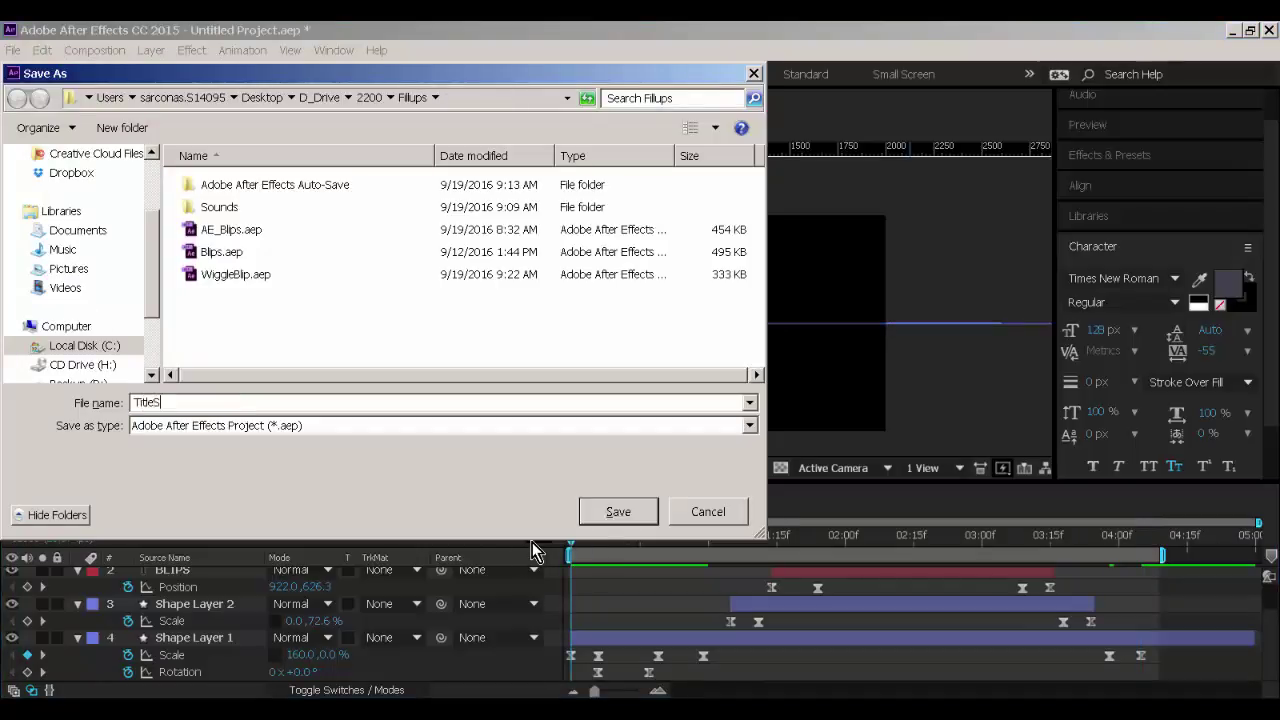
text(equence)
key(Return)
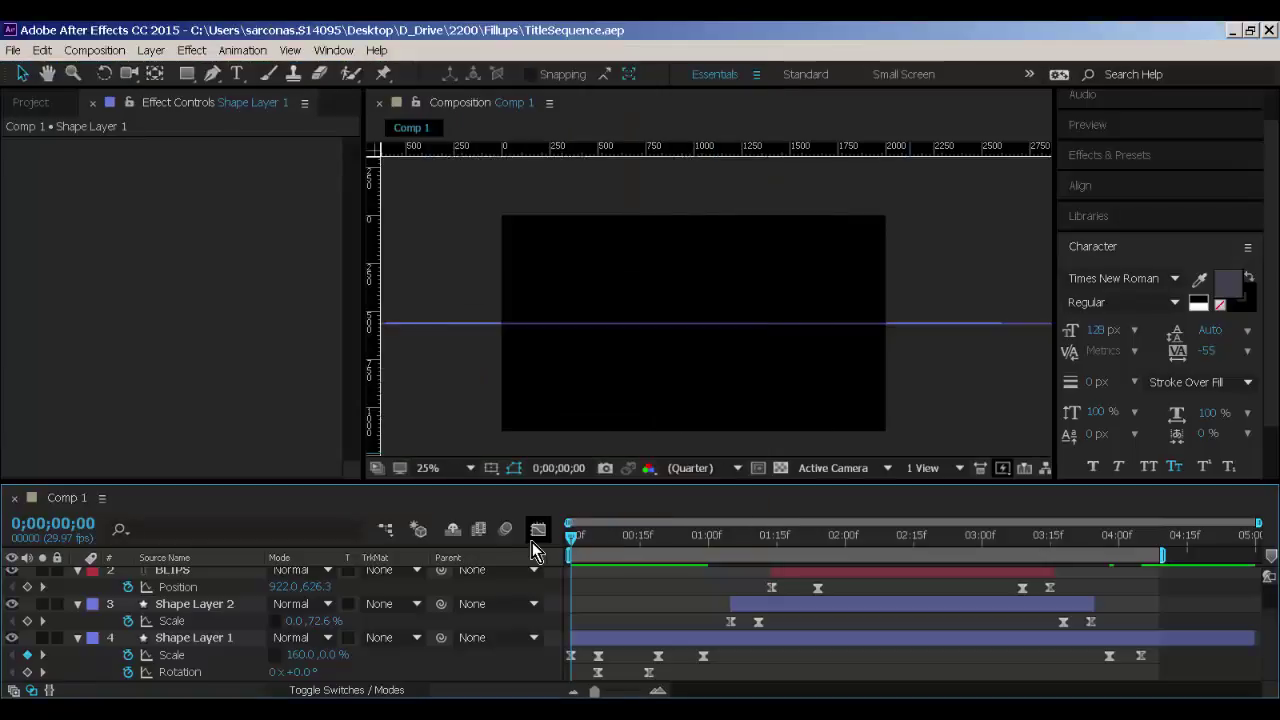
Play back the title animation from the start and scrub to 0;00;04;02 to check the closing background.
key(space)
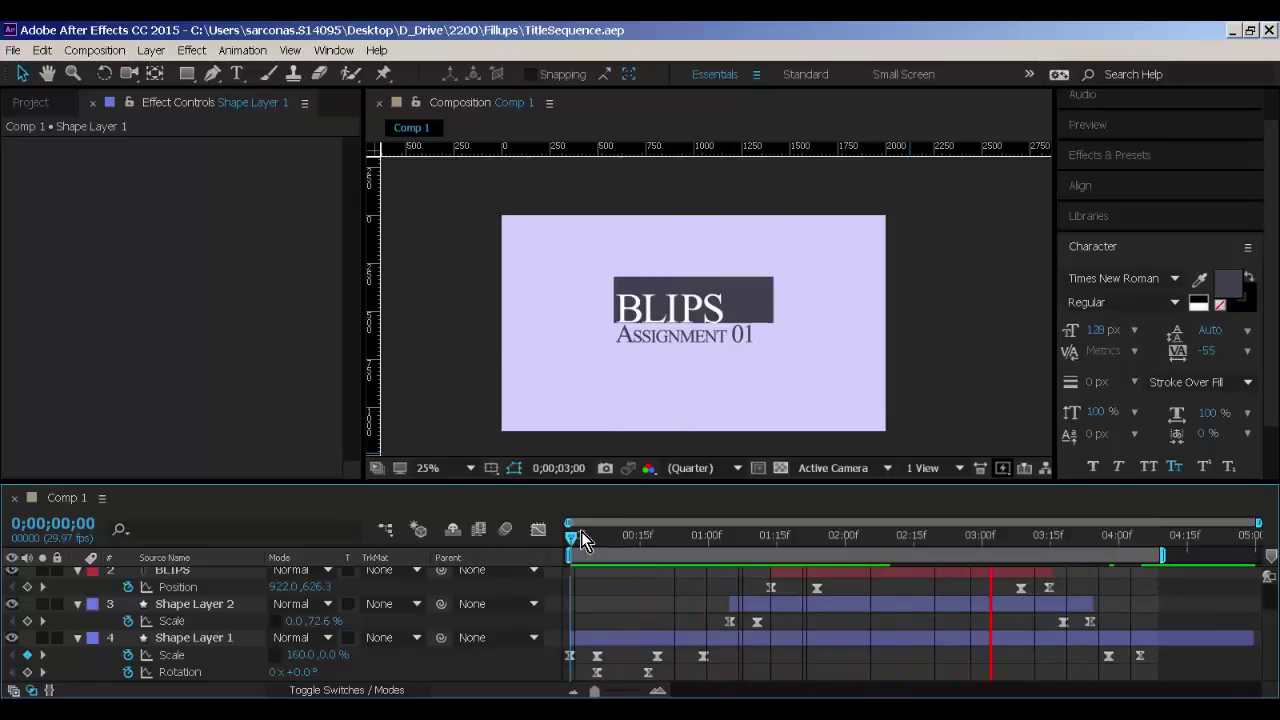
key(space)
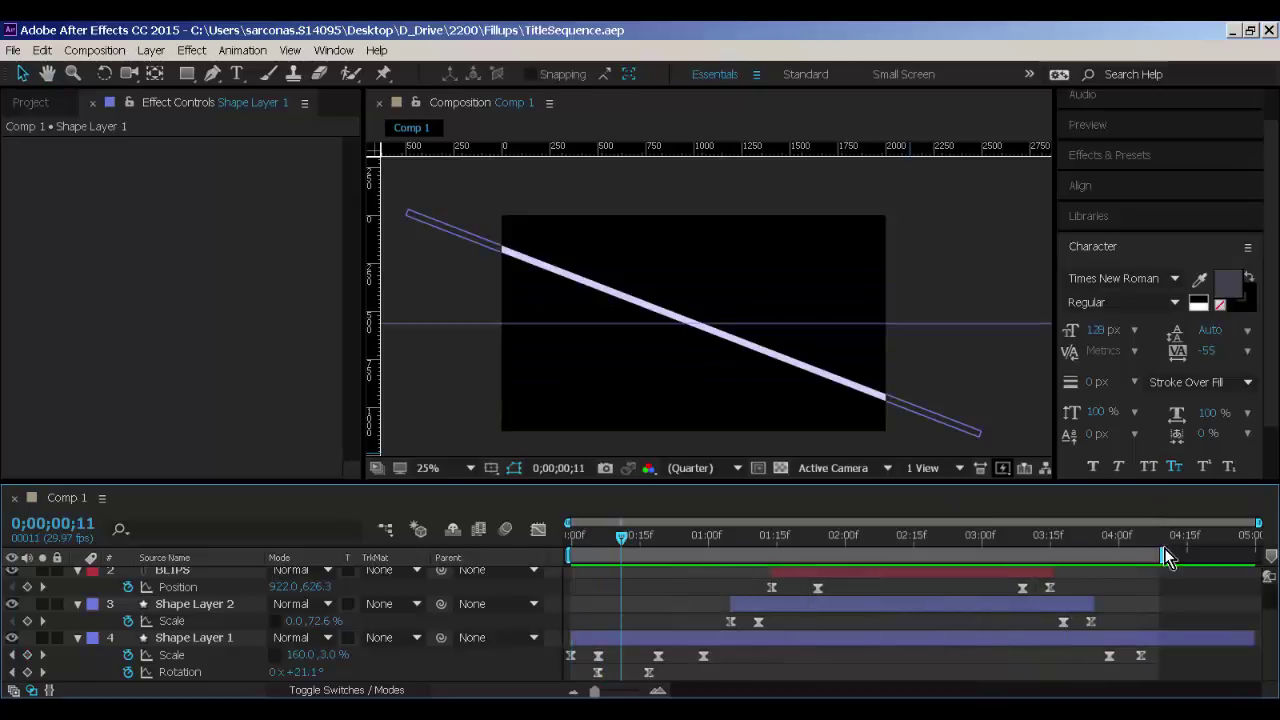
drag(1099, 542, 1129, 542)
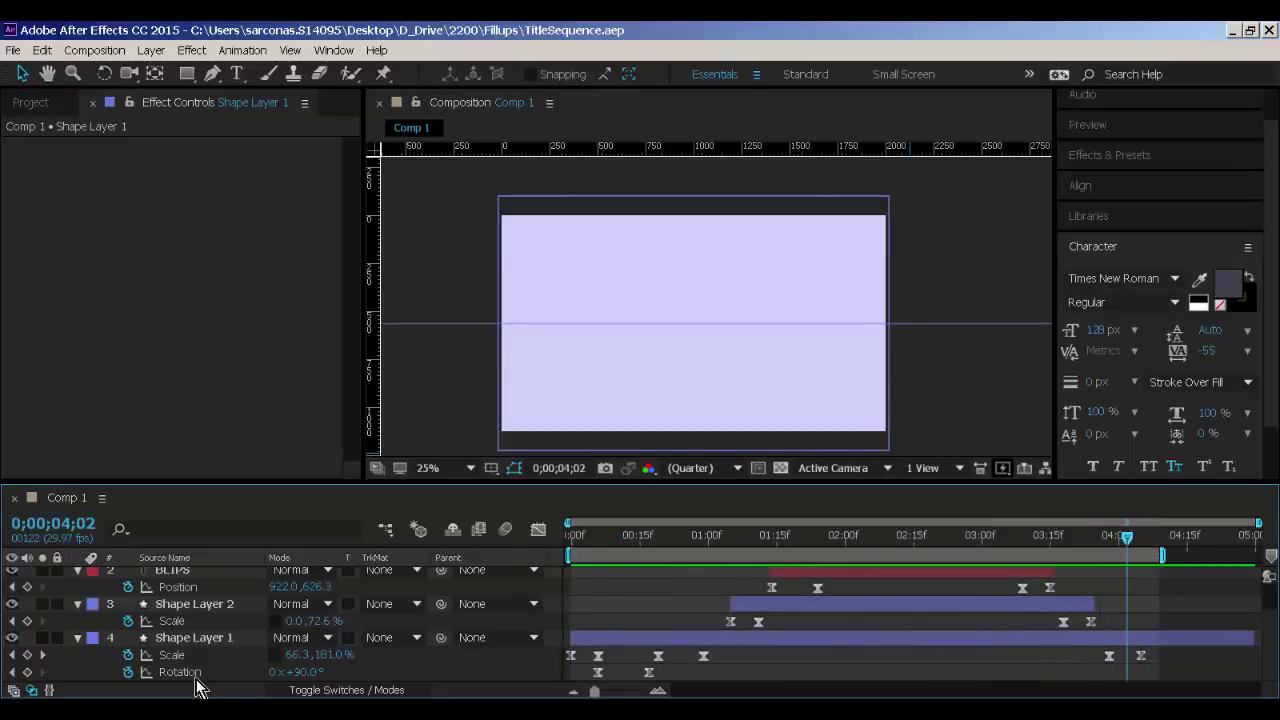
Lengthen the outgoing ease of Shape Layer 1's Scale keyframe at 0;00;03;28 in the speed graph for a slower start.
click(200, 638)
click(538, 529)
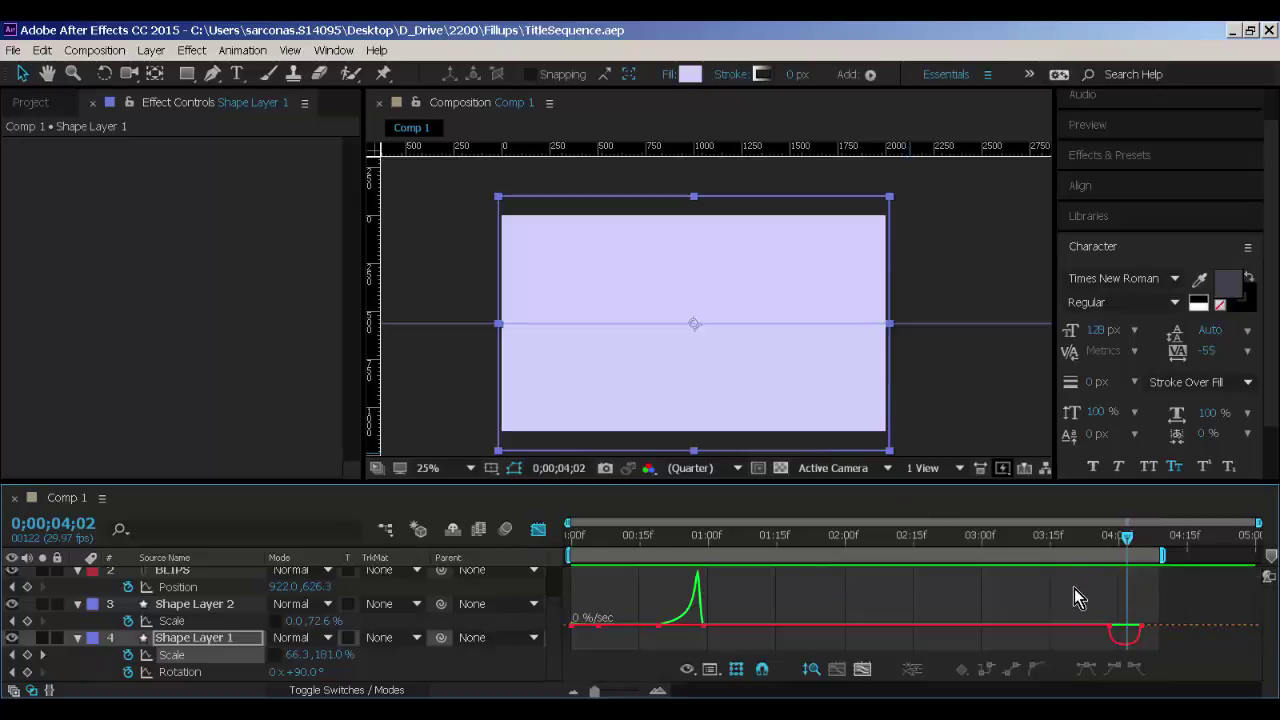
drag(1094, 607, 1118, 632)
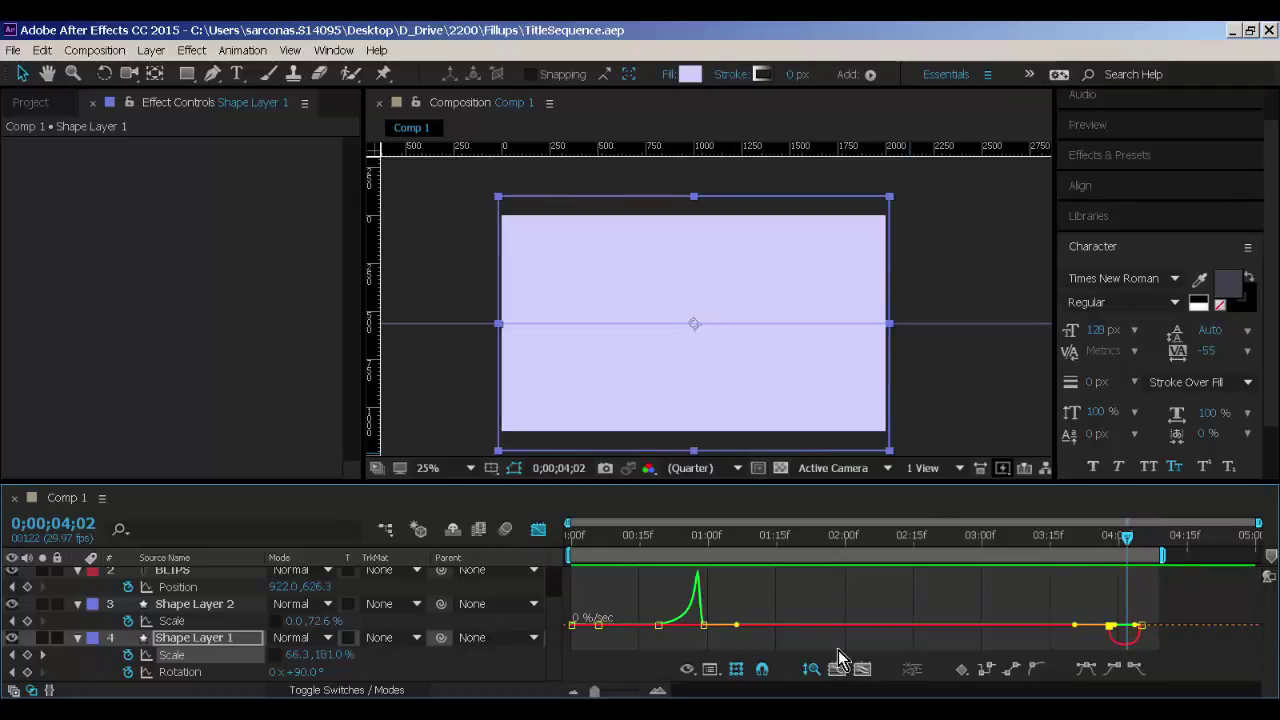
click(814, 671)
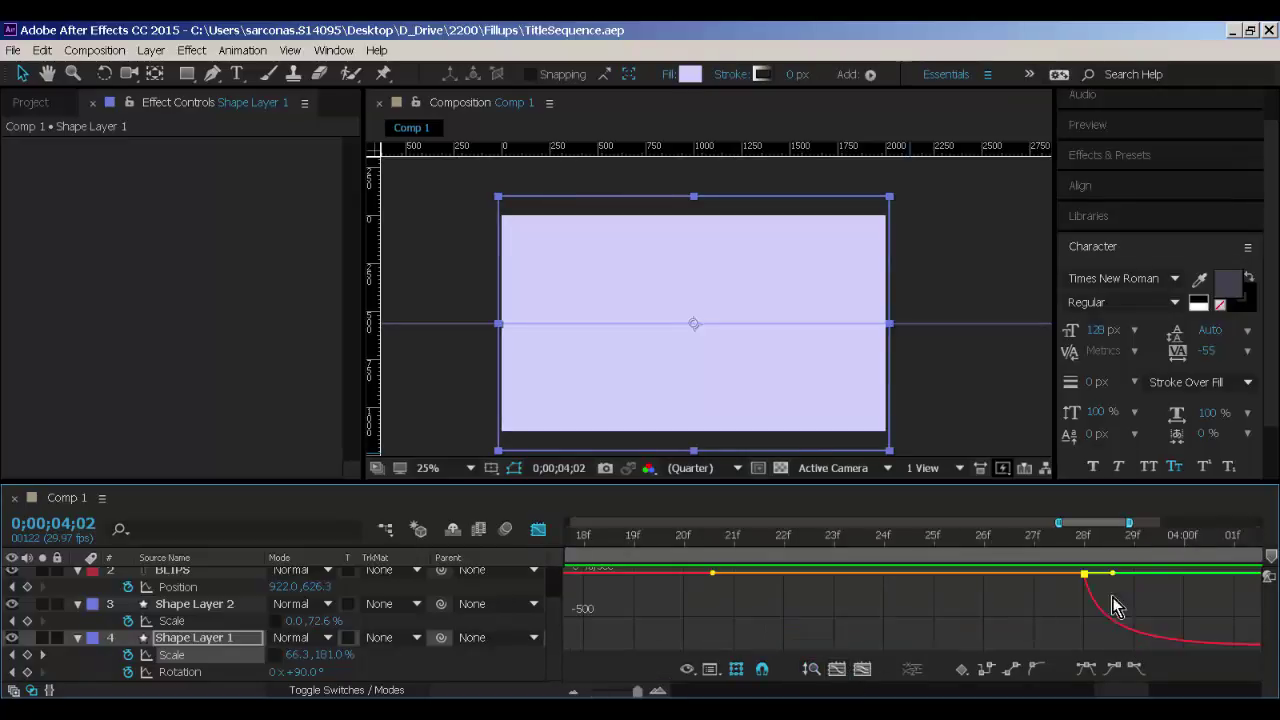
drag(1112, 573, 1209, 573)
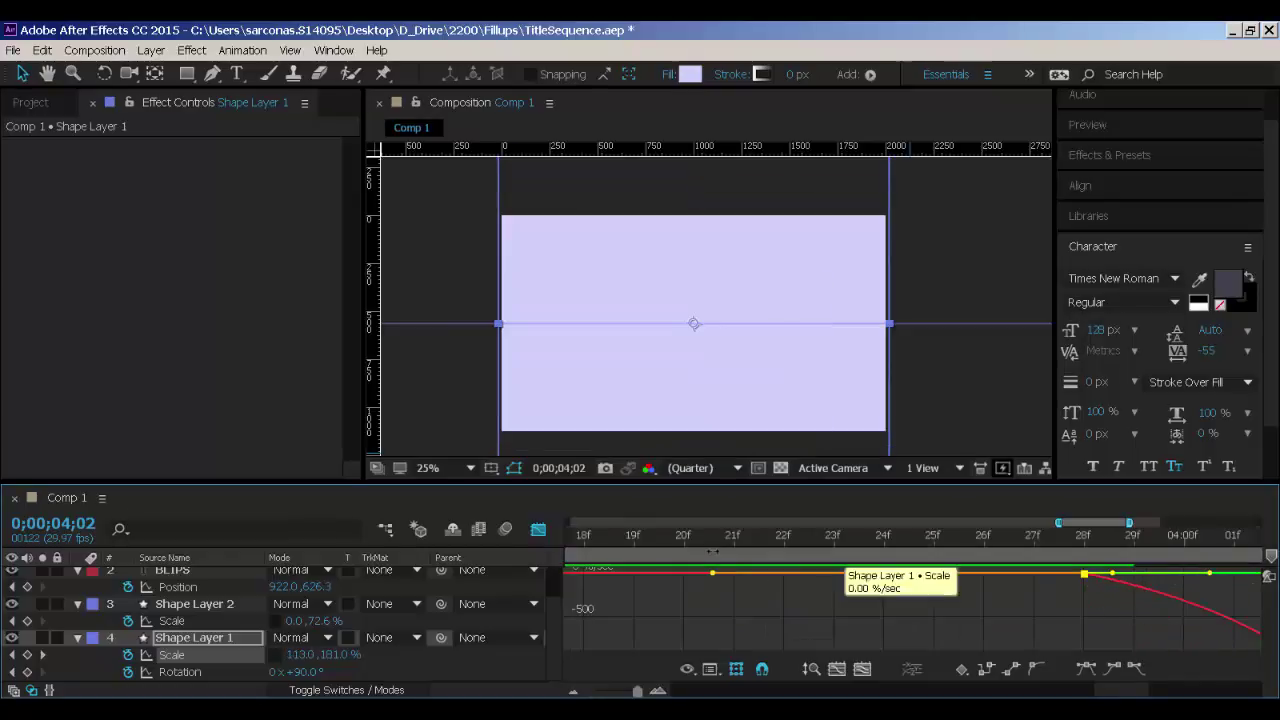
click(534, 529)
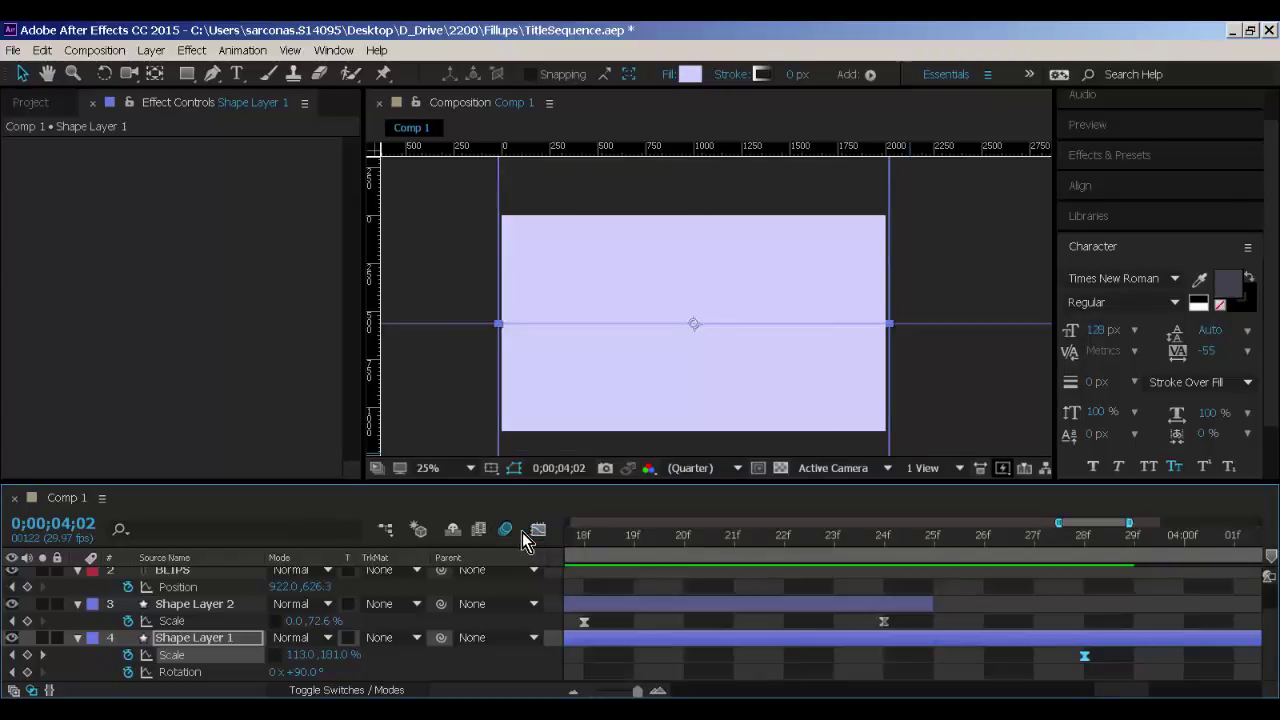
Lengthen the outgoing ease of the closing Position keyframe on BLIPS and Scale keyframe on Shape Layer 2 in the speed graph for slower starts.
key(minus)
key(minus)
key(minus)
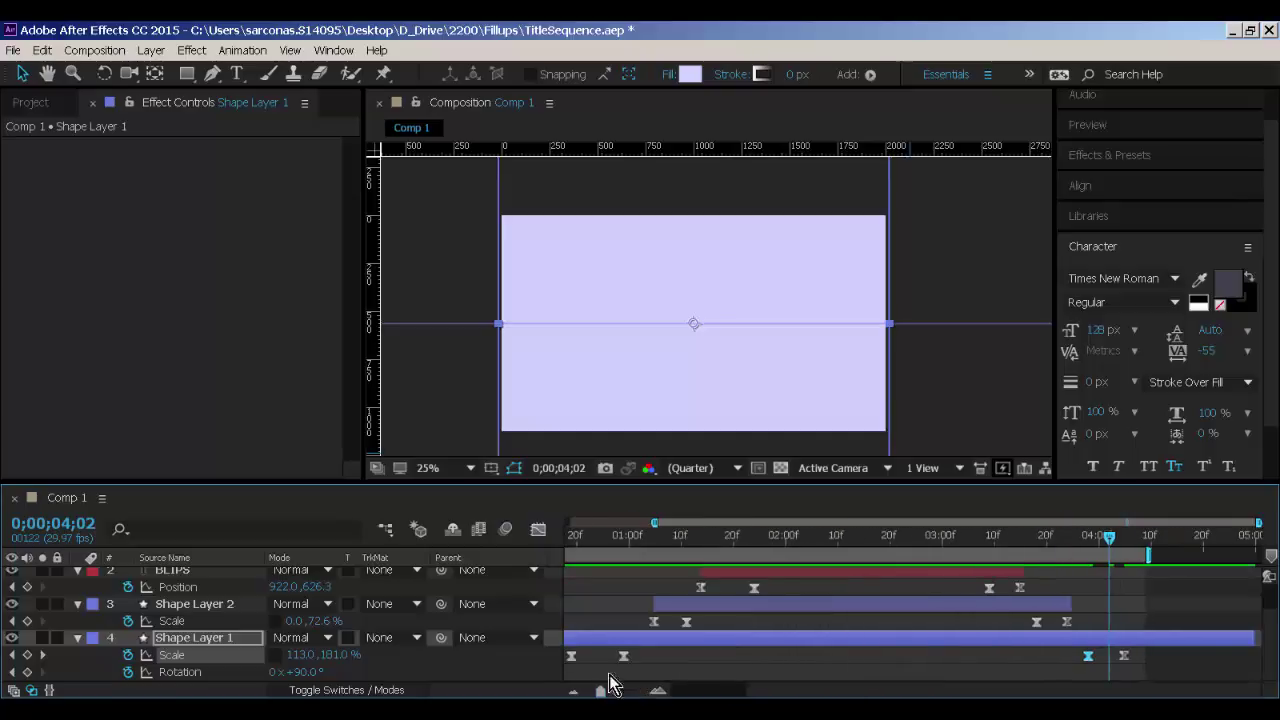
drag(1112, 594, 1032, 624)
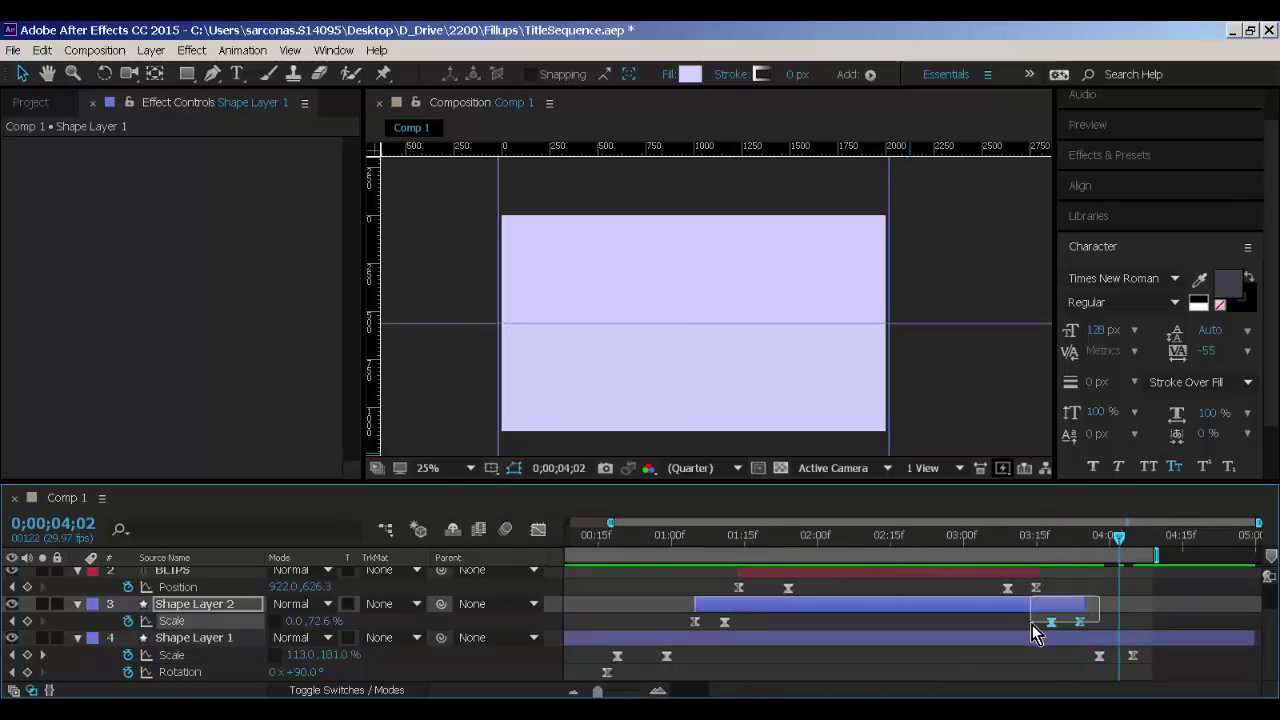
drag(1062, 581, 996, 598)
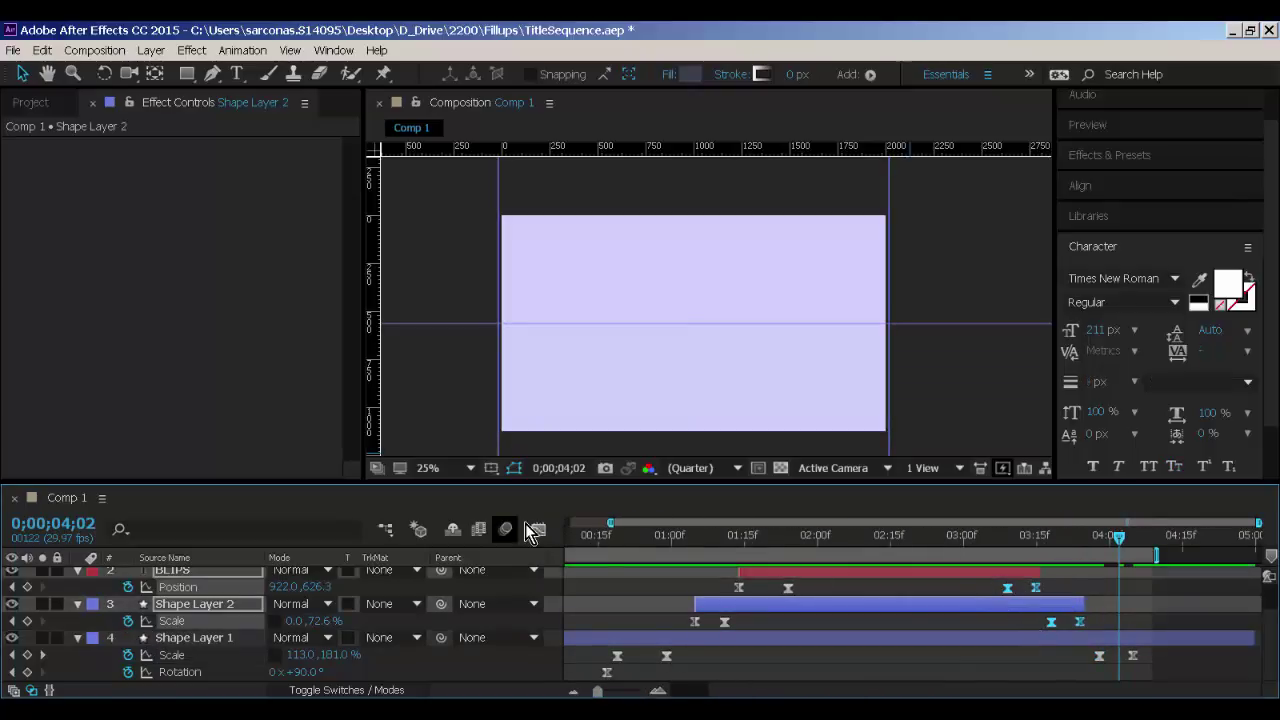
click(536, 529)
click(966, 611)
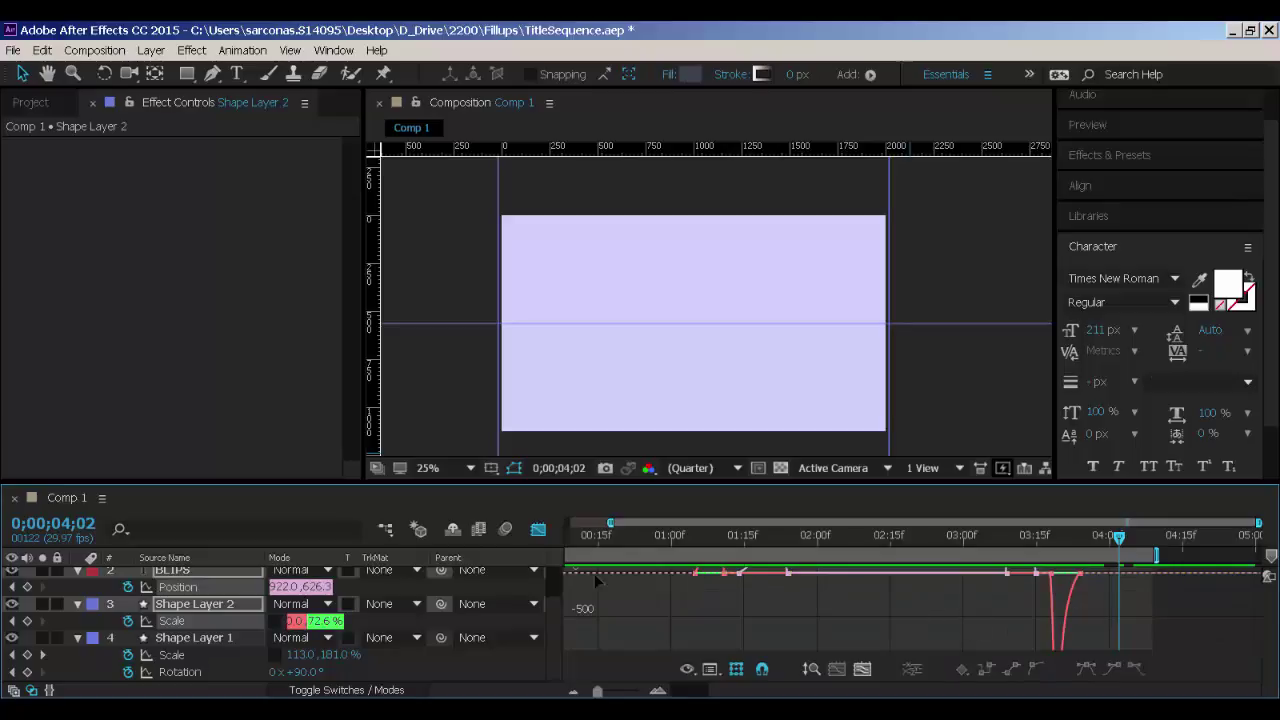
click(201, 589)
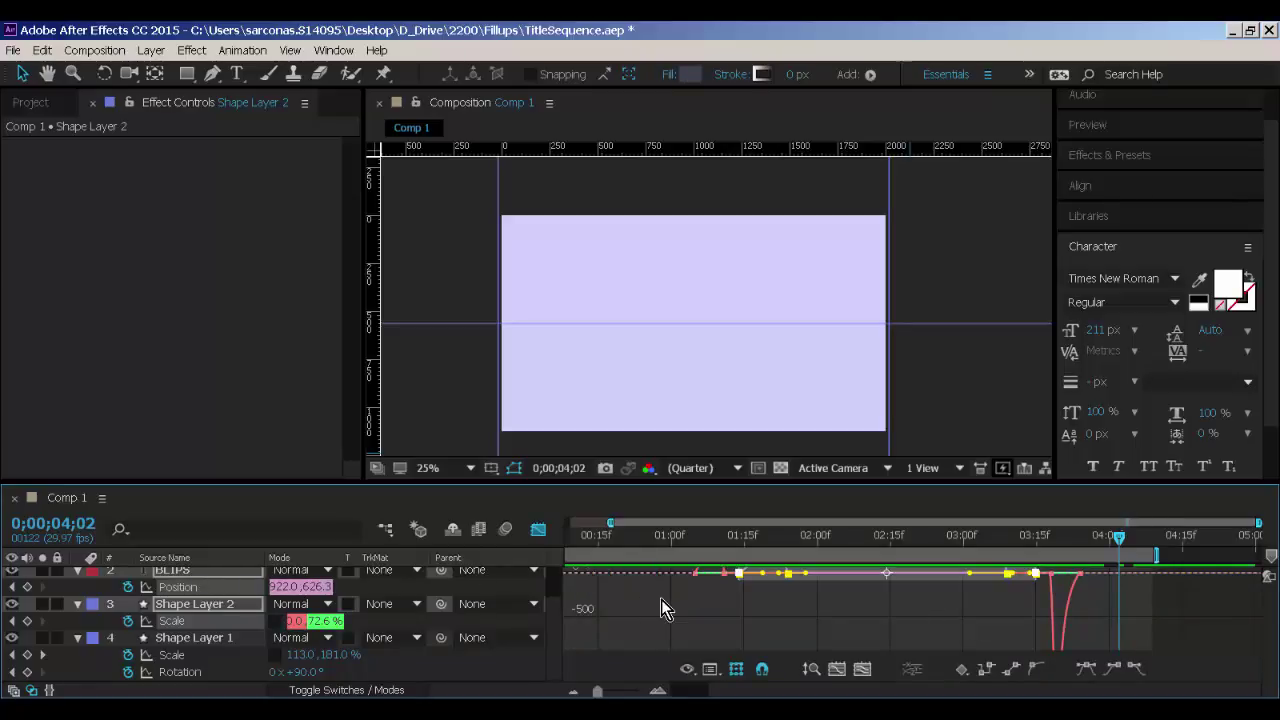
click(659, 599)
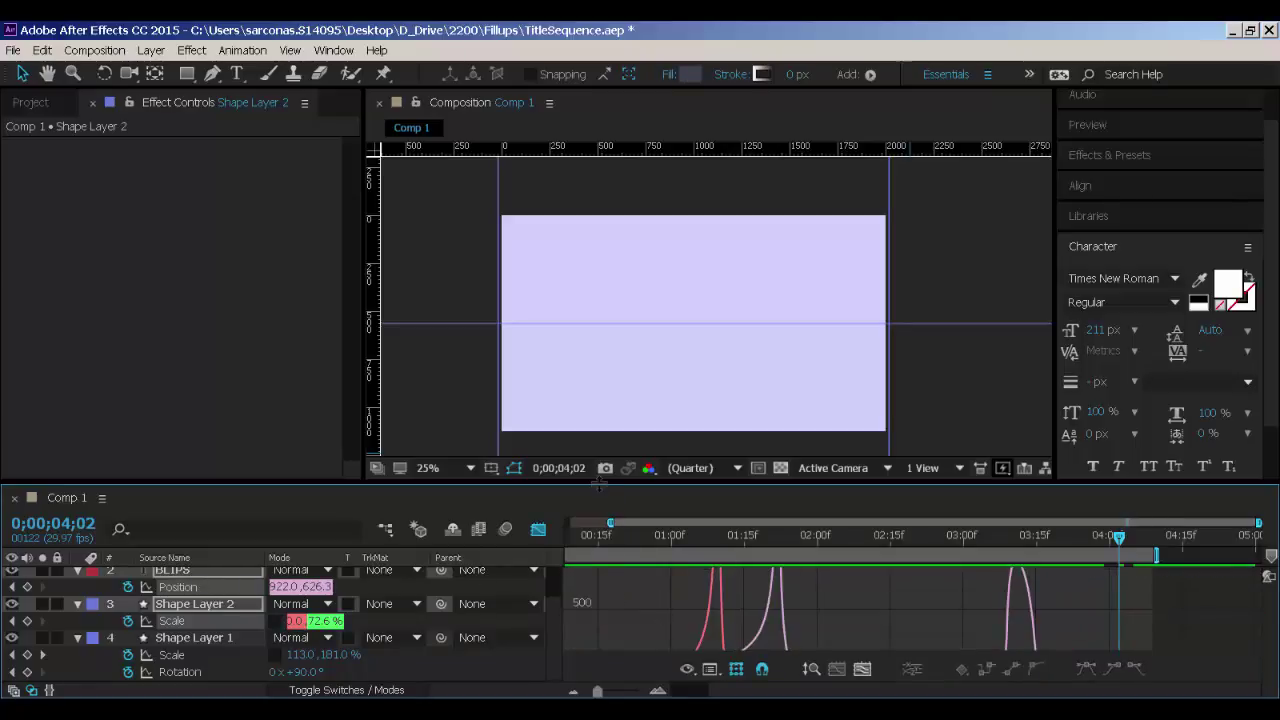
drag(598, 482, 585, 325)
scroll(647, 464, down, 3)
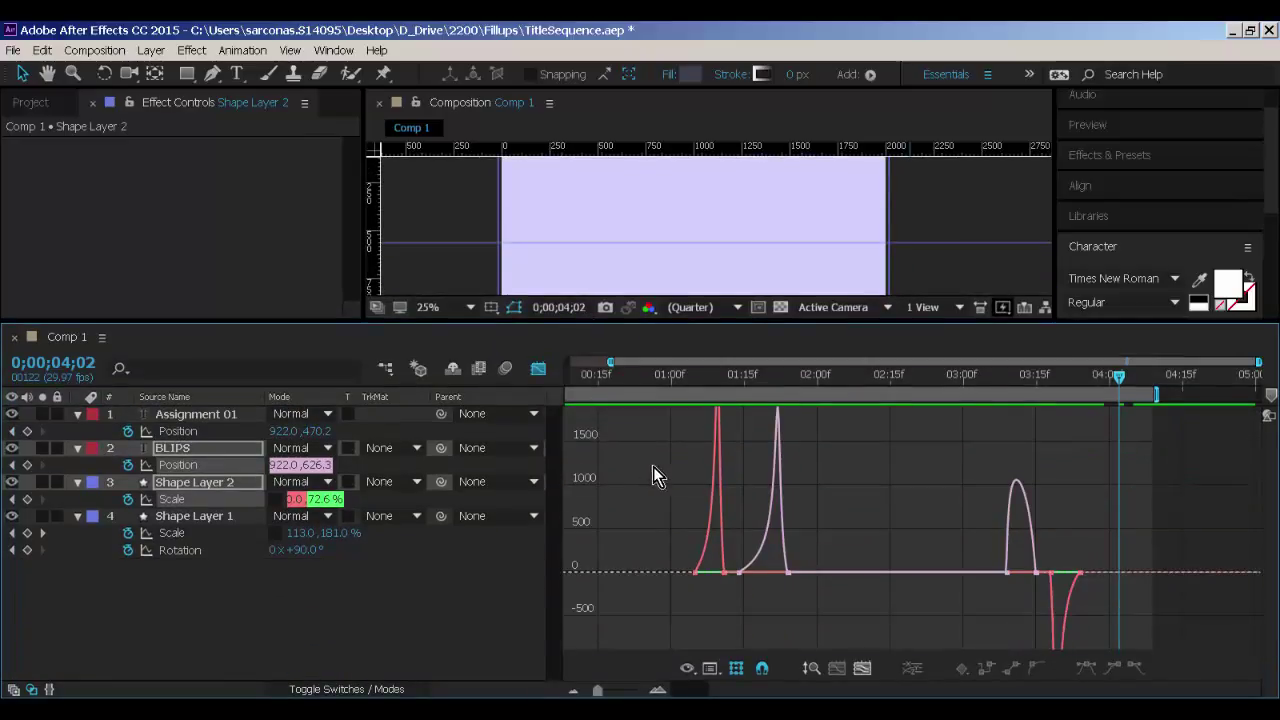
click(1027, 566)
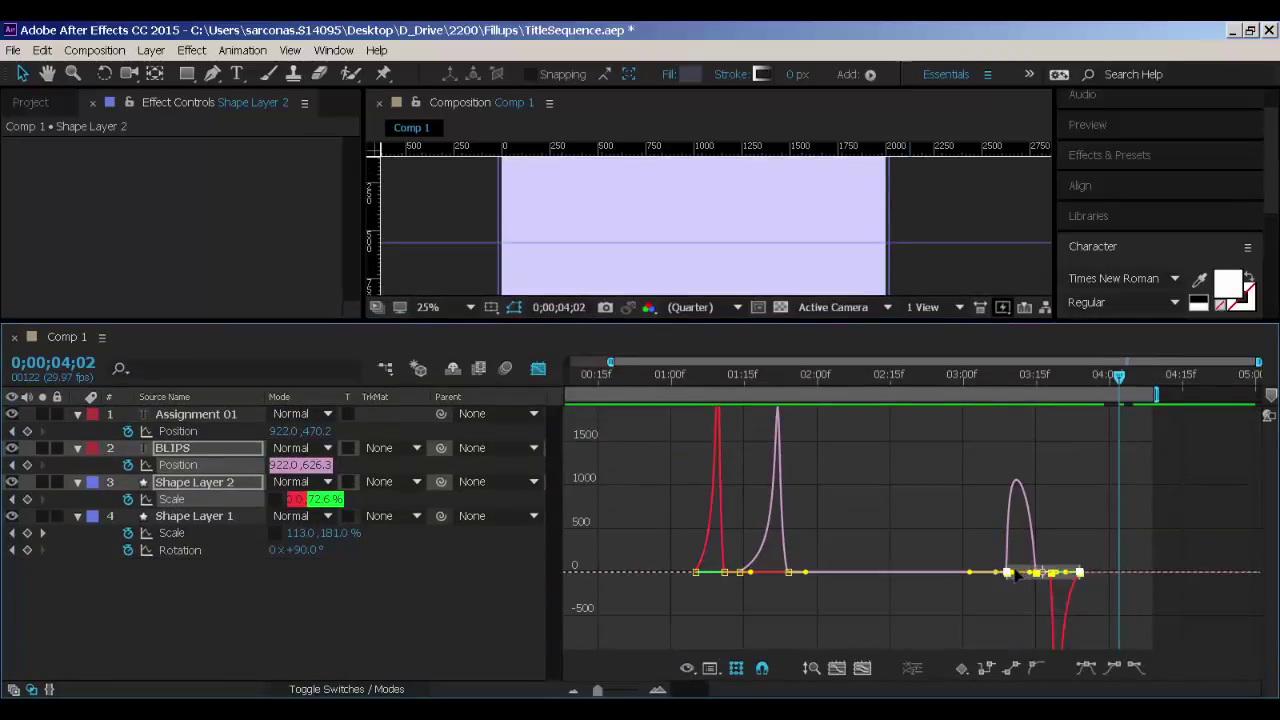
click(837, 668)
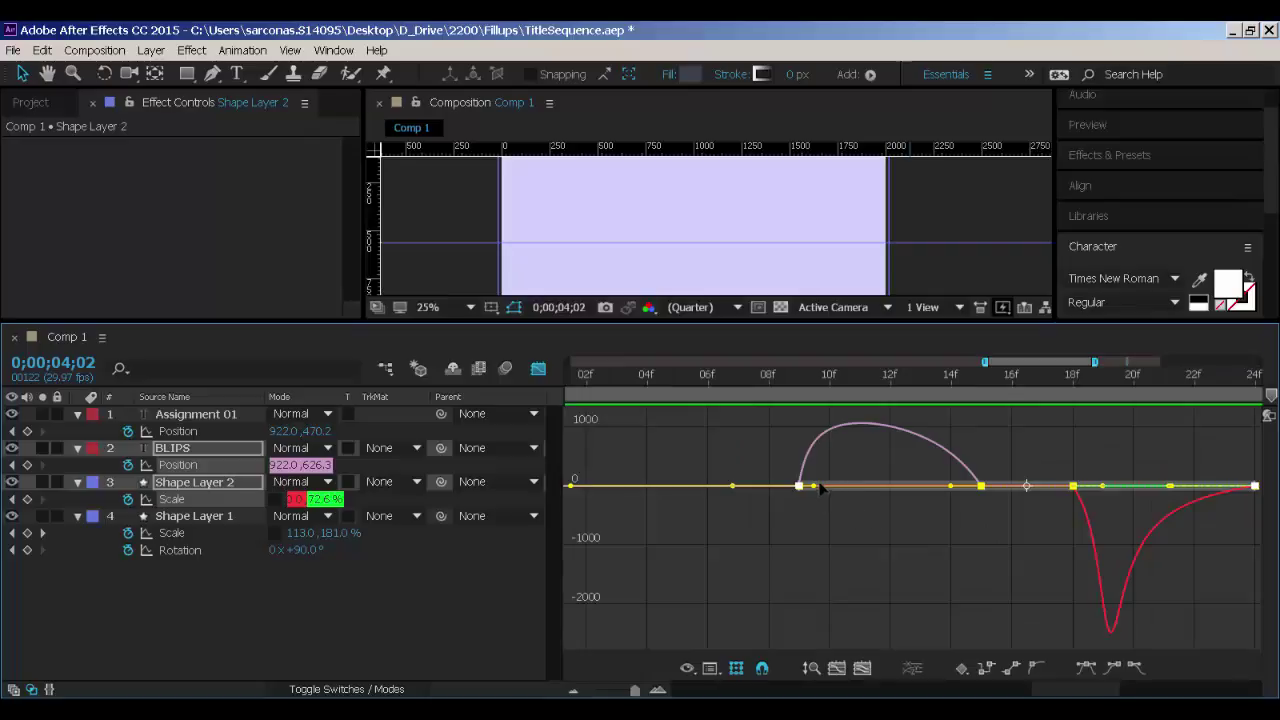
drag(813, 486, 868, 548)
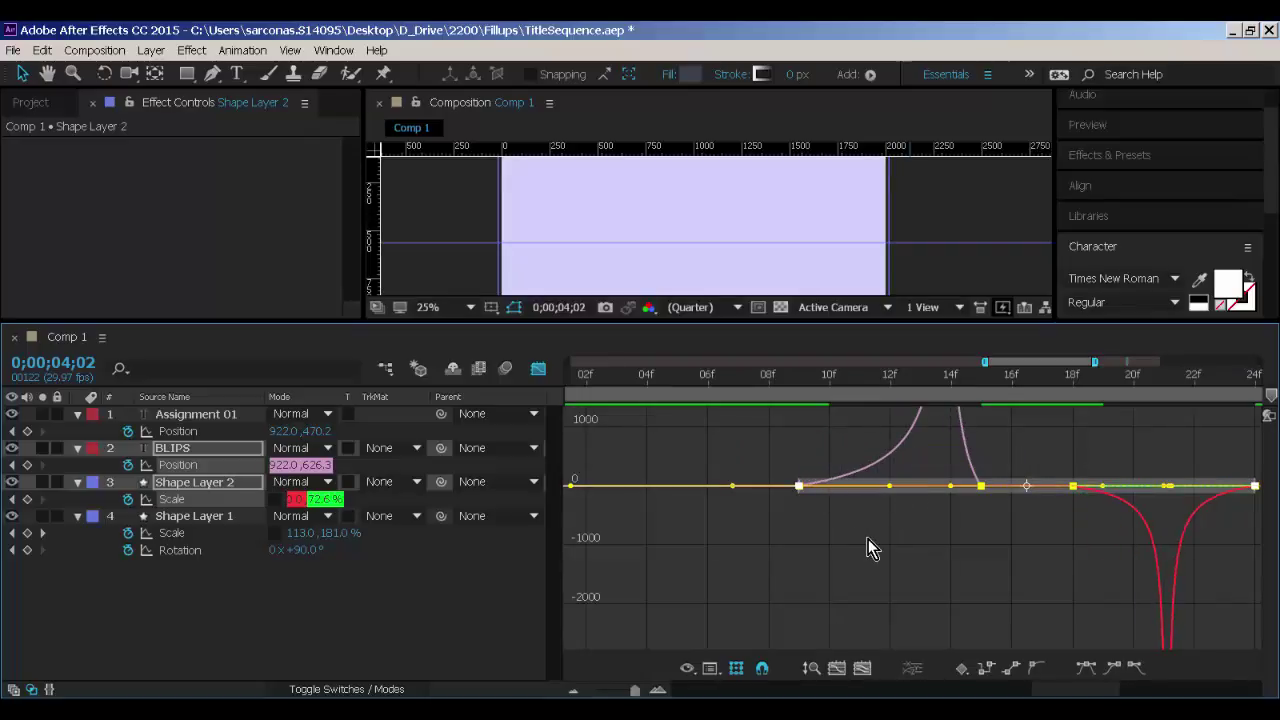
click(538, 368)
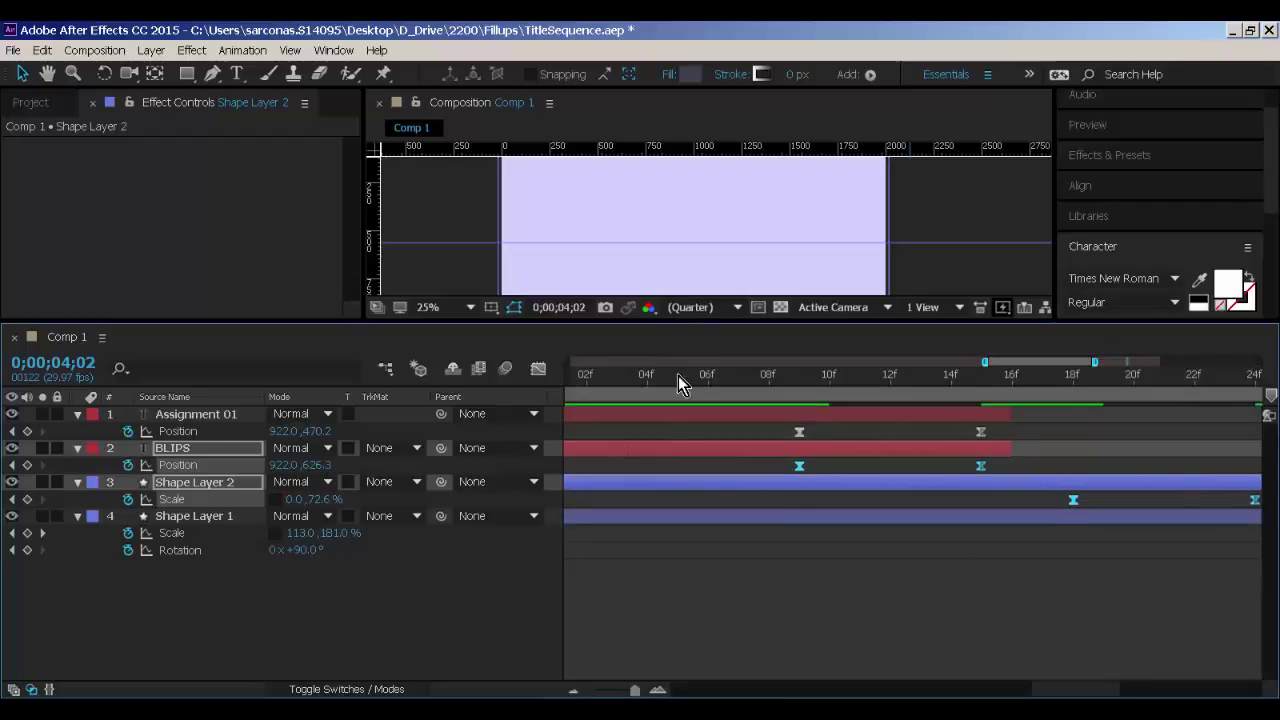
Enlarge the composition view and play back the title animation to check the eased text and rectangle exits.
drag(675, 323, 670, 497)
drag(796, 556, 700, 544)
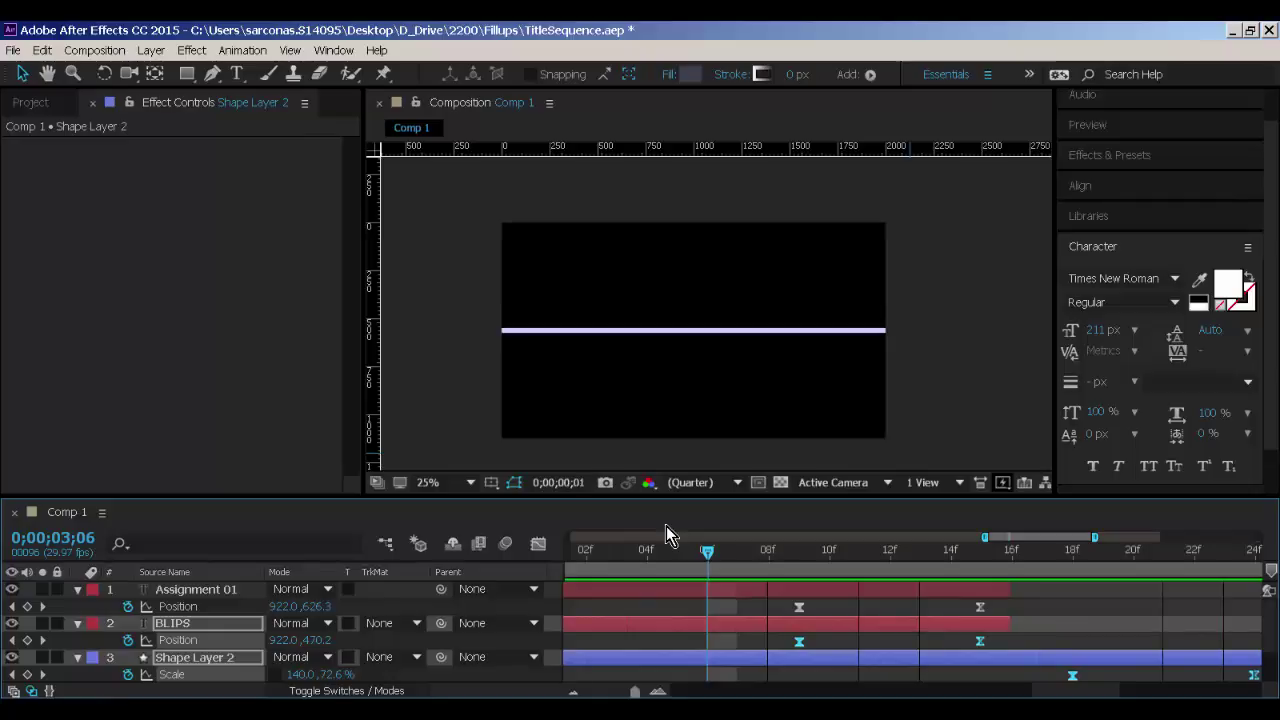
click(614, 693)
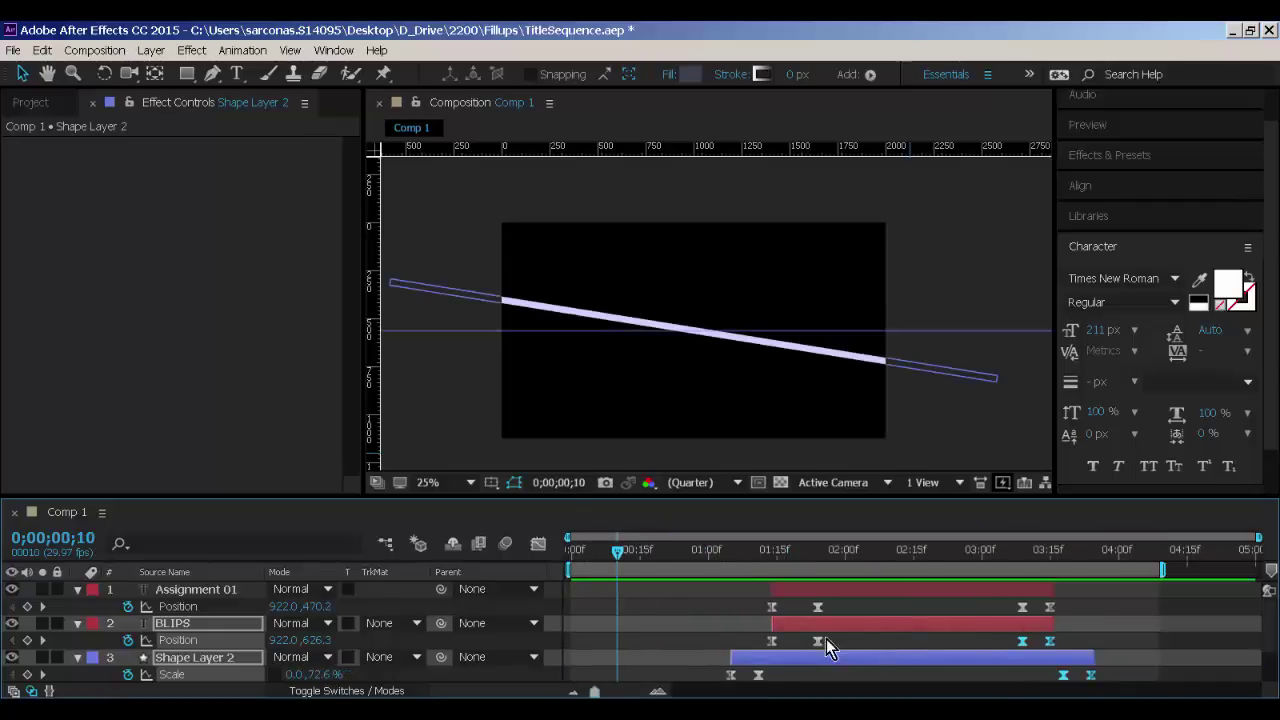
Try to extend the end of the Shape Layer 2 and BLIPS layers, and undo it.
drag(1093, 657, 1100, 680)
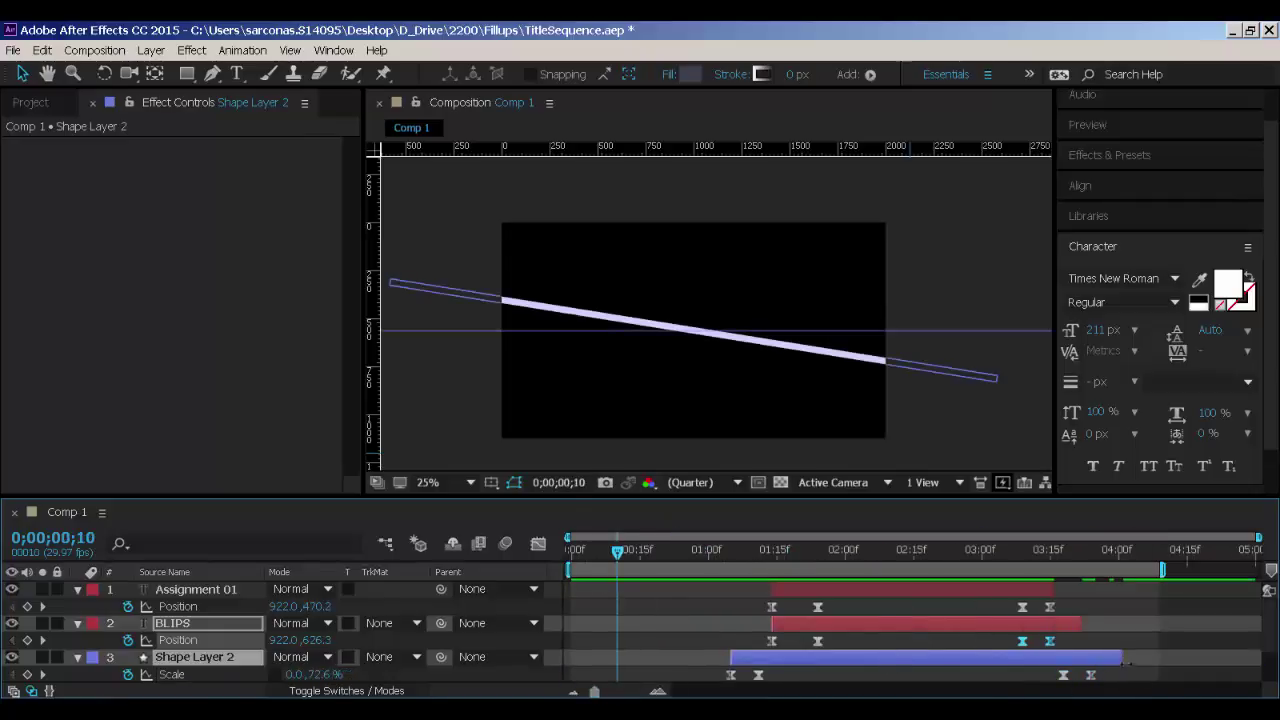
key(ctrl+z)
Shrink Shape Layer 1 at its 0;00;03;28 Scale keyframe to 61.7, 181.0% so it just covers the frame.
scroll(1144, 665, down, 2)
click(1155, 656)
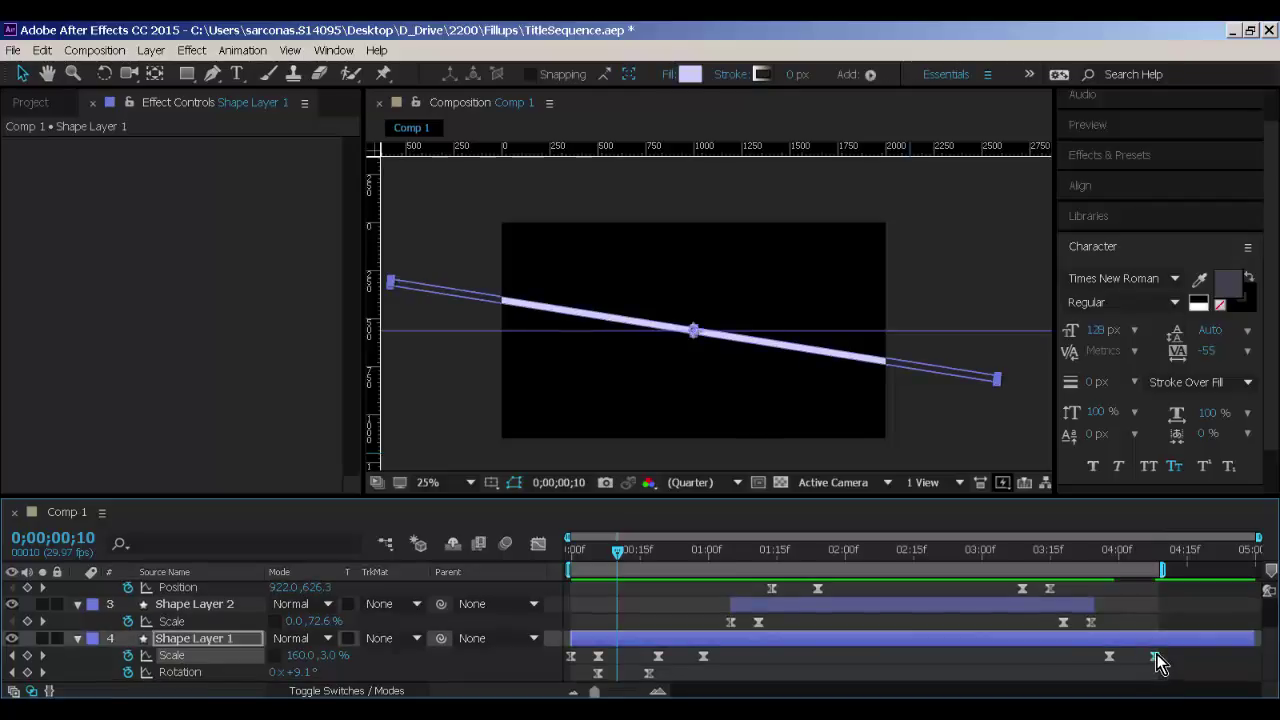
click(1099, 550)
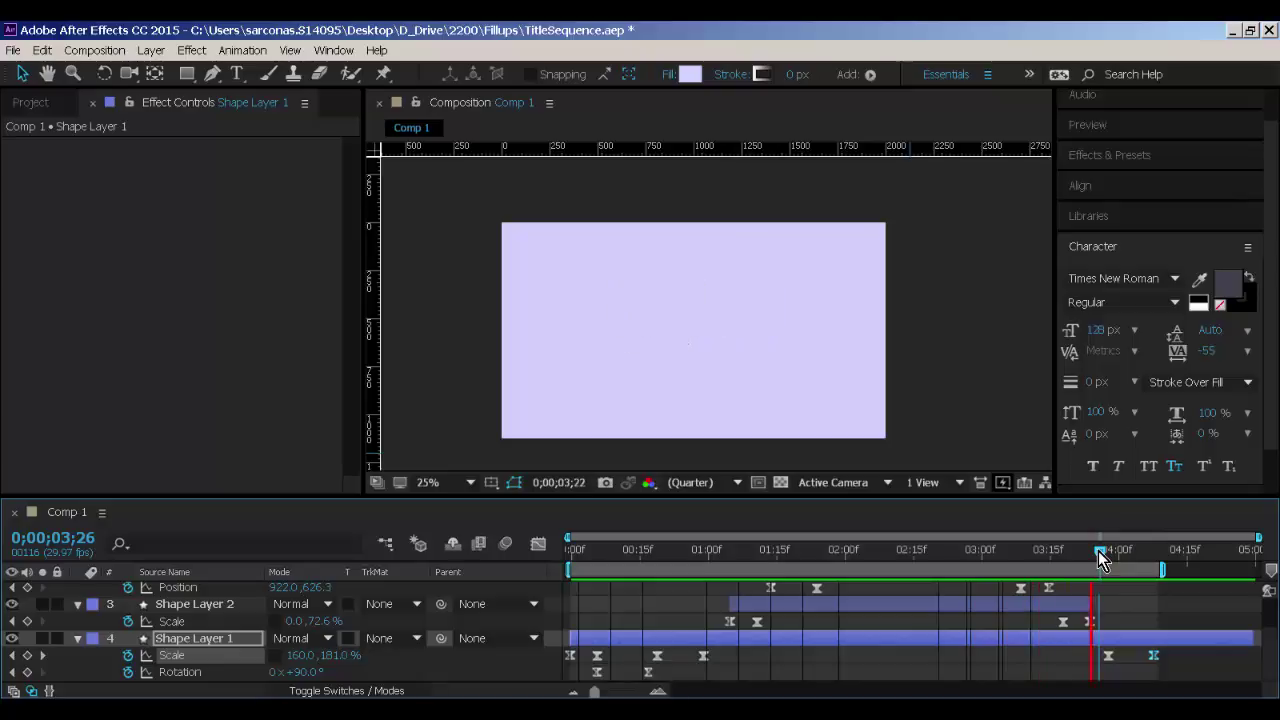
mouse_move(1098, 551)
mouse_down()
mouse_move(1153, 558)
mouse_move(1109, 558)
mouse_up()
key(comma)
key(comma)
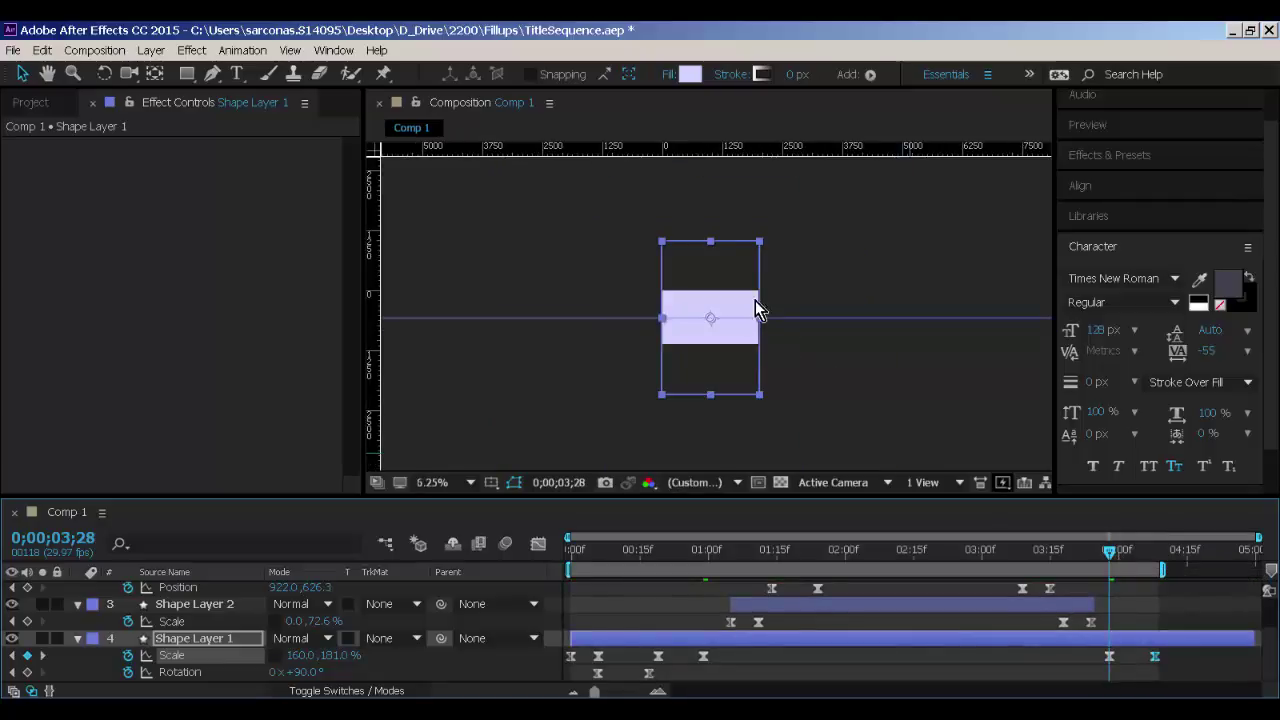
key(ctrl+z)
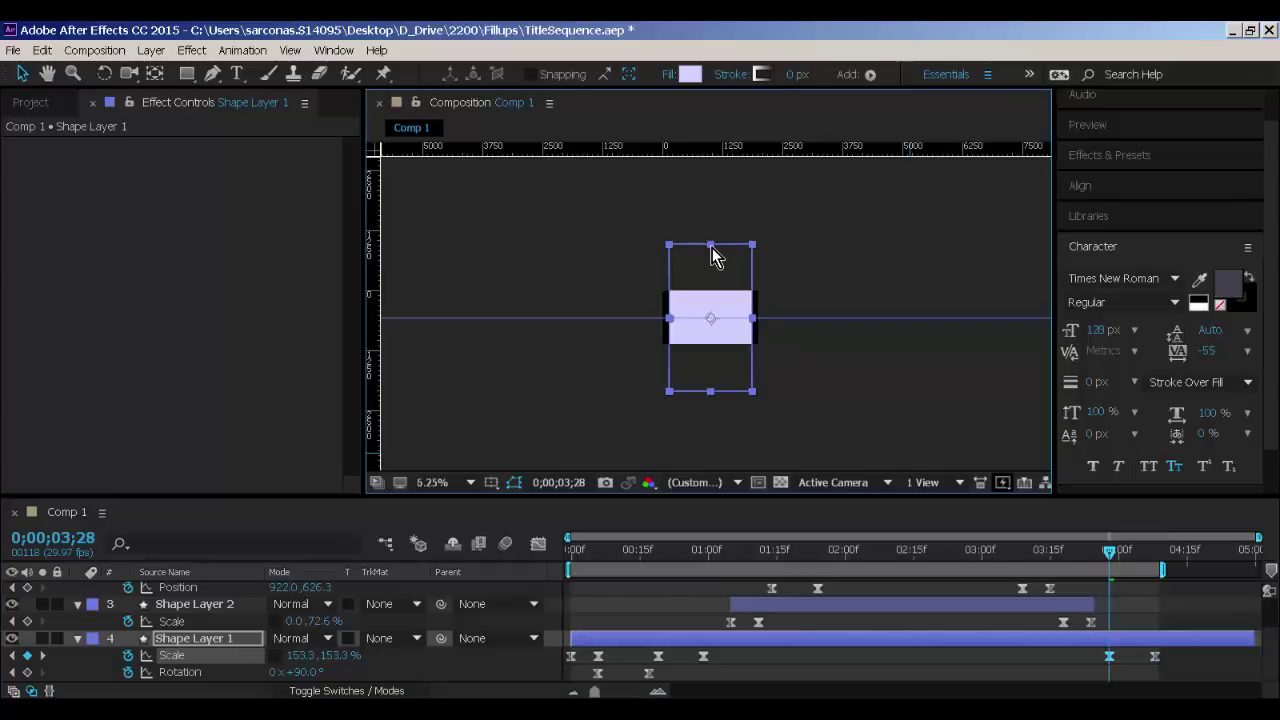
drag(711, 245, 721, 291)
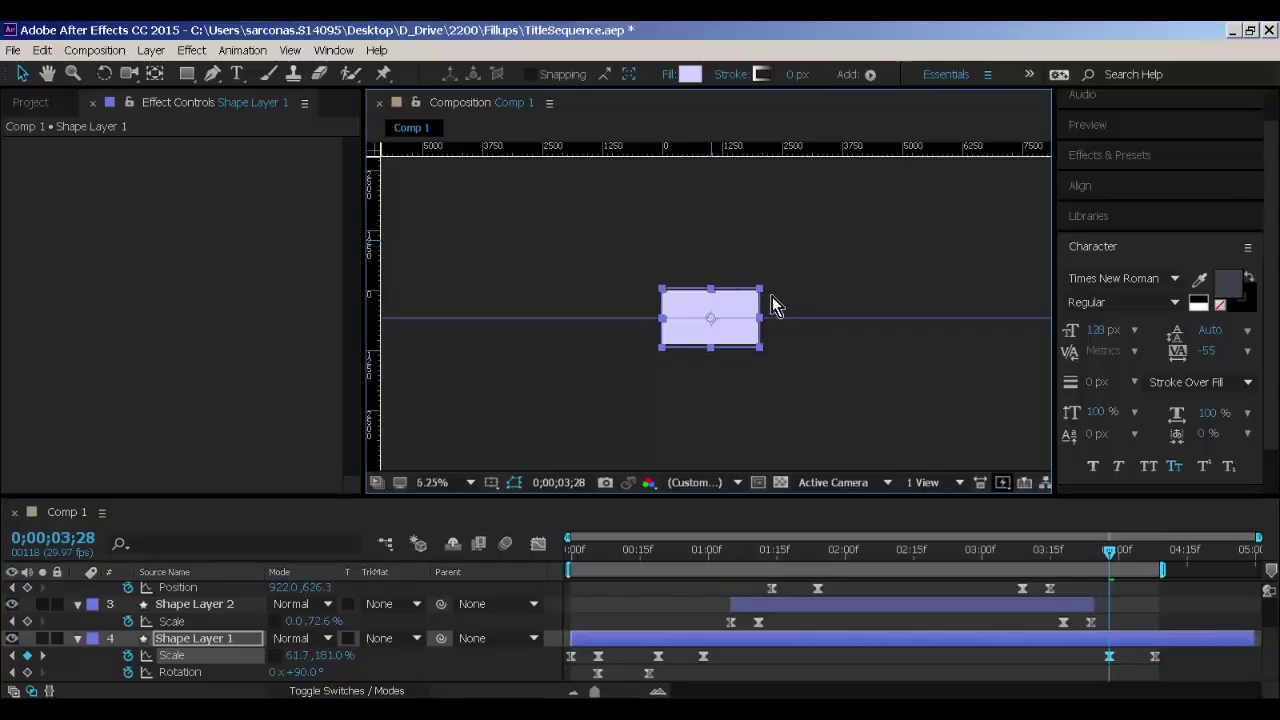
key(period)
key(period)
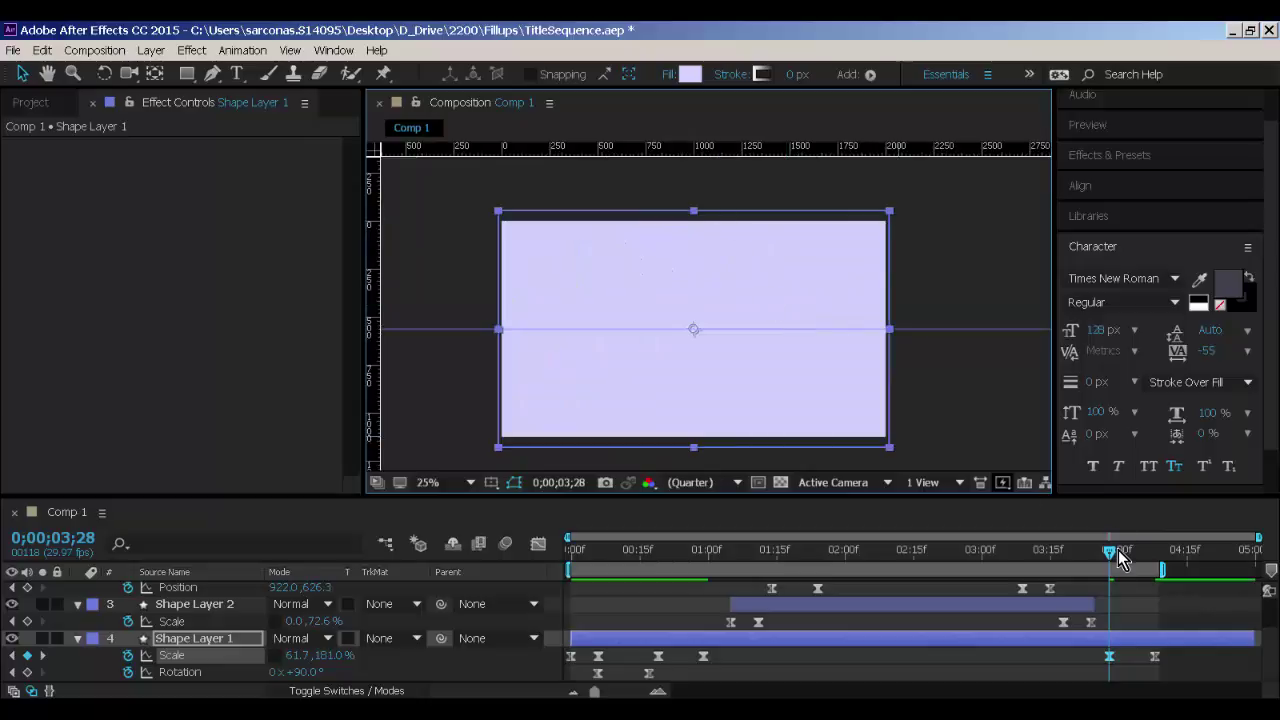
Scrub around 0;00;03;26 and play back the animation to check the closing of the light background.
drag(1118, 558, 1093, 565)
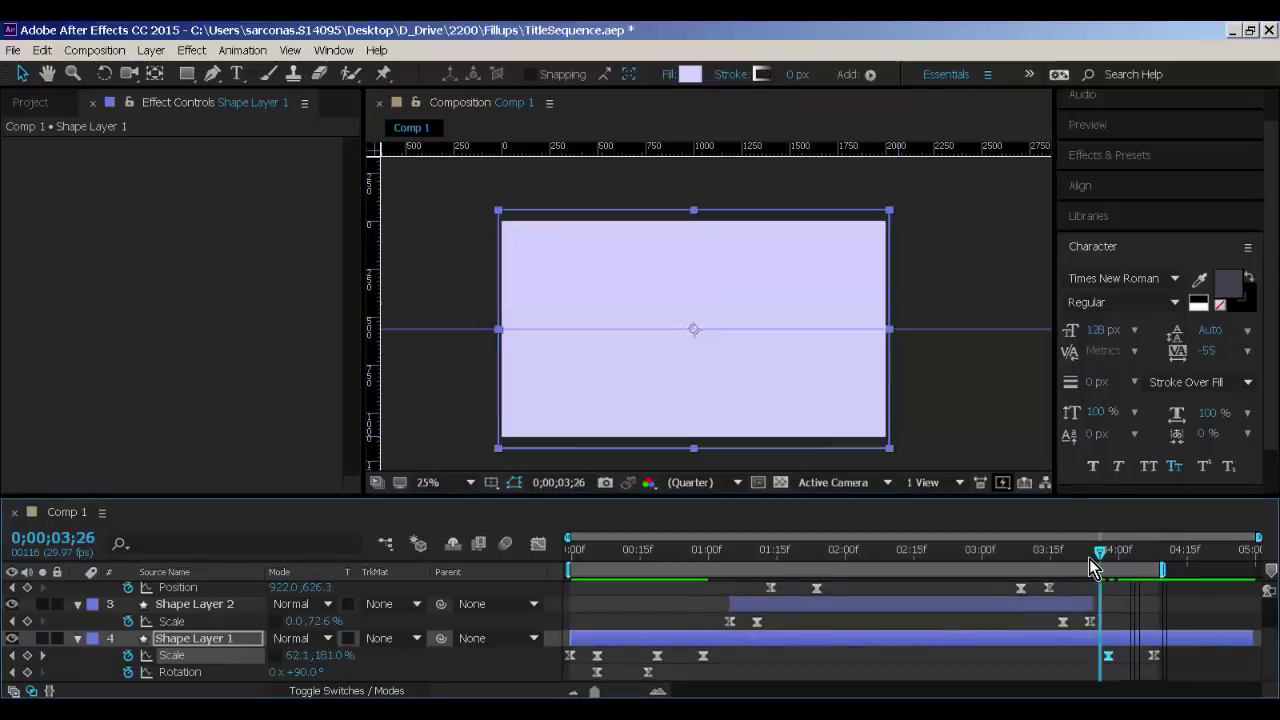
key(space)
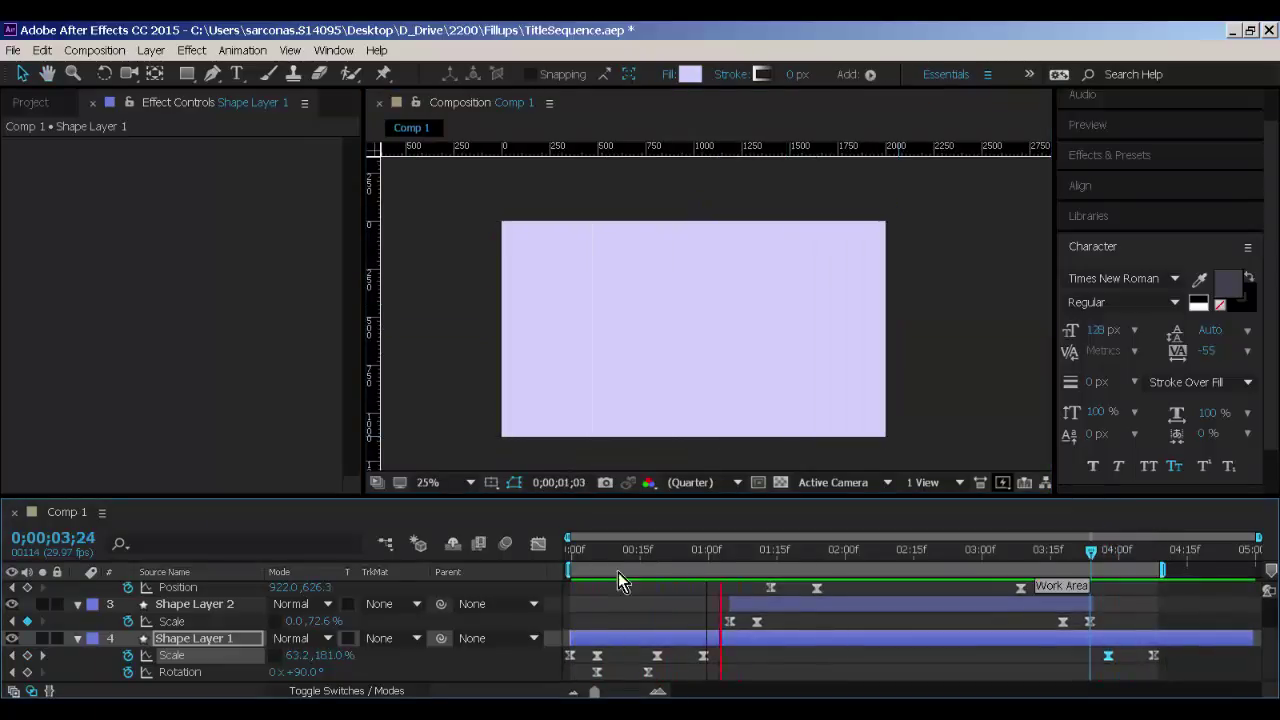
key(space)
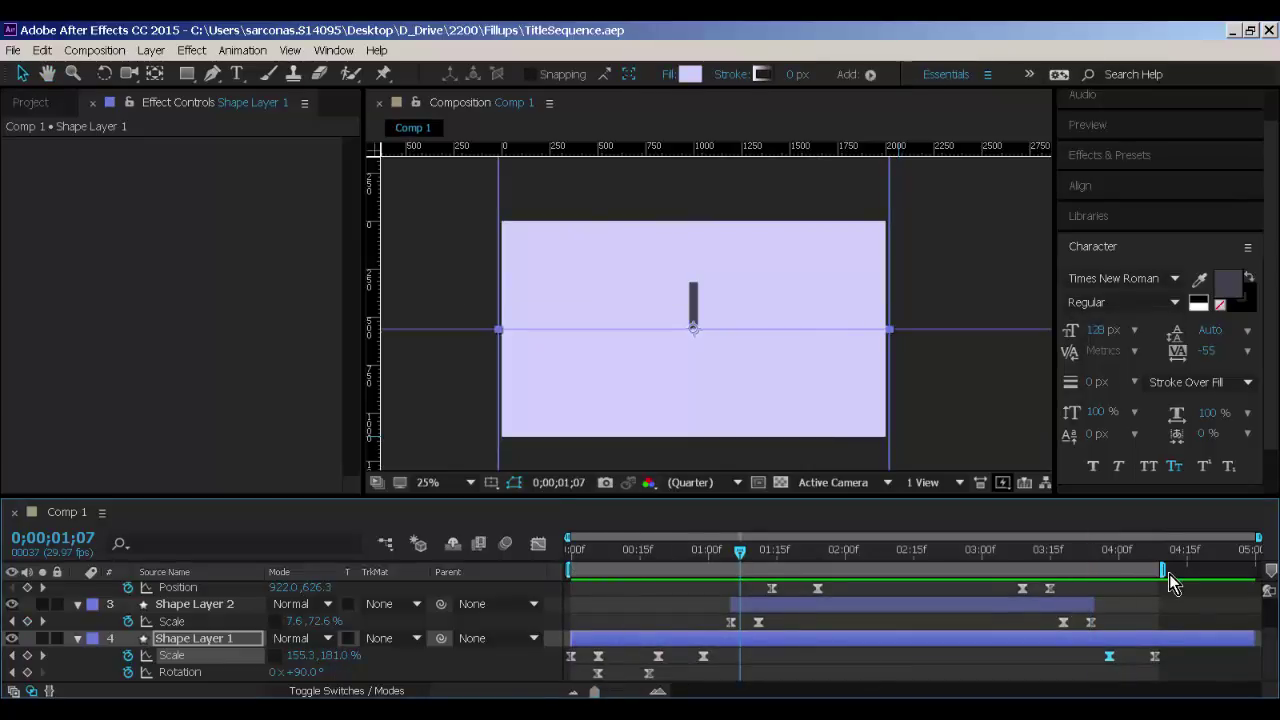
Extend the work area end to about 0;00;04;12, trim the composition to the work area, and save the project.
drag(1169, 574, 1176, 573)
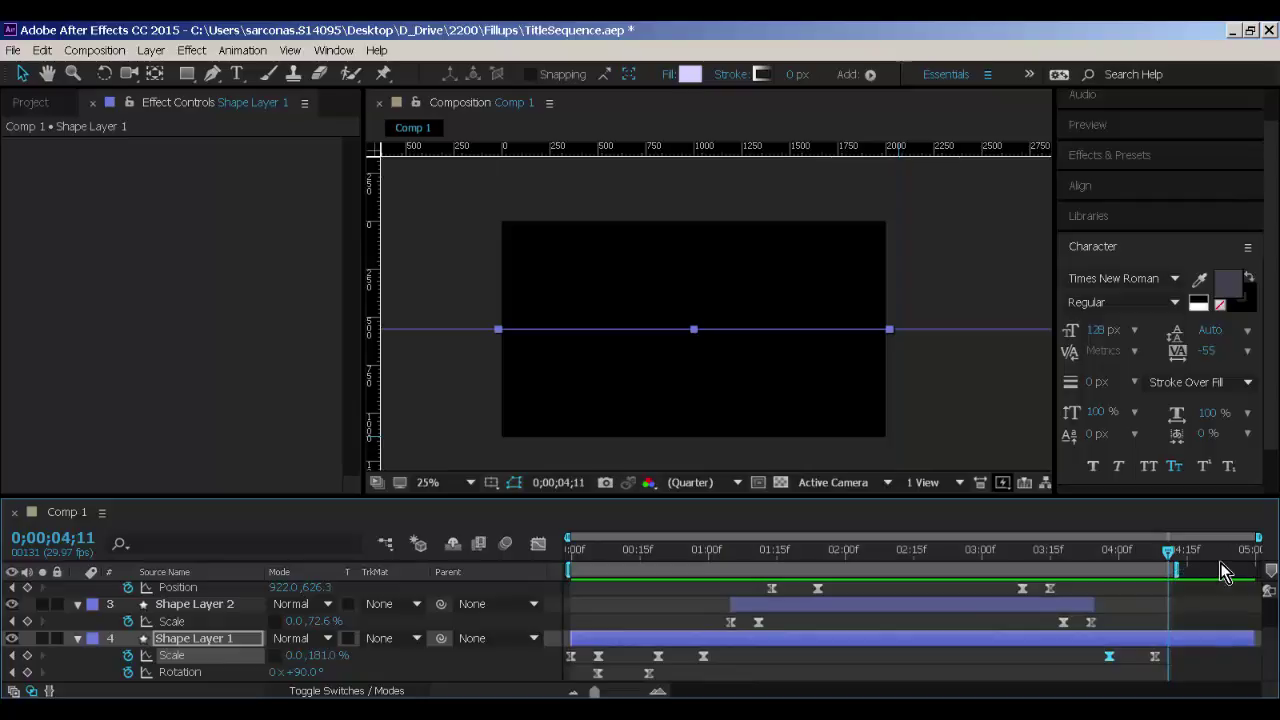
click(117, 56)
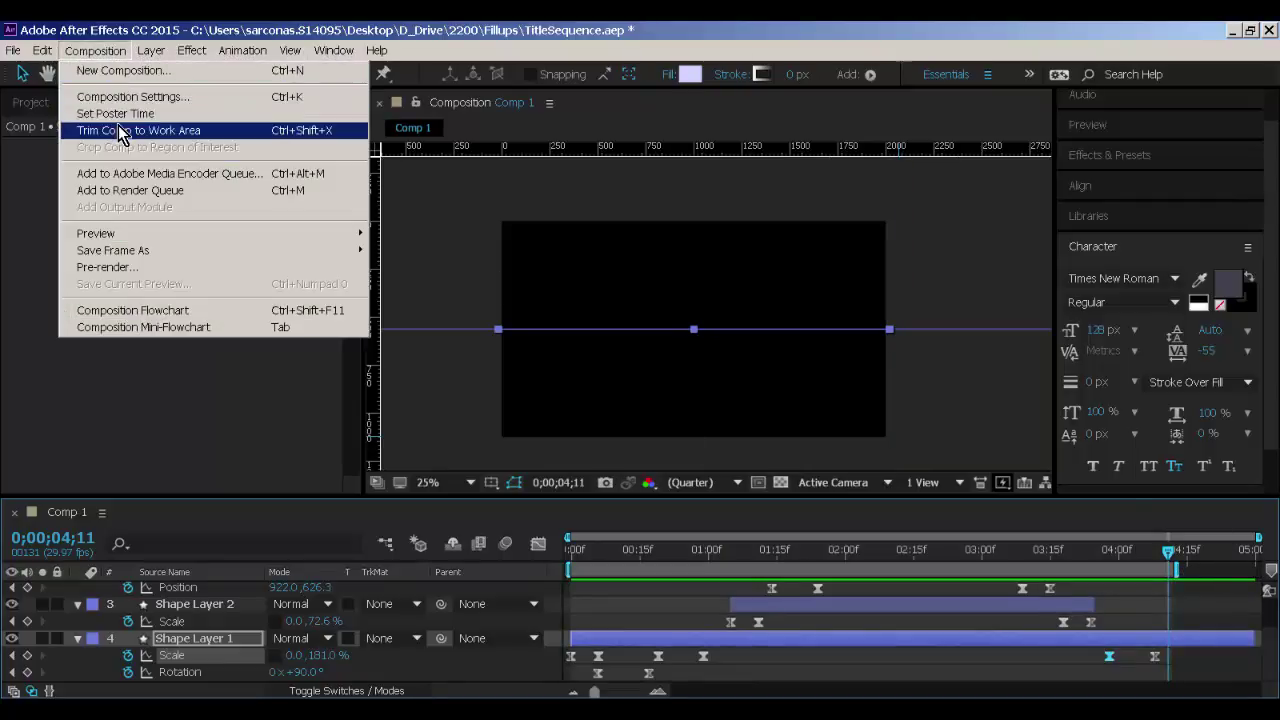
click(119, 130)
key(ctrl+s)
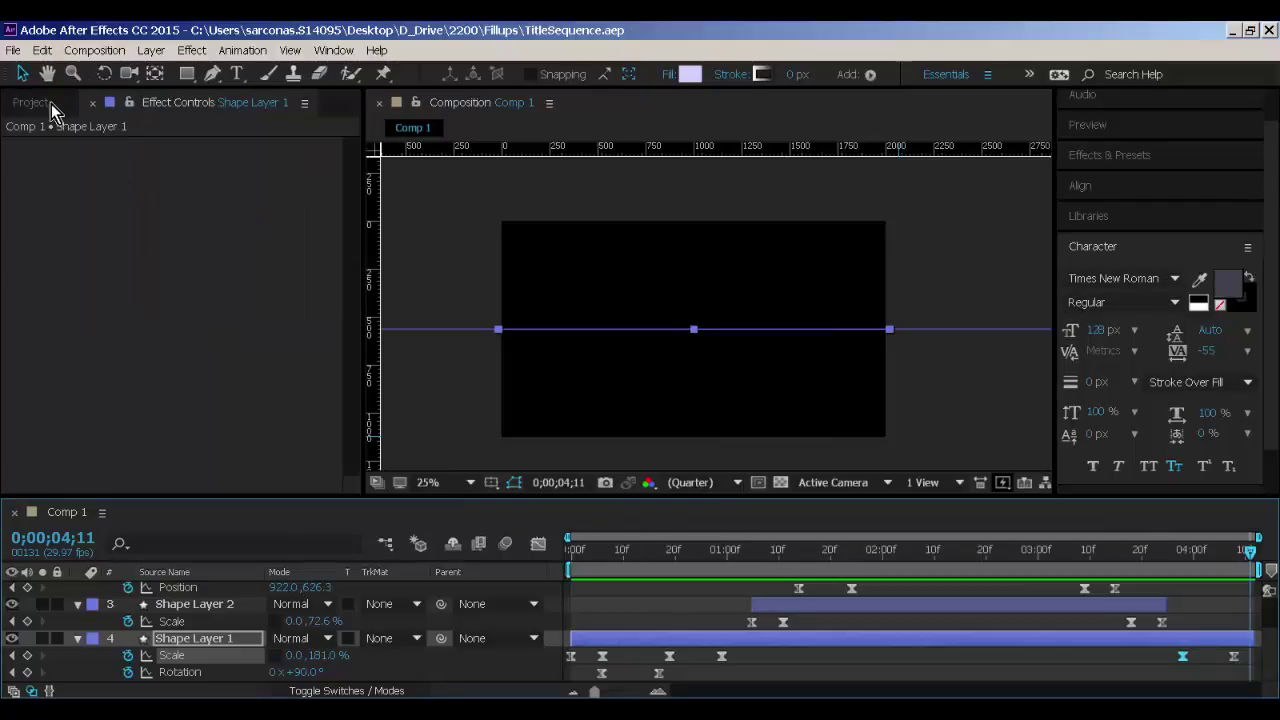
Rename the Comp 1 composition as Title_Blip in the project.
click(51, 103)
key(Return)
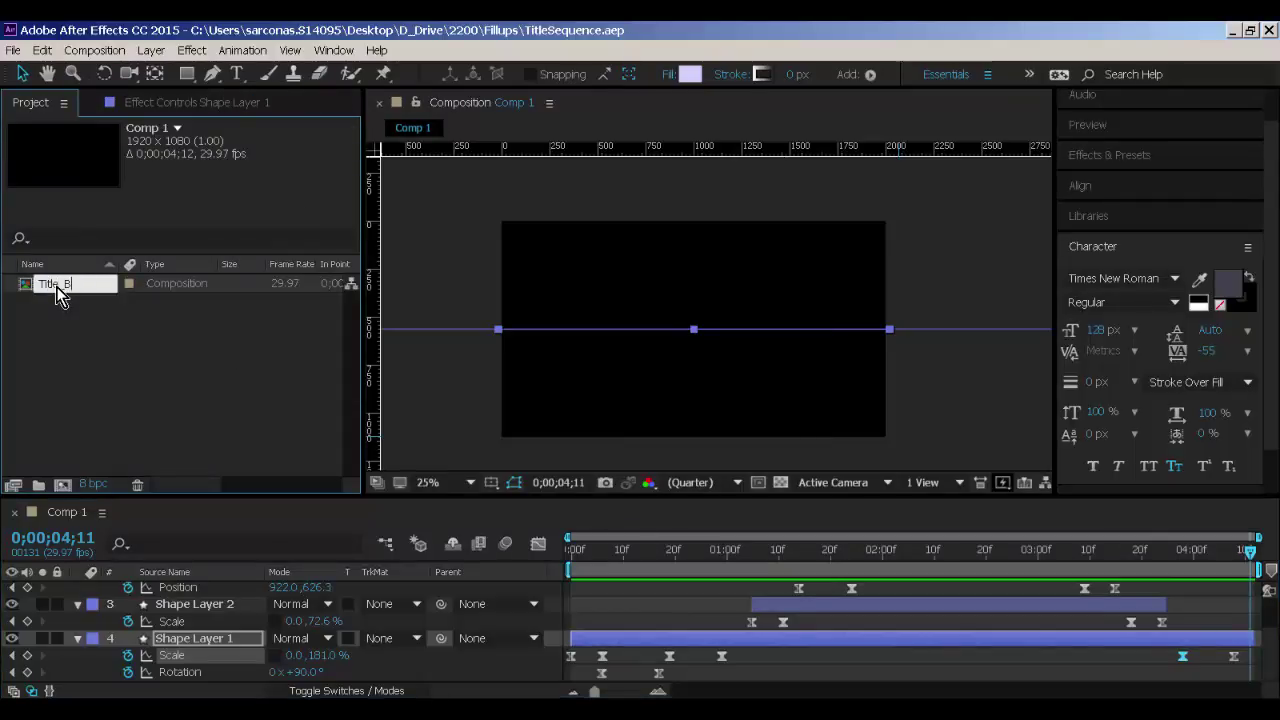
key(Return)
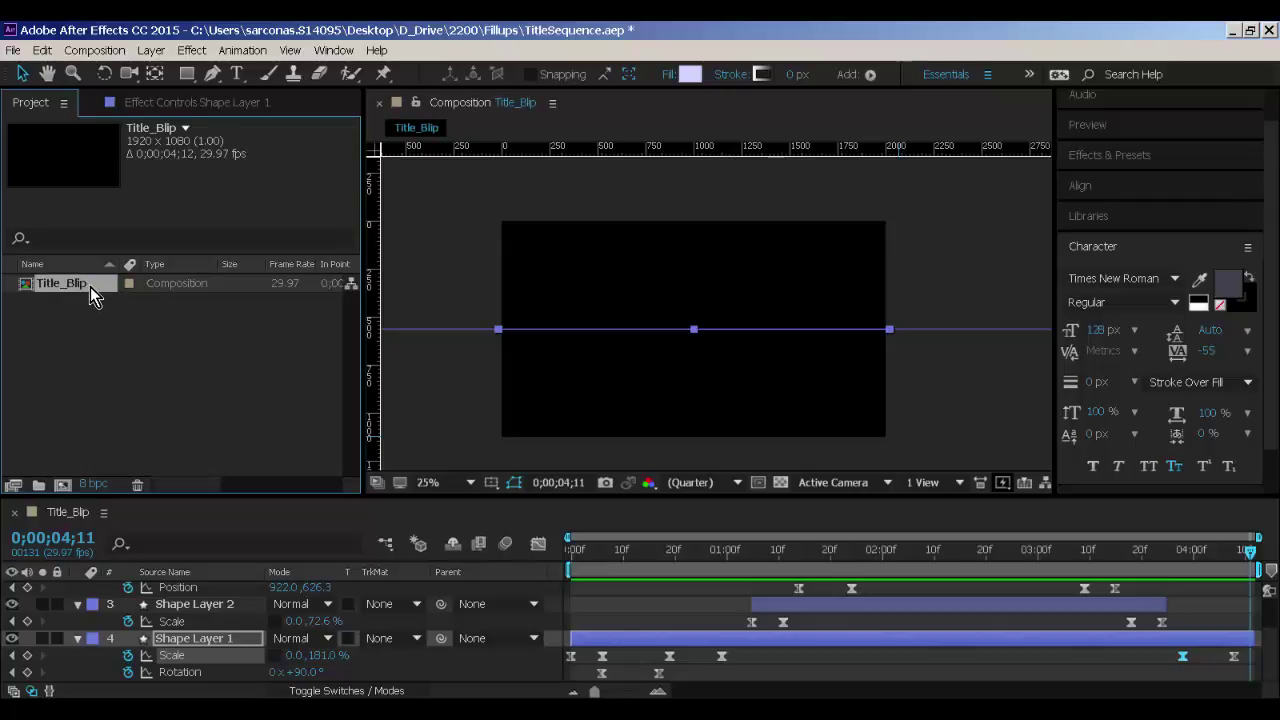
Duplicate the Title_Blip composition, open the copy, and rename it as Title_PageTransition.
key(ctrl+d)
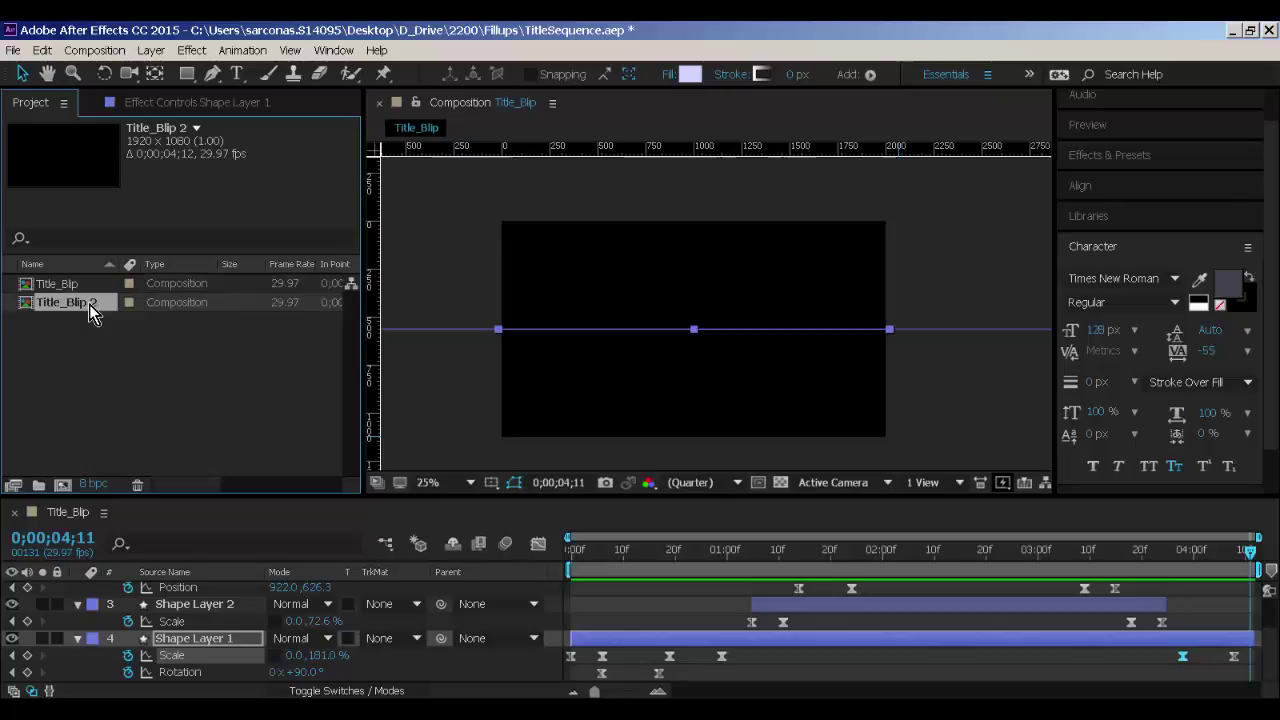
double_click(69, 302)
right_click(69, 302)
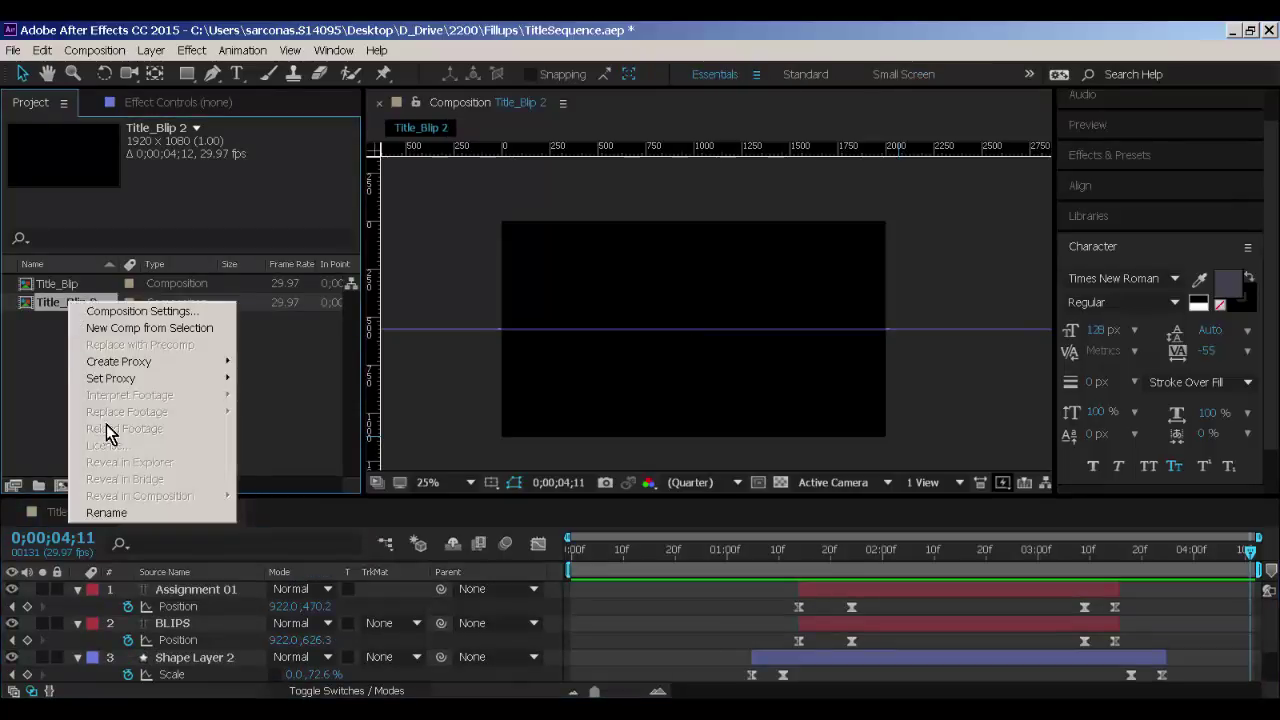
click(125, 515)
text(Title)
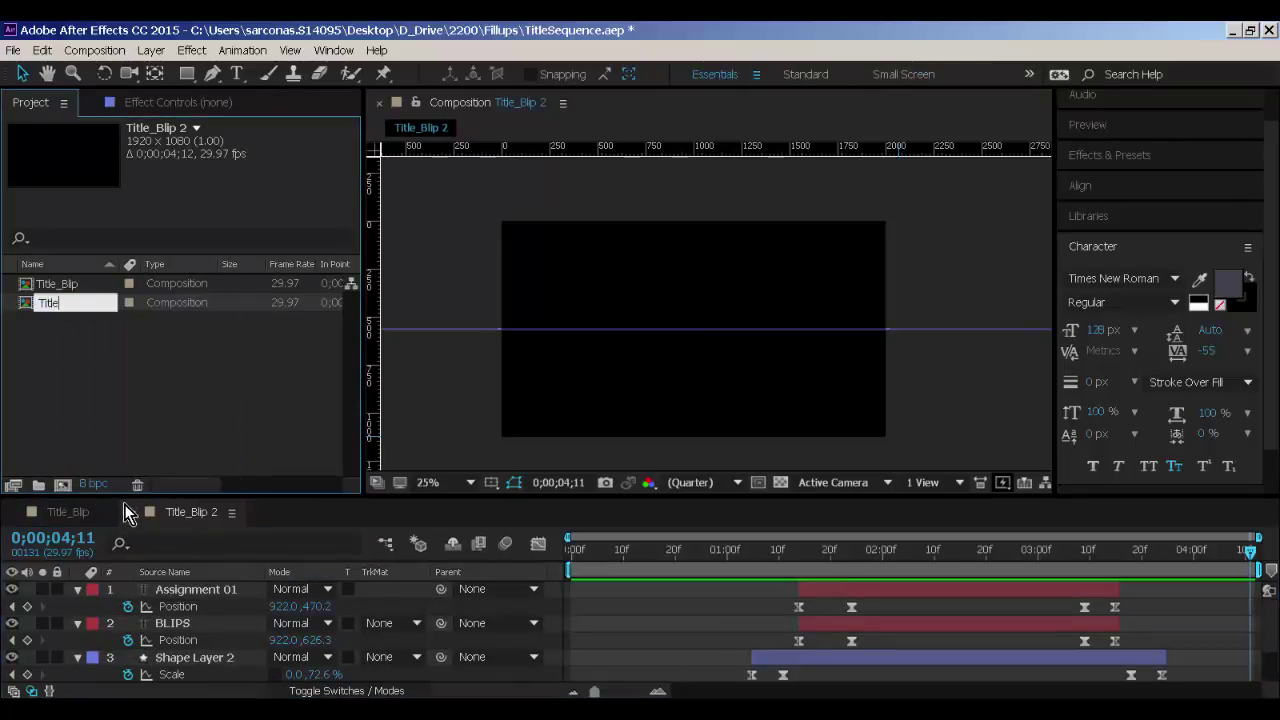
text(_PageTransition)
key(Return)
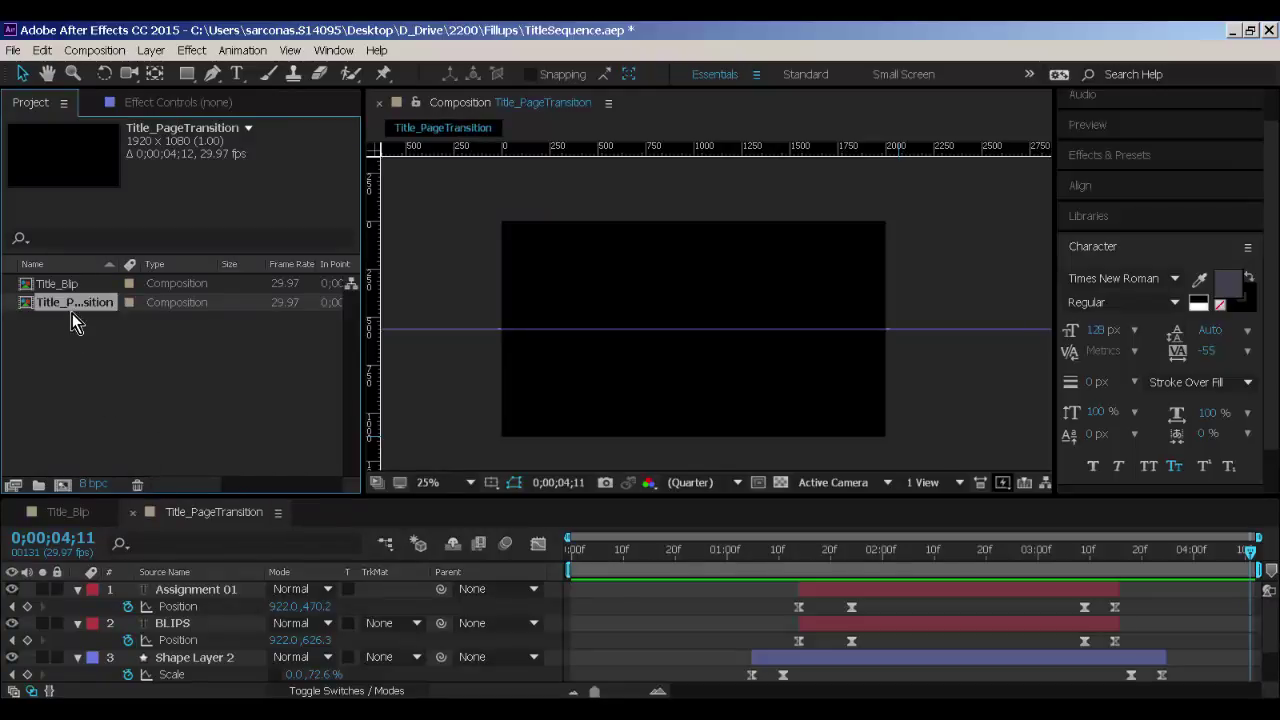
Open the Title_Blip composition, go to 0;00;02;04 and replace the BLIPS title text with "Page Transitions".
double_click(69, 285)
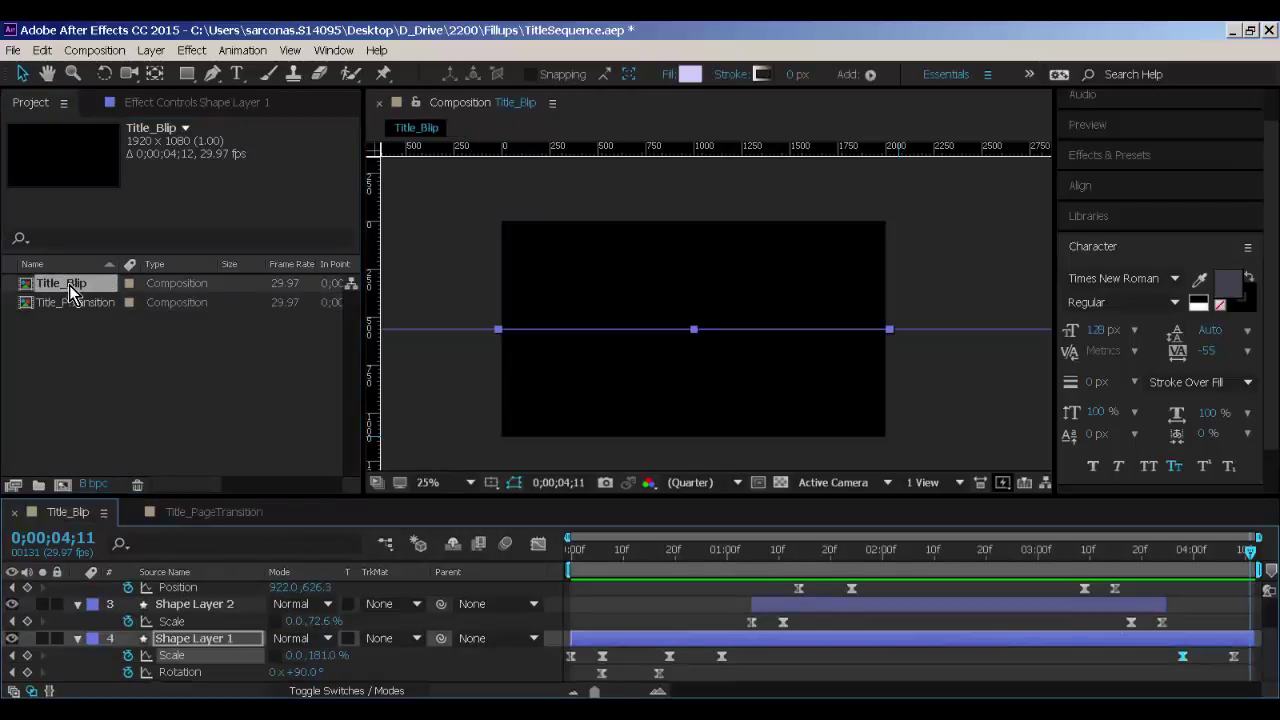
drag(622, 552, 903, 552)
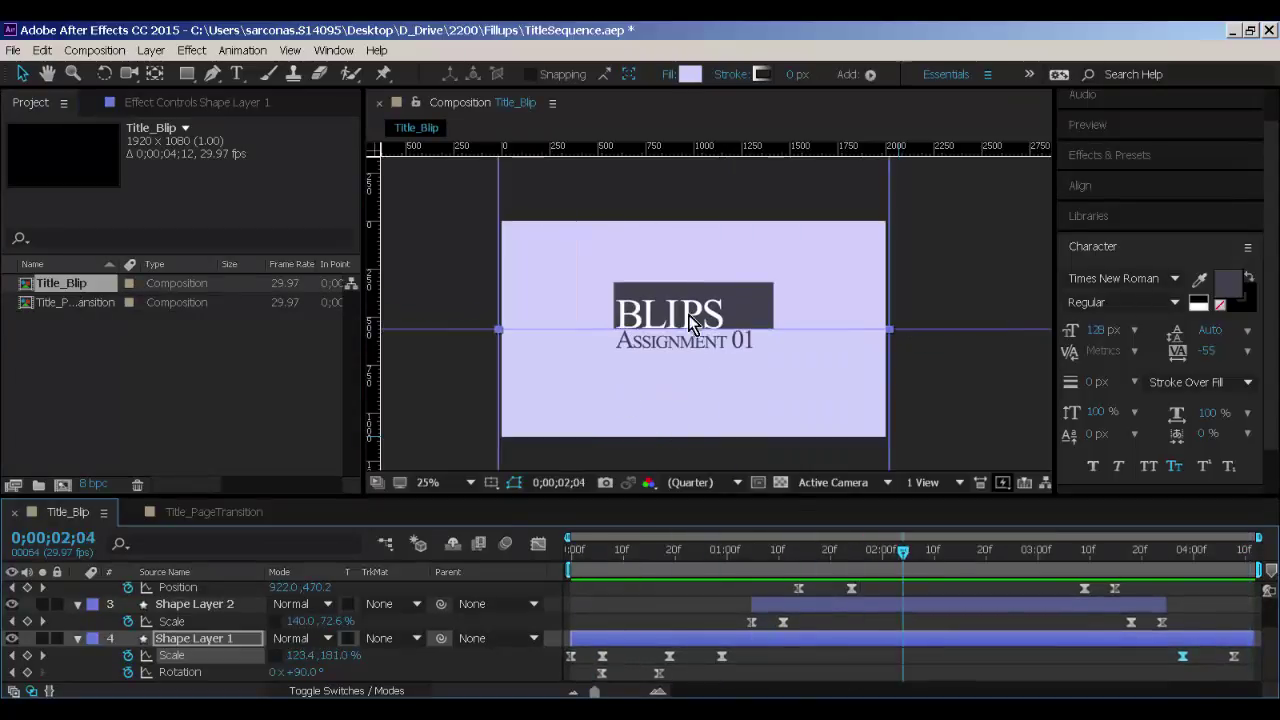
key(t)
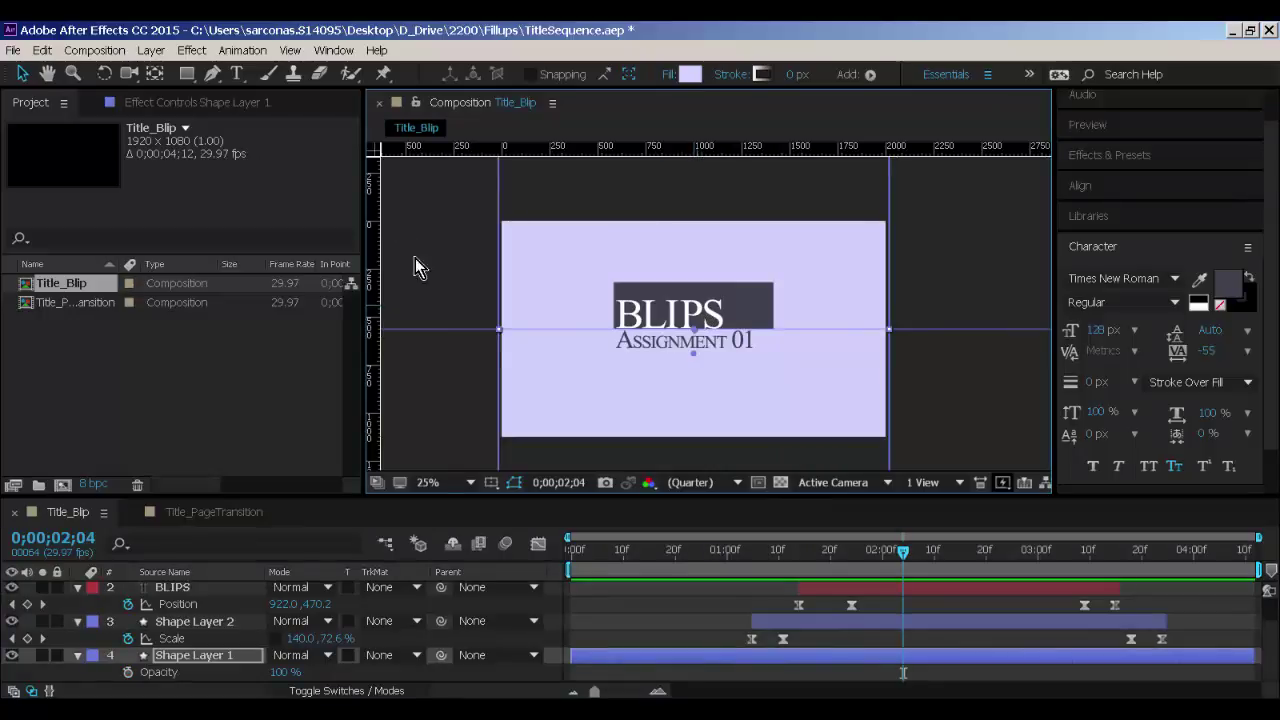
click(240, 82)
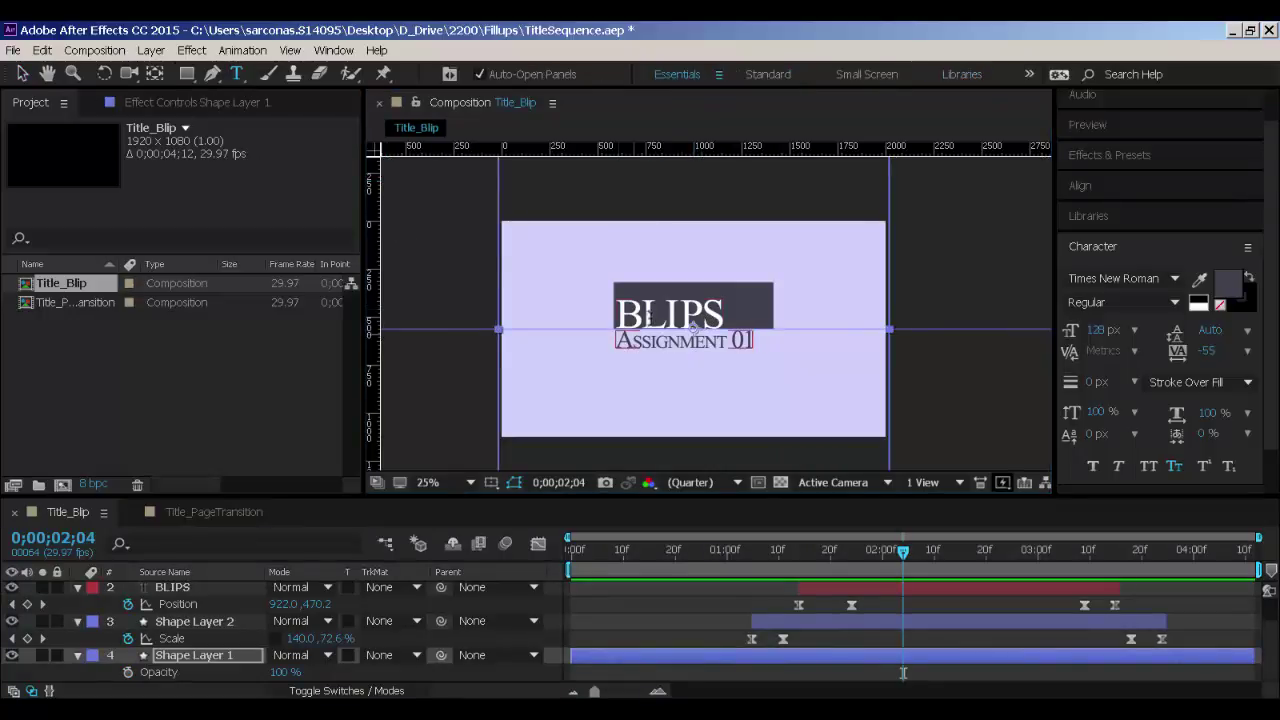
click(653, 313)
text(Page Ta)
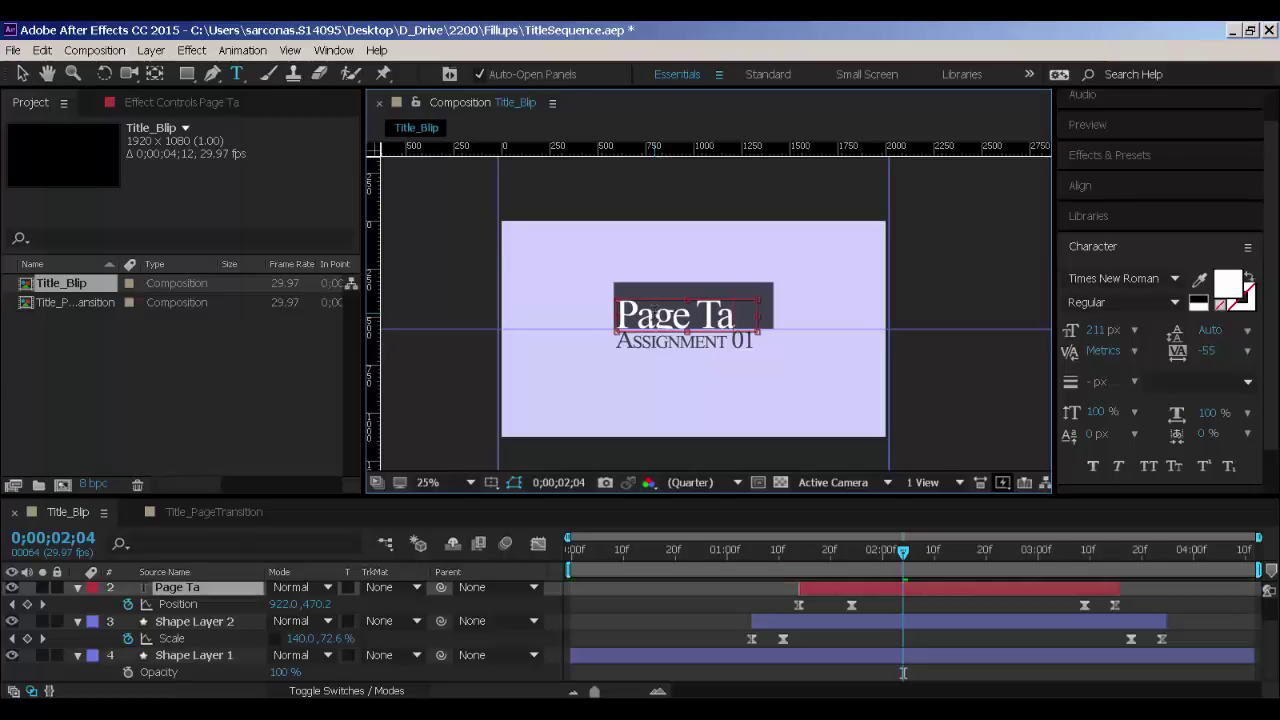
key(BackSpace)
text(ransitions)
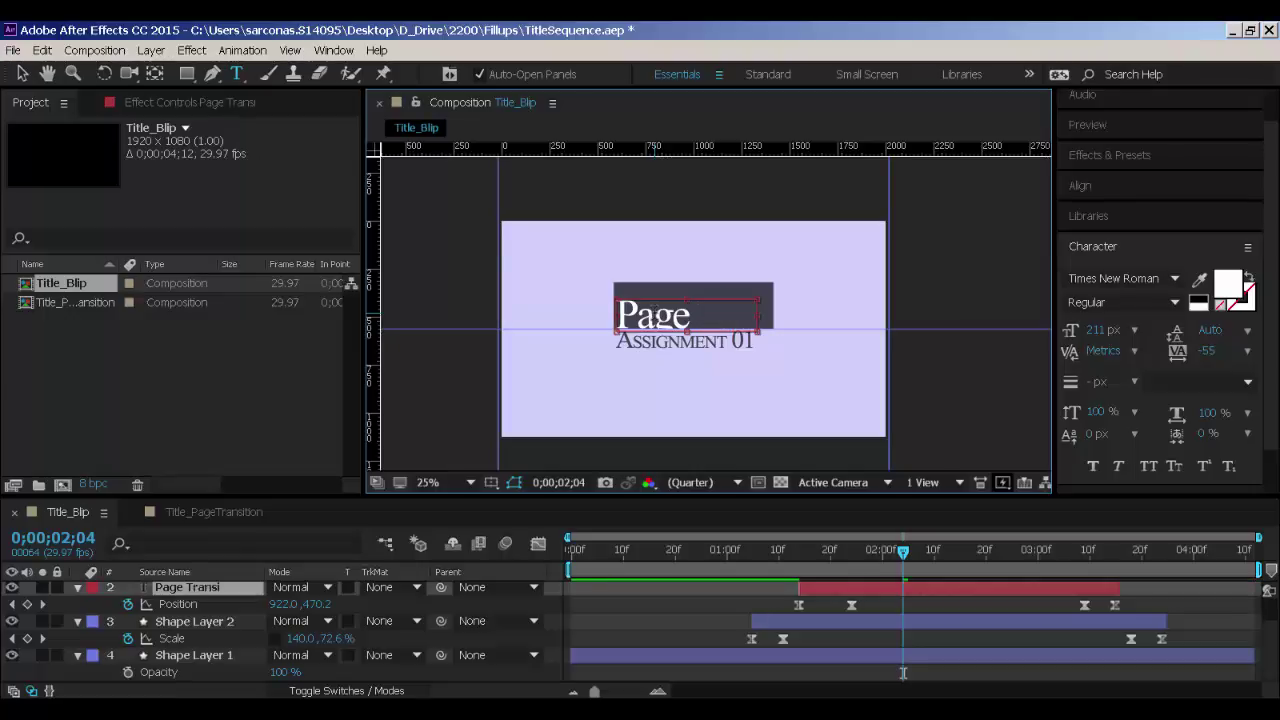
Reduce the font size of the whole Page Transitions title to 115 px.
key(ctrl+a)
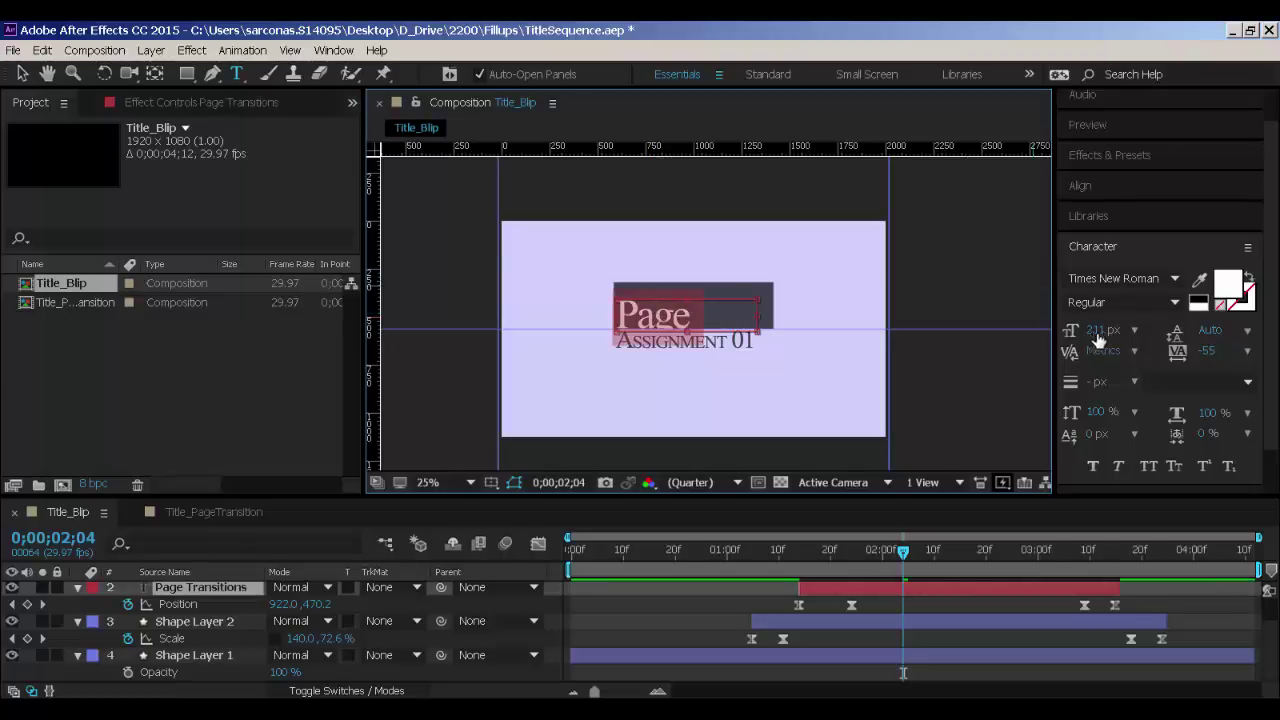
drag(1100, 330, 995, 330)
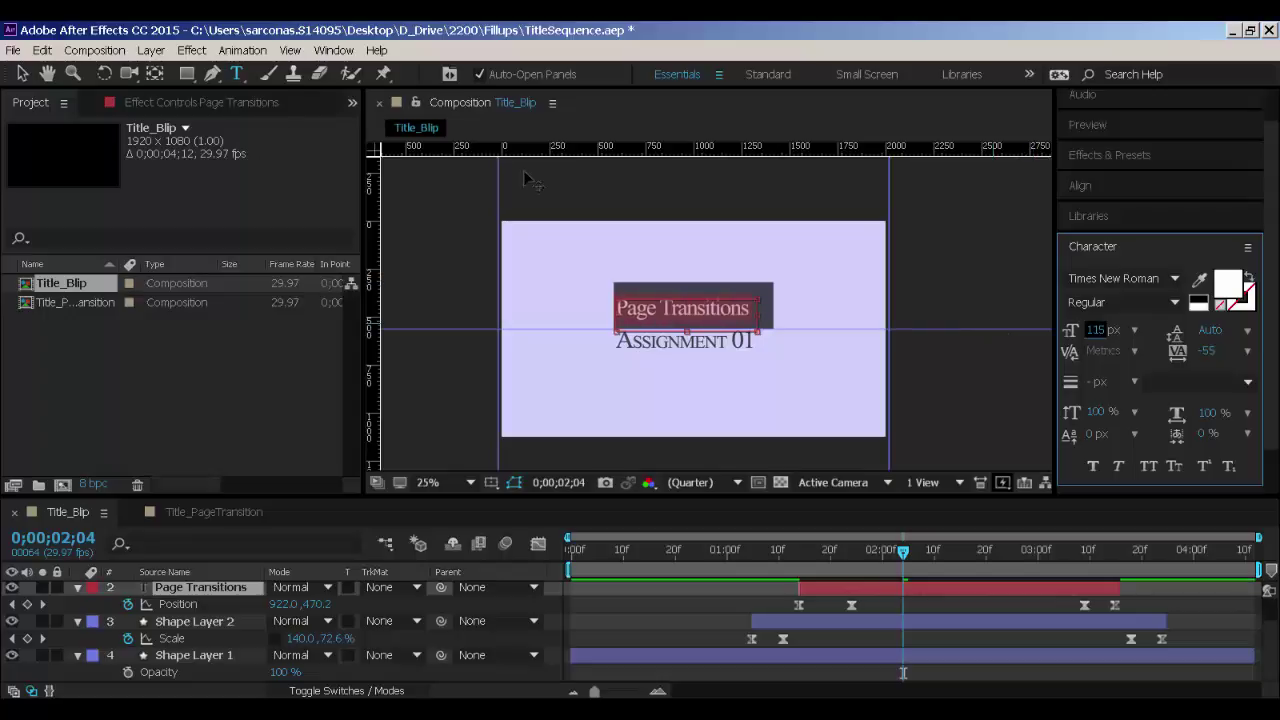
click(22, 73)
click(274, 345)
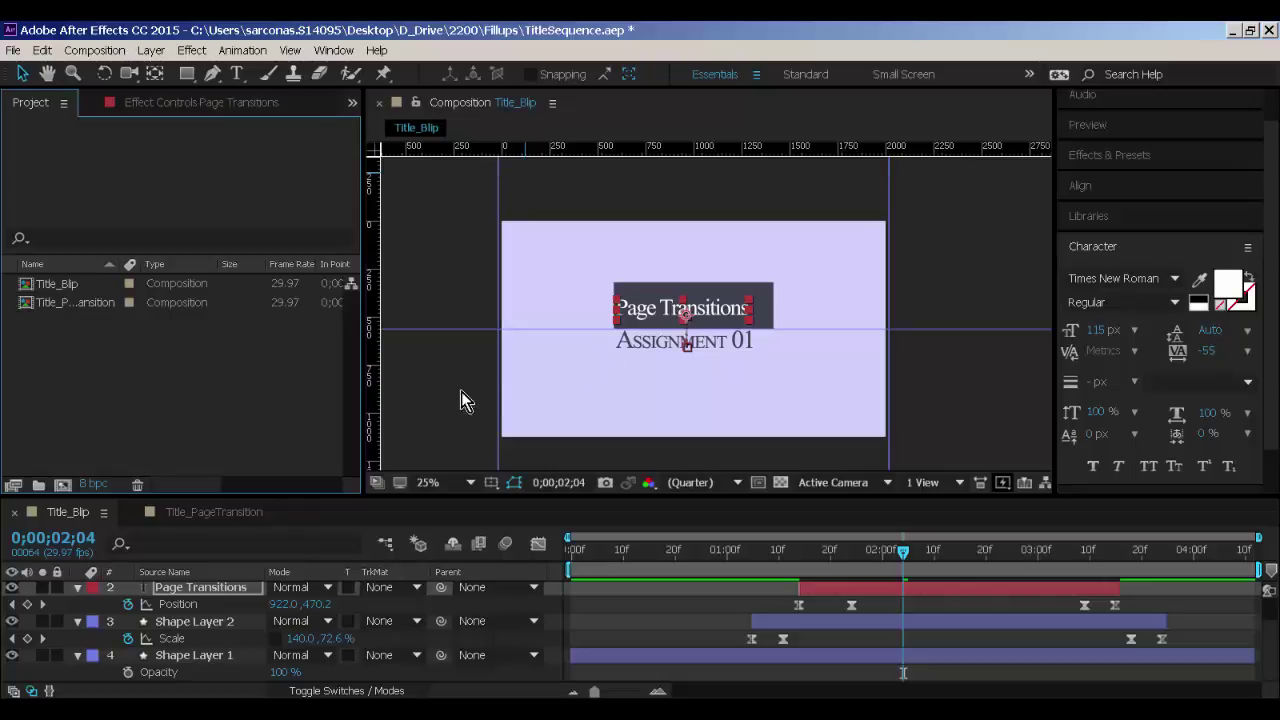
Try retyping the Page Transitions title in all capitals at 0;00;02;00.
click(637, 337)
drag(727, 549, 900, 555)
scroll(632, 365, up, 2)
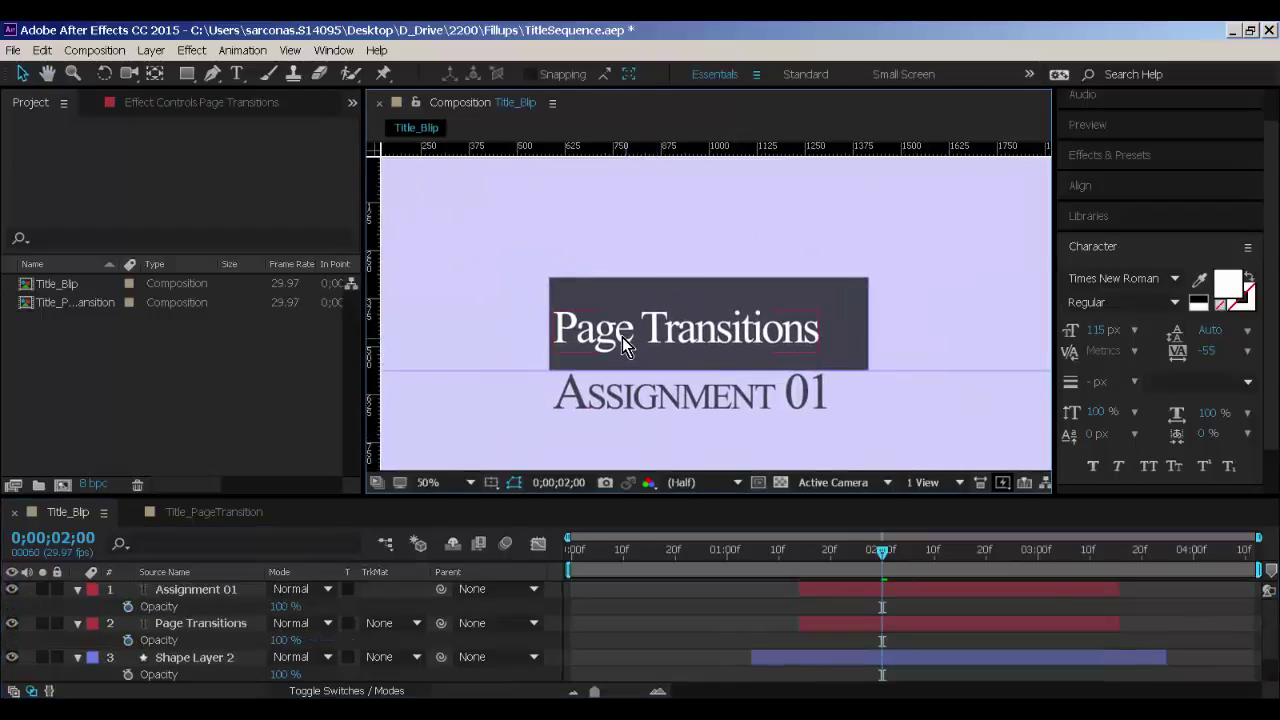
double_click(621, 333)
text(PAGE TRANS)
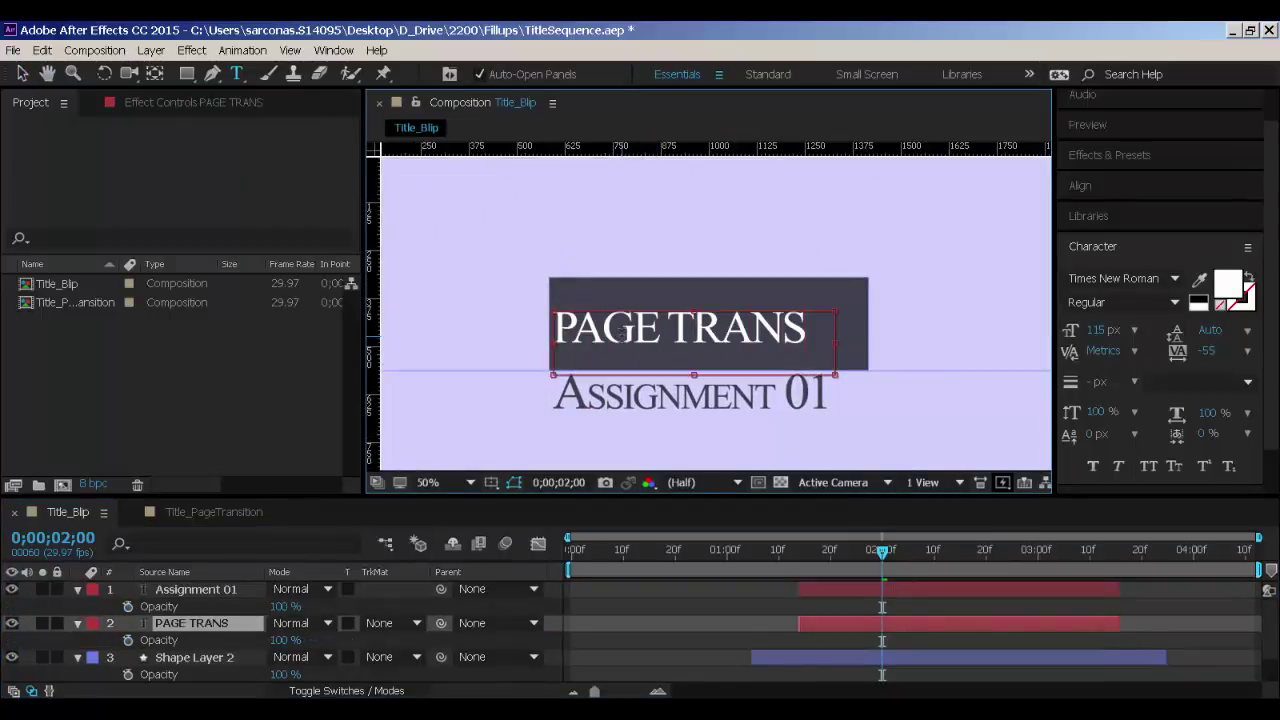
Remove the capitalised wording and rewrite the title as "Page Transitions" in mixed case.
key(BackSpace)
key(BackSpace)
key(BackSpace)
key(BackSpace)
key(BackSpace)
key(BackSpace)
key(BackSpace)
key(BackSpace)
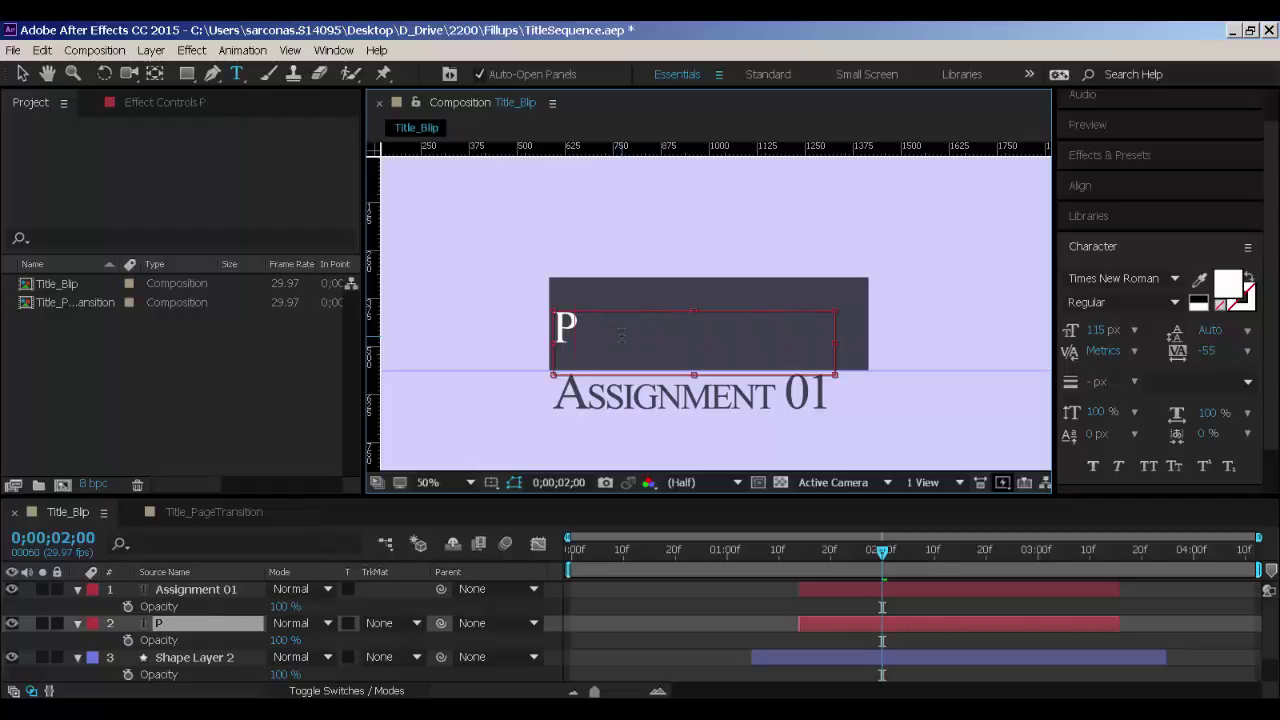
text(age Transi)
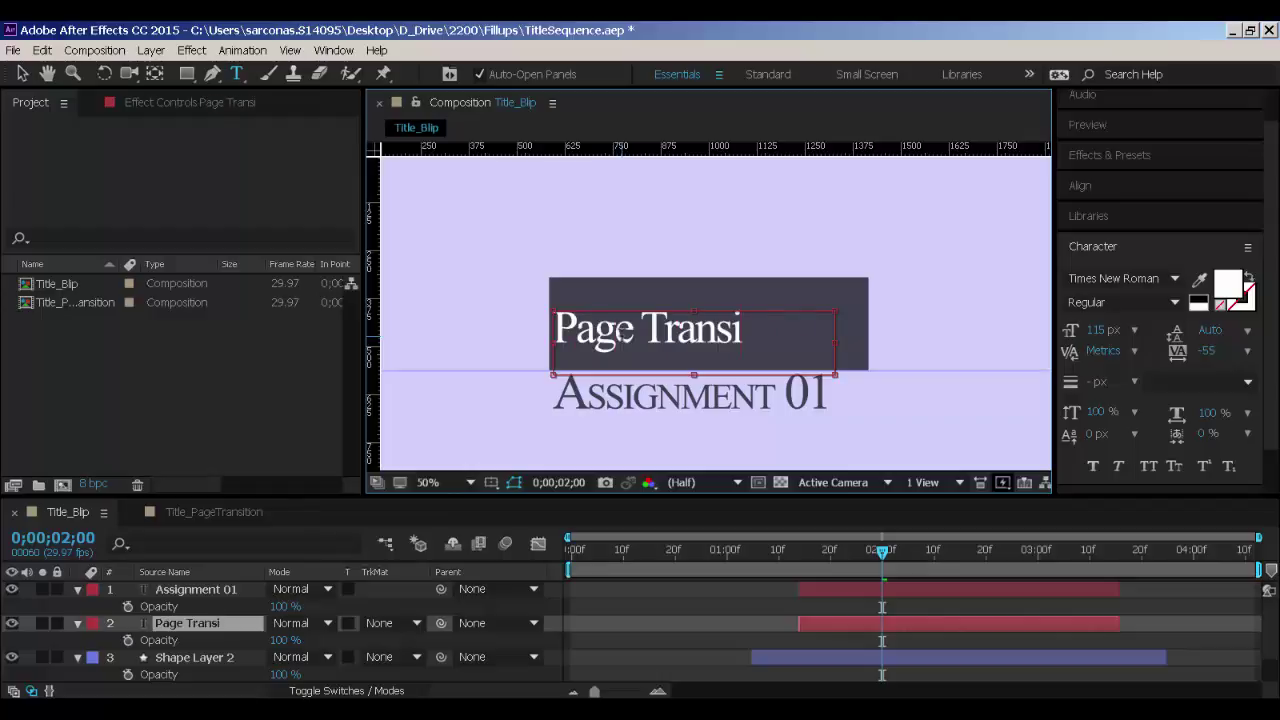
text(tions)
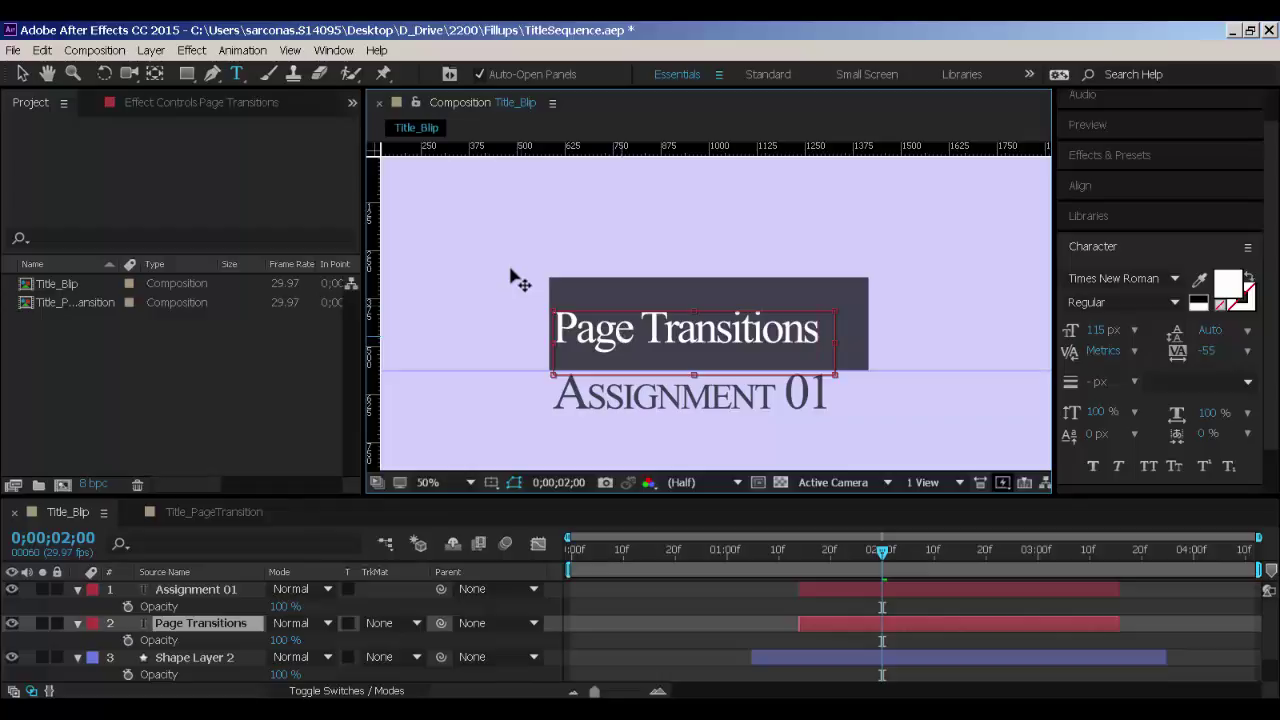
click(22, 74)
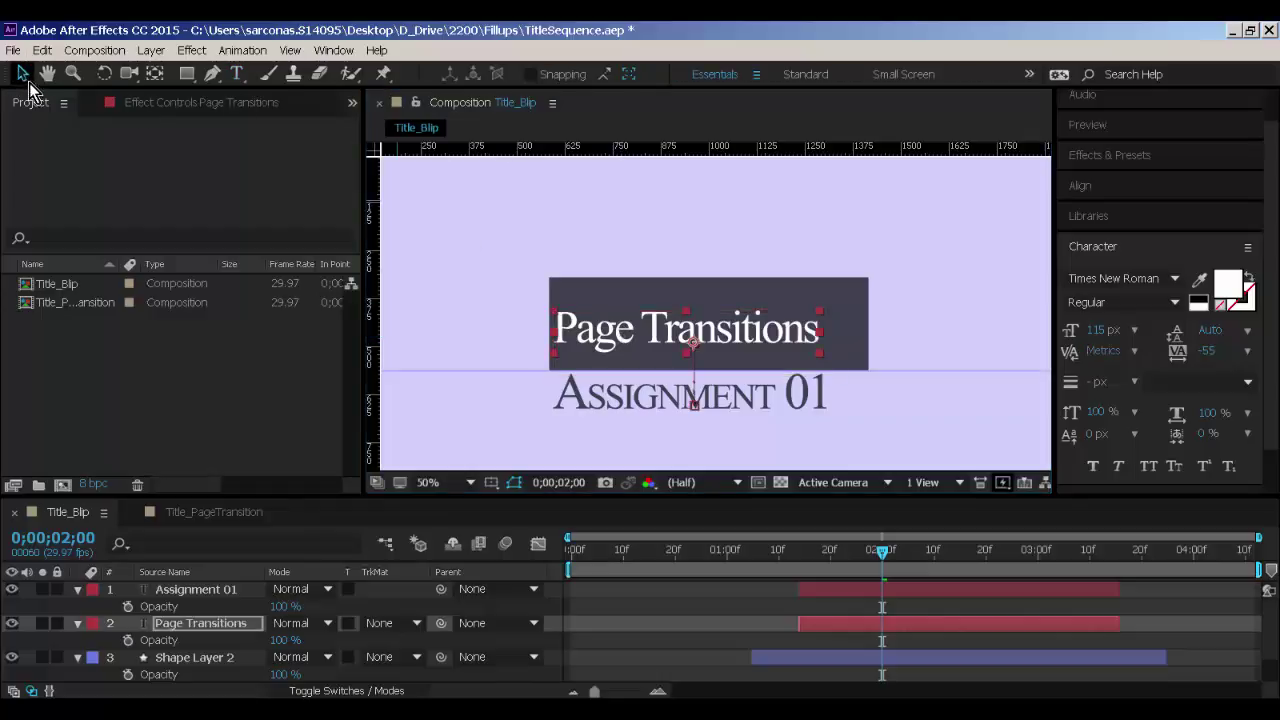
Reveal the Assignment 01 layer's Position keyframes and move the current time to 0;00;01;24.
click(185, 589)
key(p)
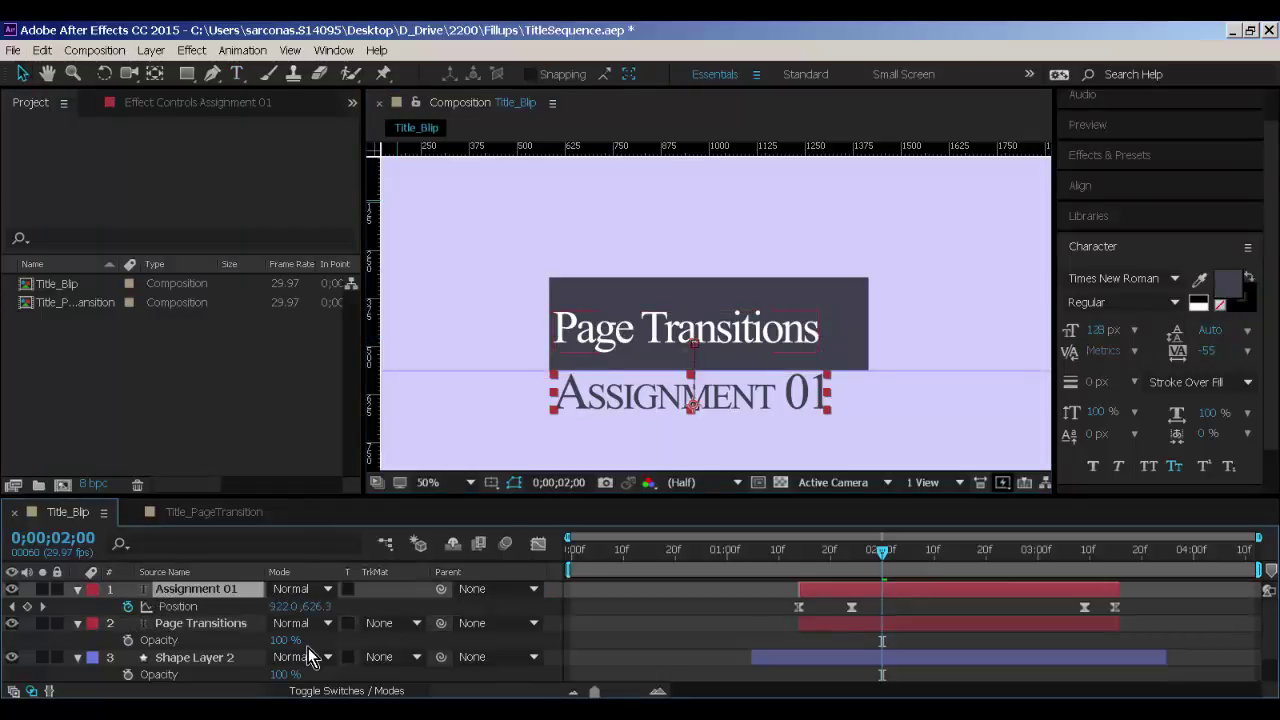
drag(867, 560, 859, 556)
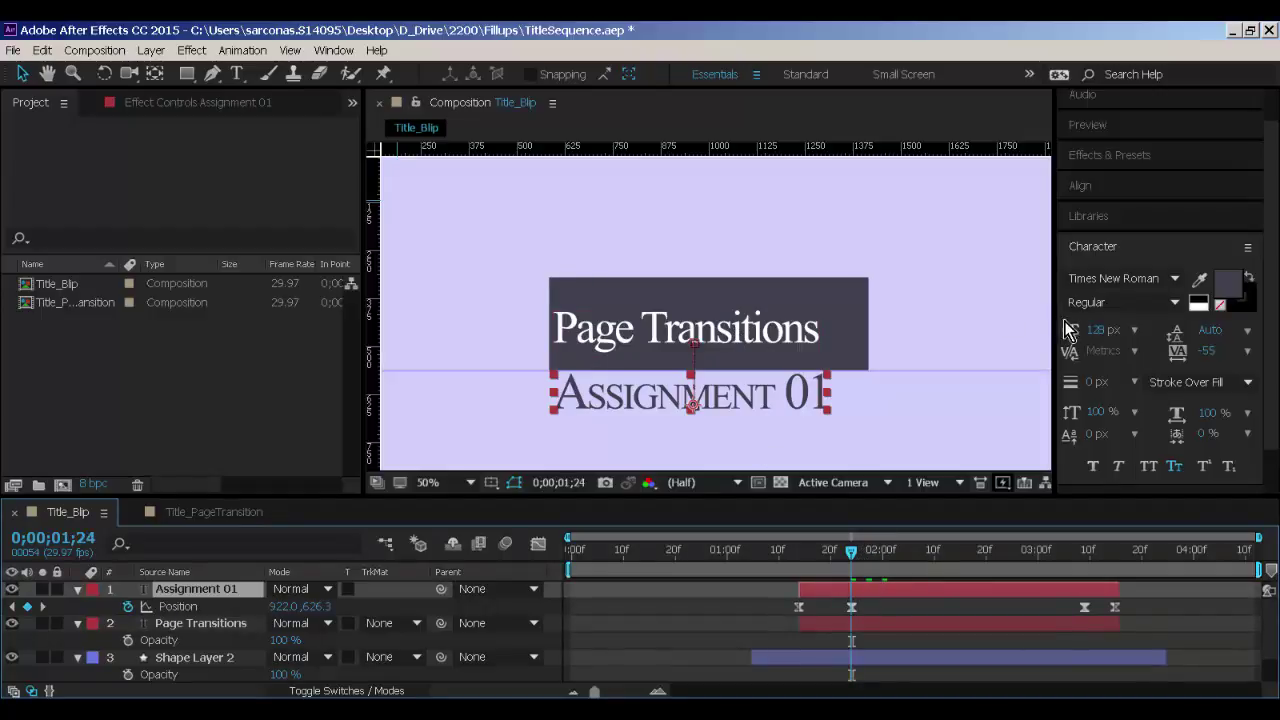
Try a 136 px font size on the Assignment 01 text, then set it back to 128 px.
click(1100, 330)
text(136)
key(Return)
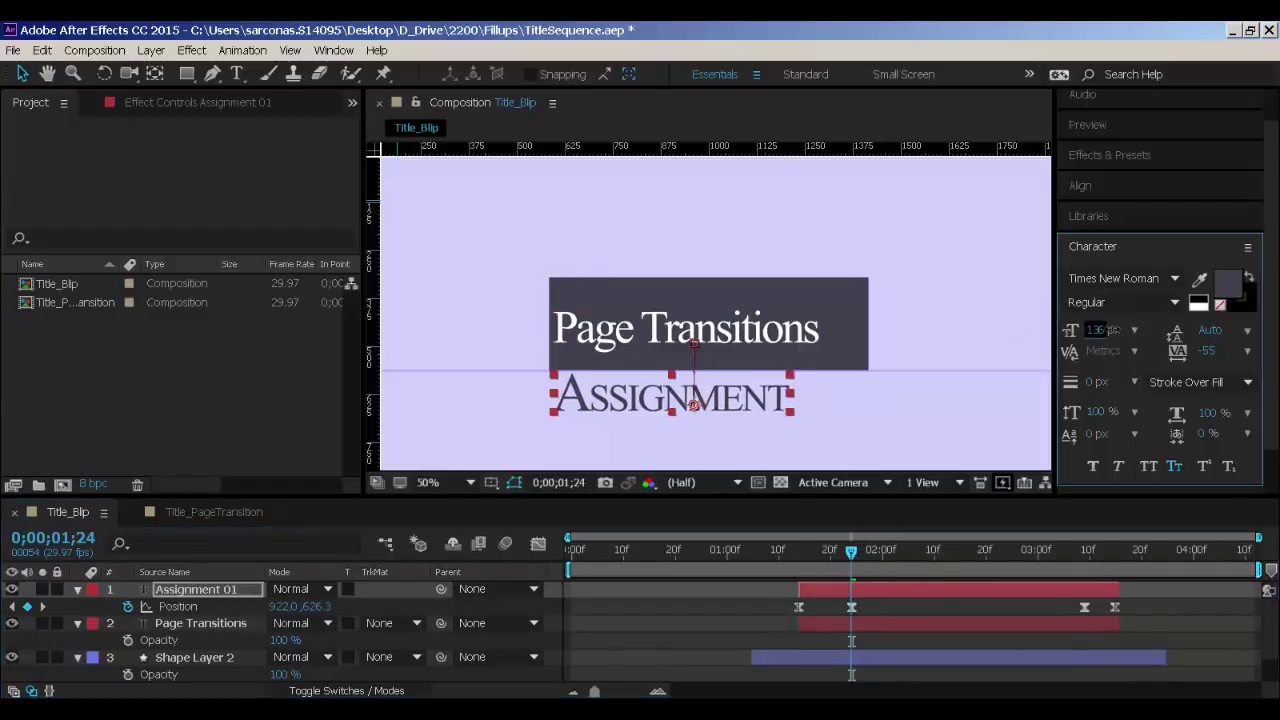
text(128)
click(425, 525)
Reveal the Page Transitions layer's Position keyframes and set its font size to 122 px.
click(219, 625)
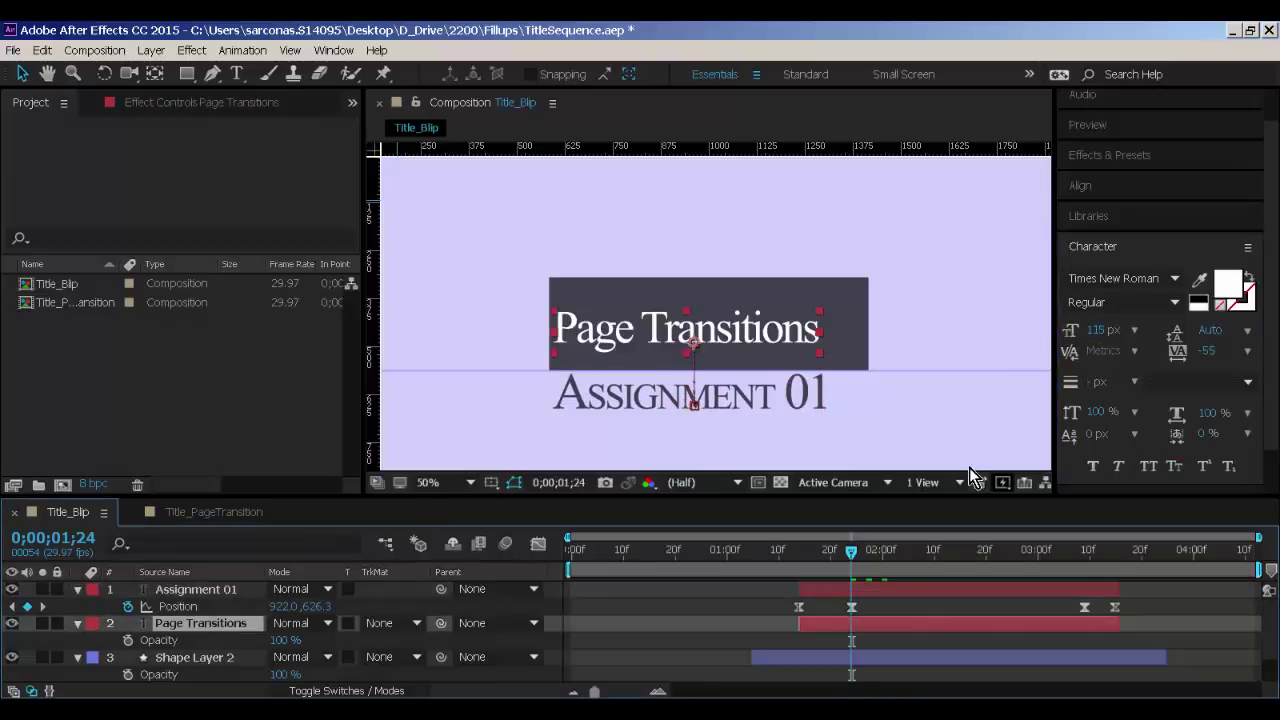
key(p)
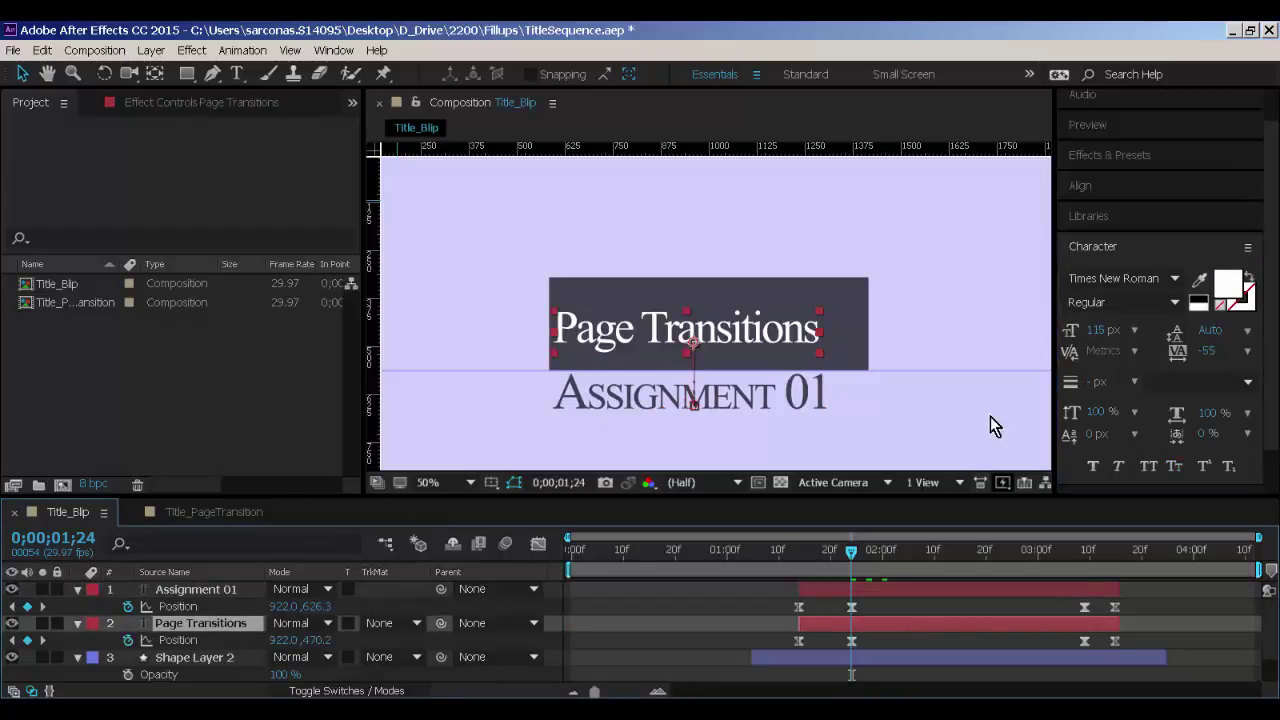
click(1103, 333)
text(127)
key(Return)
mouse_move(1097, 330)
mouse_down()
mouse_move(1082, 331)
mouse_move(1100, 332)
mouse_up()
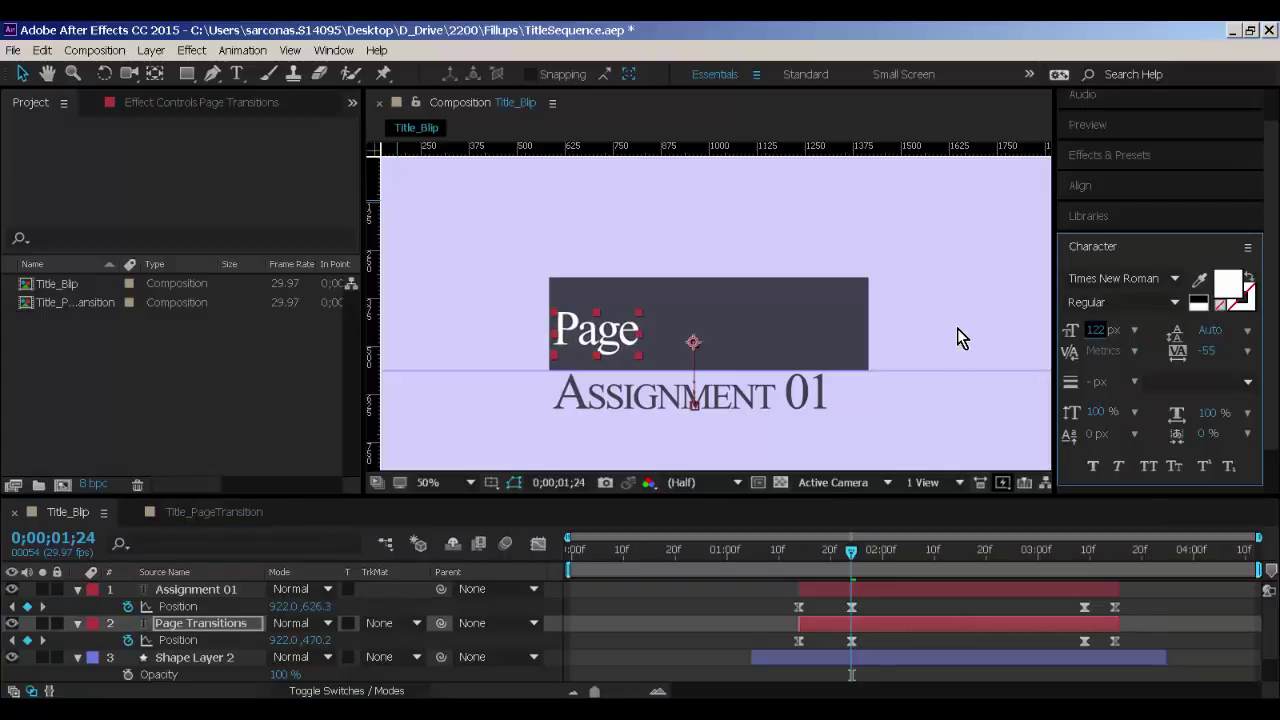
Widen the Page Transitions text box to the dark rectangle's edge and enlarge the font to 134 px.
double_click(622, 337)
drag(850, 338, 866, 338)
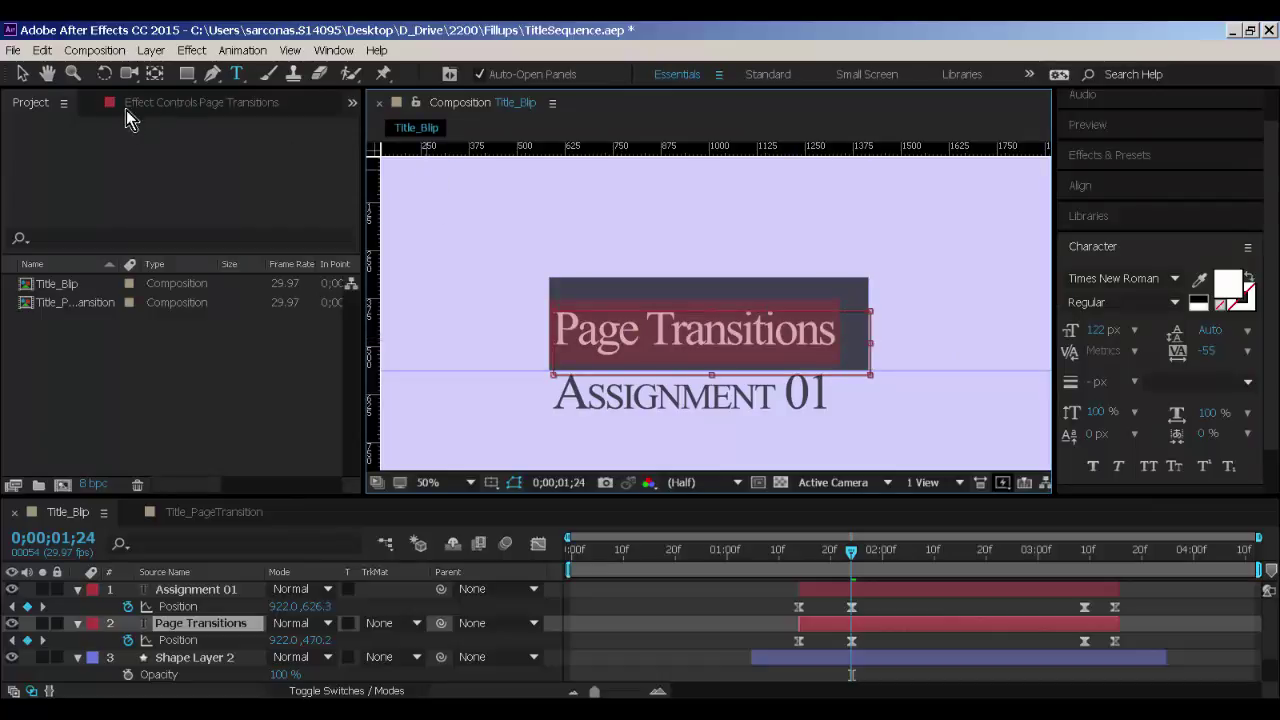
click(24, 75)
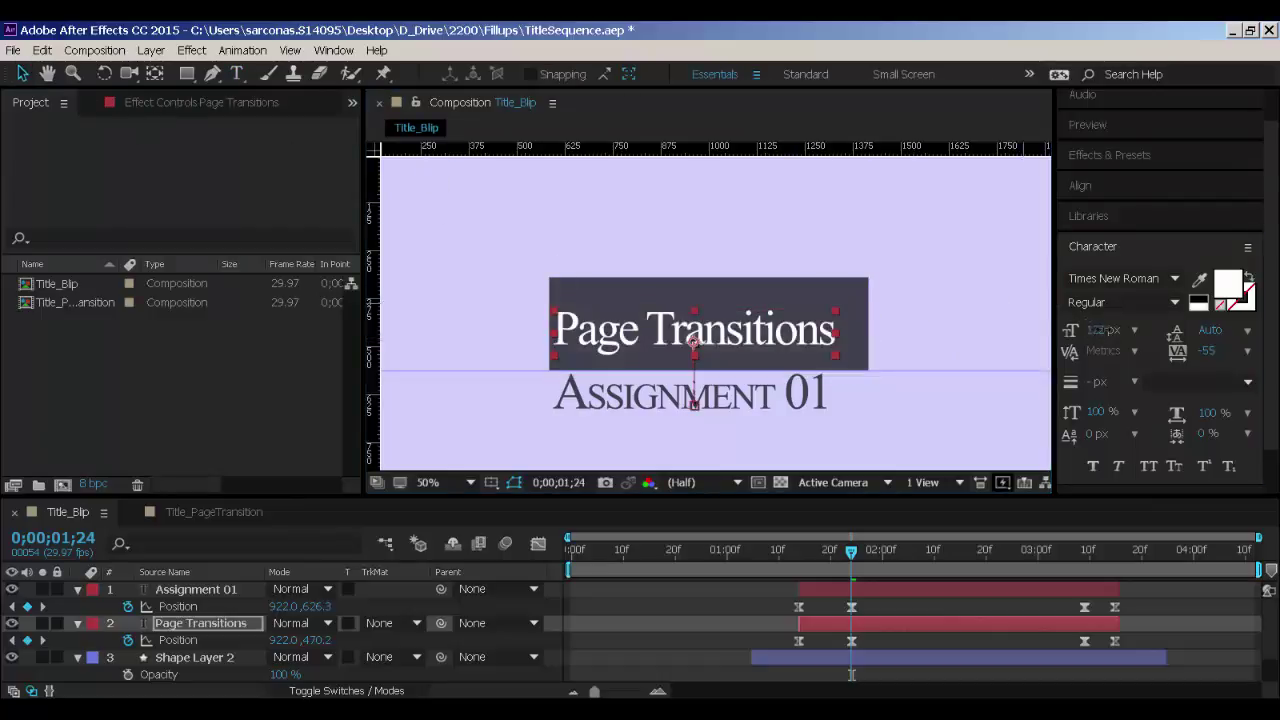
drag(1100, 330, 1112, 330)
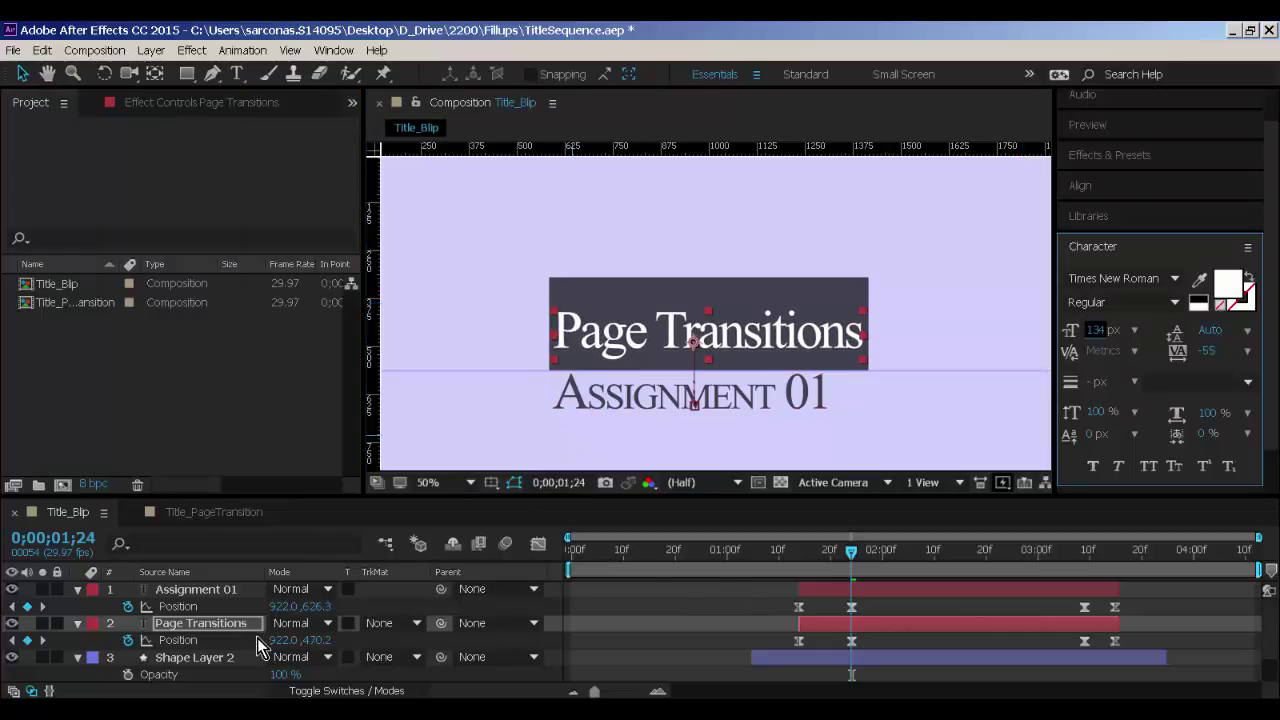
Lower the Page Transitions title within its dark rectangle, to position 922.0, 498.0 at 0;00;01;24 and similarly at 0;00;03;09.
drag(610, 351, 610, 362)
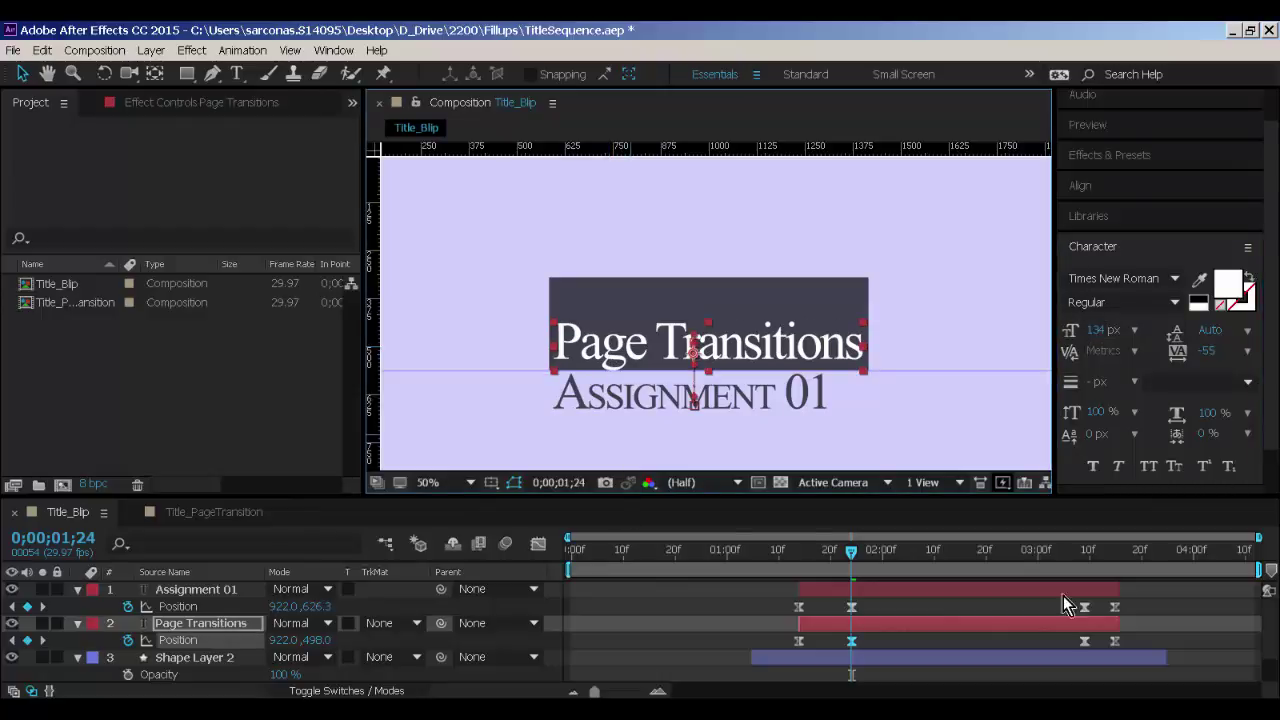
click(1081, 550)
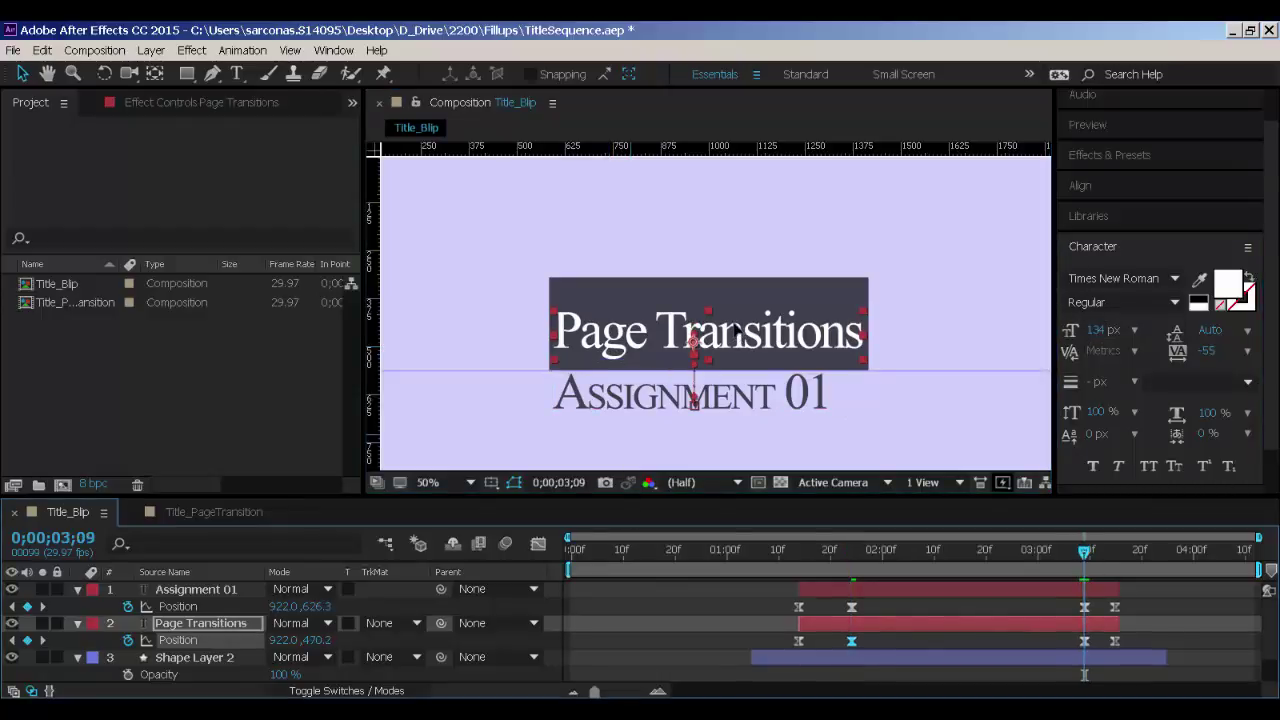
drag(736, 329, 736, 340)
drag(903, 552, 676, 558)
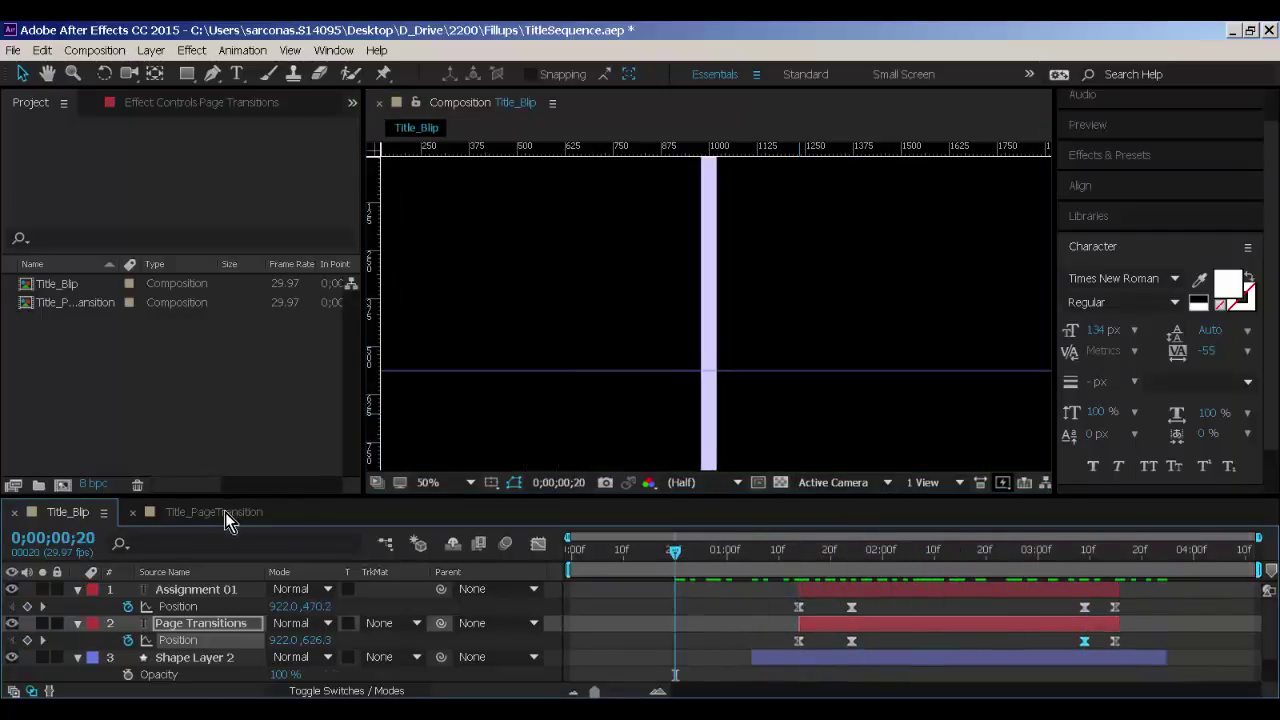
Rename the edited Title_Blip composition as Title_PageTransition.
click(225, 512)
click(63, 512)
click(64, 284)
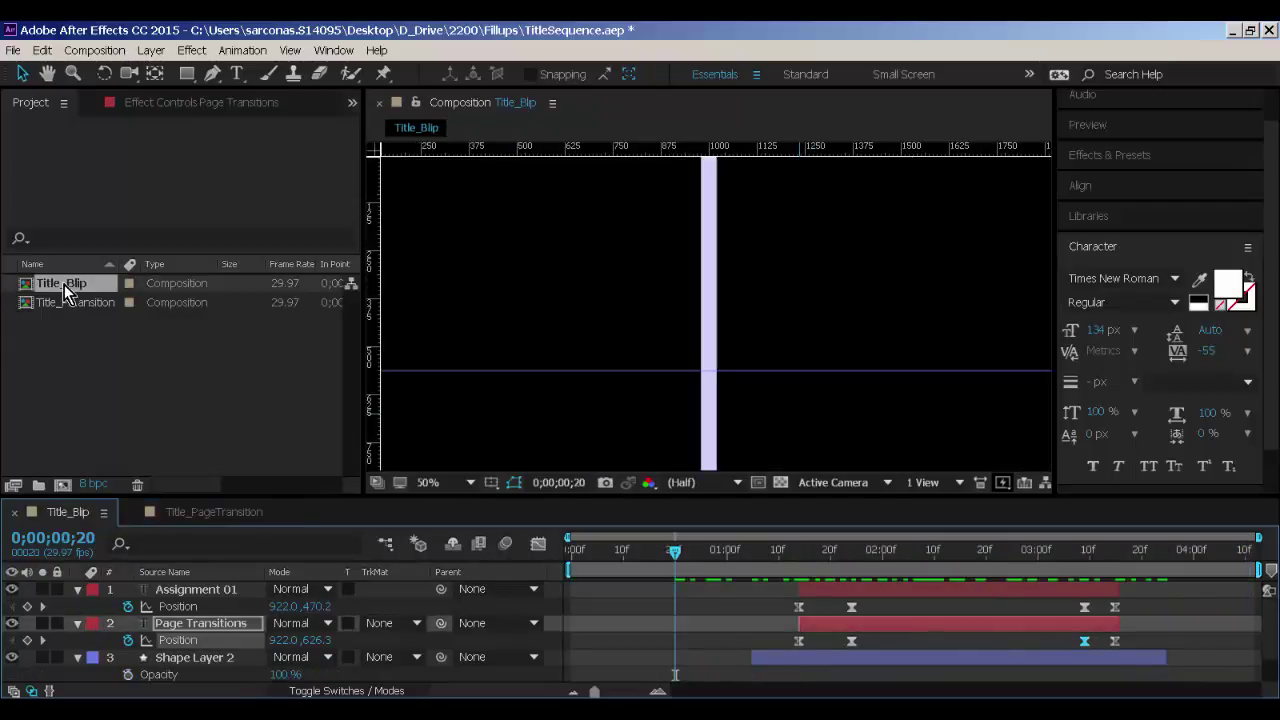
right_click(64, 284)
click(111, 497)
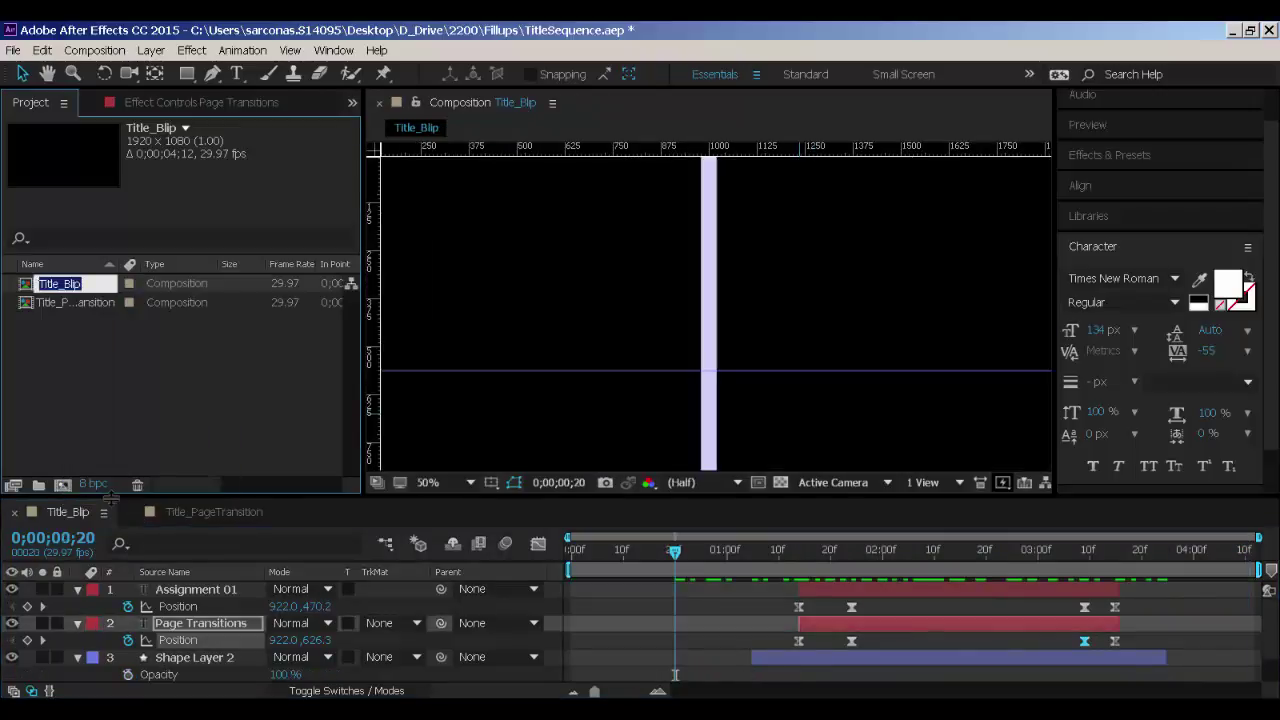
text(Title_Page)
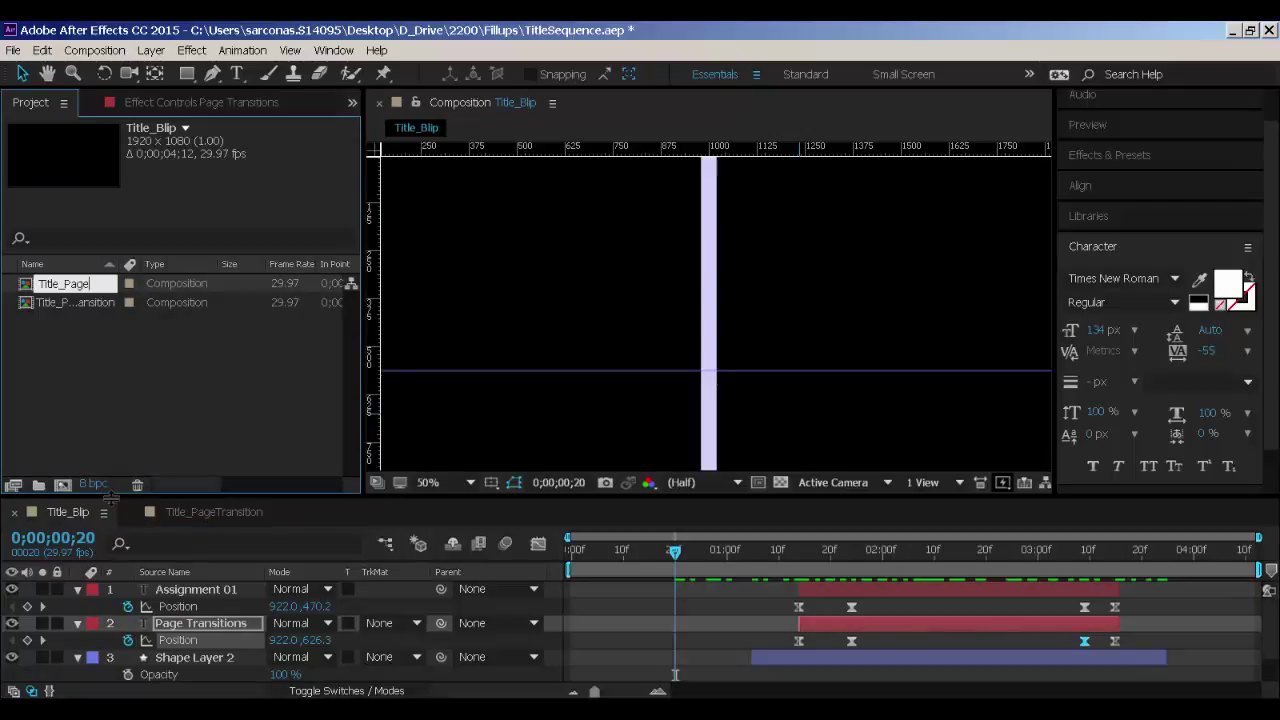
text(Transition)
key(Return)
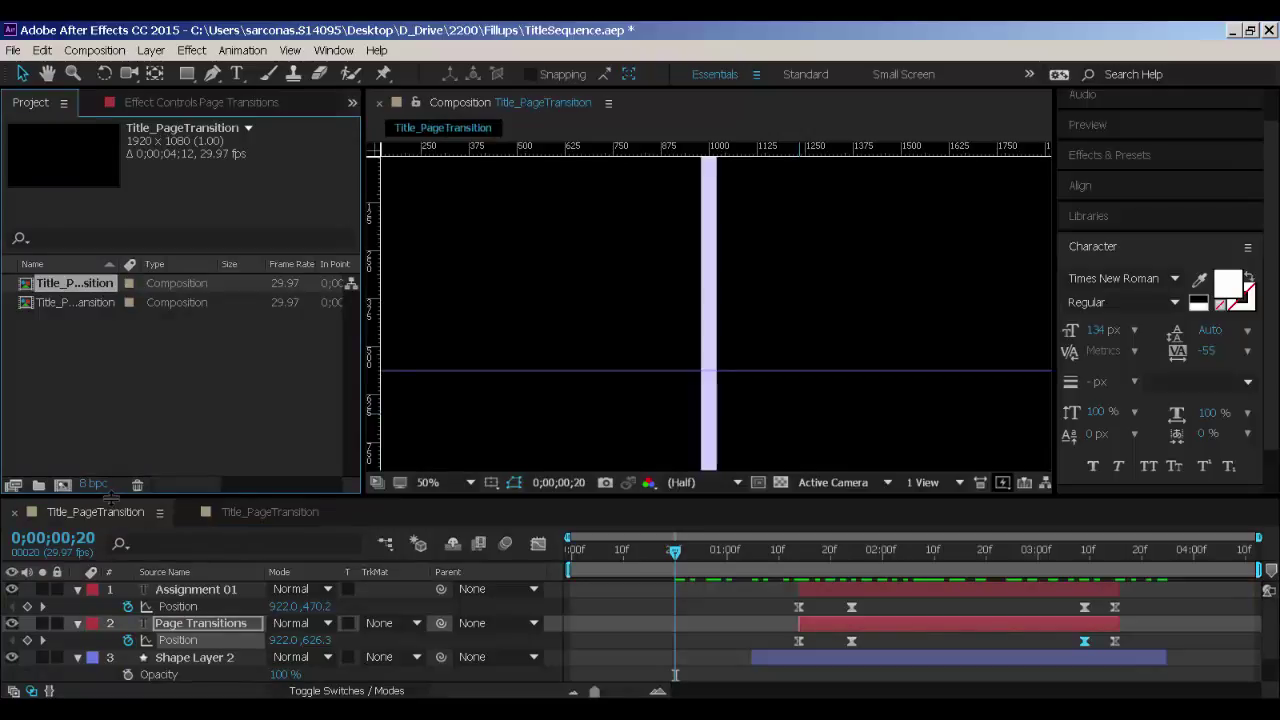
Rename the other composition, which still holds the BLIPS title, as Title_Blip.
right_click(106, 304)
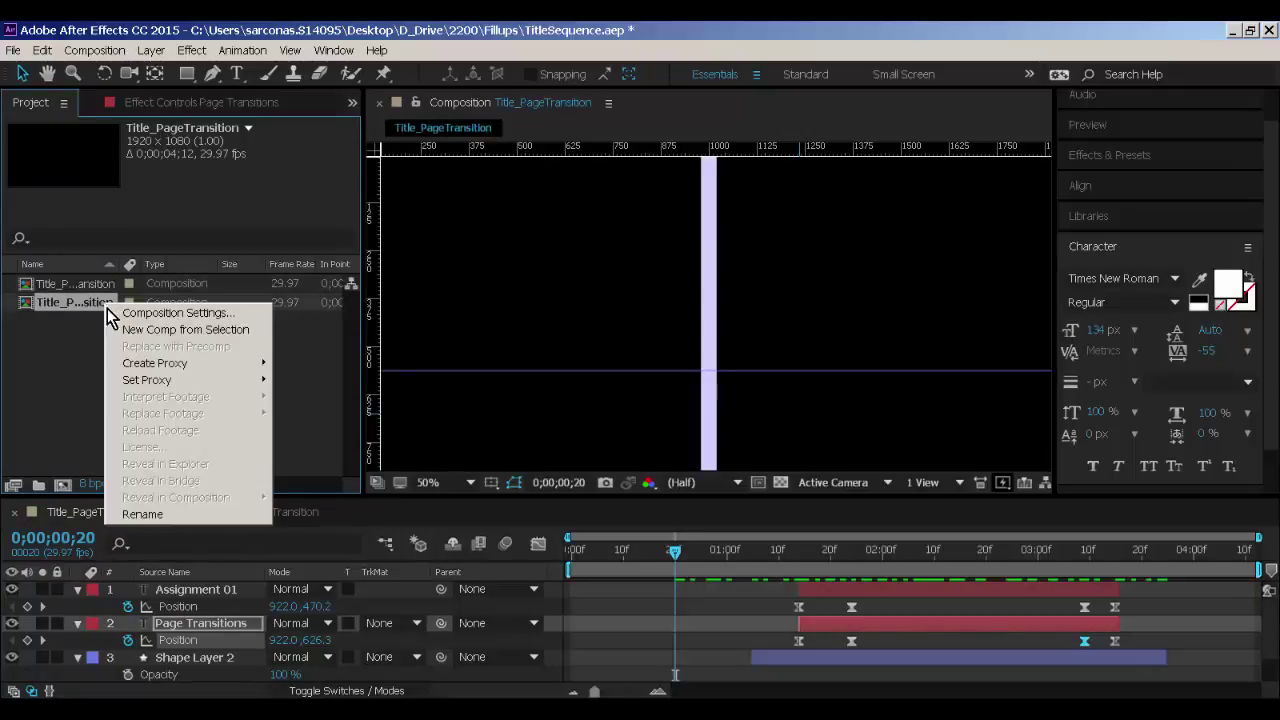
click(160, 508)
key(Home)
text(Title_)
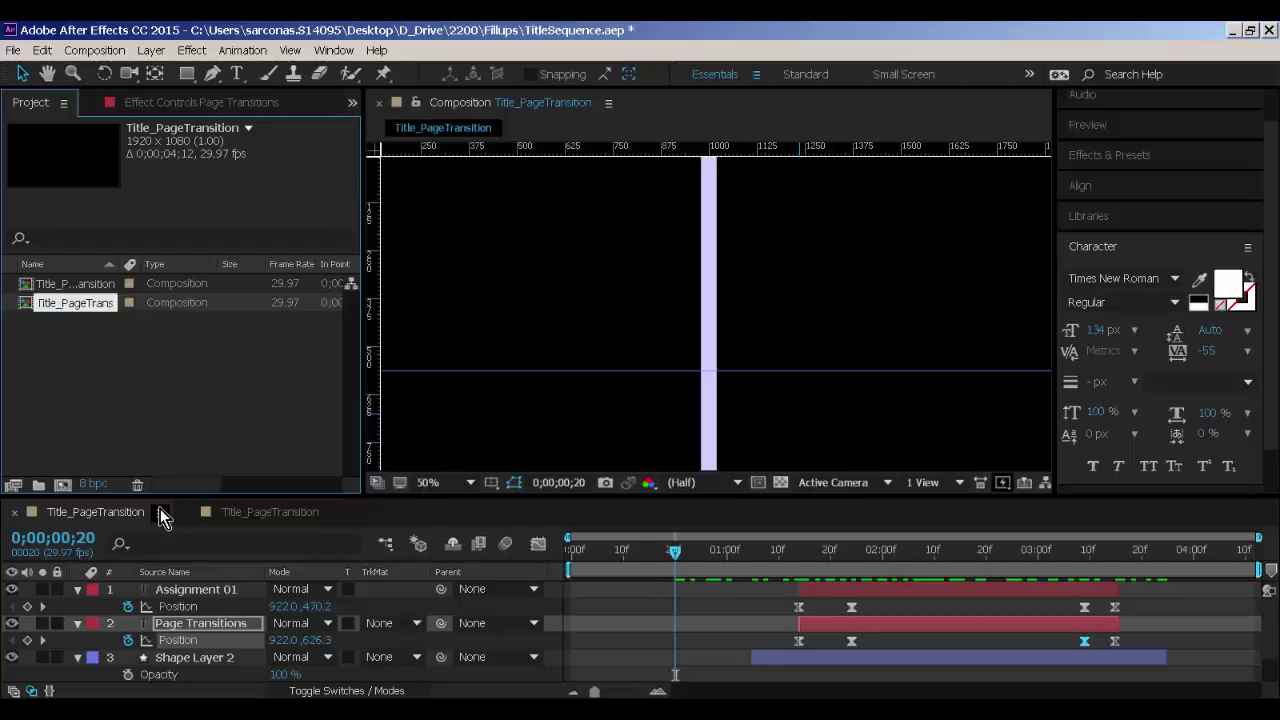
text(Blip)
key(Return)
In the Title_Blip composition, change the subtitle text to Assignment 02.
click(245, 511)
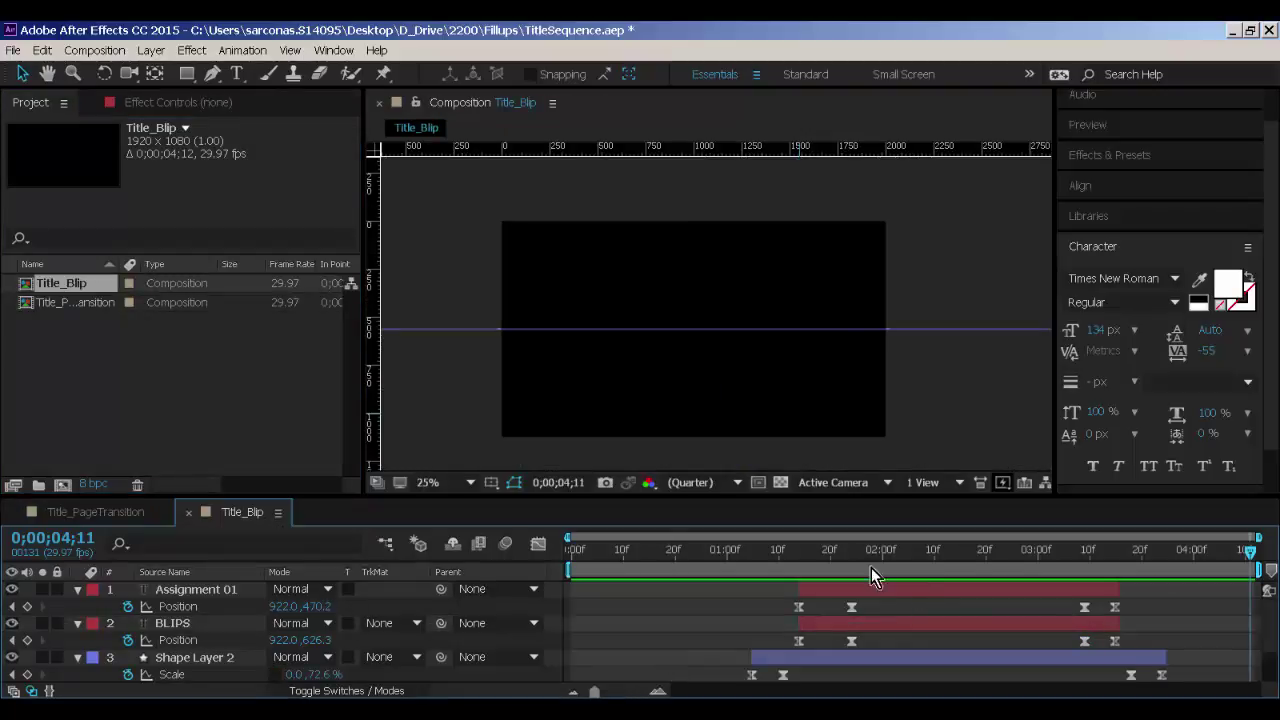
drag(924, 563, 950, 563)
click(750, 345)
double_click(750, 345)
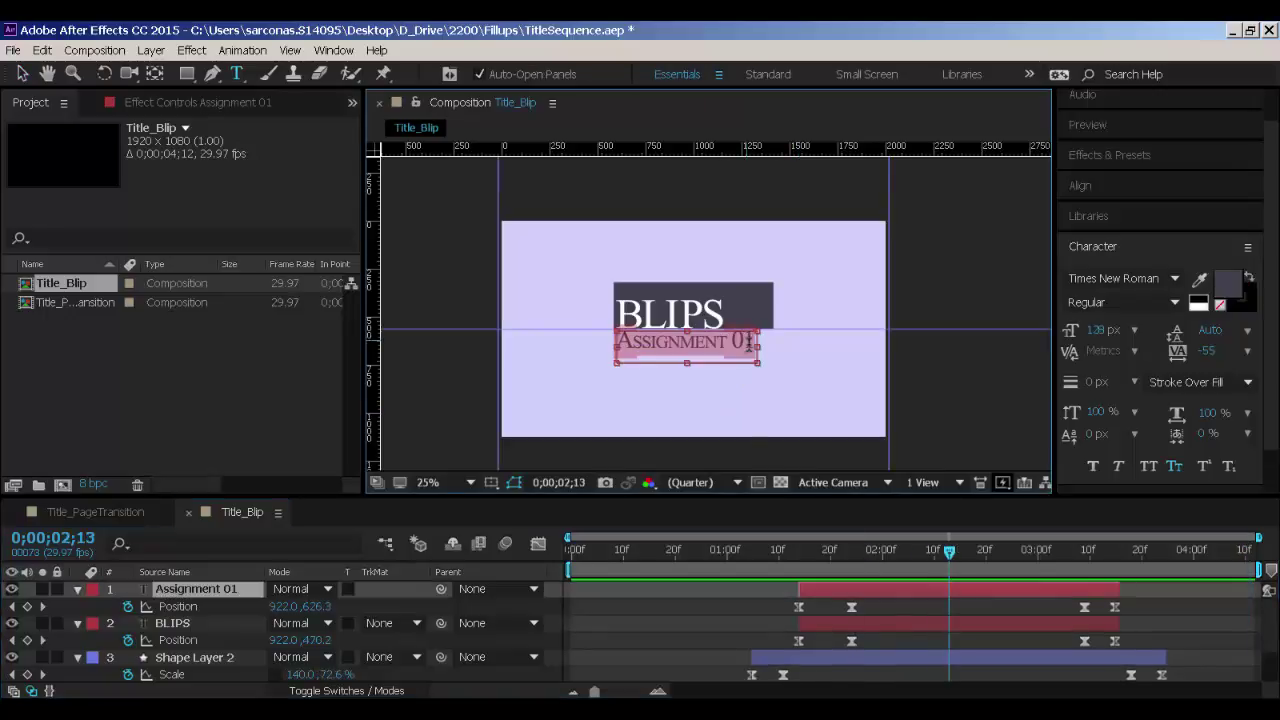
click(755, 366)
key(BackSpace)
text(2)
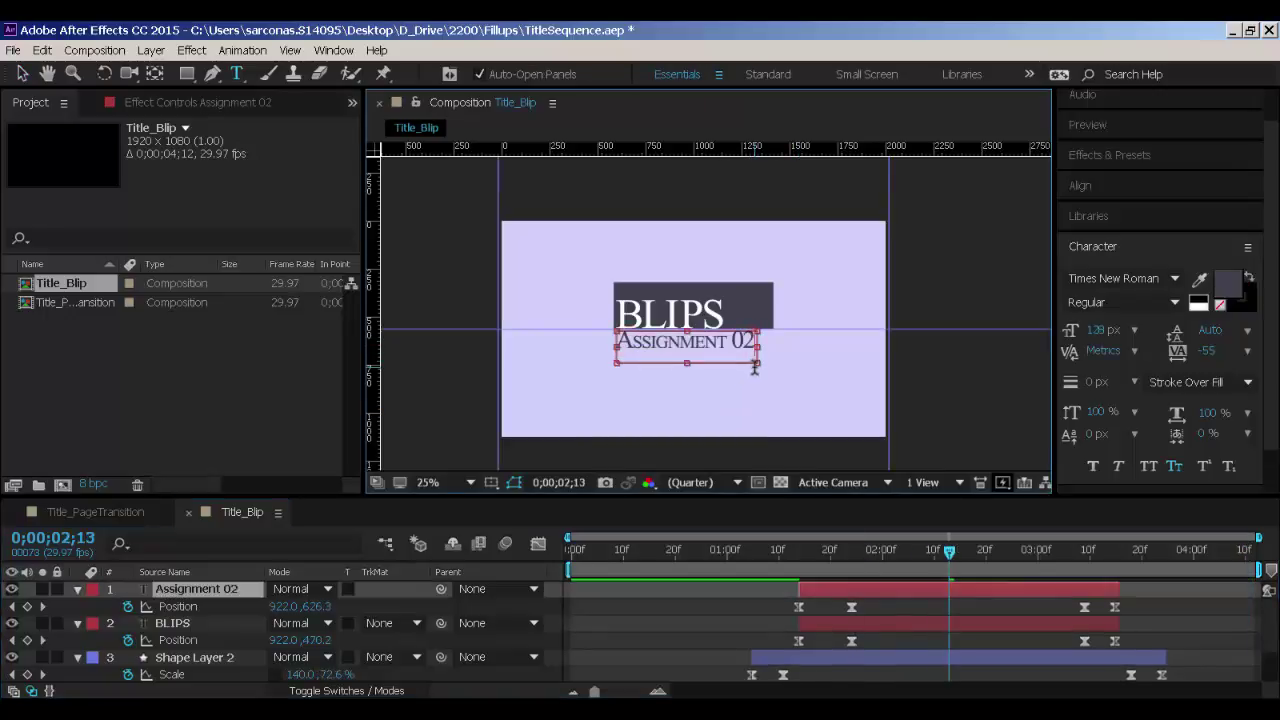
Replace the all-caps BLIPS title text with Blips at the 0;00;01;24 position keyframe.
double_click(677, 317)
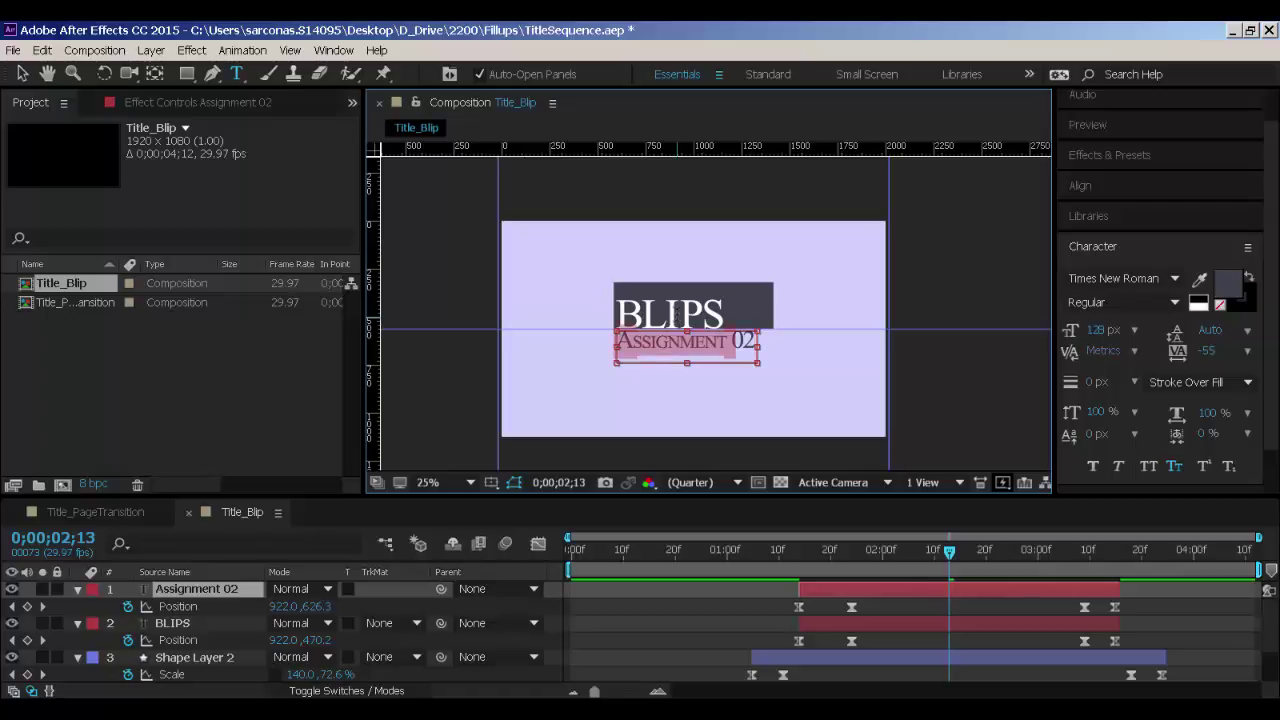
click(22, 73)
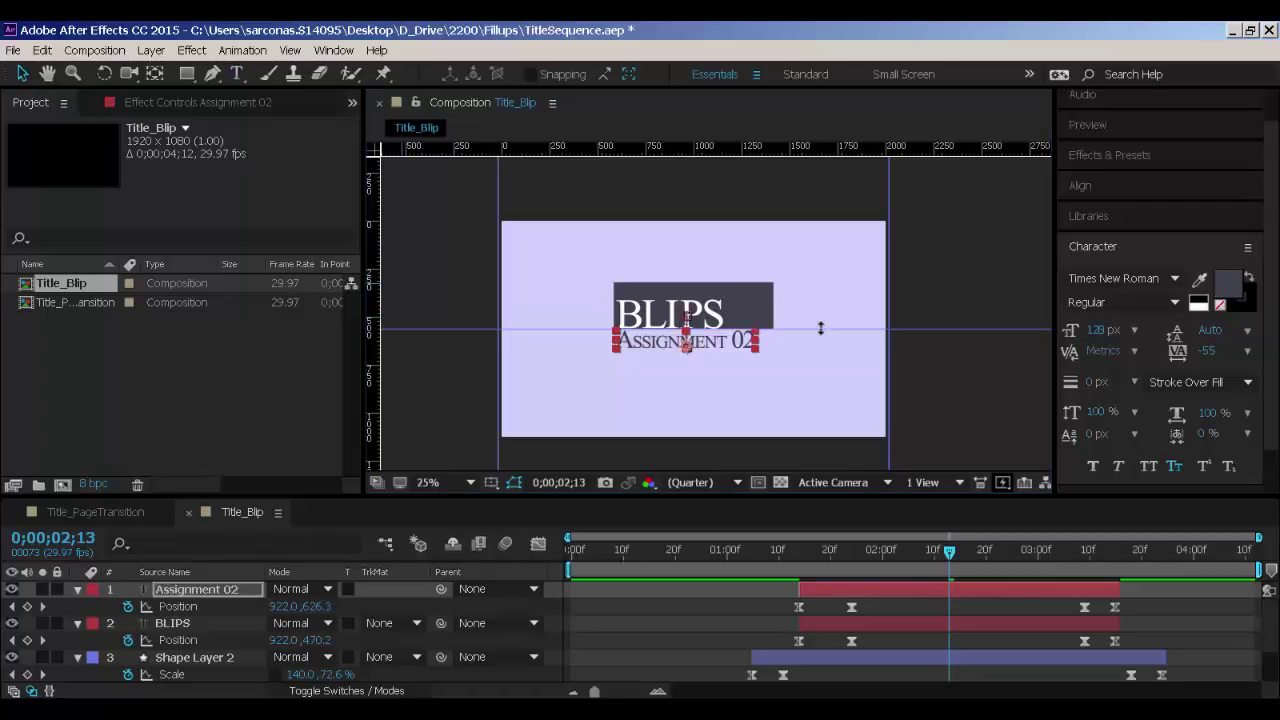
click(670, 328)
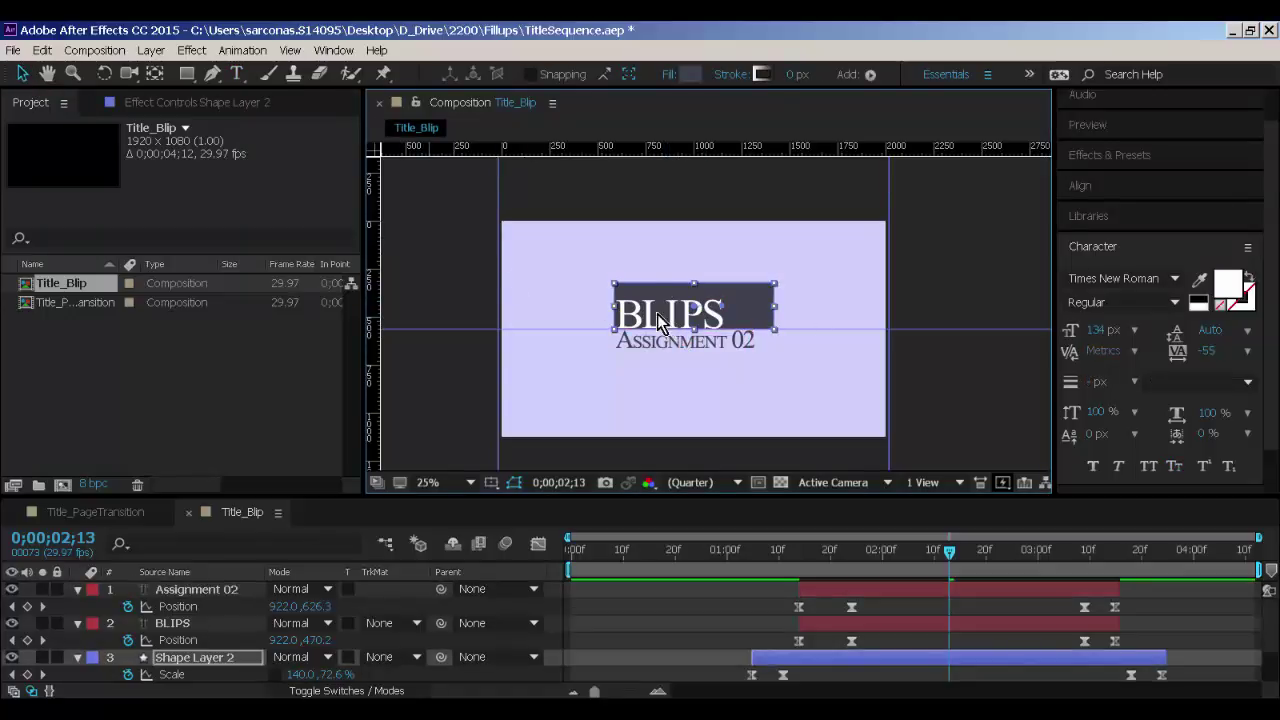
click(228, 621)
double_click(698, 318)
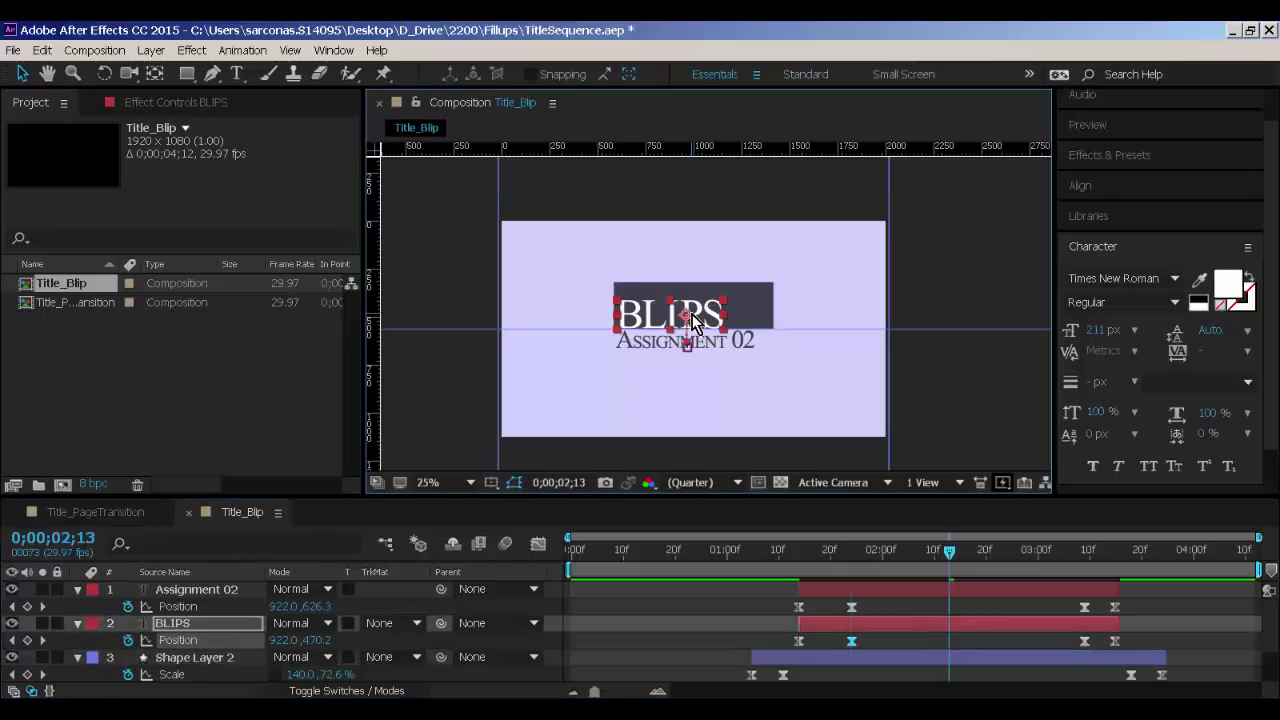
key(j)
double_click(706, 313)
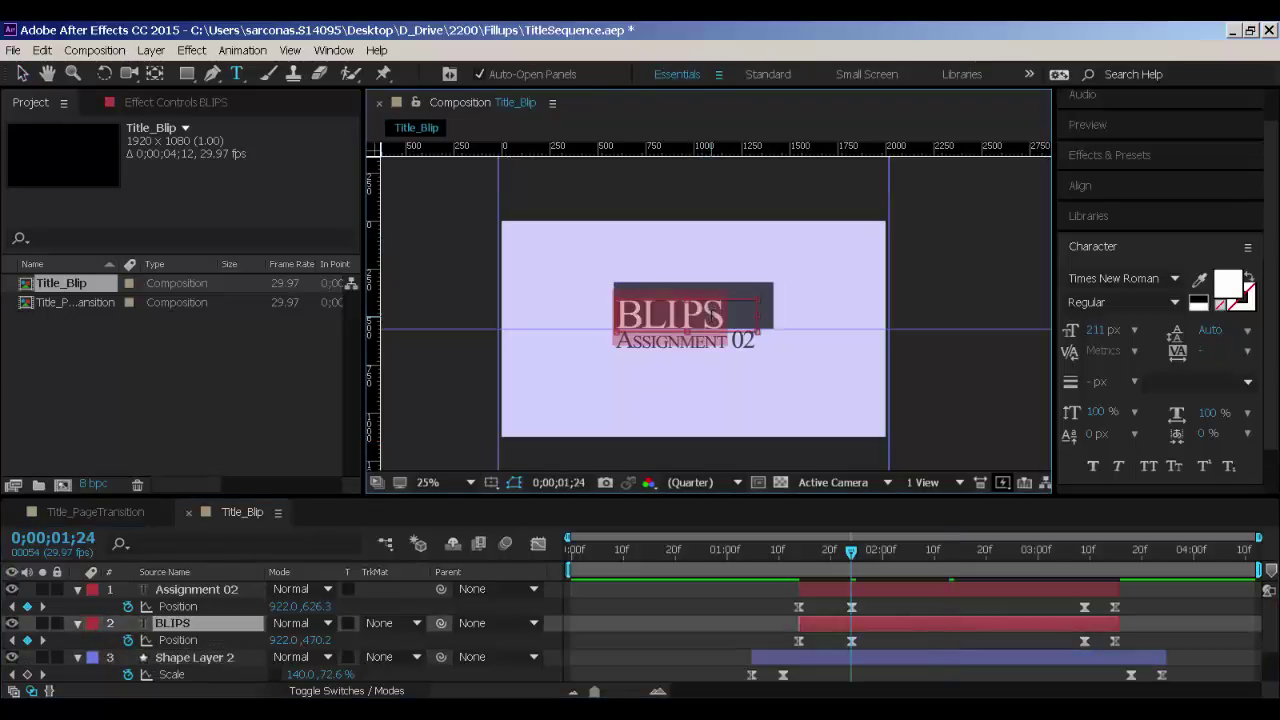
text(Blips)
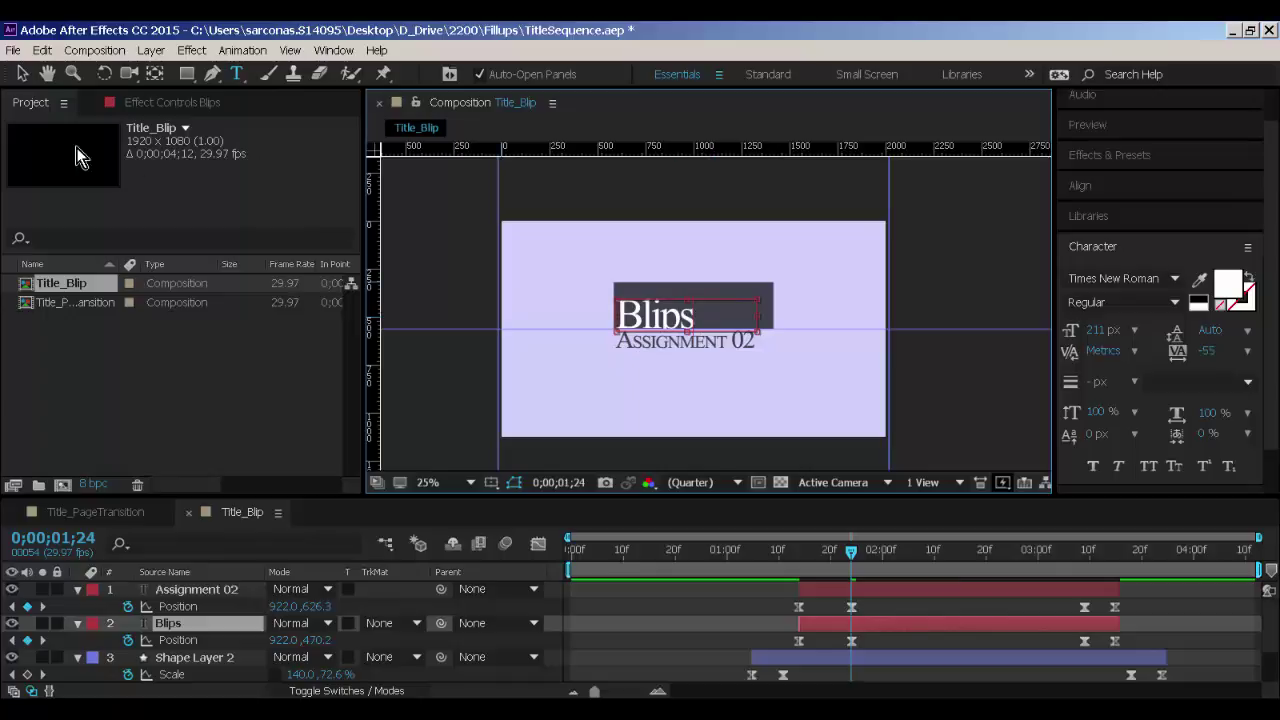
click(22, 73)
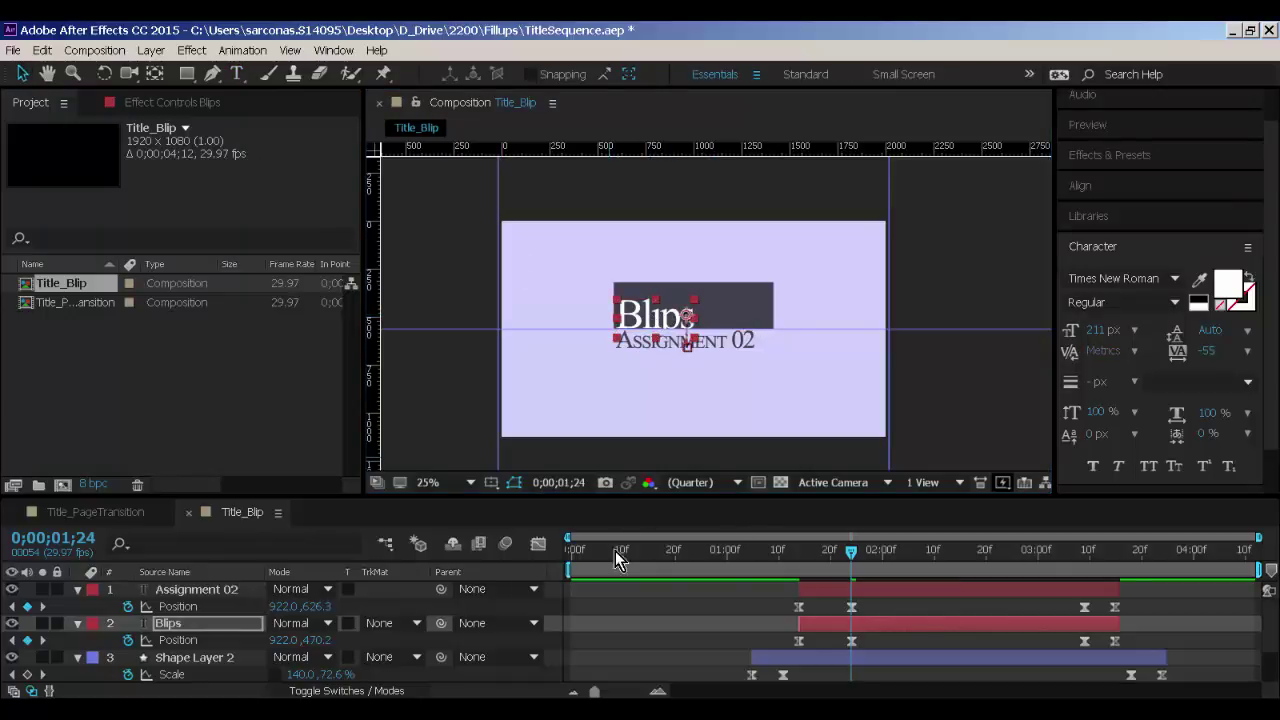
Raise the Blips title within its dark rectangle to position 922.0, 428.2 at the 0;00;01;24 and 0;00;03;09 keyframes.
drag(672, 310, 605, 298)
scroll(648, 306, up, 2)
click(1084, 552)
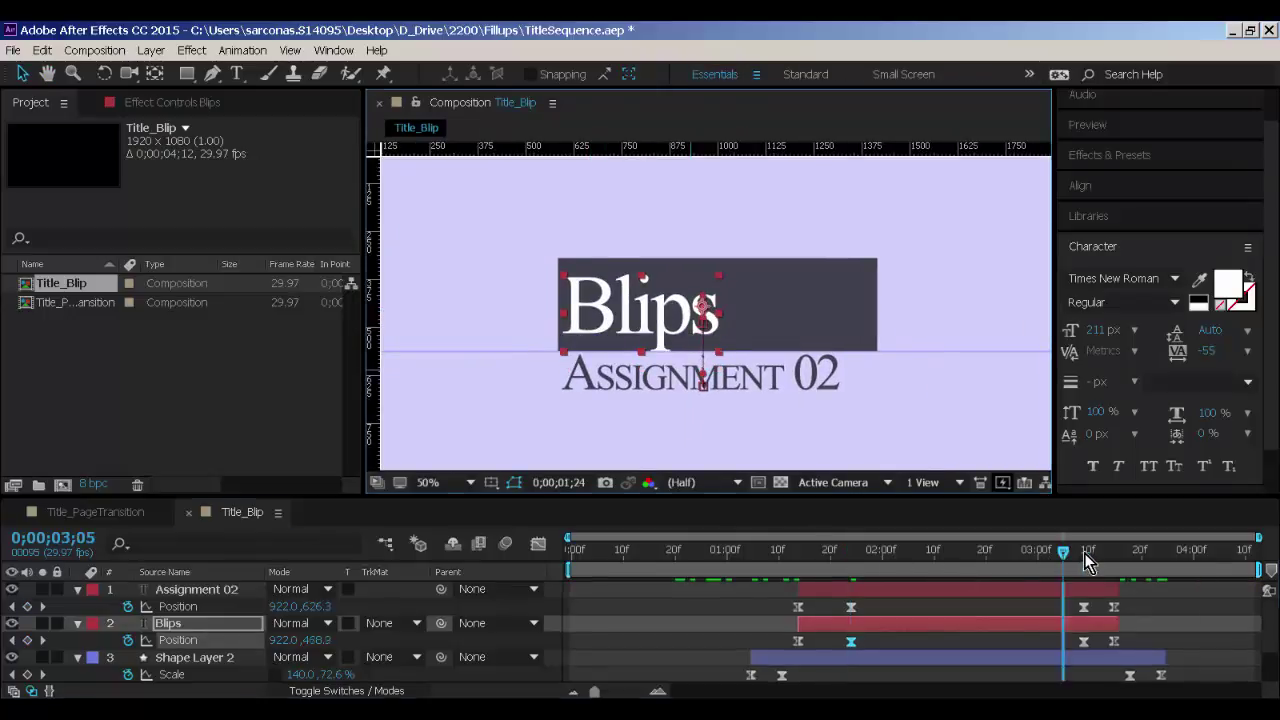
drag(675, 334, 673, 318)
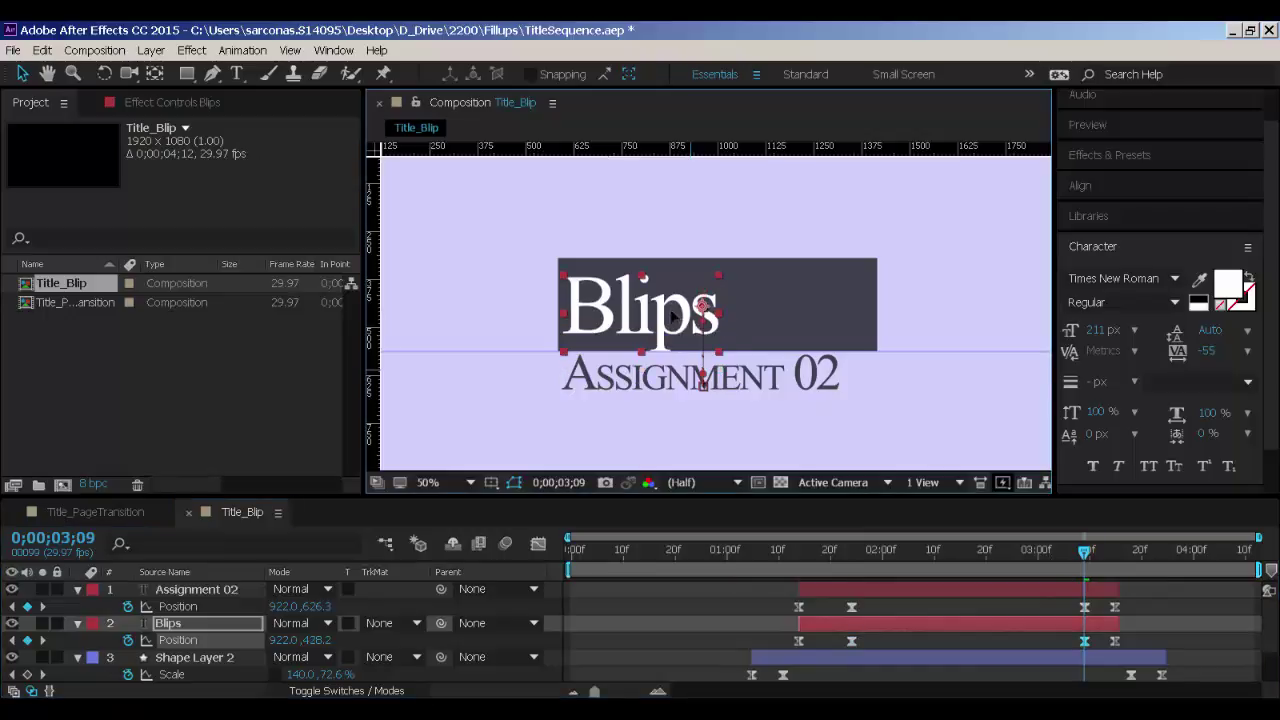
Play the Title_Blip animation from its first frame to check the title and subtitle movement.
drag(796, 557, 600, 560)
click(628, 603)
key(Home)
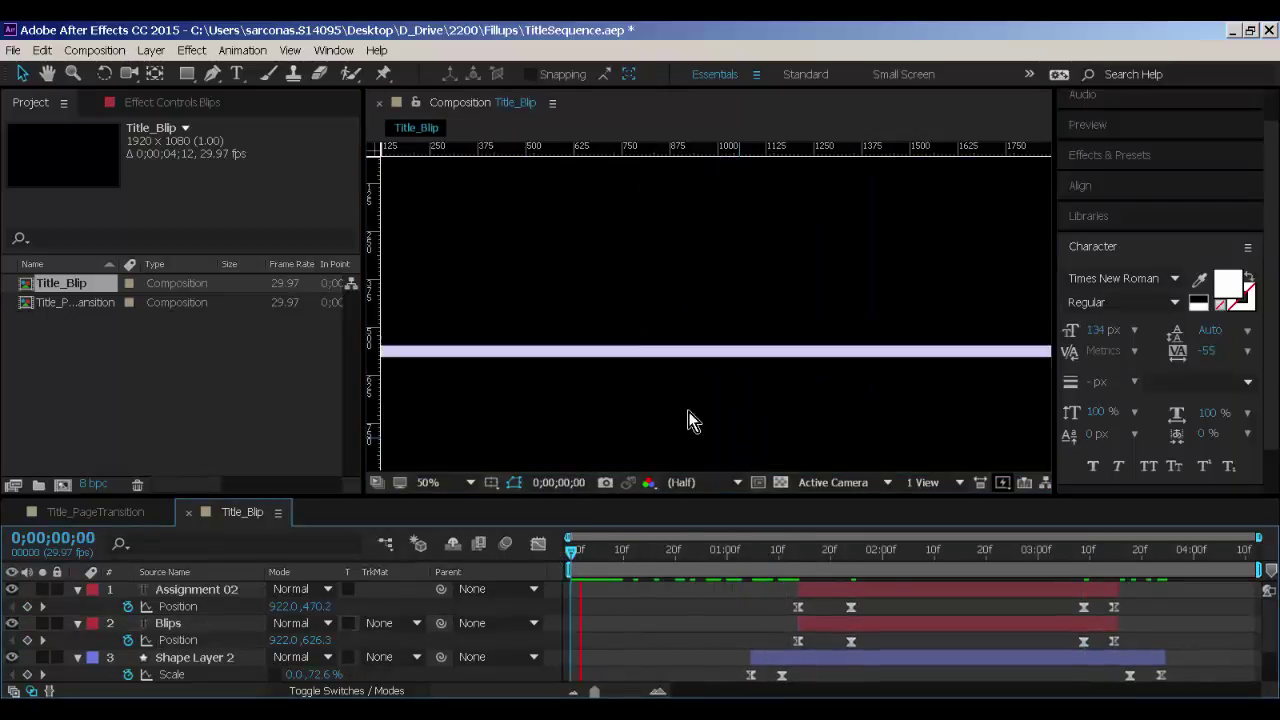
key(space)
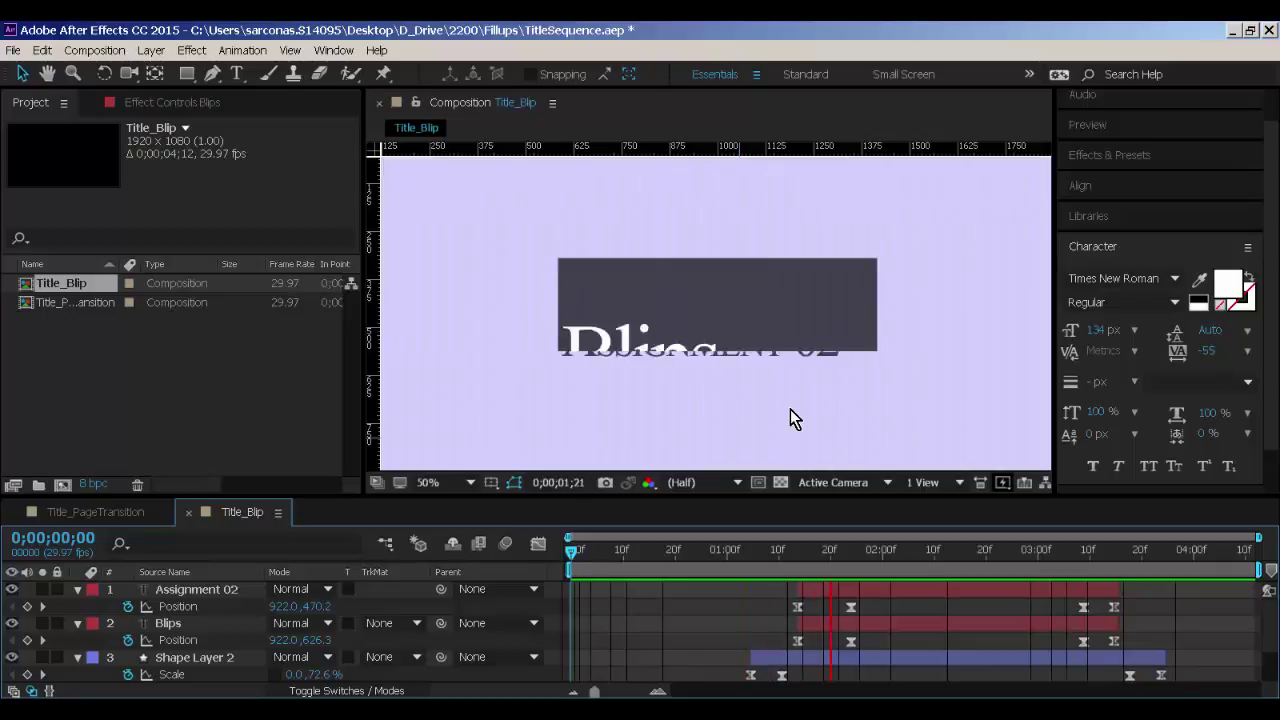
key(space)
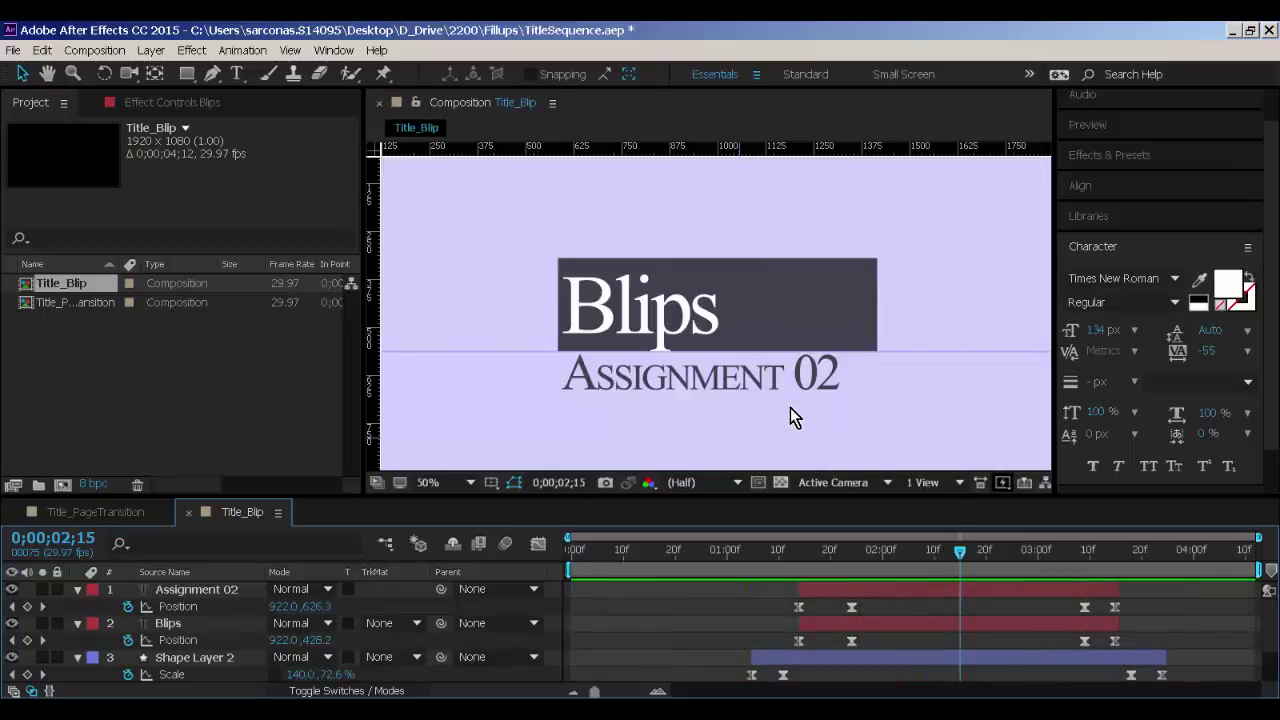
Save the title sequence project and open PageTransitions.aep from the 2200 folder.
key(comma)
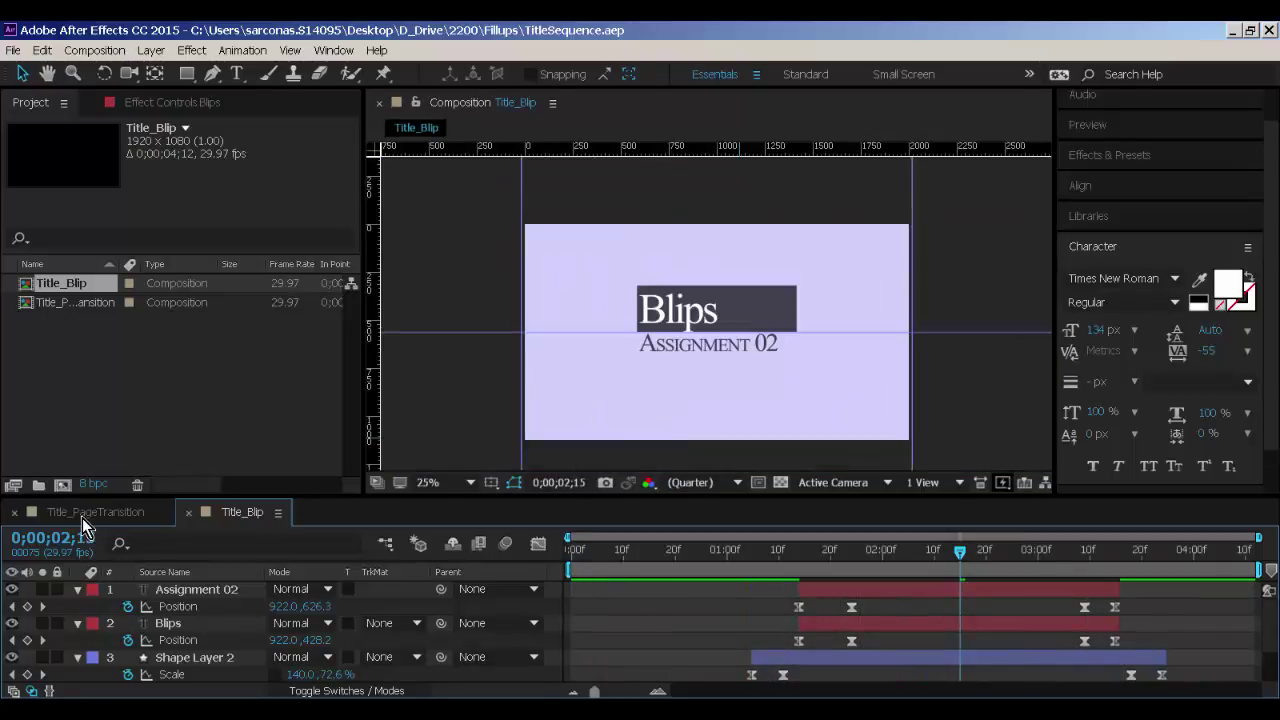
click(108, 436)
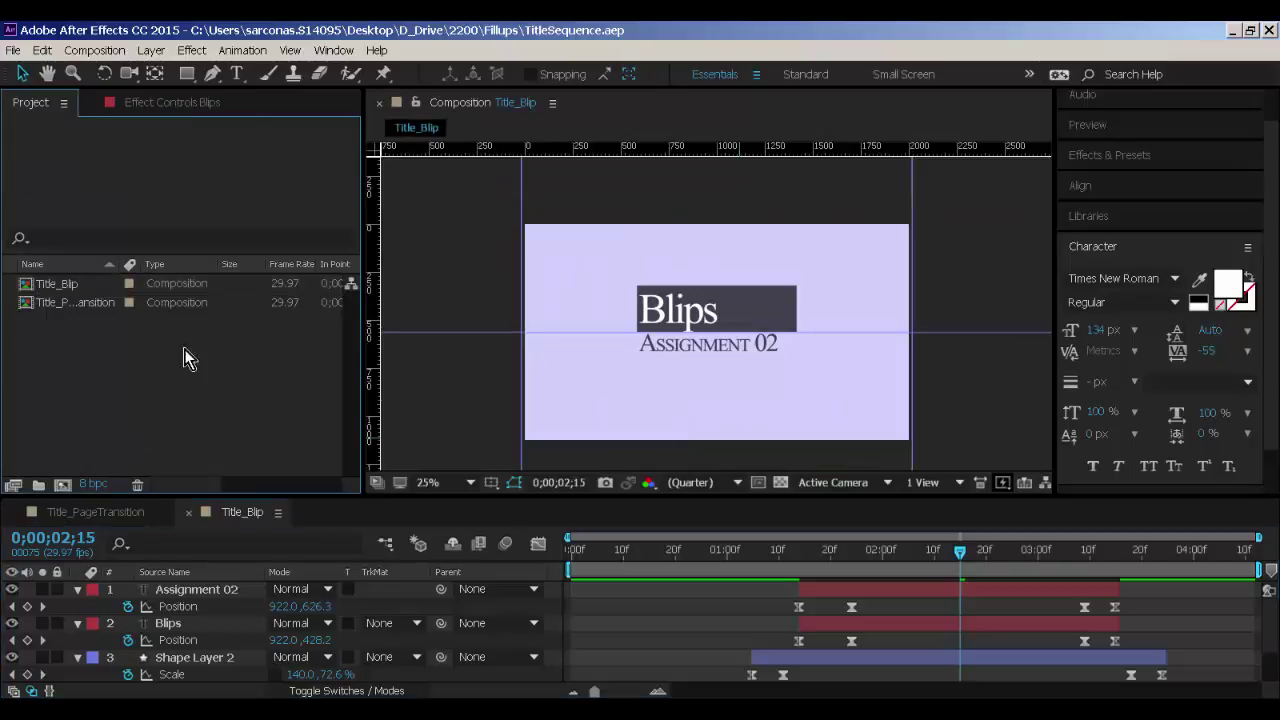
drag(157, 350, 119, 321)
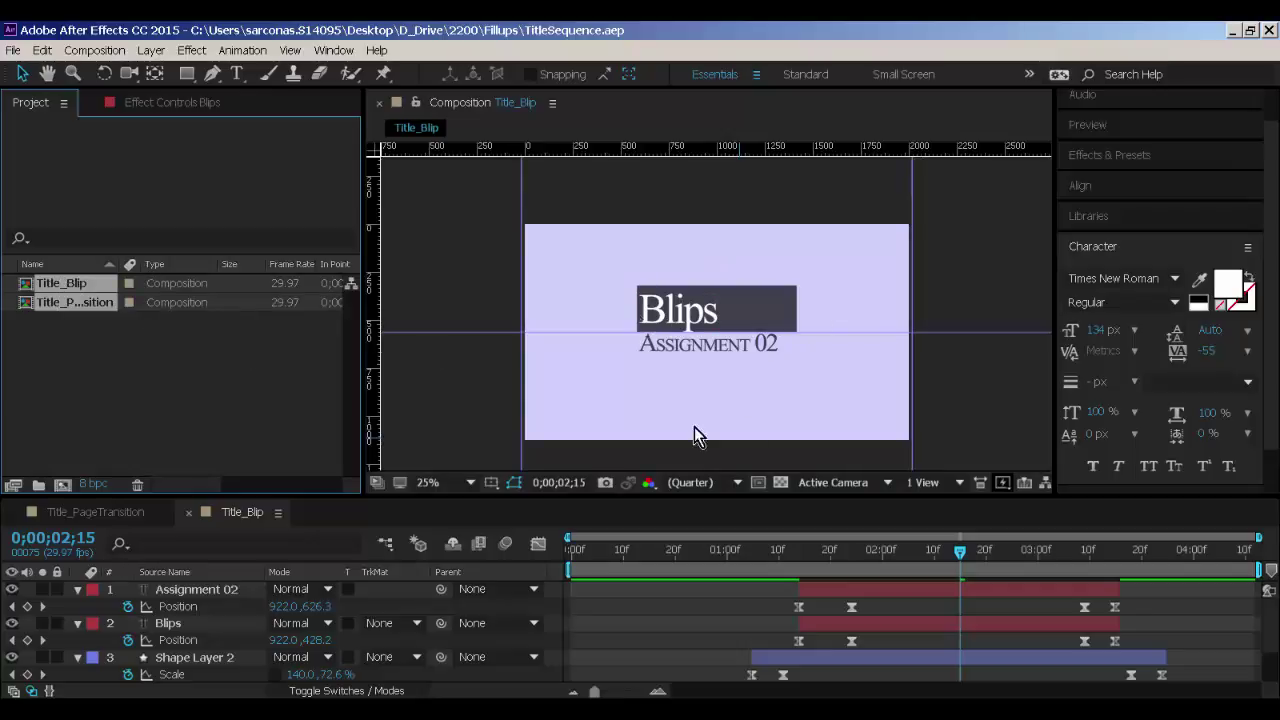
click(12, 50)
click(50, 86)
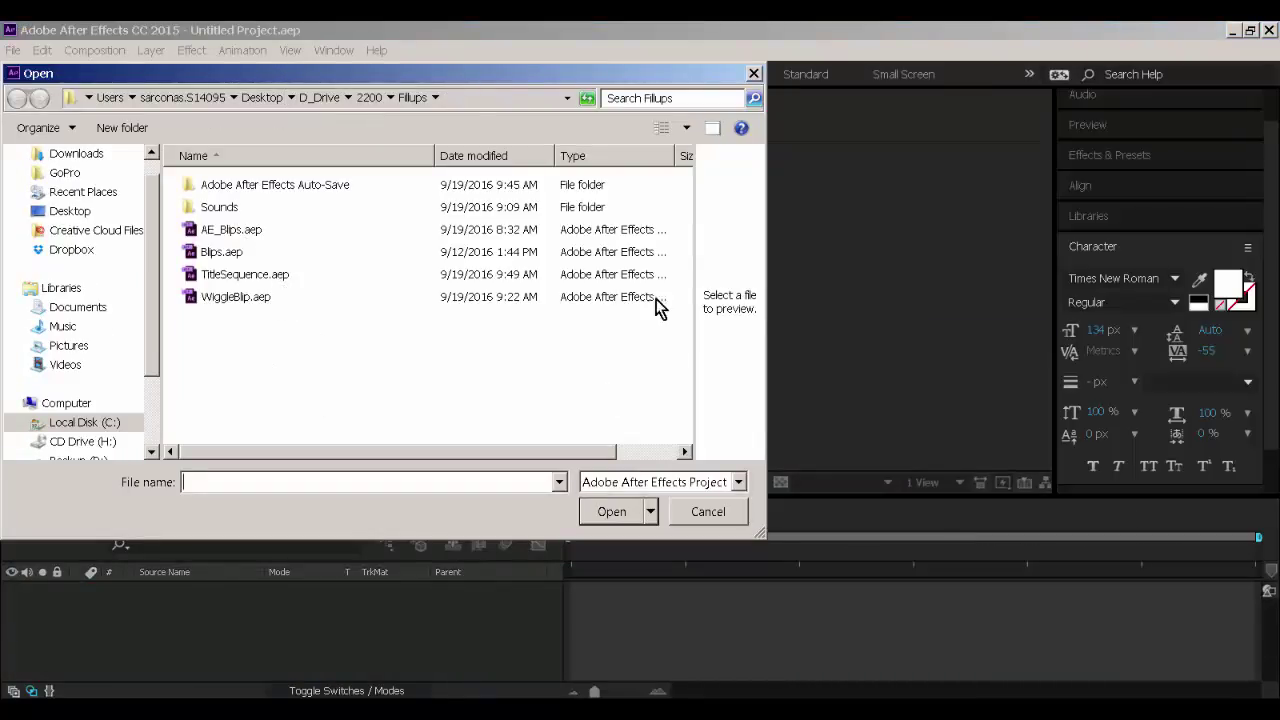
click(368, 97)
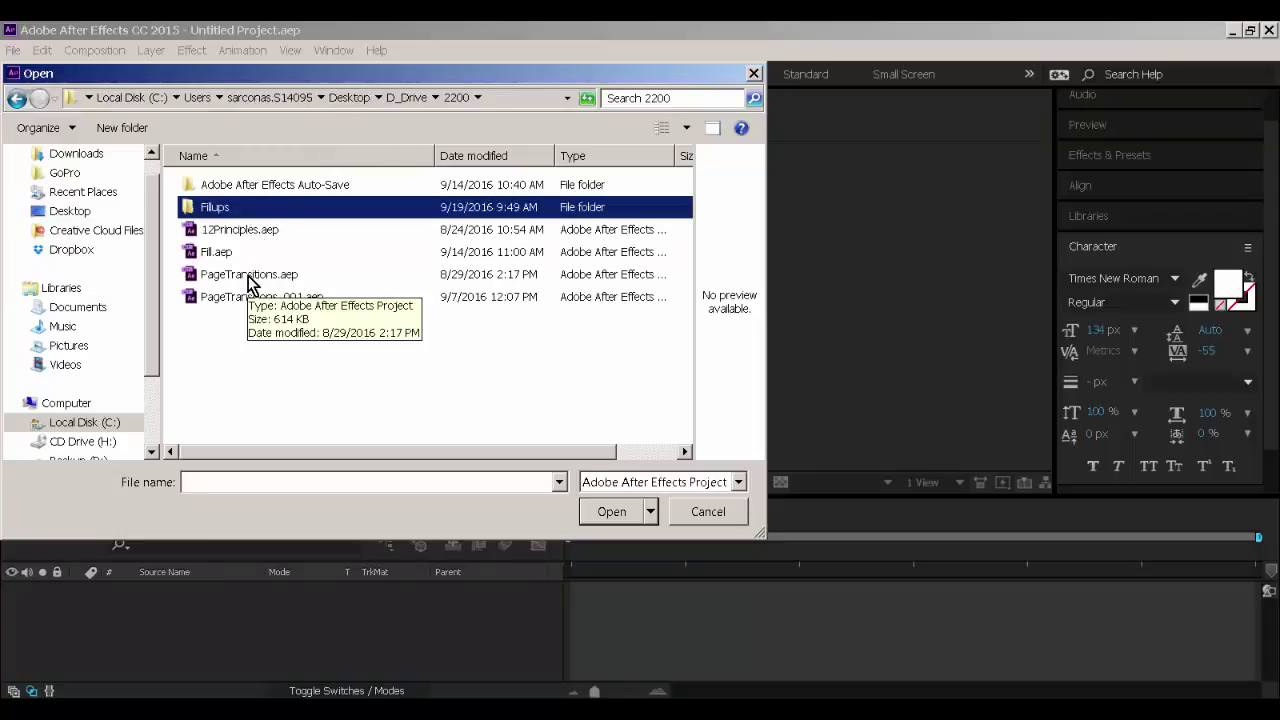
double_click(248, 276)
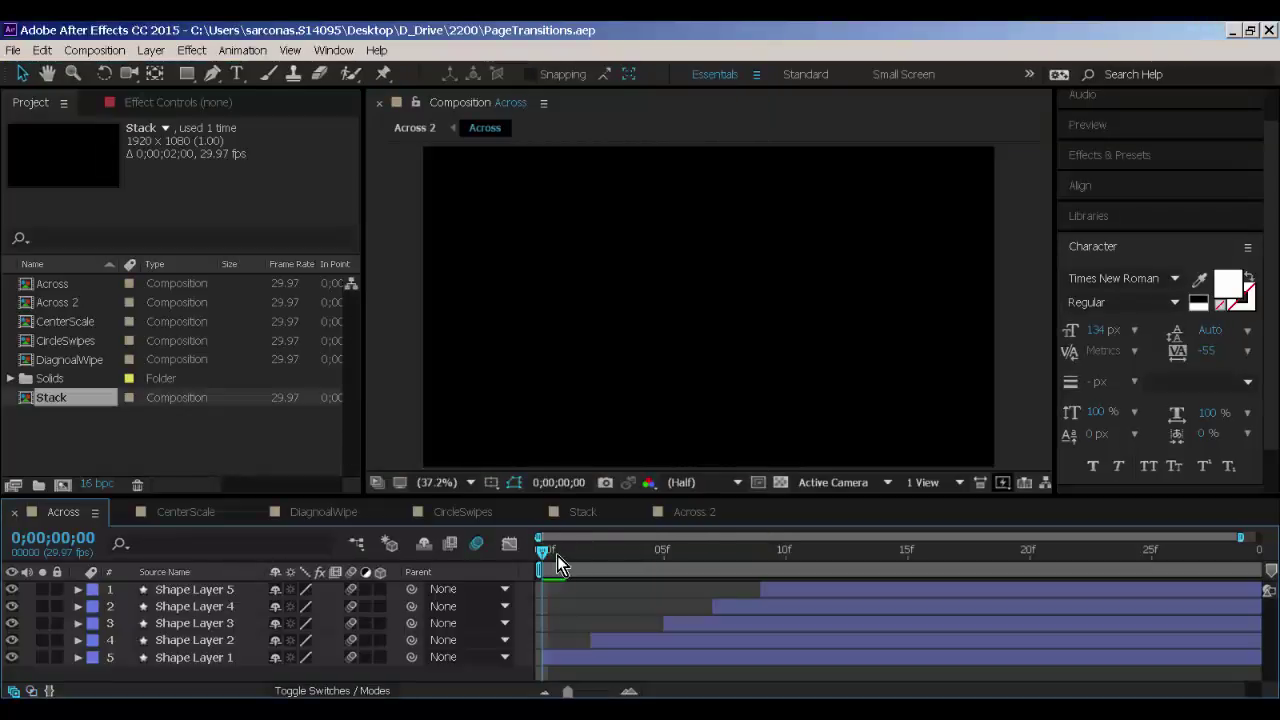
Scrub through the Across and CenterScale compositions to review their transitions.
drag(557, 555, 974, 554)
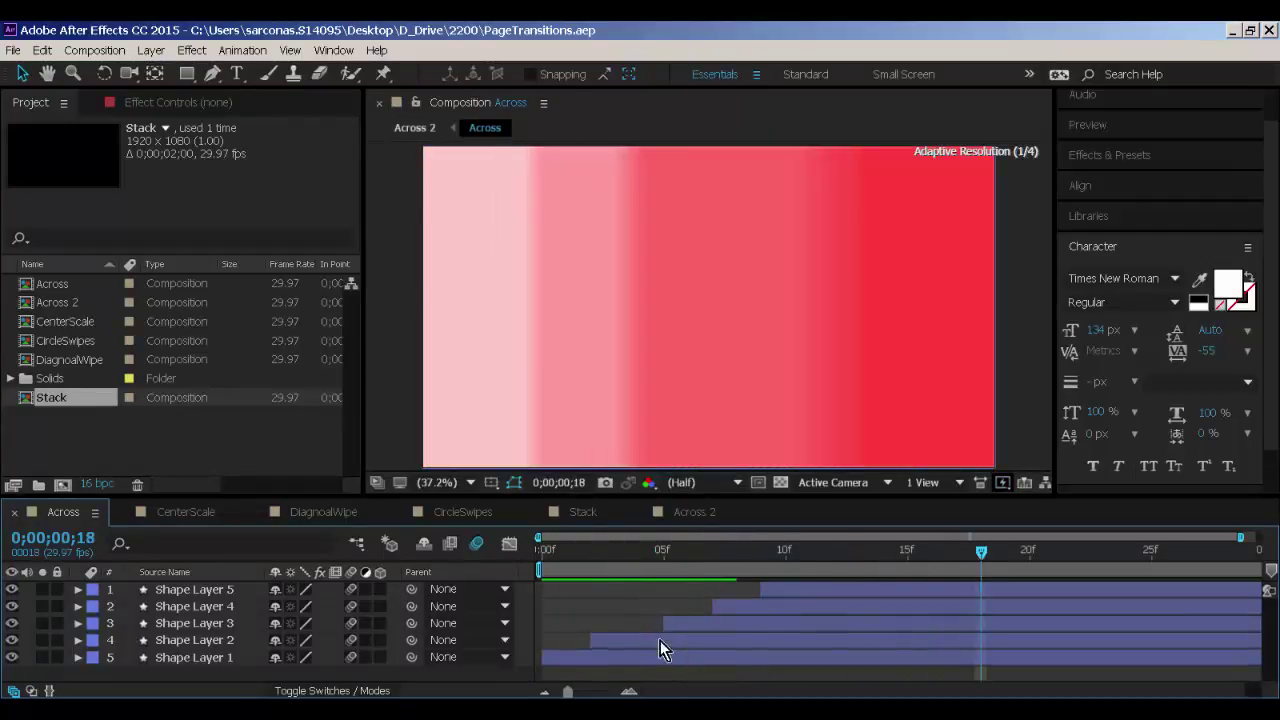
drag(566, 691, 562, 691)
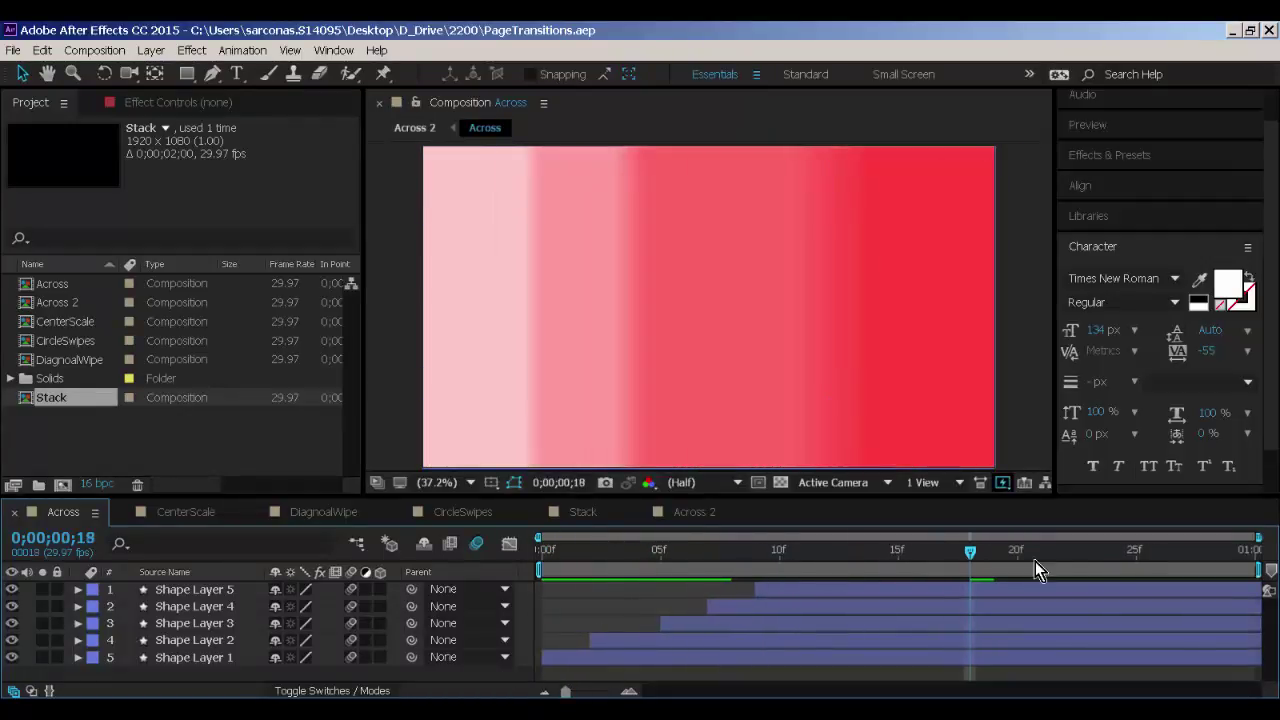
drag(1035, 561, 1136, 564)
click(187, 512)
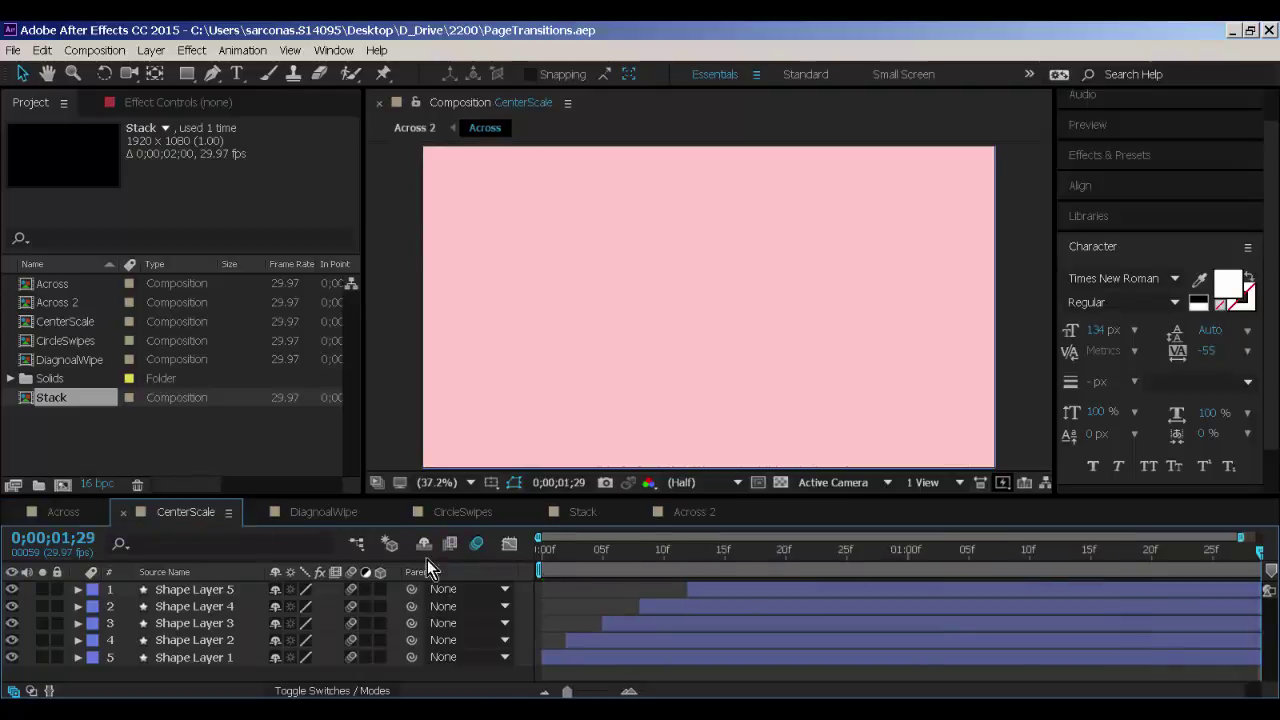
drag(596, 560, 905, 566)
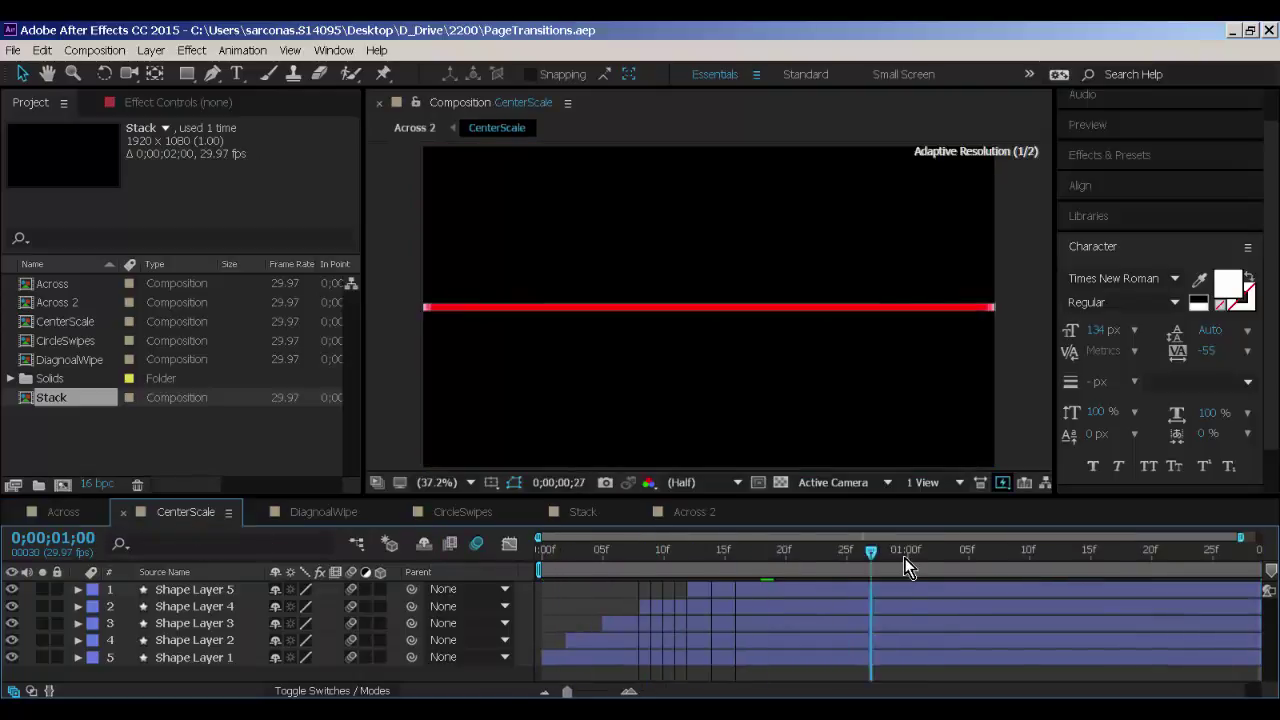
key(space)
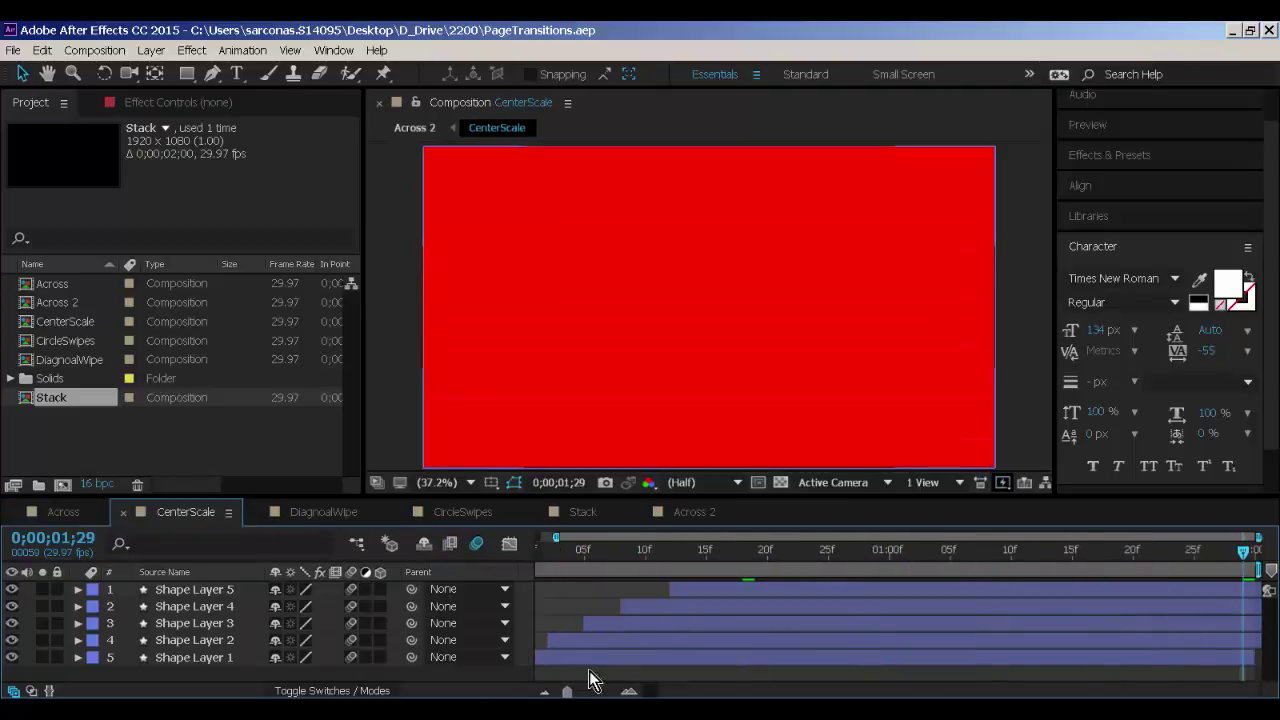
Scrub through the DiagnoalWipe, CircleSwipes and Stack compositions to review their transitions.
click(330, 512)
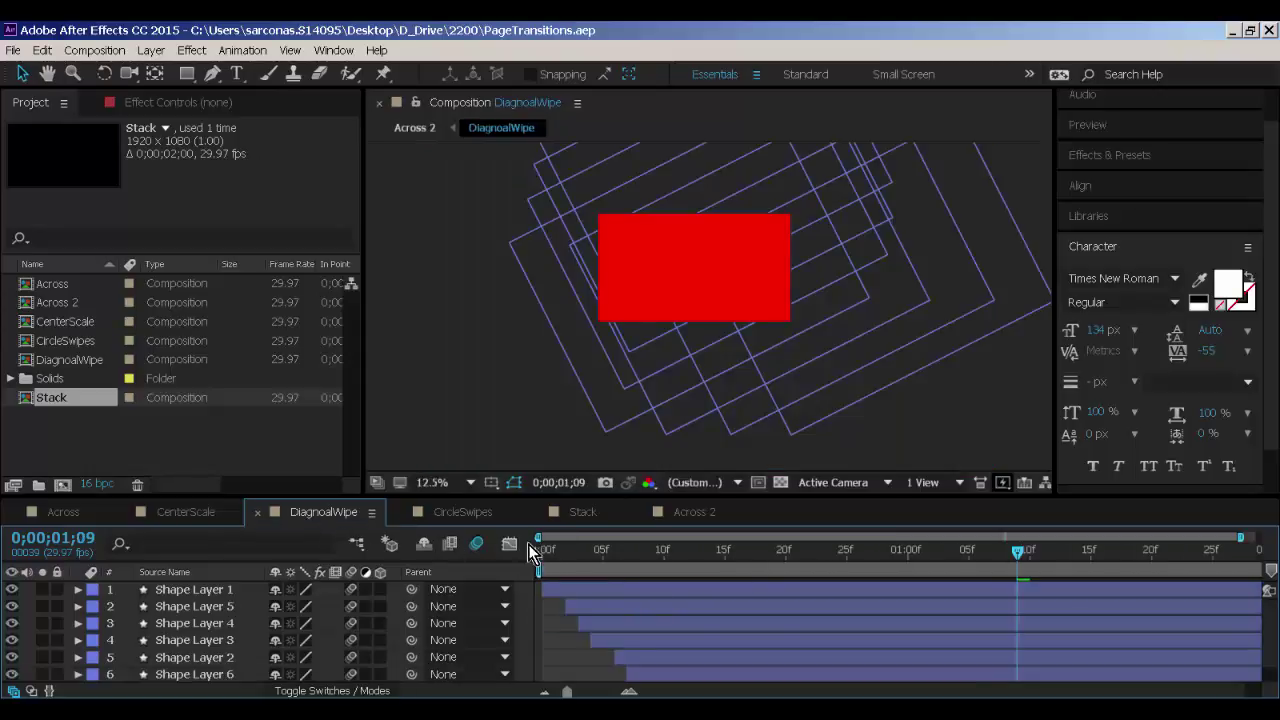
drag(536, 549, 1006, 549)
click(463, 512)
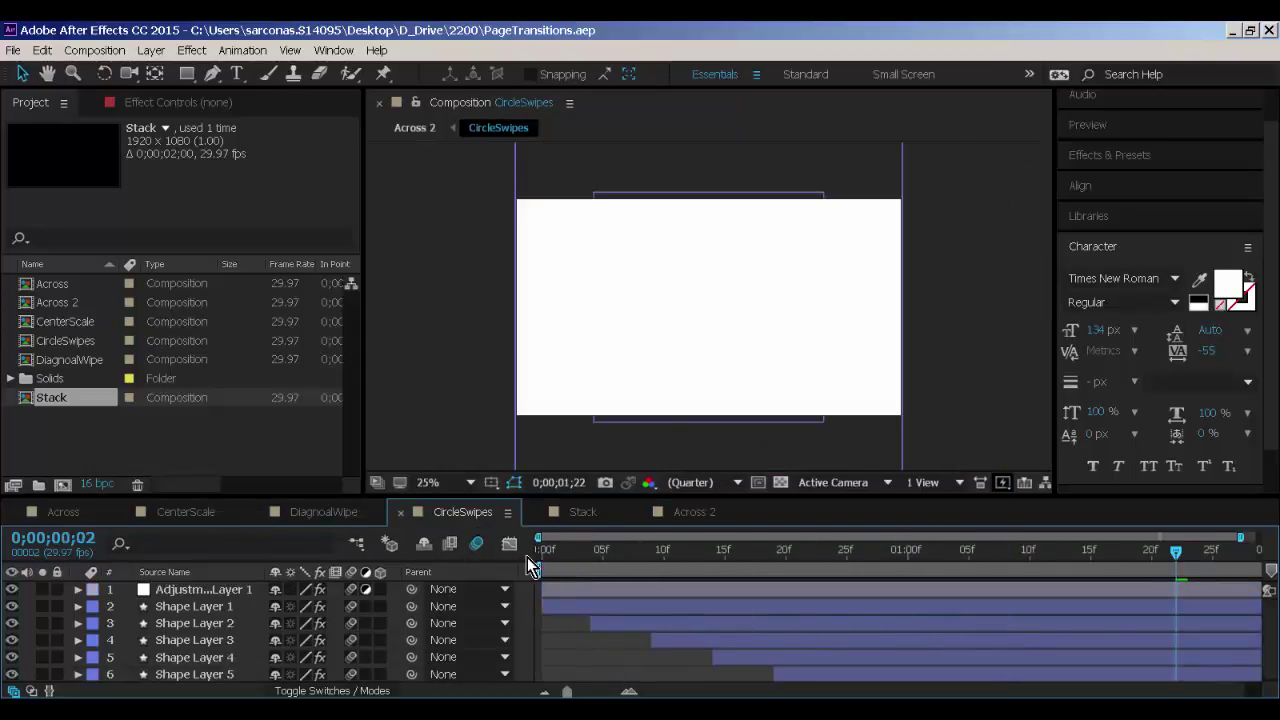
drag(527, 557, 1272, 549)
click(583, 512)
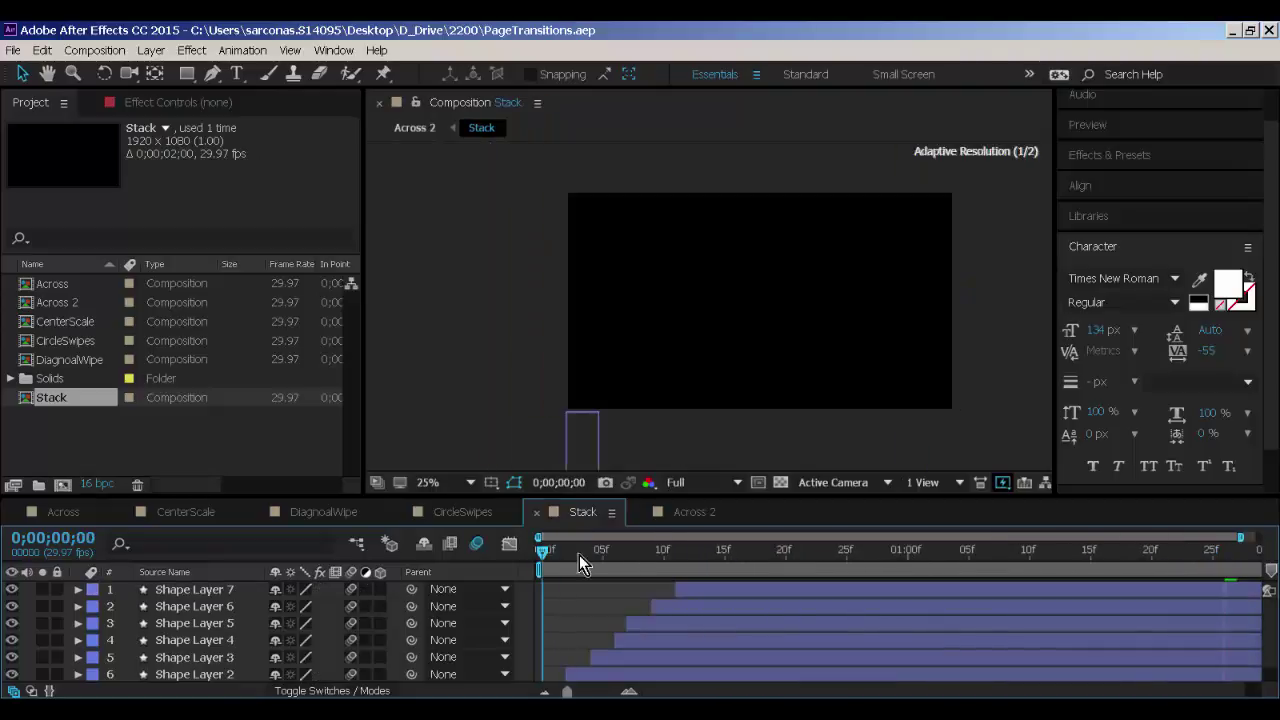
drag(579, 555, 1262, 545)
Review the Across 2 composition that combines all the transitions and delete it from the project.
click(690, 512)
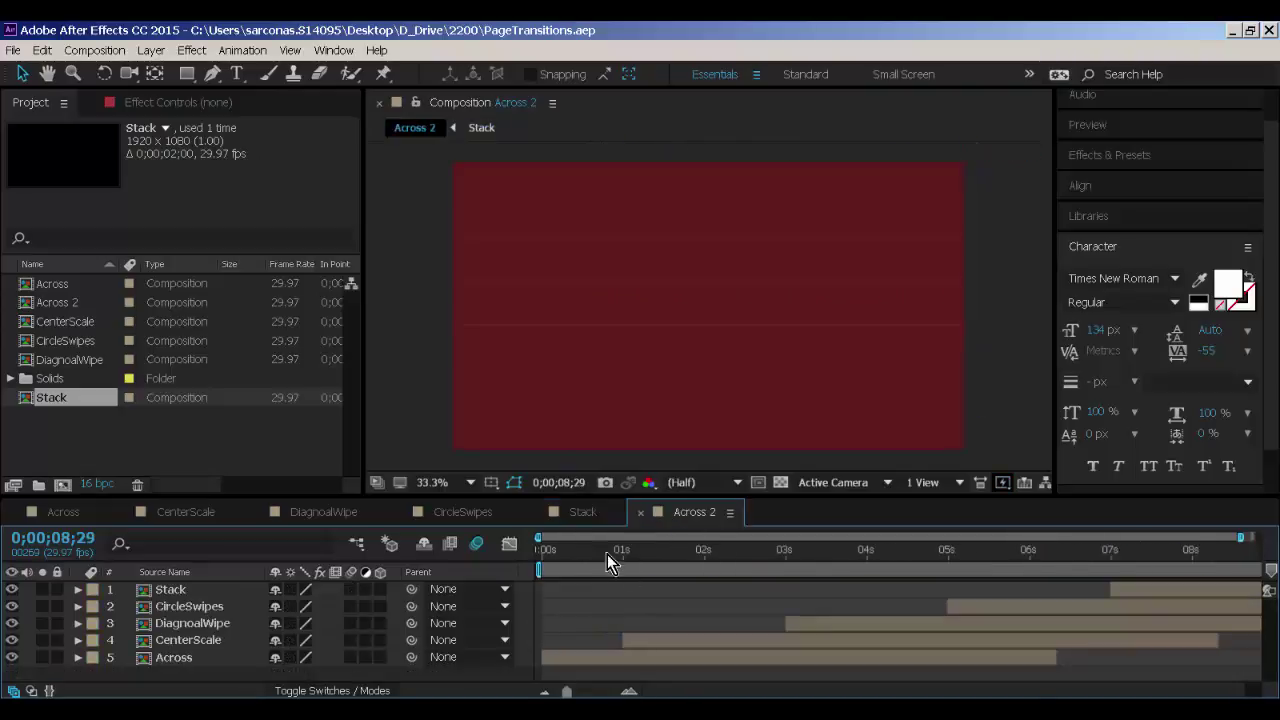
drag(607, 554, 1262, 550)
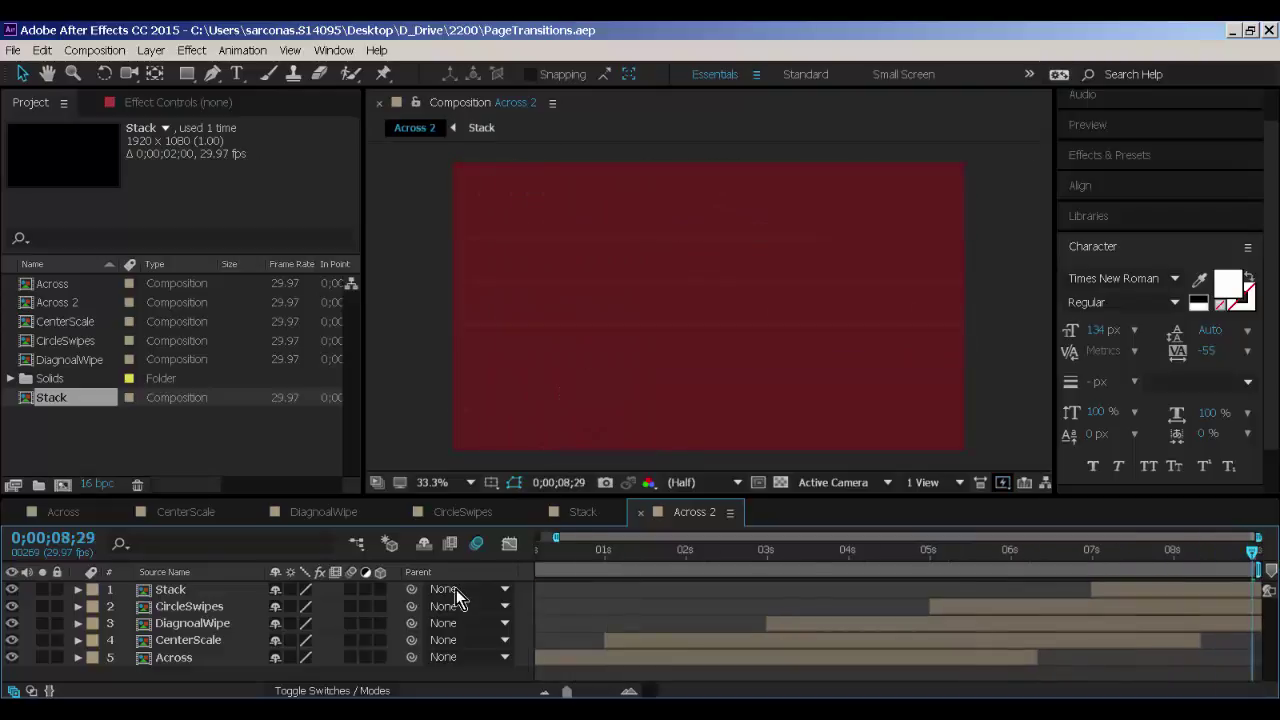
click(215, 589)
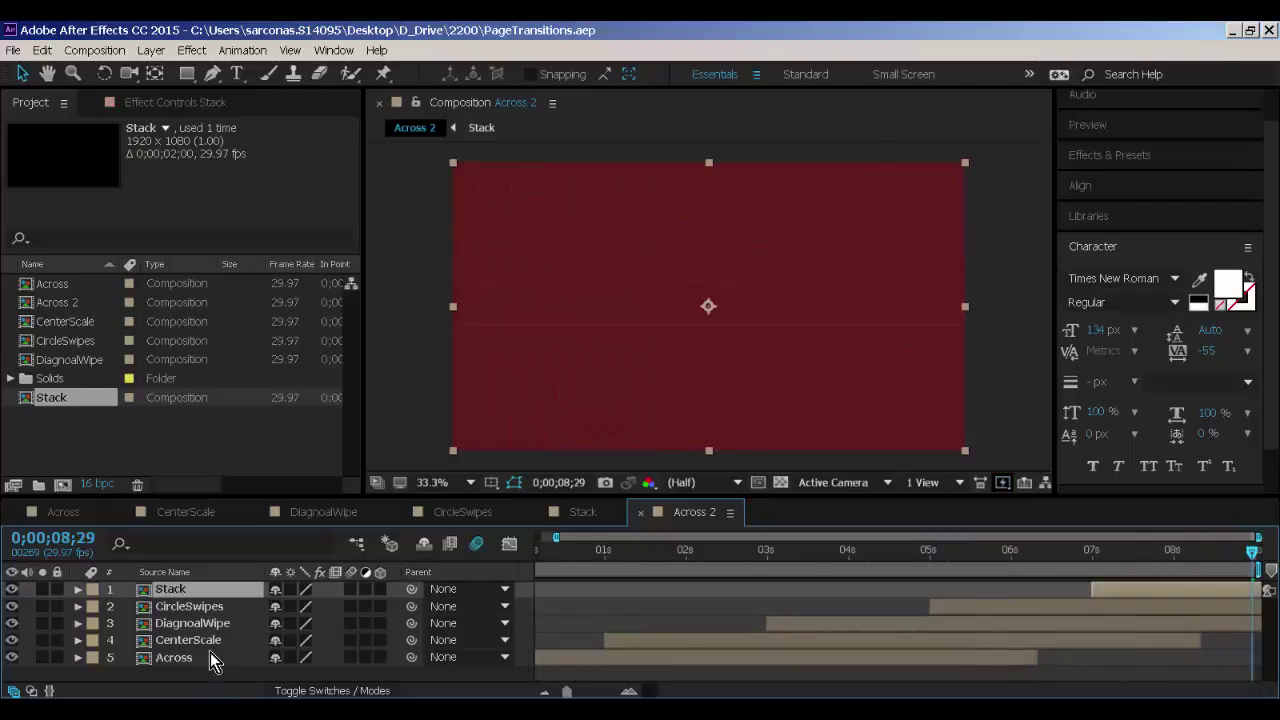
click(58, 305)
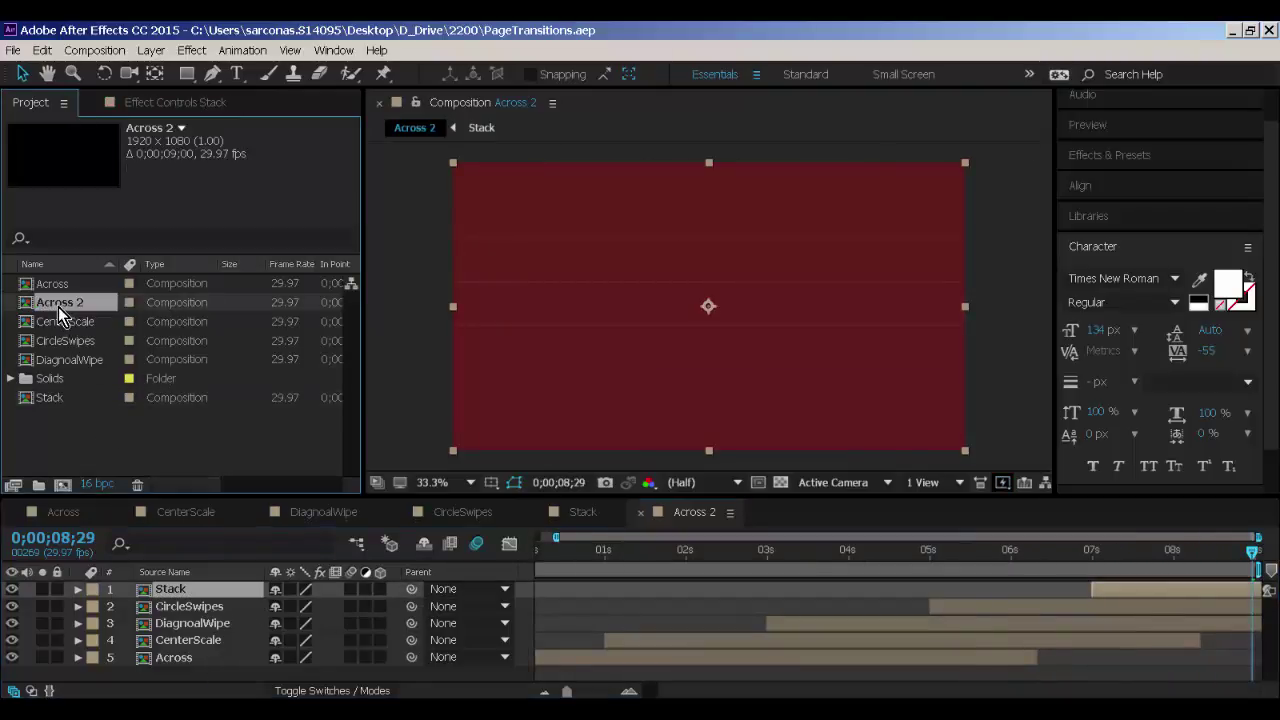
key(Delete)
key(Return)
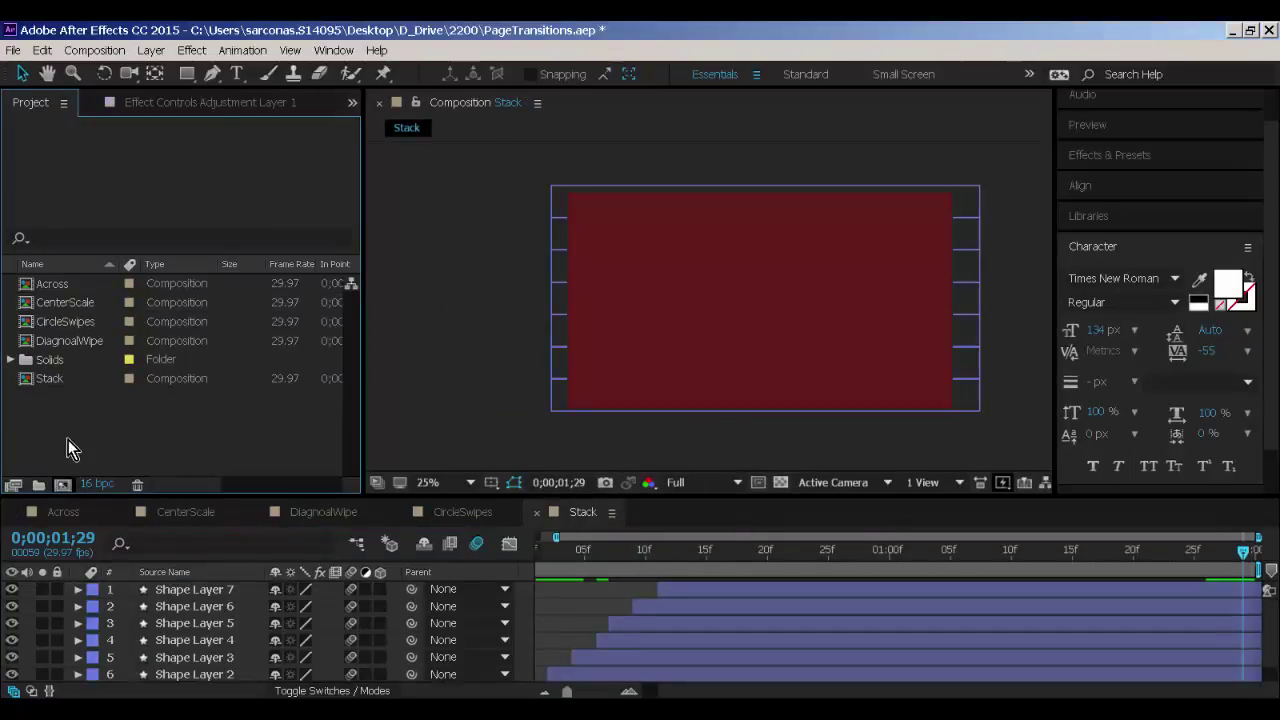
click(544, 690)
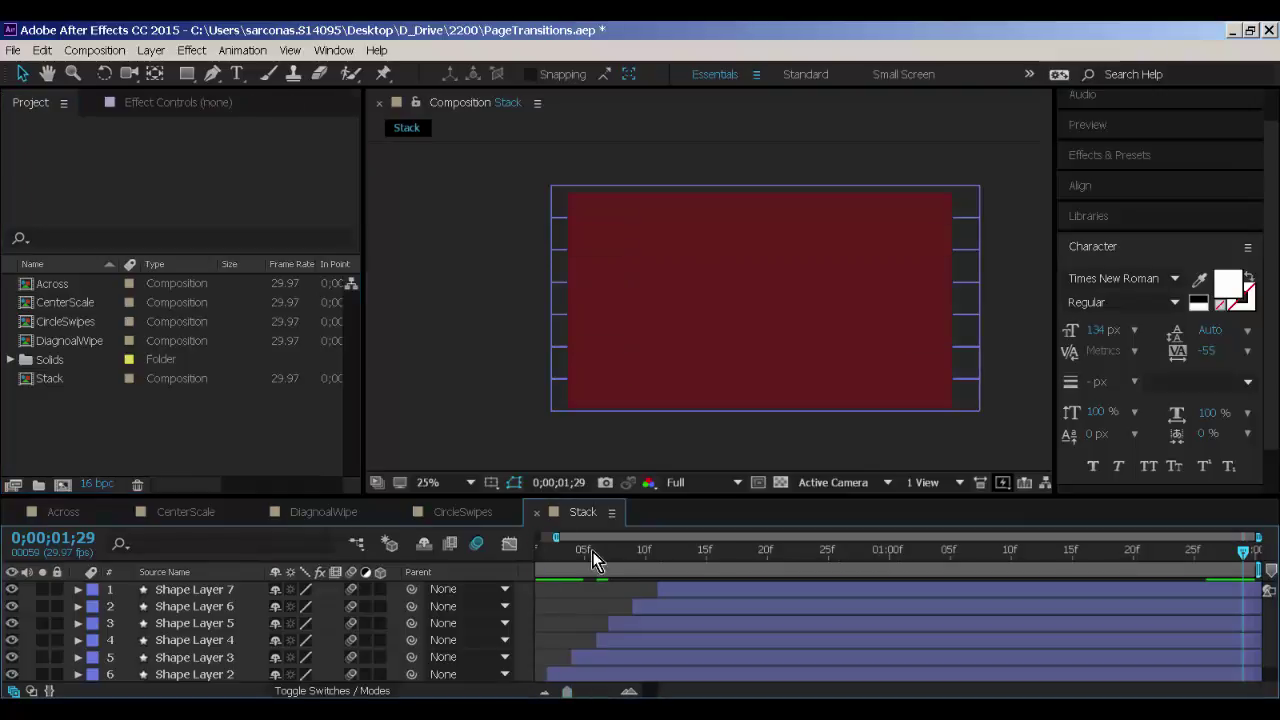
Scrub through the Stack, CircleSwipes, DiagnoalWipe, CenterScale and Across compositions to review each transition again.
drag(592, 551, 1276, 549)
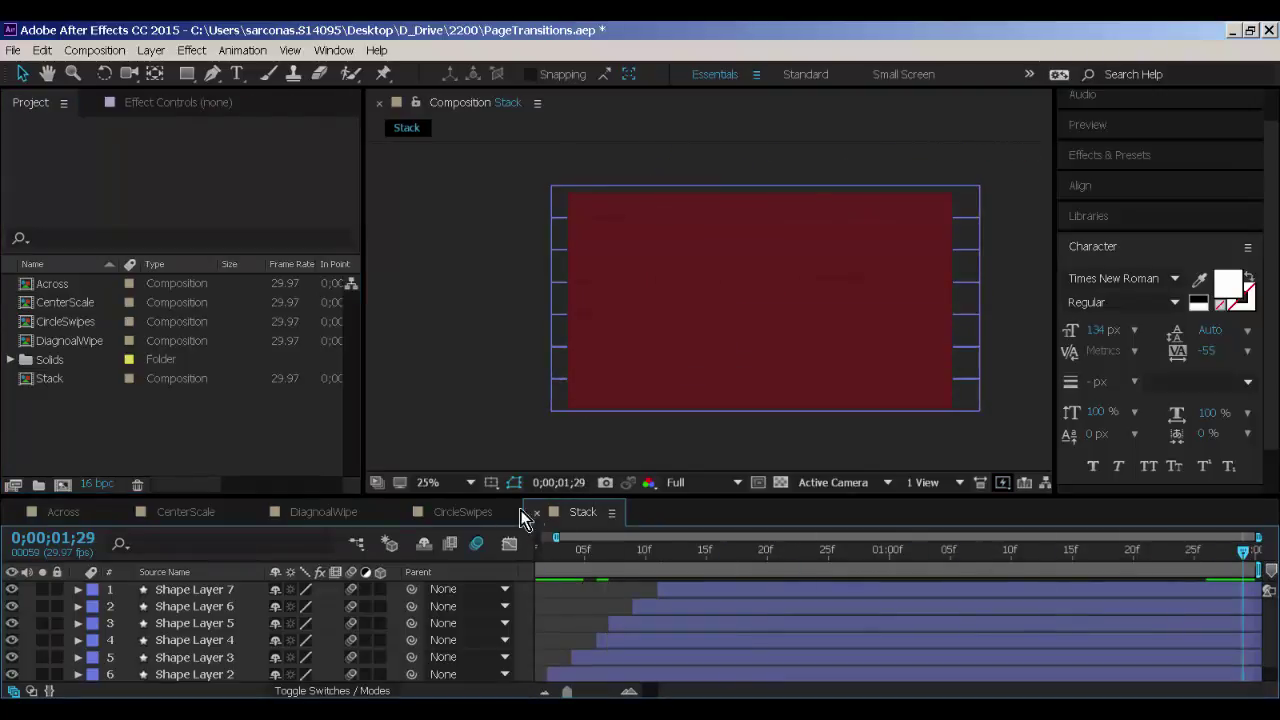
click(463, 511)
drag(547, 560, 1250, 566)
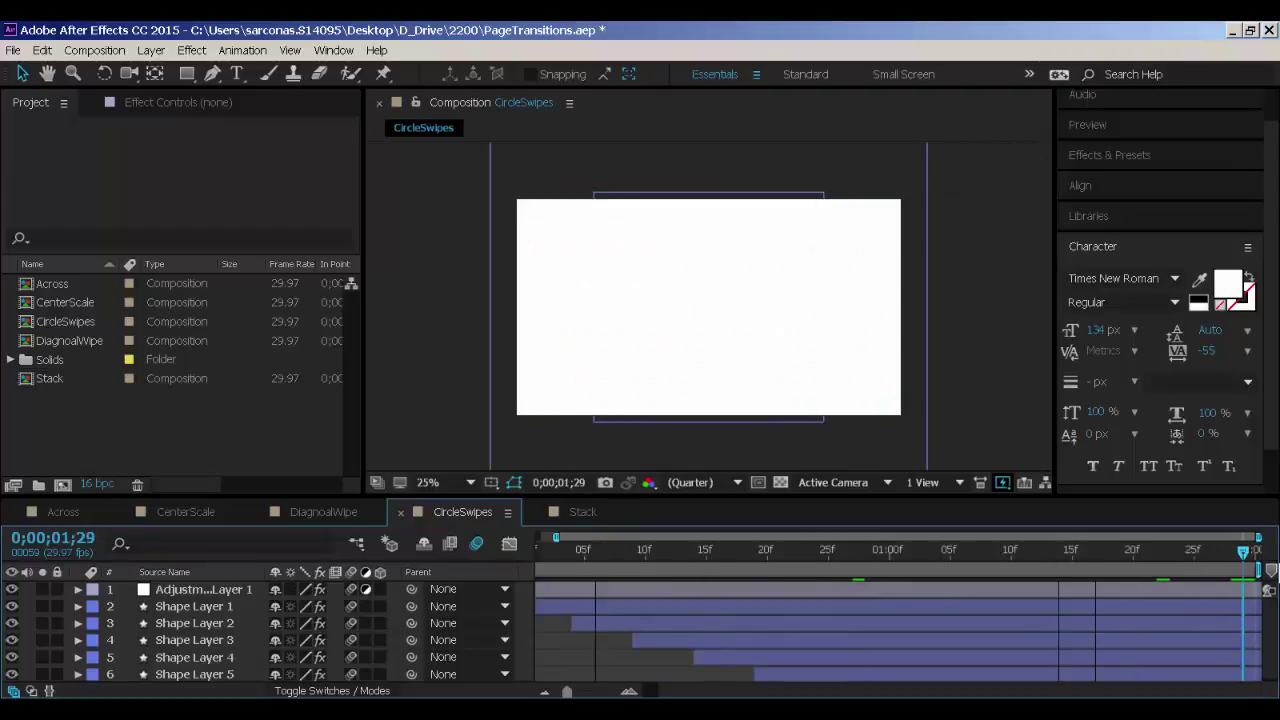
click(344, 511)
drag(533, 565, 1250, 566)
click(193, 511)
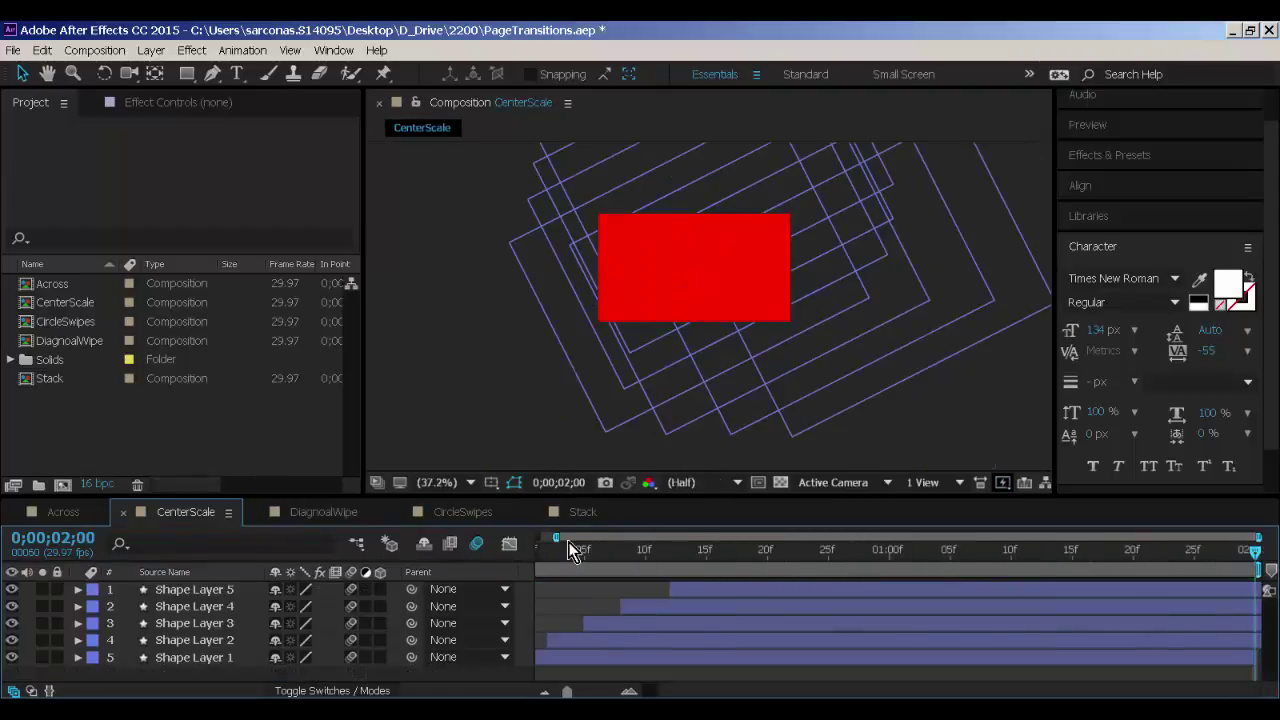
drag(560, 552, 1243, 566)
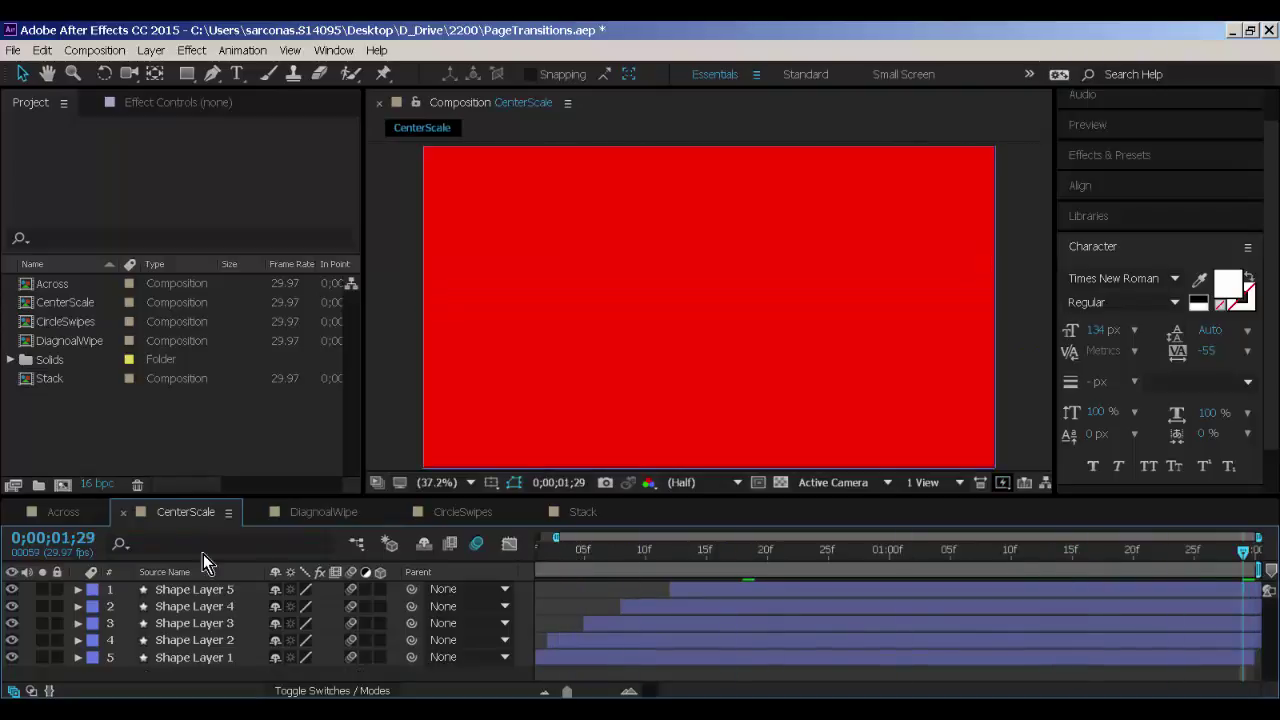
click(63, 511)
drag(586, 579, 1230, 560)
Import TitleSequence.aep from the Fillups folder inside D_Drive\2200 into the project.
click(116, 421)
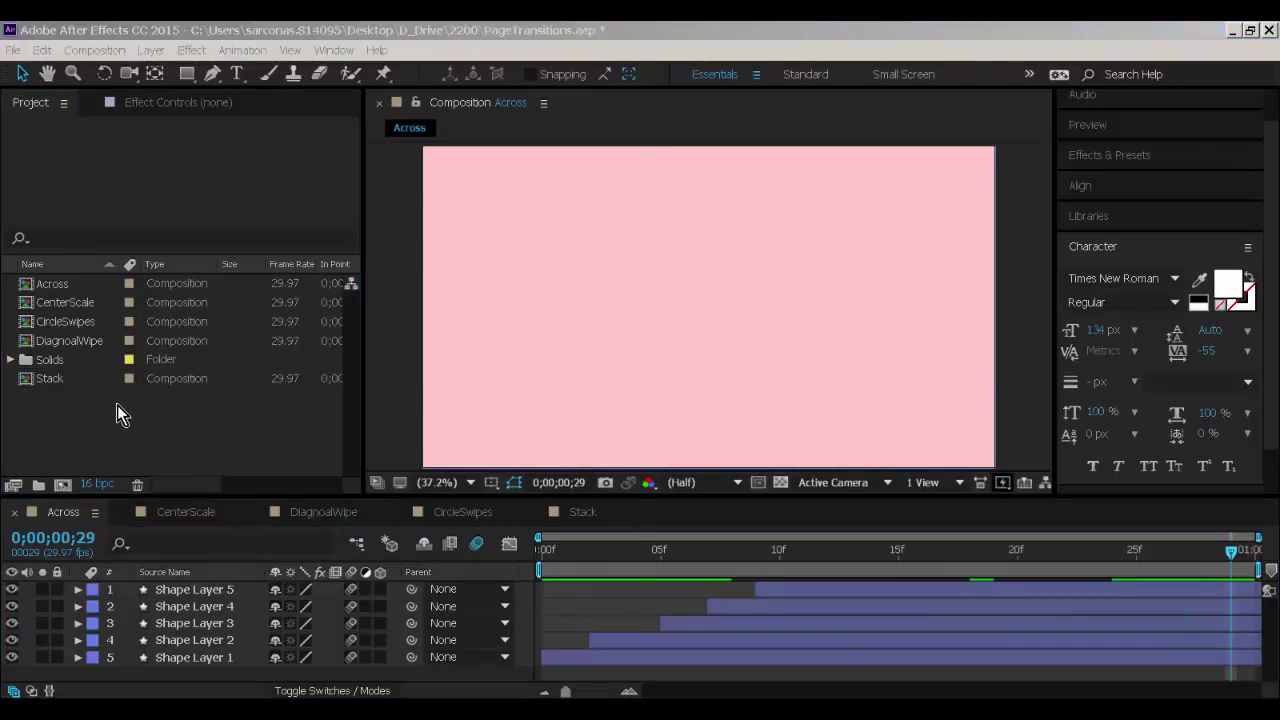
double_click(117, 407)
click(72, 238)
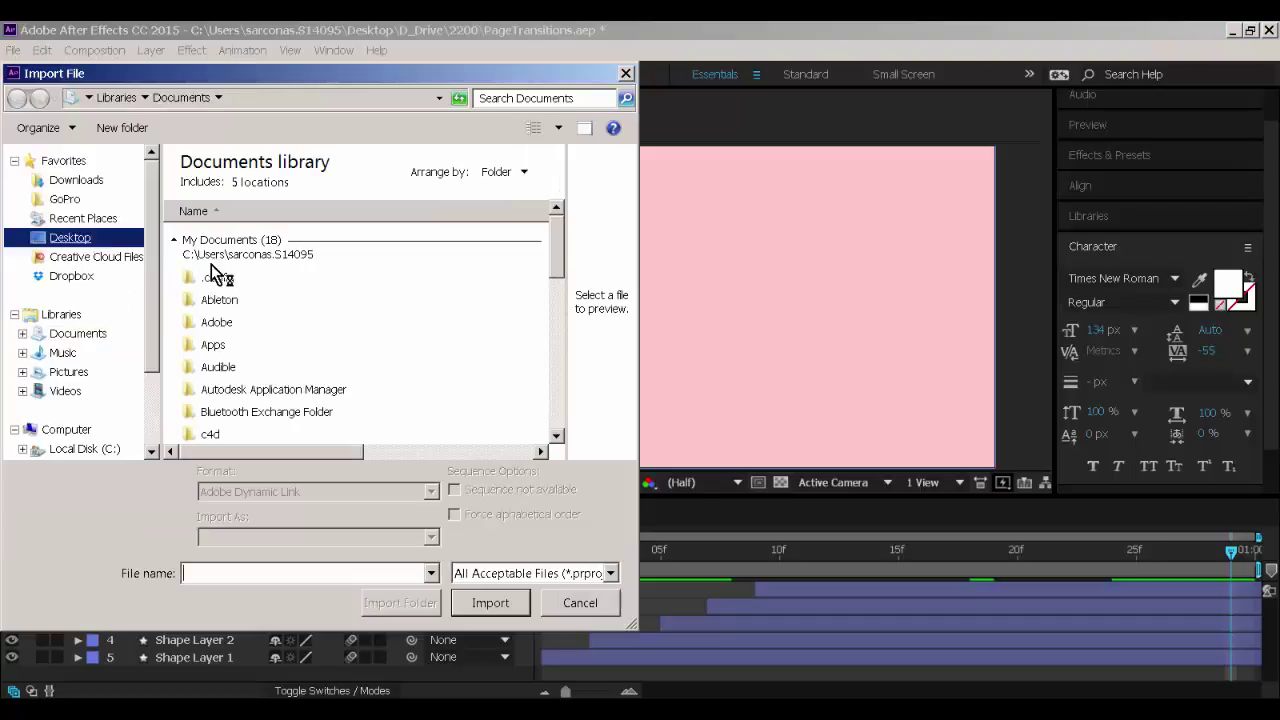
click(250, 424)
scroll(252, 400, down, 2)
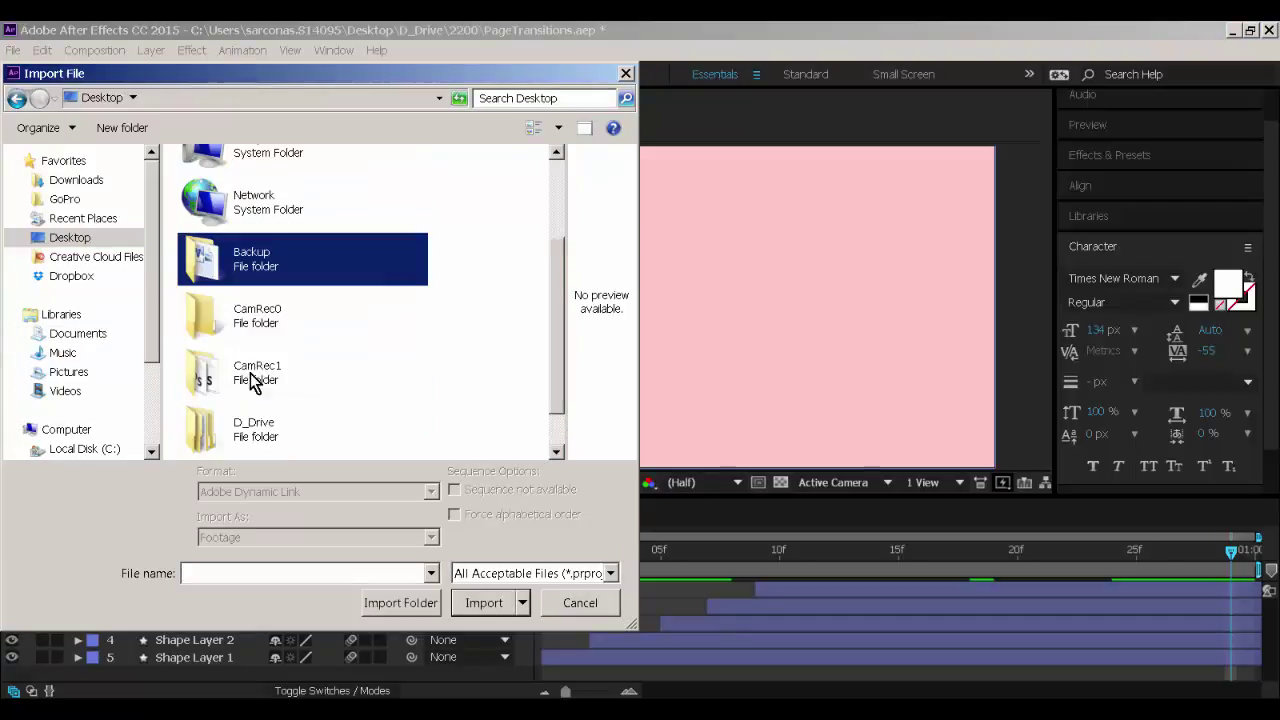
double_click(251, 428)
double_click(218, 208)
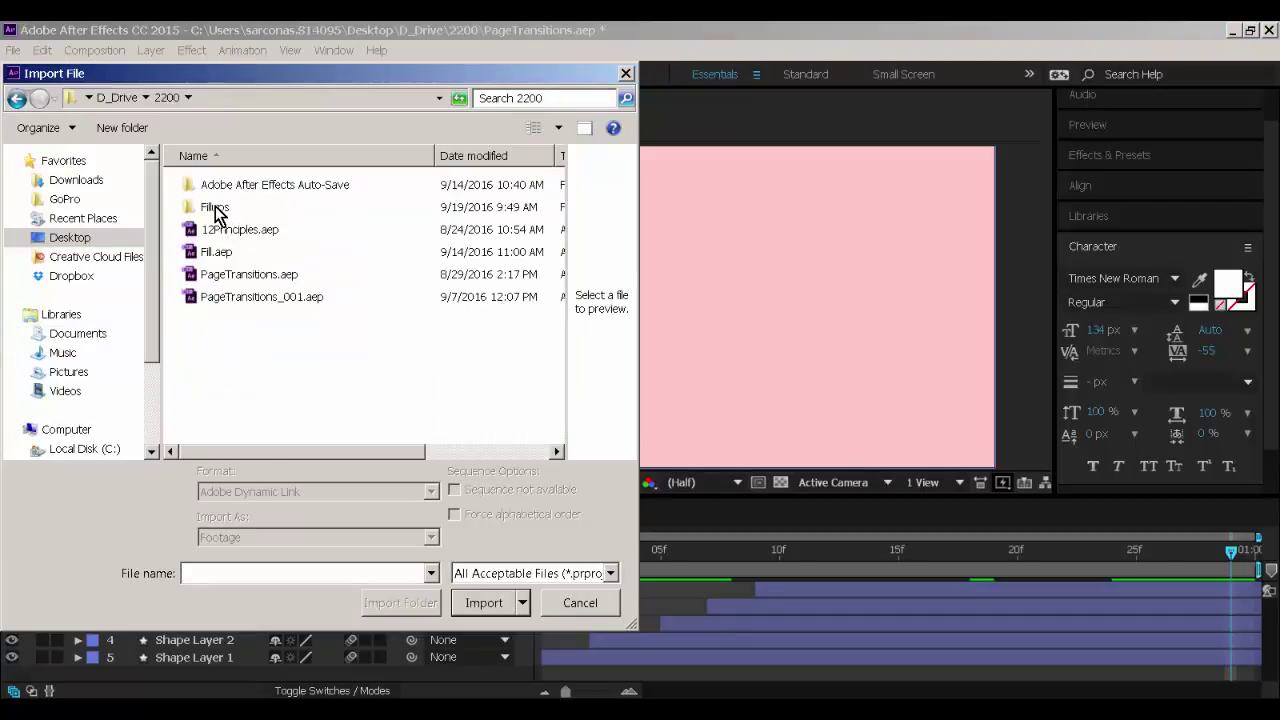
double_click(218, 208)
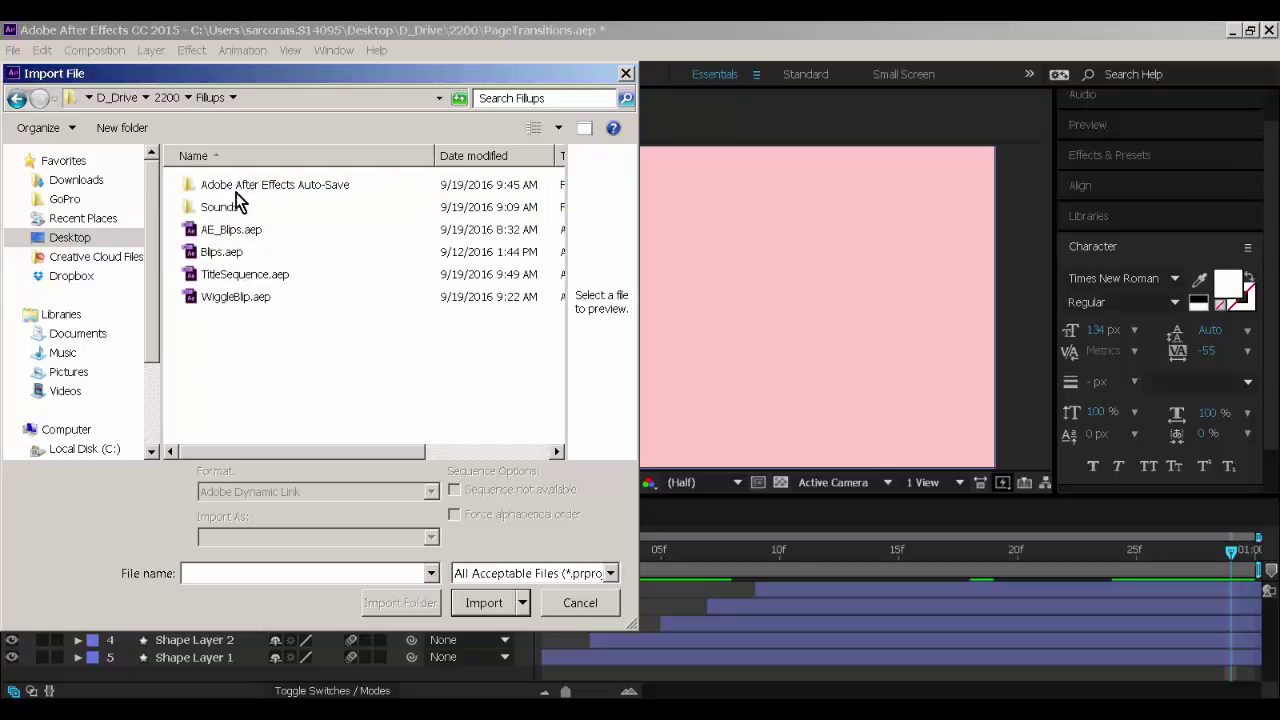
double_click(250, 280)
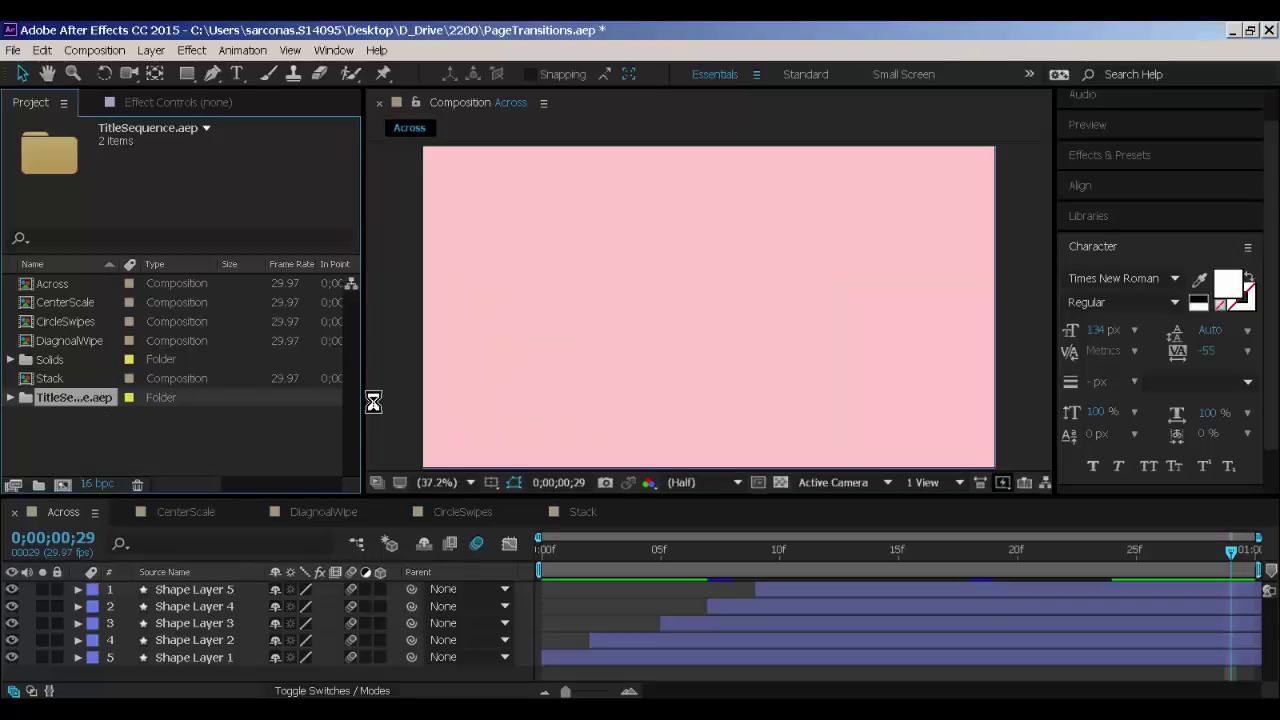
Create a single composition with sequenced layers from Title_PageTransition, Stack, DiagnoalWipe, CircleSwipes, CenterScale and Across, using Title_PageTransition's dimensions and no overlap.
click(9, 398)
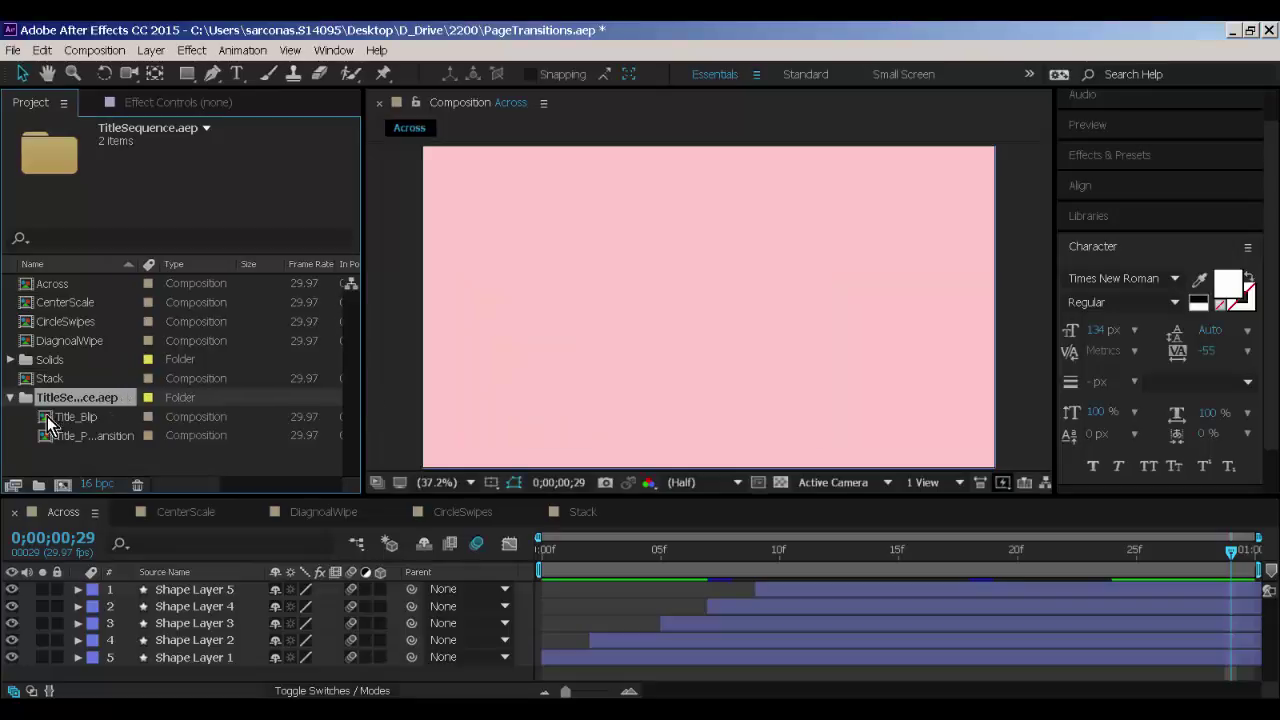
click(90, 416)
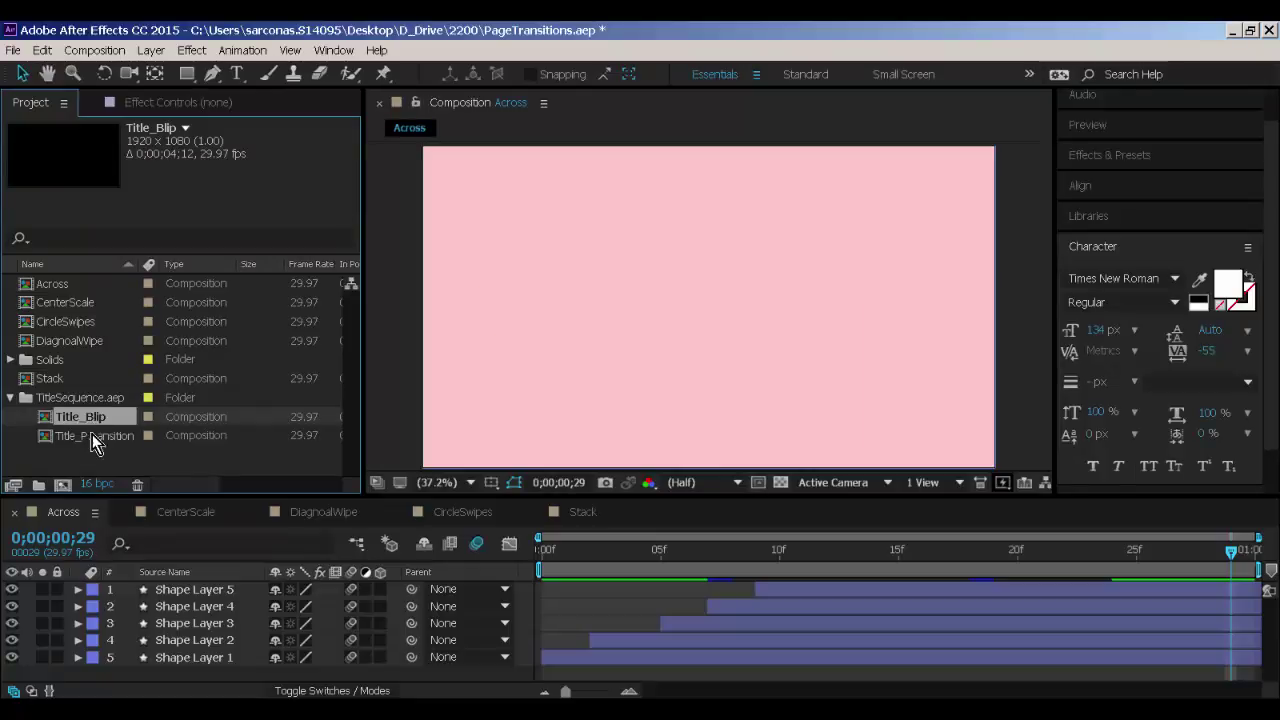
click(93, 436)
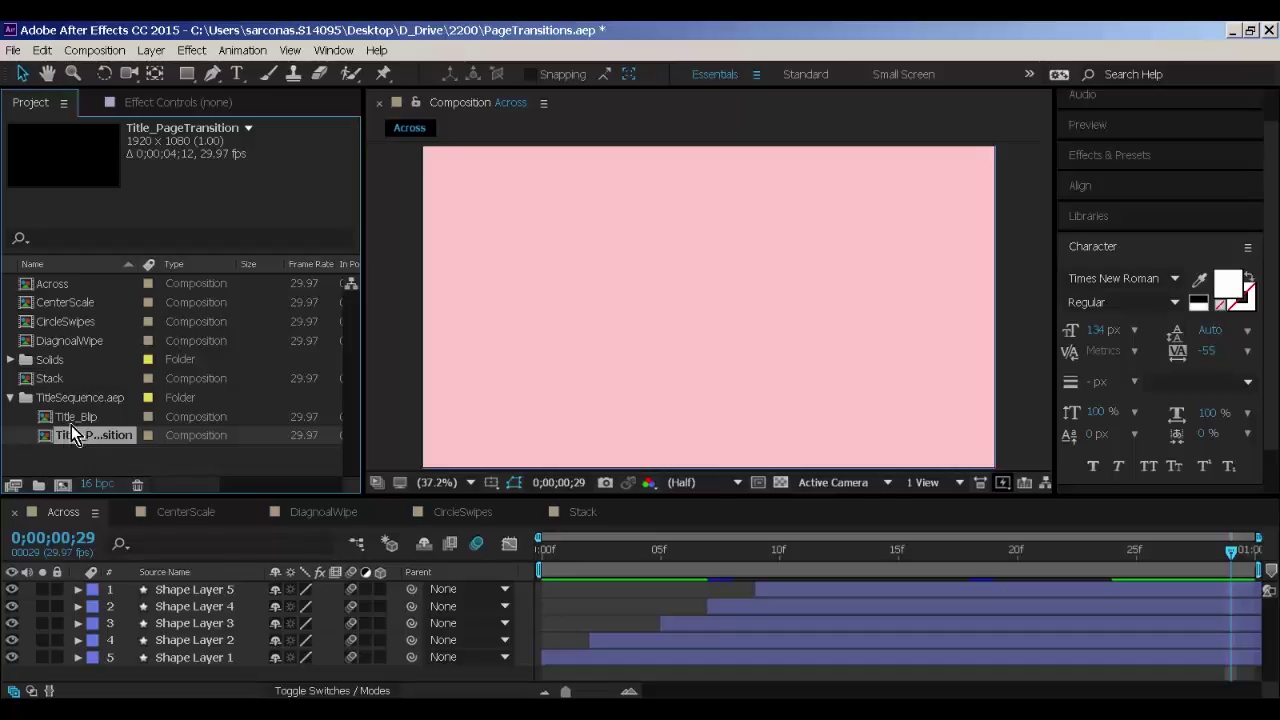
ctrl+click(45, 378)
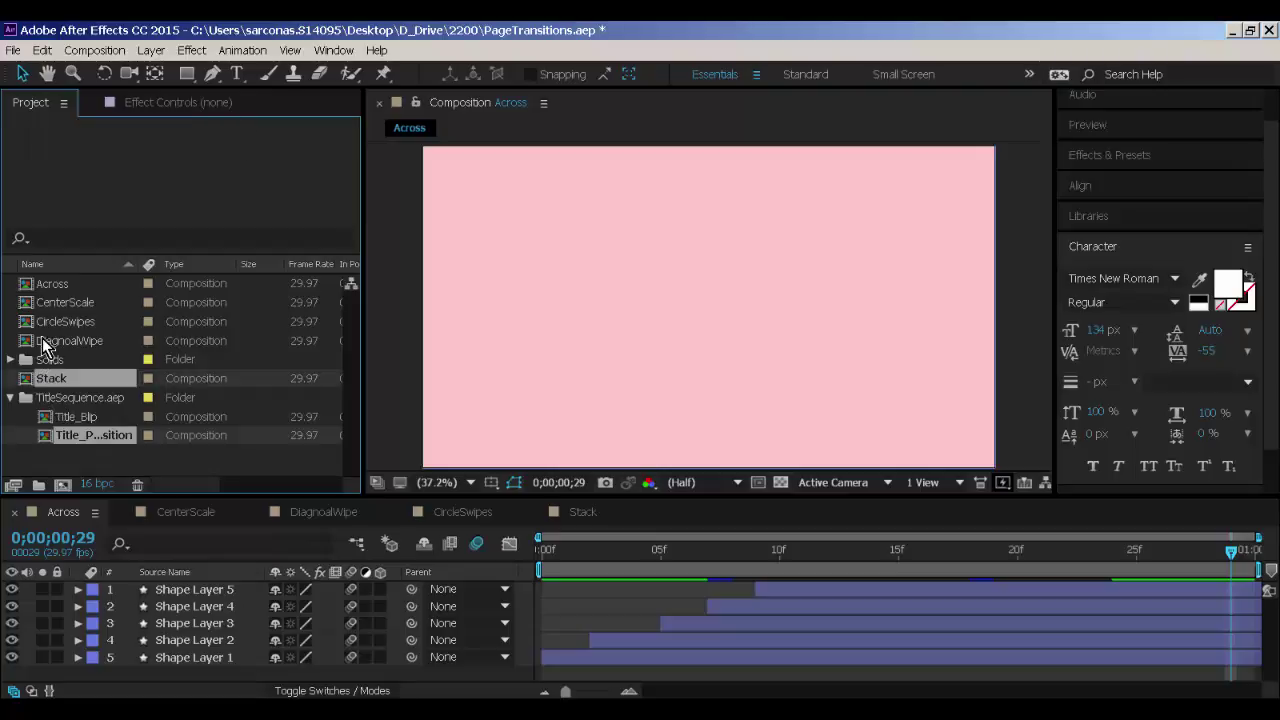
ctrl+click(45, 340)
ctrl+click(45, 321)
ctrl+click(42, 301)
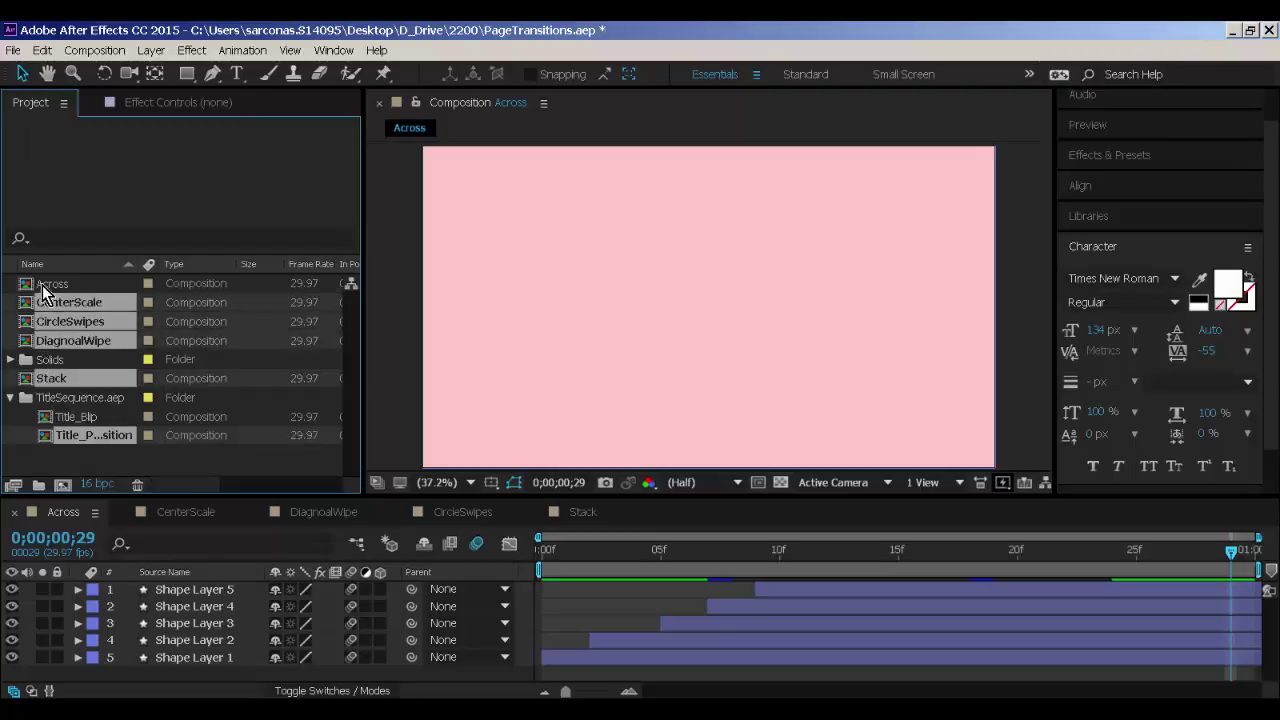
ctrl+click(42, 285)
drag(139, 430, 67, 483)
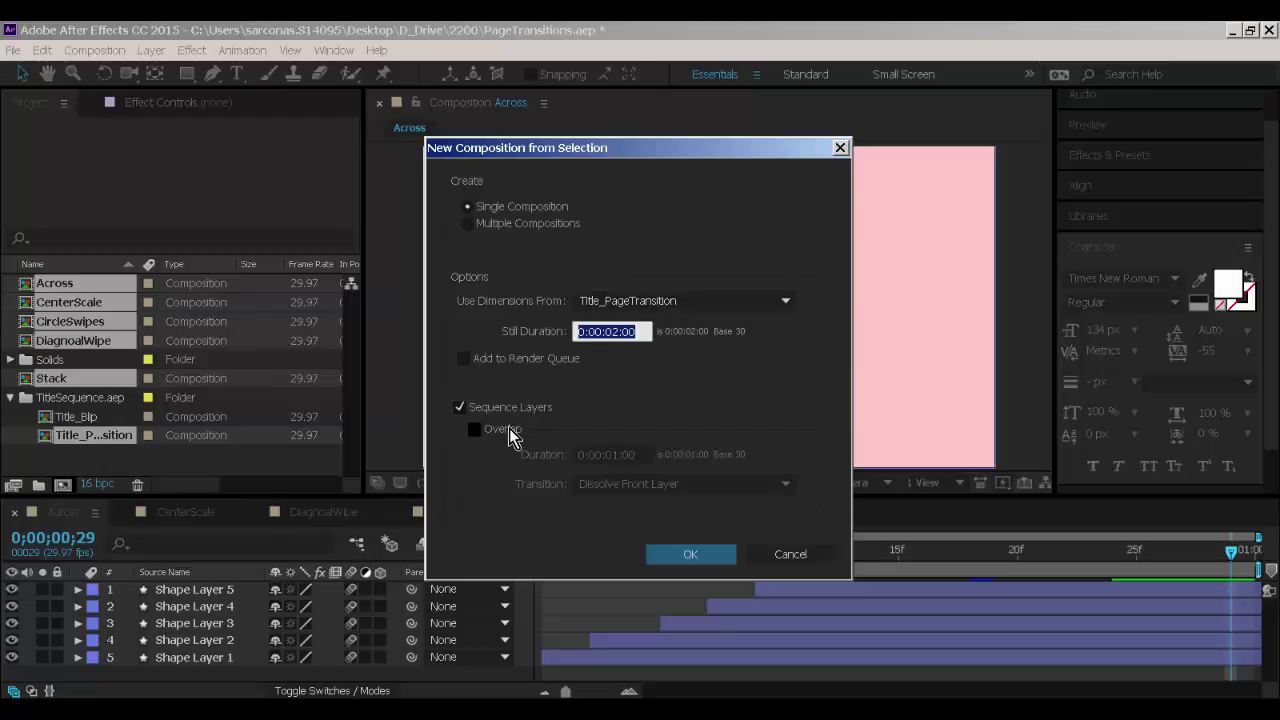
click(688, 562)
click(688, 560)
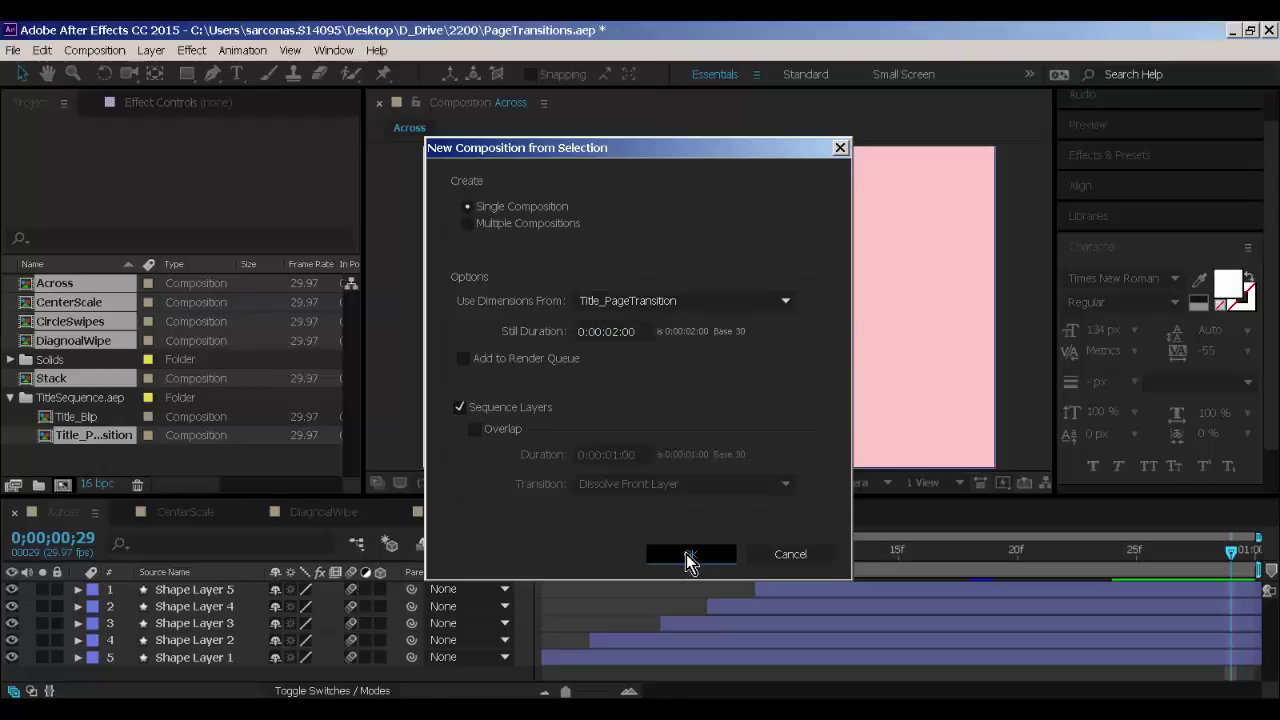
Scrub through the title and Stack sections of the new Title_PageTransition 2 composition to review the sequence.
click(594, 599)
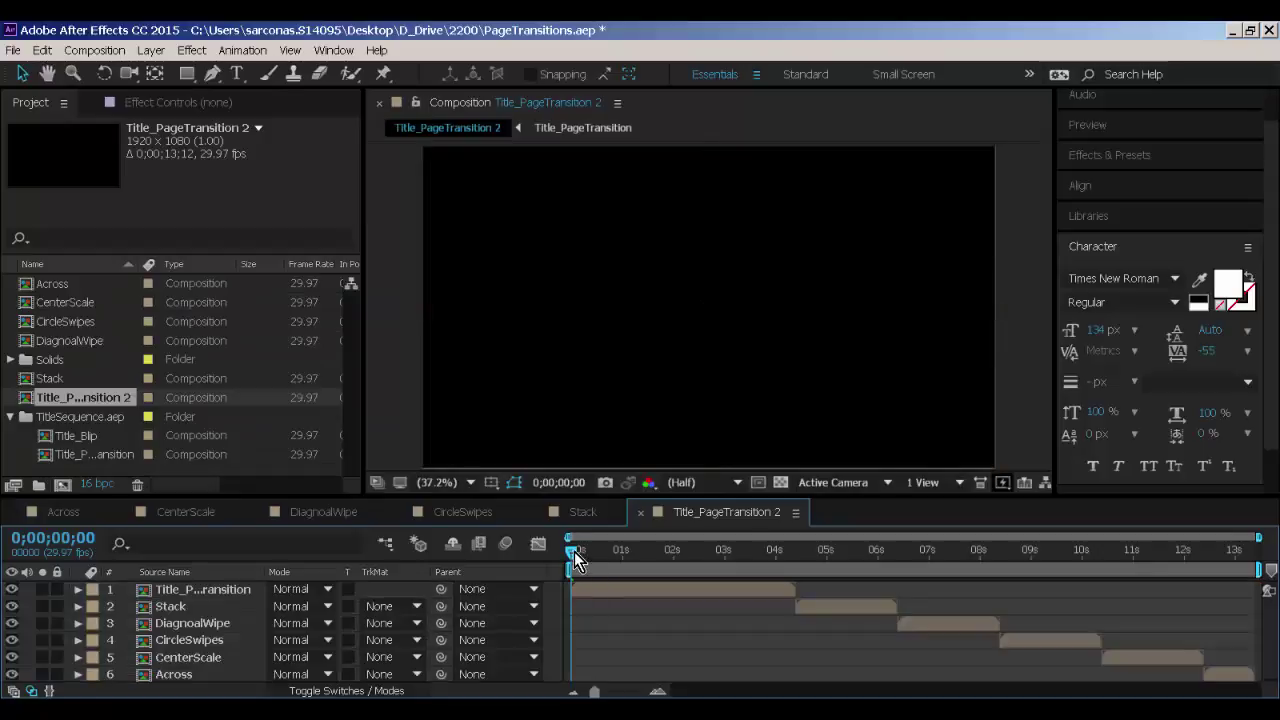
click(574, 551)
mouse_move(601, 552)
mouse_down()
mouse_move(1272, 568)
mouse_move(835, 550)
mouse_up()
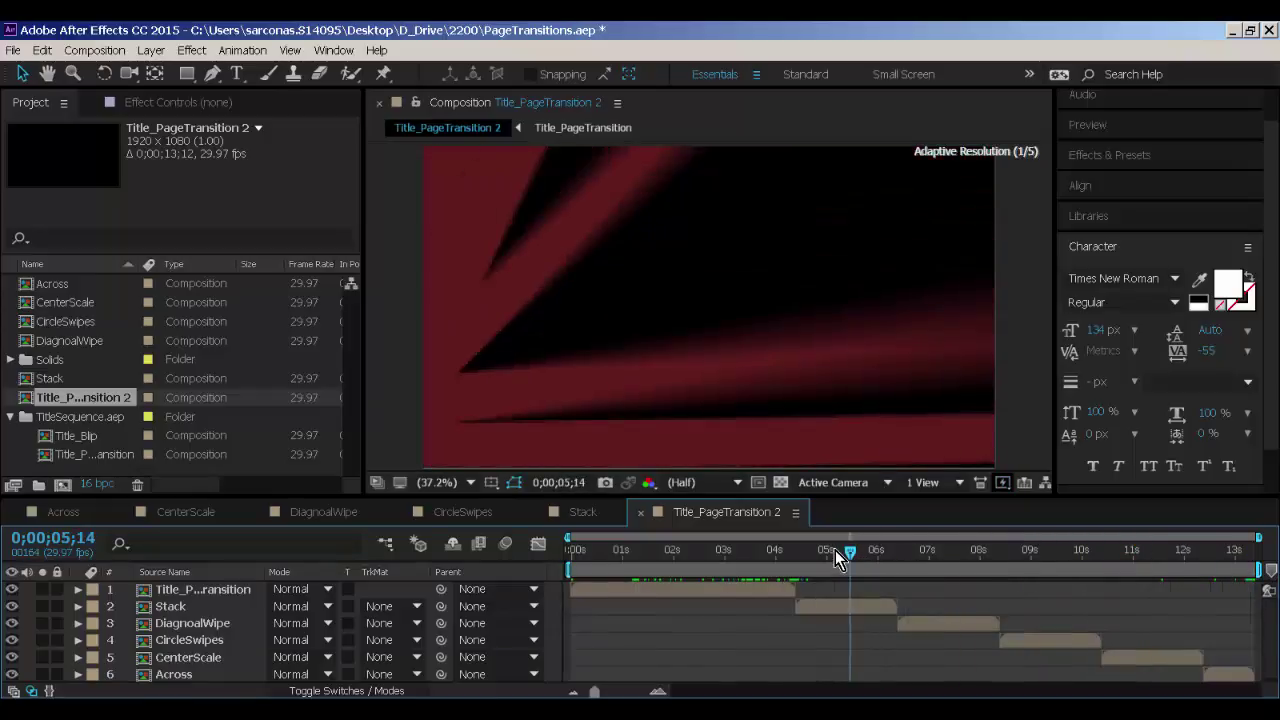
scroll(730, 395, down, 3)
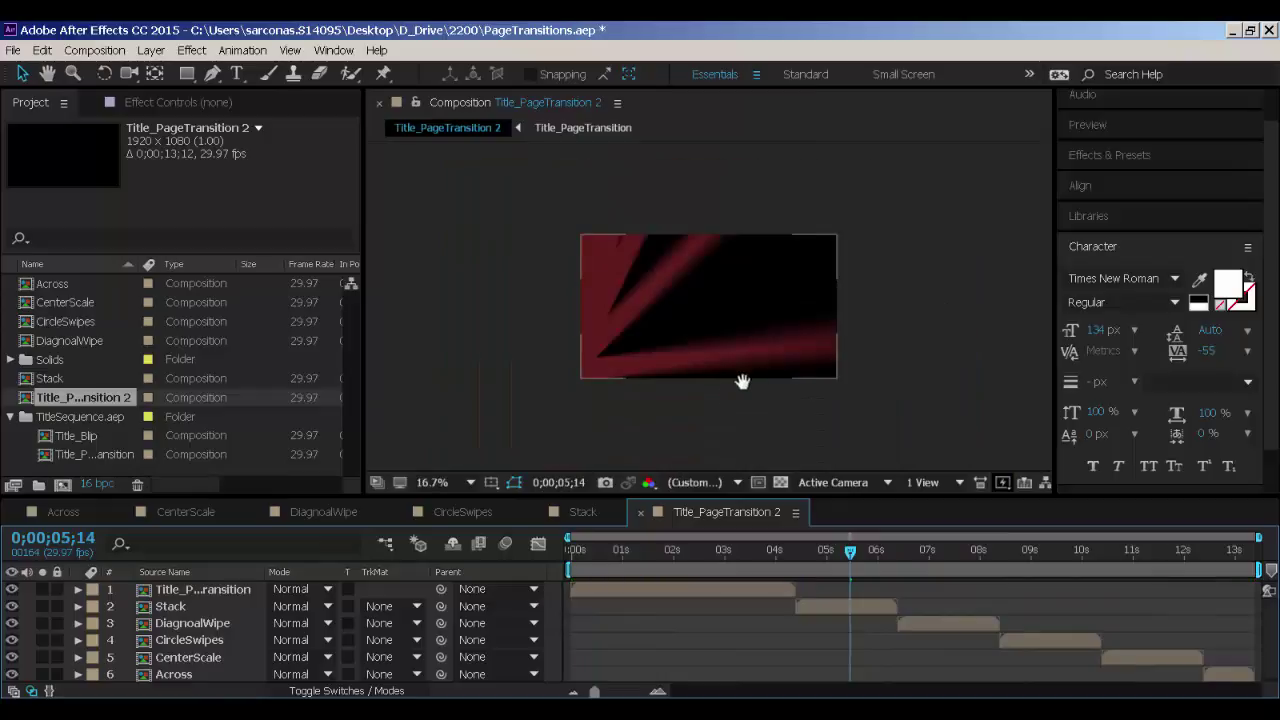
drag(742, 381, 716, 401)
drag(850, 550, 866, 600)
Enable time remapping on the five transition layers from Stack through Across.
click(188, 606)
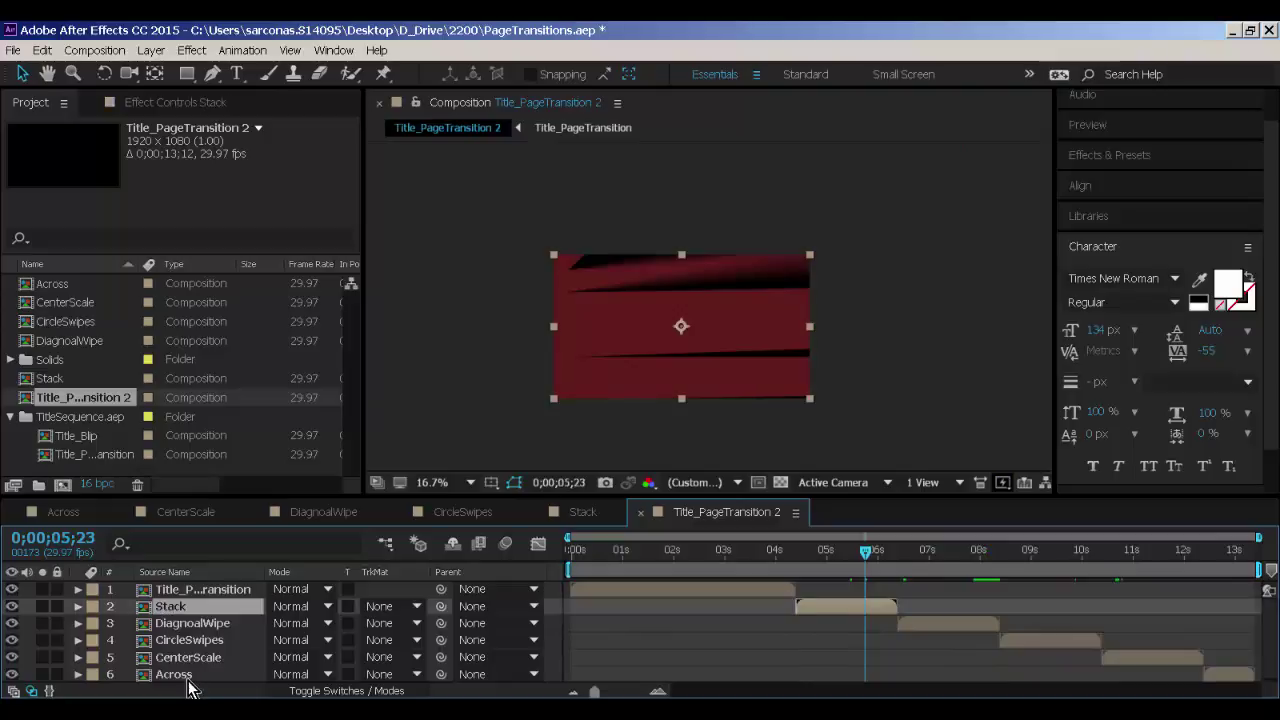
shift+click(190, 676)
right_click(190, 676)
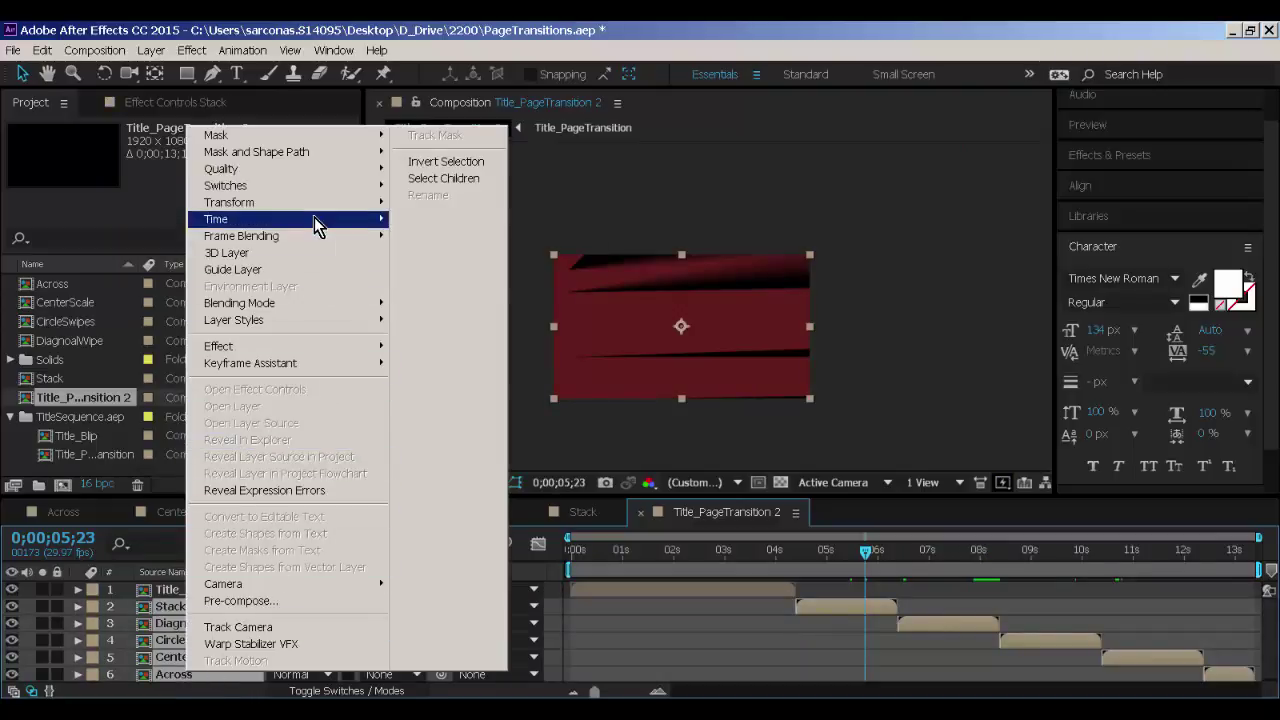
mouse_move(318, 219)
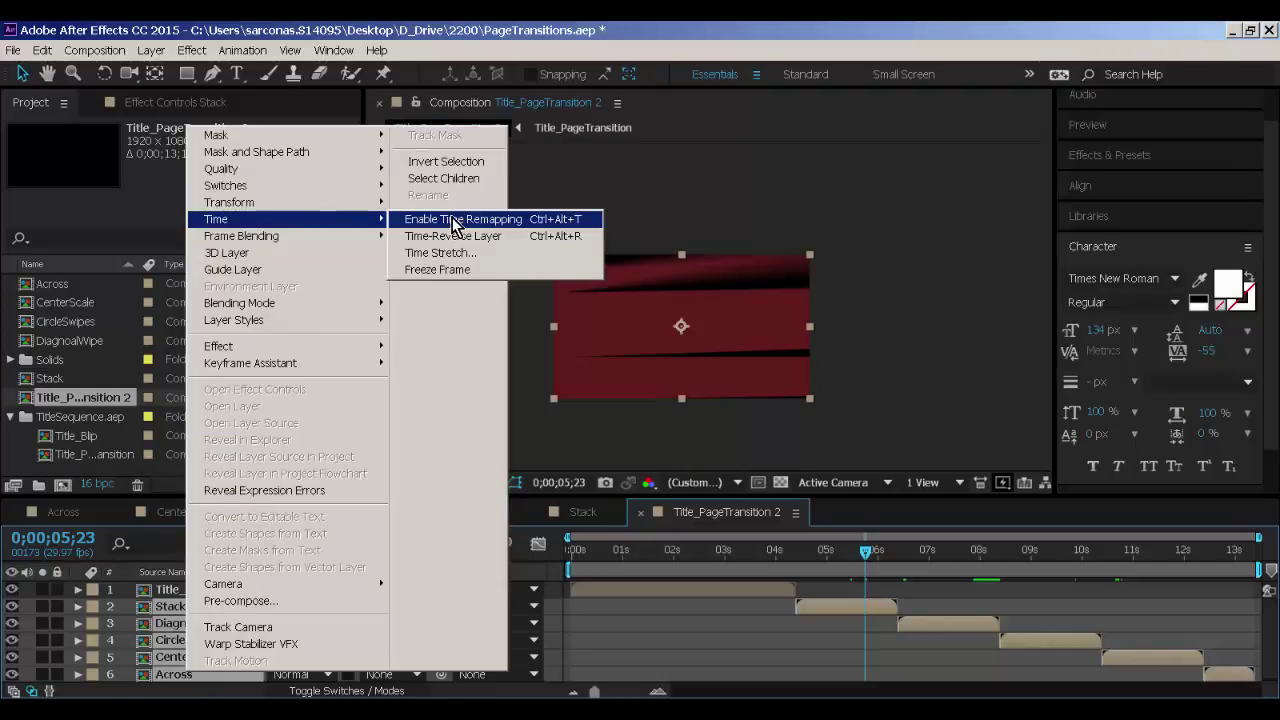
click(454, 219)
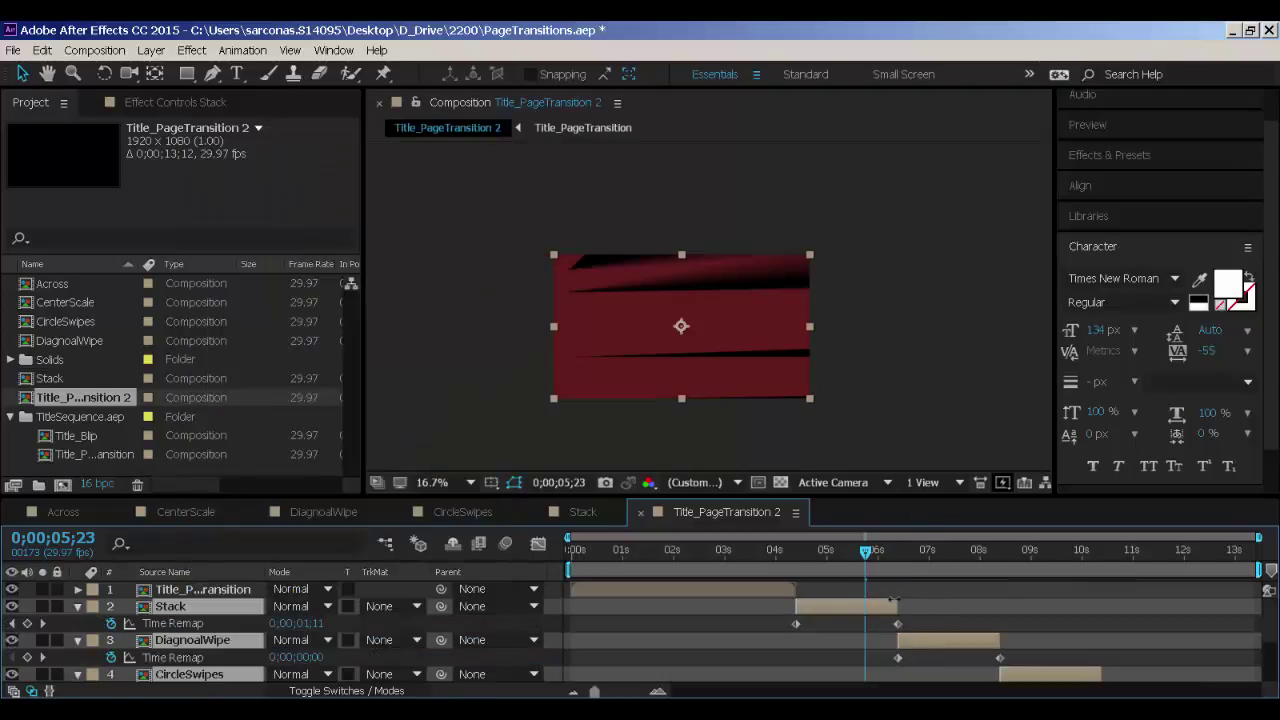
Extend the ends of the time-remapped layers by about 2.5 seconds and scrub across the Stack and DiagnoalWipe overlap.
drag(893, 603, 993, 606)
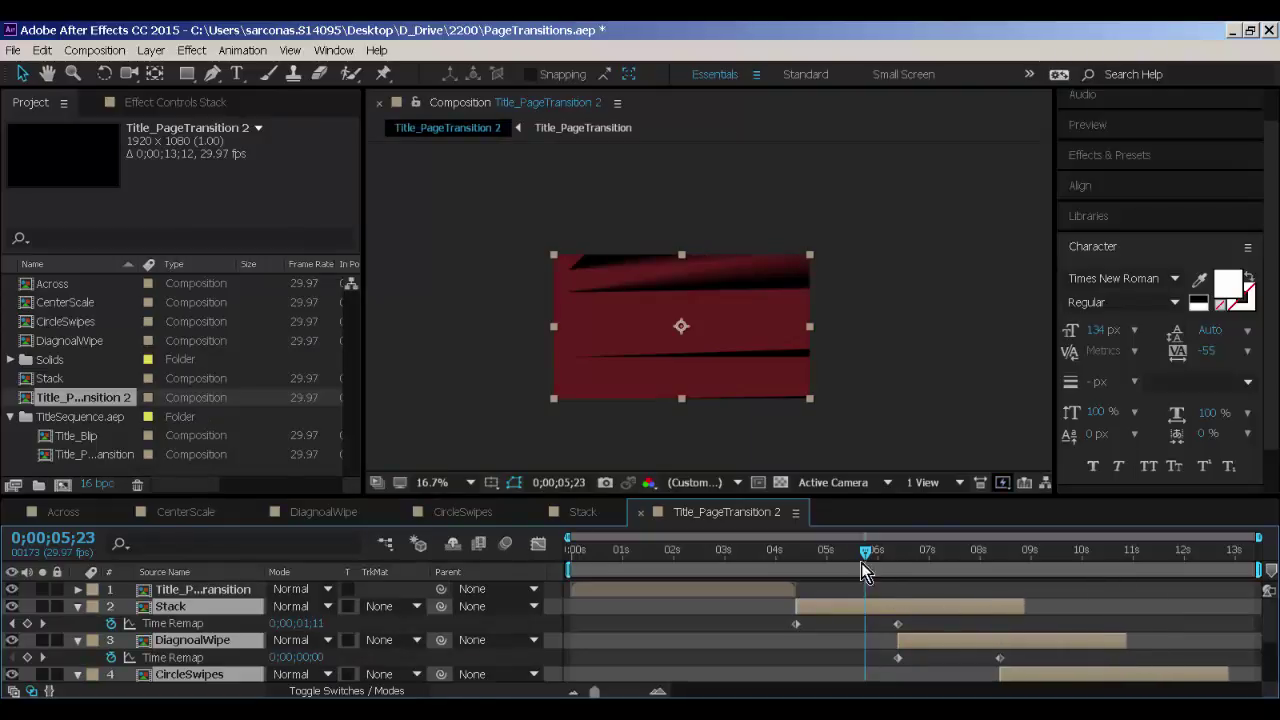
mouse_move(876, 562)
mouse_down()
mouse_move(932, 572)
mouse_move(804, 558)
mouse_move(900, 566)
mouse_up()
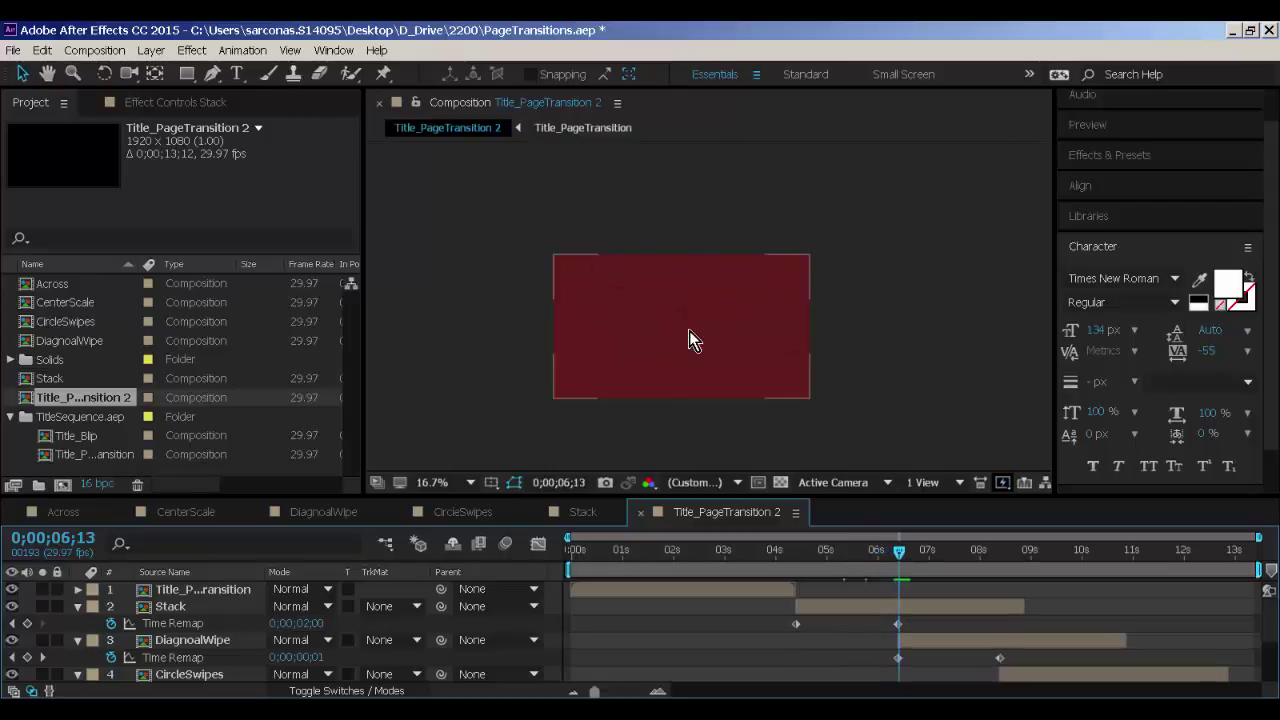
drag(912, 556, 952, 569)
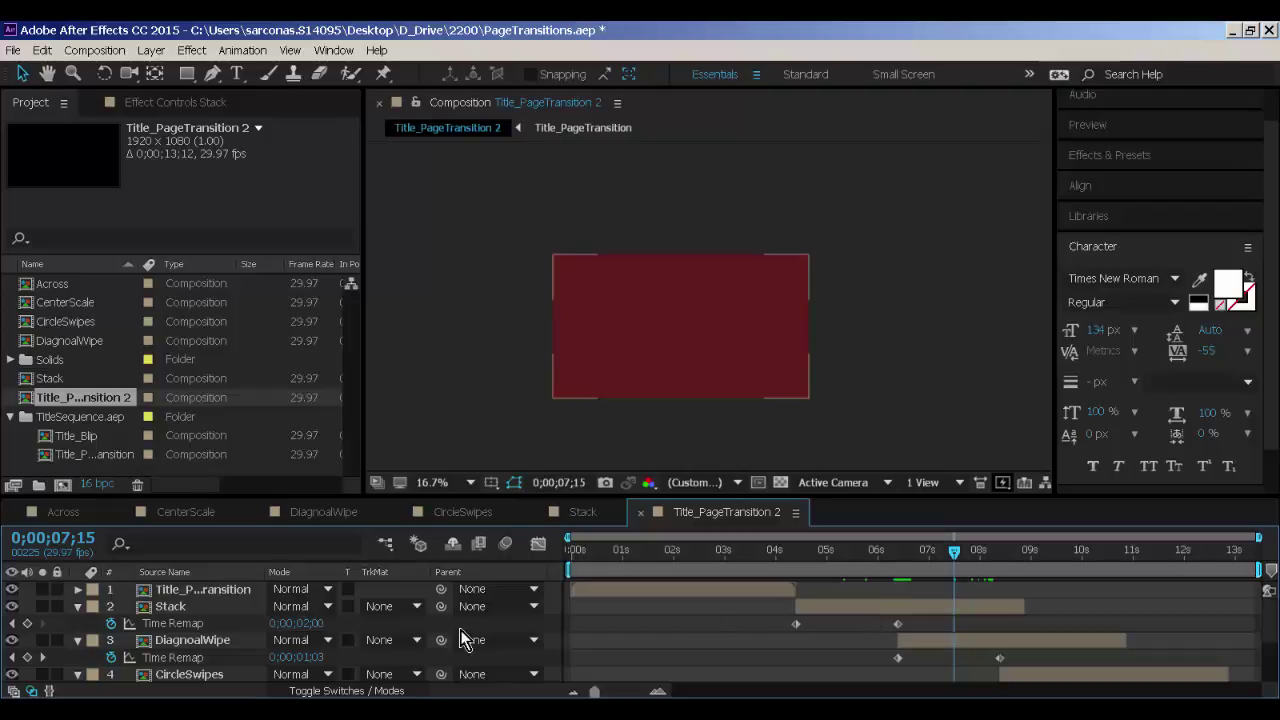
Collapse all layer properties and reverse the transition layers' stacking order so Across sits just below the title and Stack lowest, scrubbing to check.
key(ctrl+a)
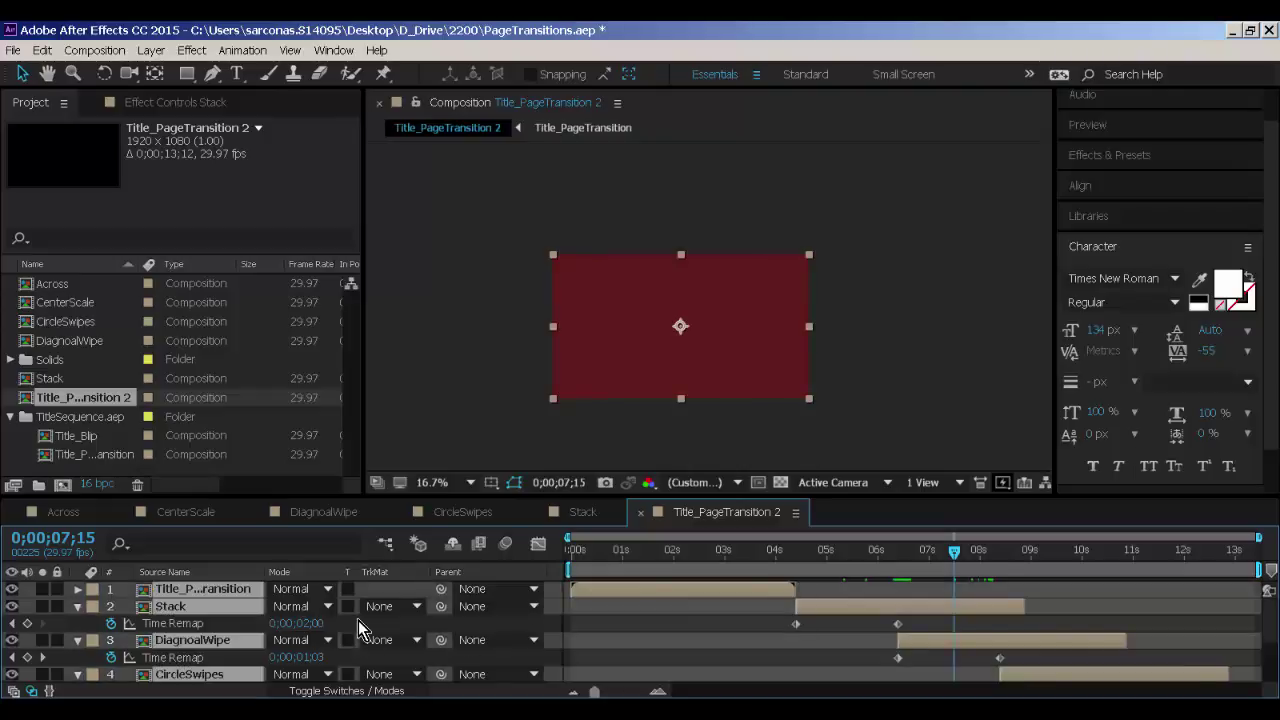
key(u)
click(716, 626)
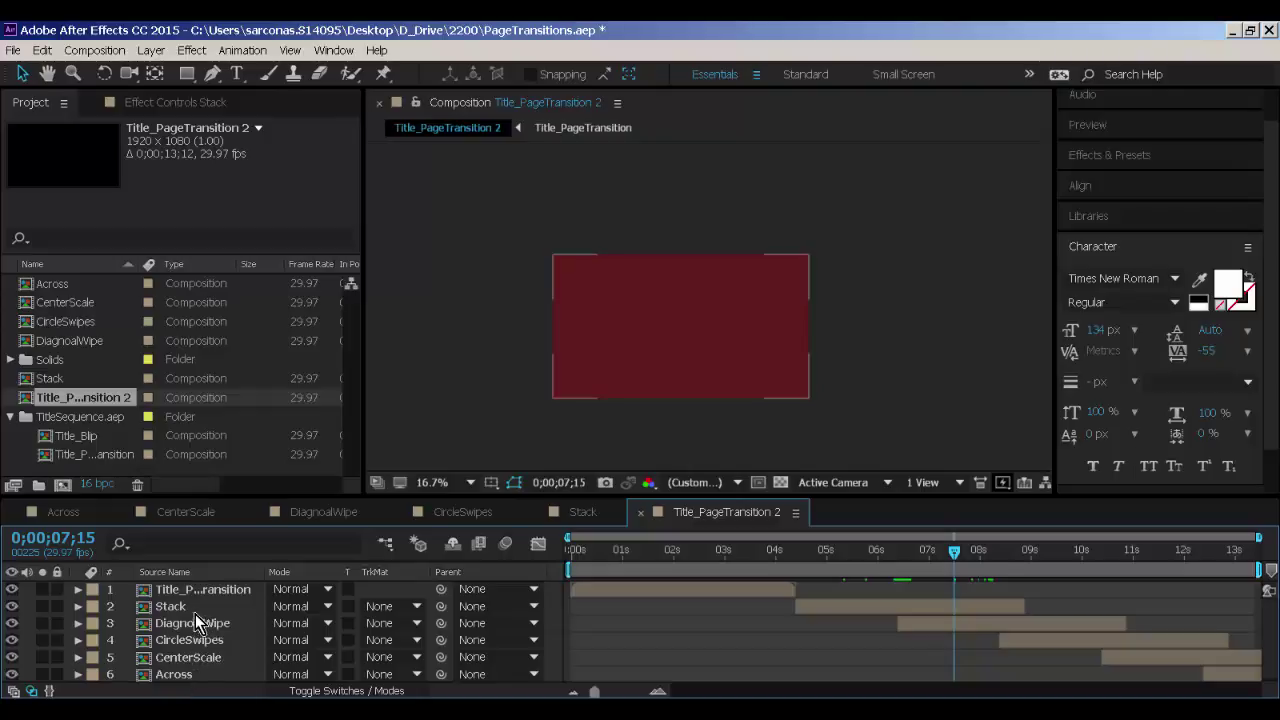
drag(195, 614, 195, 598)
drag(195, 657, 196, 599)
drag(175, 674, 190, 599)
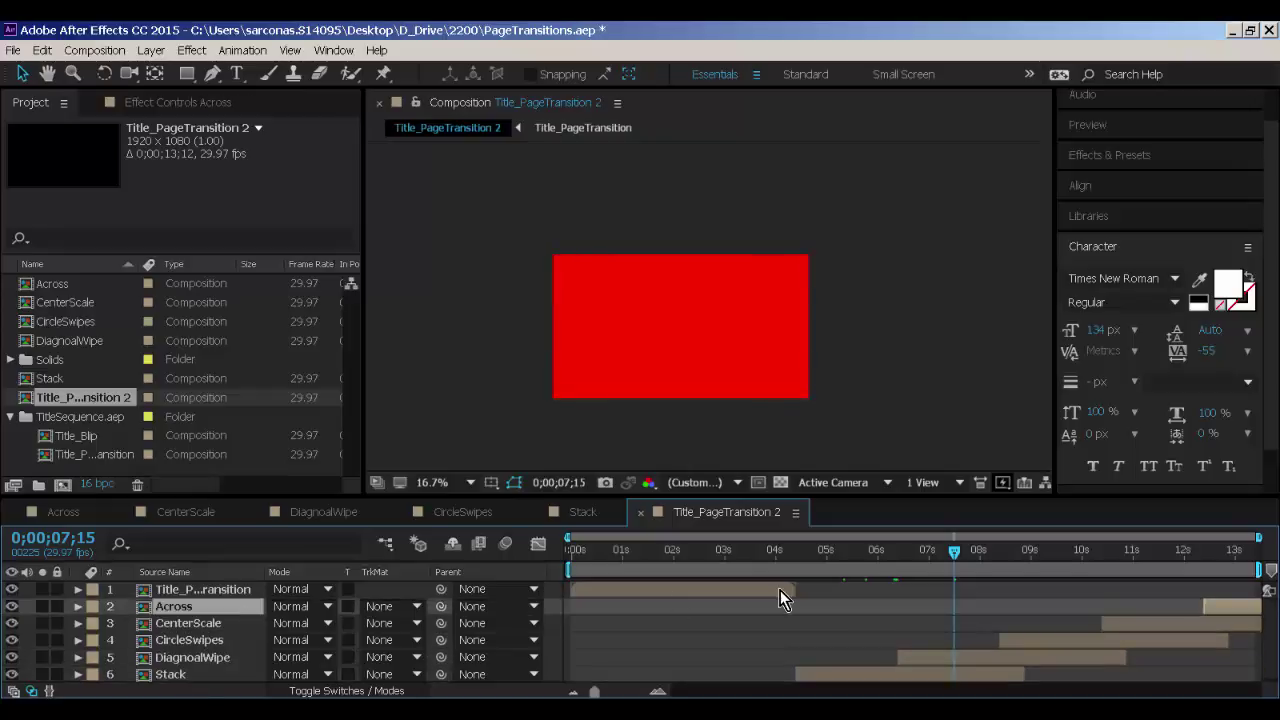
drag(800, 555, 1250, 606)
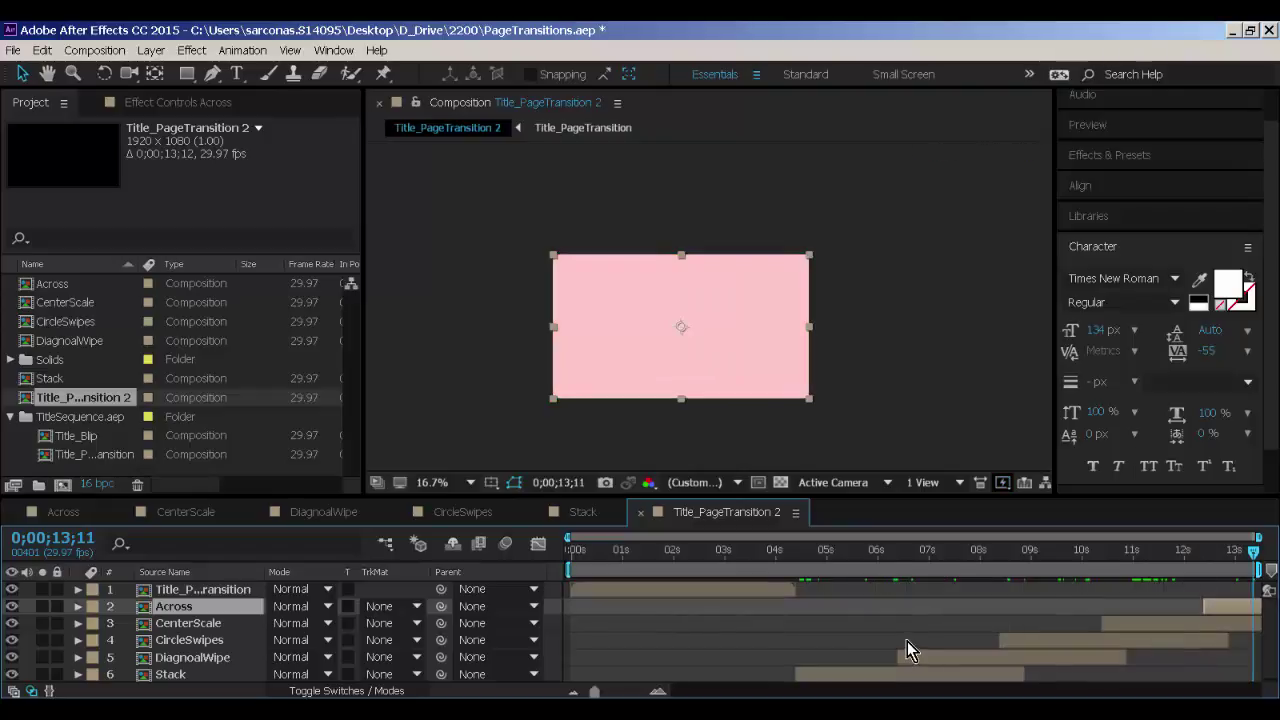
Extend the ends of all five transition layers by about 1.5 seconds more and preview the sequence from where the title ends.
shift+click(448, 675)
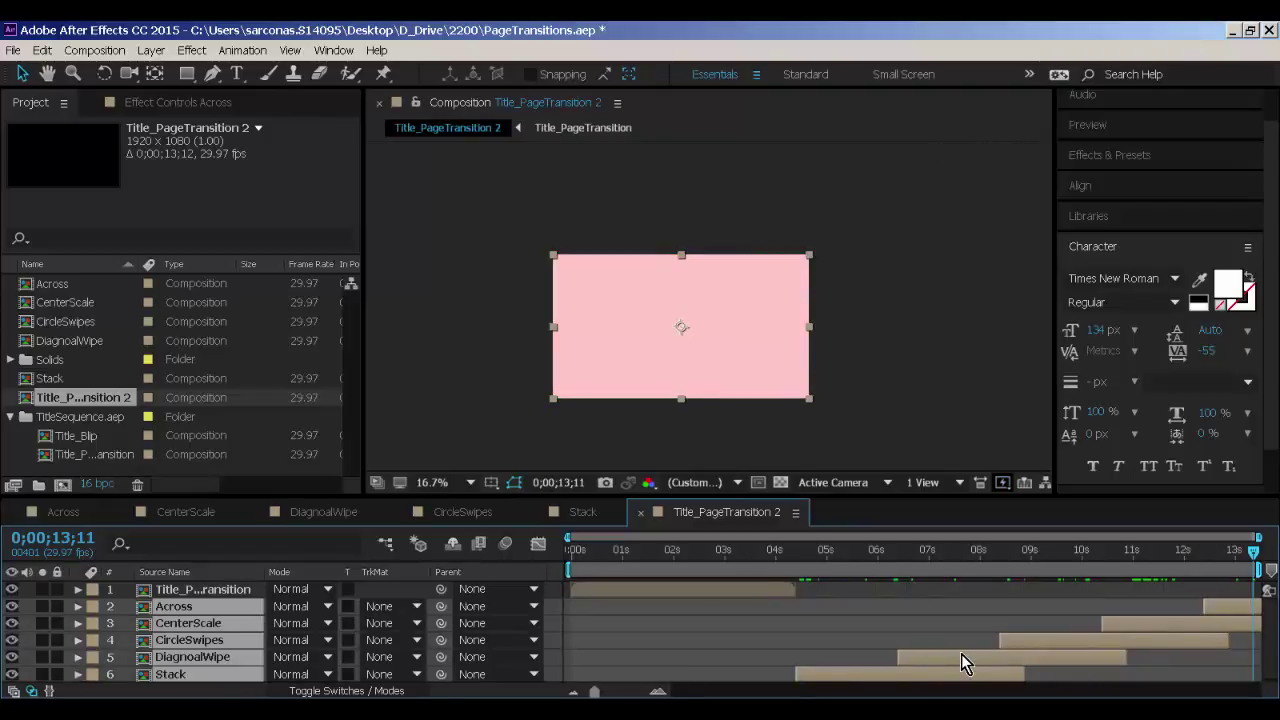
drag(1020, 673, 1104, 673)
click(795, 550)
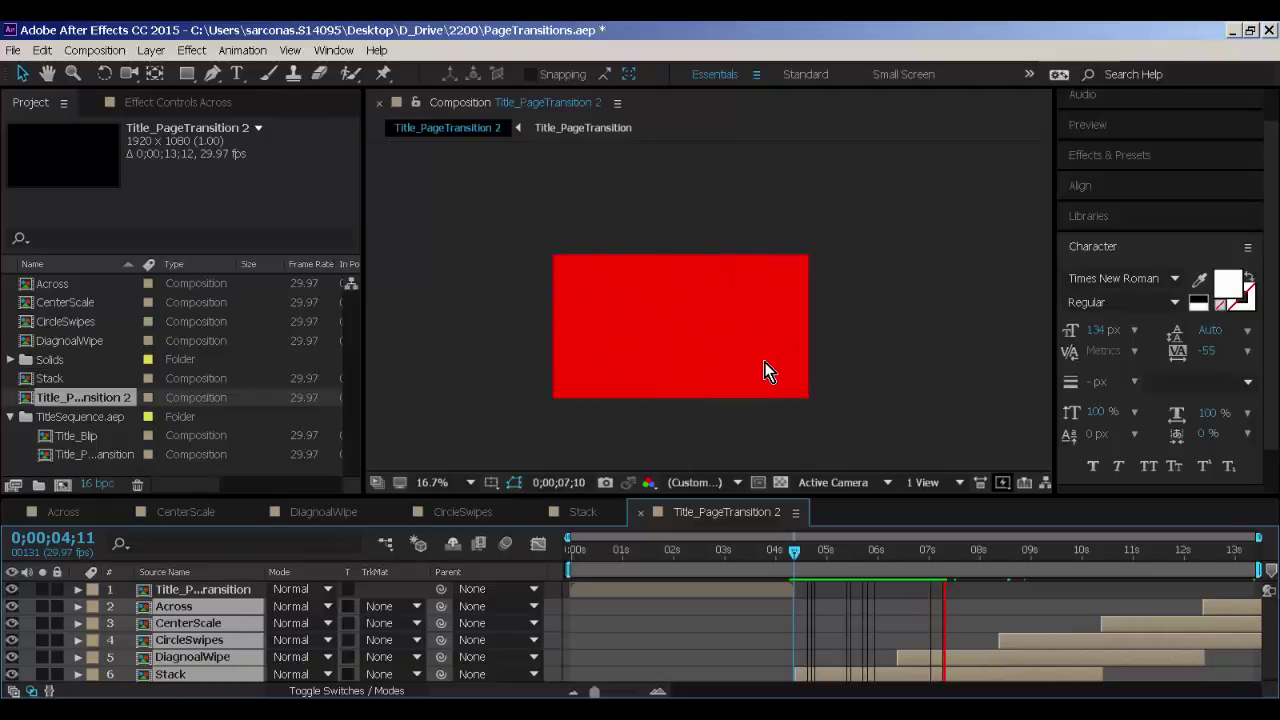
click(900, 588)
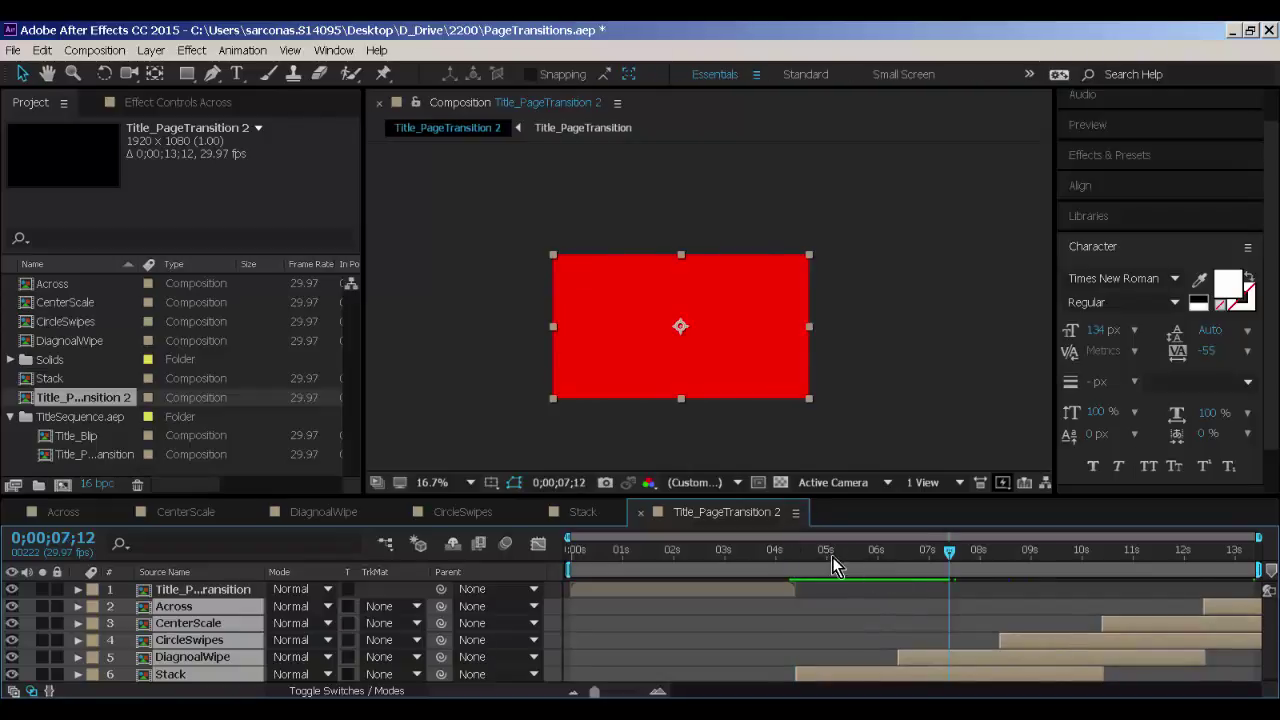
drag(832, 557, 856, 571)
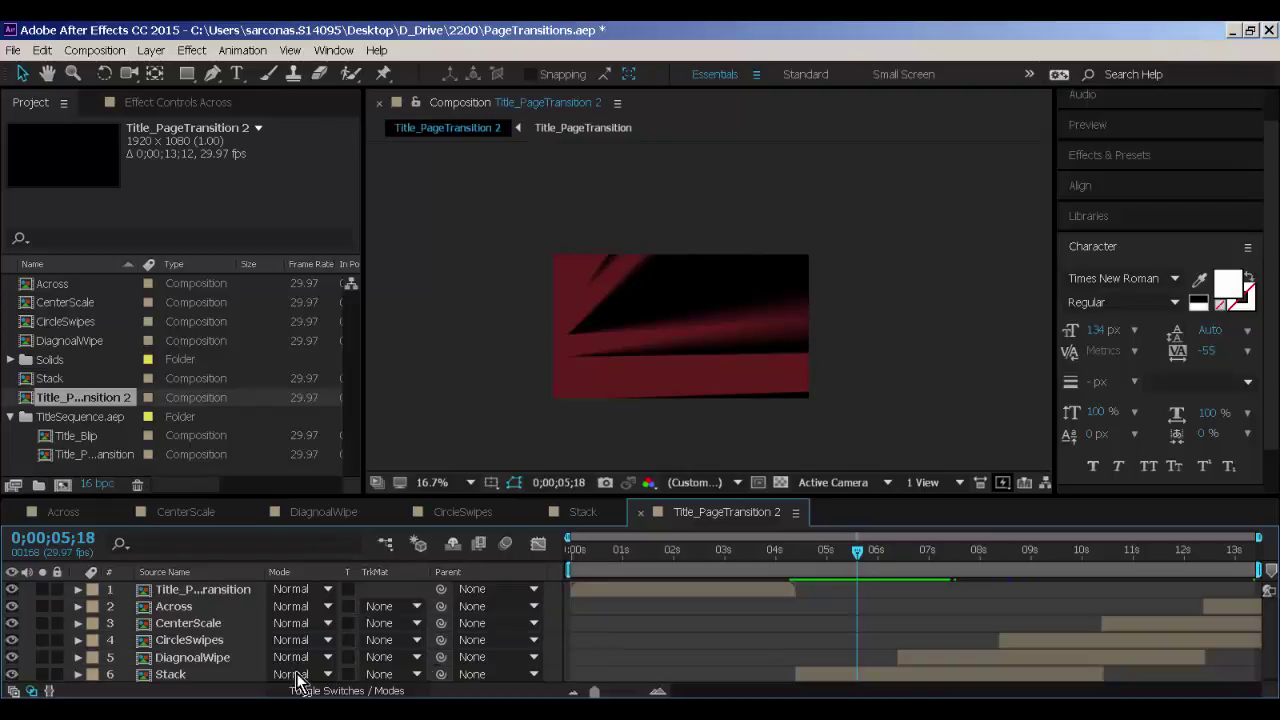
Apply Hue/Saturation to the Stack layer with Master Hue +50°, Master Saturation 49 and Master Lightness 24.
click(214, 674)
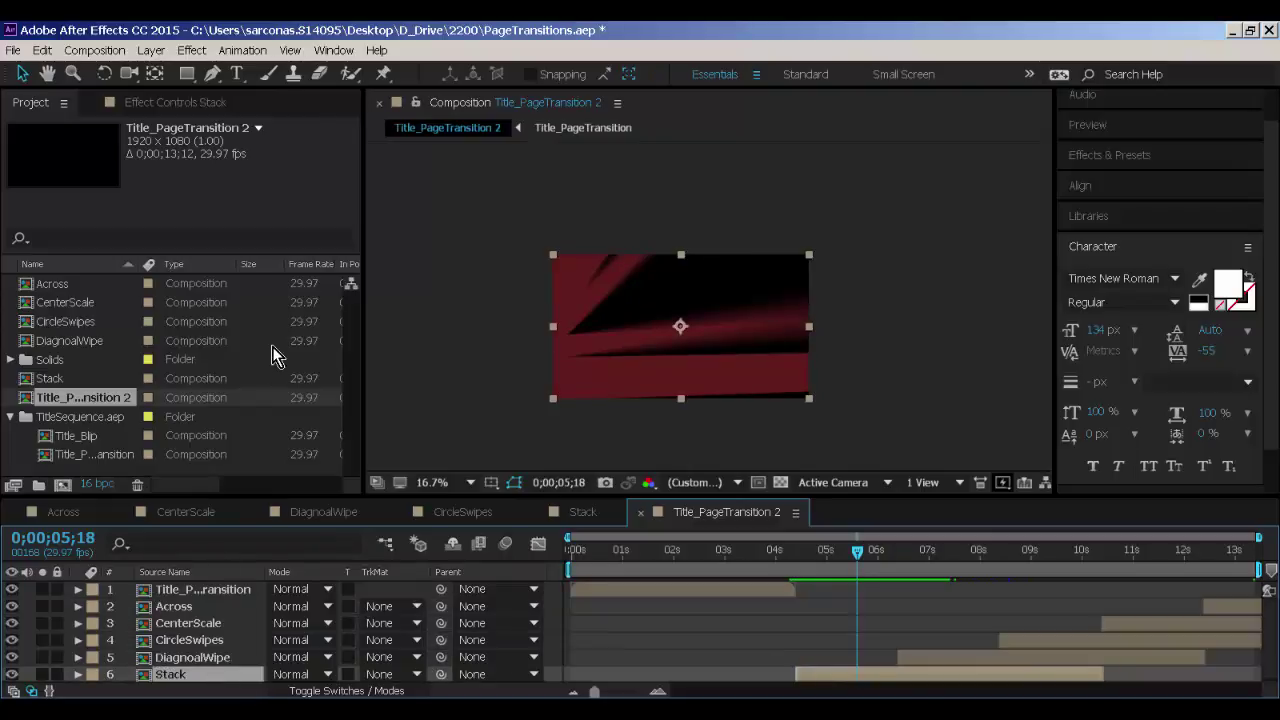
click(190, 50)
mouse_move(345, 215)
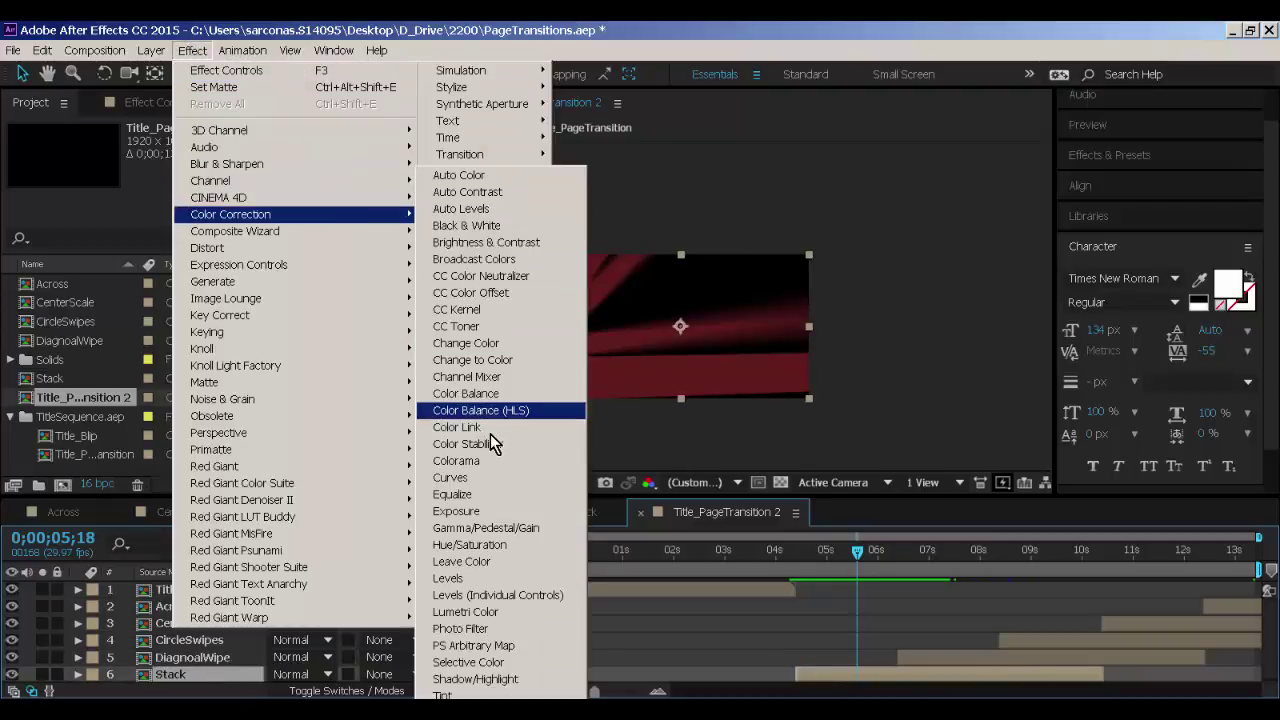
click(517, 546)
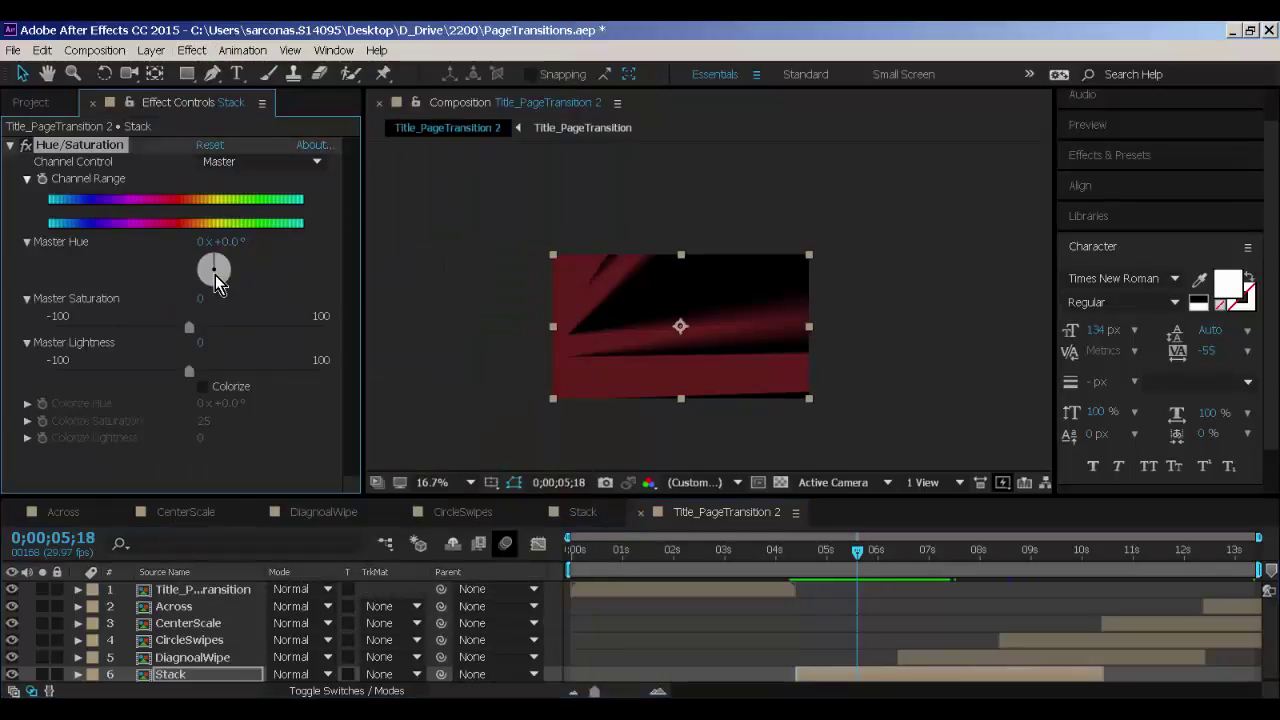
drag(212, 248, 234, 268)
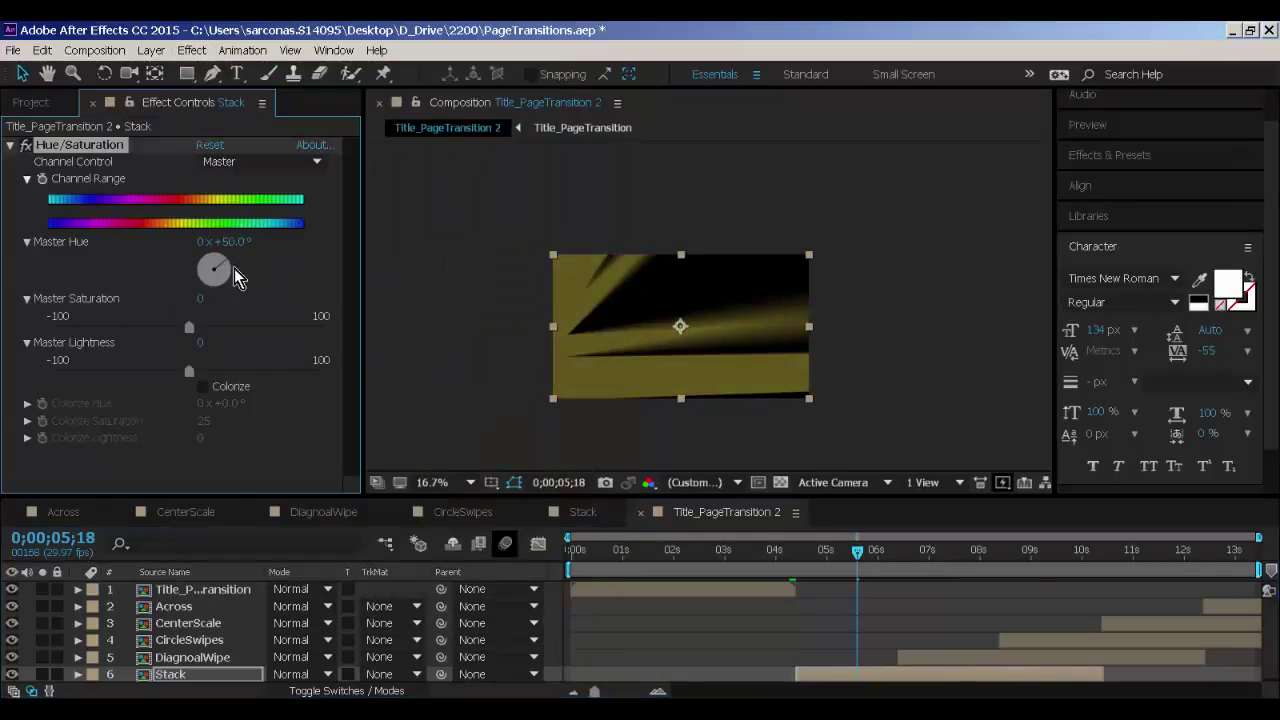
drag(190, 327, 254, 328)
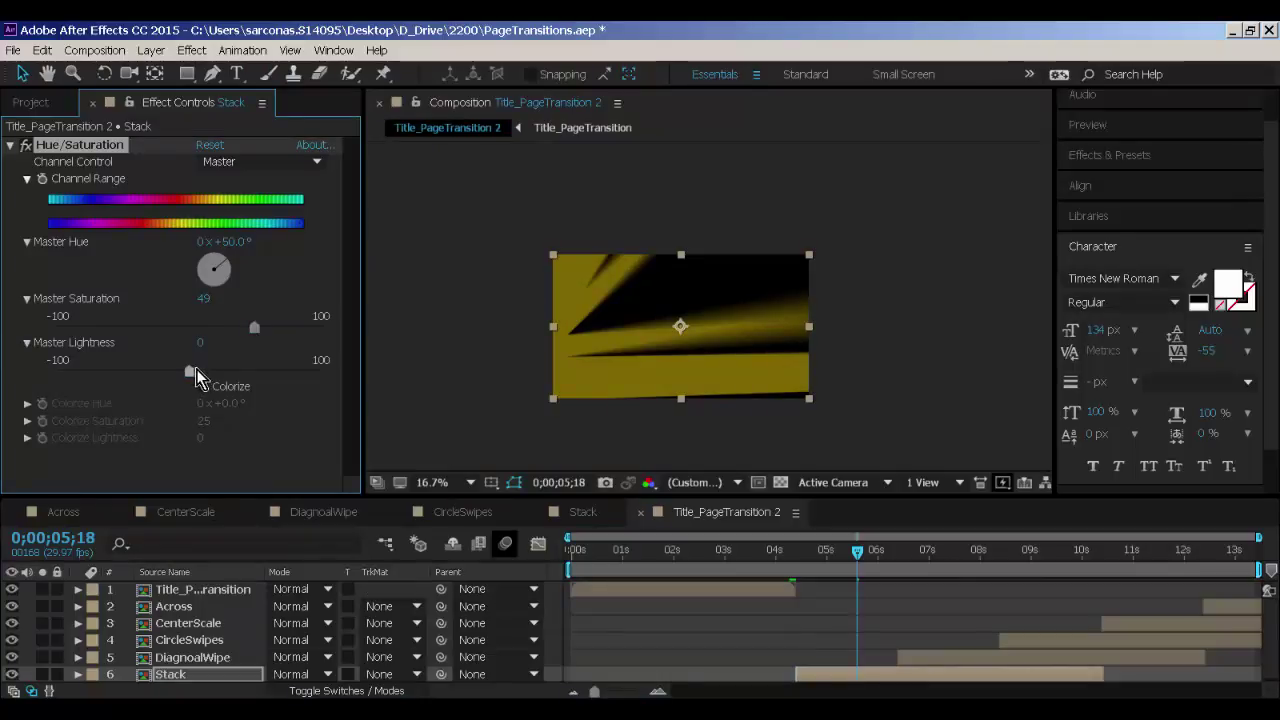
drag(189, 372, 231, 375)
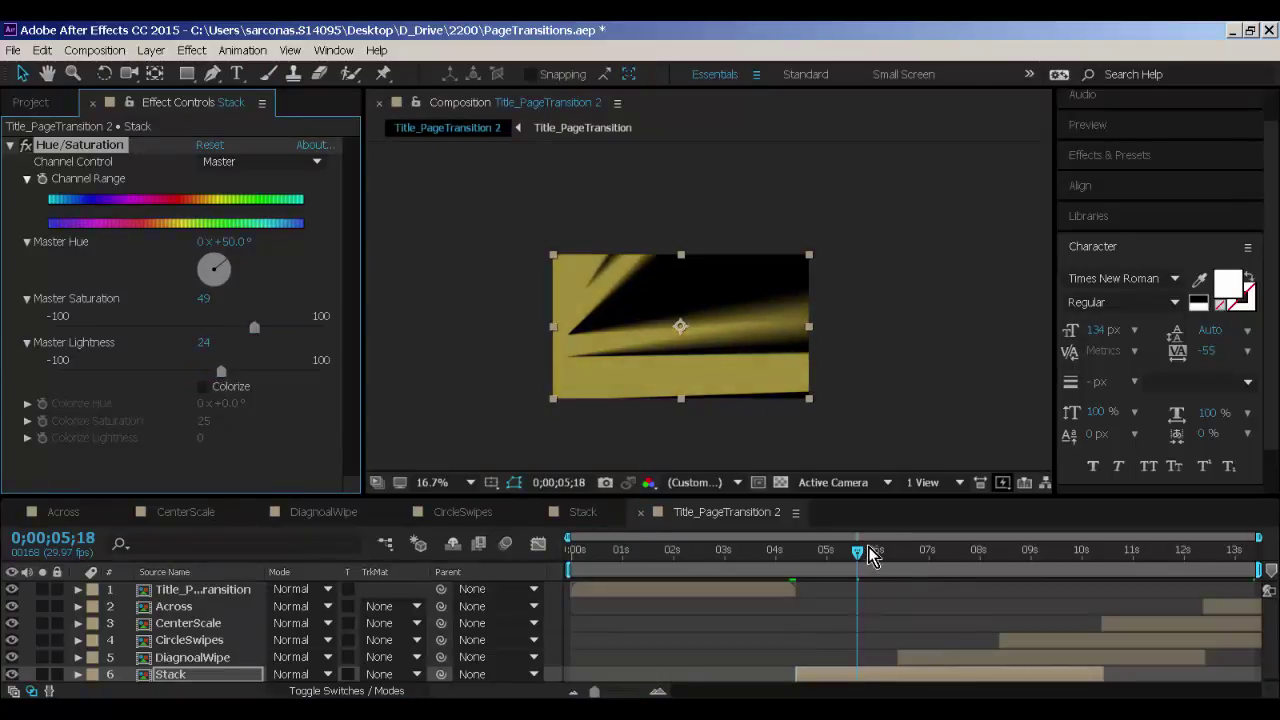
Copy Stack's Hue/Saturation effect onto CircleSwipes and set its hue to -137°, saturation to 20 and lightness to -8.
drag(868, 556, 1031, 579)
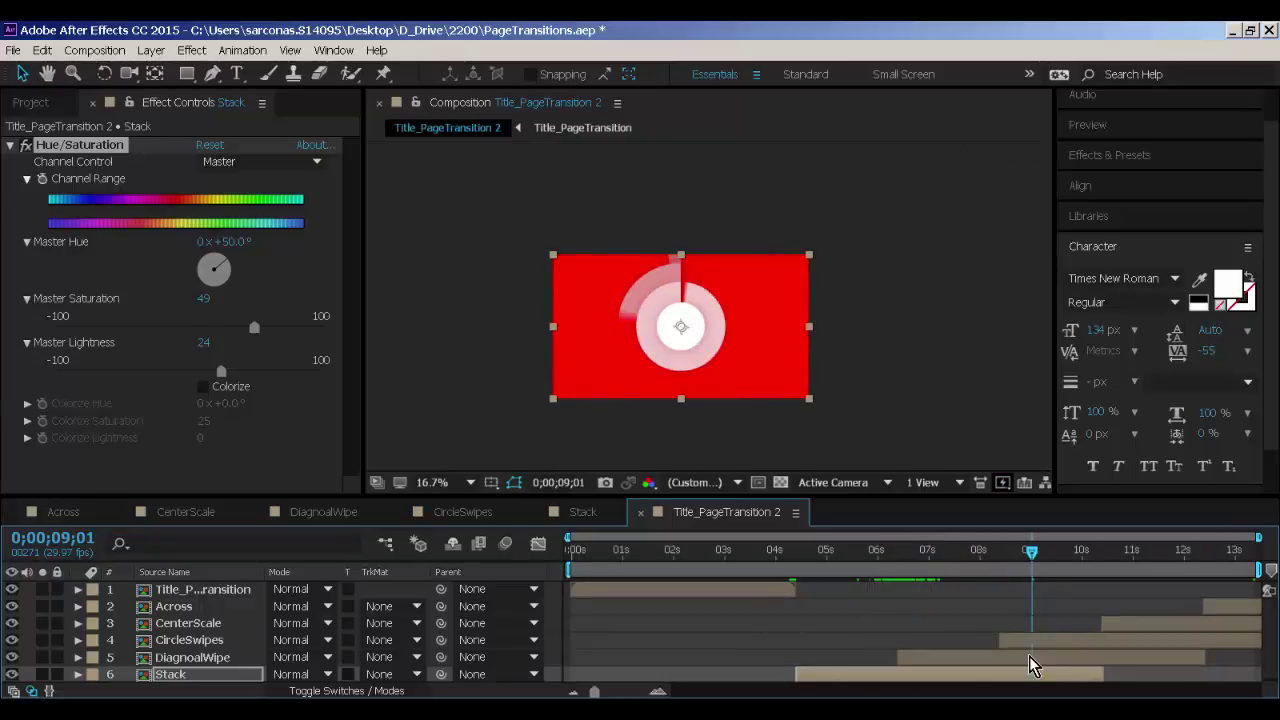
click(97, 147)
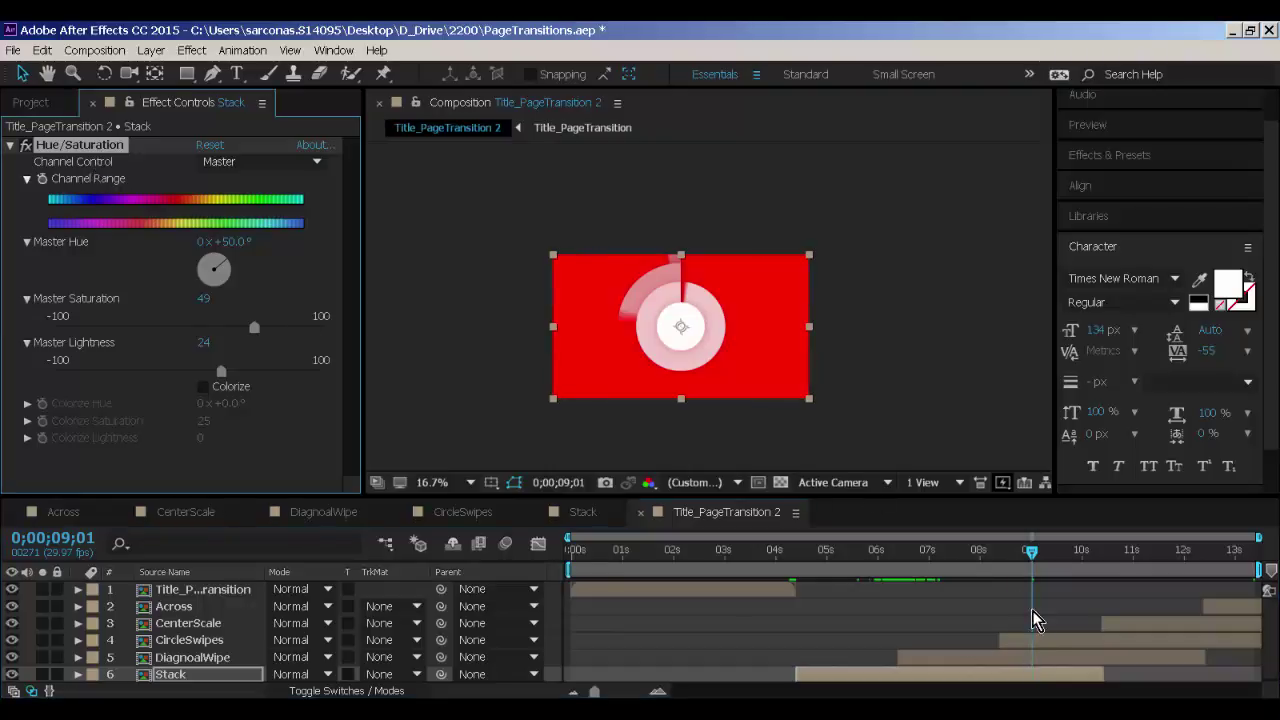
click(1042, 638)
key(ctrl+v)
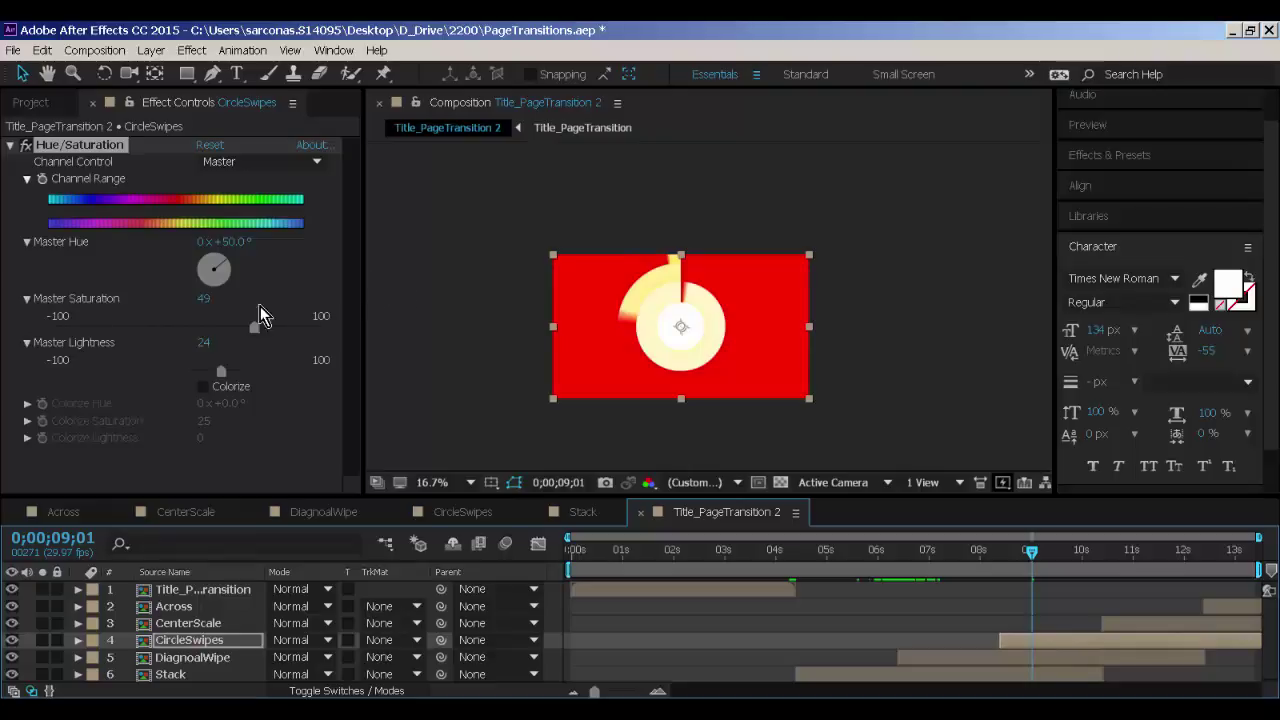
drag(222, 241, 178, 372)
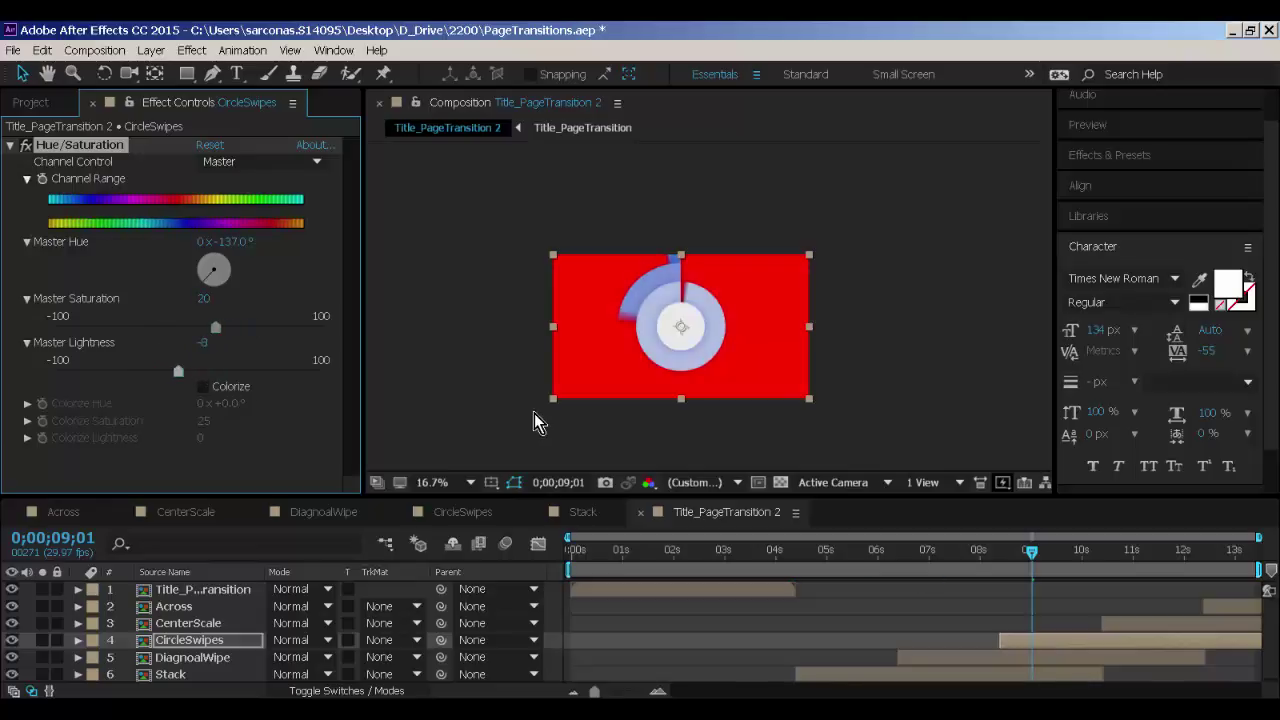
Preview up to the Across layer, paste the Hue/Saturation effect onto it and set hue +213°, saturation -39 and lightness -7.
key(space)
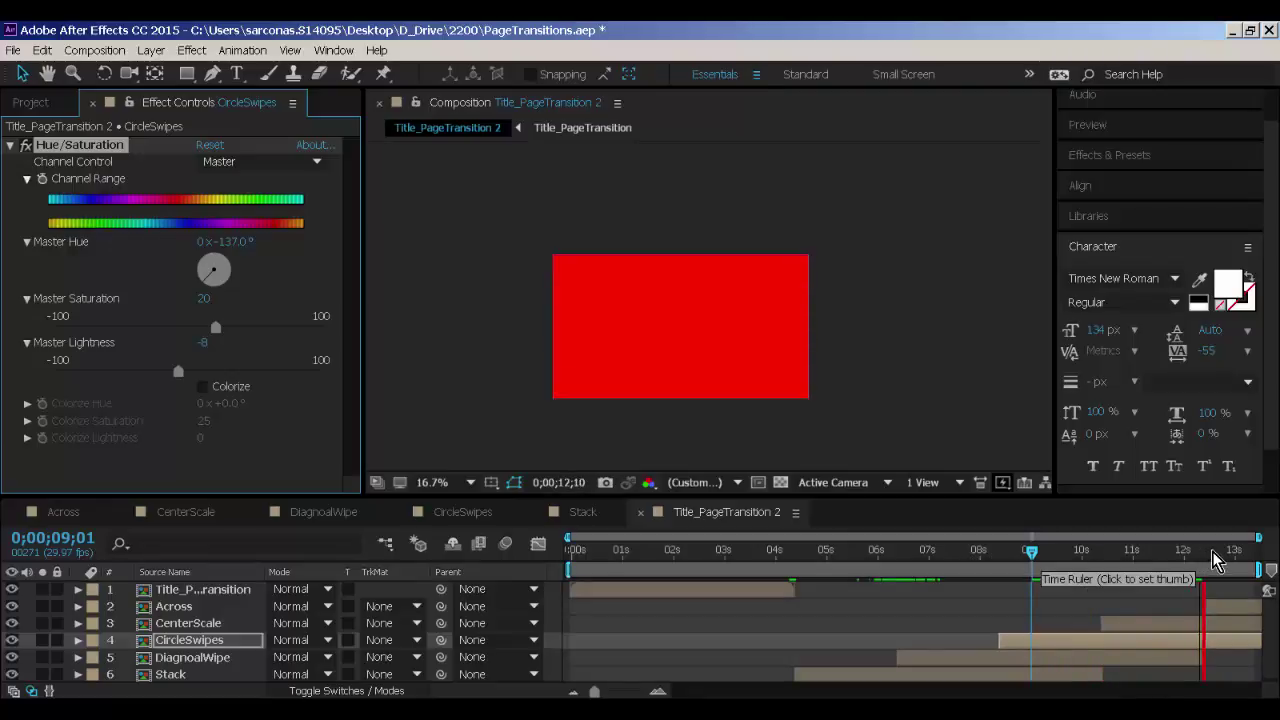
click(1218, 550)
click(1250, 607)
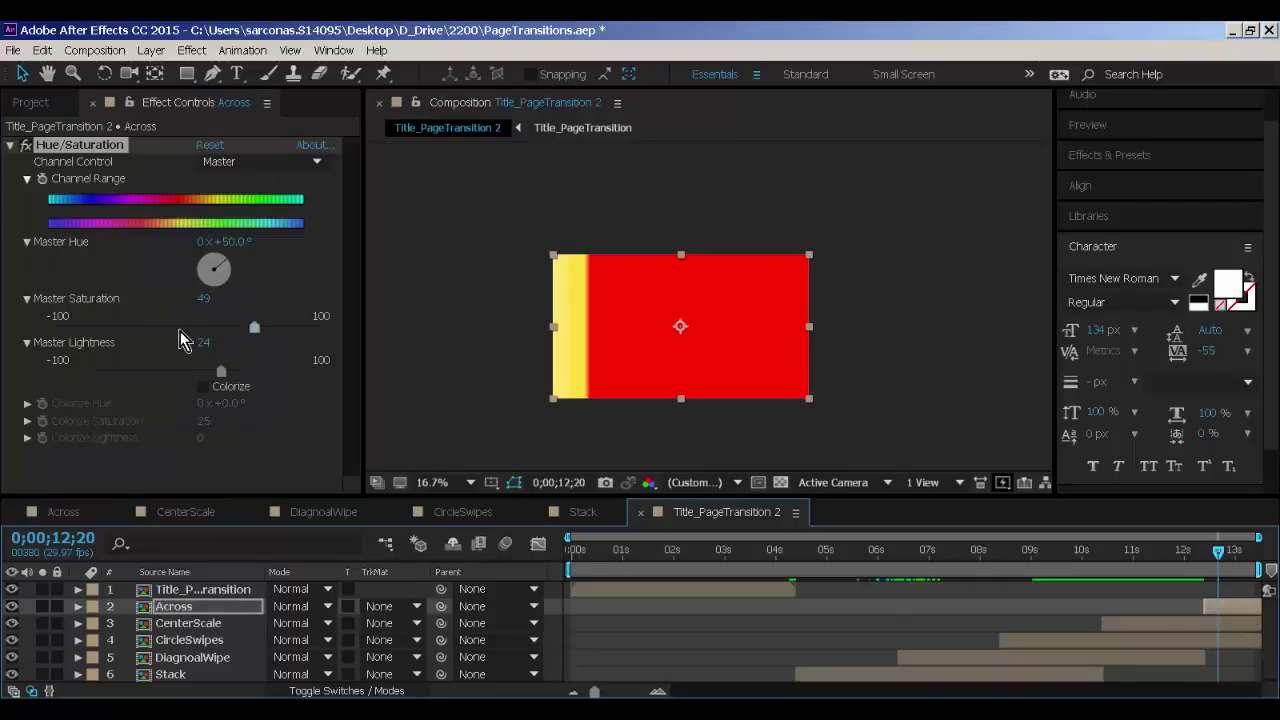
click(141, 328)
drag(207, 368, 180, 371)
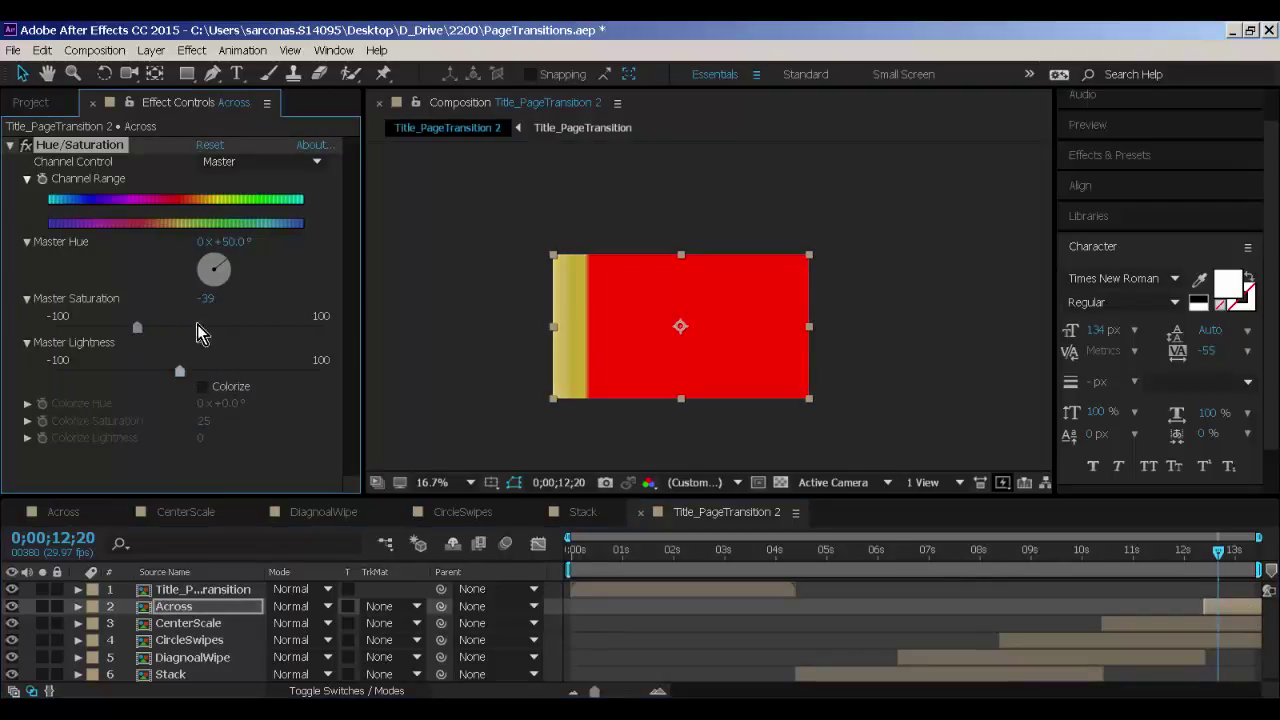
drag(210, 268, 537, 400)
Set the composition's preview resolution to Quarter, play the sequence from 0;00;05;14 and scrub through the DiagnoalWipe section.
click(850, 572)
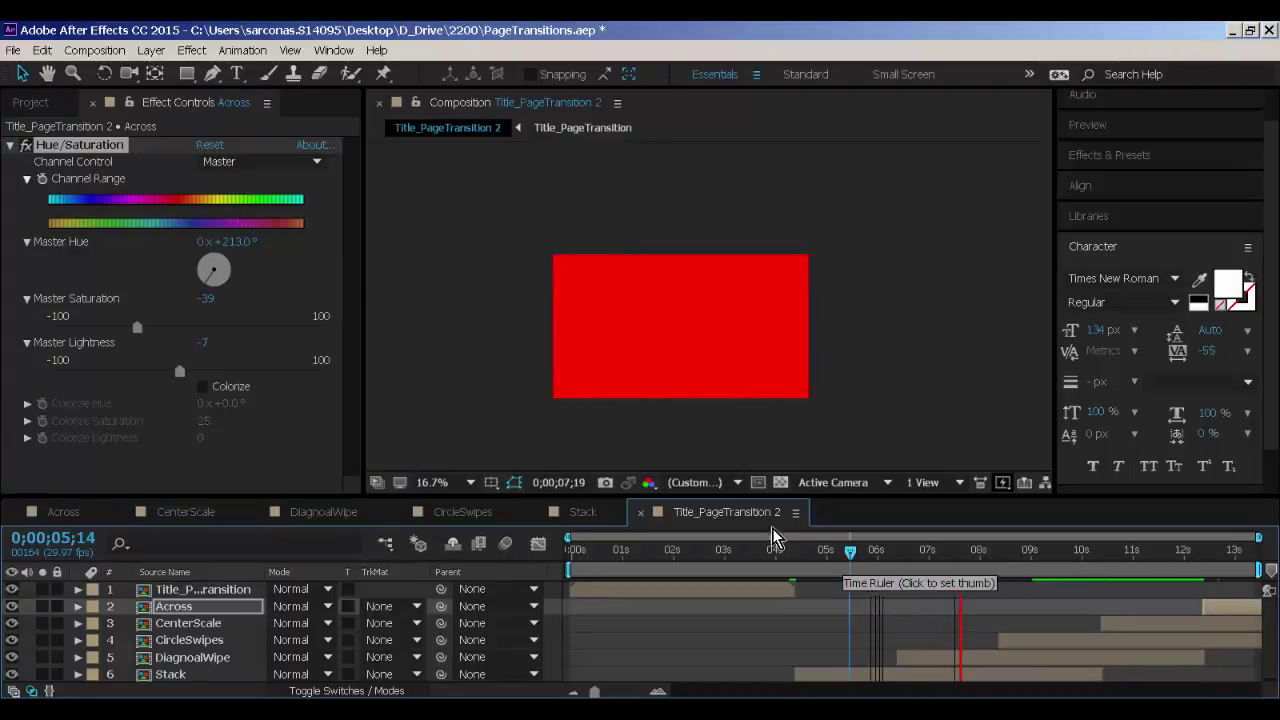
click(700, 482)
click(697, 579)
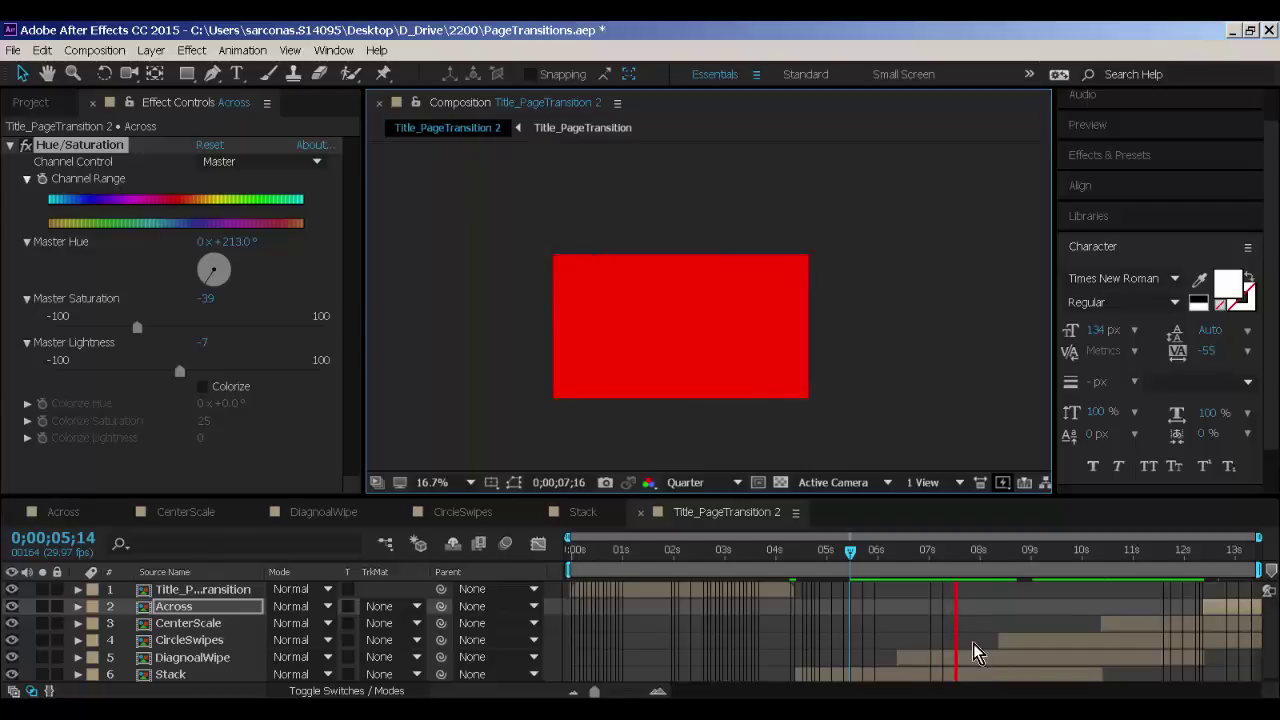
key(space)
drag(955, 560, 980, 572)
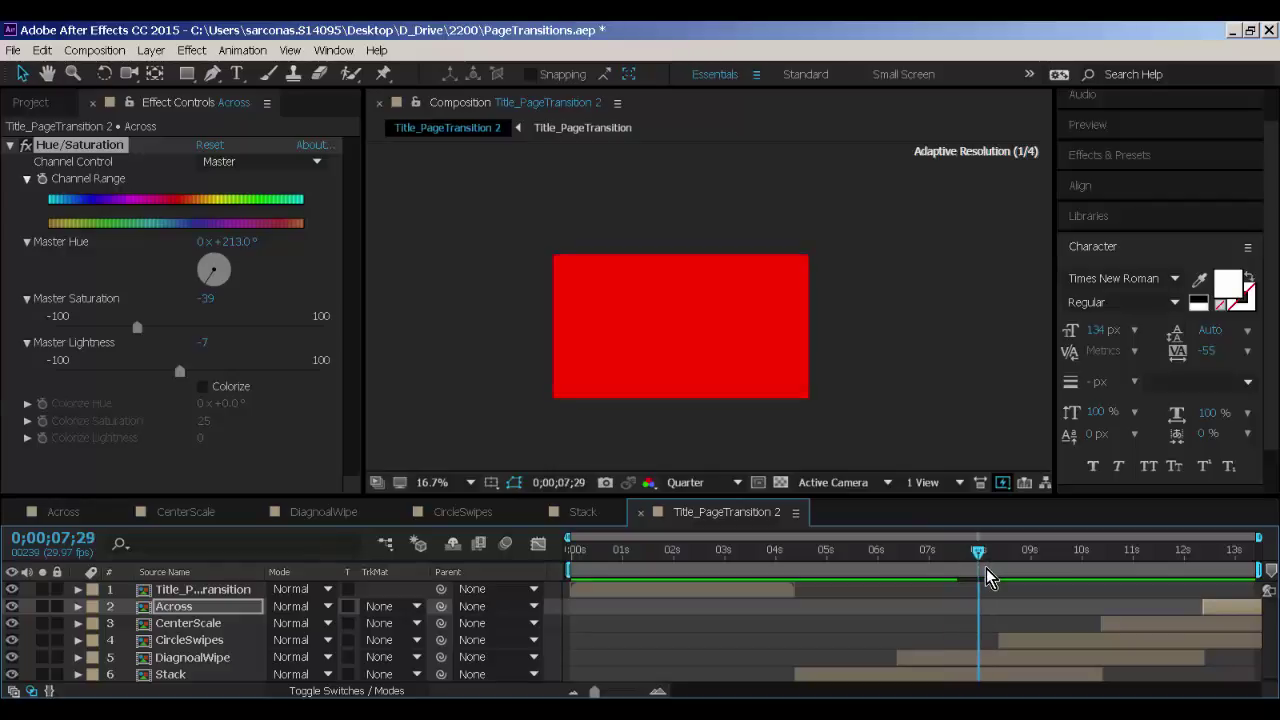
Open the DiagnoalWipe composition, end its work area at about one second and trim the composition to that work area.
double_click(228, 660)
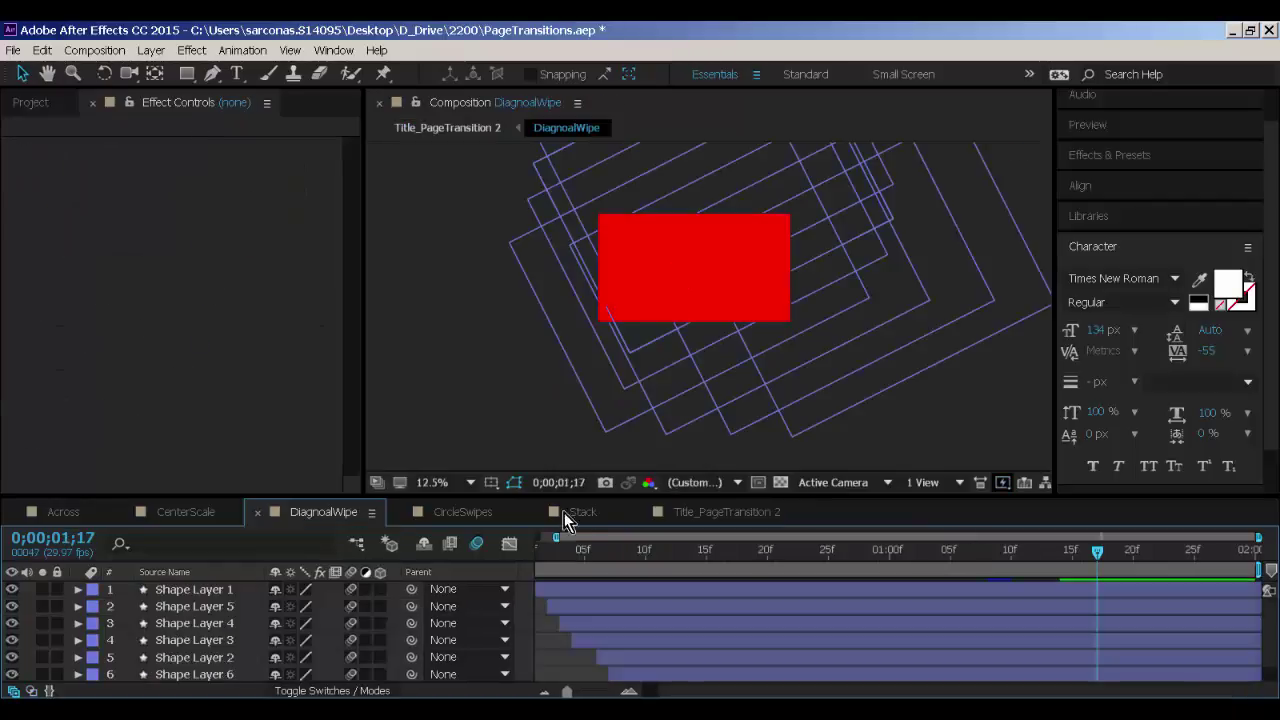
click(926, 551)
drag(970, 550, 877, 552)
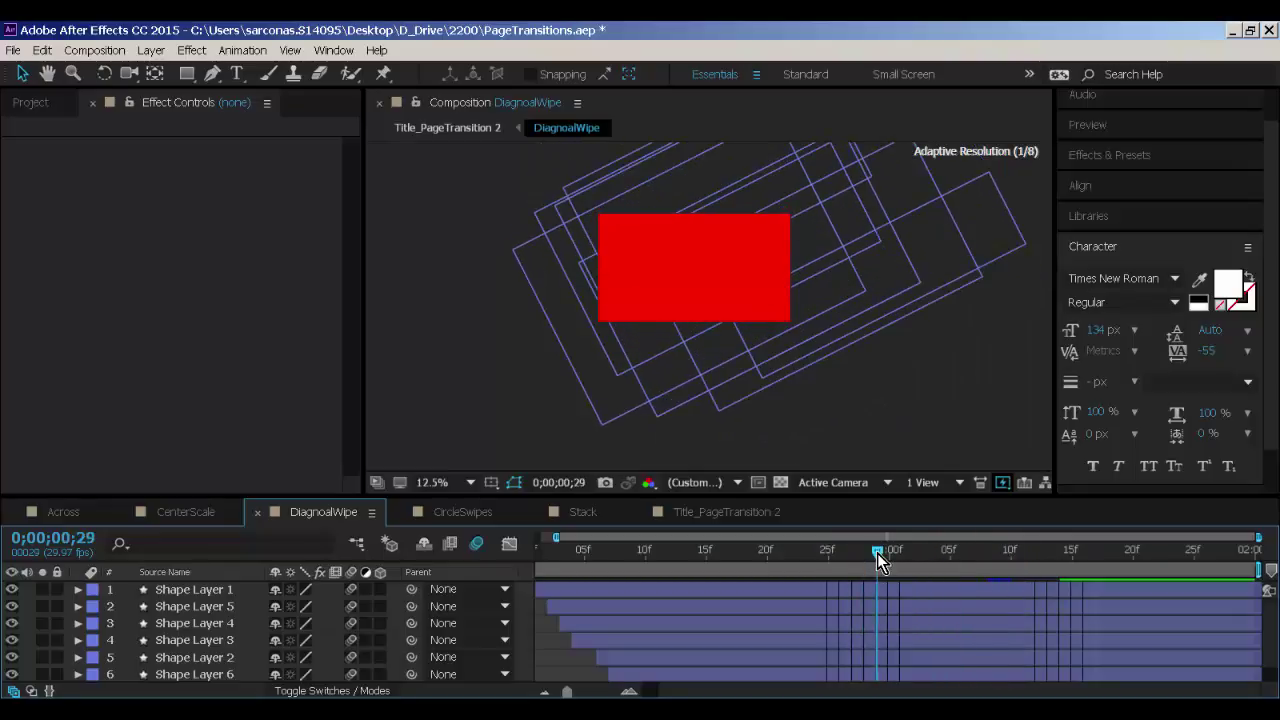
drag(1256, 572, 892, 571)
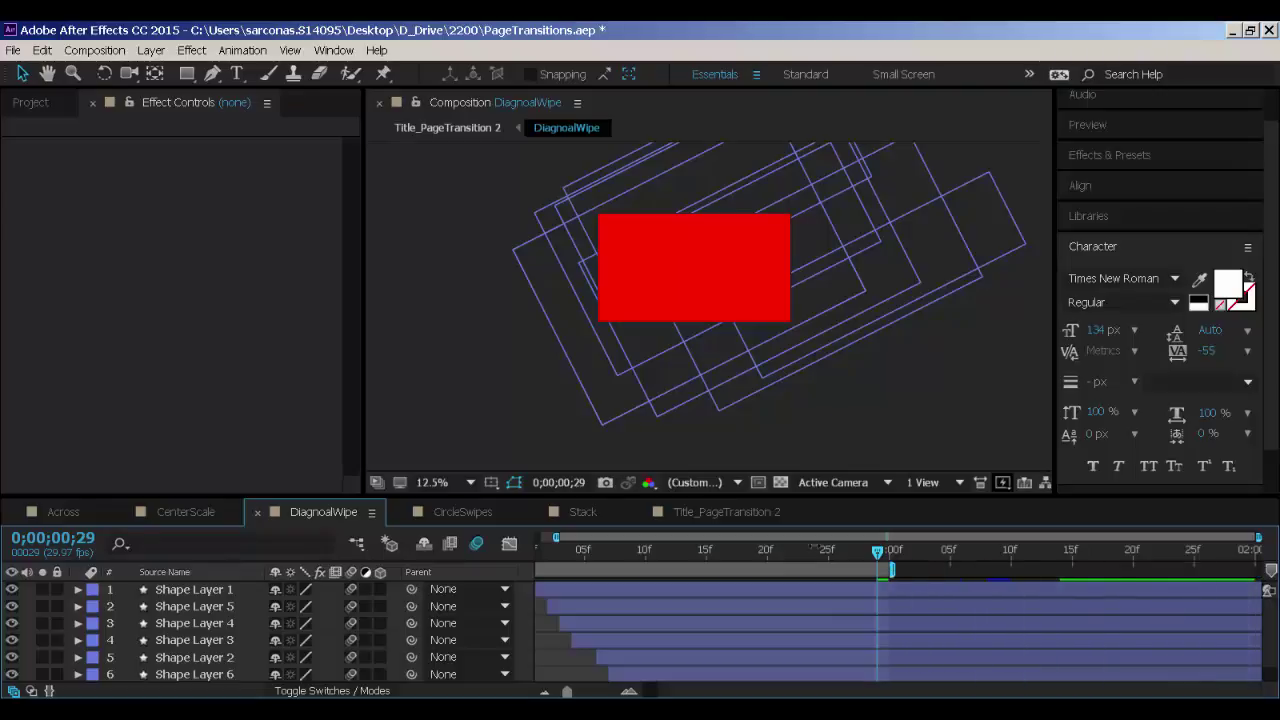
click(94, 50)
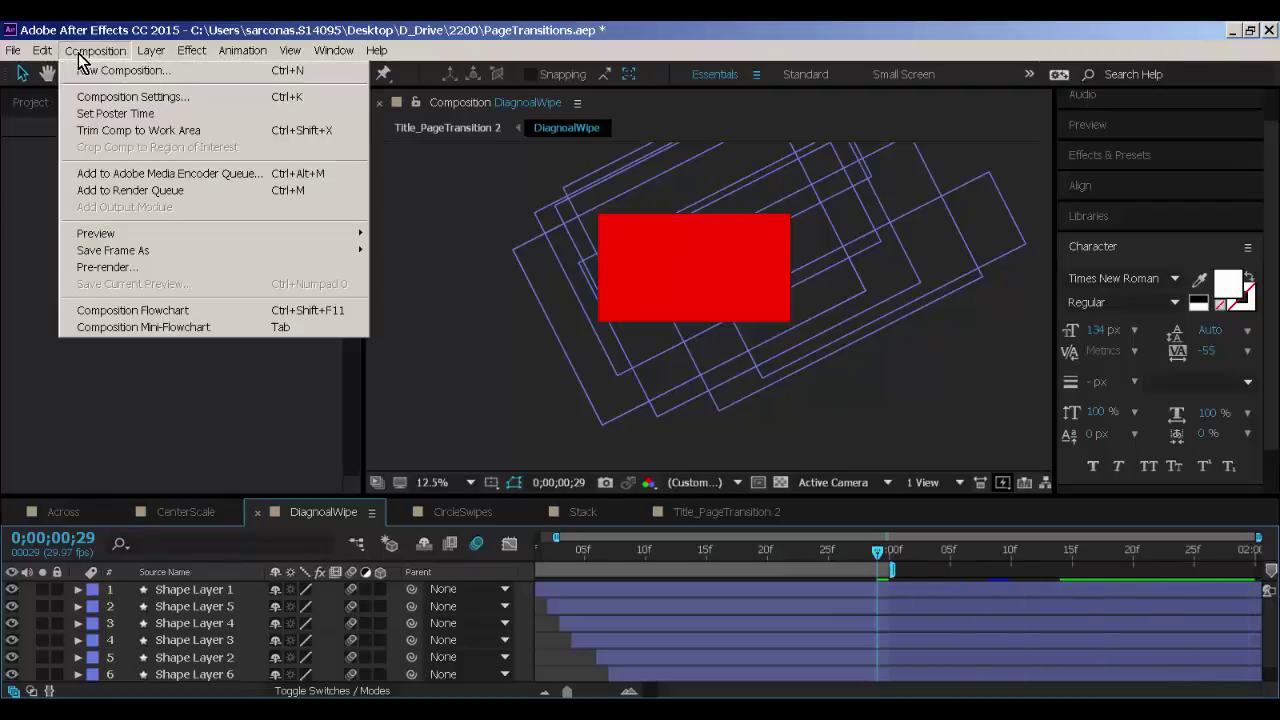
click(88, 131)
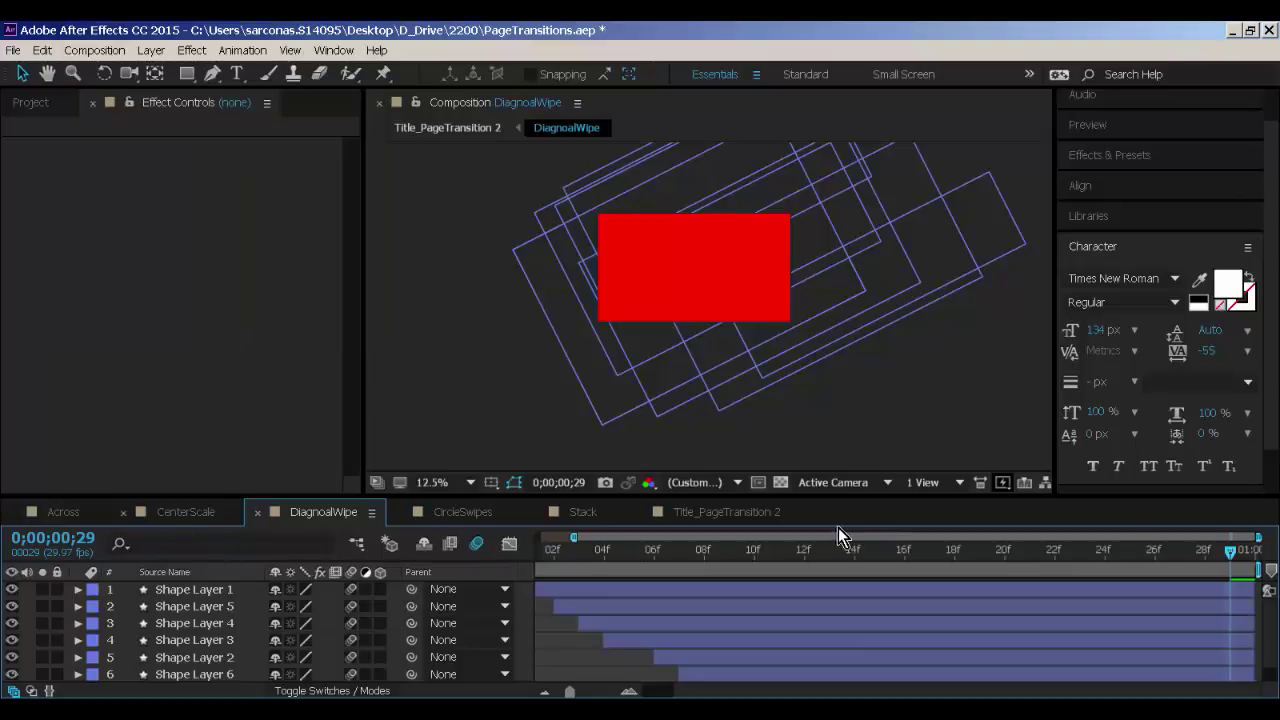
In Title_PageTransition 2, add a Time Remap keyframe to DiagnoalWipe at 0;00;07;10 and delete its final one.
click(729, 511)
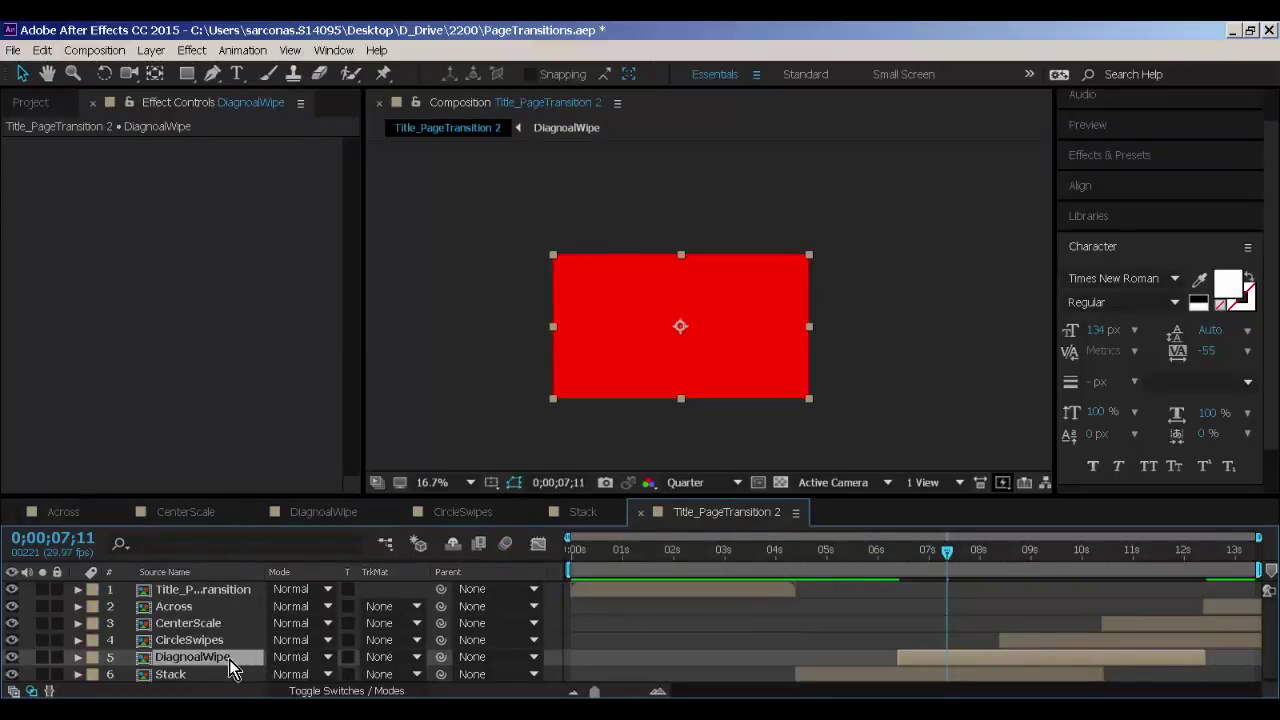
key(ctrl+alt+t)
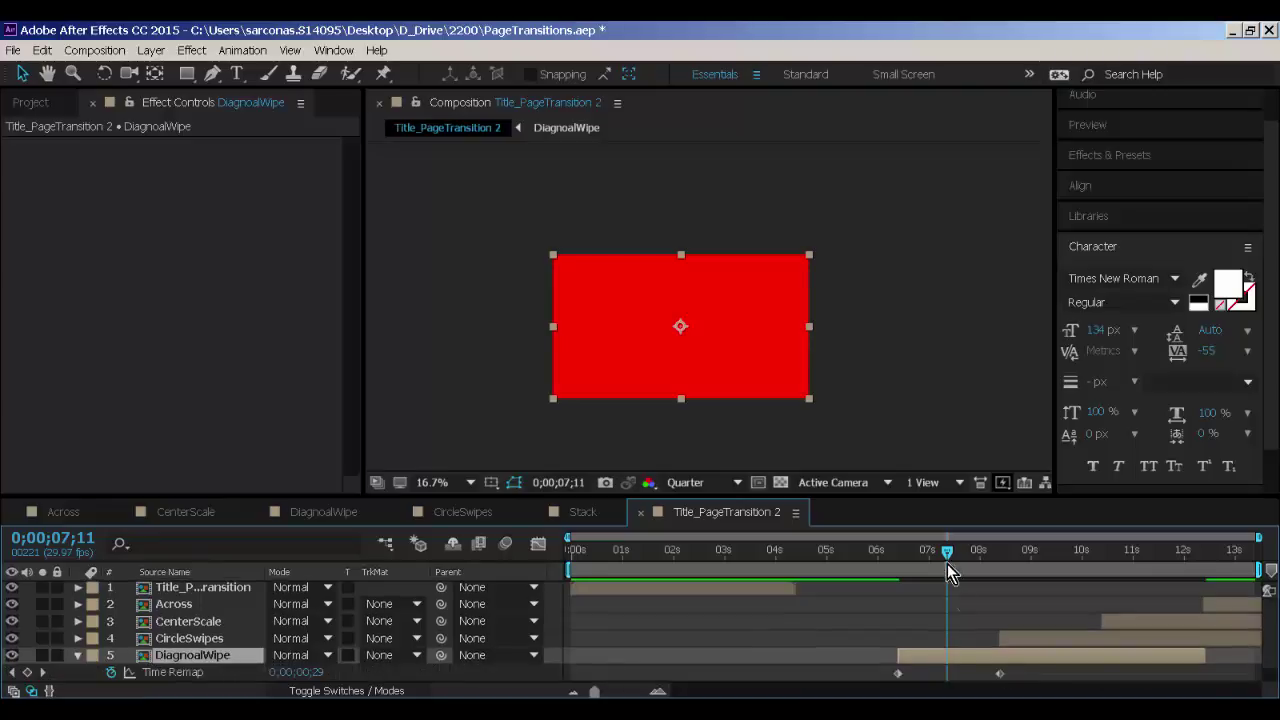
mouse_move(945, 558)
mouse_down()
mouse_move(929, 555)
mouse_move(960, 565)
mouse_move(945, 559)
mouse_up()
click(28, 673)
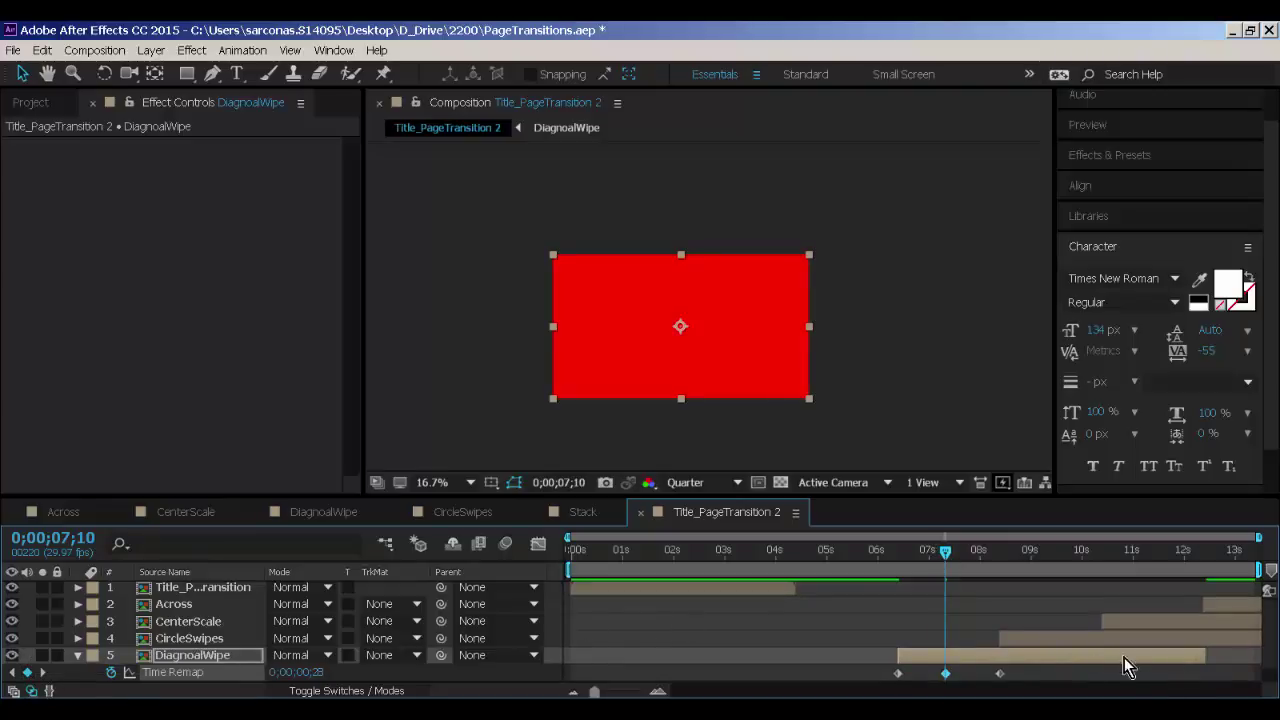
Move the CircleSwipes, CenterScale and Across layers together about one second earlier so CircleSwipes starts at 0;00;07;10.
click(1012, 636)
shift+click(372, 603)
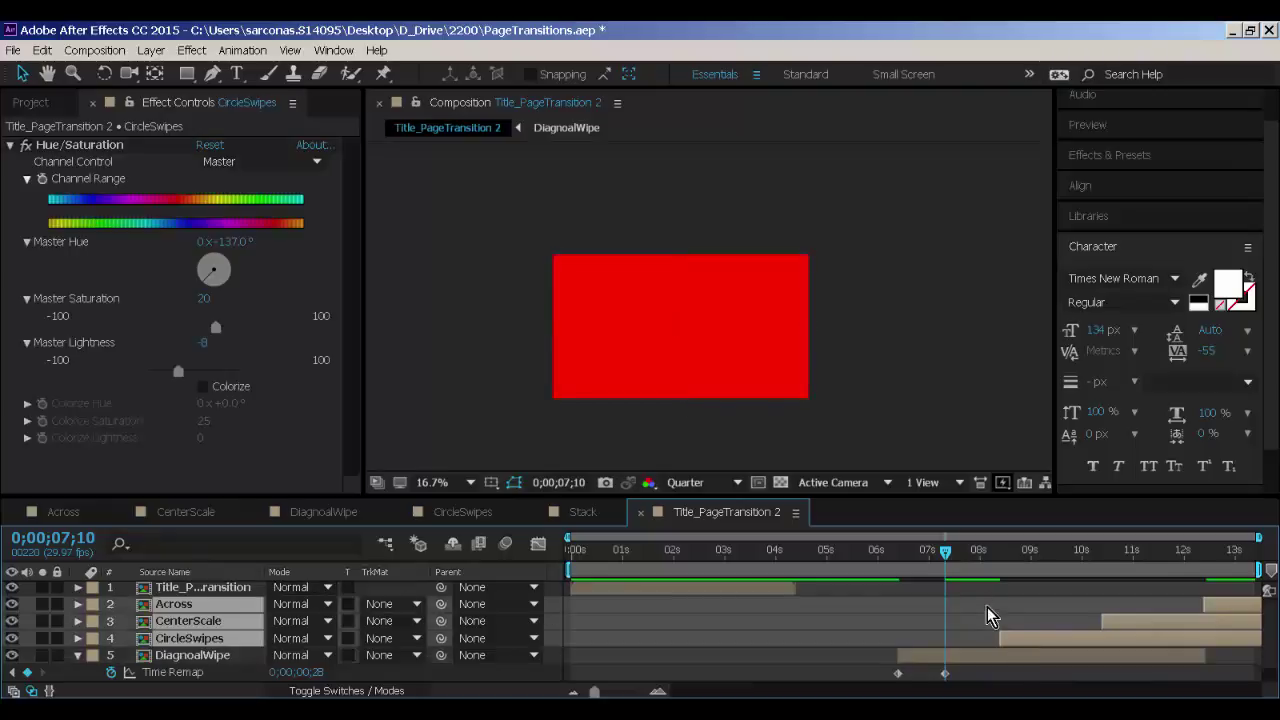
drag(1031, 645, 978, 651)
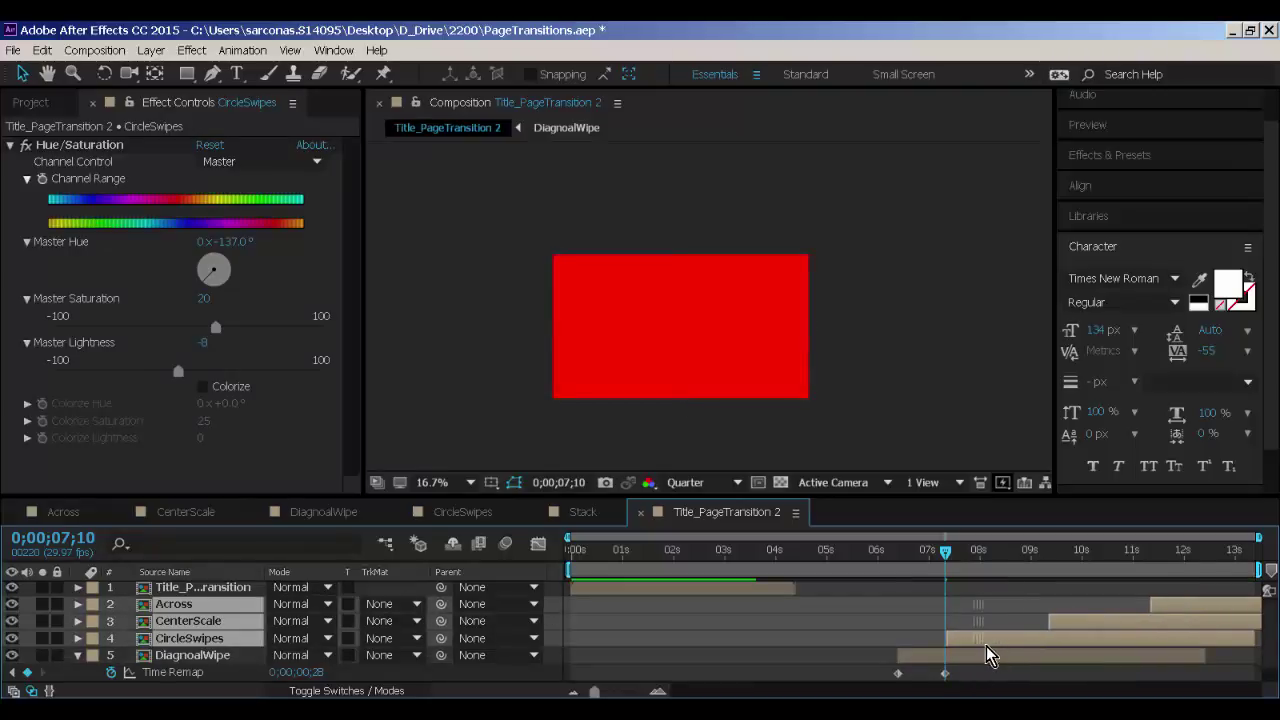
Scrub through the retimed transitions and trim Title_PageTransition 2 to a work area ending just after 0;00;12;10.
drag(950, 562, 1213, 612)
key(space)
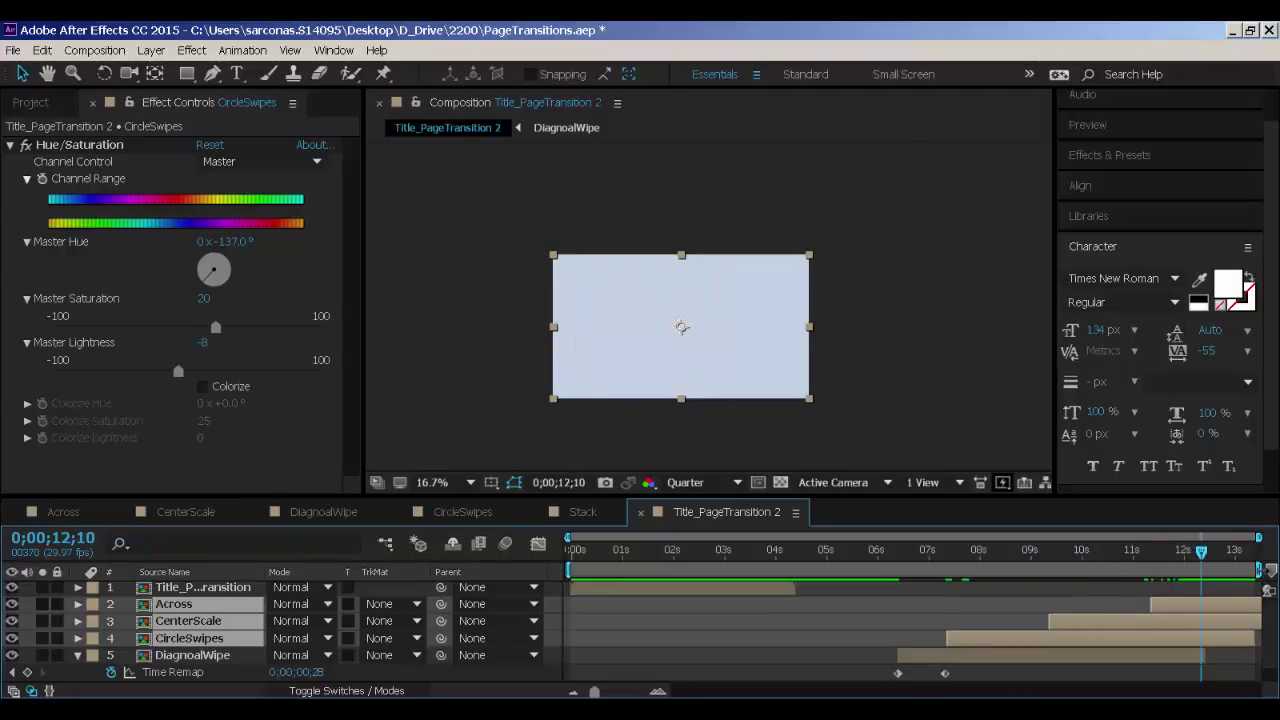
drag(1251, 568, 1209, 568)
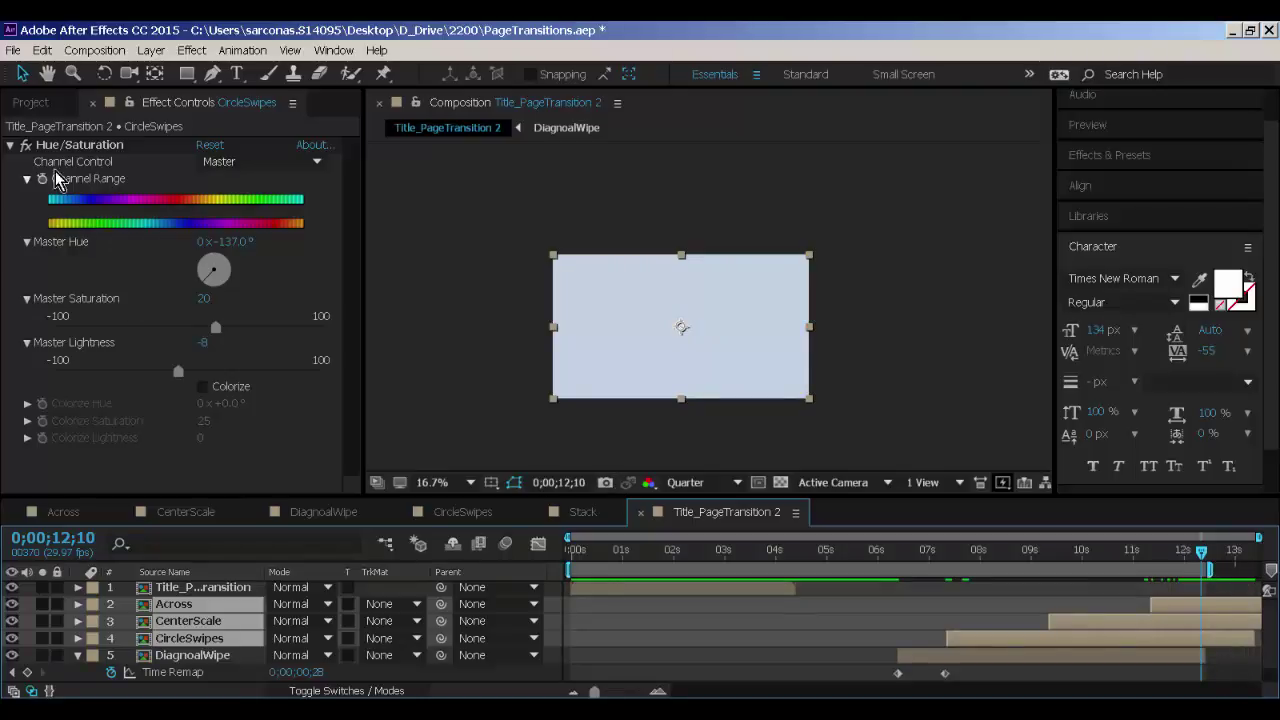
click(68, 50)
click(110, 126)
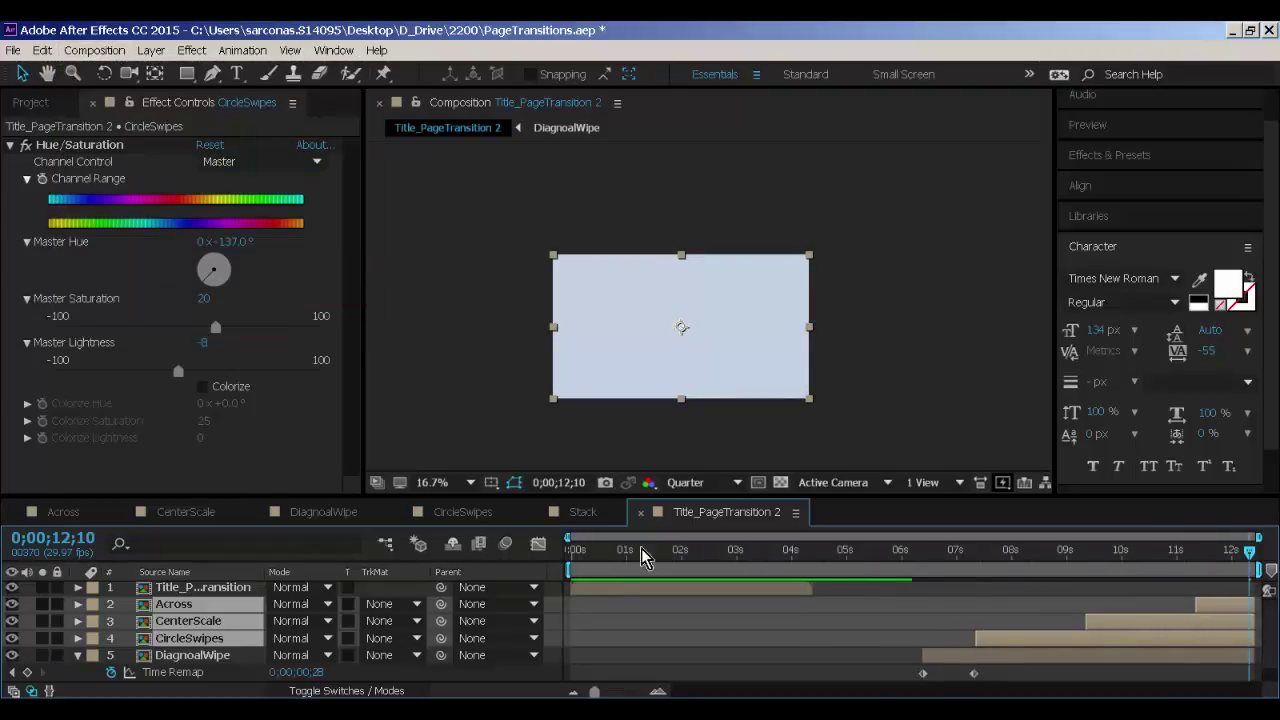
Enlarge the timeline area to show all six layers, collapse DiagnoalWipe's properties and deselect the layer.
mouse_move(600, 717)
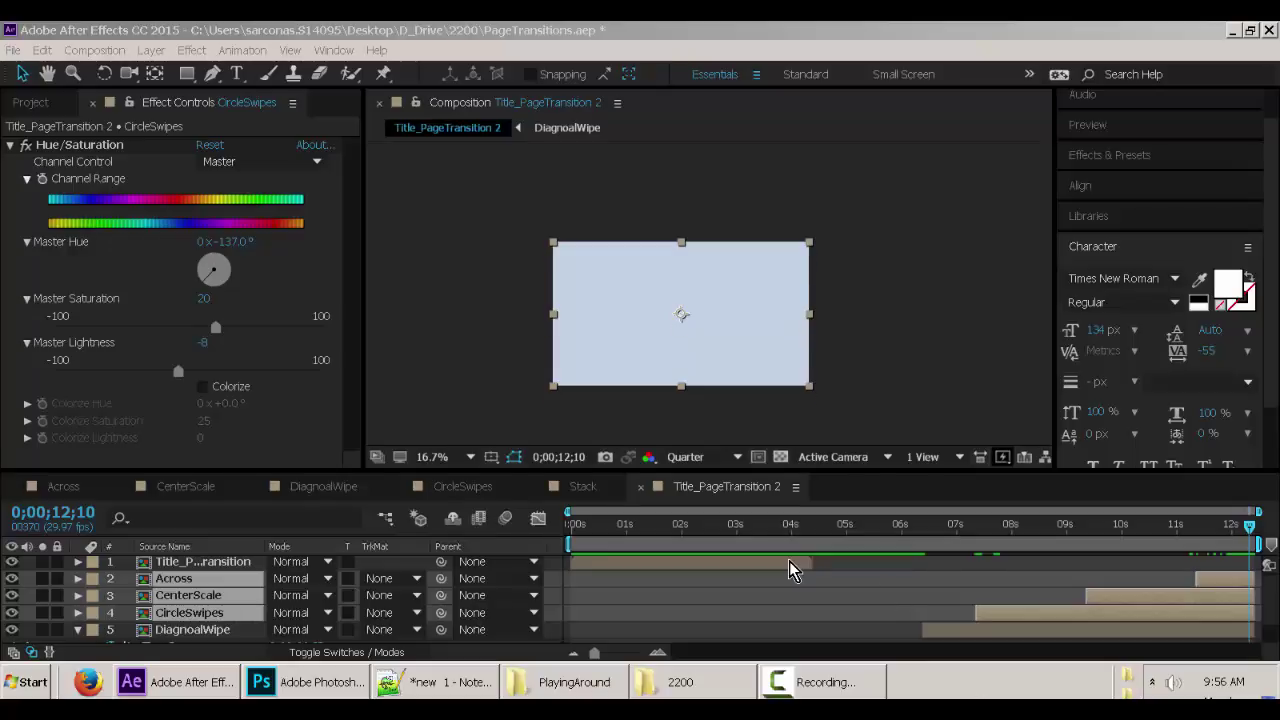
drag(524, 497, 511, 372)
click(212, 535)
key(u)
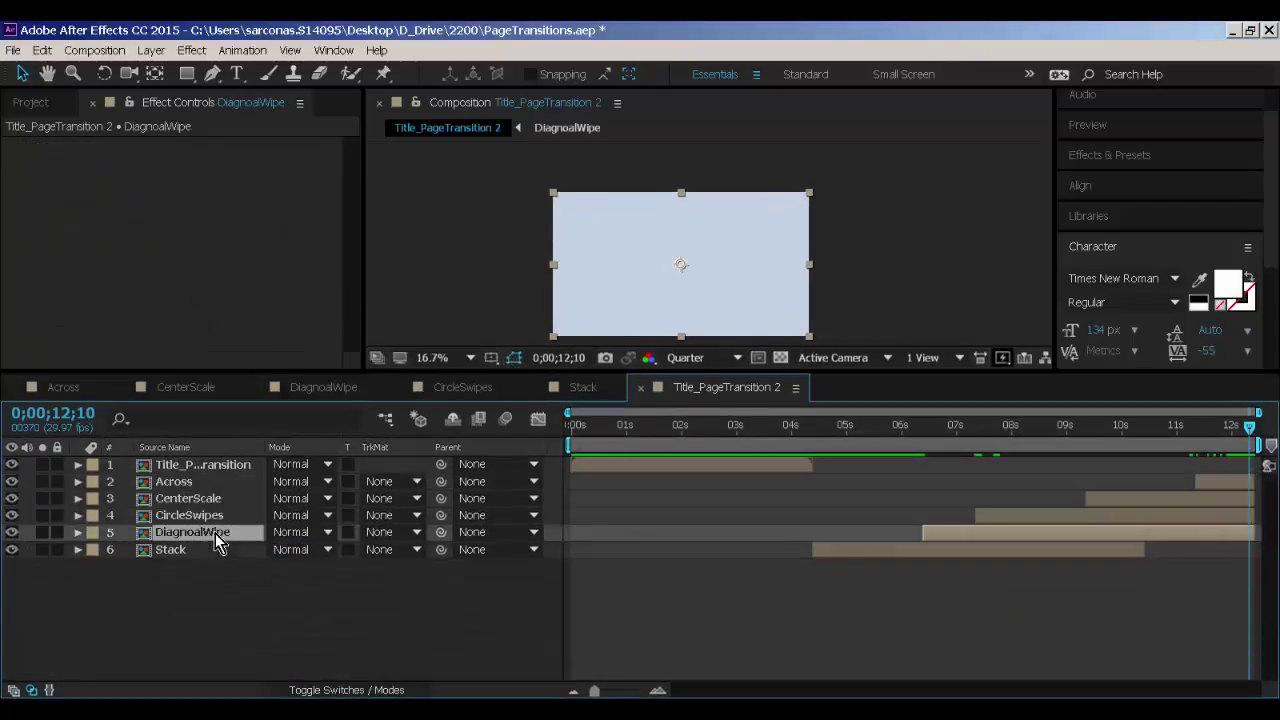
click(840, 590)
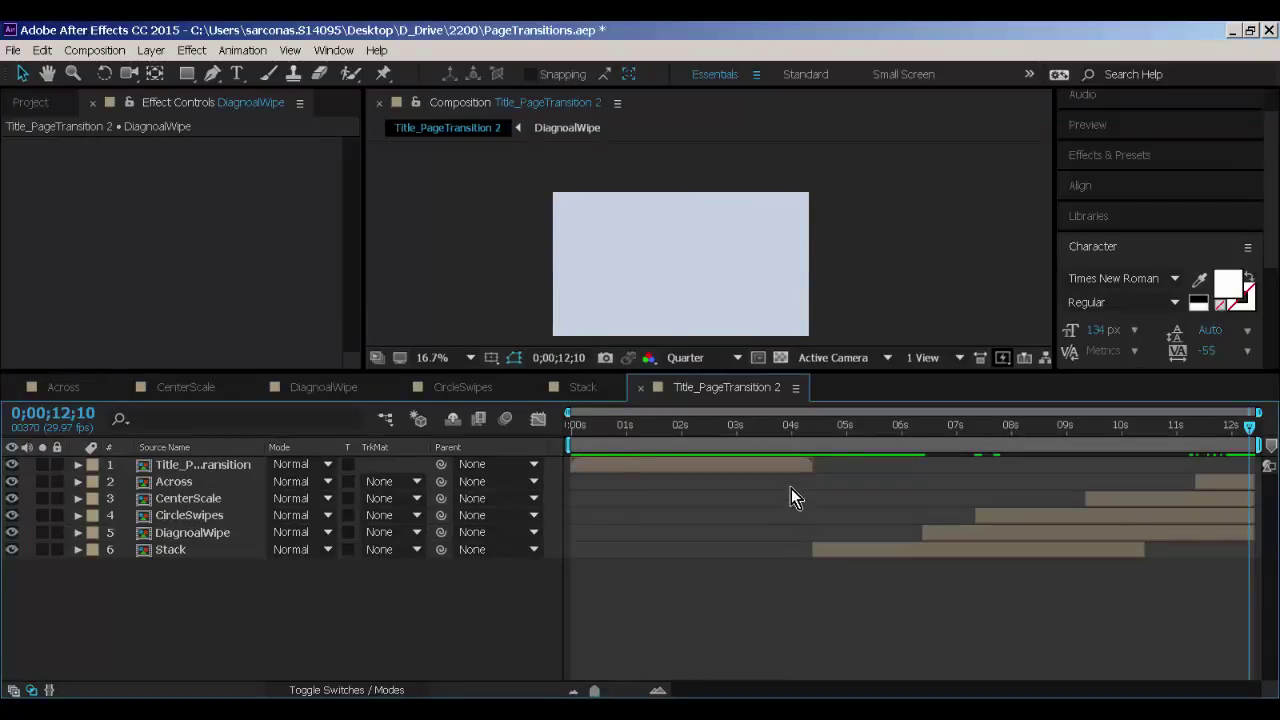
Scrub through the whole Title_PageTransition 2 sequence, return to its start and add the composition to the render queue.
drag(827, 426, 1276, 432)
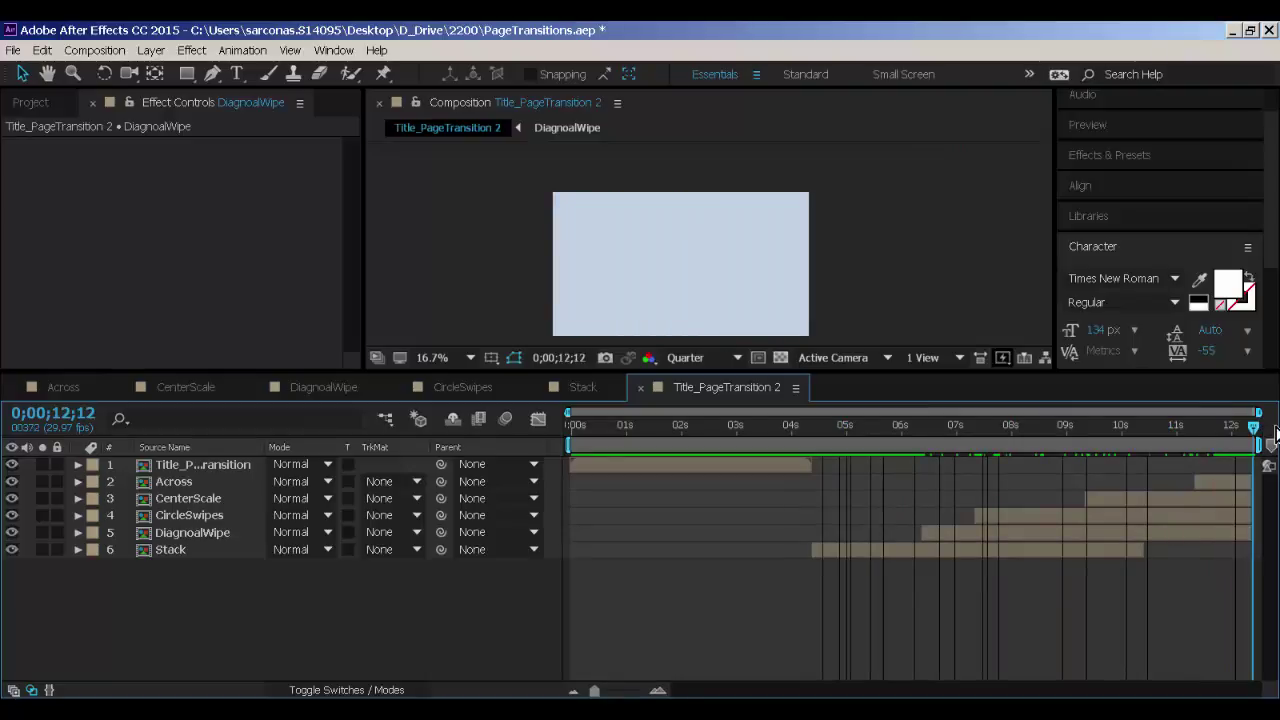
drag(1155, 452, 470, 508)
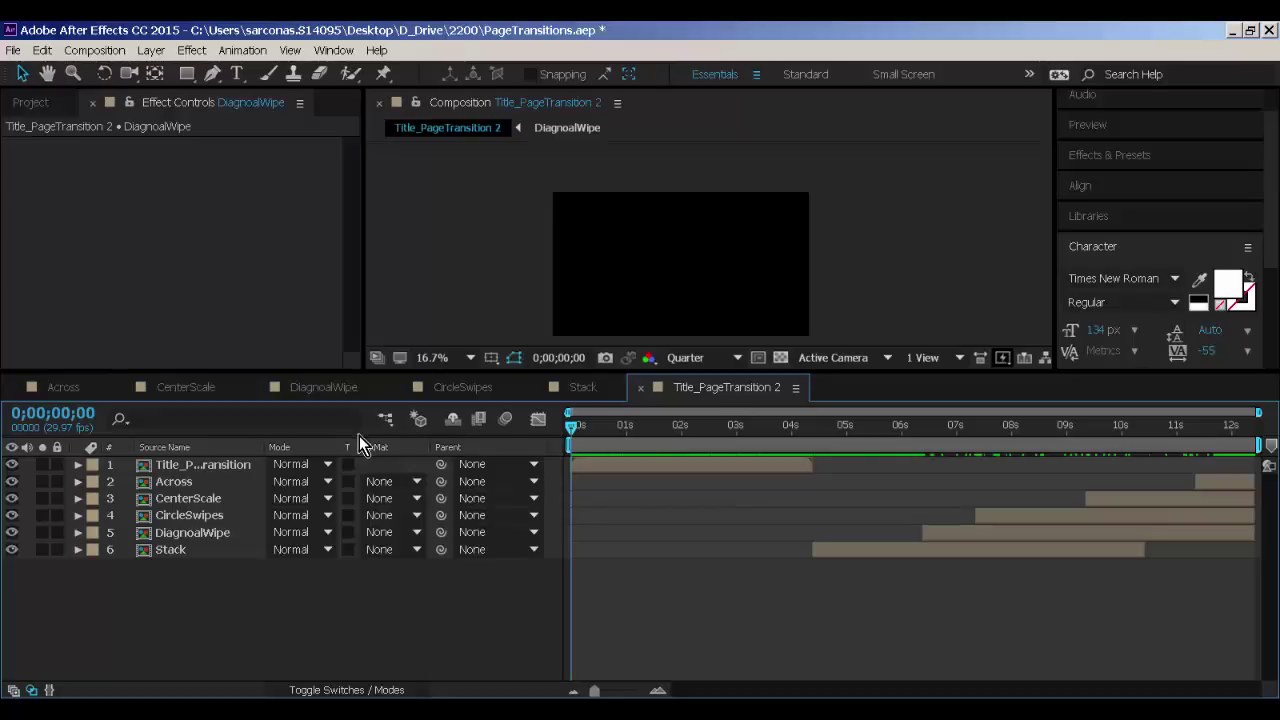
click(14, 50)
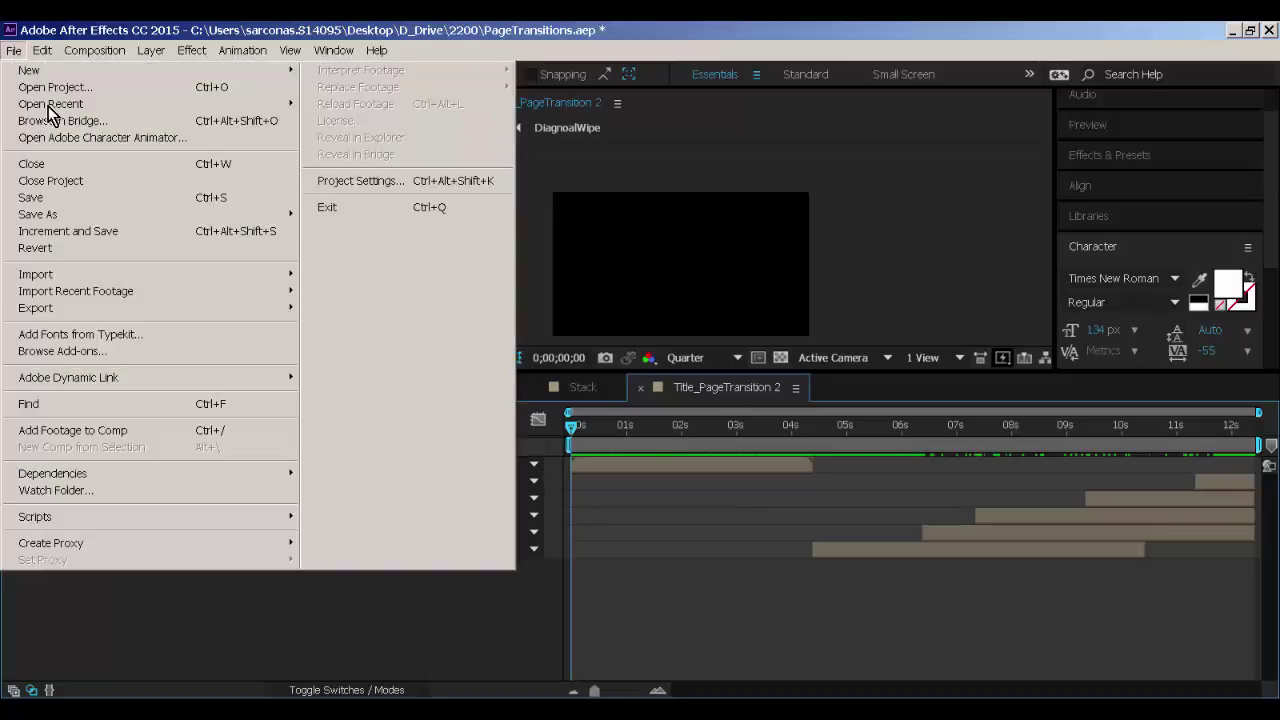
mouse_move(225, 307)
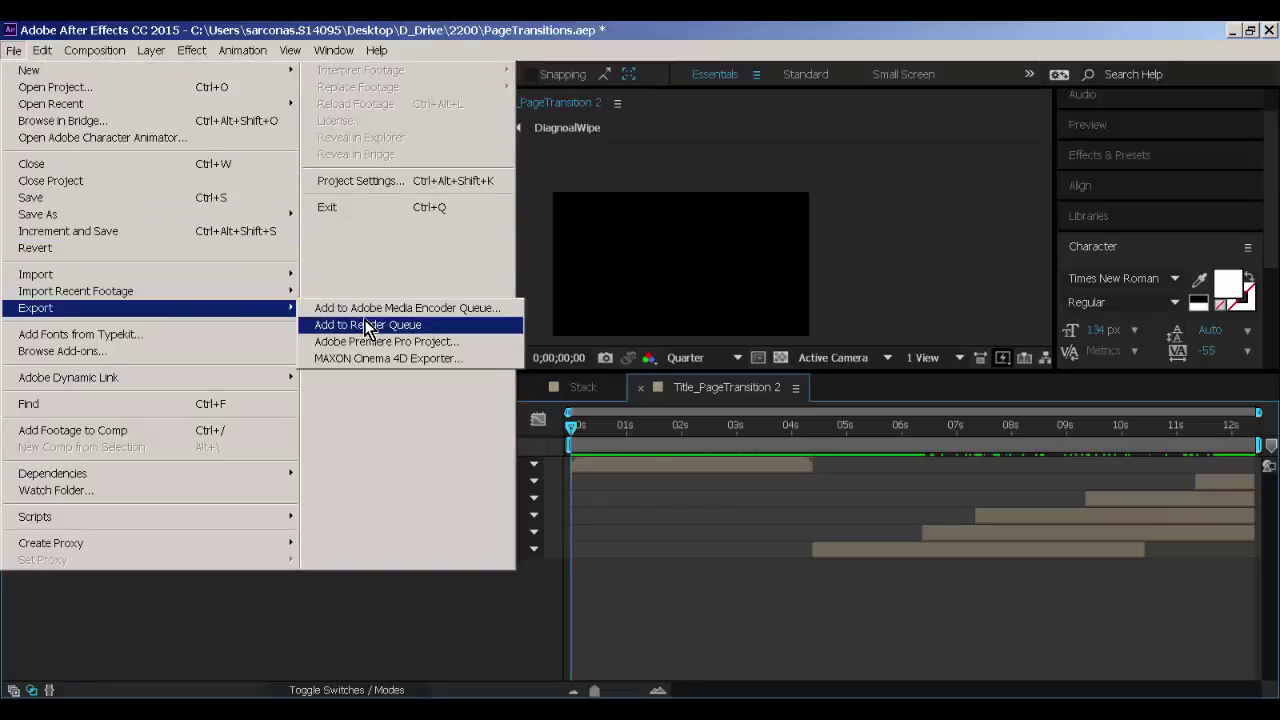
click(368, 326)
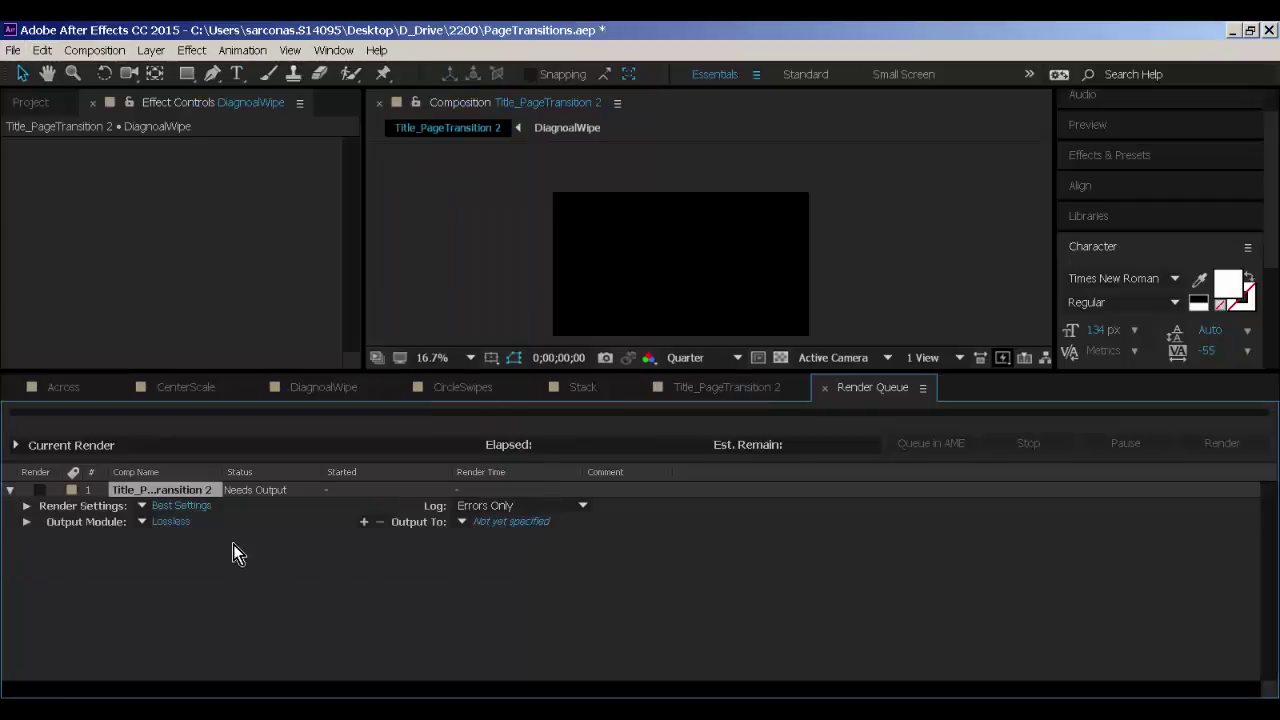
Set the output module to QuickTime format with the H.264 video codec, keeping Audio Output Auto.
click(165, 523)
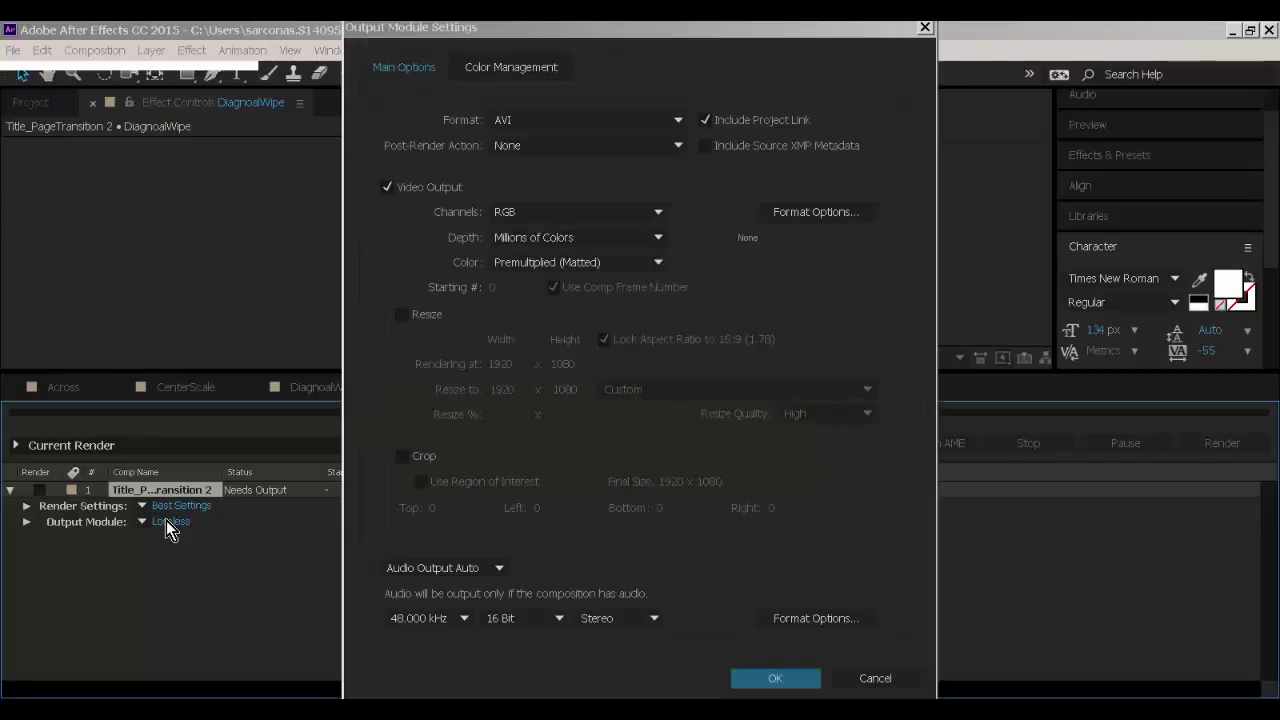
click(523, 116)
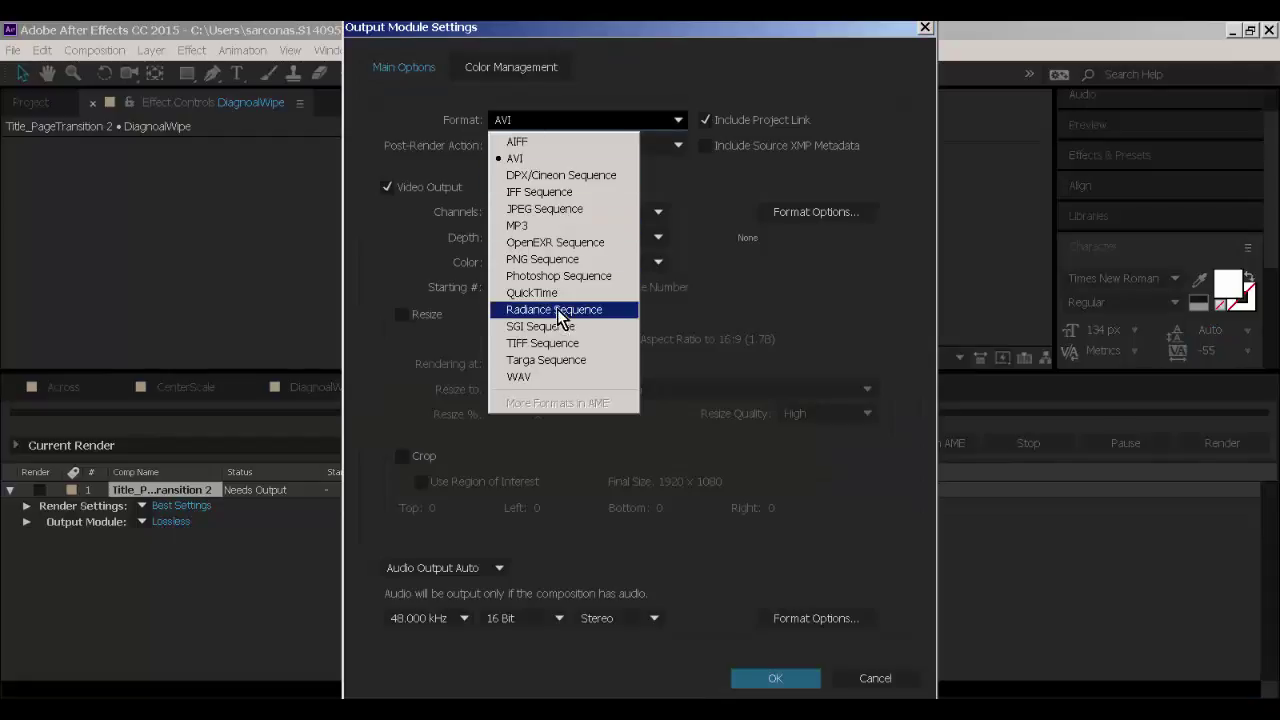
click(553, 296)
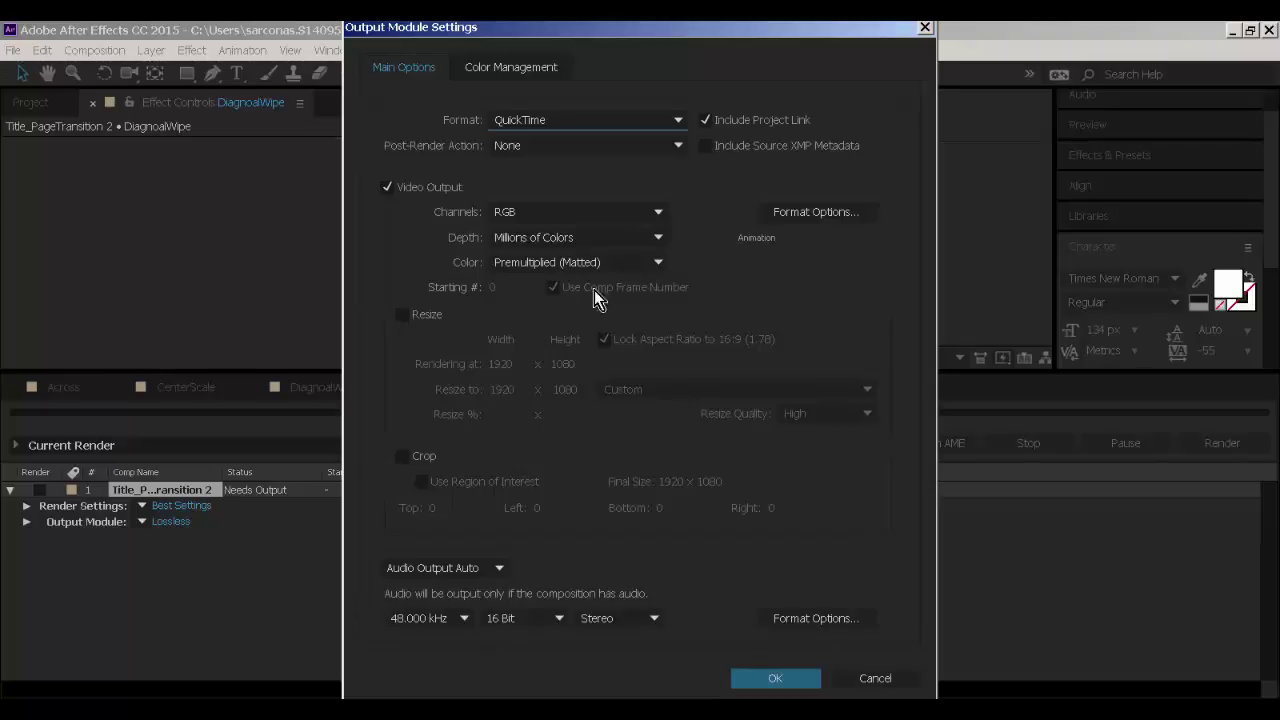
click(793, 212)
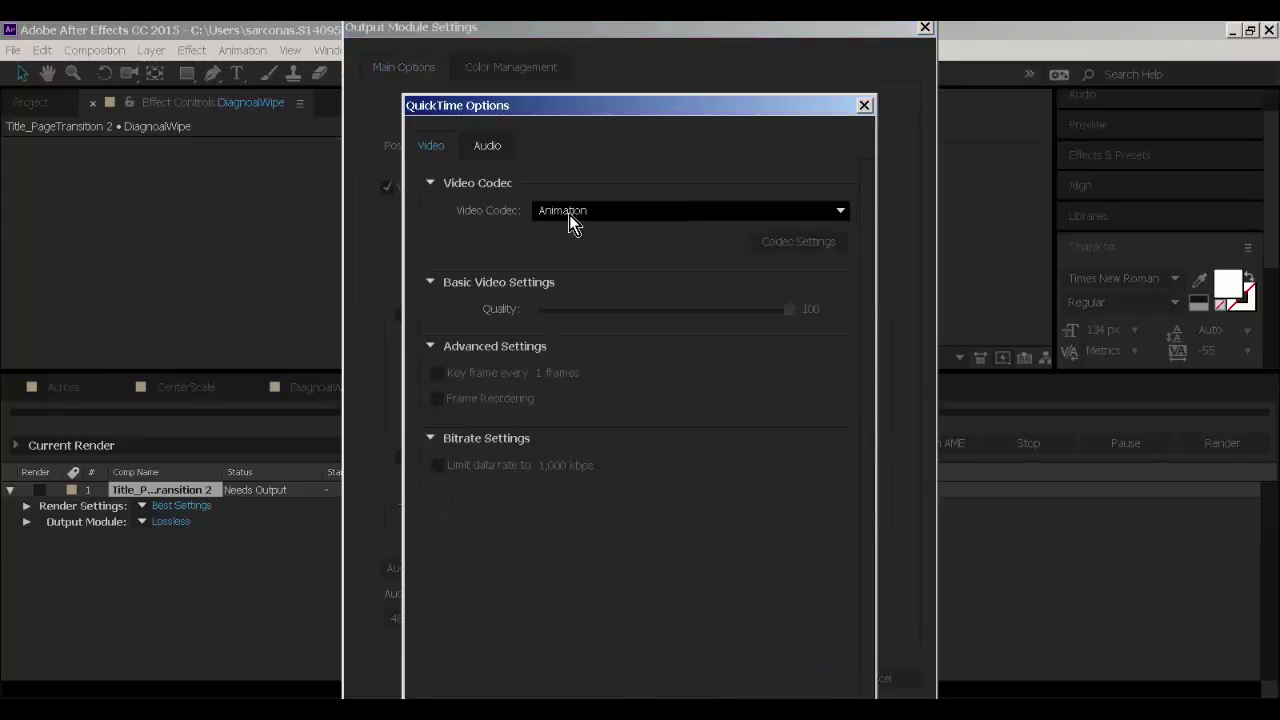
click(569, 214)
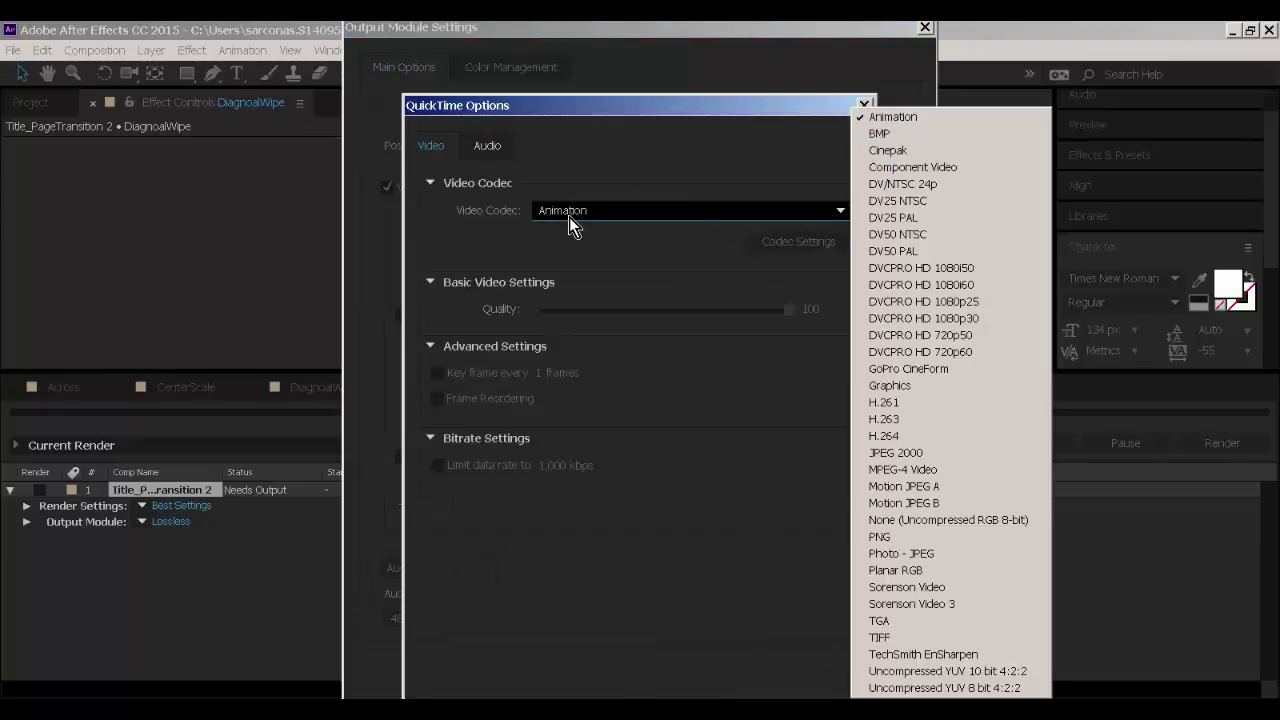
click(905, 438)
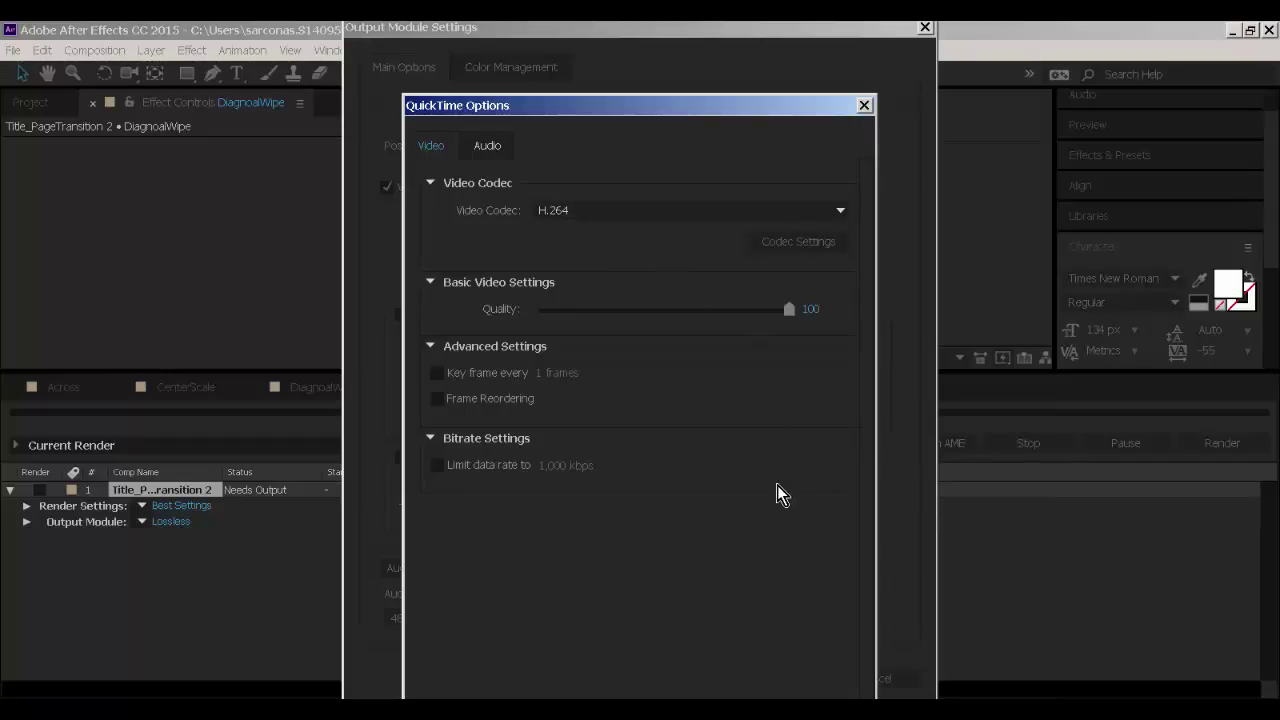
key(Return)
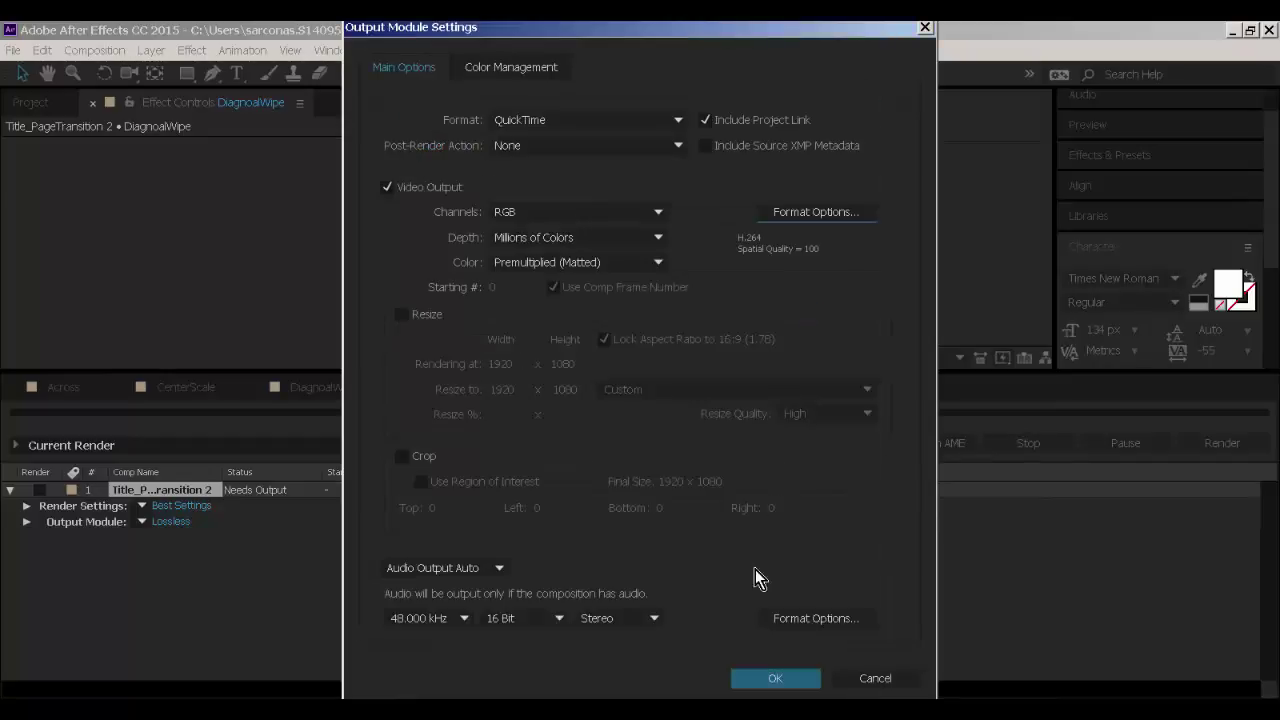
click(496, 572)
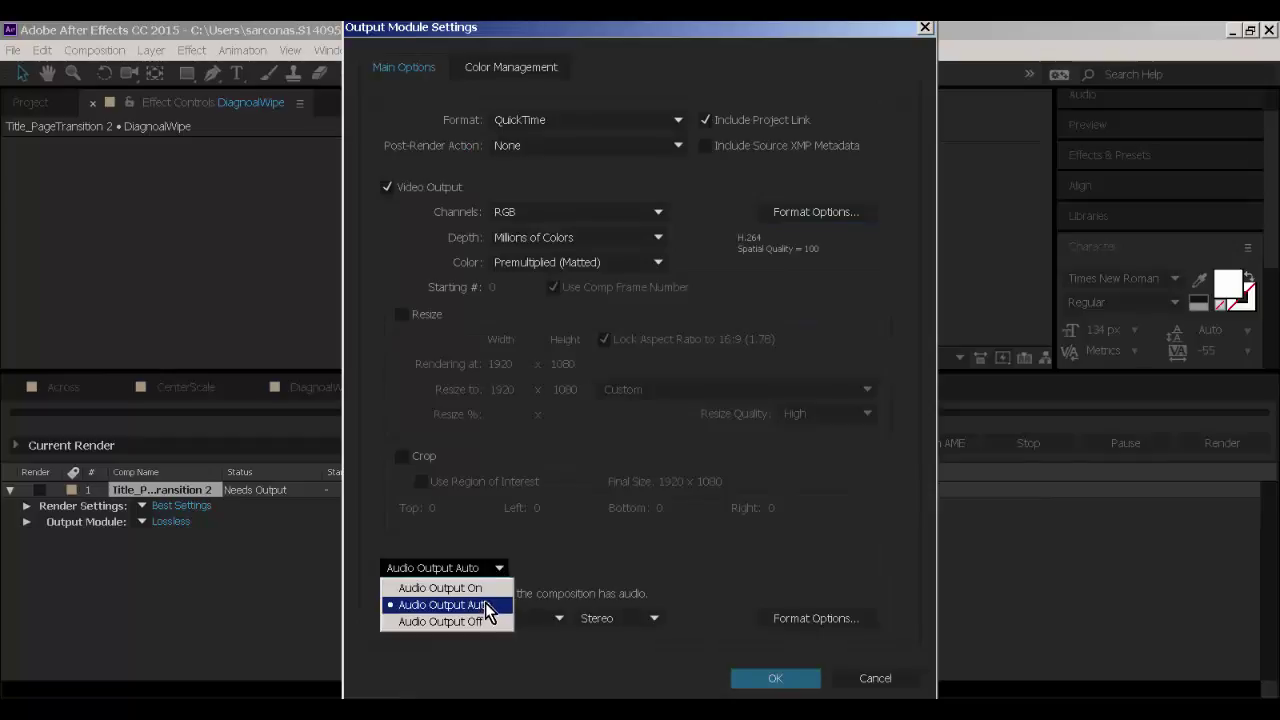
click(650, 591)
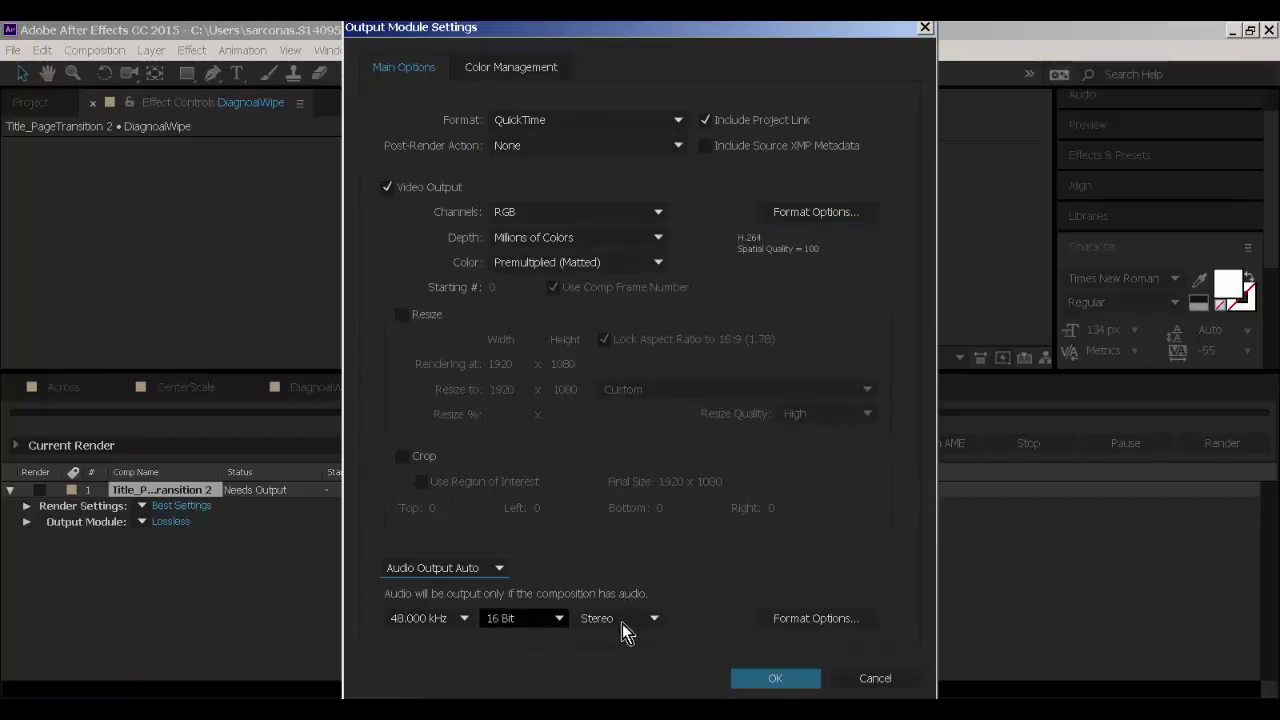
click(766, 678)
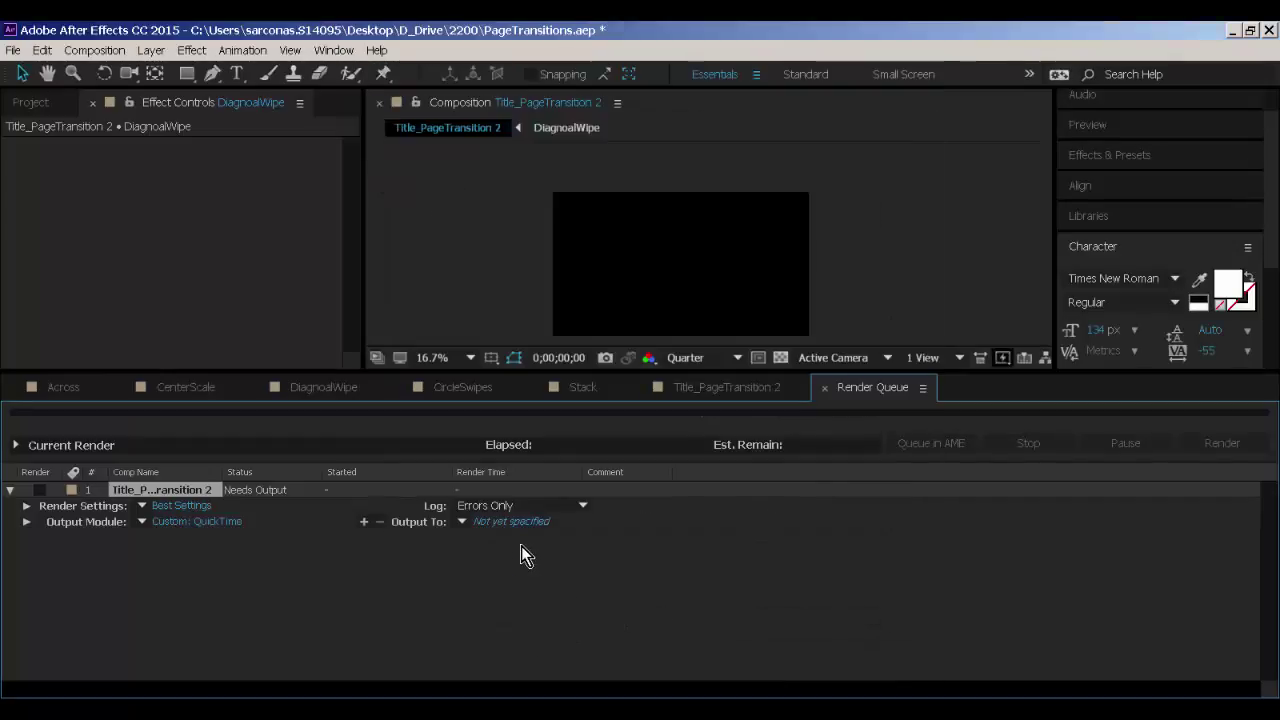
Name the output movie with the author's surname followed by _PageTransitions in the 2200 folder, and render it.
click(512, 522)
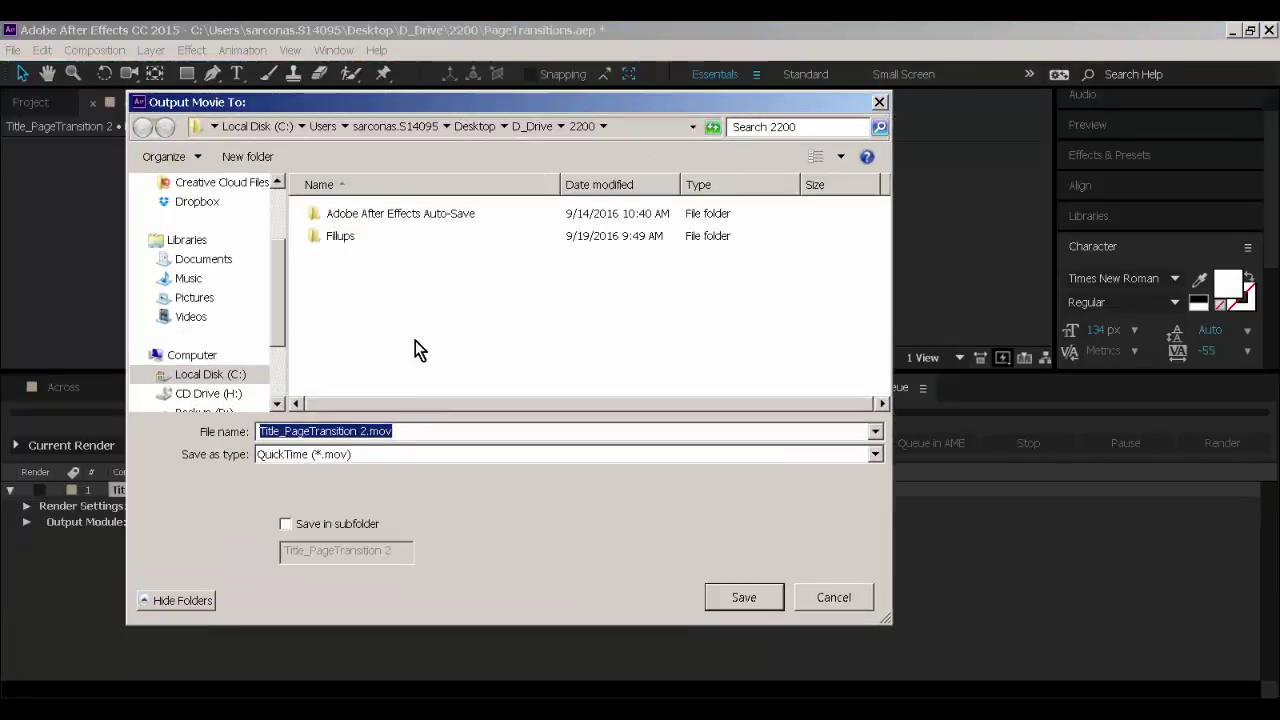
text(Sarc)
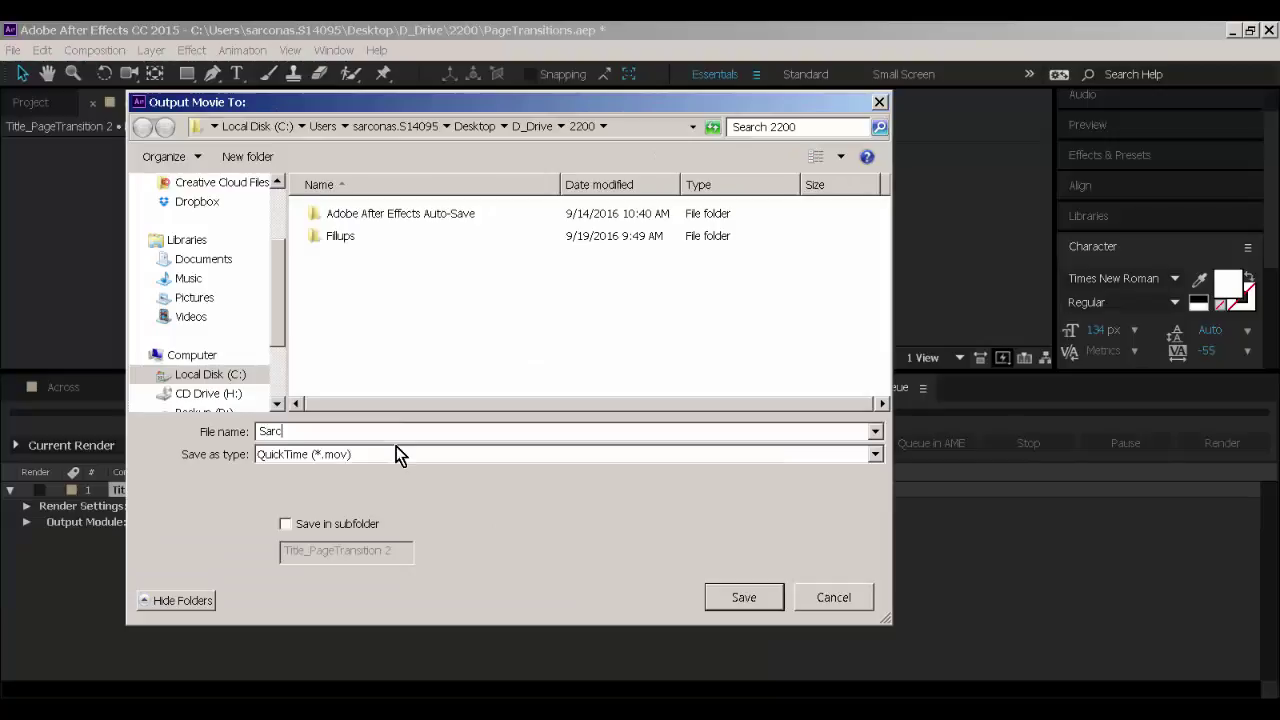
text(ona_PageTarn)
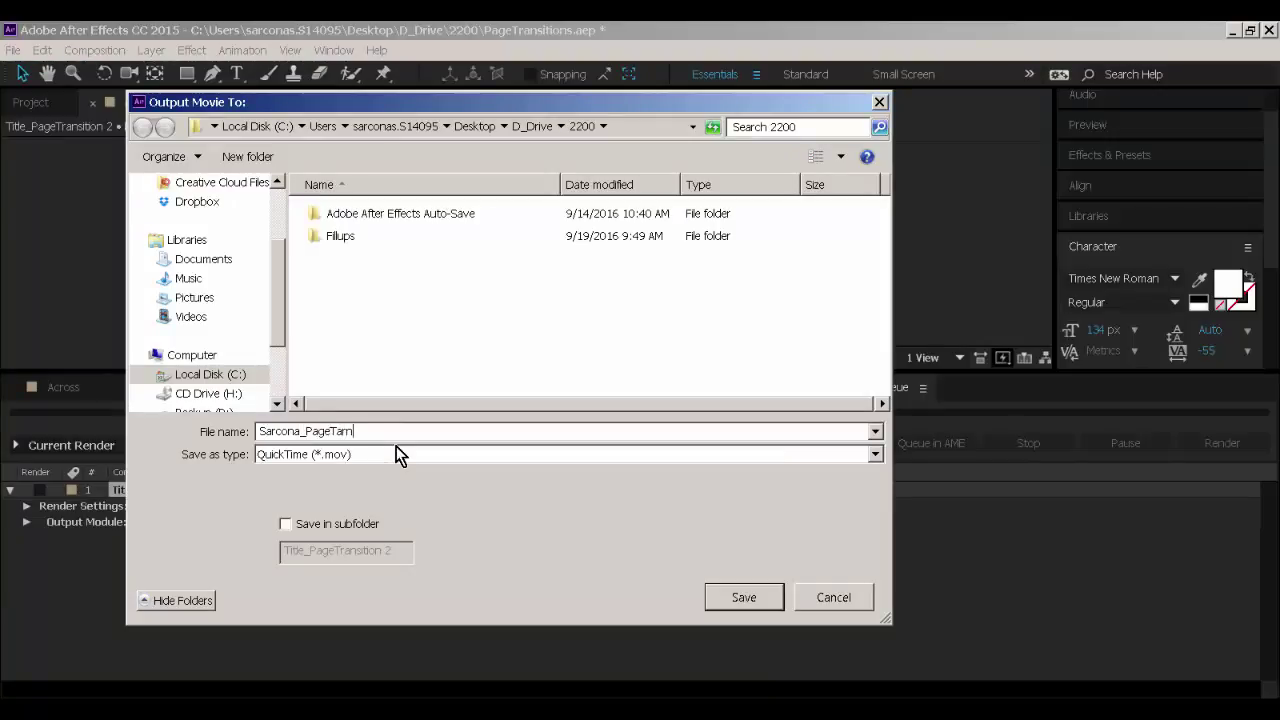
key(BackSpace)
key(BackSpace)
key(BackSpace)
text(ran)
key(Return)
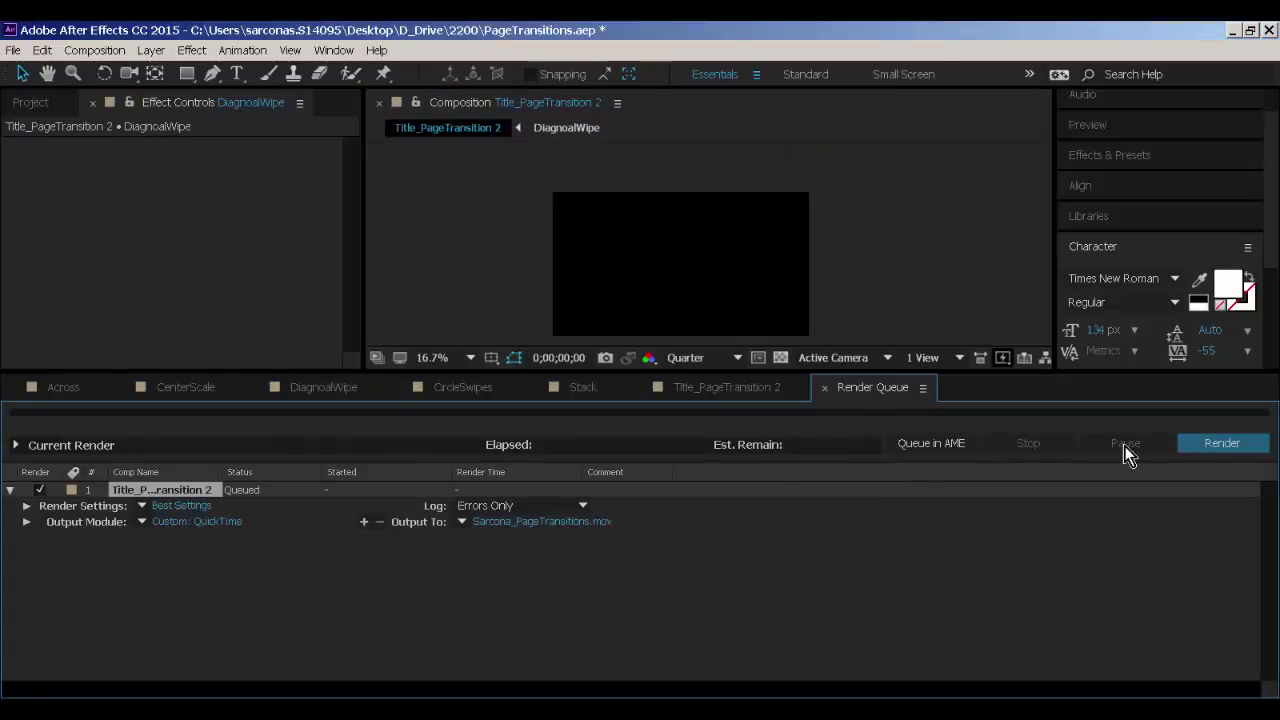
click(1203, 444)
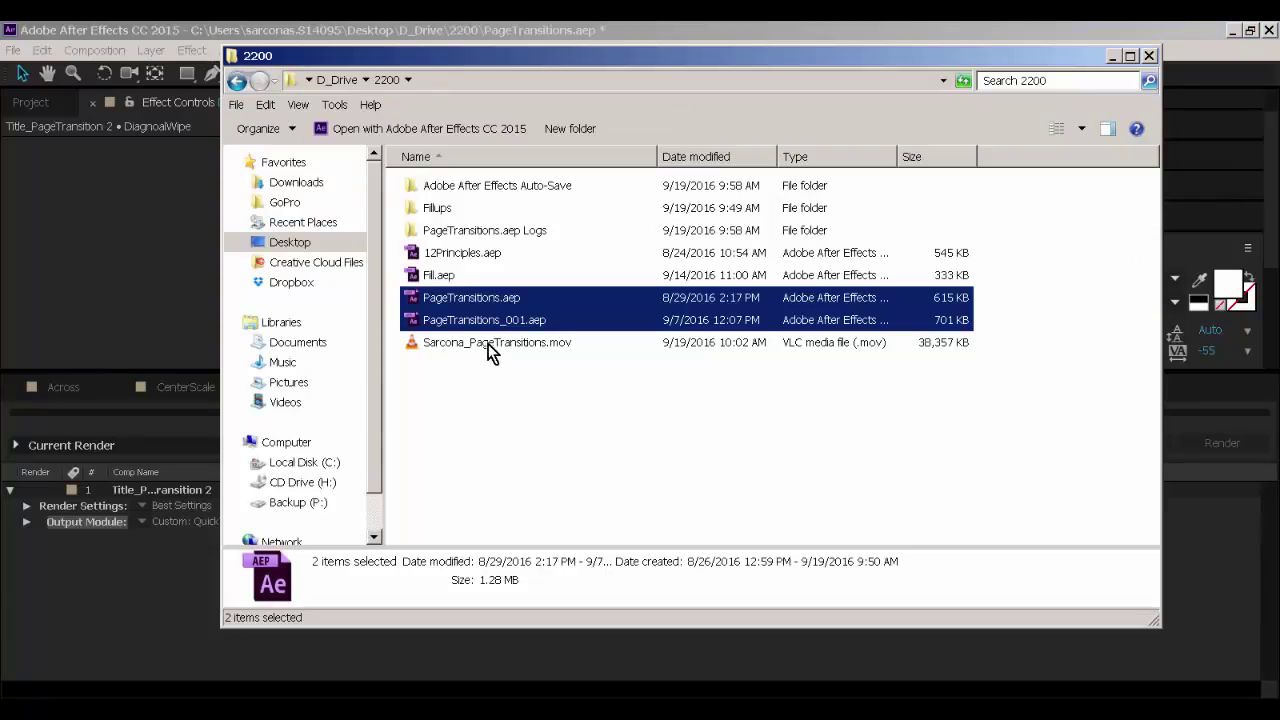
Play the rendered movie from the 2200 folder in VLC media player, examine the title around 00:02, and return to After Effects.
click(490, 343)
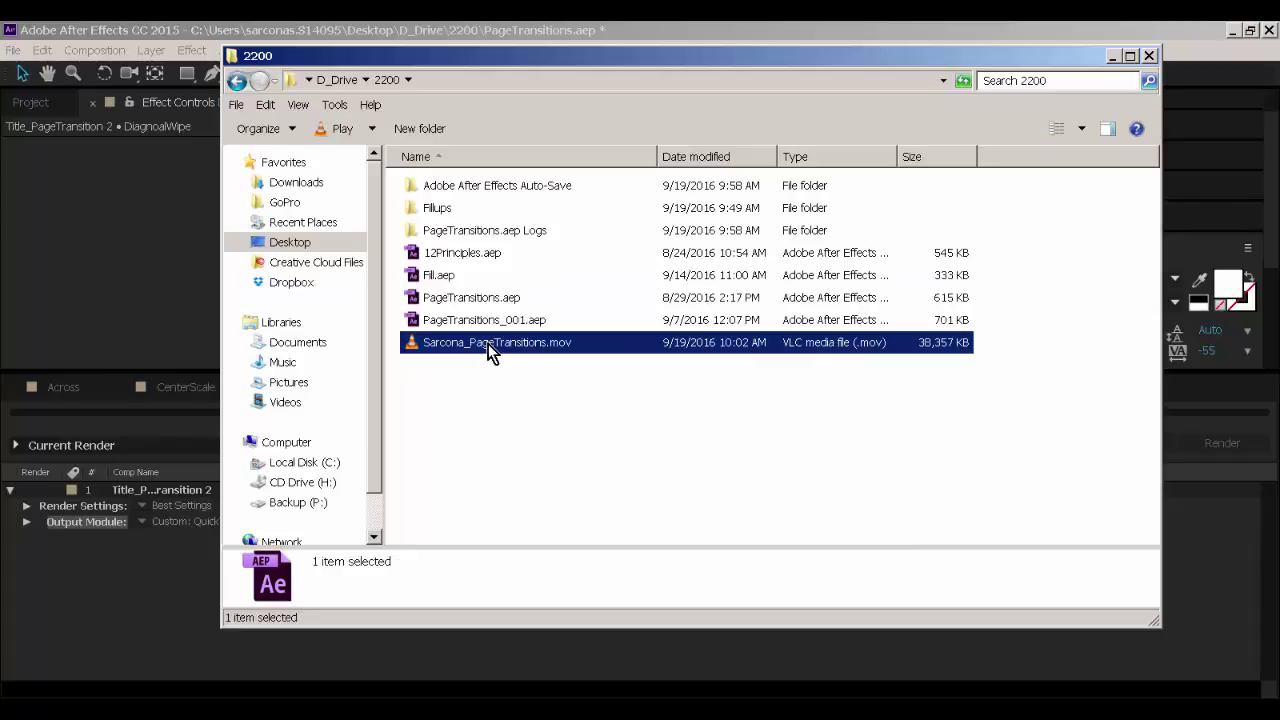
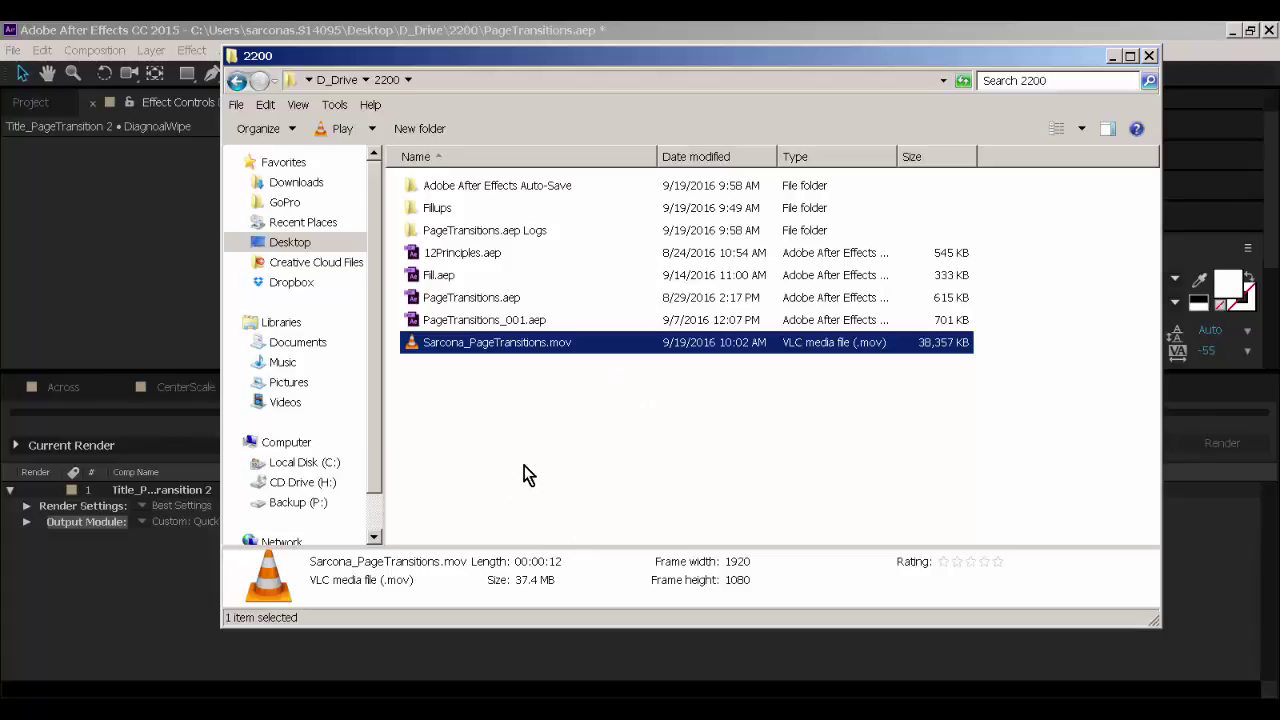
click(591, 408)
click(495, 340)
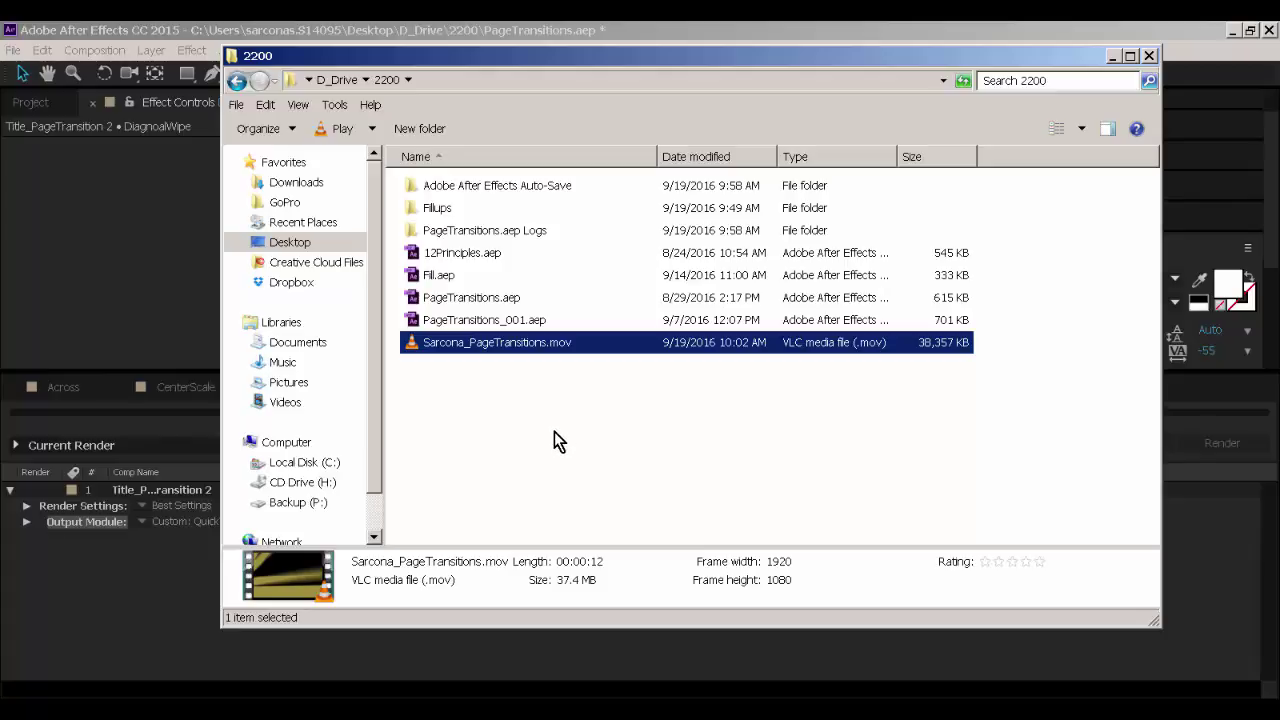
click(338, 118)
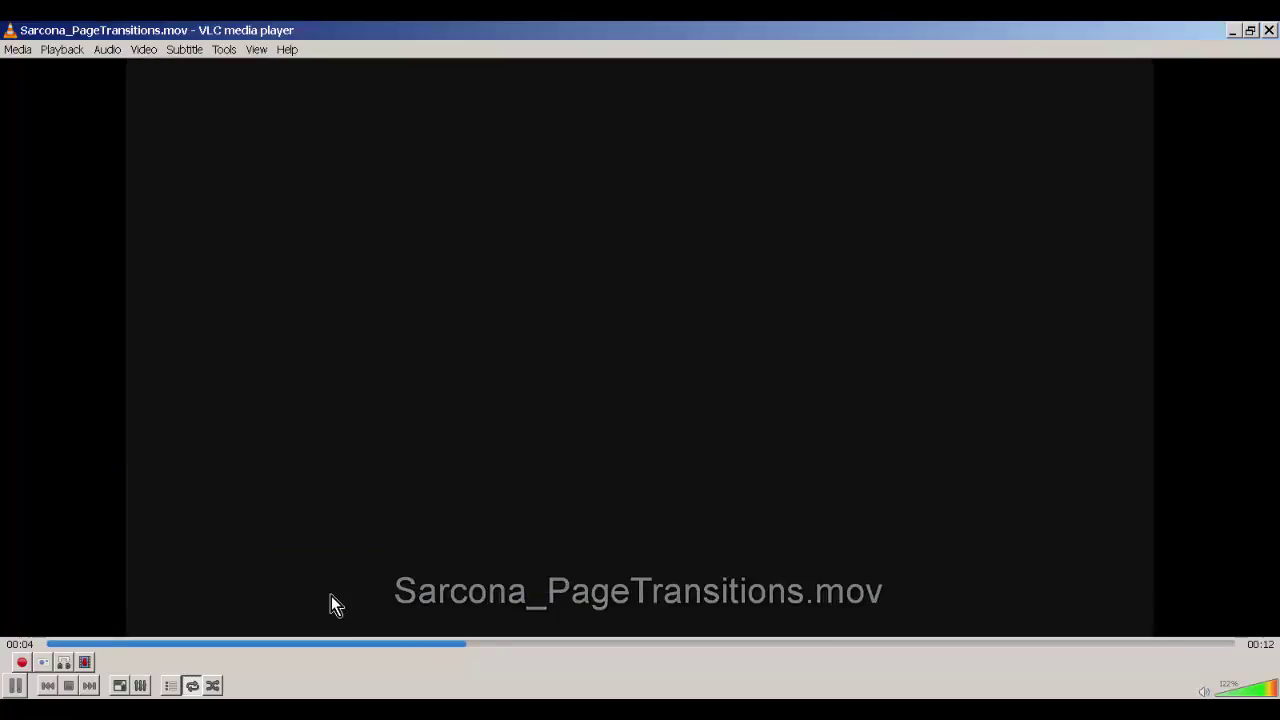
key(space)
drag(282, 632, 231, 647)
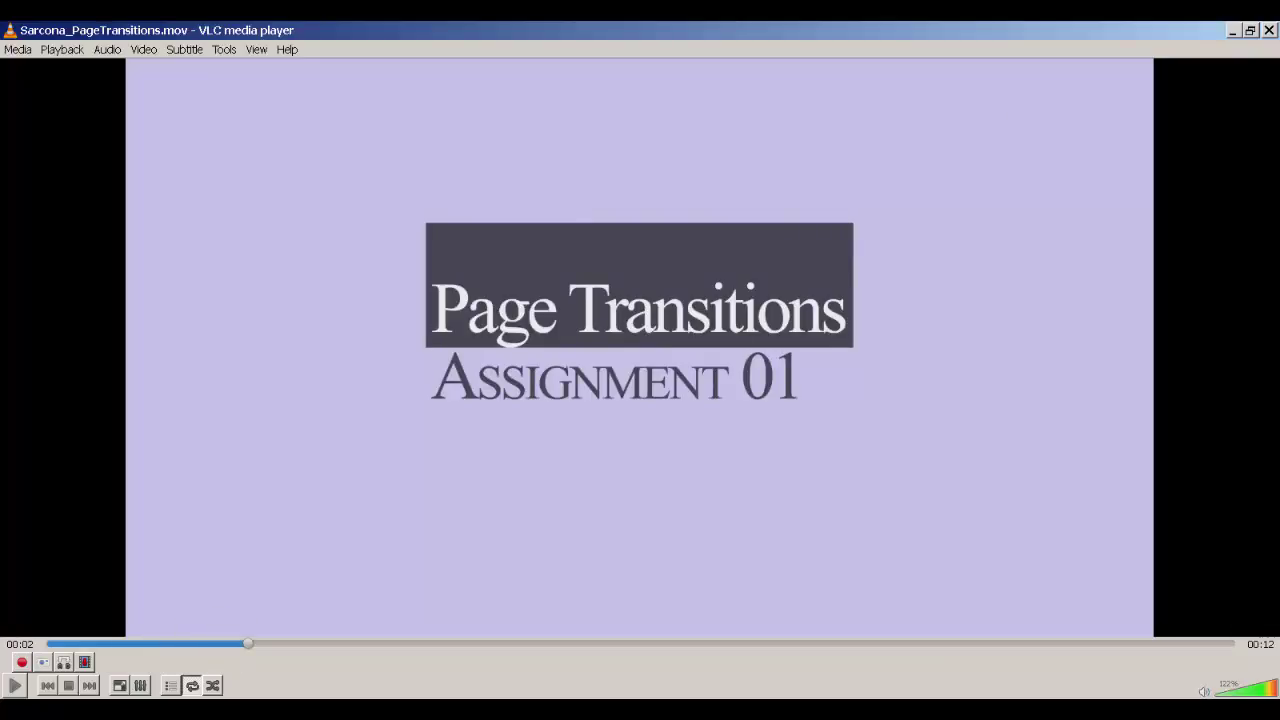
key(ctrl+q)
click(480, 28)
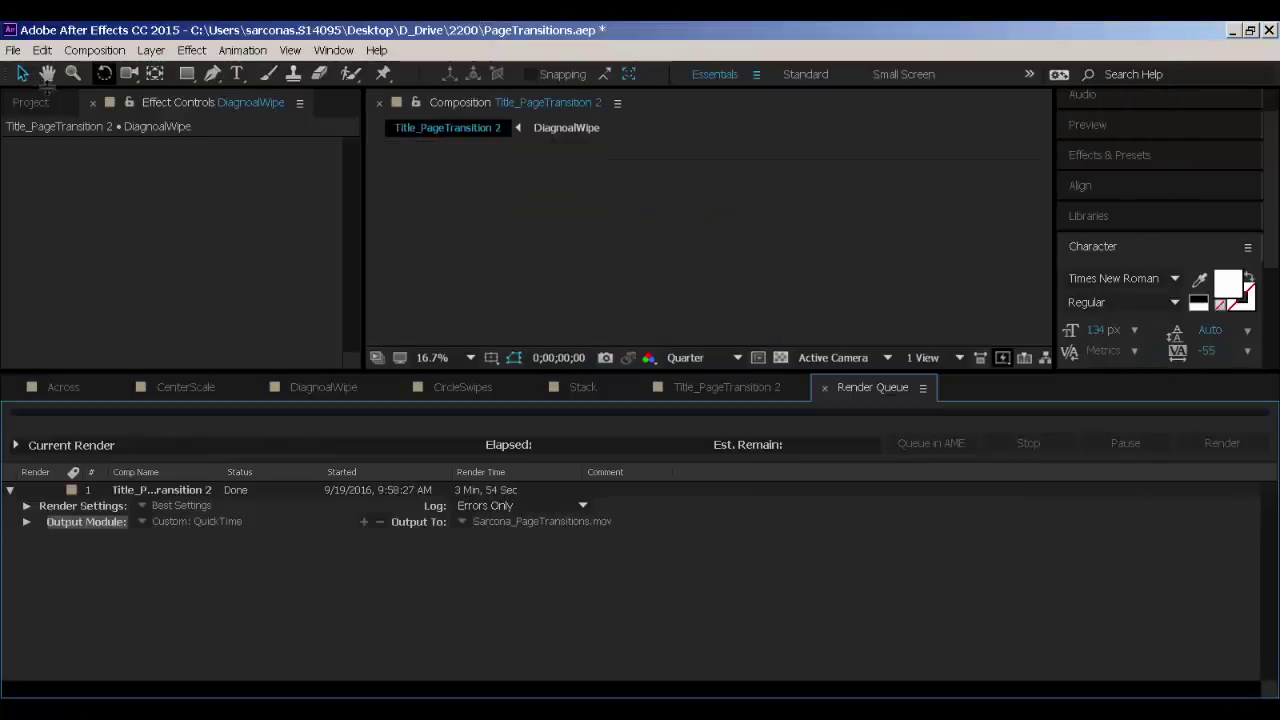
Enable motion blur on all four layers of the nested Title_PageTransition composition and for the composition itself, and return to Title_PageTransition 2.
click(38, 103)
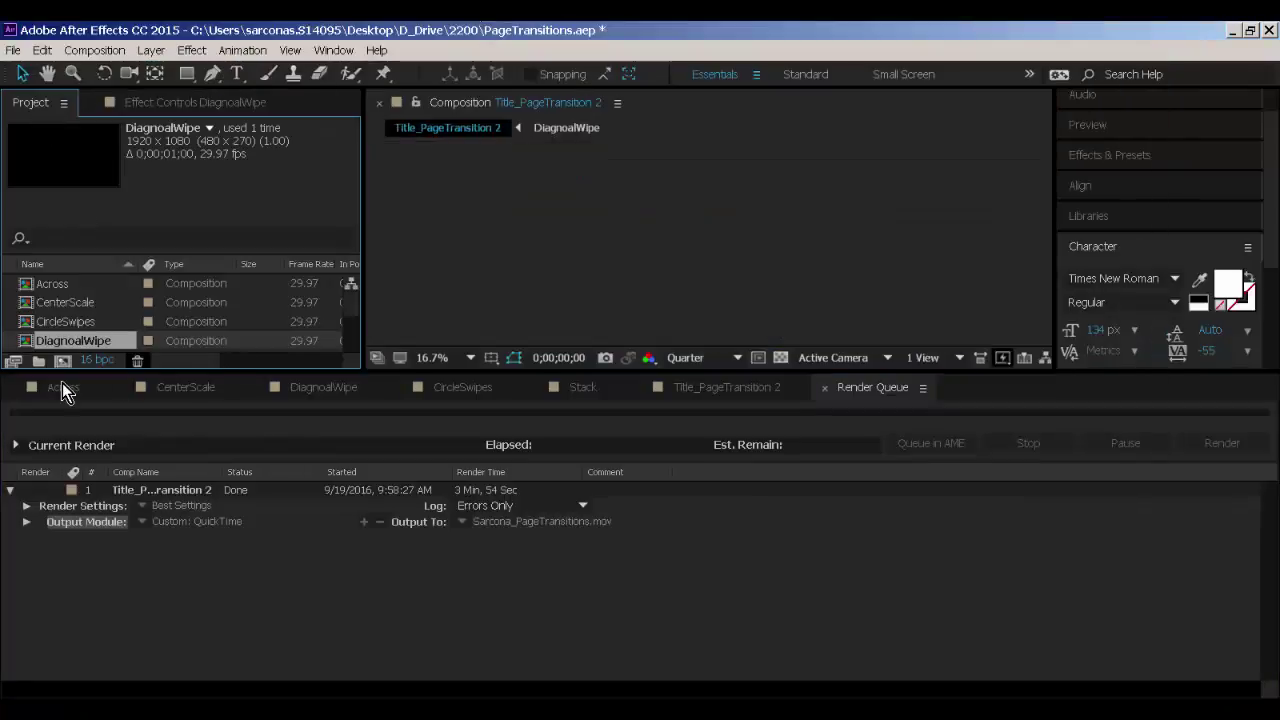
click(734, 380)
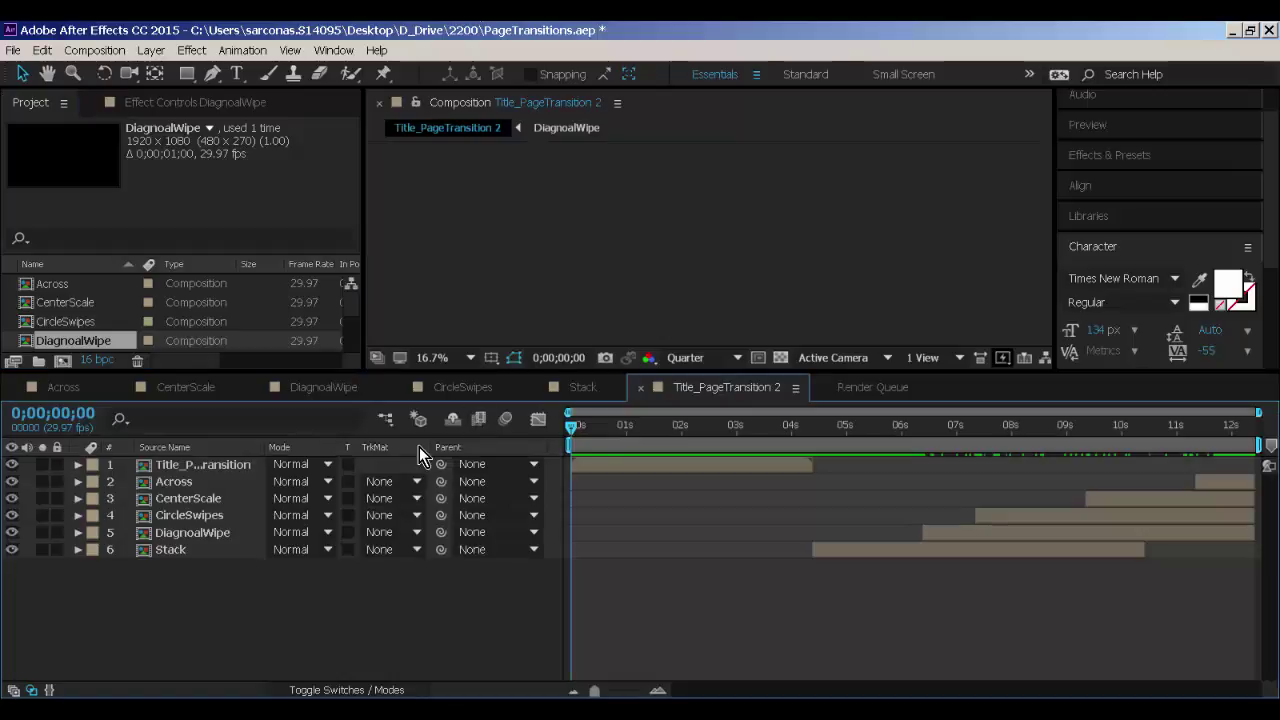
click(219, 468)
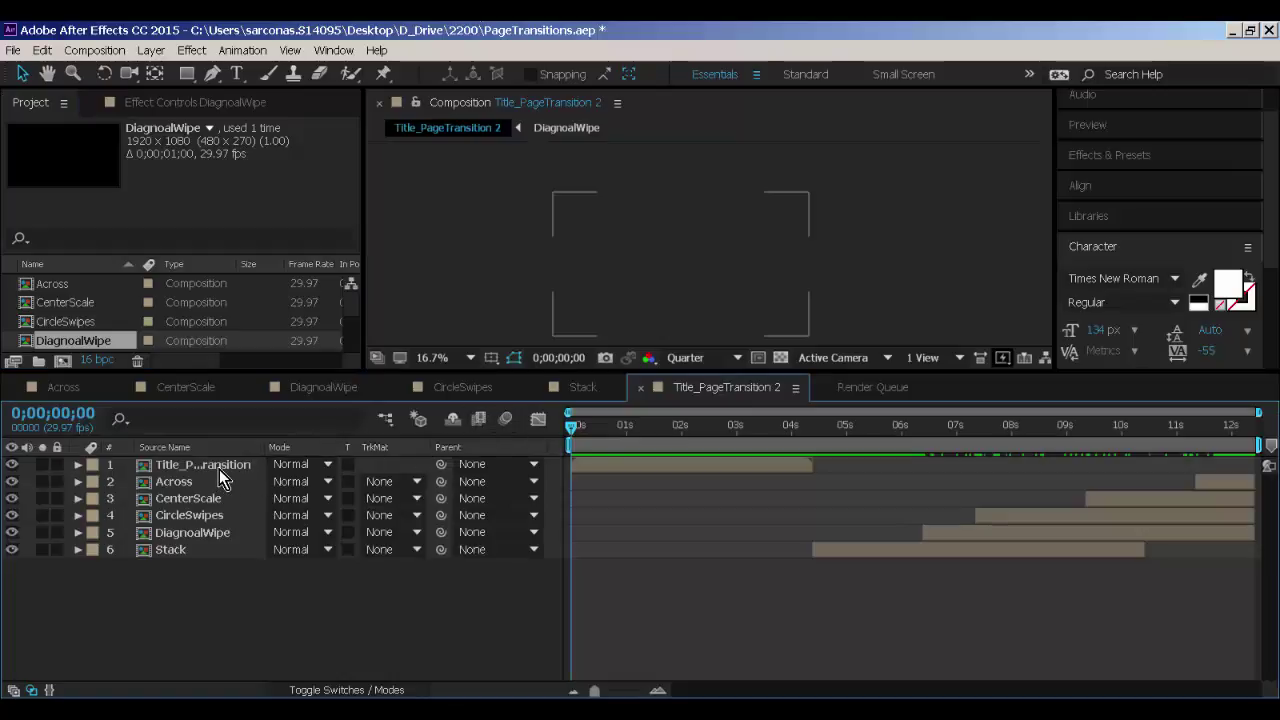
double_click(219, 469)
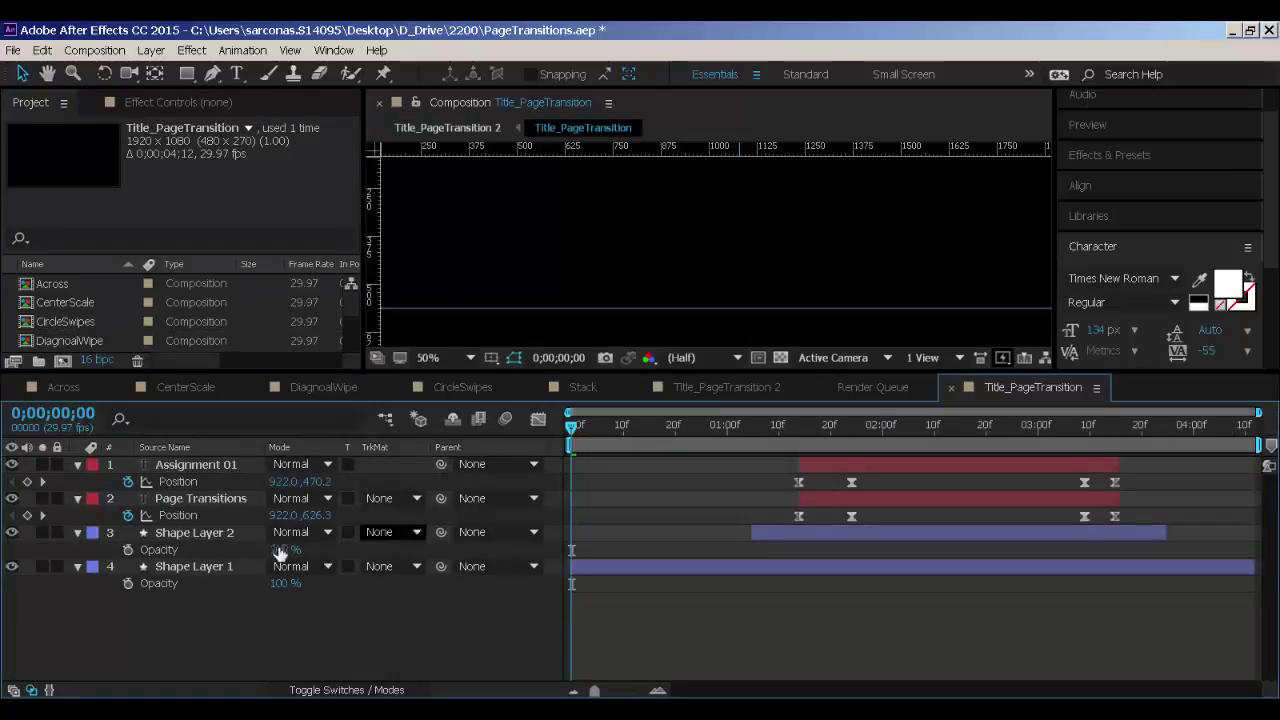
click(335, 690)
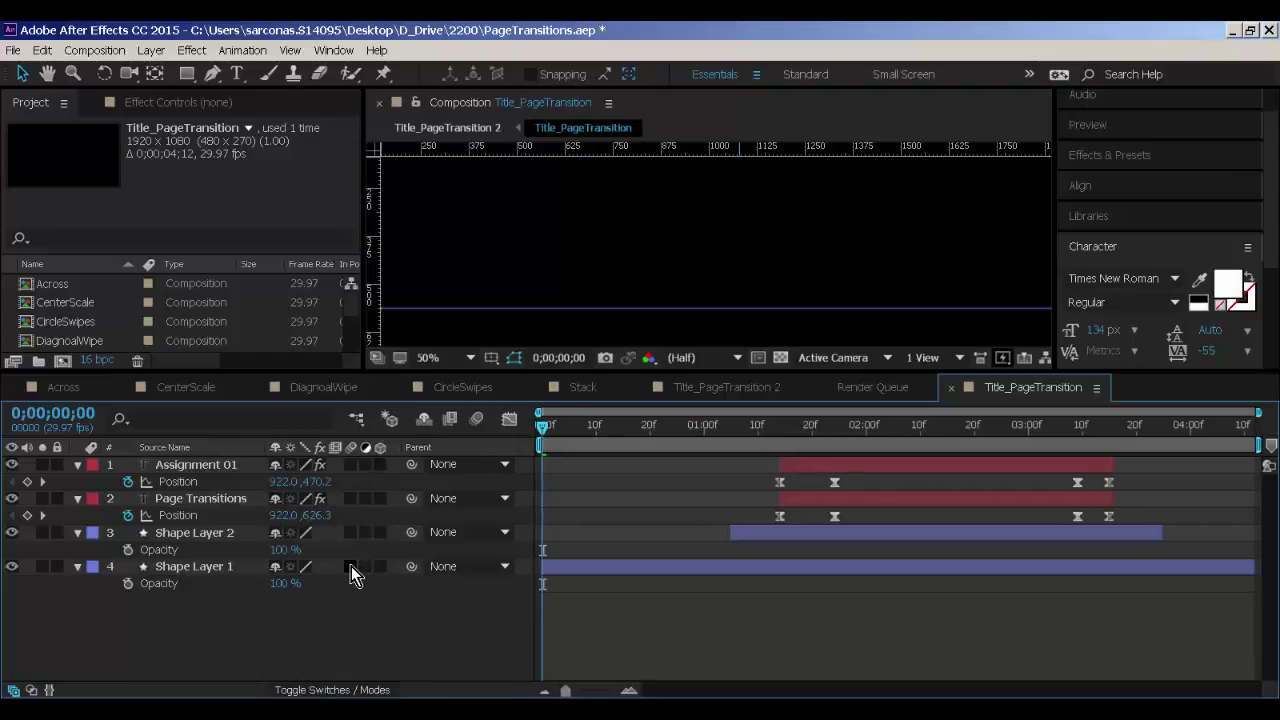
drag(351, 566, 353, 465)
click(481, 419)
click(712, 388)
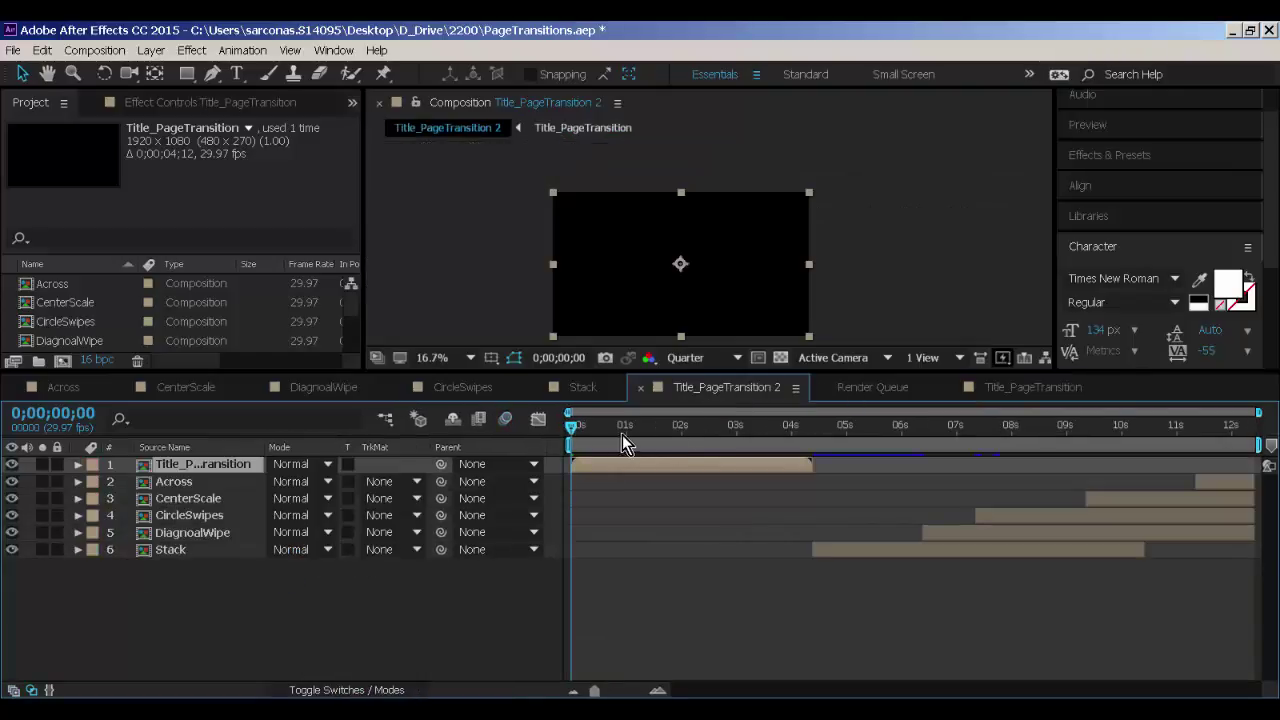
Step through frames around 0;00;01;06 in Title_PageTransition 2 and play the title reveal to check its motion blur.
mouse_move(622, 435)
mouse_down()
mouse_move(572, 432)
mouse_move(677, 432)
mouse_move(637, 432)
mouse_up()
key(comma)
key(period)
key(period)
key(period)
key(period)
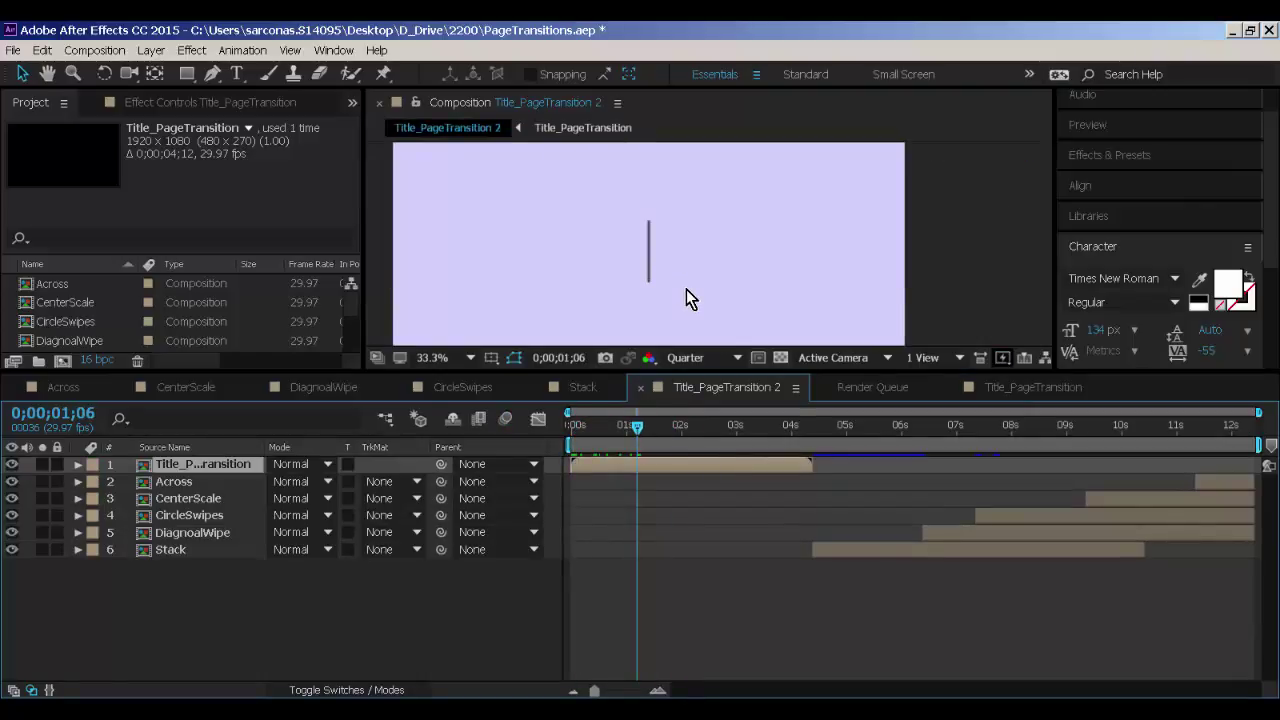
key(space)
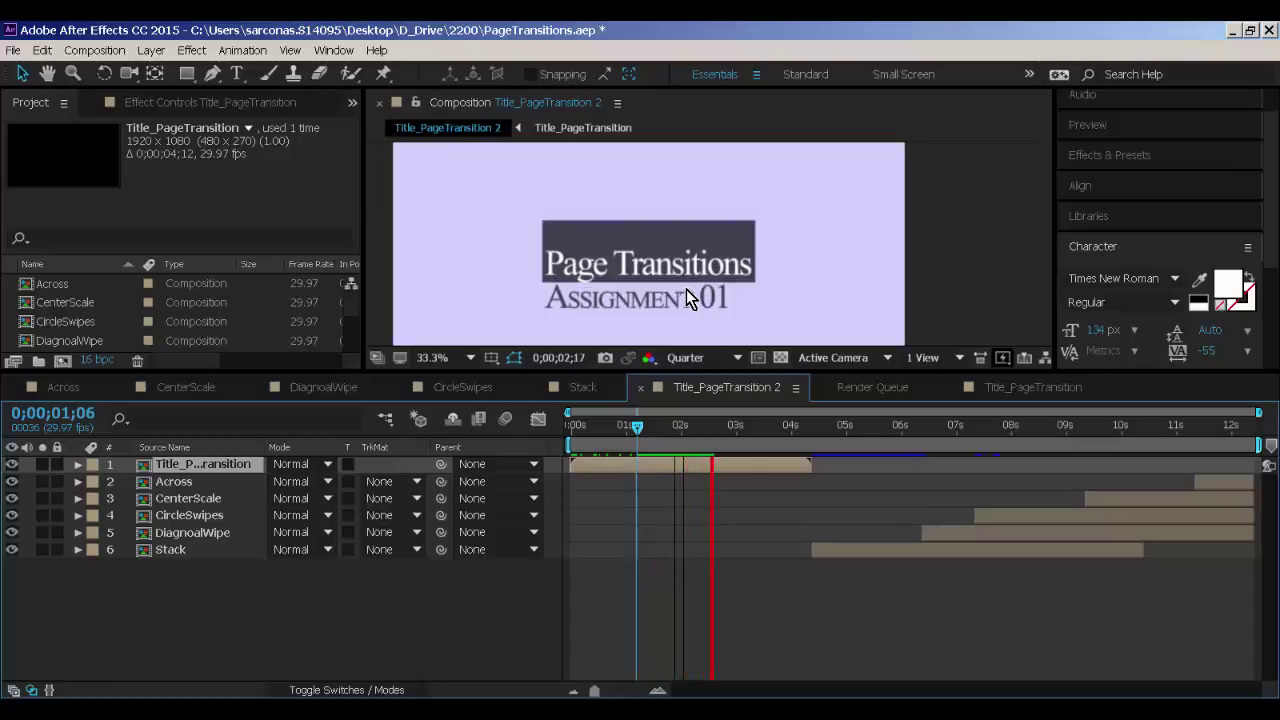
key(space)
Add Title_PageTransition 2 to the render queue again and remove the finished render item.
click(13, 50)
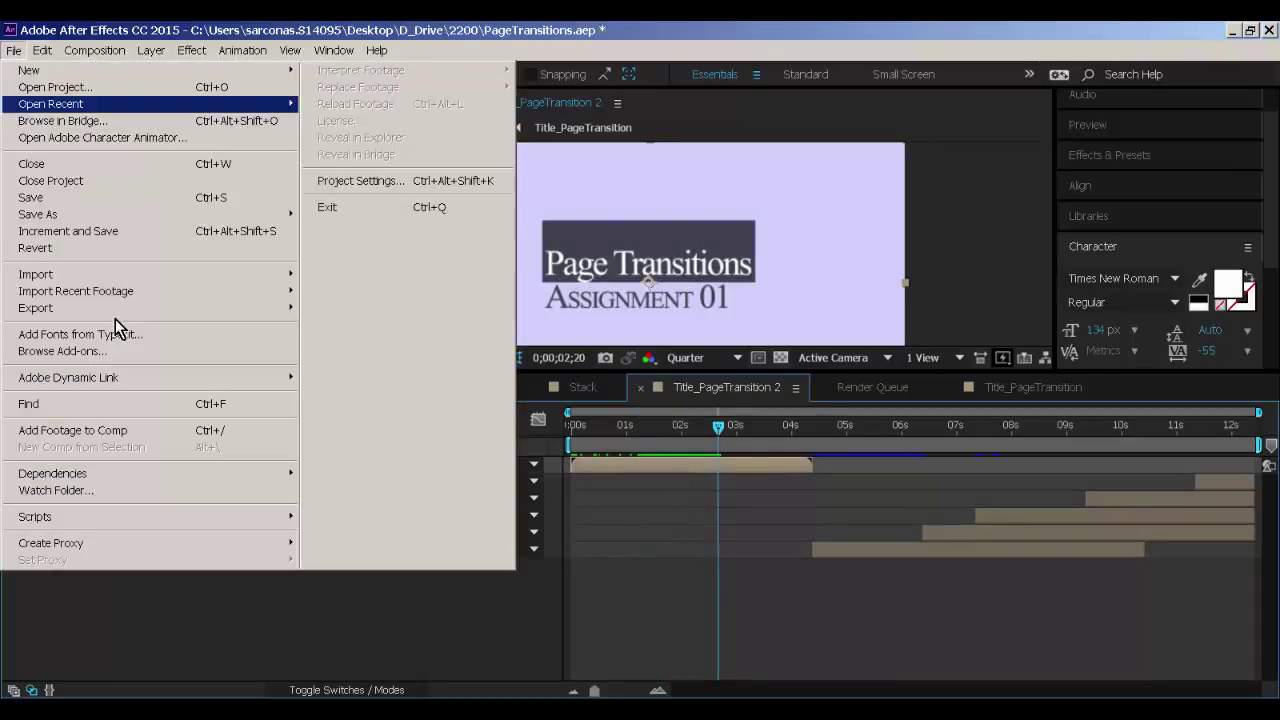
mouse_move(190, 308)
click(388, 325)
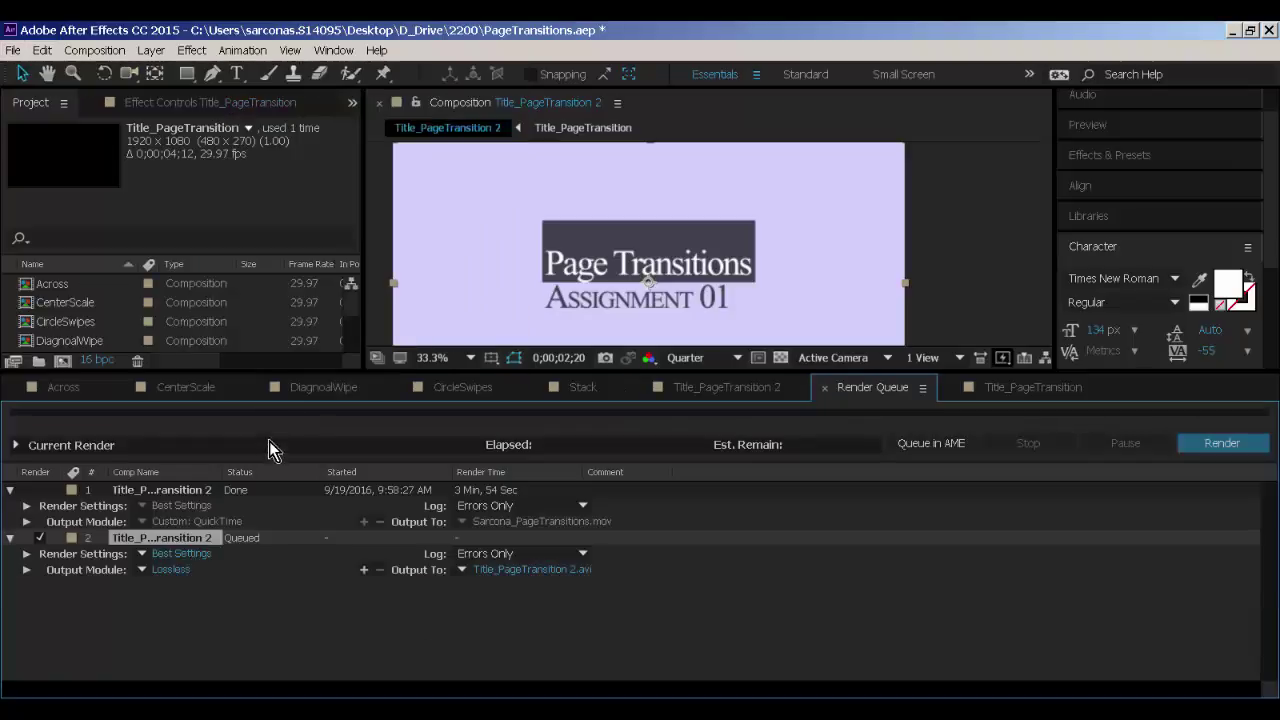
click(192, 488)
key(Delete)
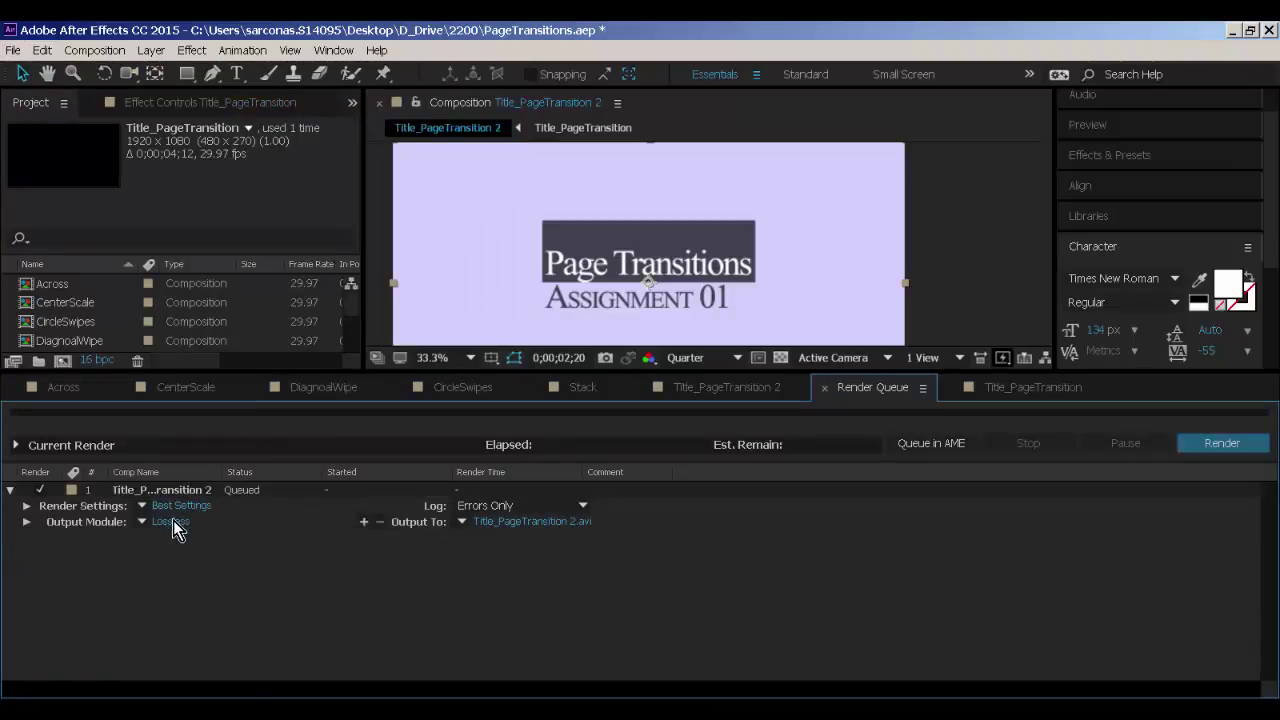
Set the queued item's output module to QuickTime format with the H.264 video codec.
click(172, 522)
click(524, 121)
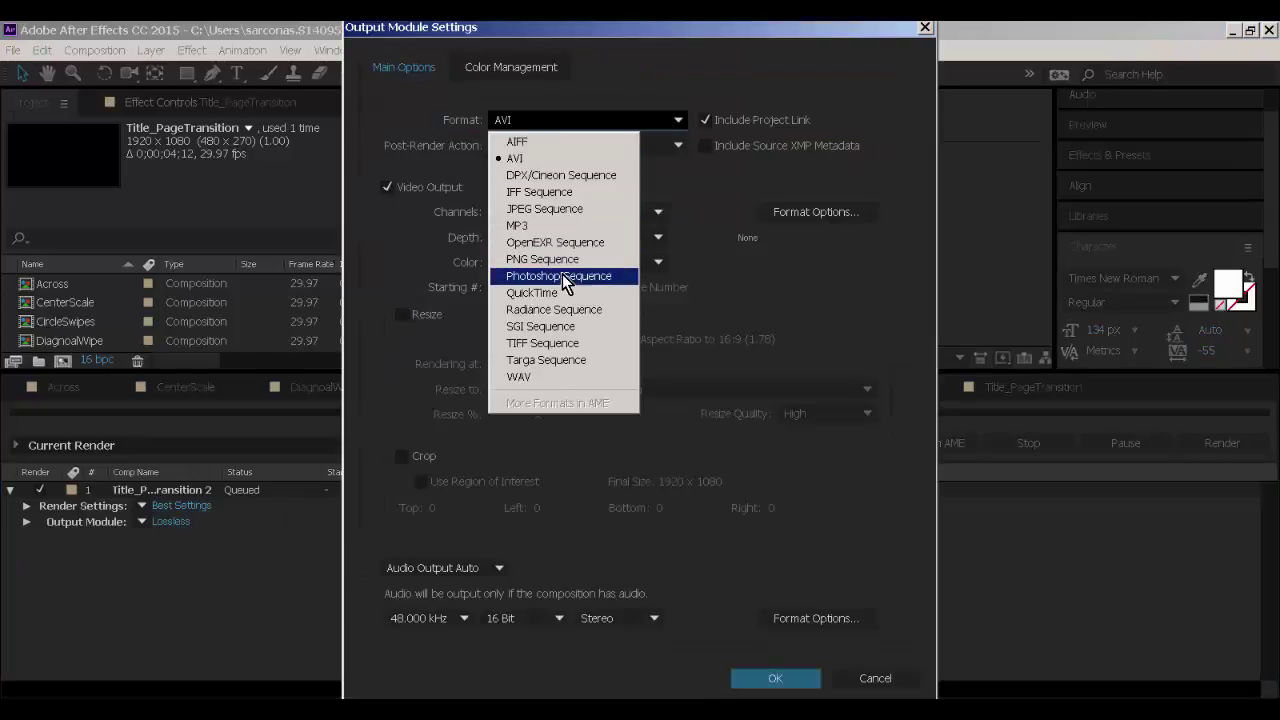
click(531, 292)
click(830, 212)
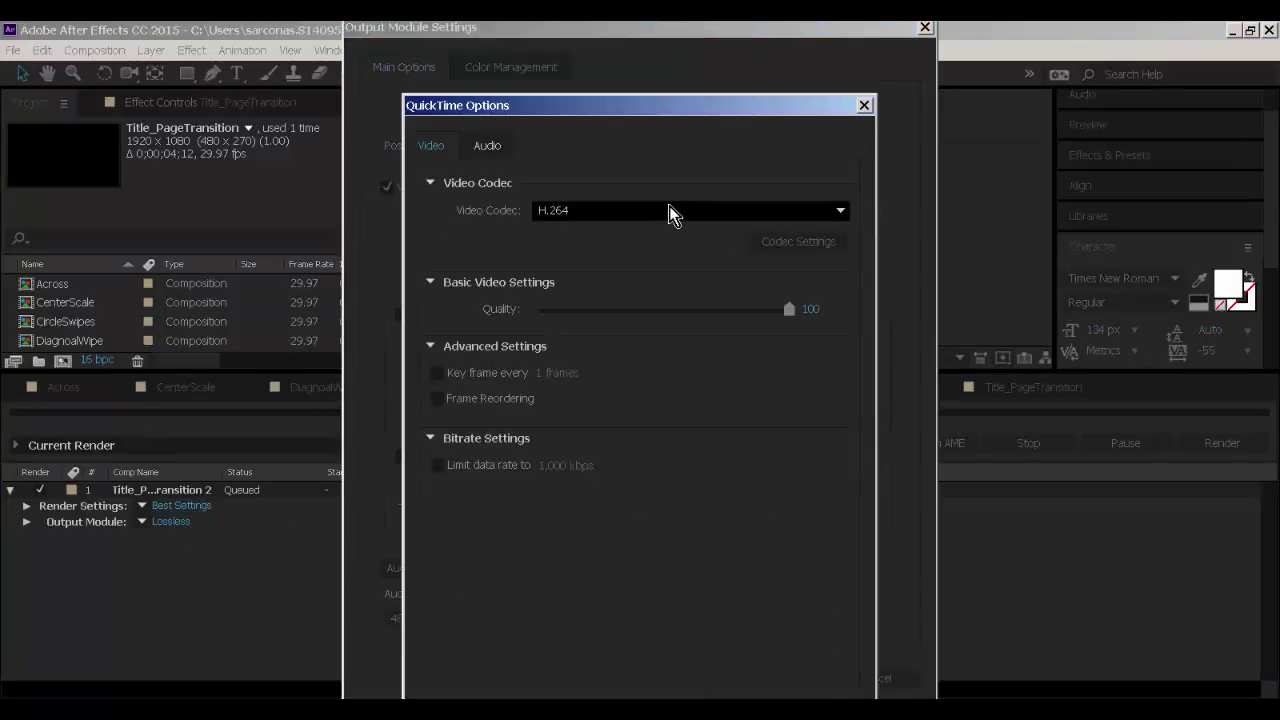
click(769, 676)
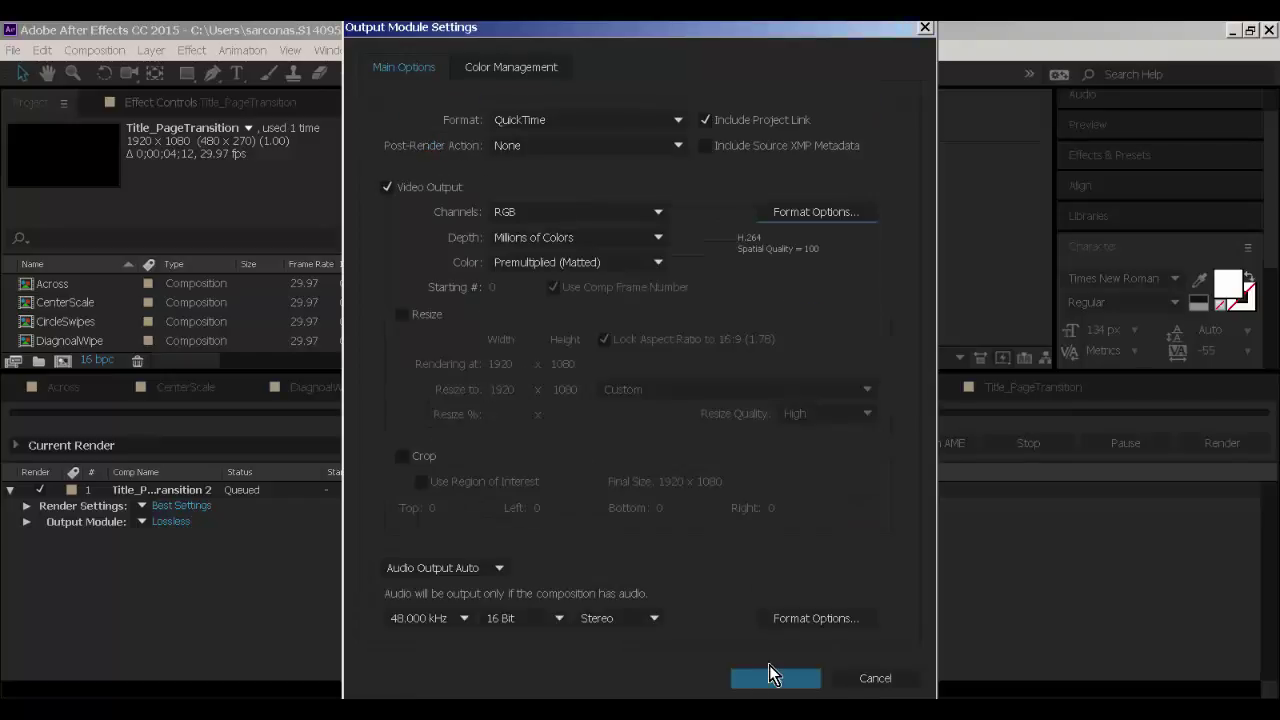
click(769, 675)
Direct the output to the existing movie named with the author's surname and _PageTransitions in the 2200 folder, replacing it.
click(512, 526)
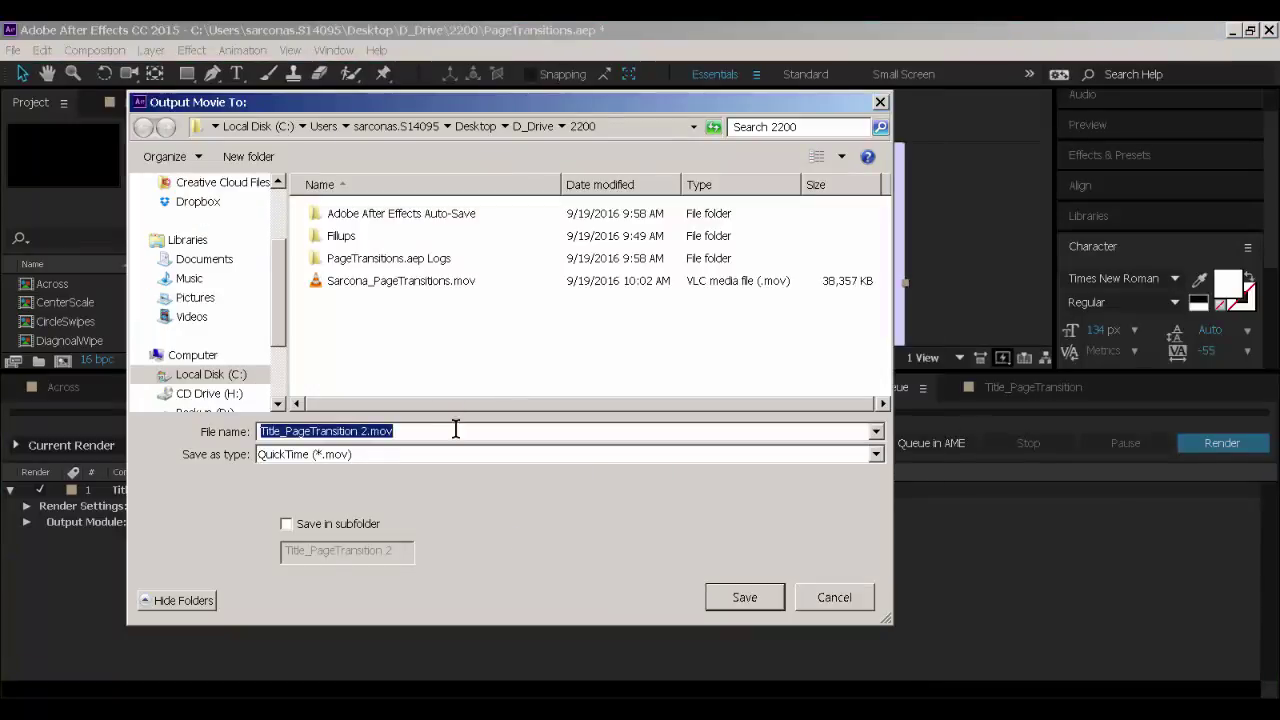
double_click(404, 280)
click(738, 398)
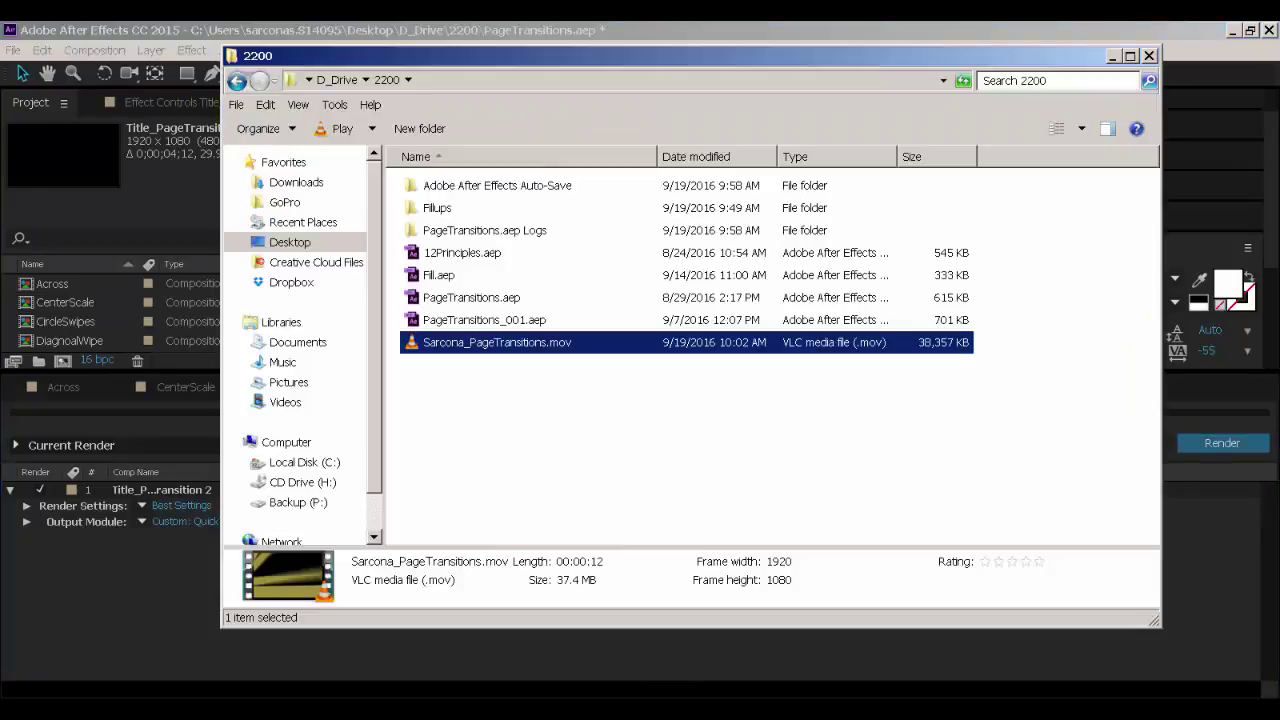
Examine the rendered movie and the PageTransitions_001.aep project file in the 2200 folder, and return to After Effects.
click(500, 360)
click(491, 342)
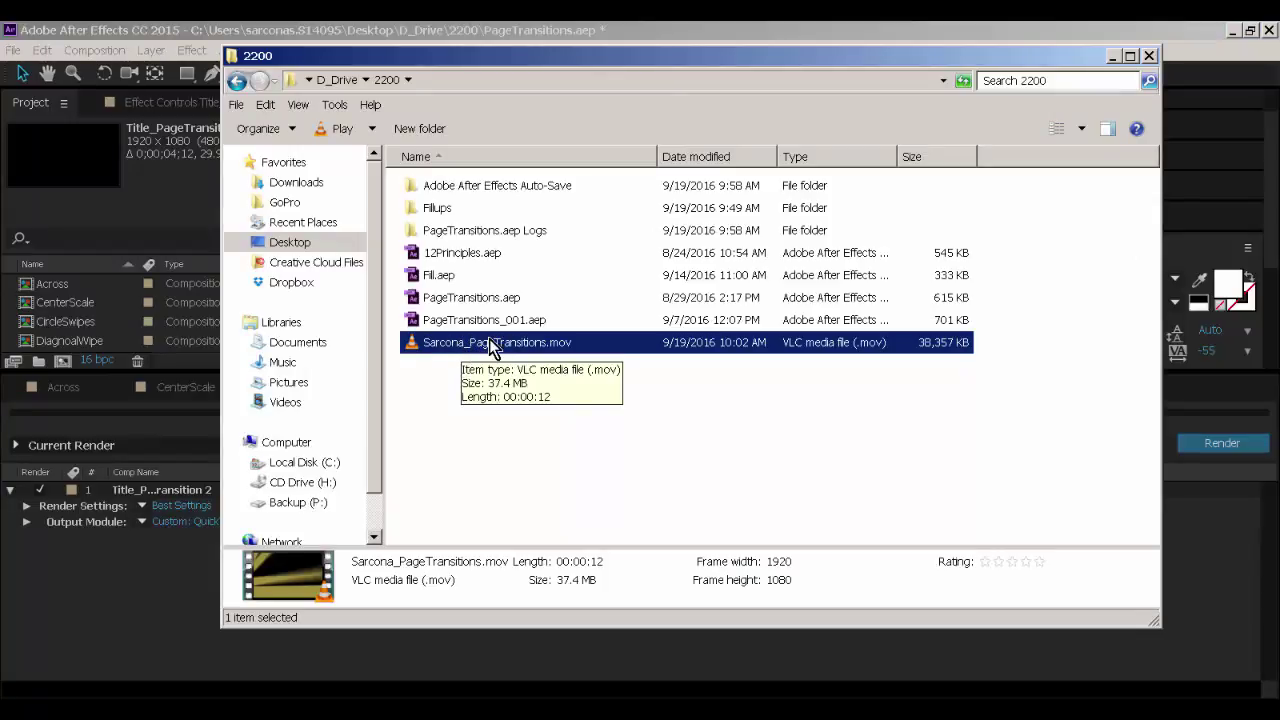
click(551, 371)
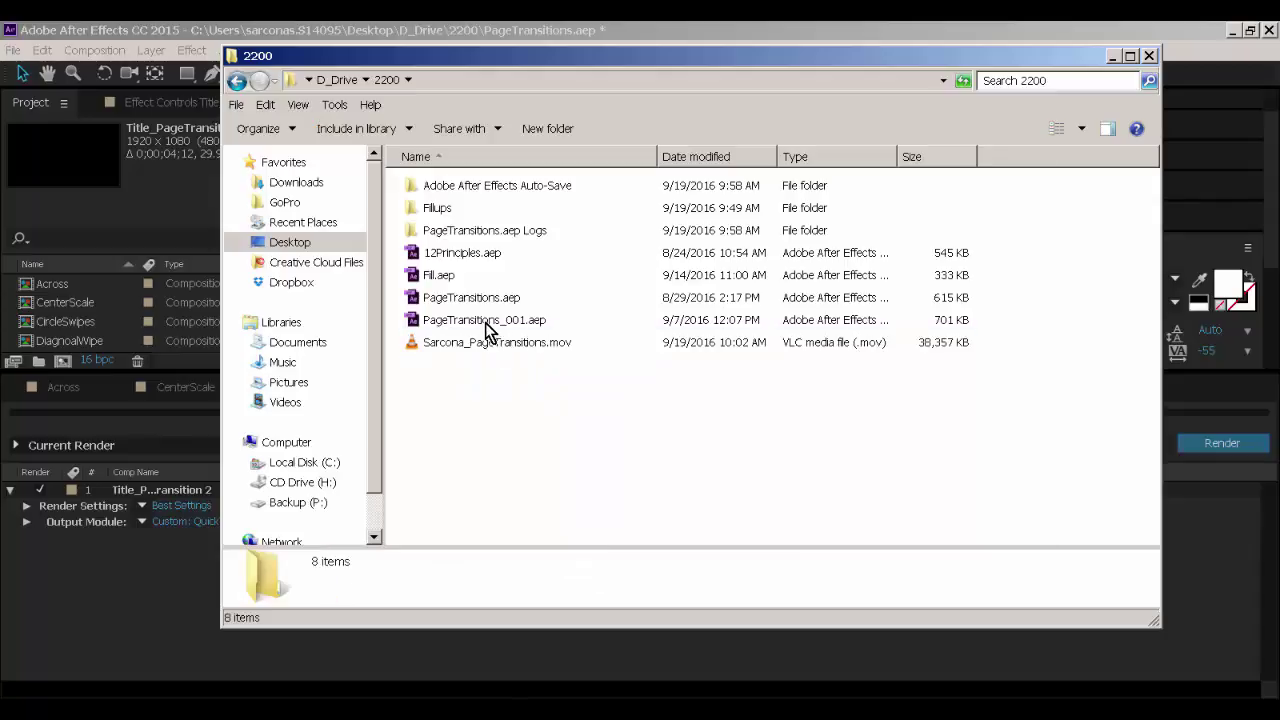
click(486, 320)
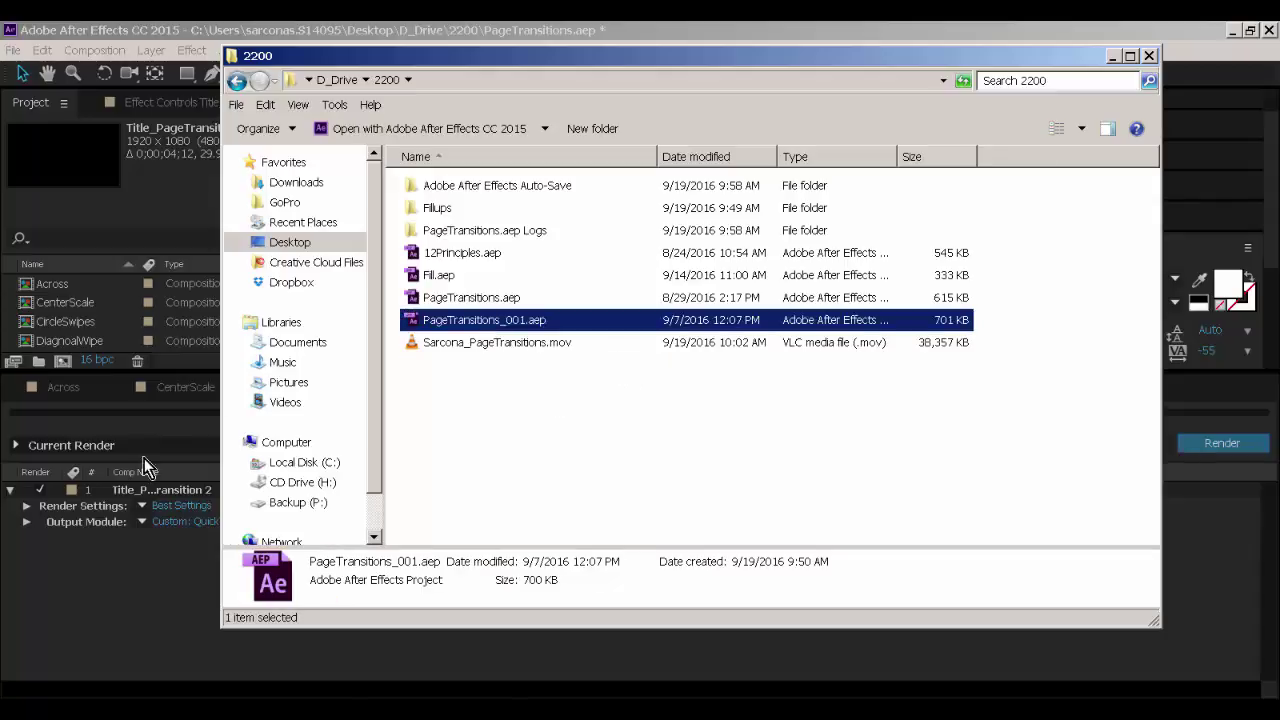
click(556, 400)
click(344, 30)
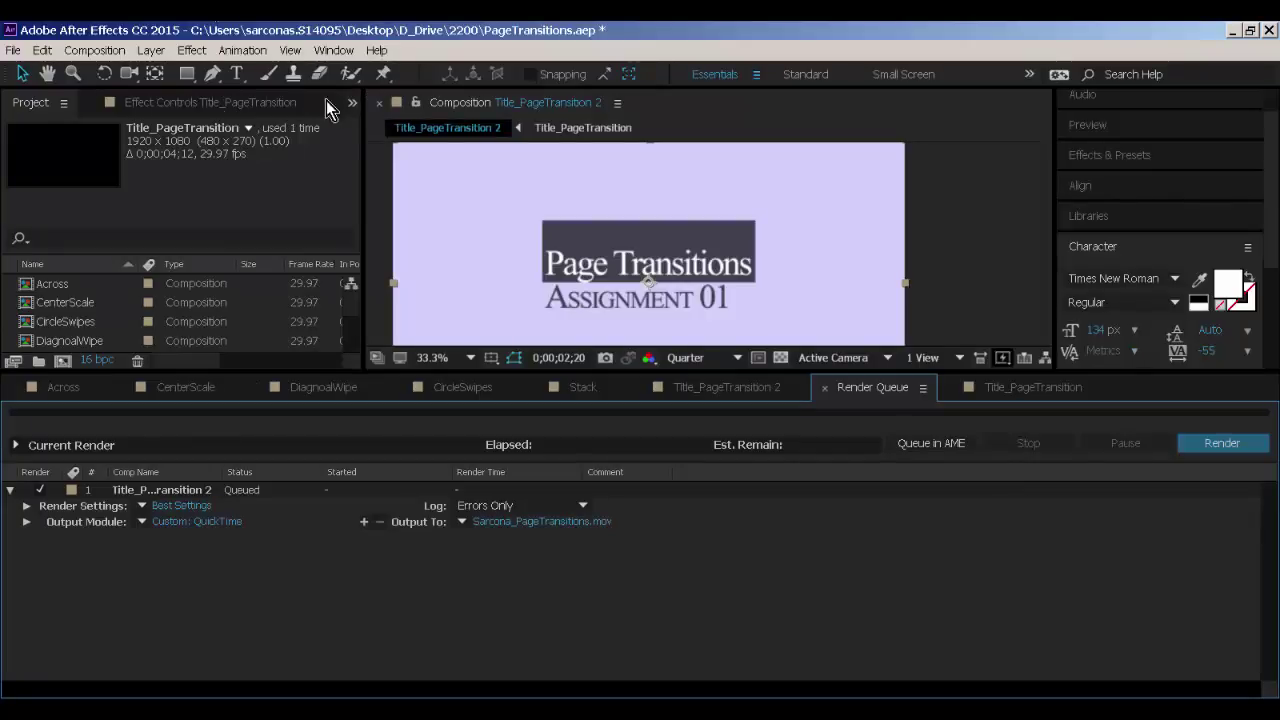
Save the project in the Fillups folder under the author's surname followed by _PageTransitions_Final.
click(14, 50)
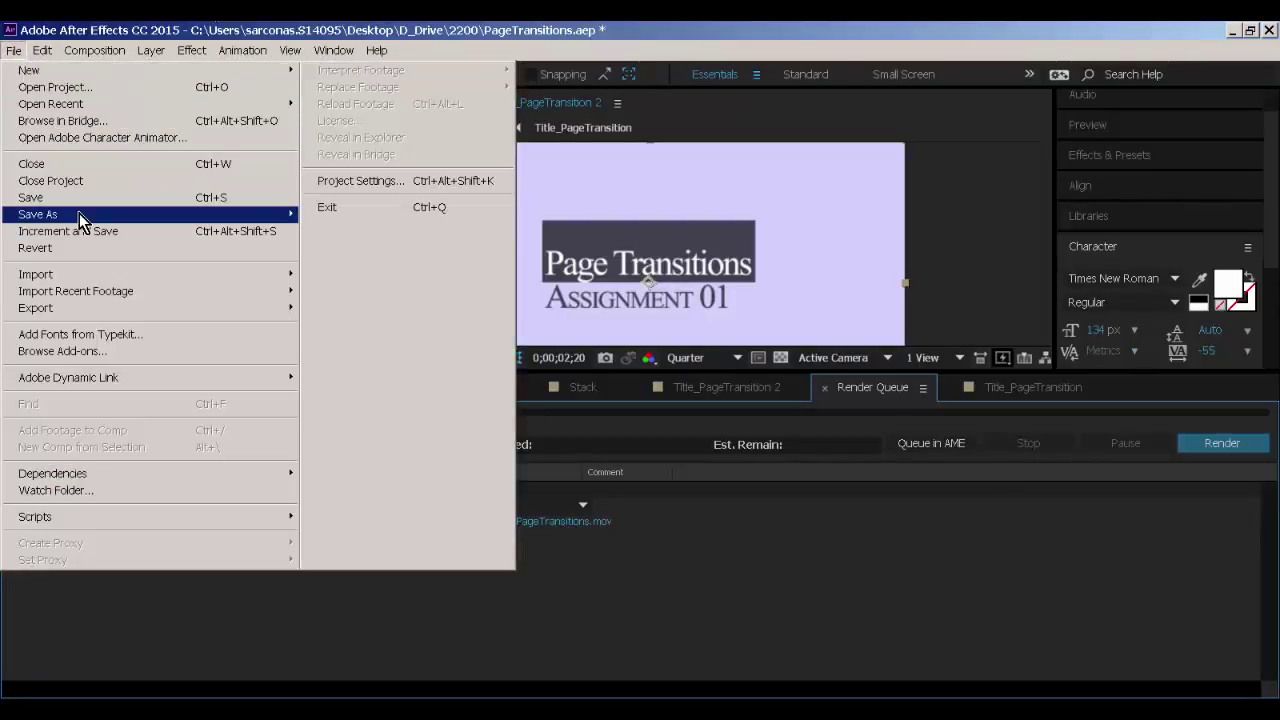
mouse_move(80, 216)
click(360, 214)
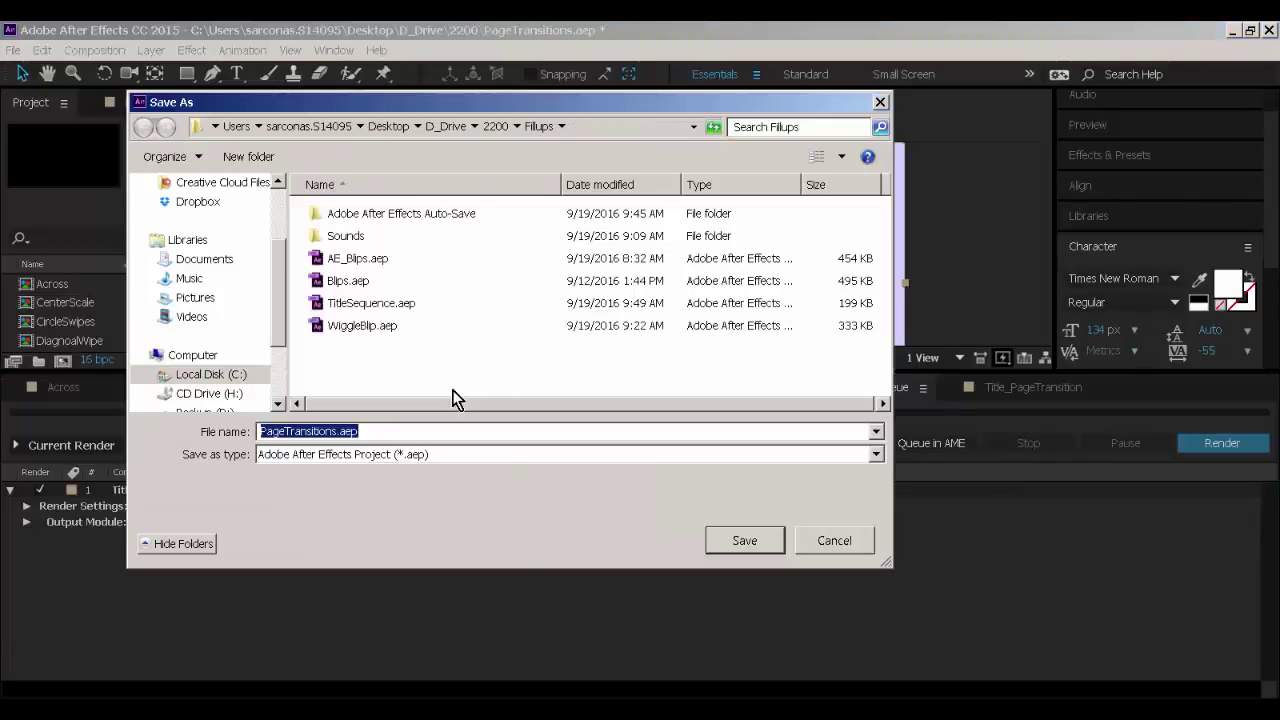
text(Sarcona_)
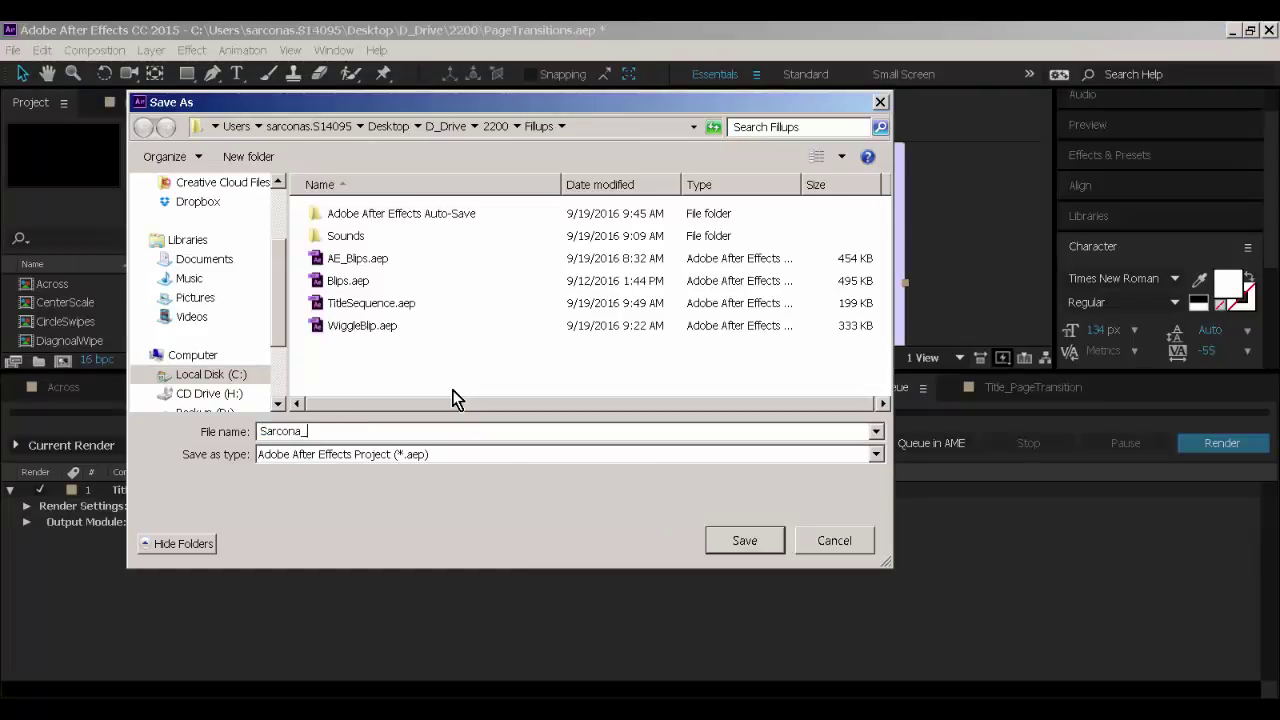
text(PageTransitions_Final)
key(Return)
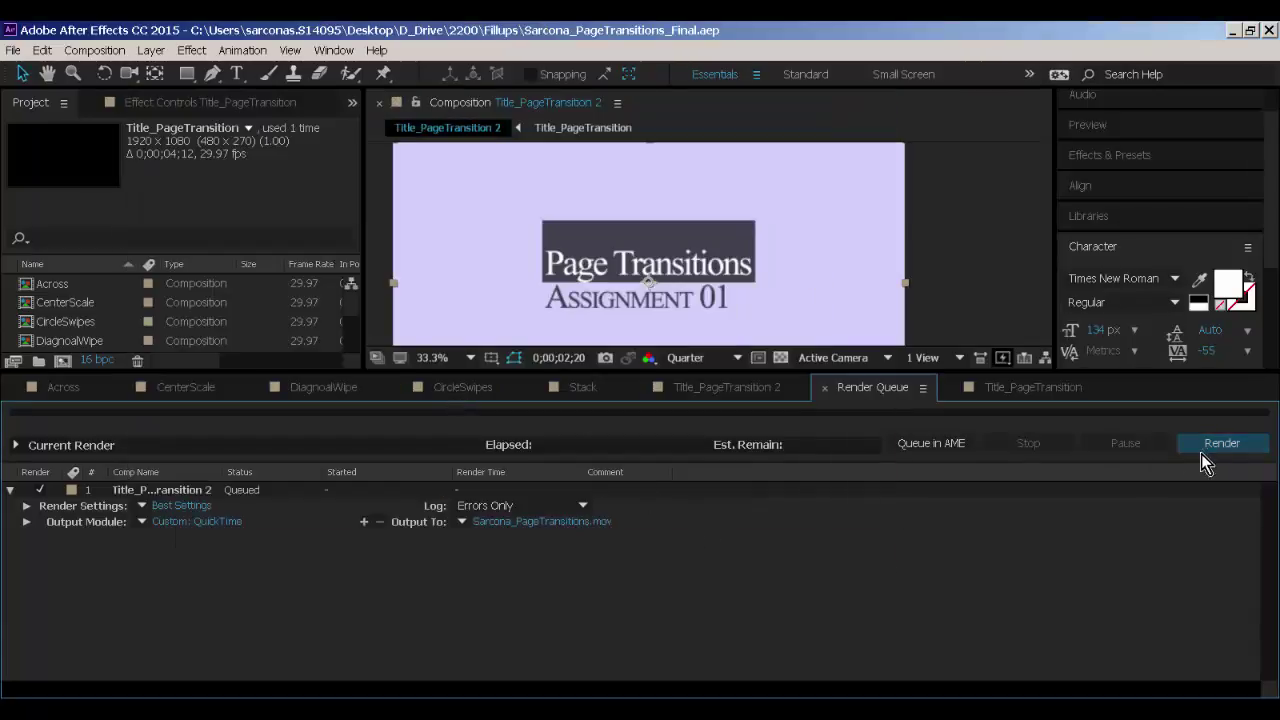
Check the final project file in the Fillups folder and the movie in the 2200 folder, and return to After Effects.
key(alt+Tab)
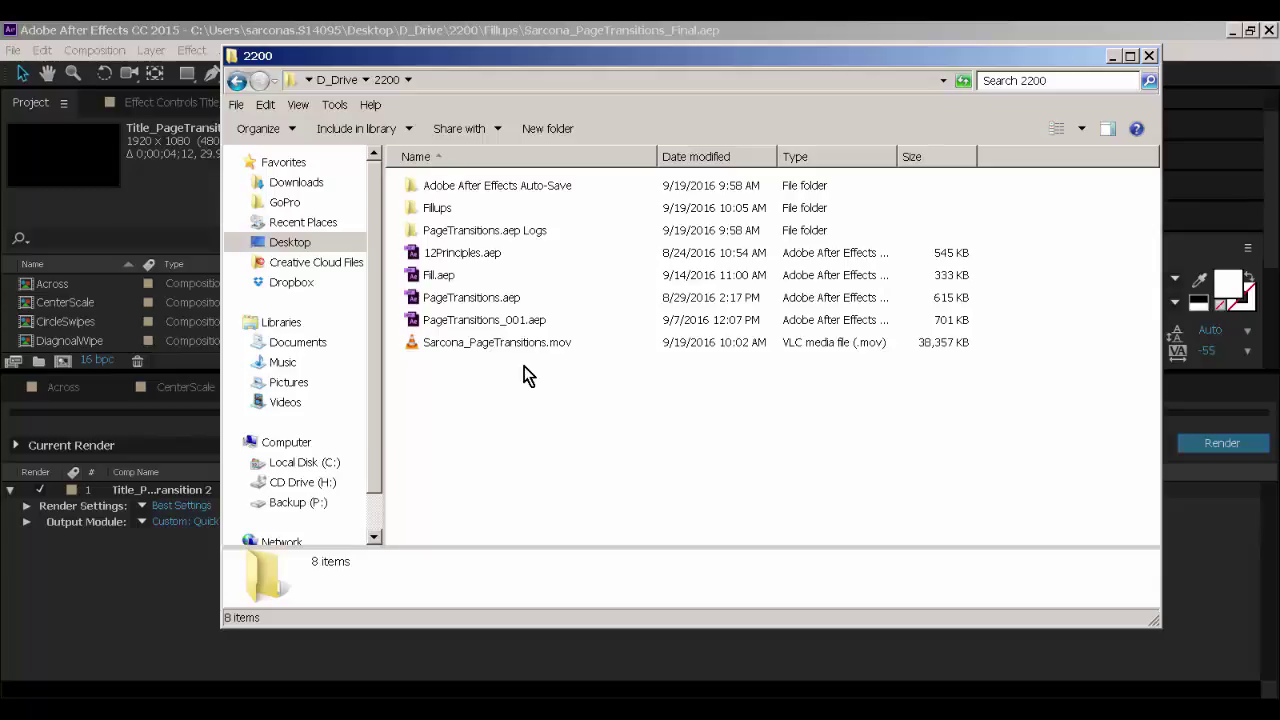
click(466, 232)
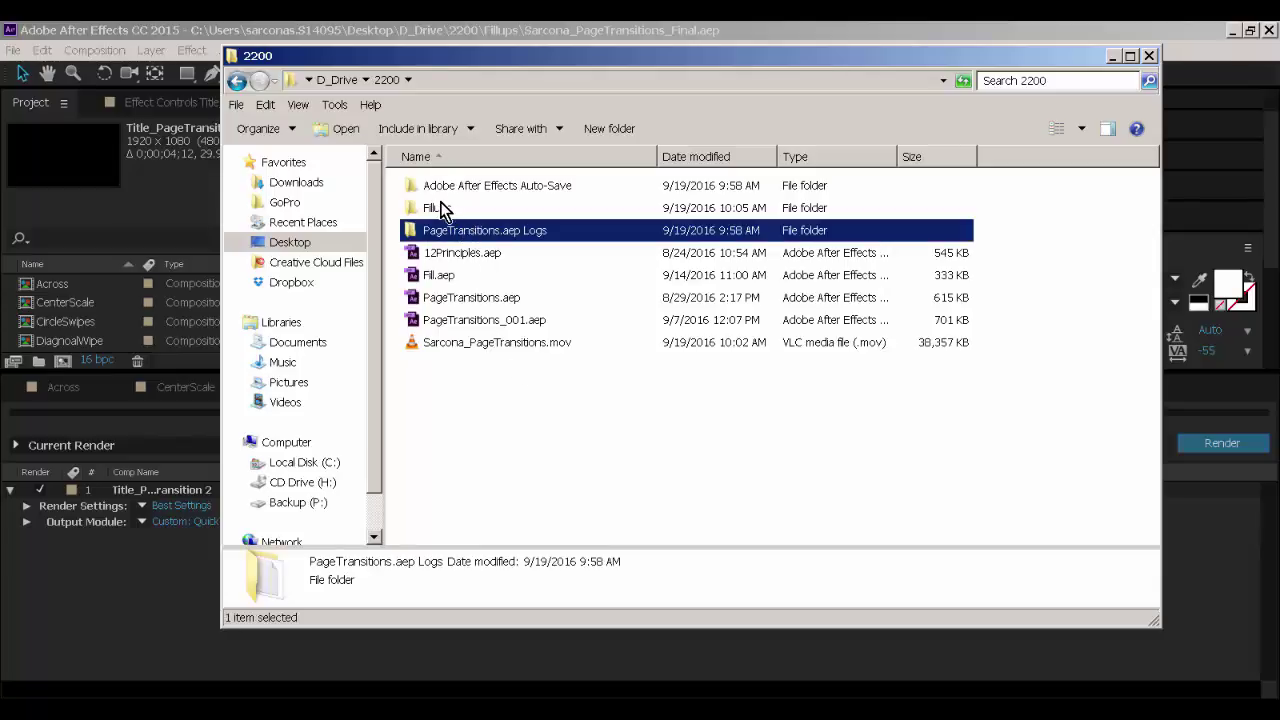
double_click(440, 208)
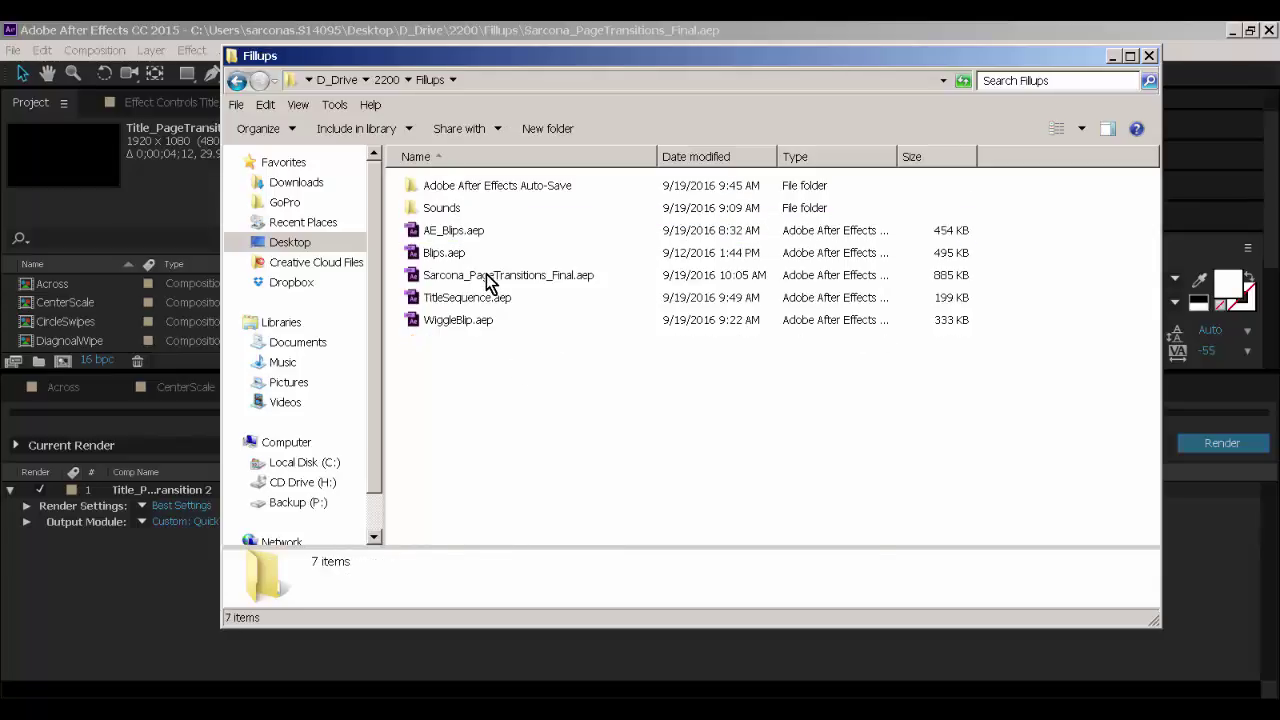
click(488, 275)
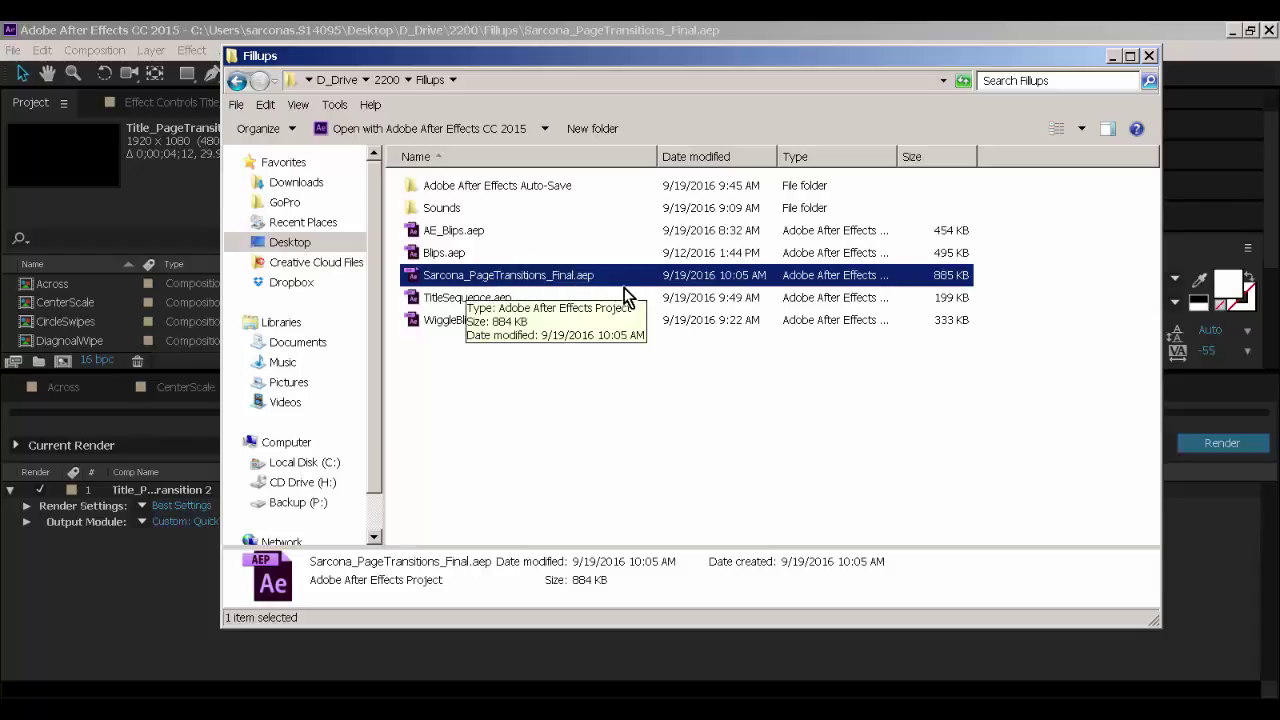
key(BackSpace)
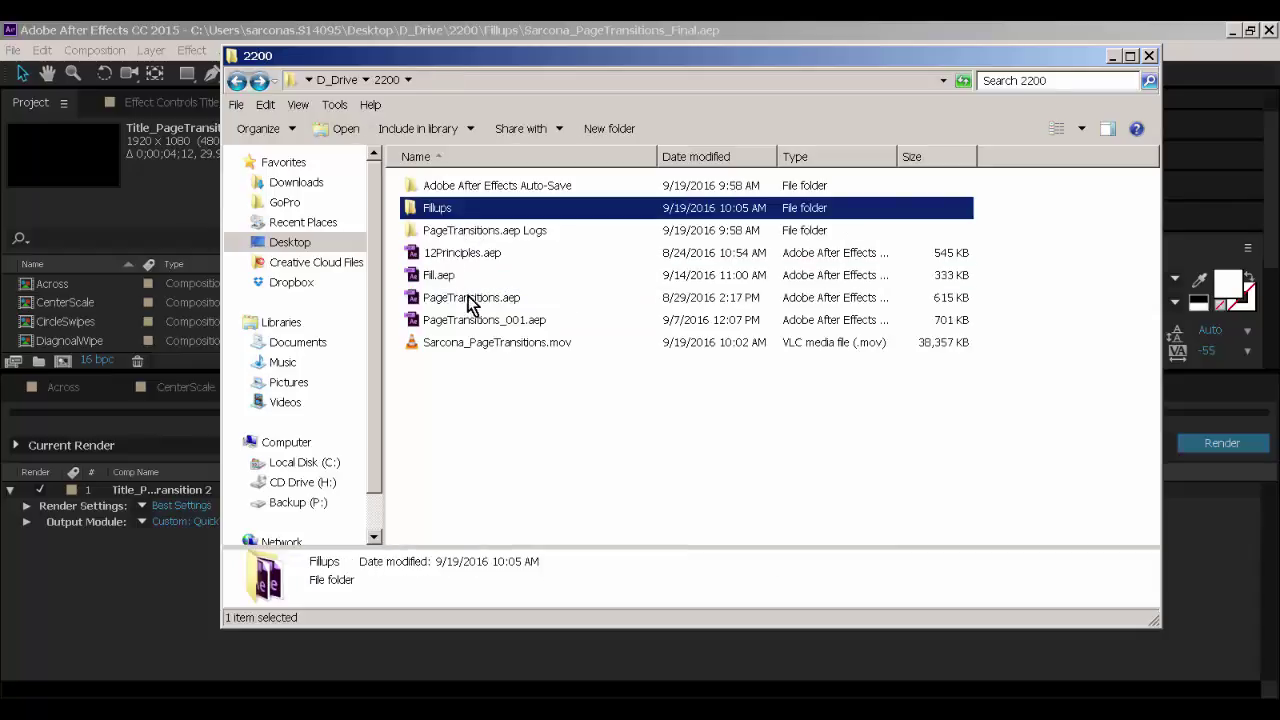
click(488, 343)
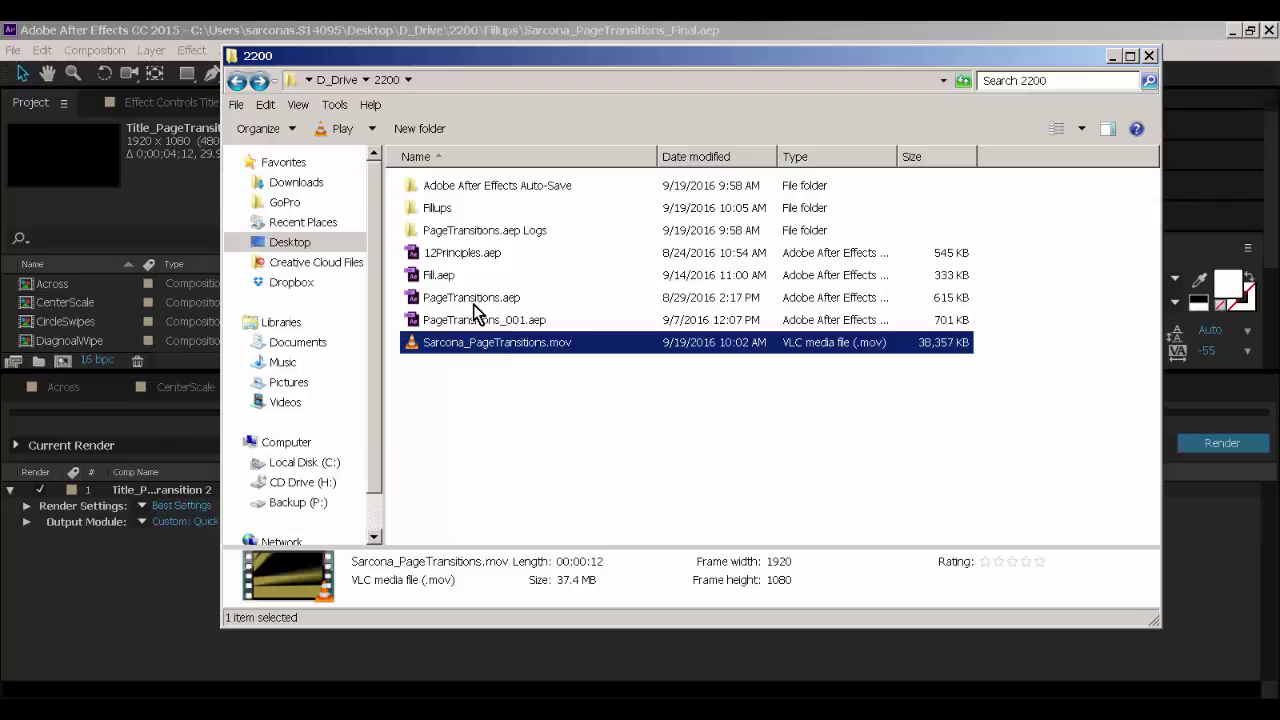
click(112, 432)
Preview the Across transition and scrub through the CenterScale and DiagnoalWipe compositions.
click(74, 387)
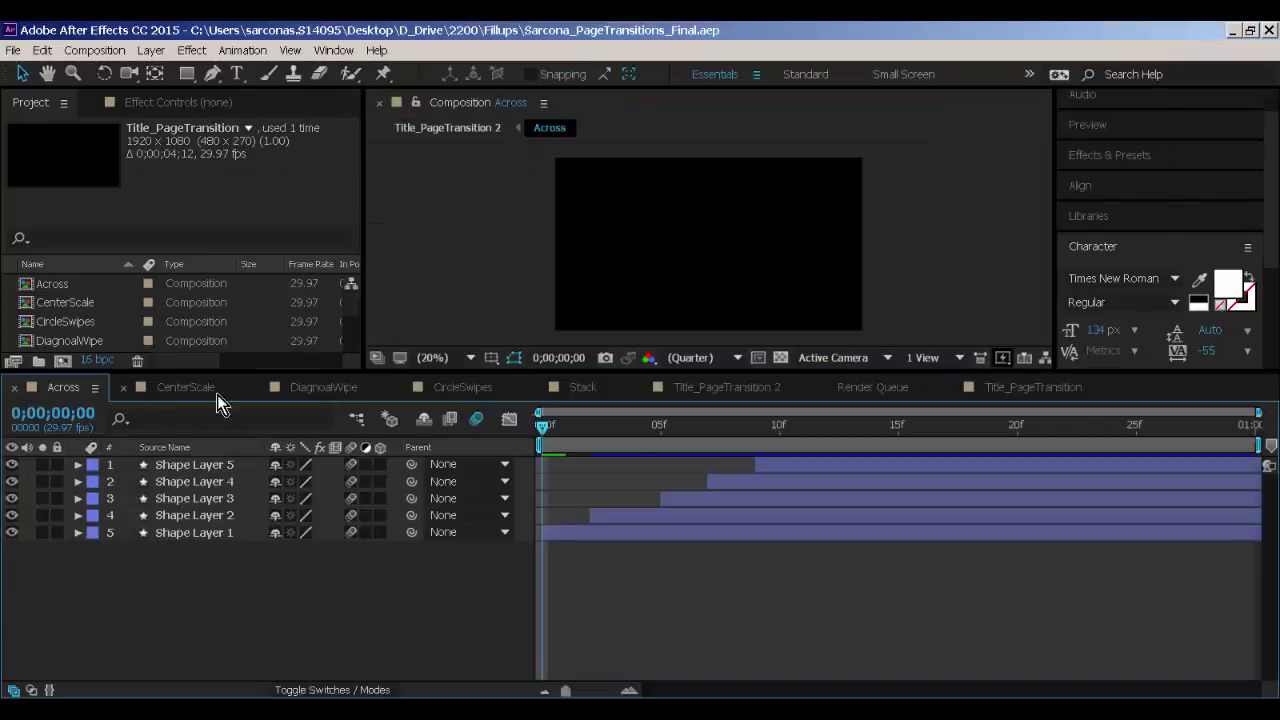
key(space)
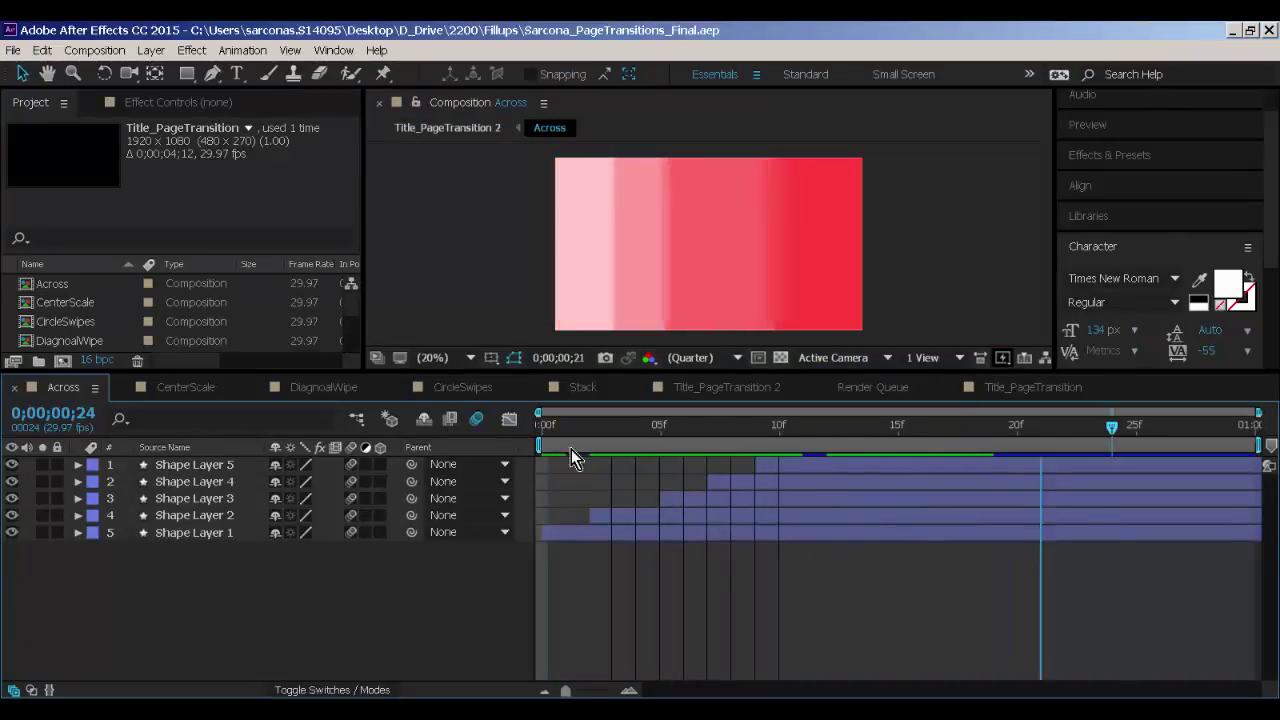
click(205, 390)
drag(611, 451, 1250, 438)
key(alt+Tab)
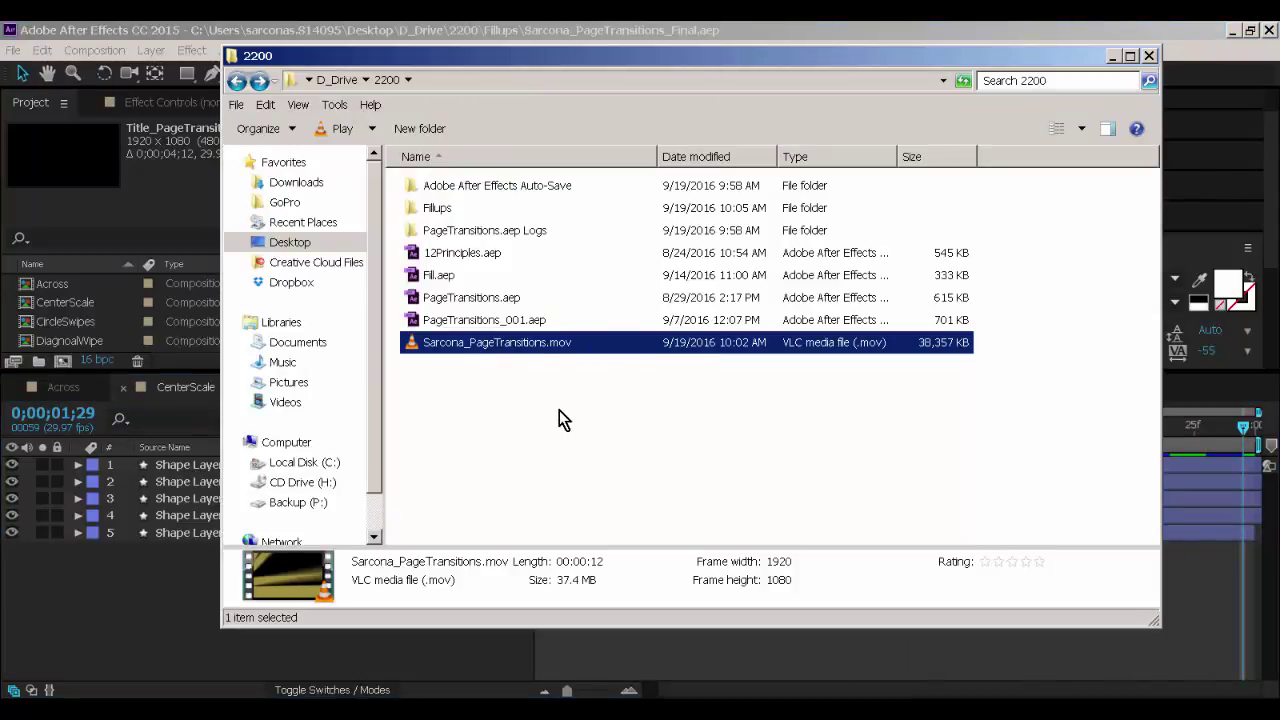
key(alt+Tab)
click(417, 386)
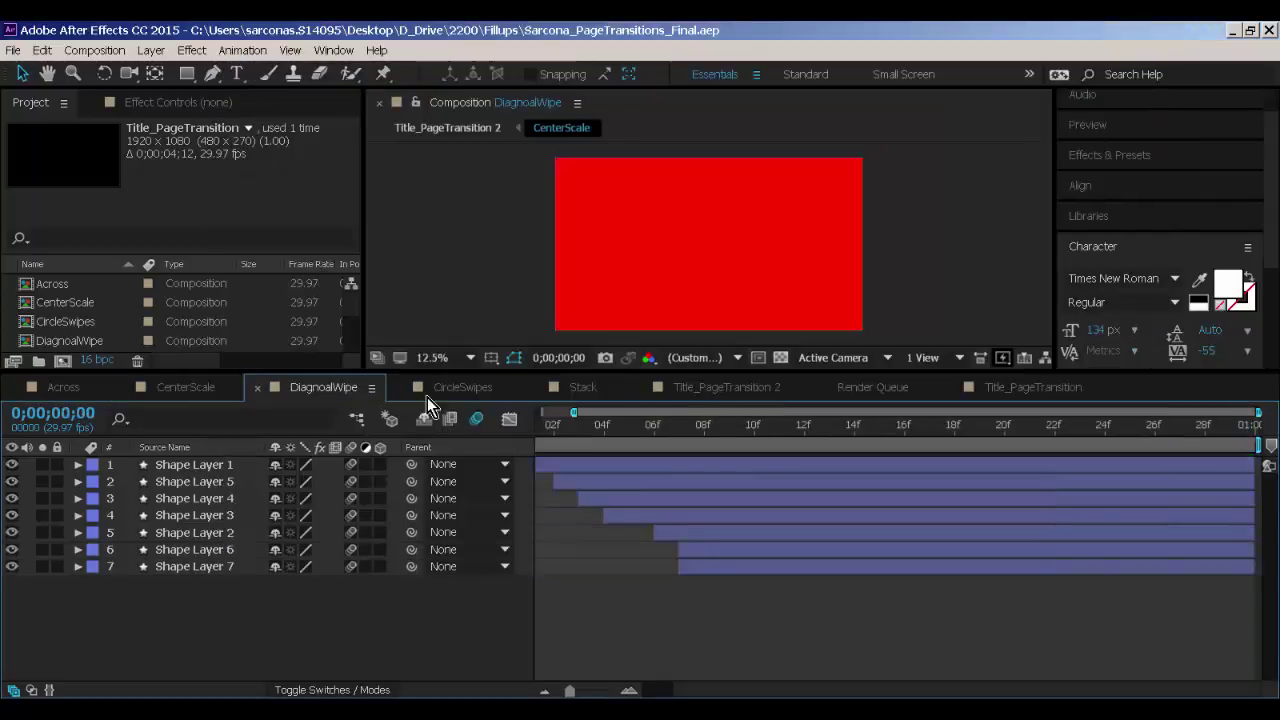
drag(573, 430, 1015, 441)
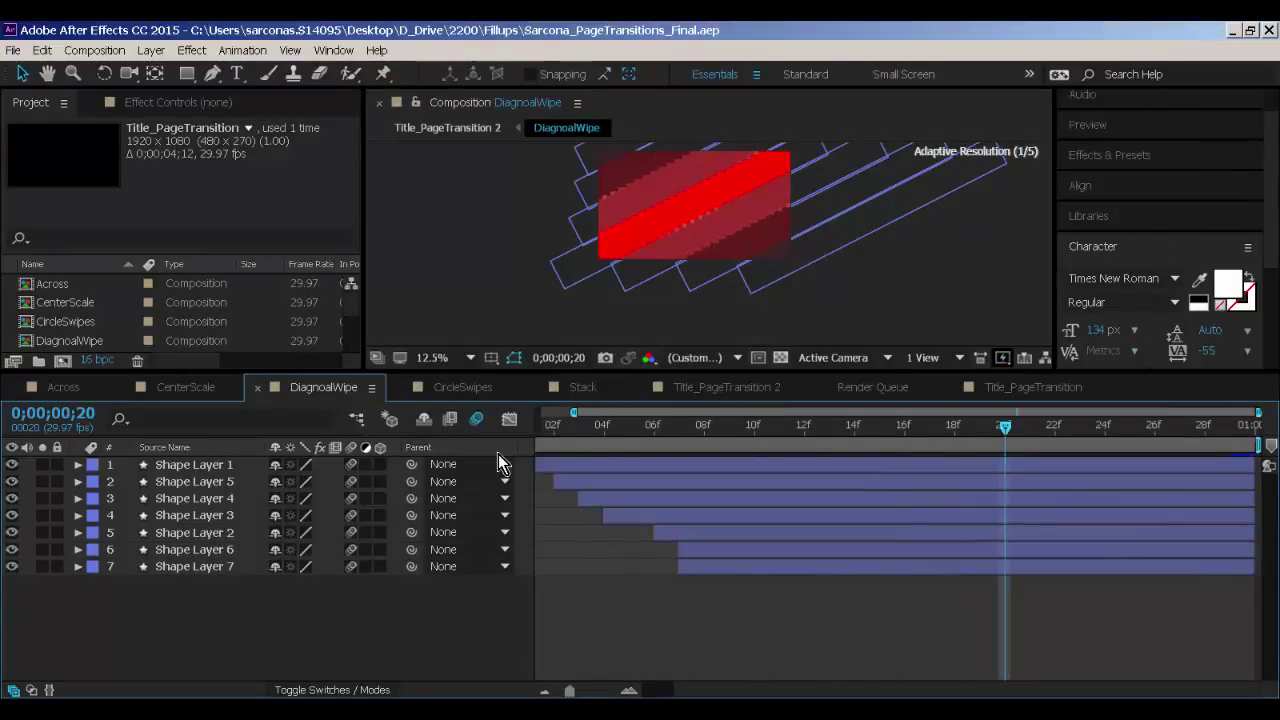
Open the Title_PageTransition composition and enlarge the composition viewer by shrinking the timeline area.
click(1054, 389)
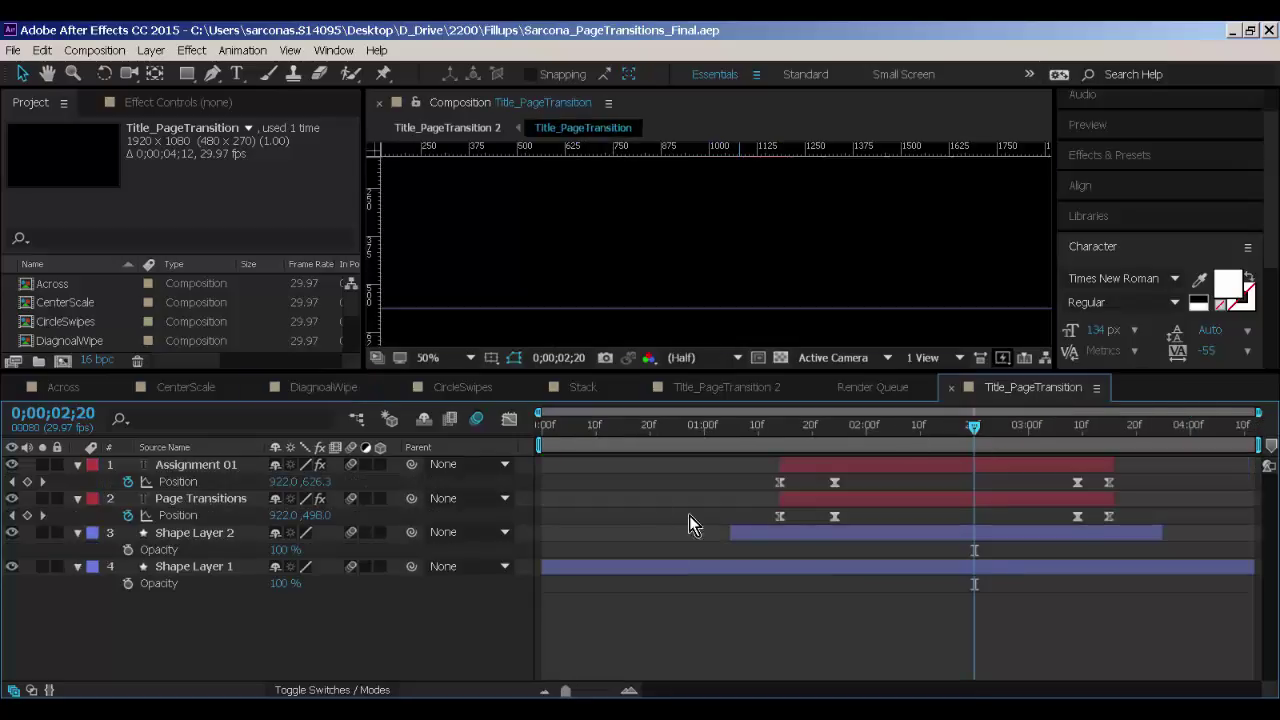
drag(484, 372, 420, 494)
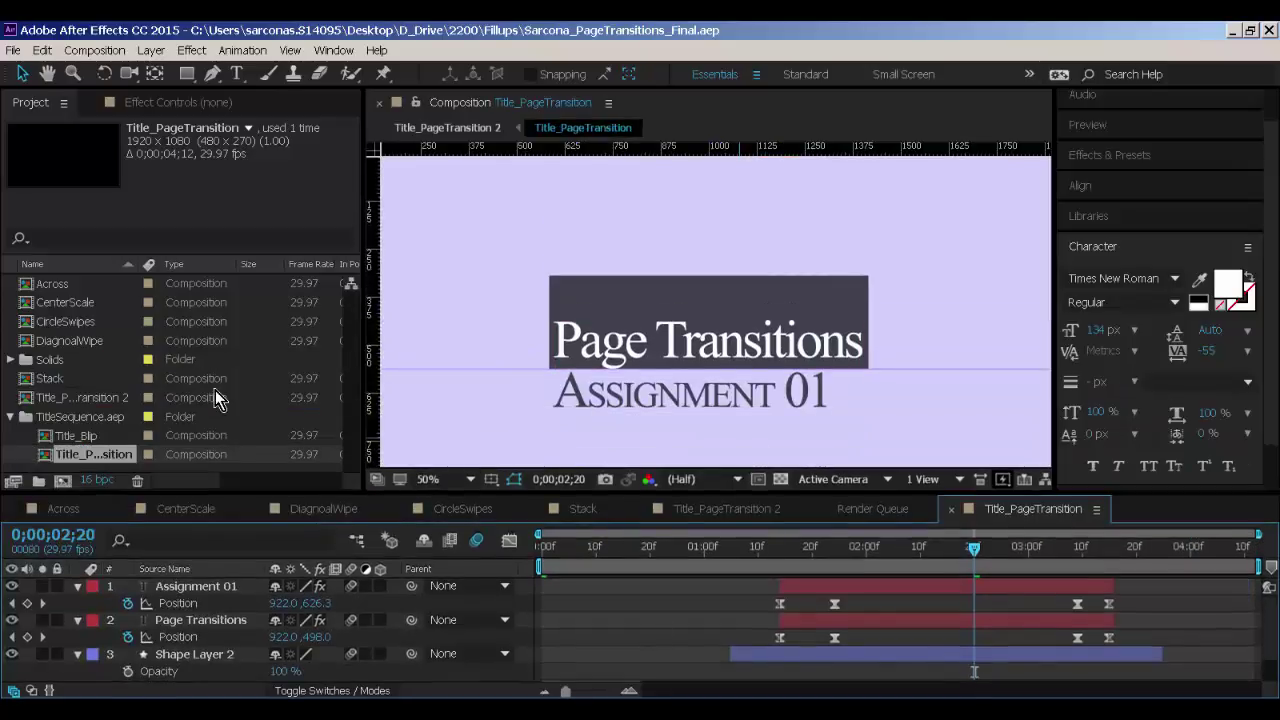
Start opening another project, look over AE_Blips, Blips and WiggleBlip in the Fillups folder, and cancel.
click(14, 50)
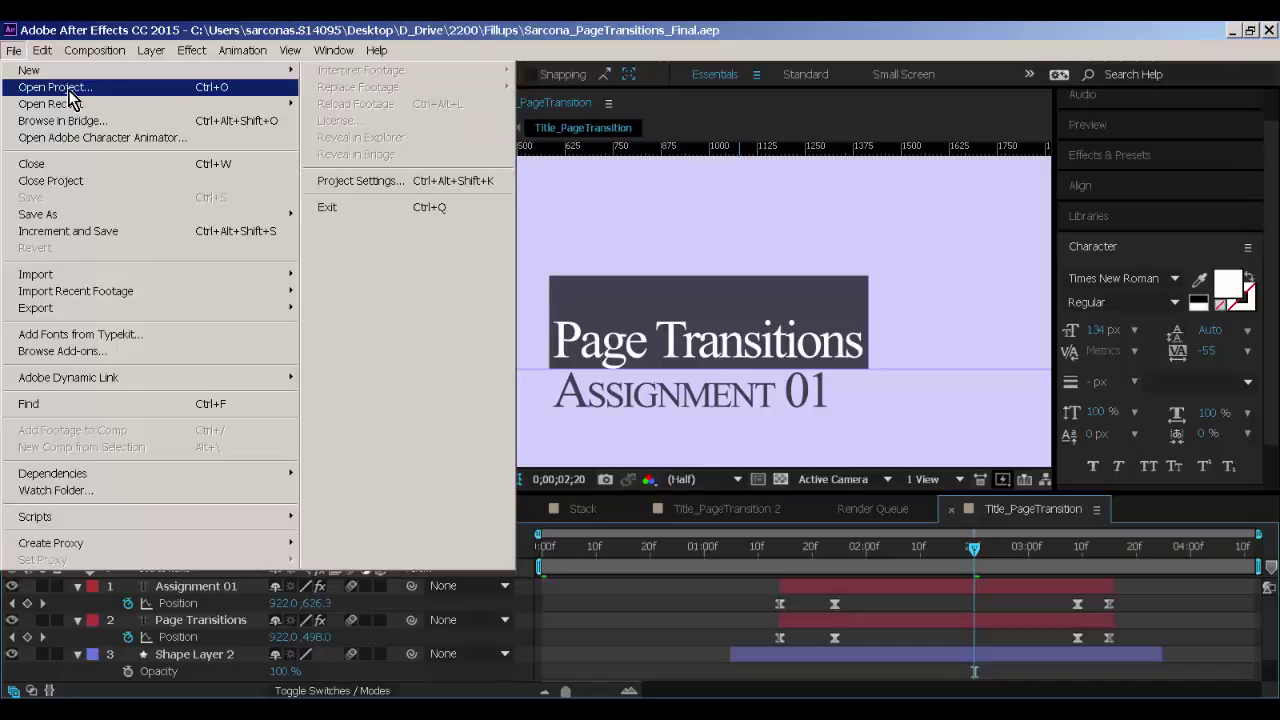
click(69, 89)
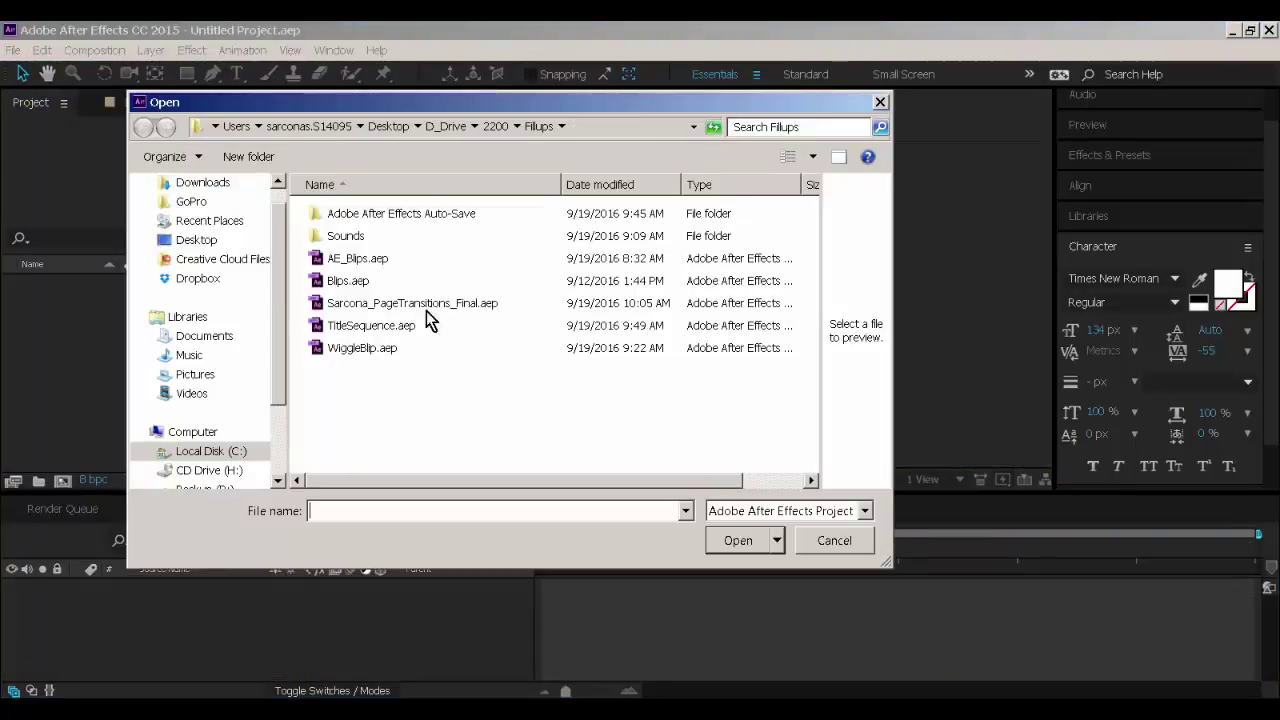
click(374, 262)
click(368, 285)
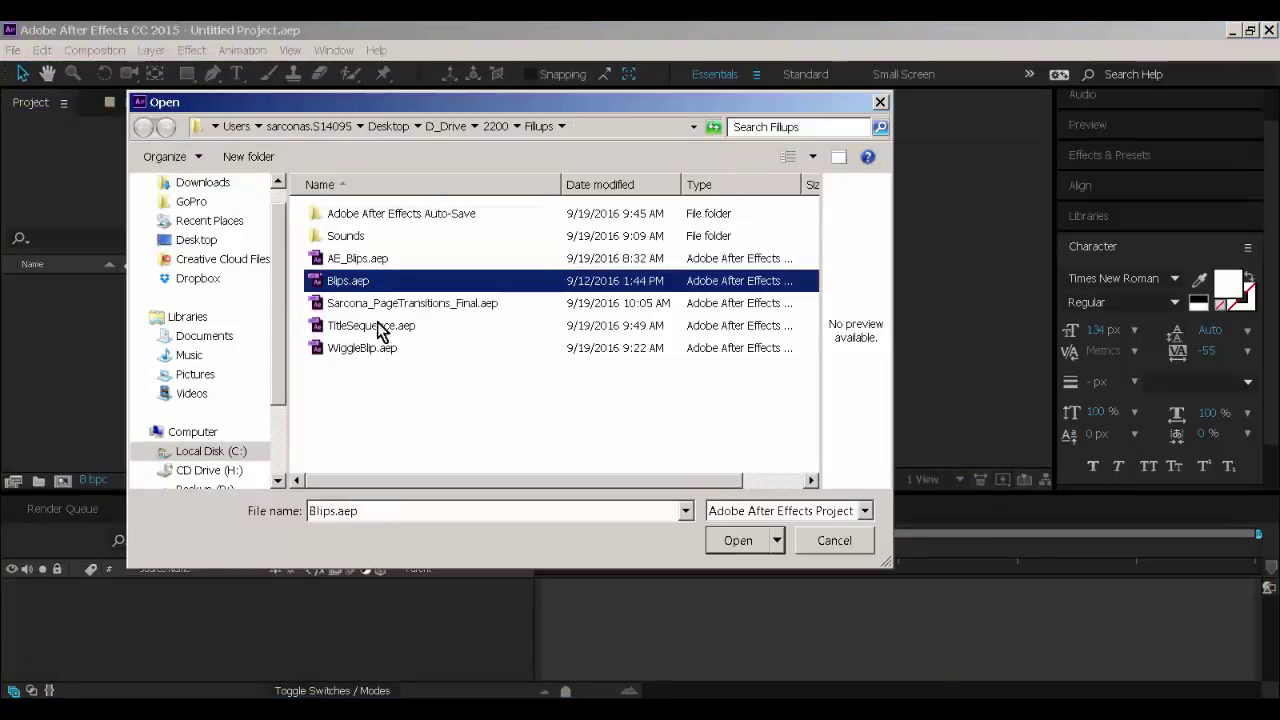
click(380, 348)
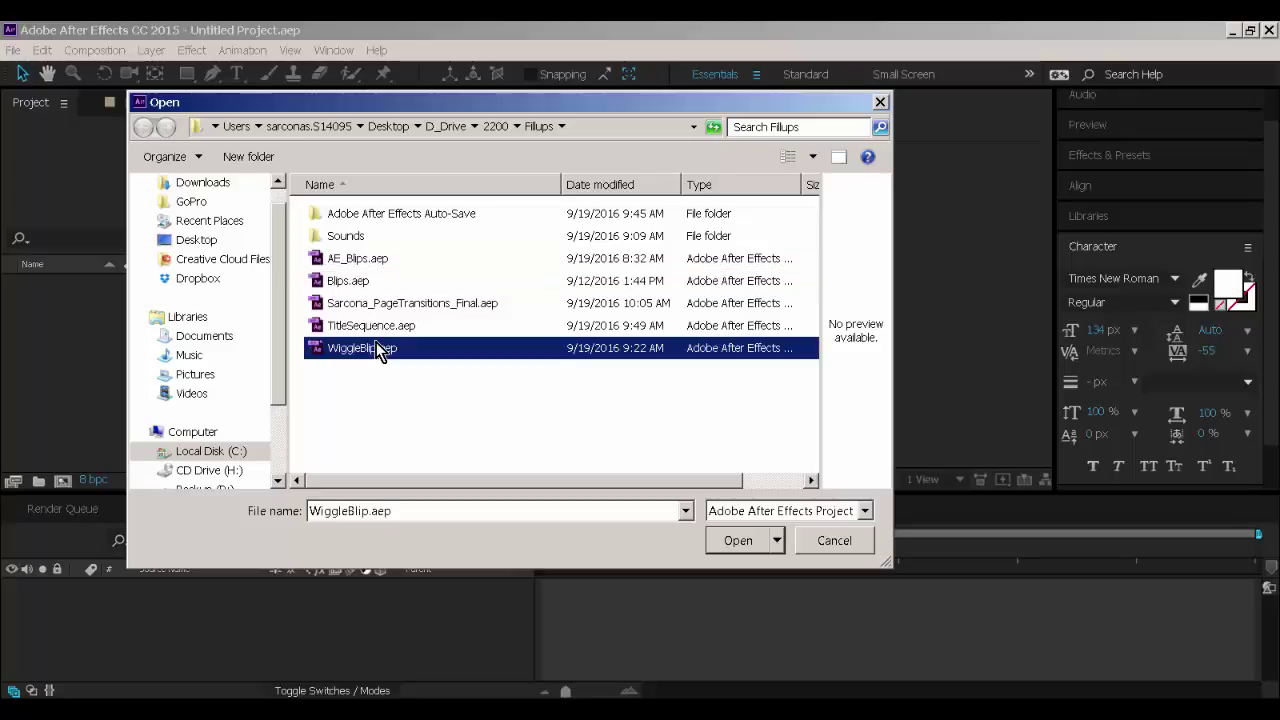
click(834, 540)
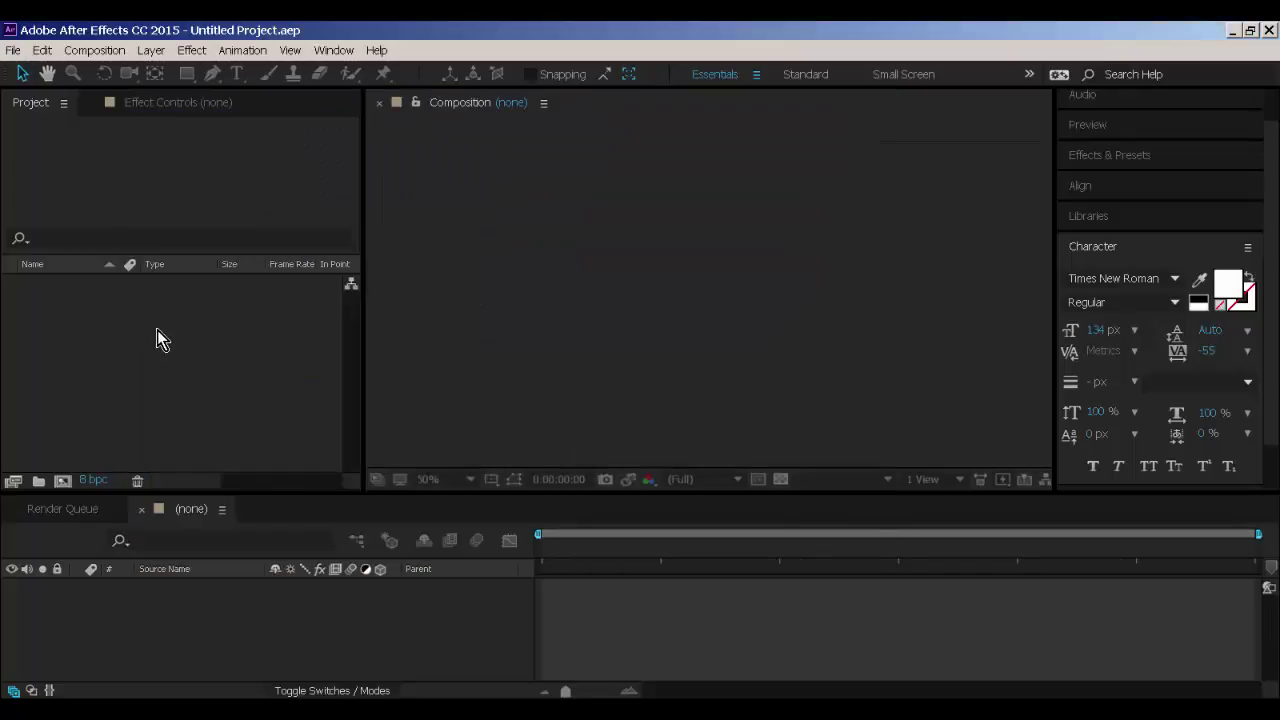
click(213, 366)
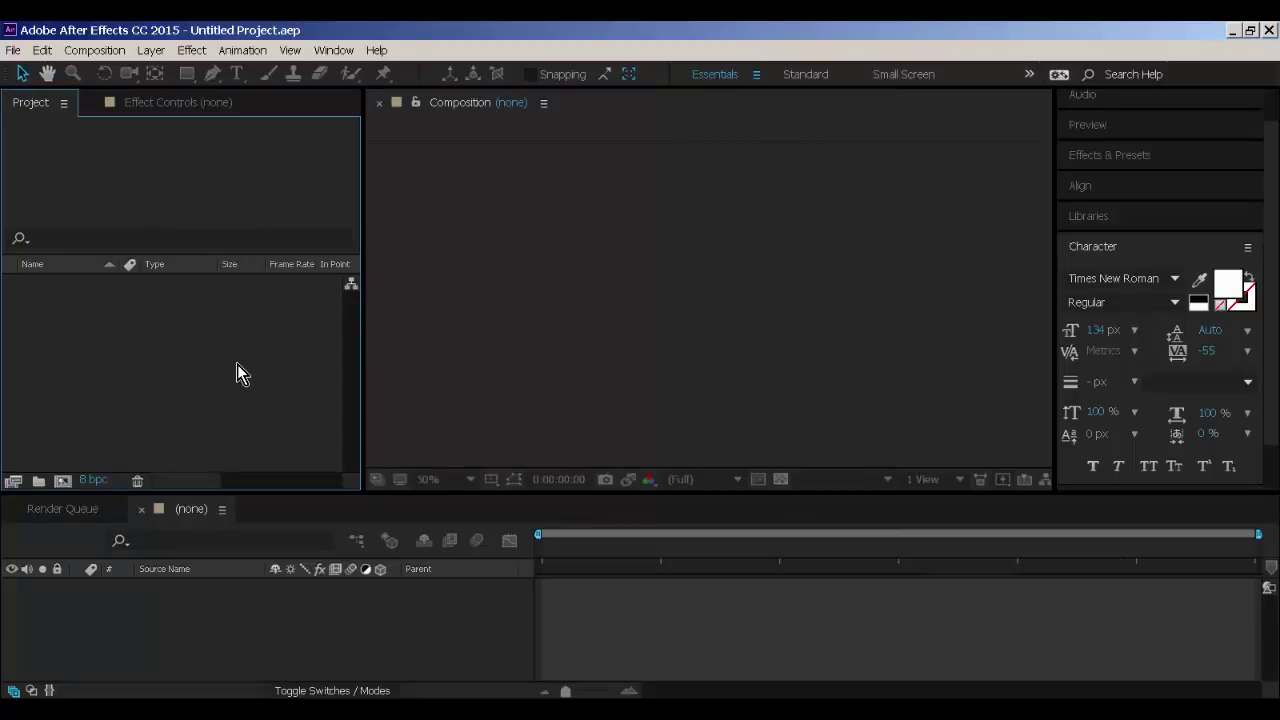
Import the AE_Blips.aep, Blips.aep and WiggleBlip.aep projects from the Fillups folder into the empty project.
double_click(197, 355)
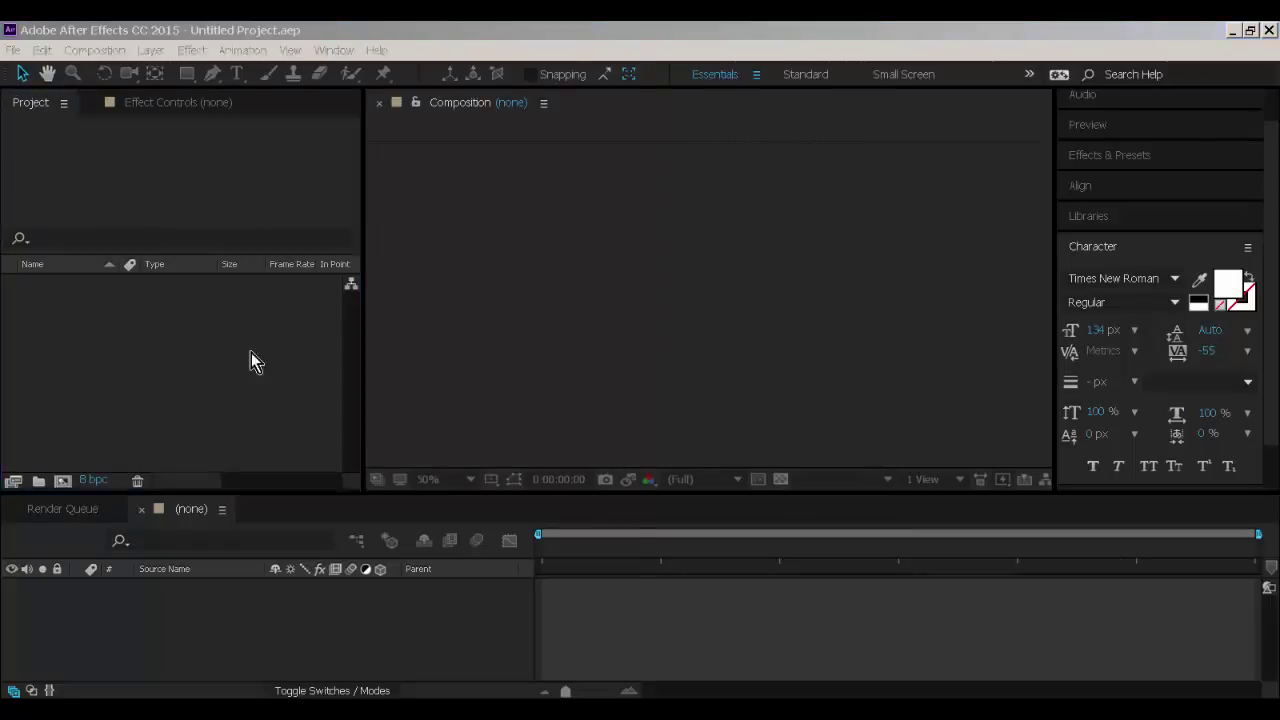
click(233, 235)
shift+click(230, 252)
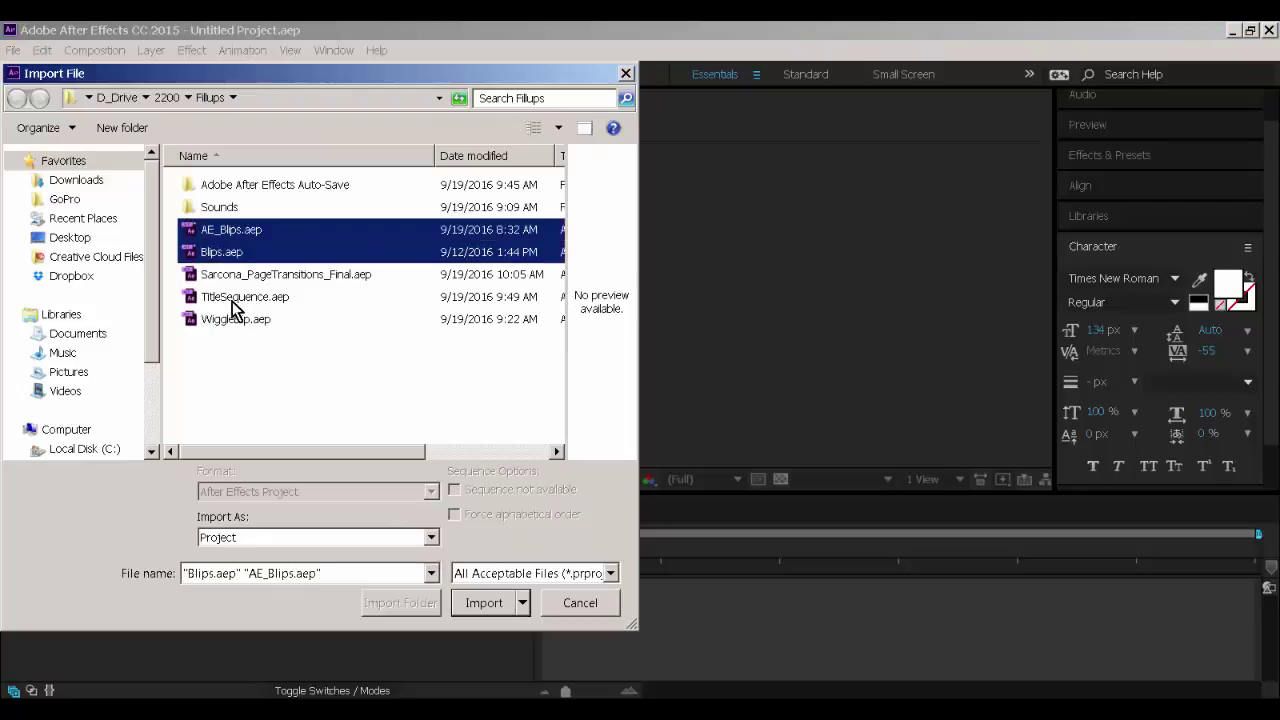
ctrl+click(237, 320)
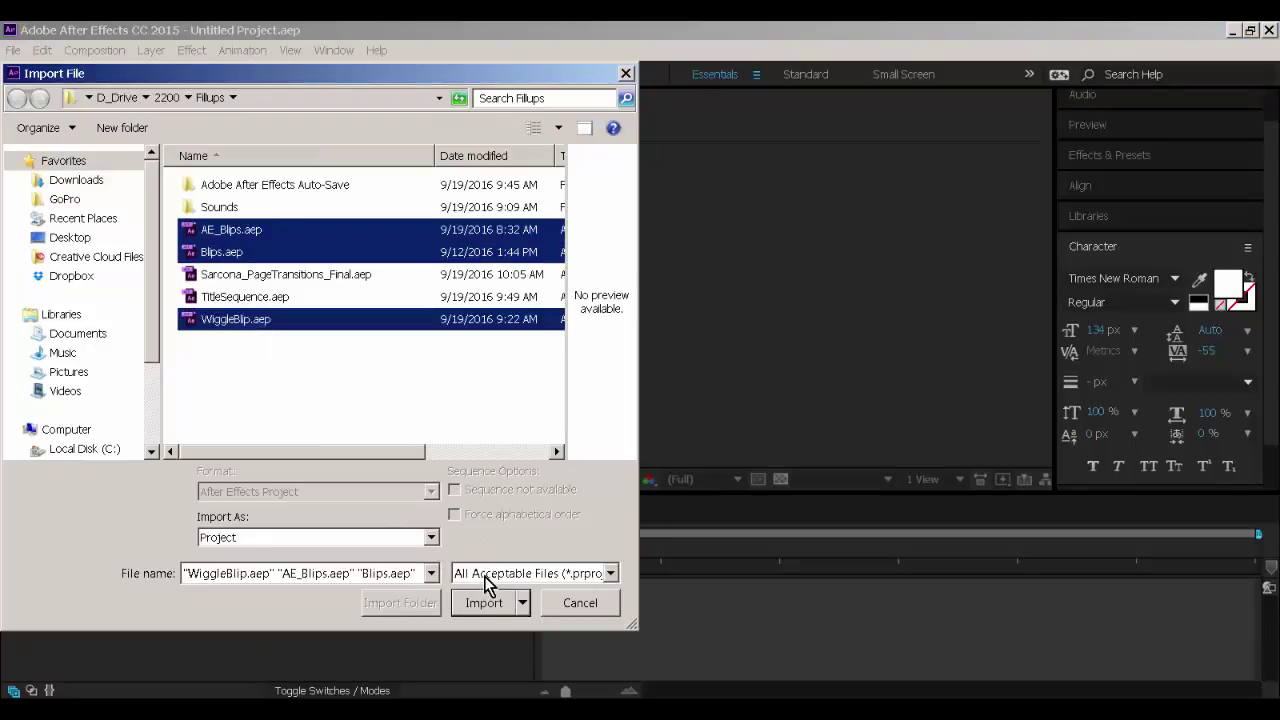
click(485, 603)
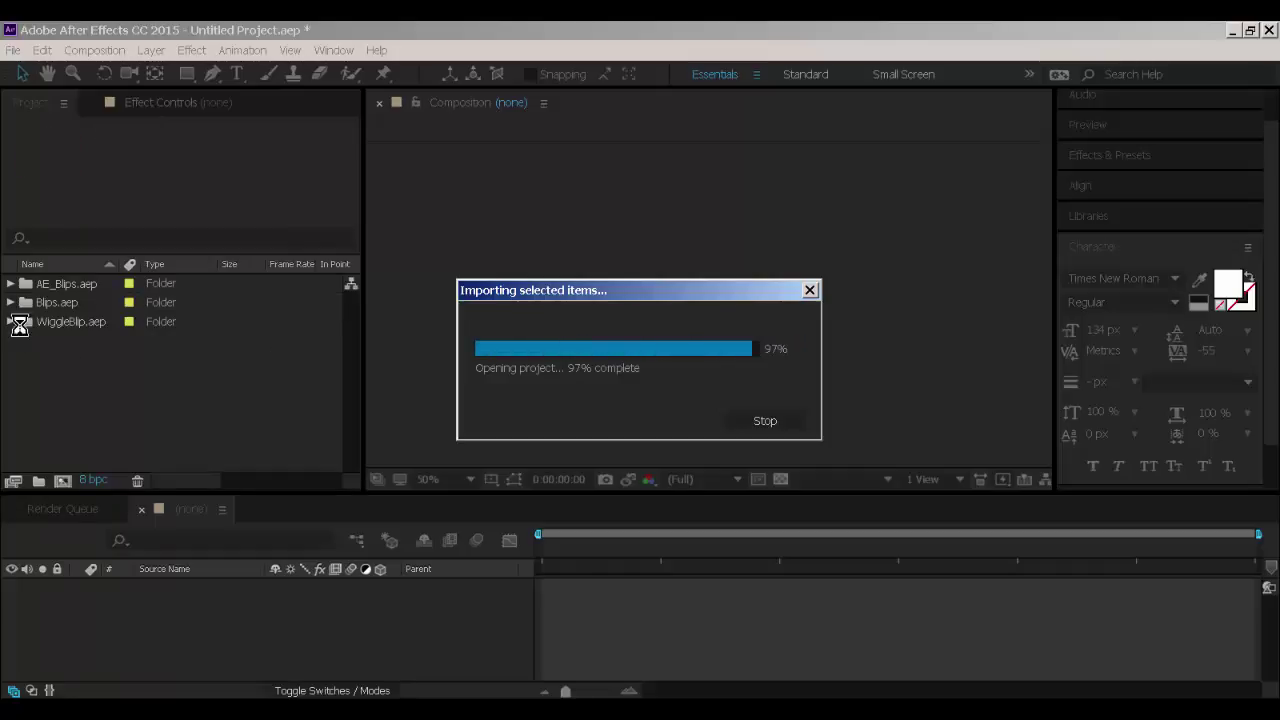
Open the Wiggles composition from the WiggleBlip.aep Comps folder and scrub through its animation.
click(11, 322)
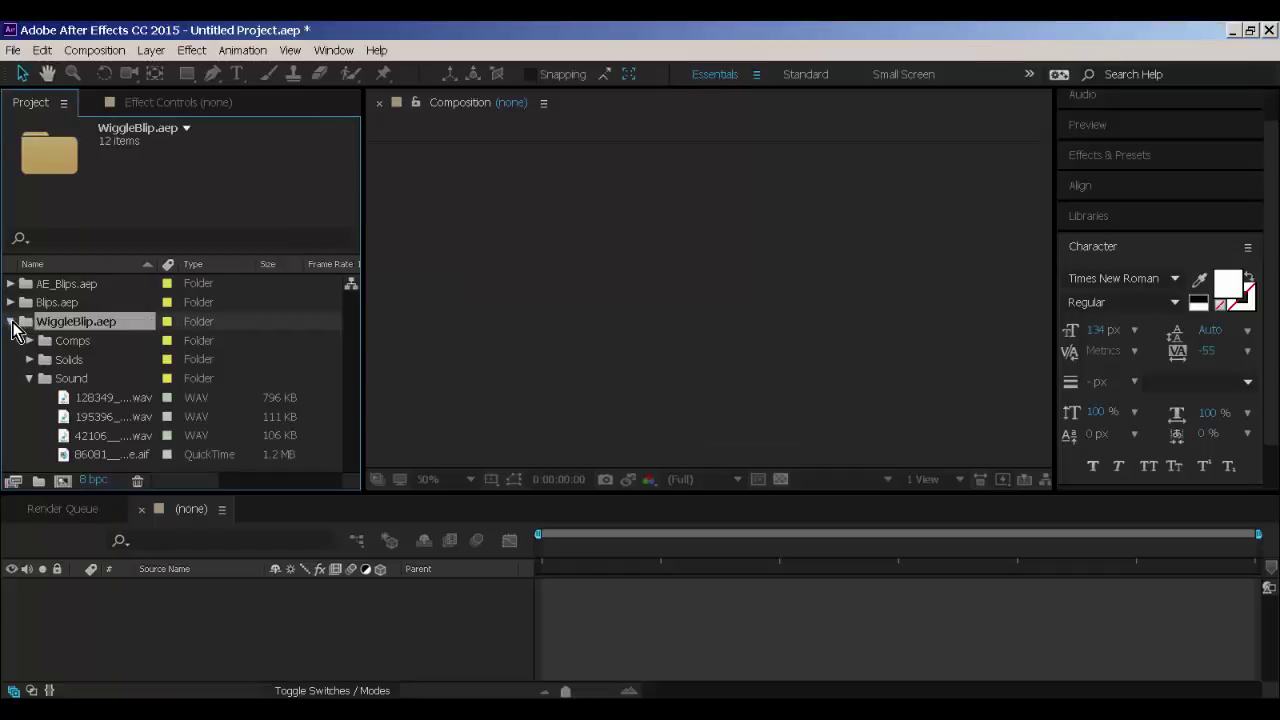
click(31, 378)
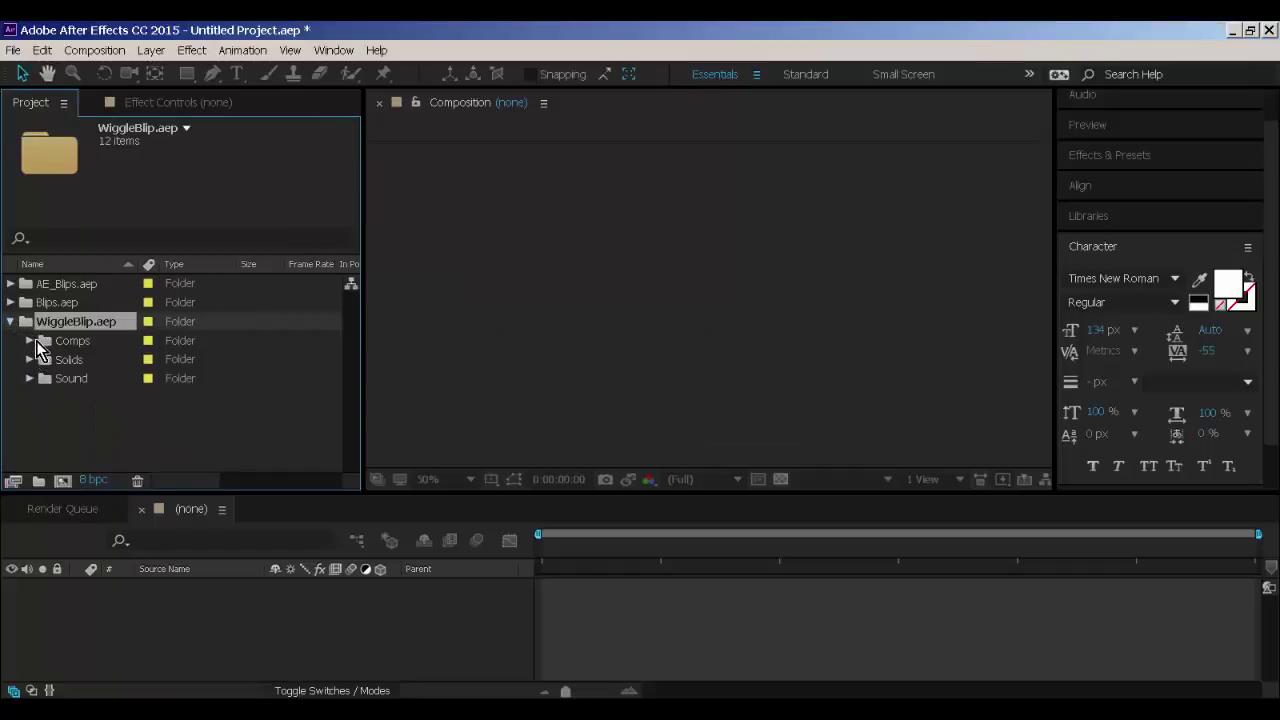
click(30, 341)
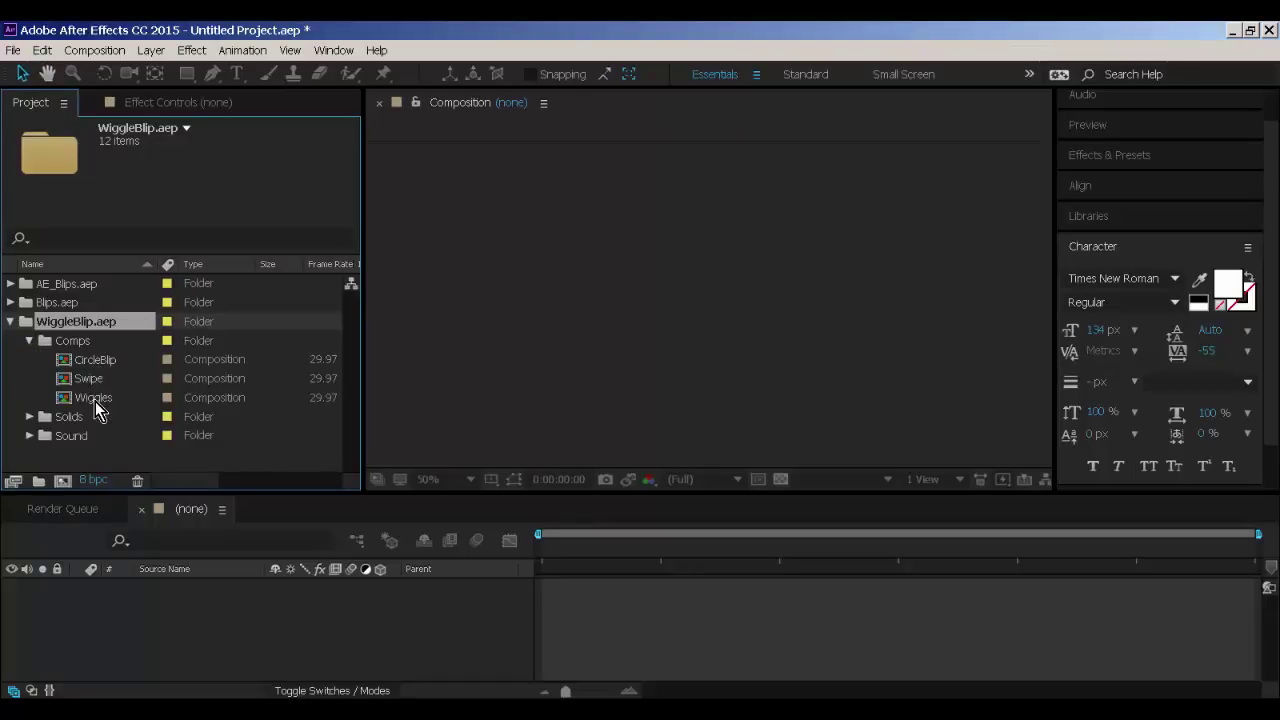
double_click(95, 398)
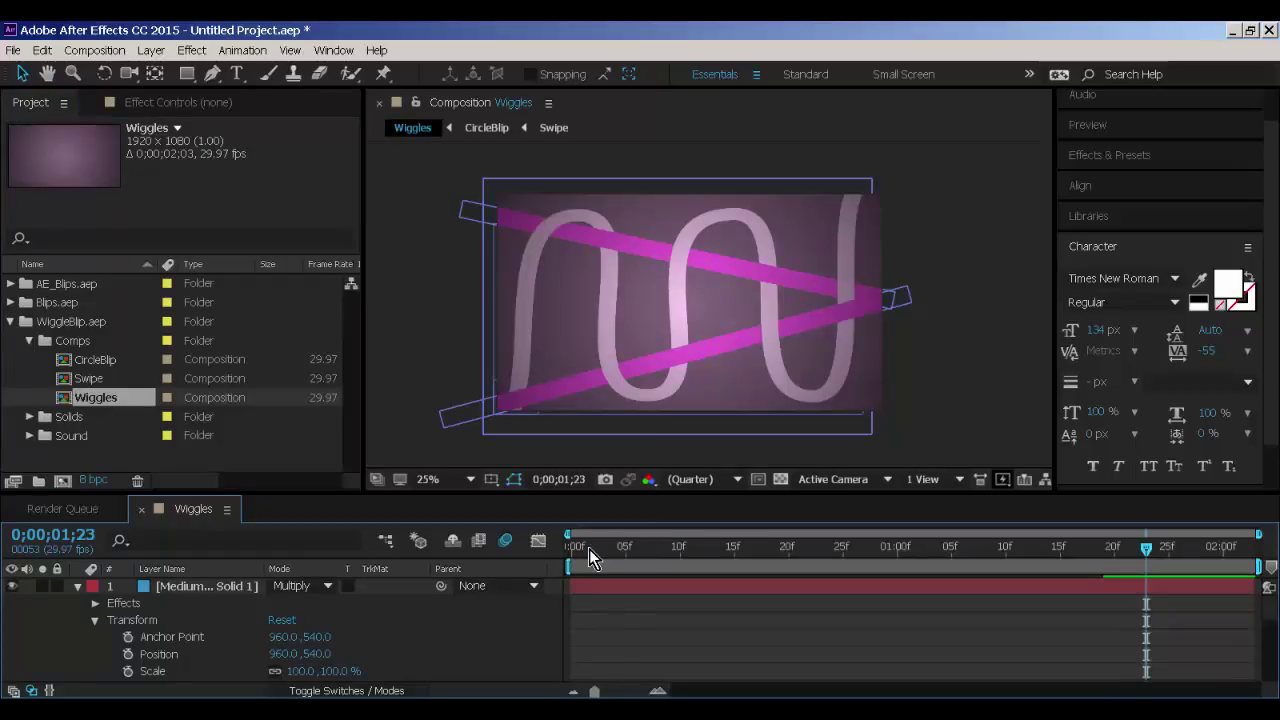
drag(589, 549, 1244, 549)
drag(1143, 572, 1250, 552)
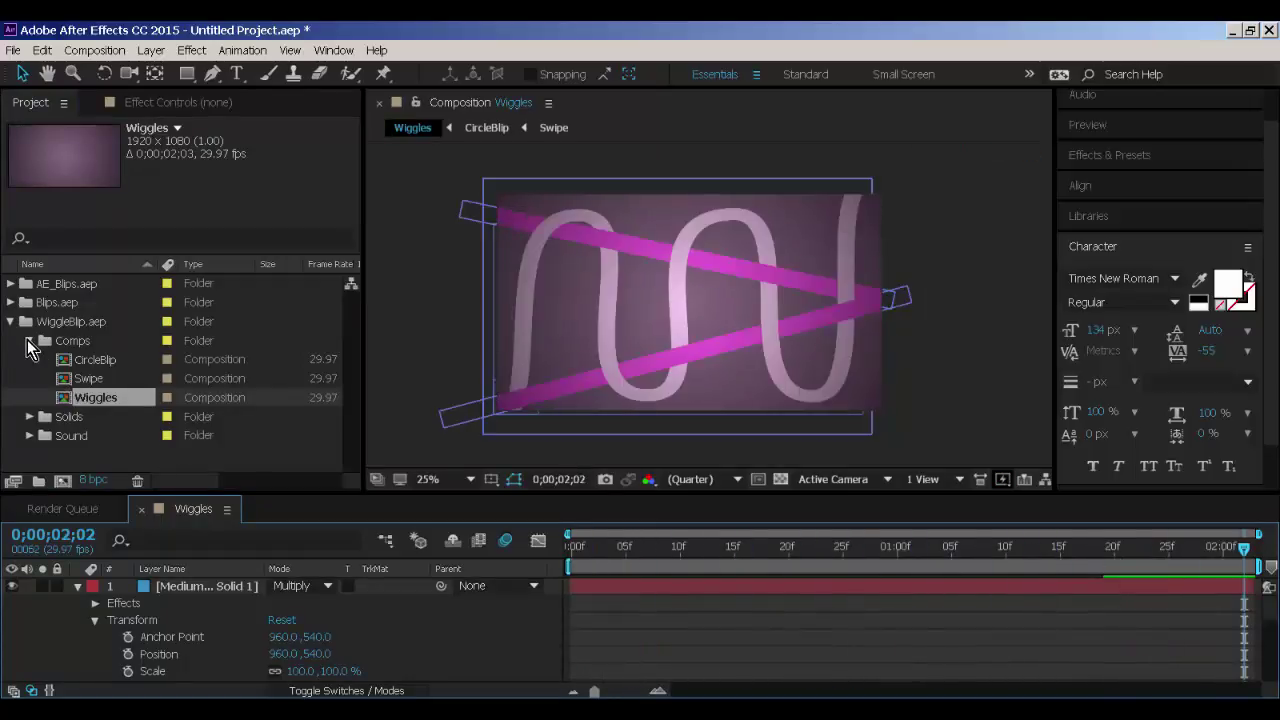
Collapse the WiggleBlip.aep folder, open Comp 1 from Blips.aep and scrub back to its start.
click(28, 340)
click(12, 321)
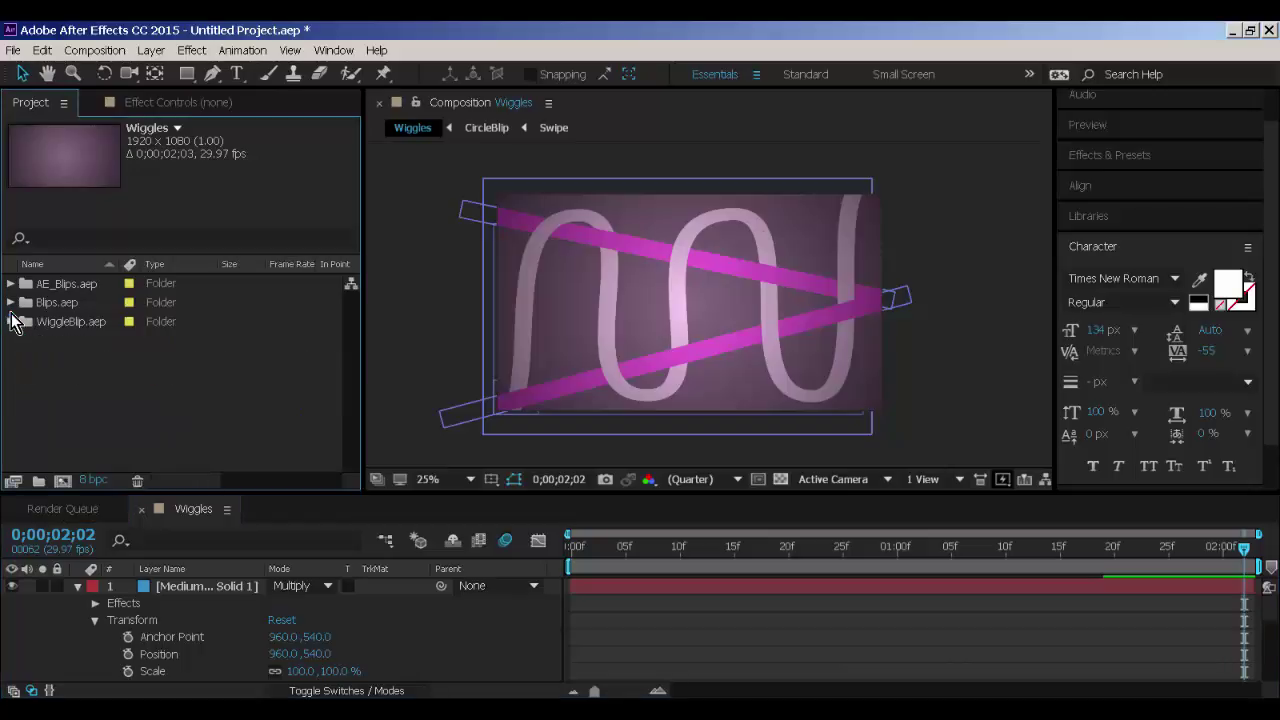
click(12, 303)
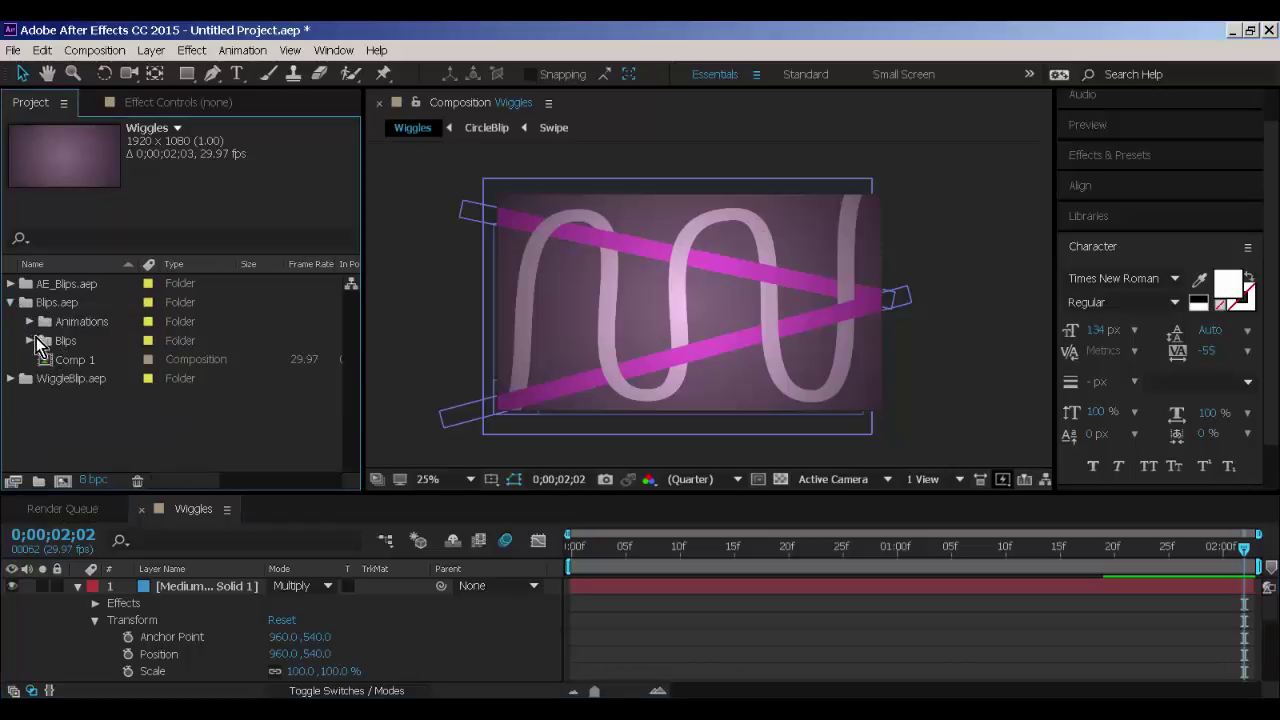
click(30, 340)
click(30, 341)
double_click(70, 360)
drag(619, 557, 569, 568)
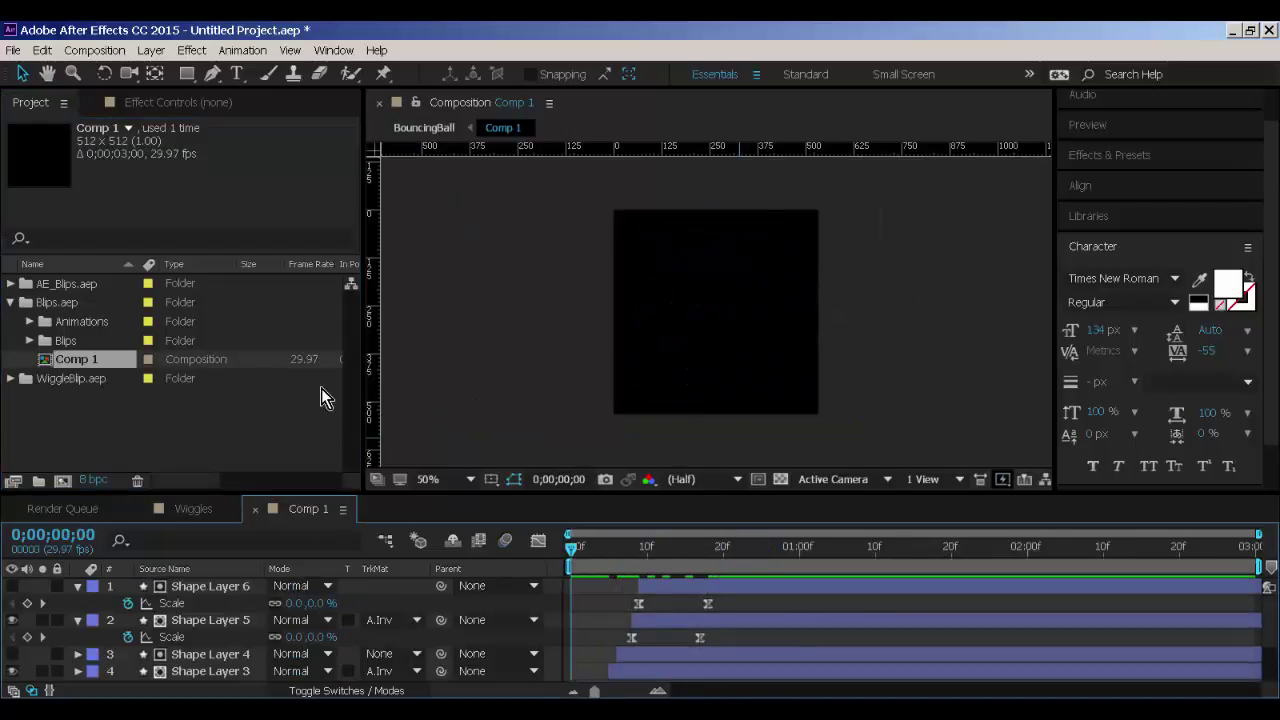
Open BouncingBall from the Blips.aep Animations folder, scrub through it and hide its Comp 1 layer.
click(31, 321)
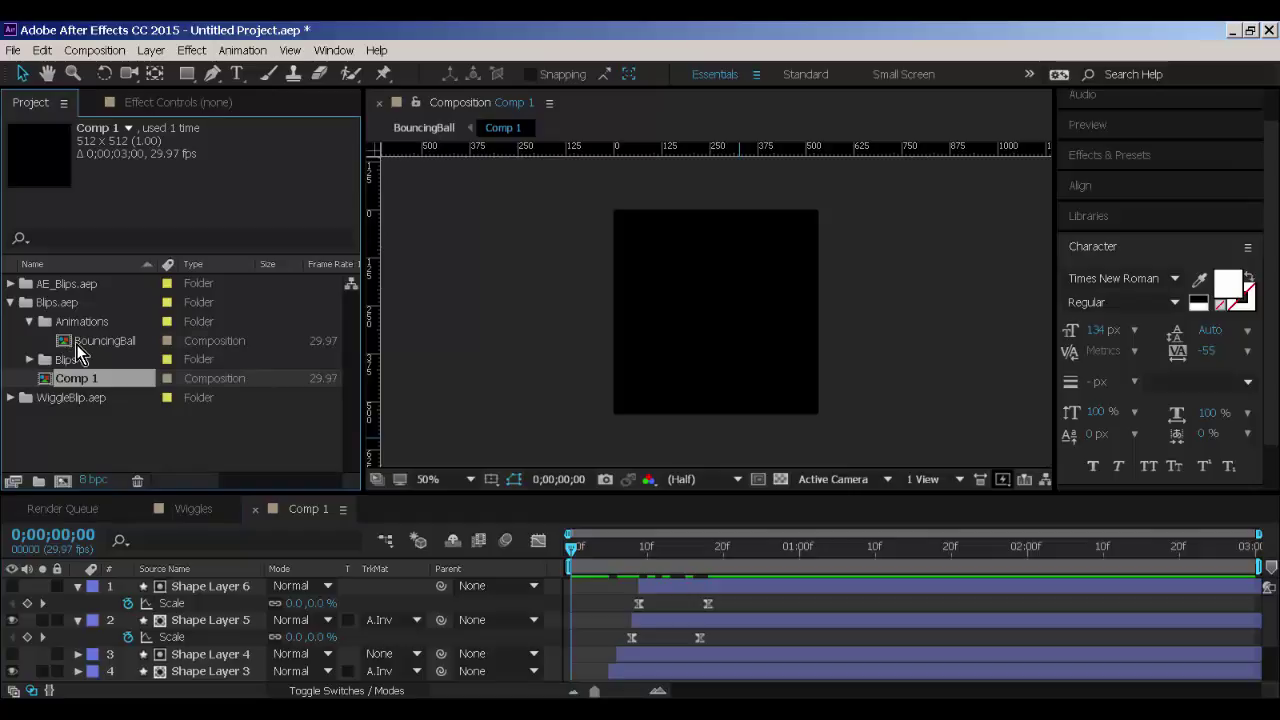
double_click(95, 341)
drag(614, 550, 776, 592)
click(11, 586)
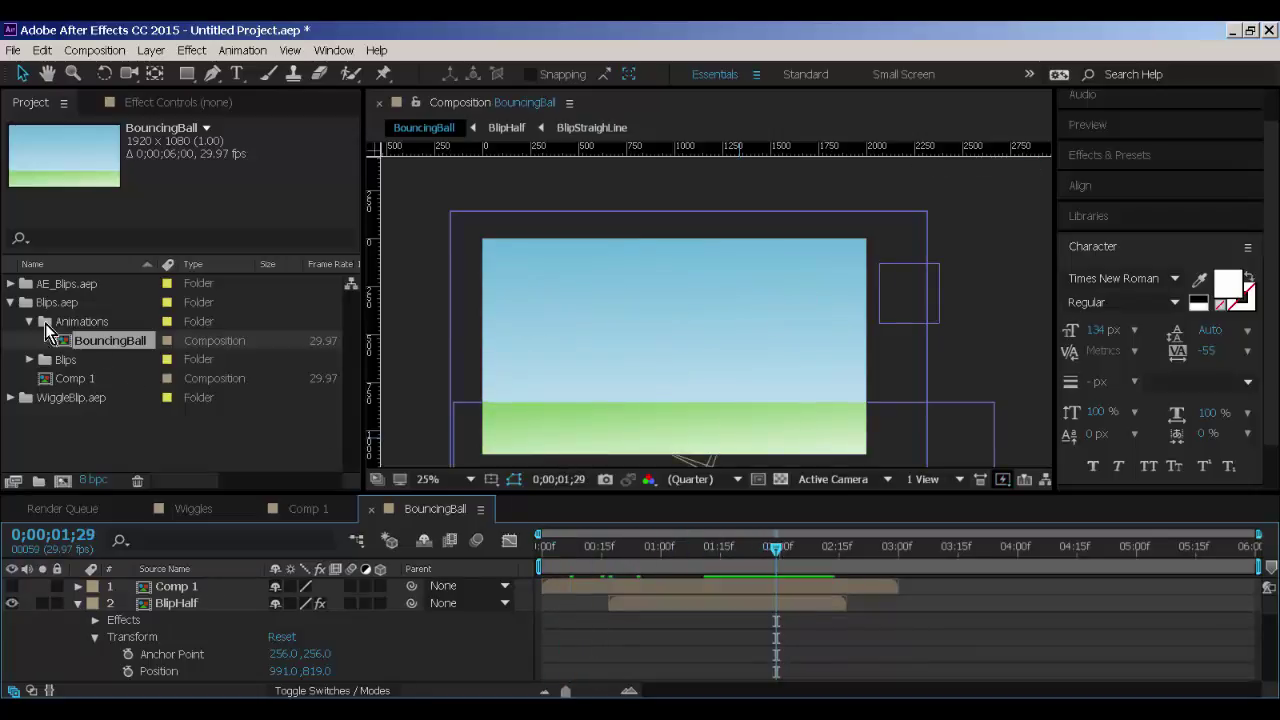
Look over the compositions in AE_Blips.aep, then open BoxFromSide_Final and scrub through its animation.
click(11, 285)
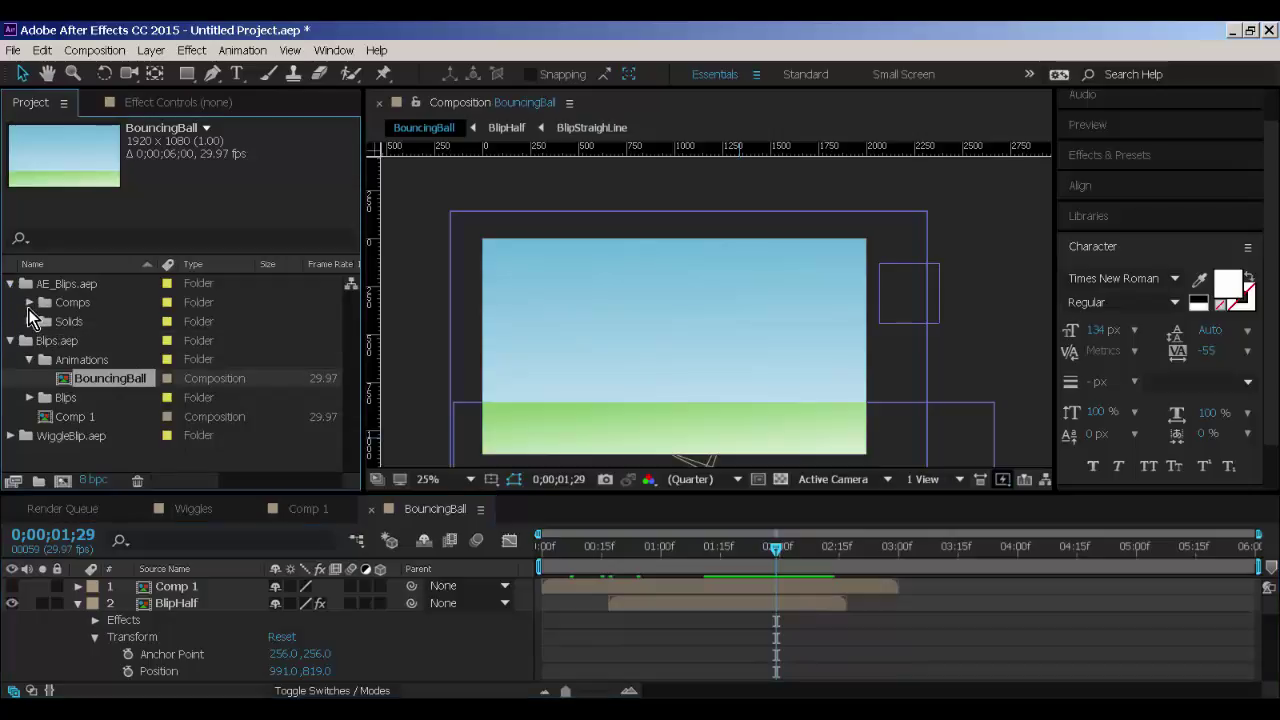
click(29, 301)
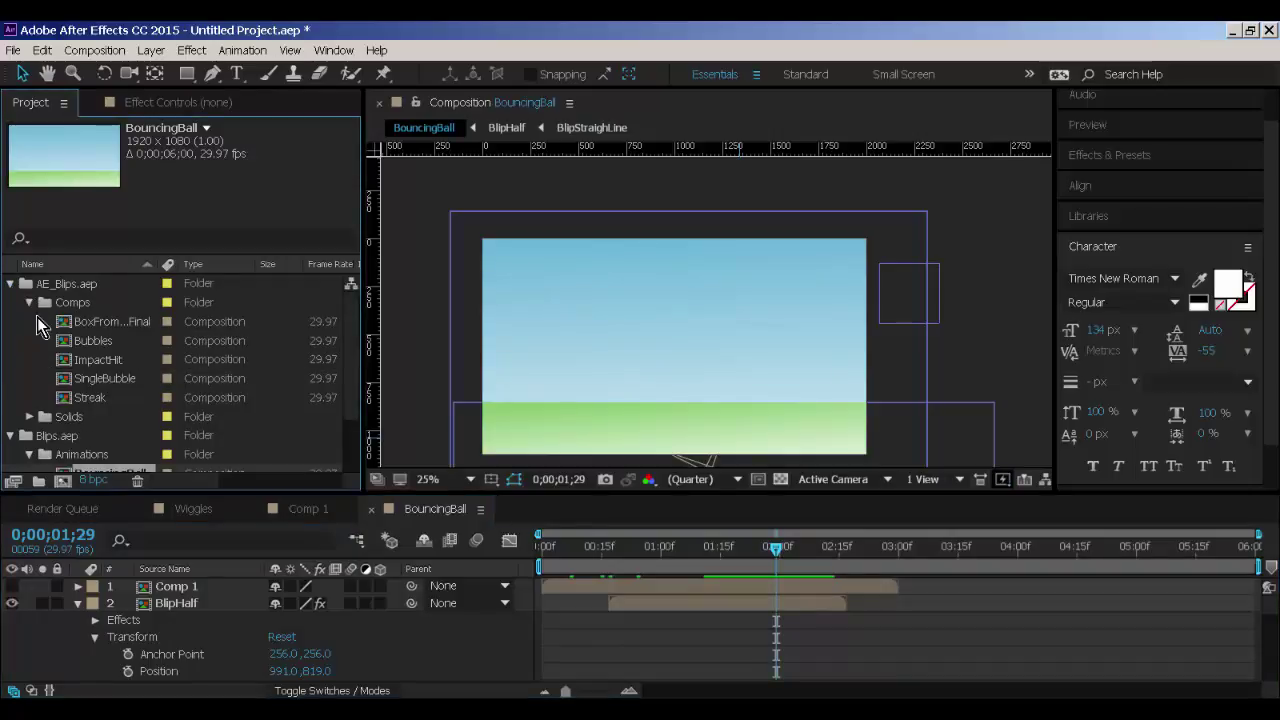
click(103, 361)
click(100, 341)
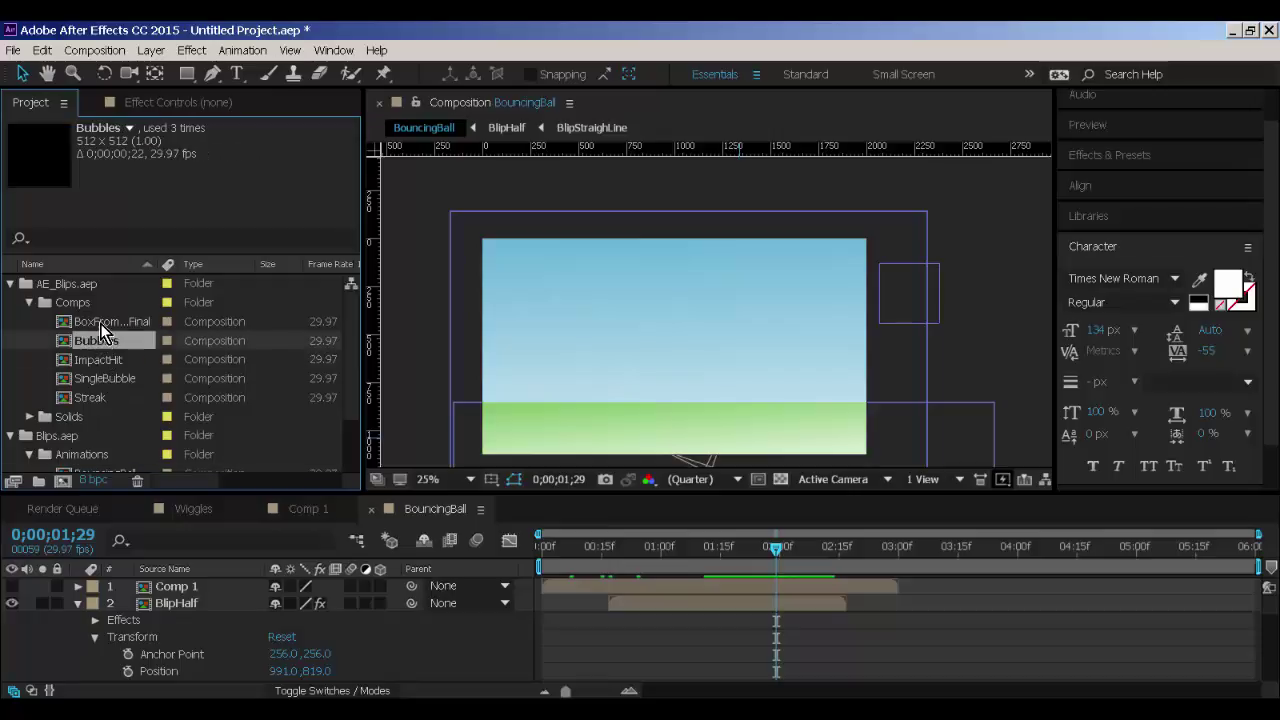
click(100, 323)
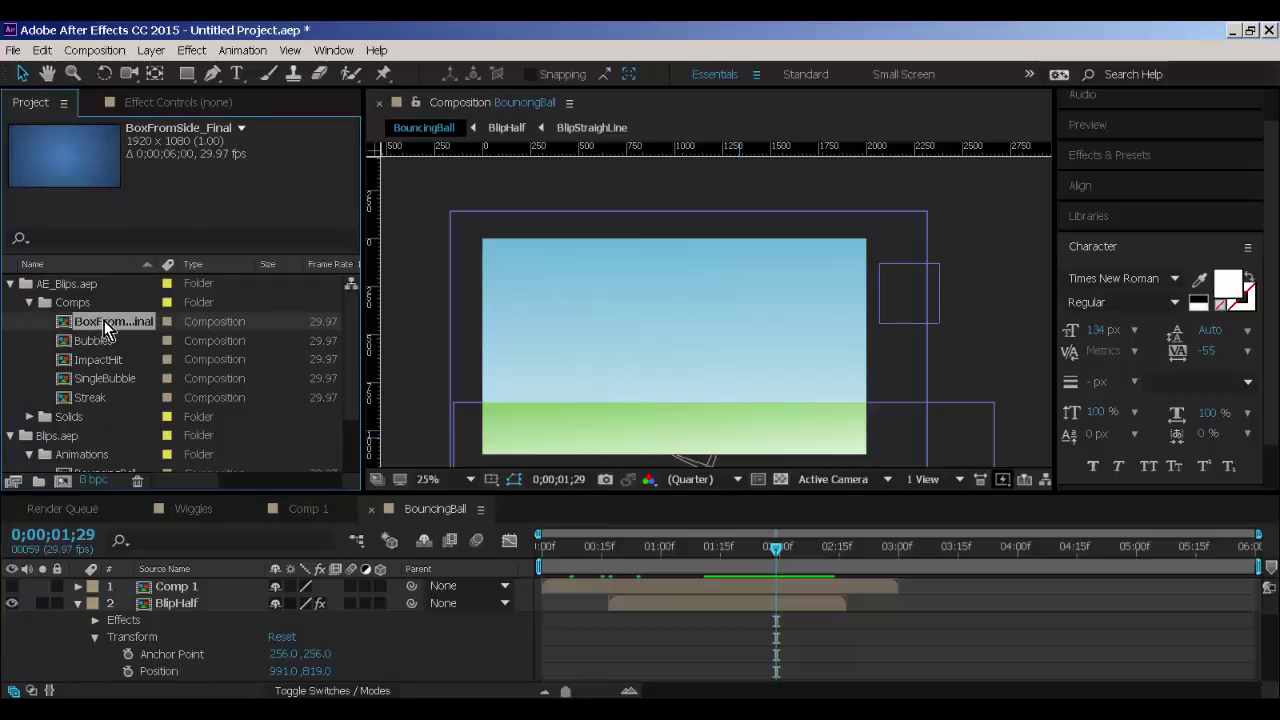
double_click(104, 321)
key(Home)
drag(625, 560, 510, 504)
drag(594, 516, 520, 540)
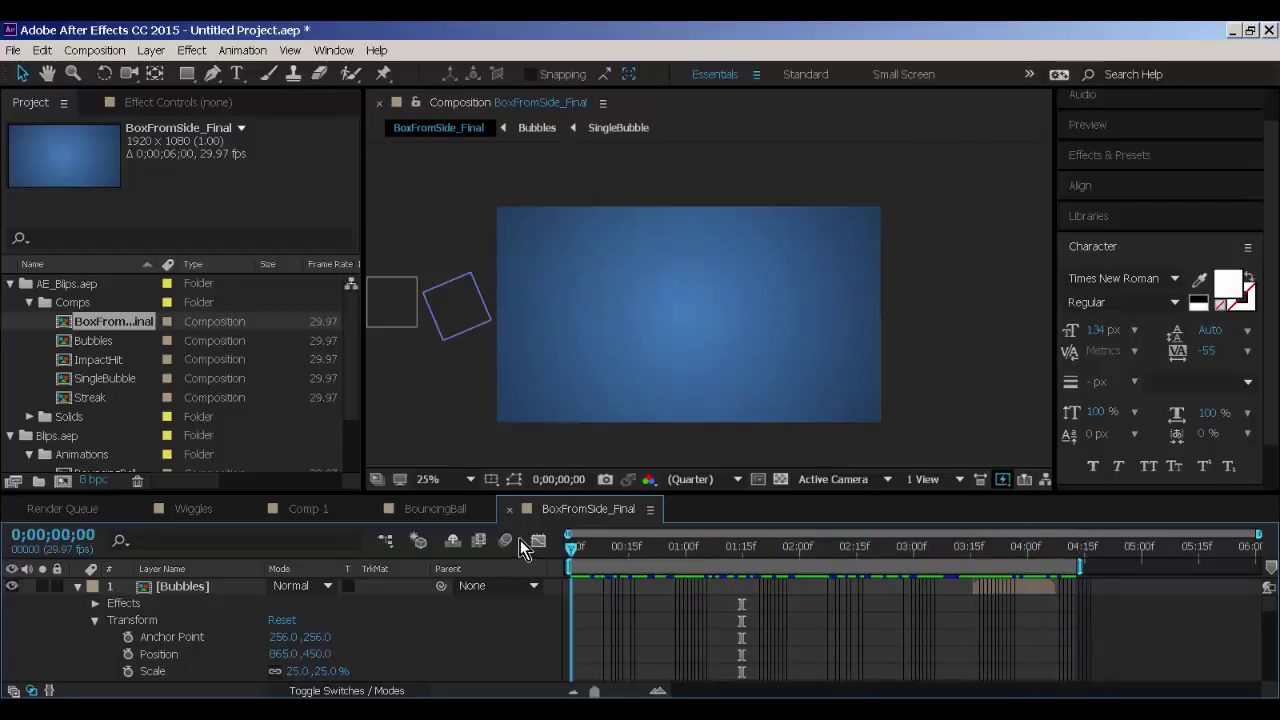
Collapse the AE_Blips.aep and Blips.aep folders and import Fill.aep from the 2200 folder.
click(11, 284)
click(11, 302)
double_click(82, 363)
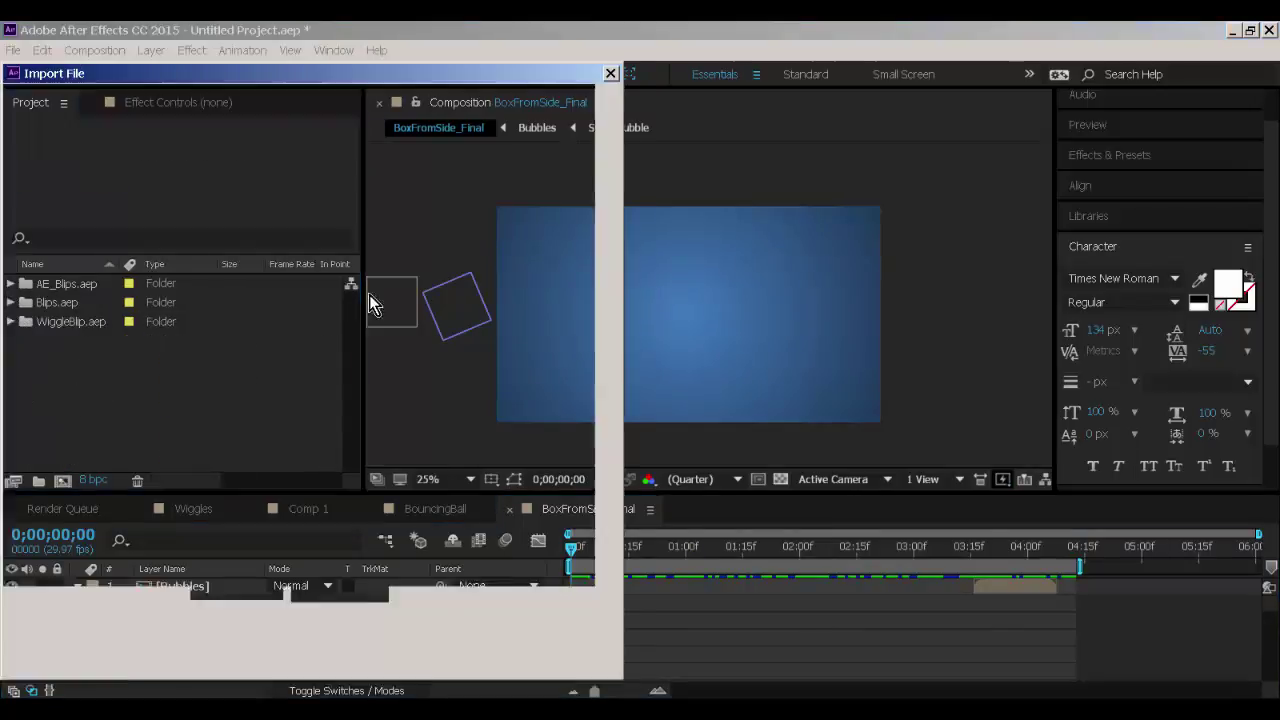
click(166, 97)
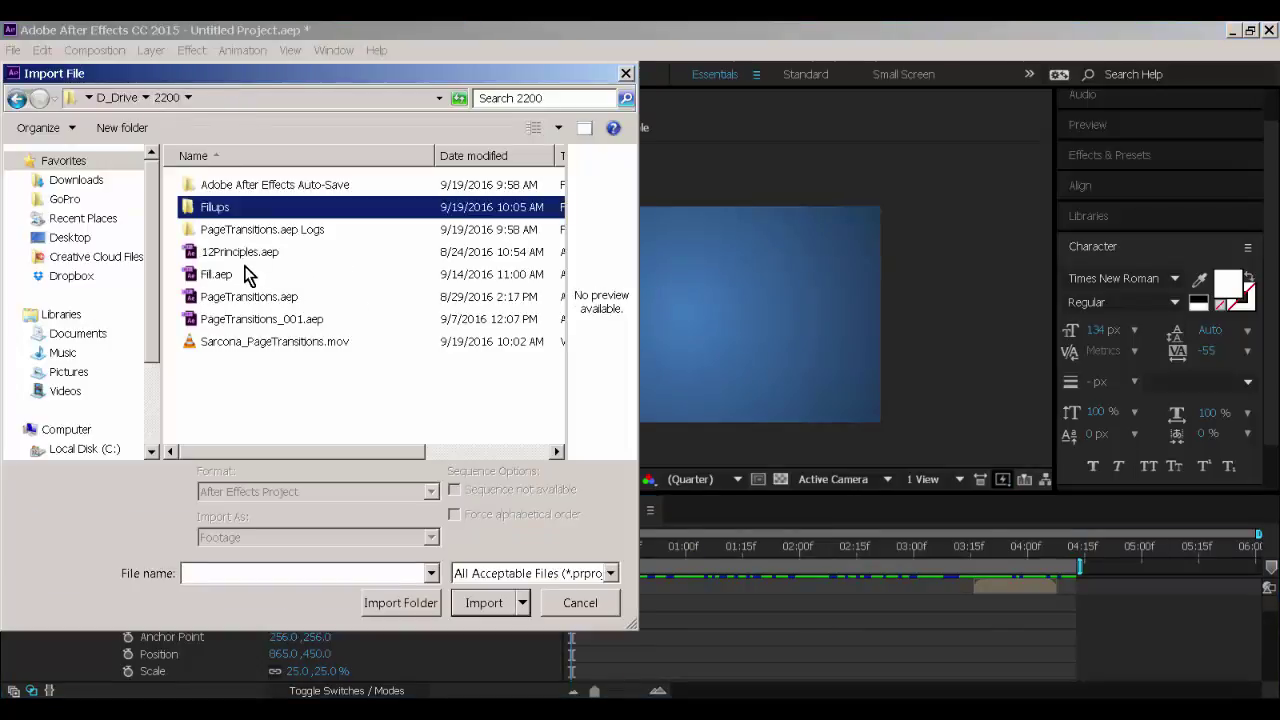
click(220, 276)
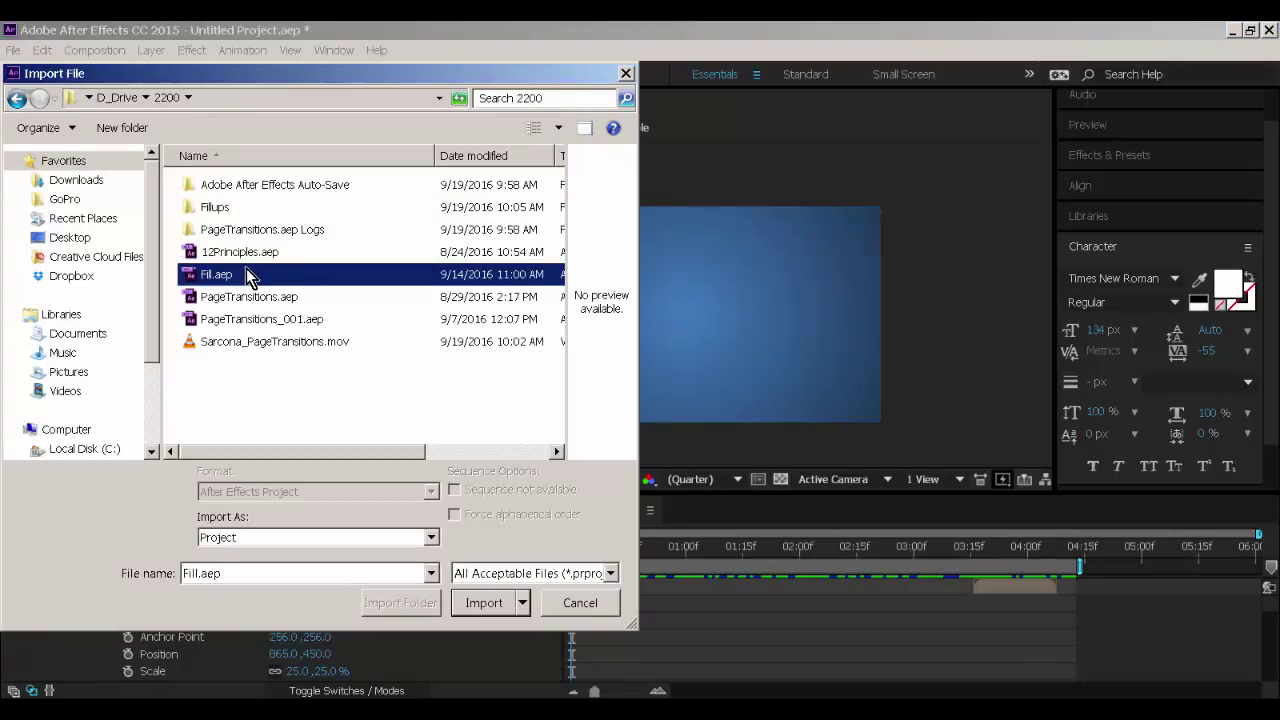
click(494, 614)
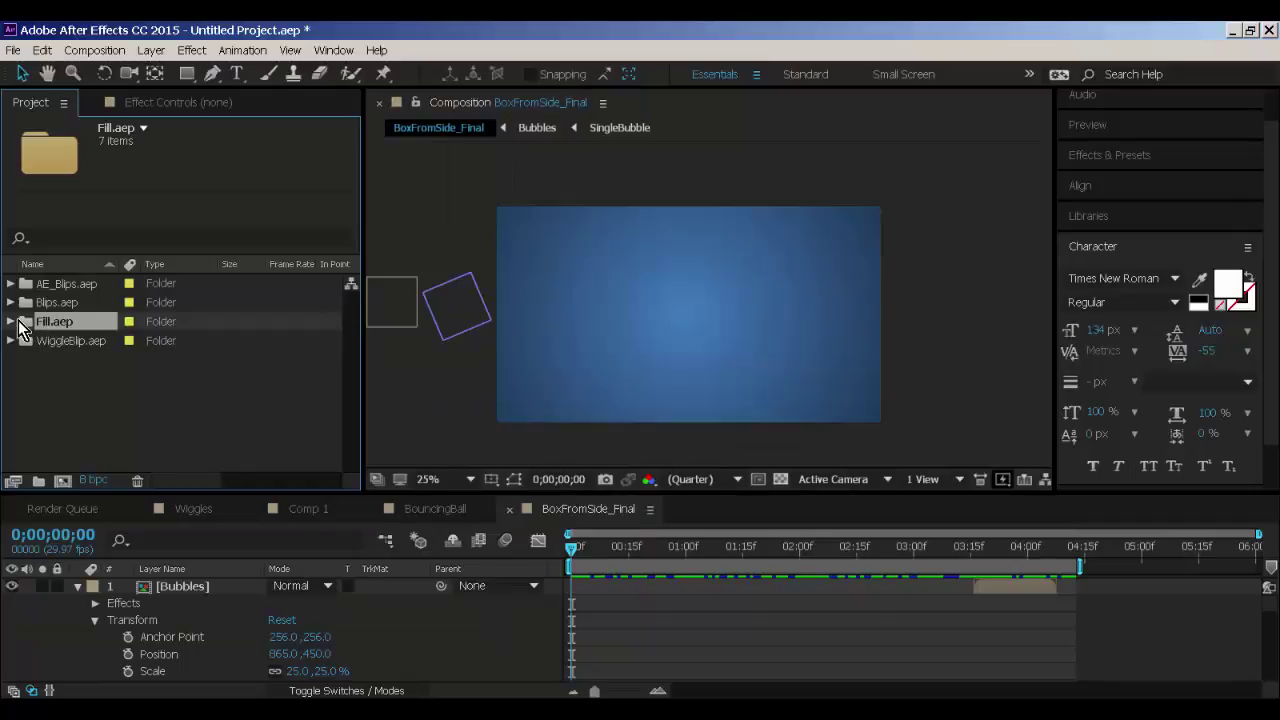
Open Comp 1 from the Fill.aep folder and scrub through its fill animation.
click(11, 321)
click(56, 340)
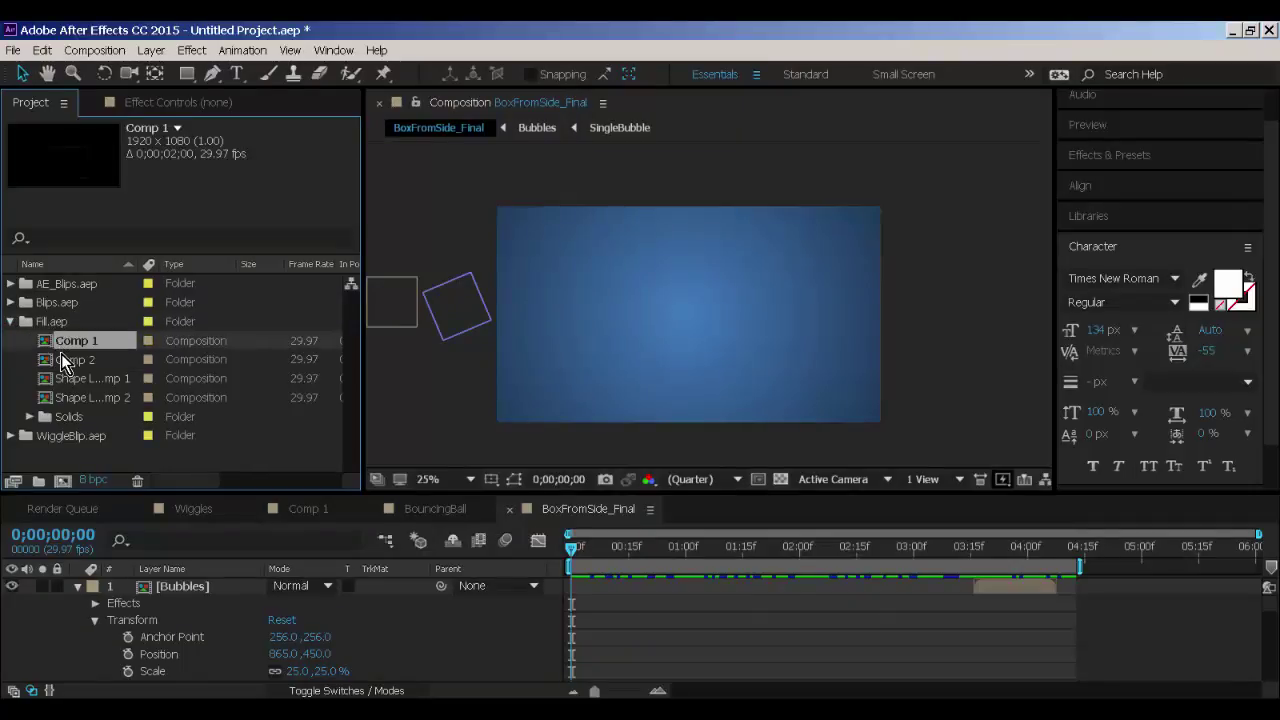
click(62, 360)
double_click(62, 341)
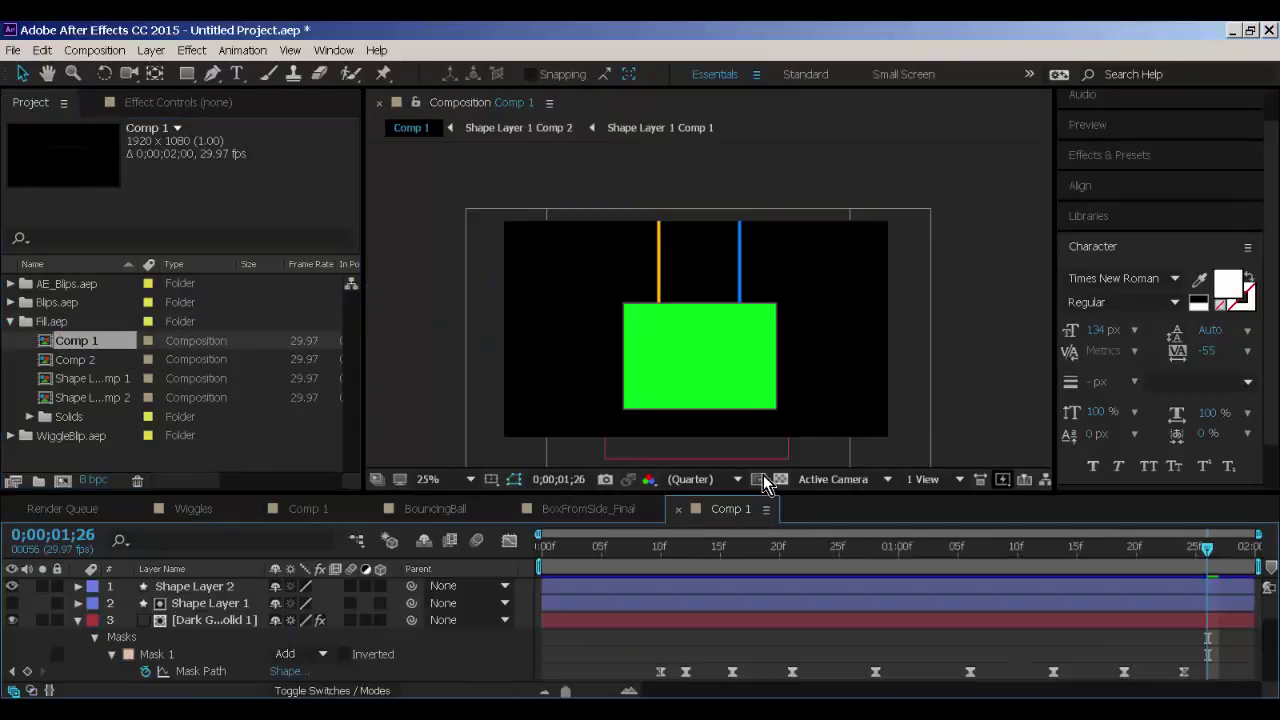
drag(640, 549, 1231, 556)
scroll(676, 404, up, 1)
scroll(669, 404, down, 1)
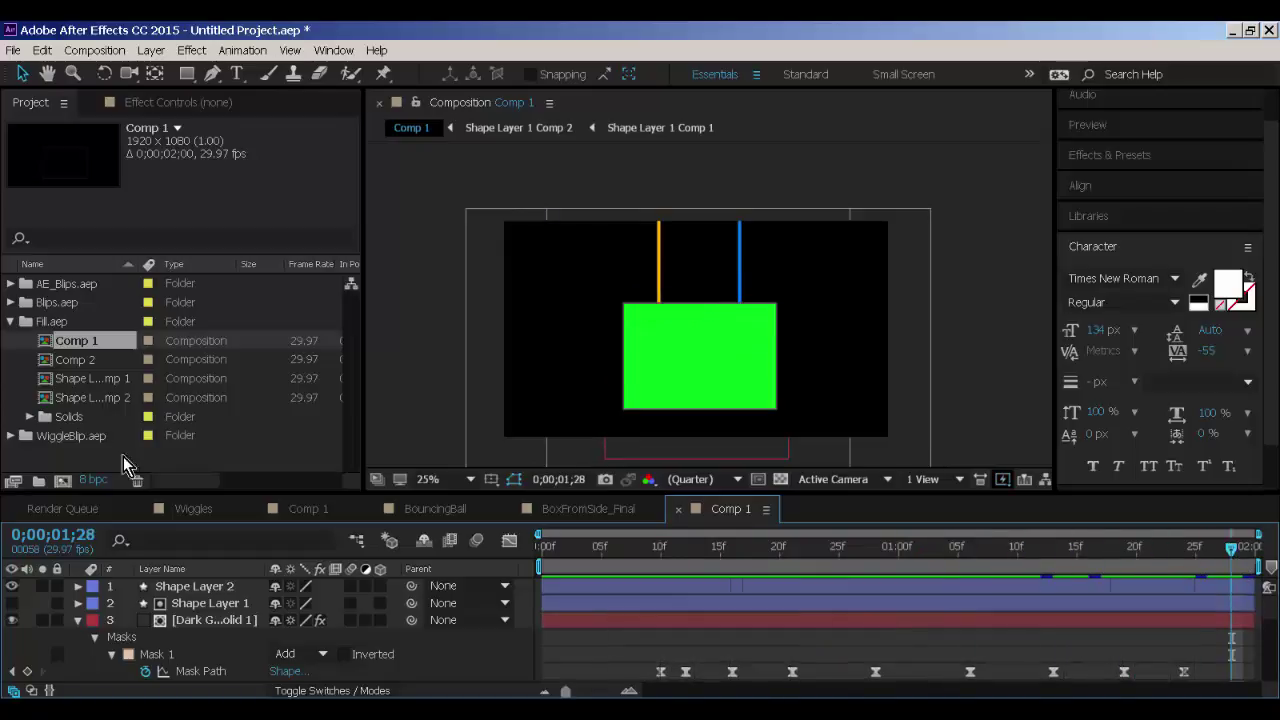
Open and scrub through Comp 2 from Fill.aep, and trim the composition to its work area.
double_click(74, 362)
drag(588, 545, 558, 543)
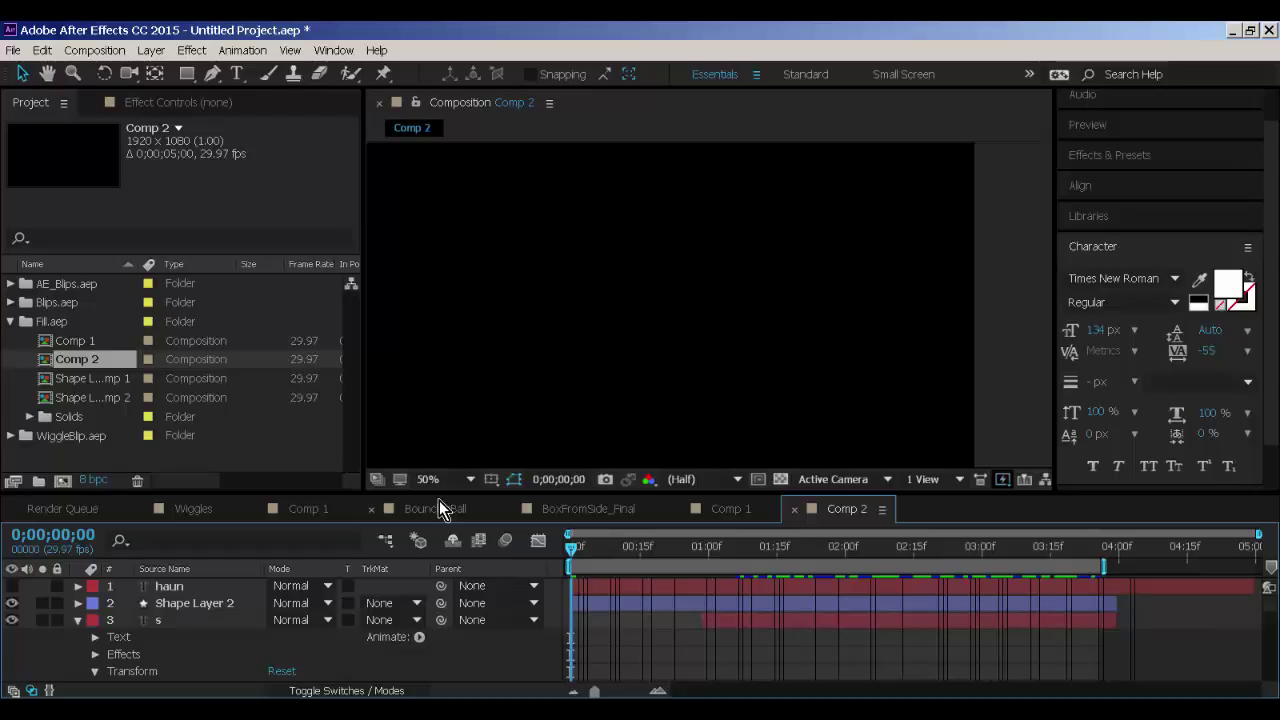
shift+click(69, 342)
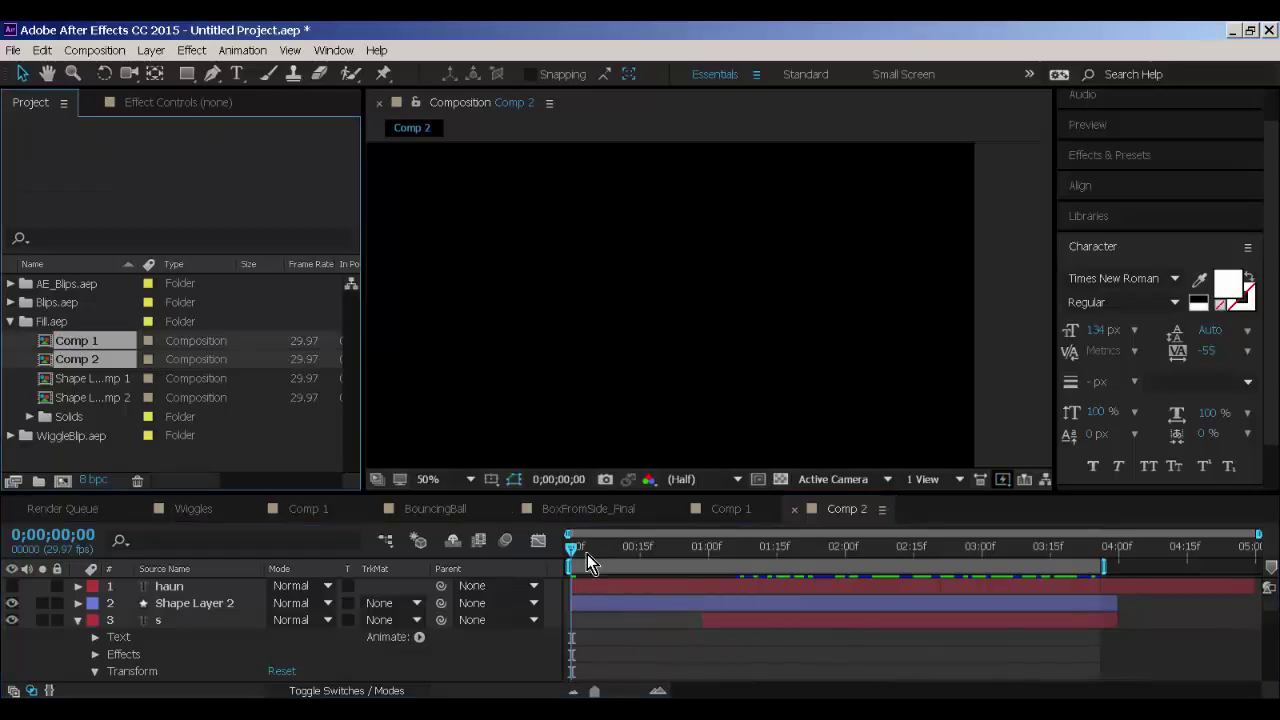
drag(587, 554, 1100, 571)
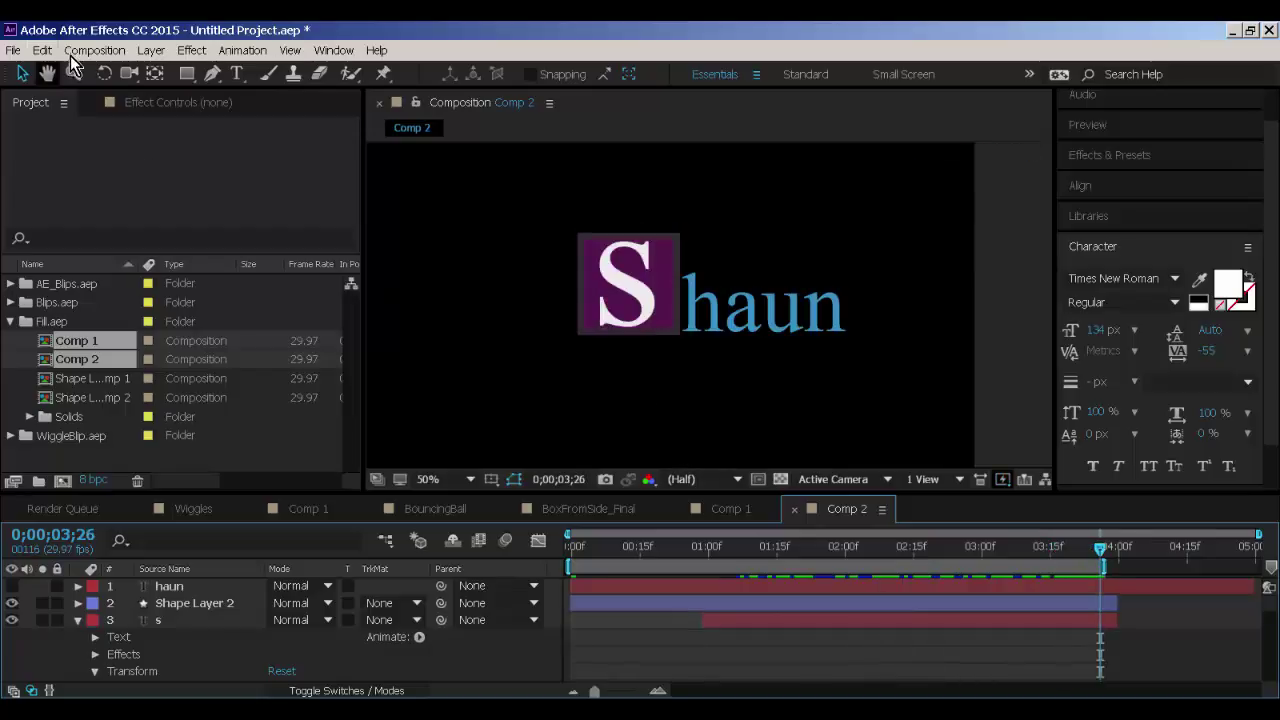
click(76, 52)
click(122, 128)
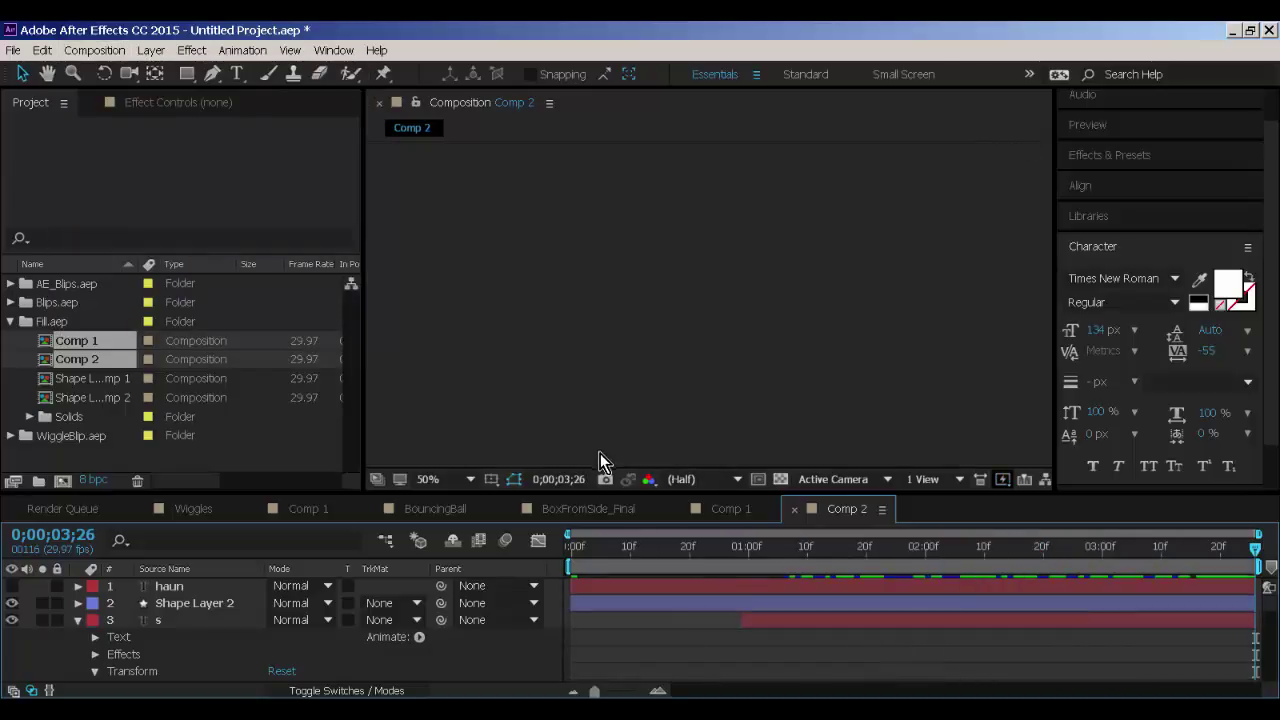
Return to the Fill.aep Comp 1 and scrub through the fill animation to its last frame.
click(728, 510)
key(space)
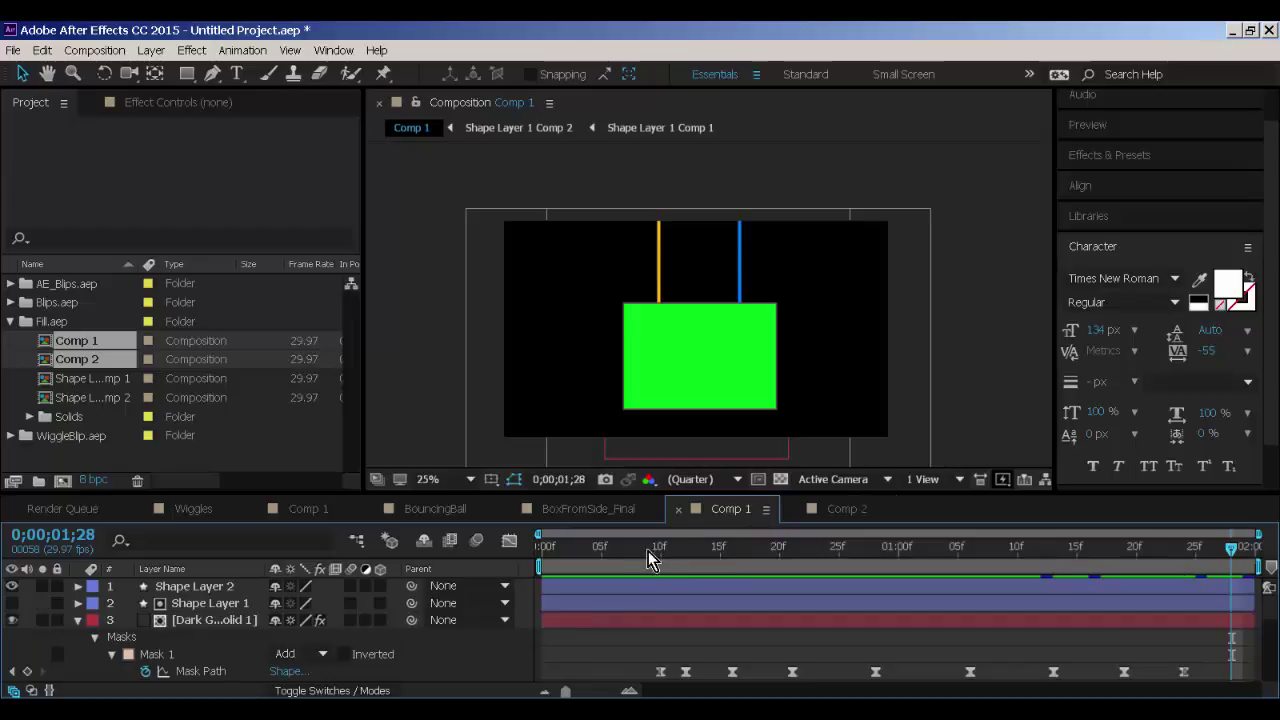
click(1040, 566)
drag(1117, 566, 1243, 566)
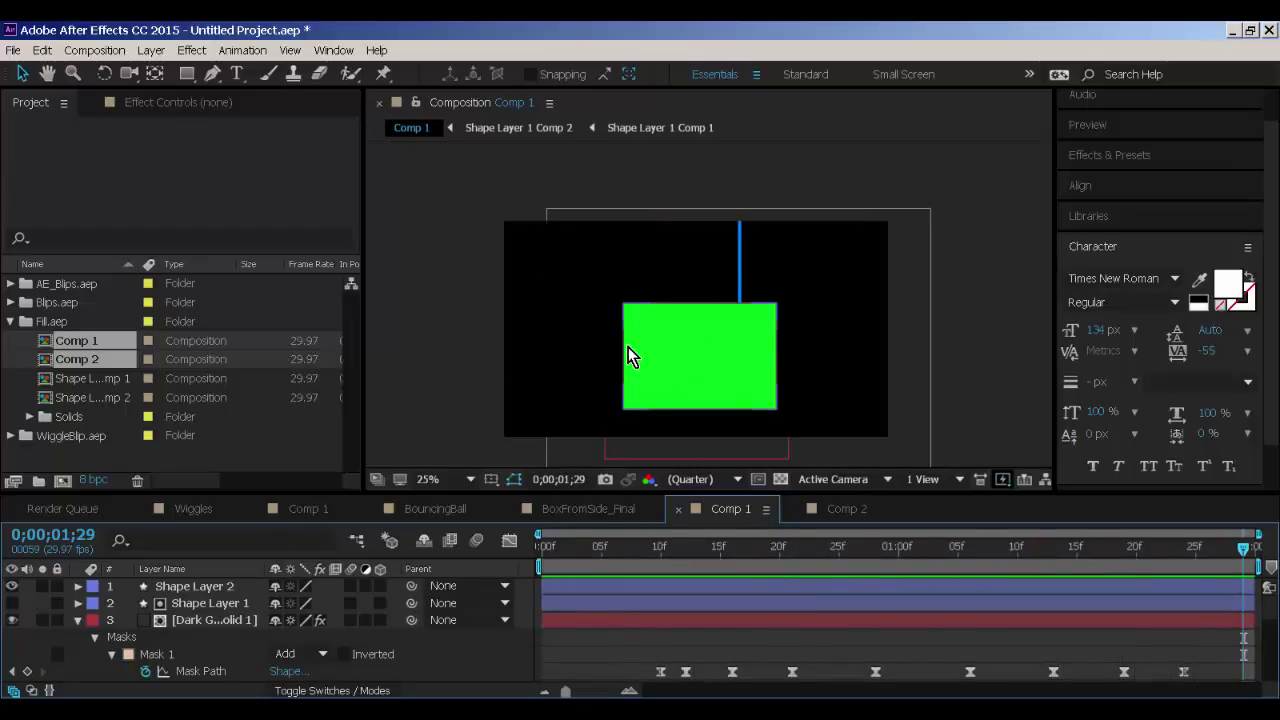
Select Shape Layer 2 in the Fill.aep Comp 1 and examine the dark solid's Mask 1 properties.
click(220, 586)
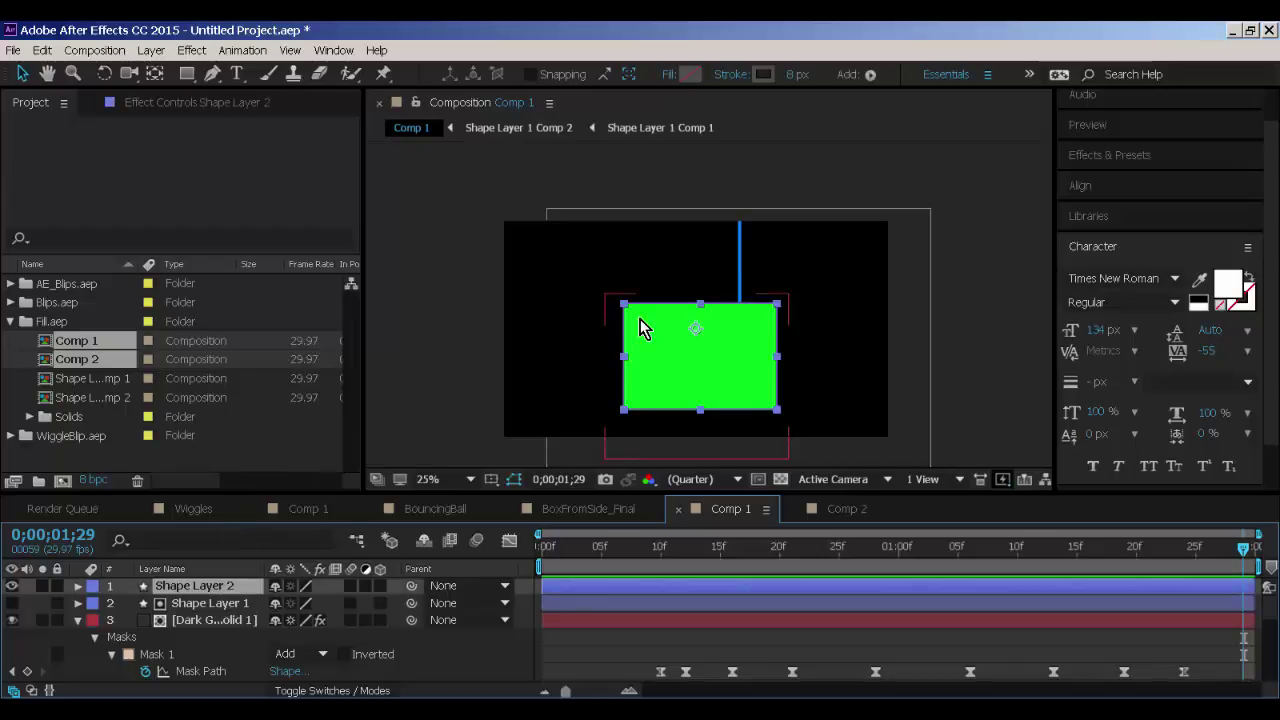
key(shift+period)
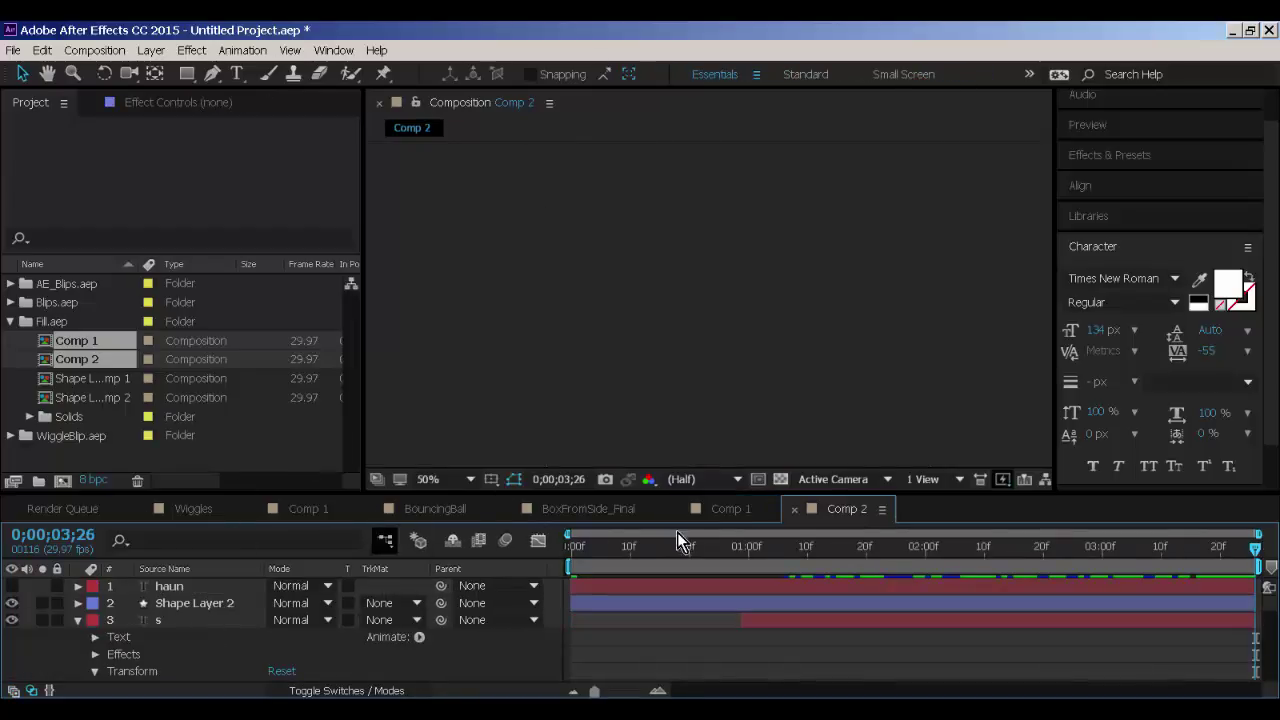
click(725, 510)
scroll(258, 633, down, 2)
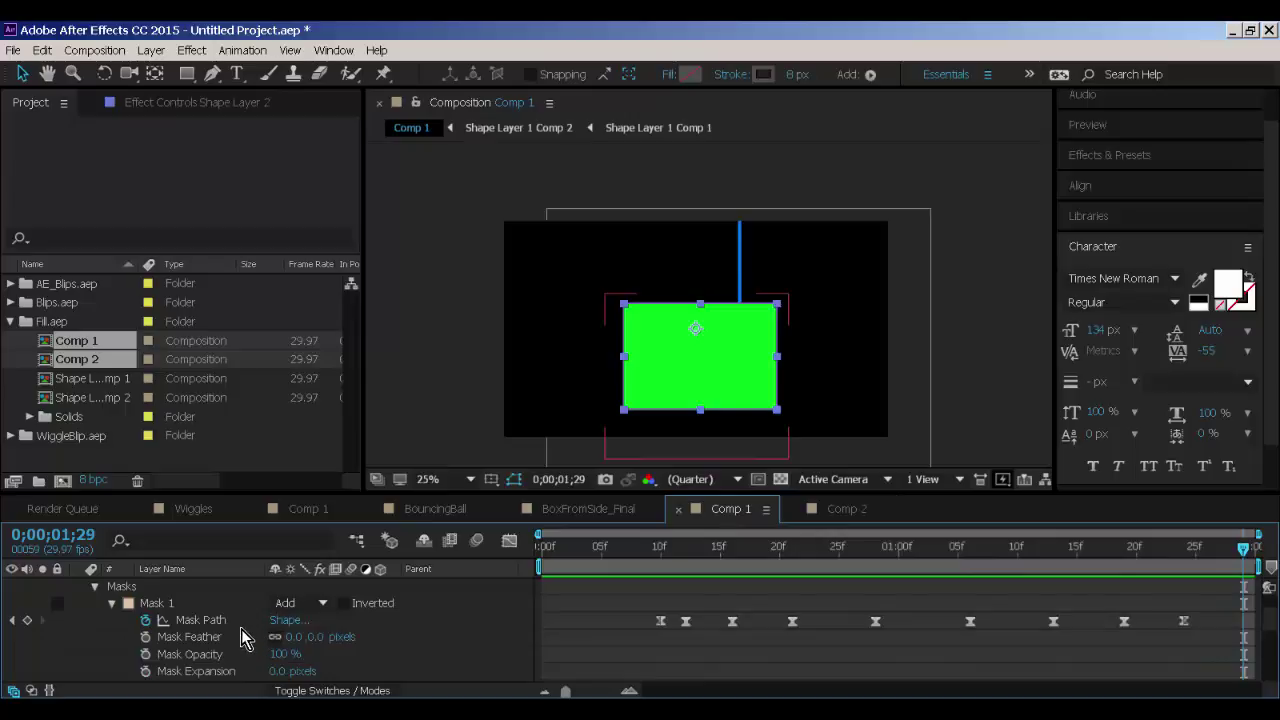
Collapse all layer properties in the Fill.aep Comp 1 and examine its shape layers and the two precomp layers.
click(241, 629)
key(ctrl+a)
key(ctrl+grave)
click(240, 675)
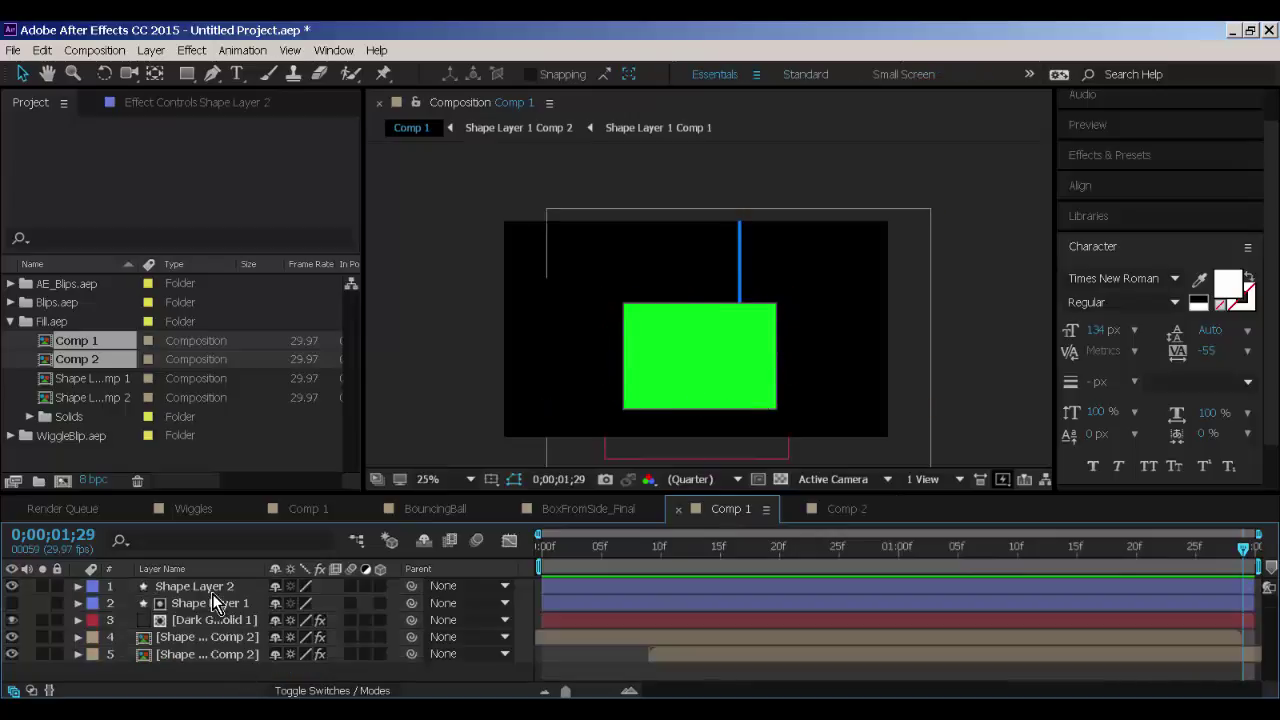
click(212, 589)
click(199, 599)
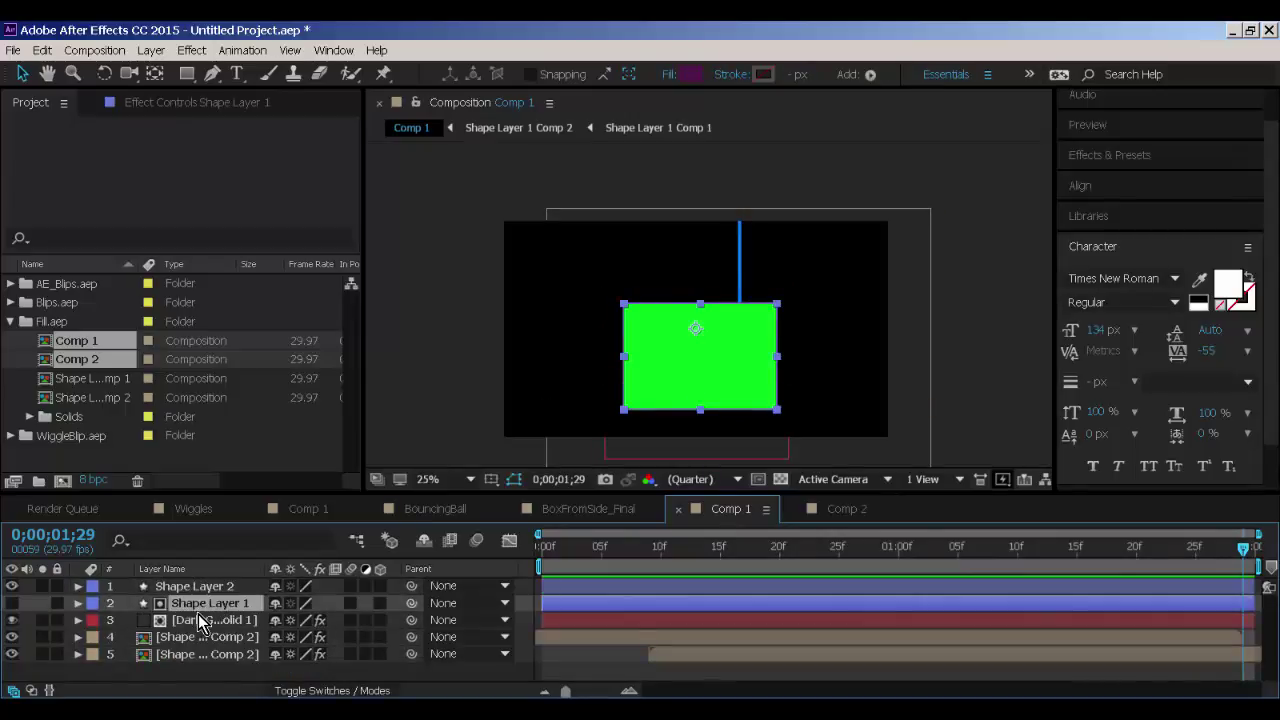
click(204, 637)
click(204, 655)
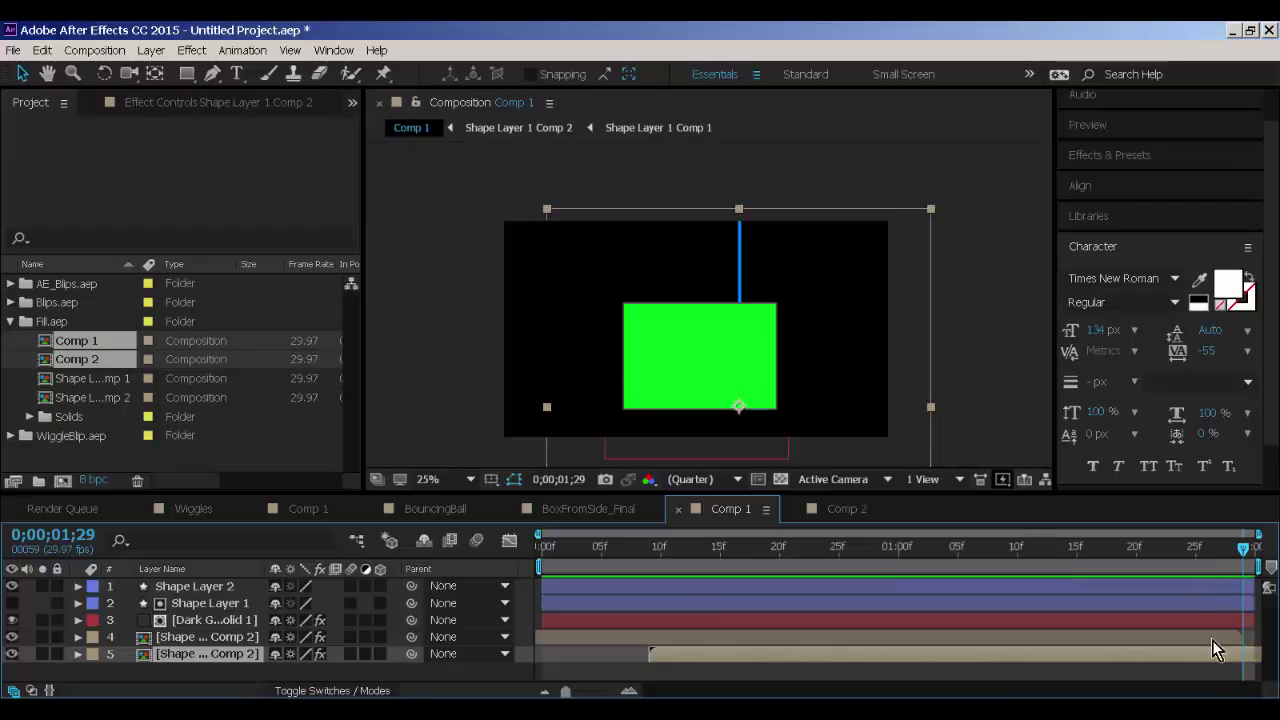
Scrub the Fill.aep Comp 1 animation from its end back to the first frame.
click(1229, 557)
drag(1229, 557, 1258, 565)
drag(971, 578, 536, 584)
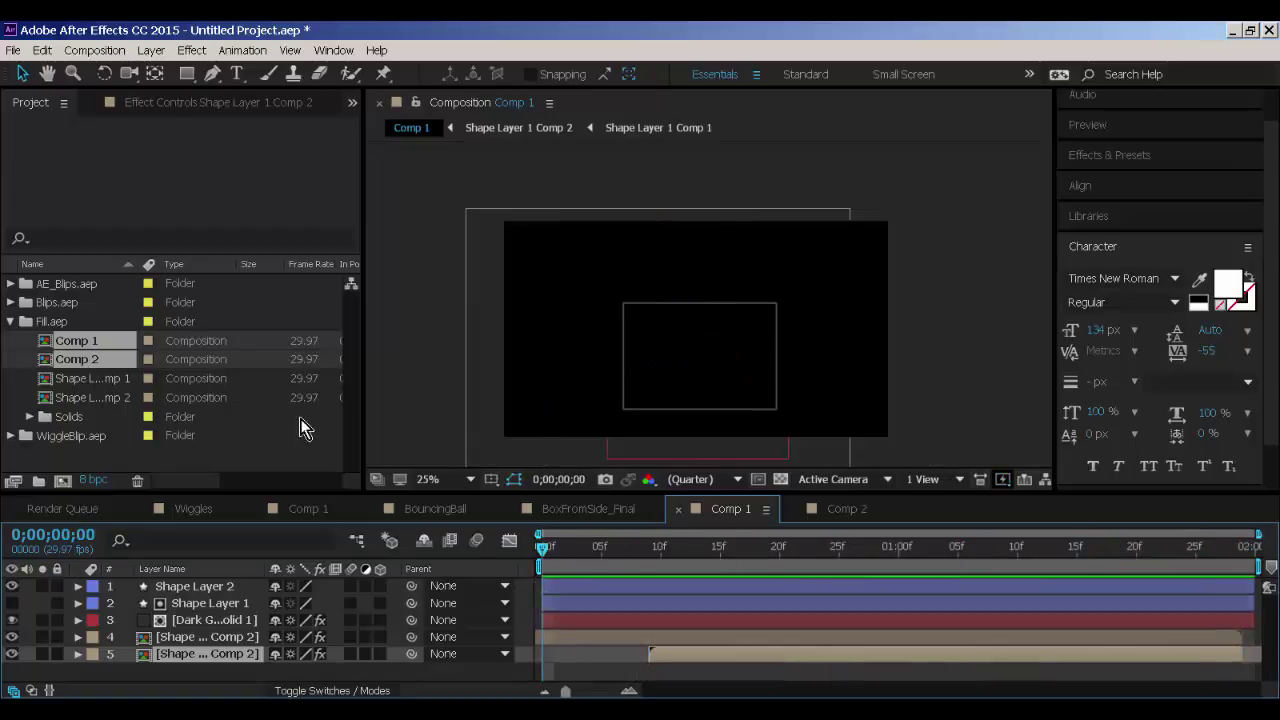
Open the Wiggles composition from WiggleBlip.aep's Comps folder and step back to frame 0;00;01;29.
click(11, 437)
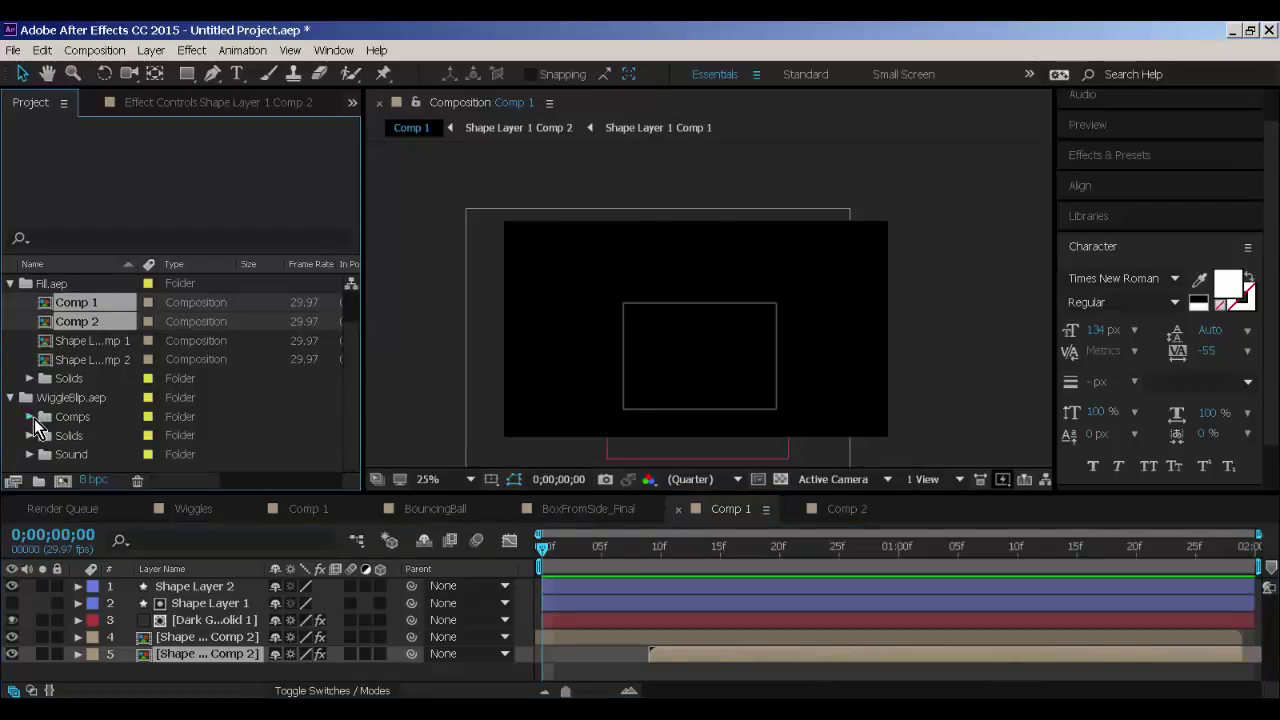
click(33, 419)
double_click(91, 455)
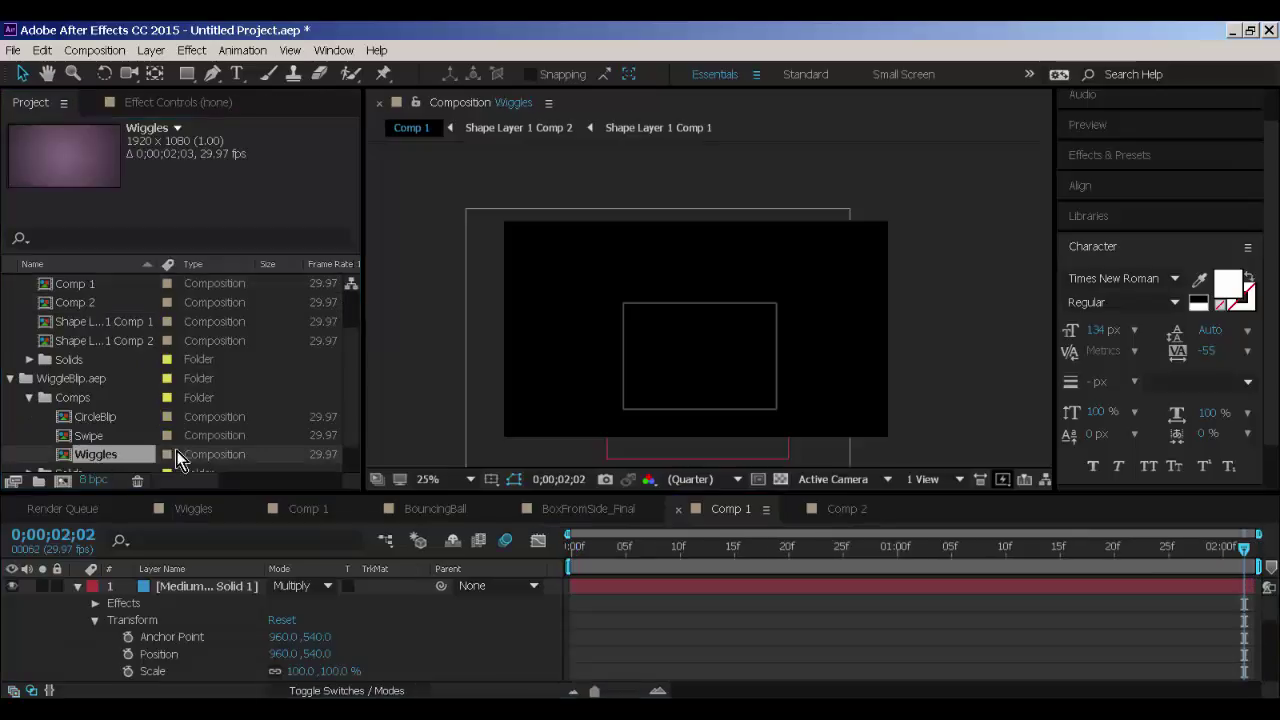
key(Page_Up)
key(Page_Up)
key(Page_Up)
key(Page_Up)
key(Page_Down)
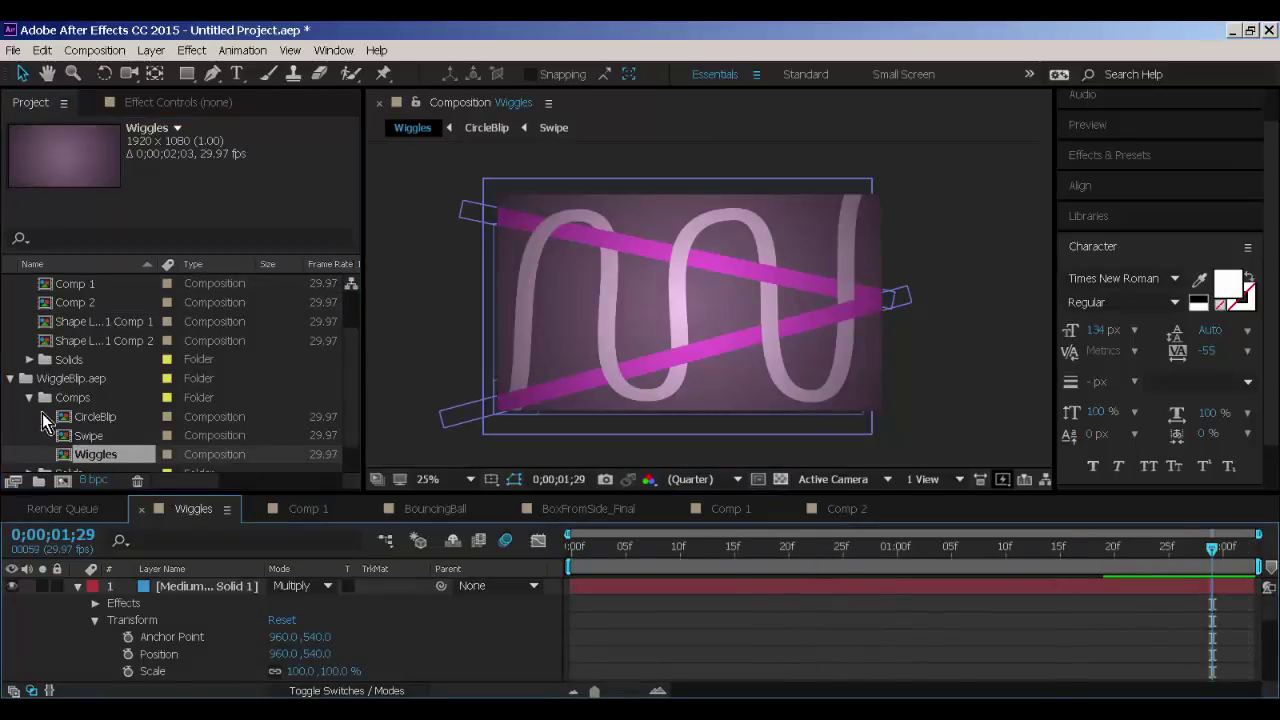
Rename the Wiggles composition as Wiggles_Final.
right_click(97, 459)
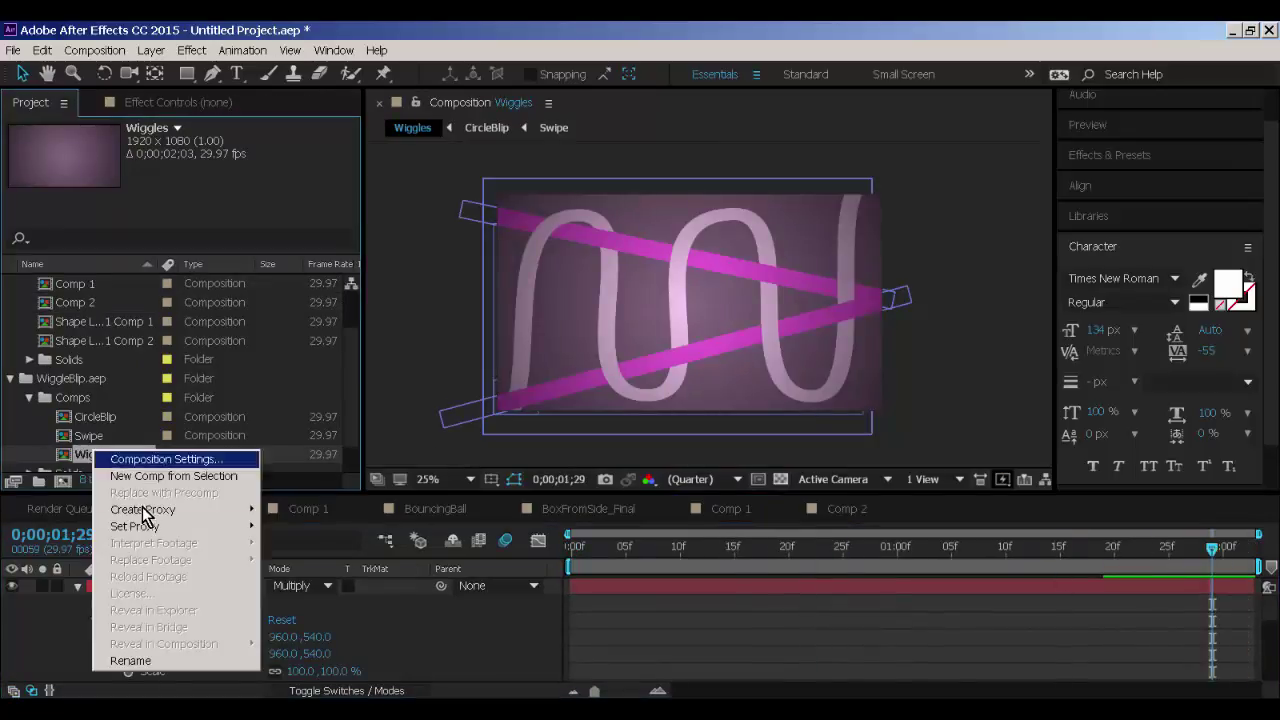
click(160, 660)
click(132, 455)
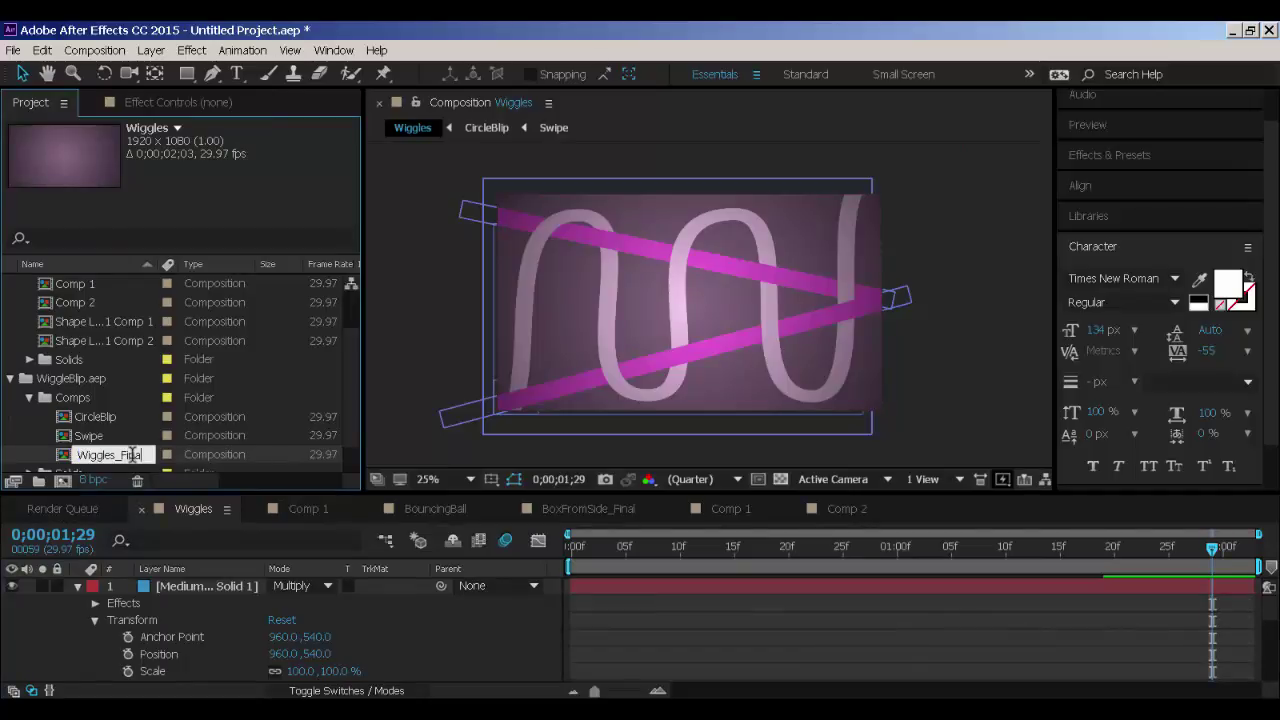
text(_Final)
key(Return)
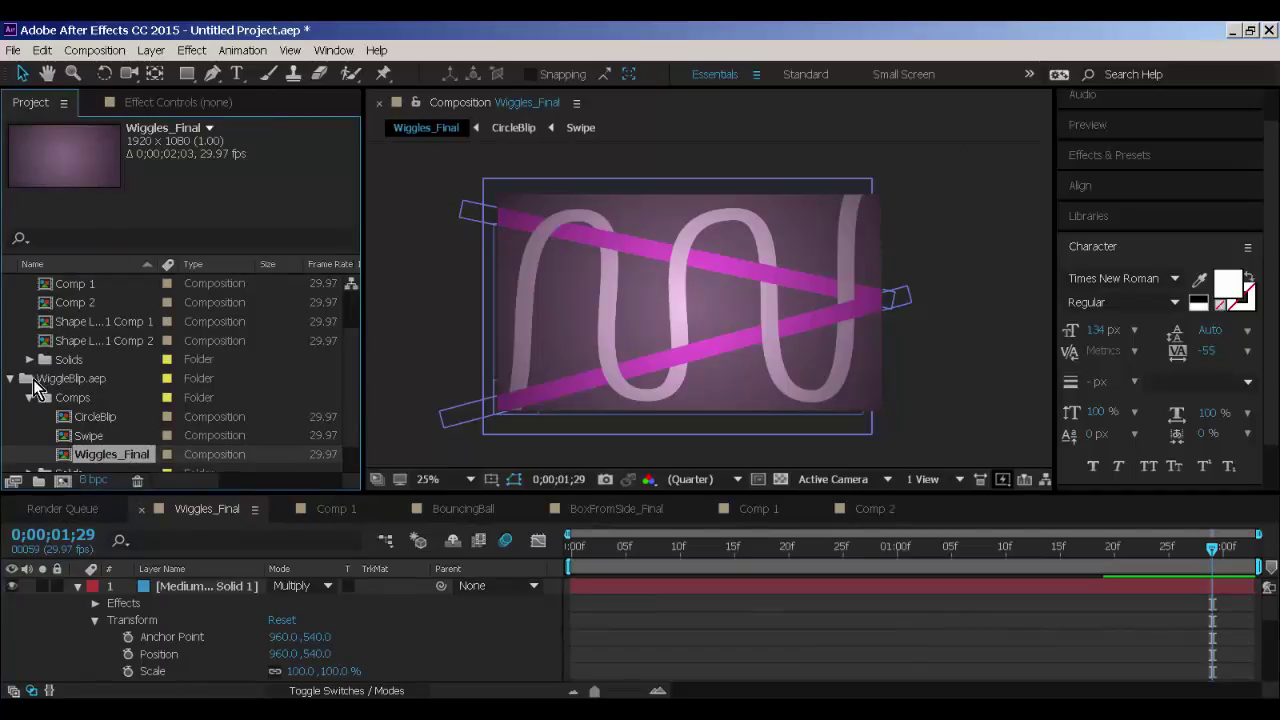
Rename Comp 2 in the Fill.aep folder as BoxFill_Final.
click(82, 301)
right_click(81, 303)
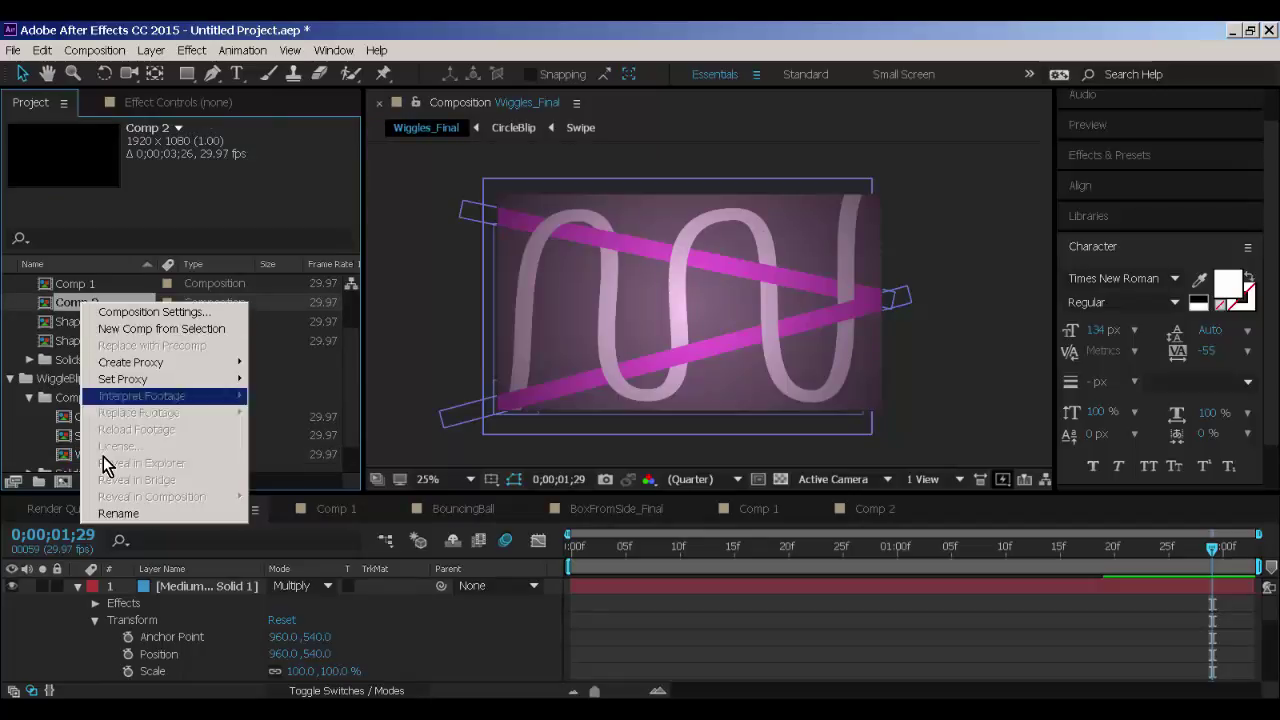
click(111, 511)
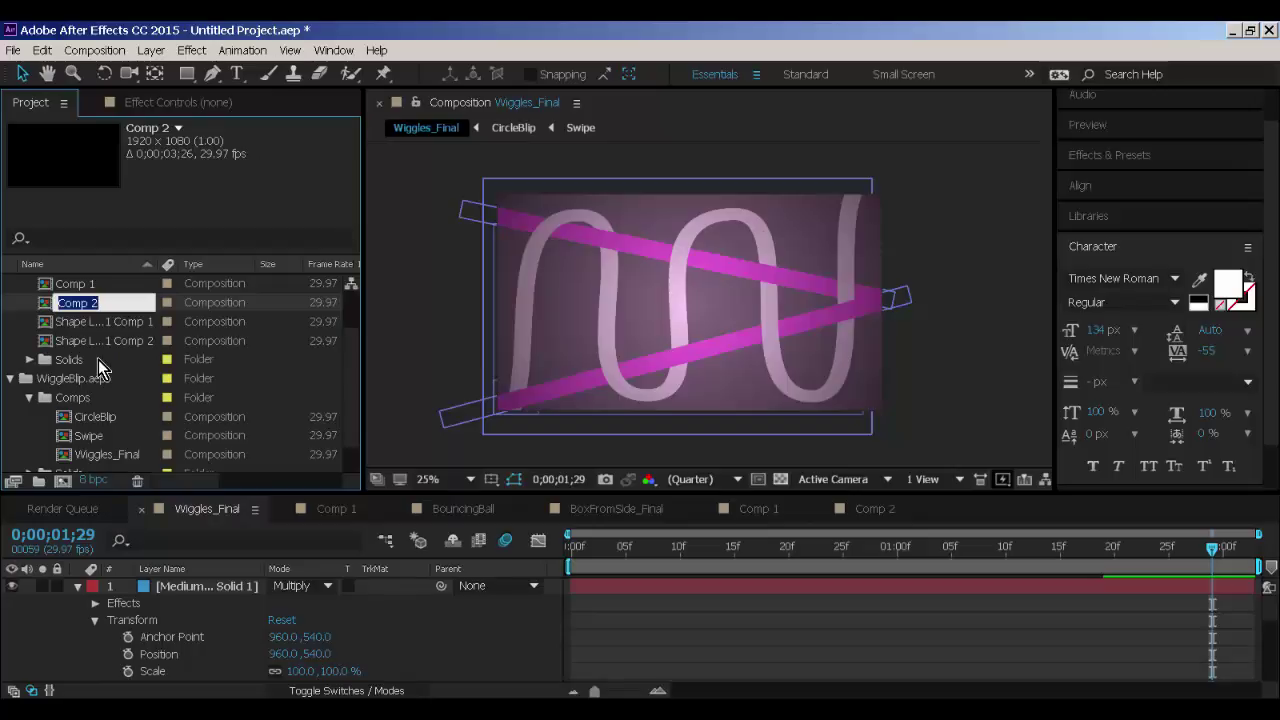
text(BoxFill_Final)
key(Return)
Rename Comp 1 in the Fill.aep folder as ColorFill_Final.
click(86, 358)
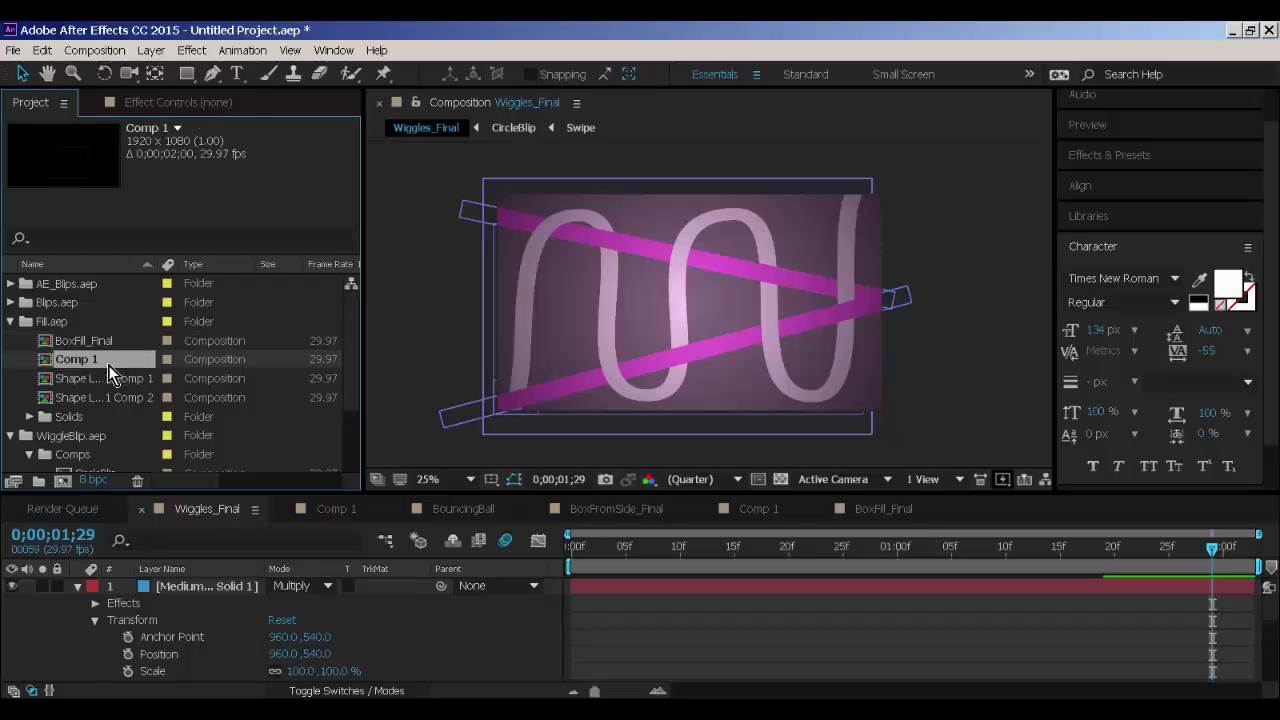
right_click(106, 360)
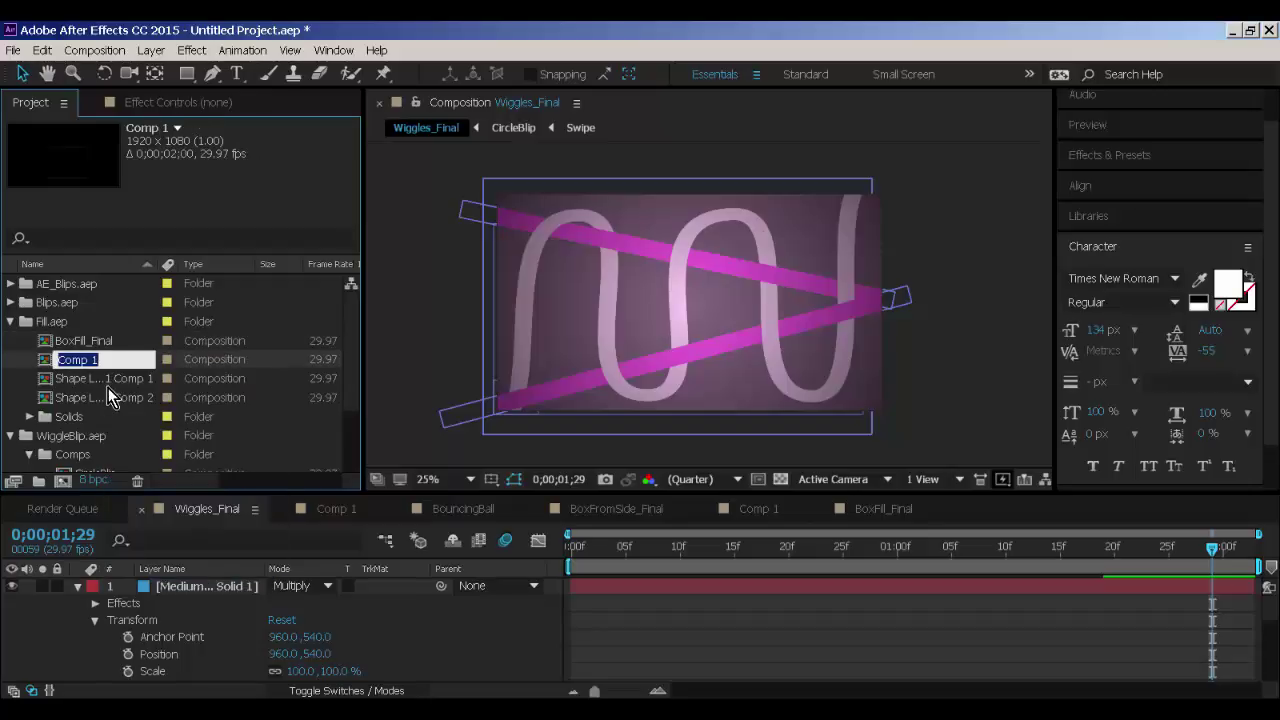
text(ColorFill_Final)
key(Return)
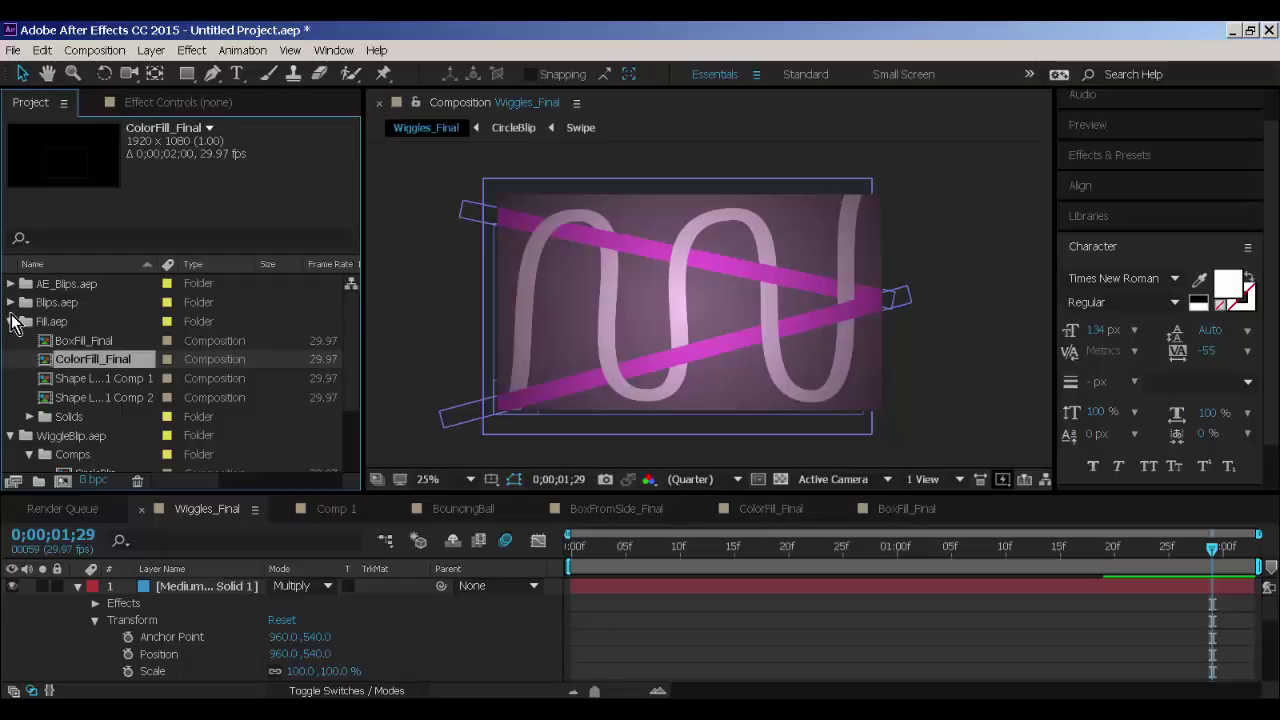
Rename the BouncingBall composition in the Blips.aep Animations folder as BouncingBall_Final.
click(11, 302)
click(95, 341)
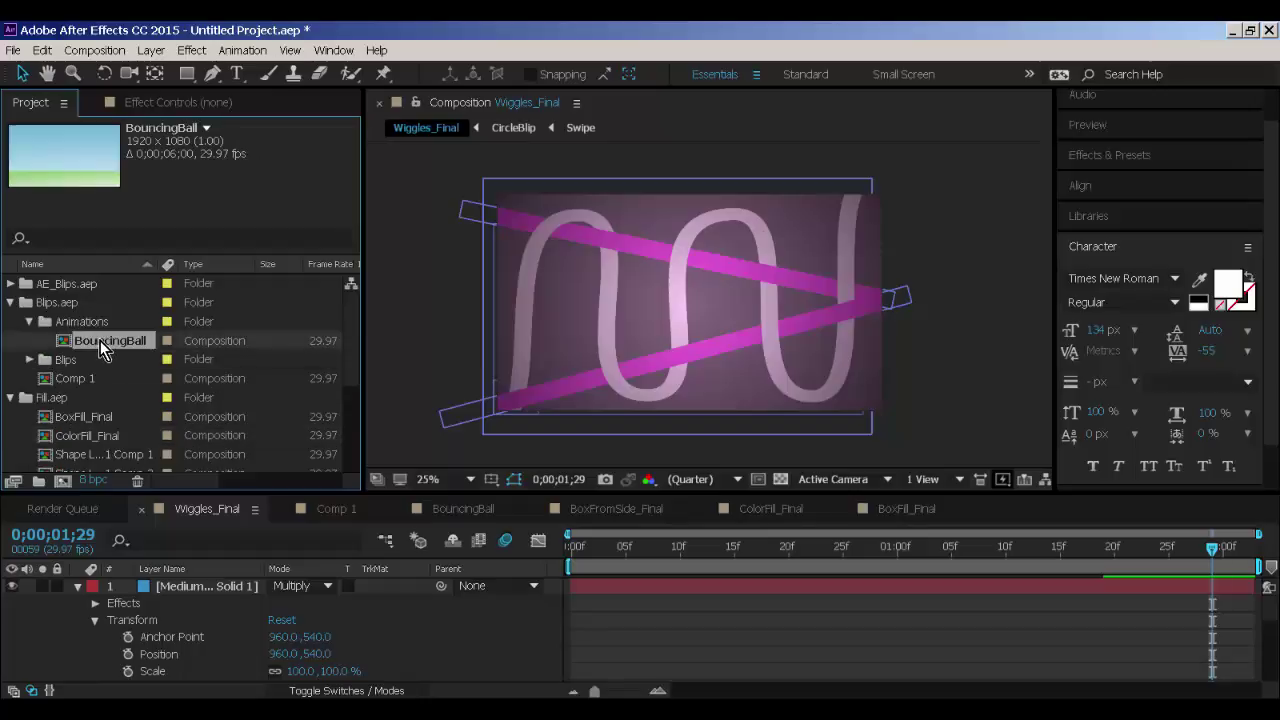
right_click(100, 348)
click(174, 546)
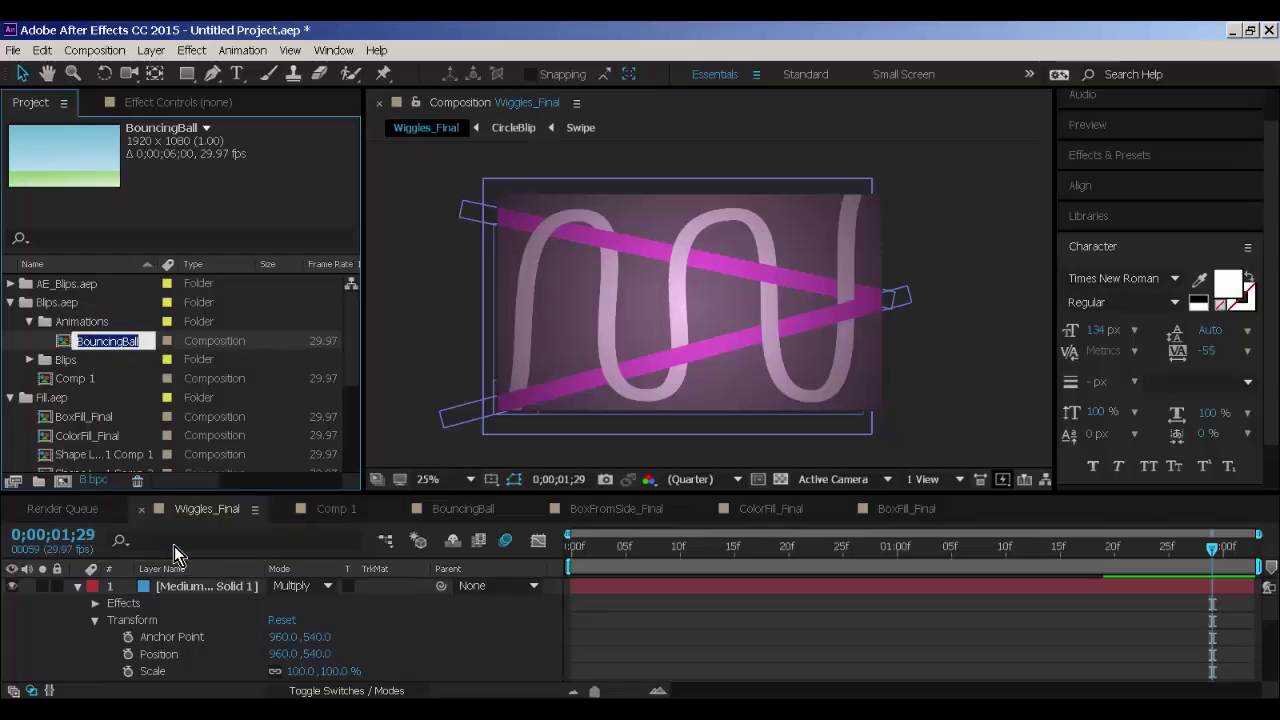
key(End)
text(_Final)
key(Return)
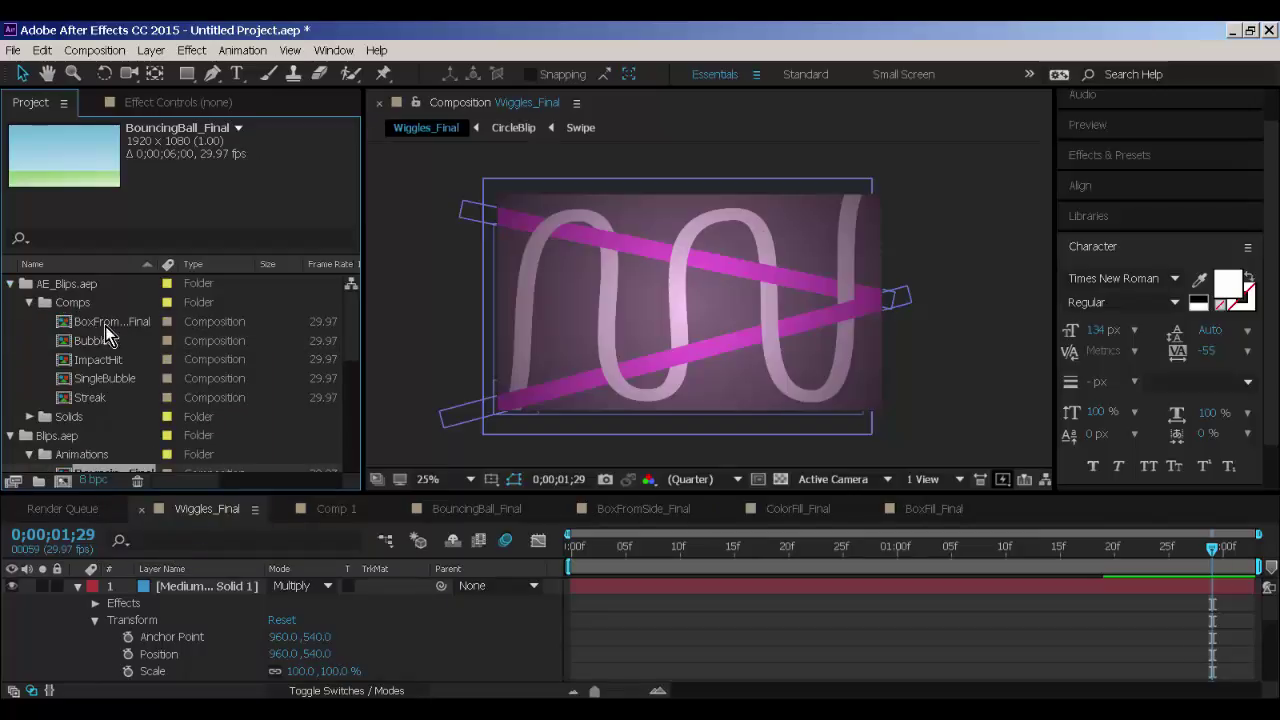
Import TitleSequence.aep from the Fillups folder and expand its folder in the project.
click(107, 322)
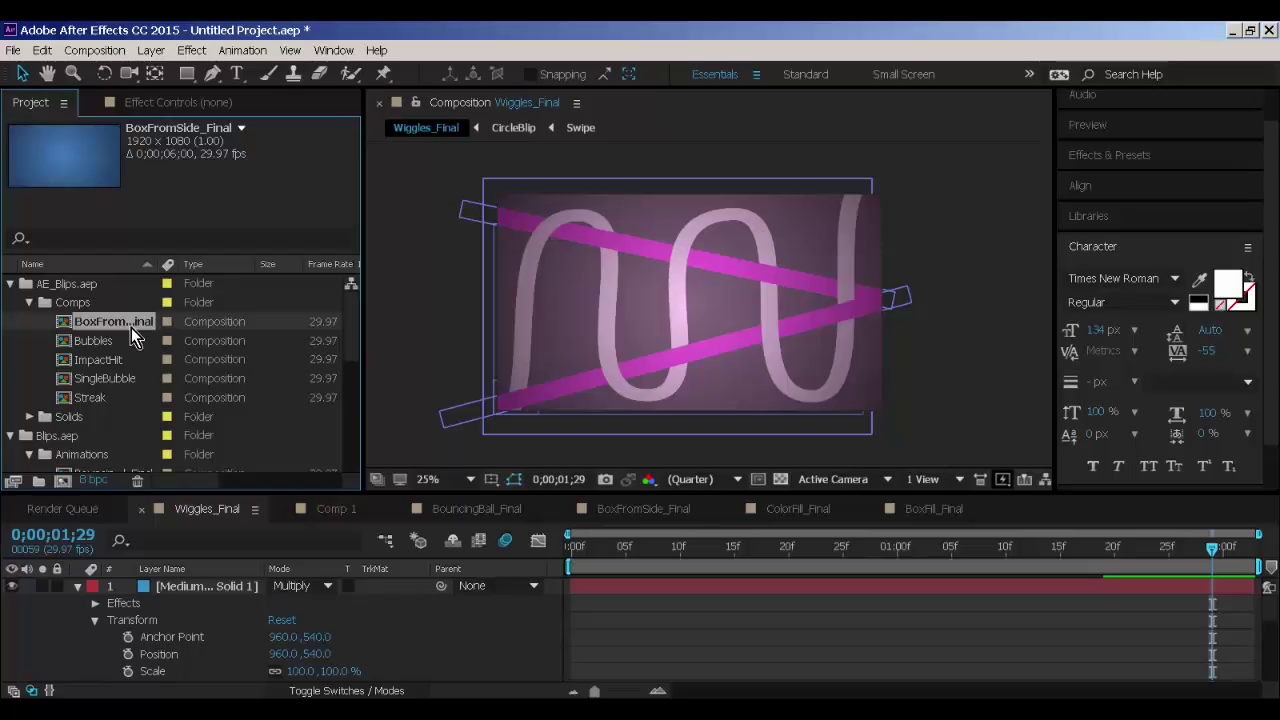
scroll(131, 327, down, 1)
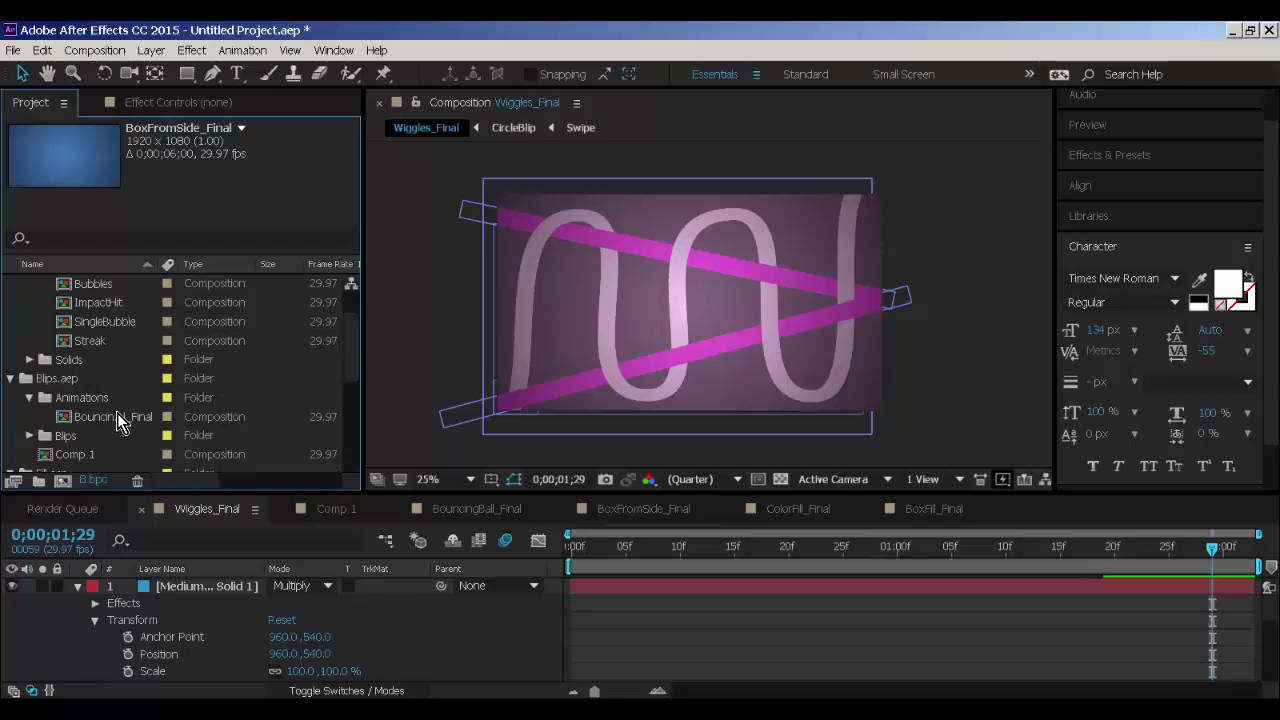
scroll(103, 383, up, 1)
scroll(102, 390, down, 4)
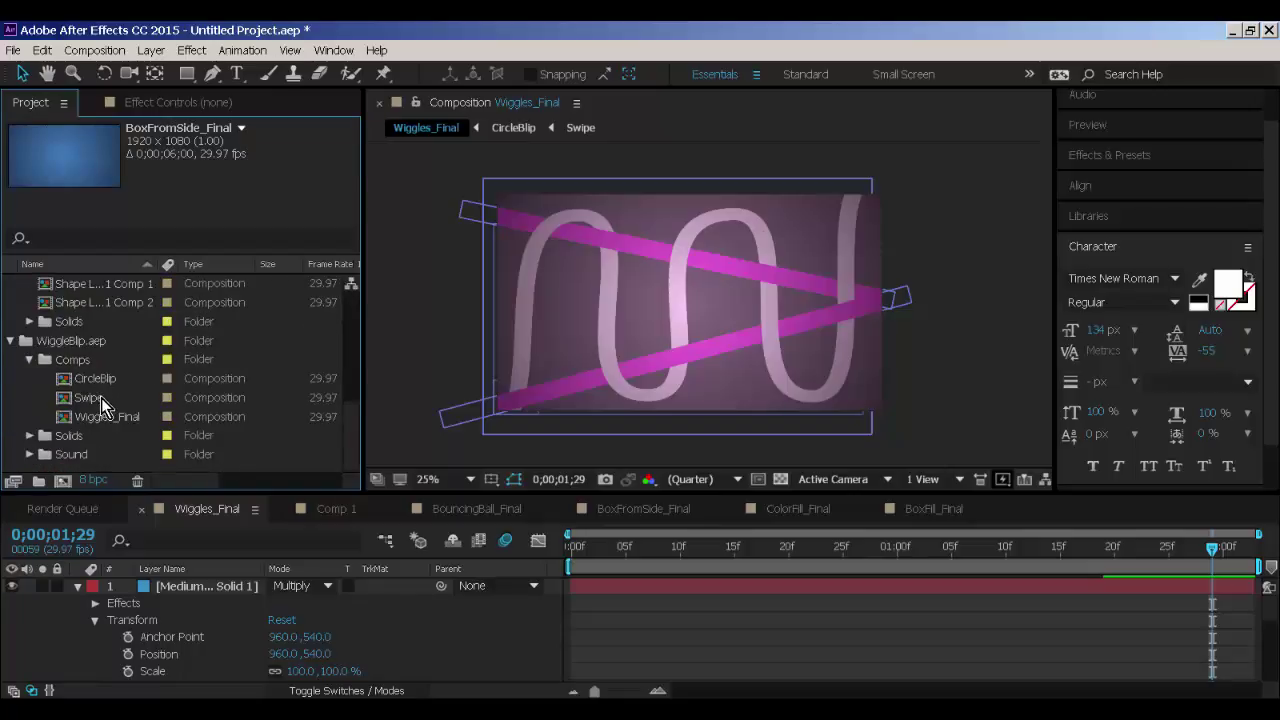
double_click(69, 464)
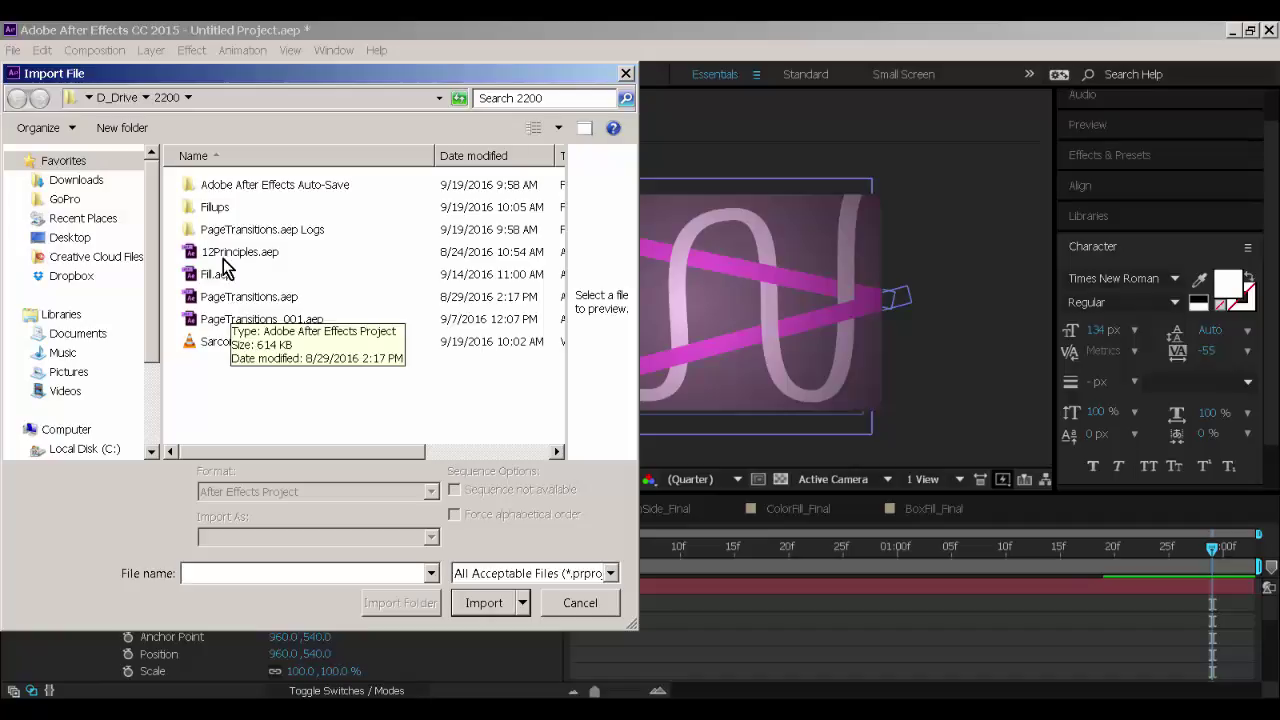
double_click(215, 207)
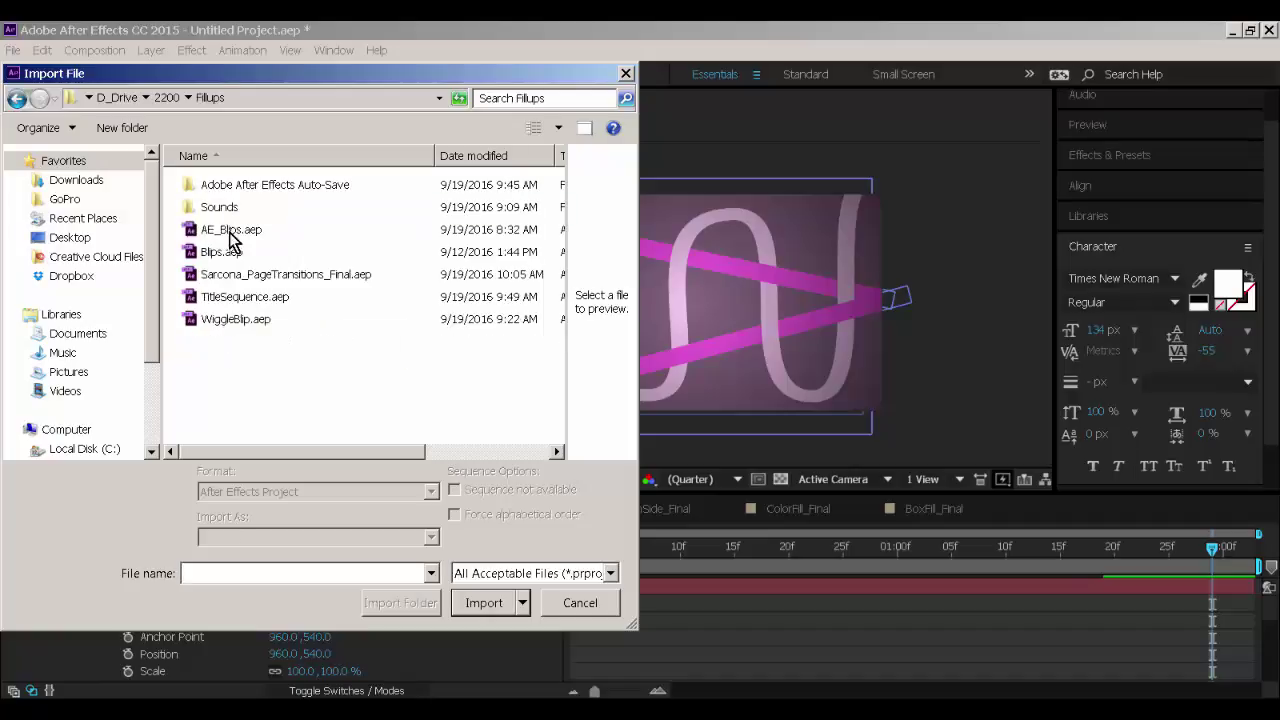
double_click(241, 296)
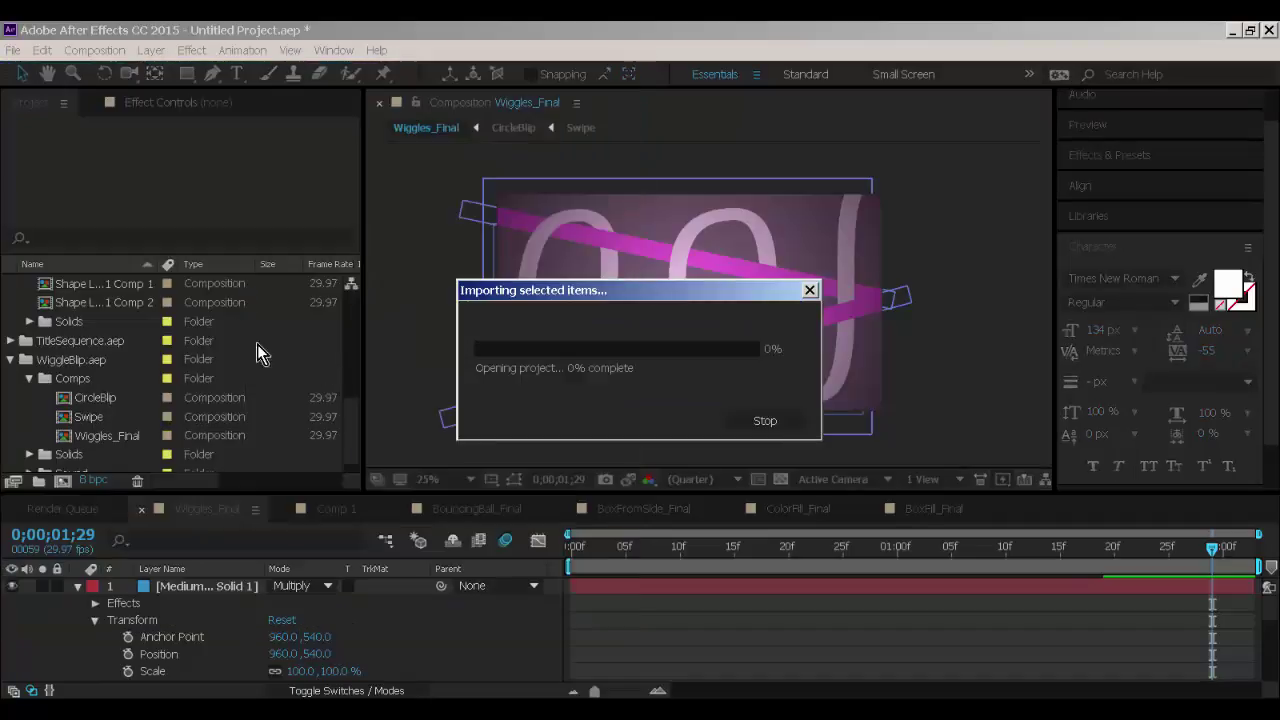
click(11, 341)
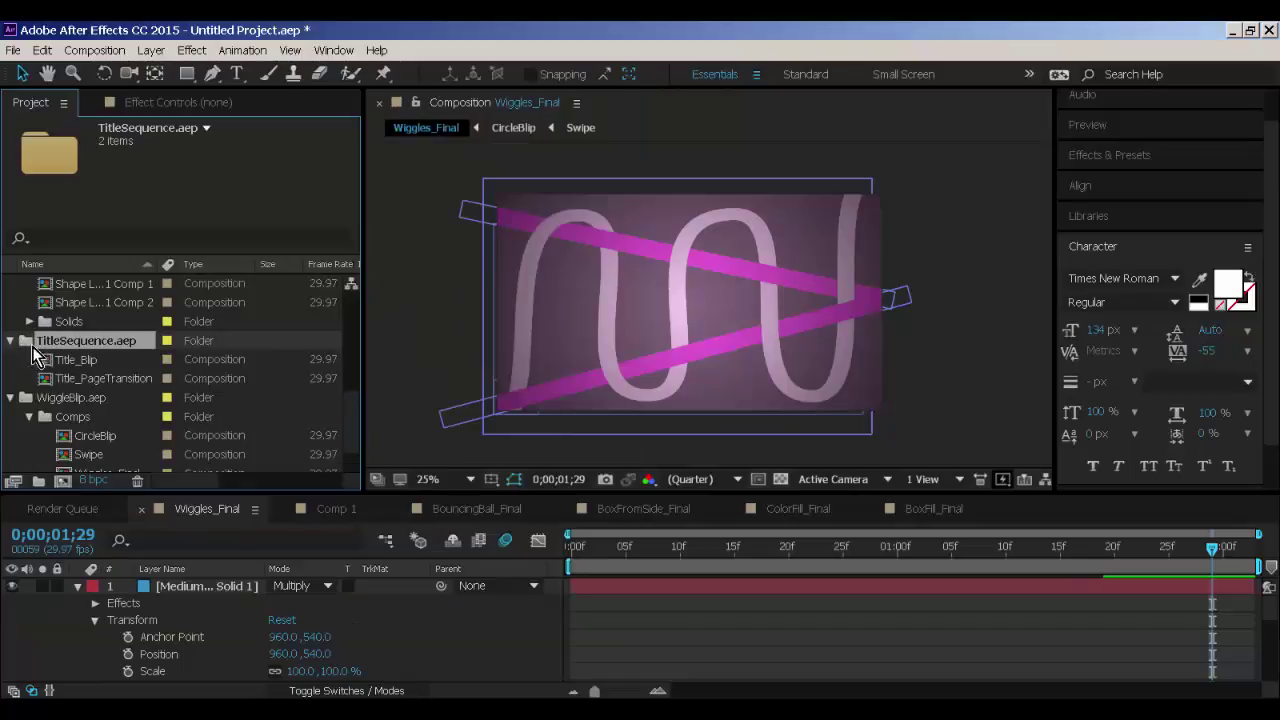
Create a single sequenced composition from Title_Blip, BoxFromSide_Final, BouncingBall_Final, BoxFill_Final, ColorFill_Final and Wiggles_Final, using Title_Blip's dimensions.
click(62, 362)
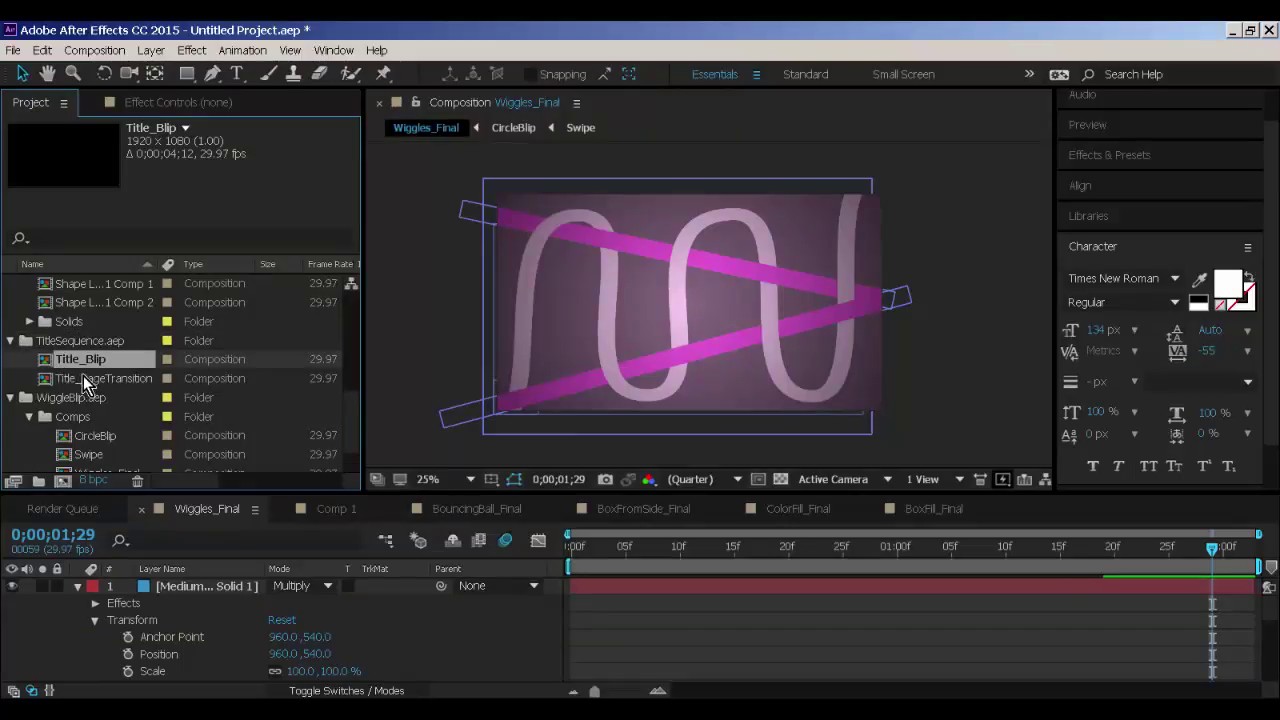
click(93, 384)
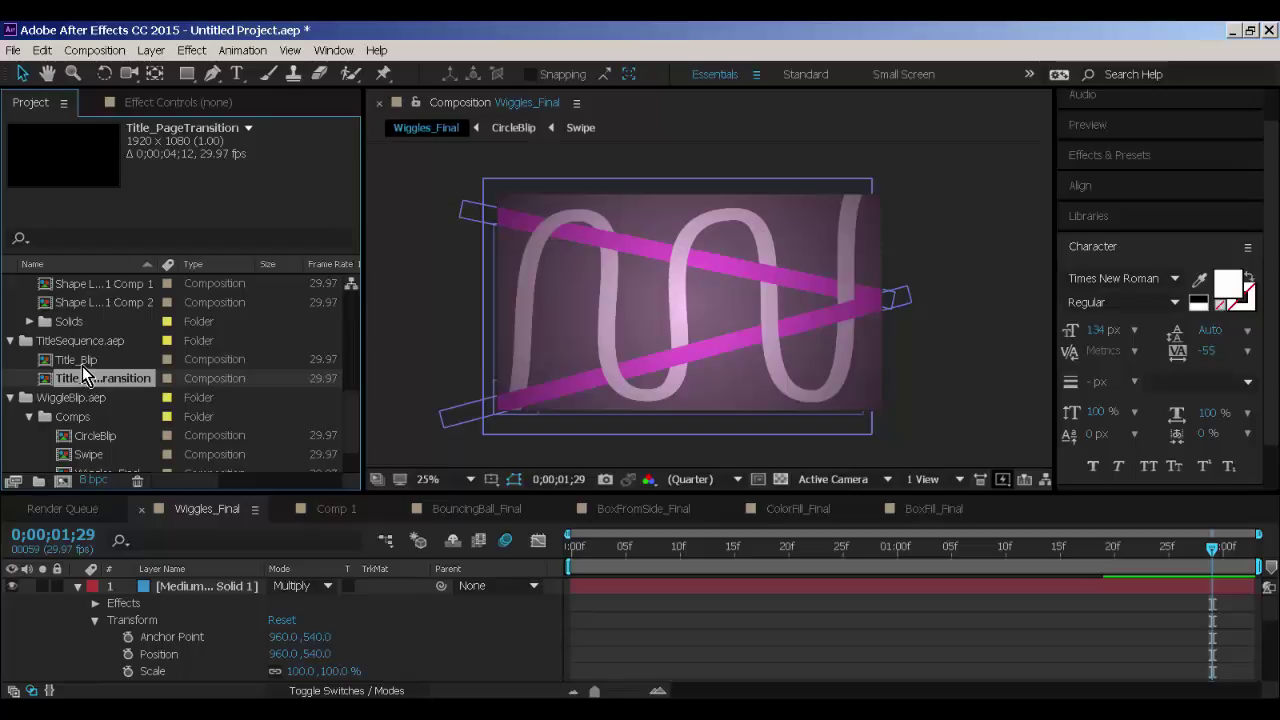
click(82, 362)
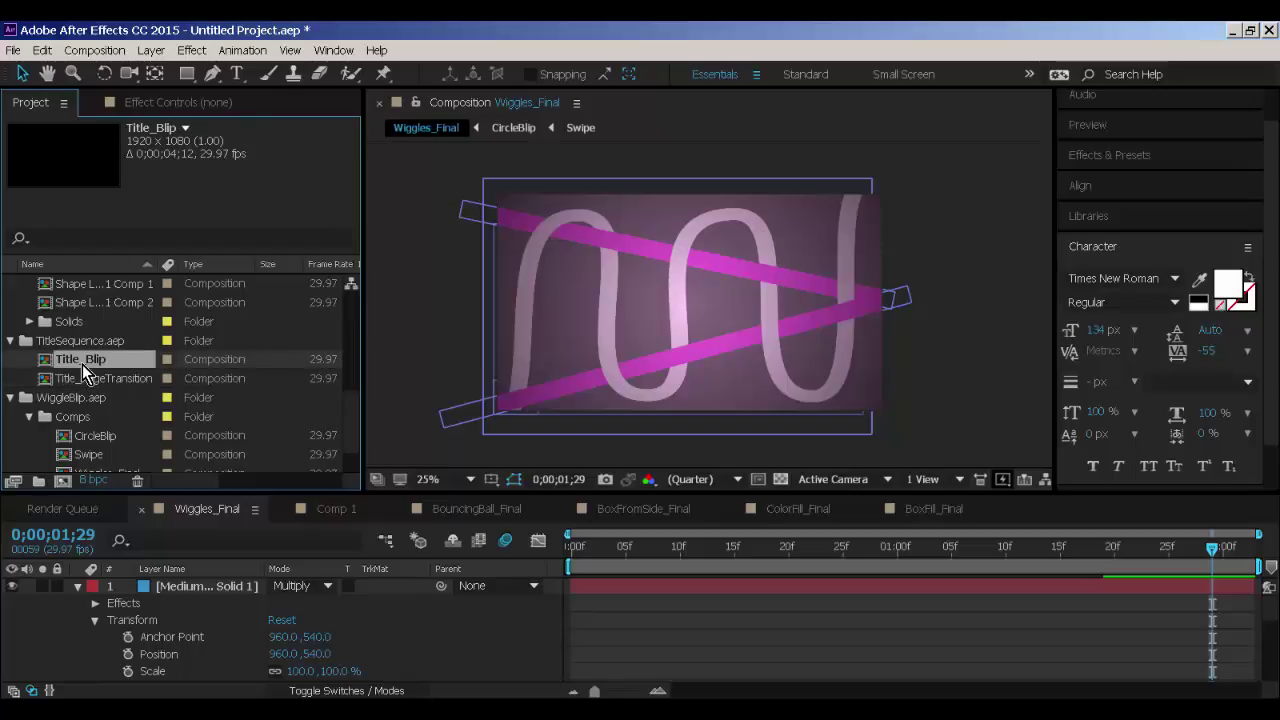
scroll(82, 363, up, 10)
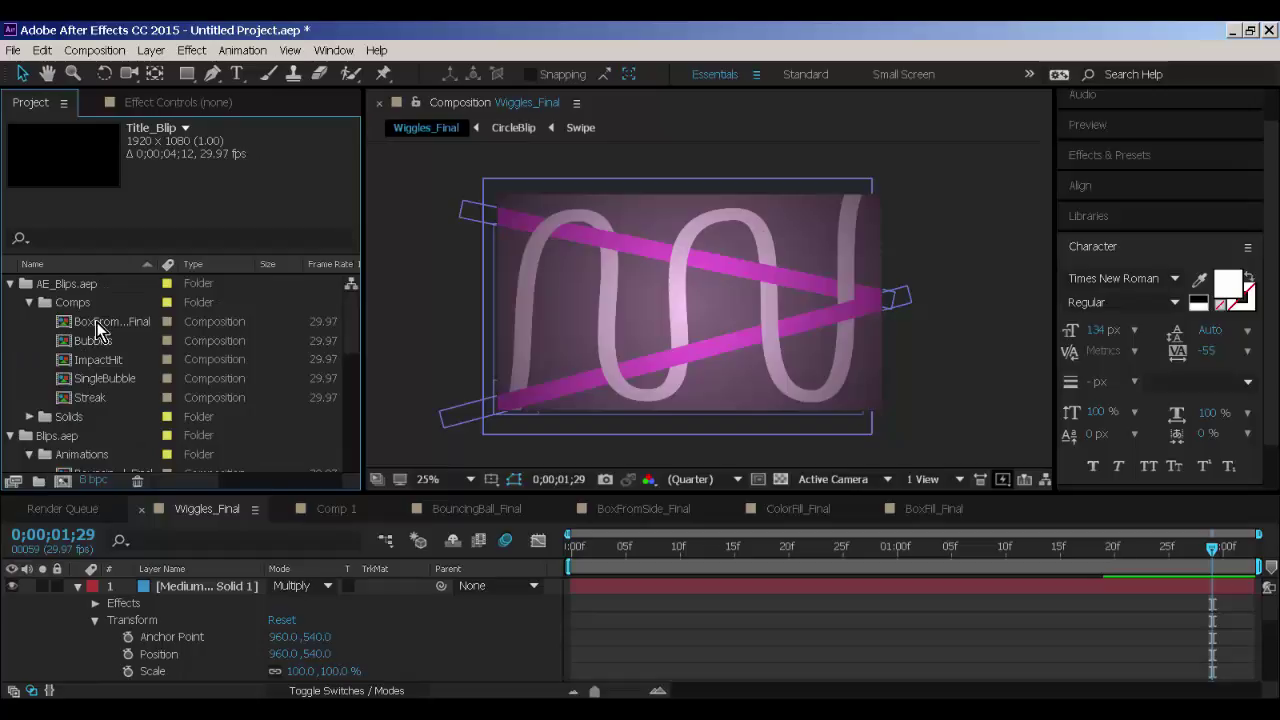
click(97, 325)
scroll(94, 383, down, 2)
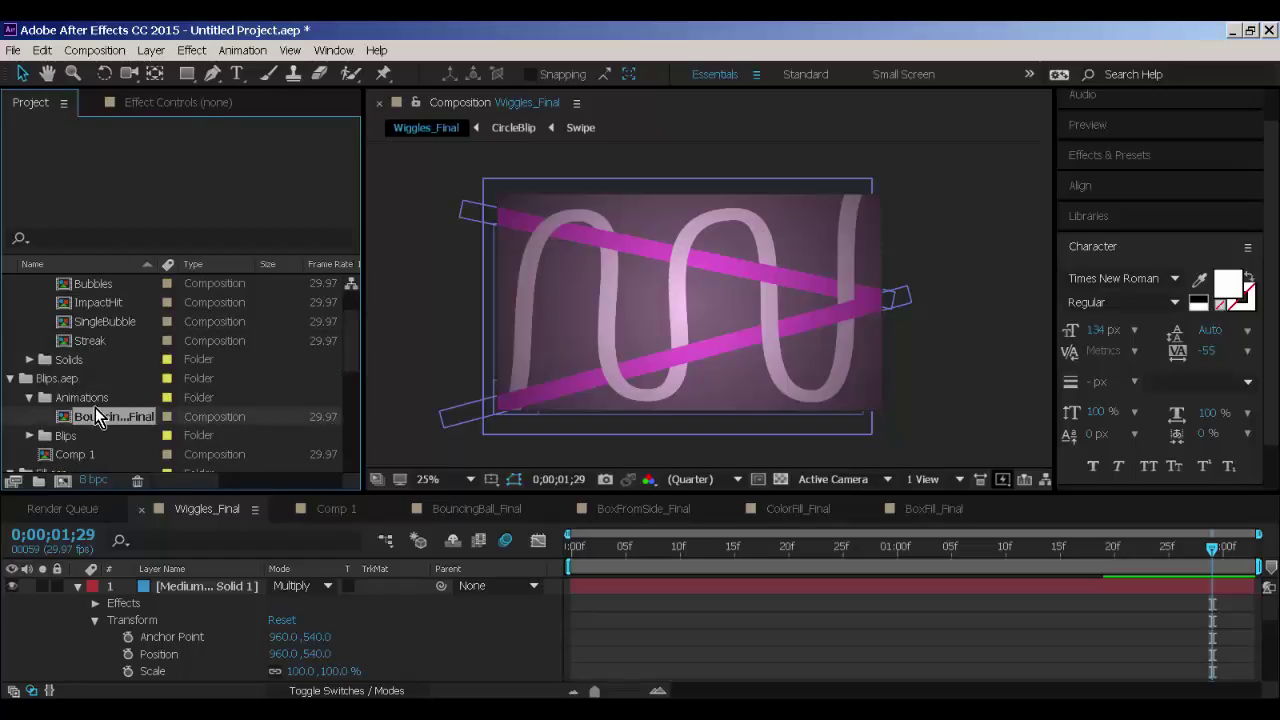
scroll(95, 419, down, 3)
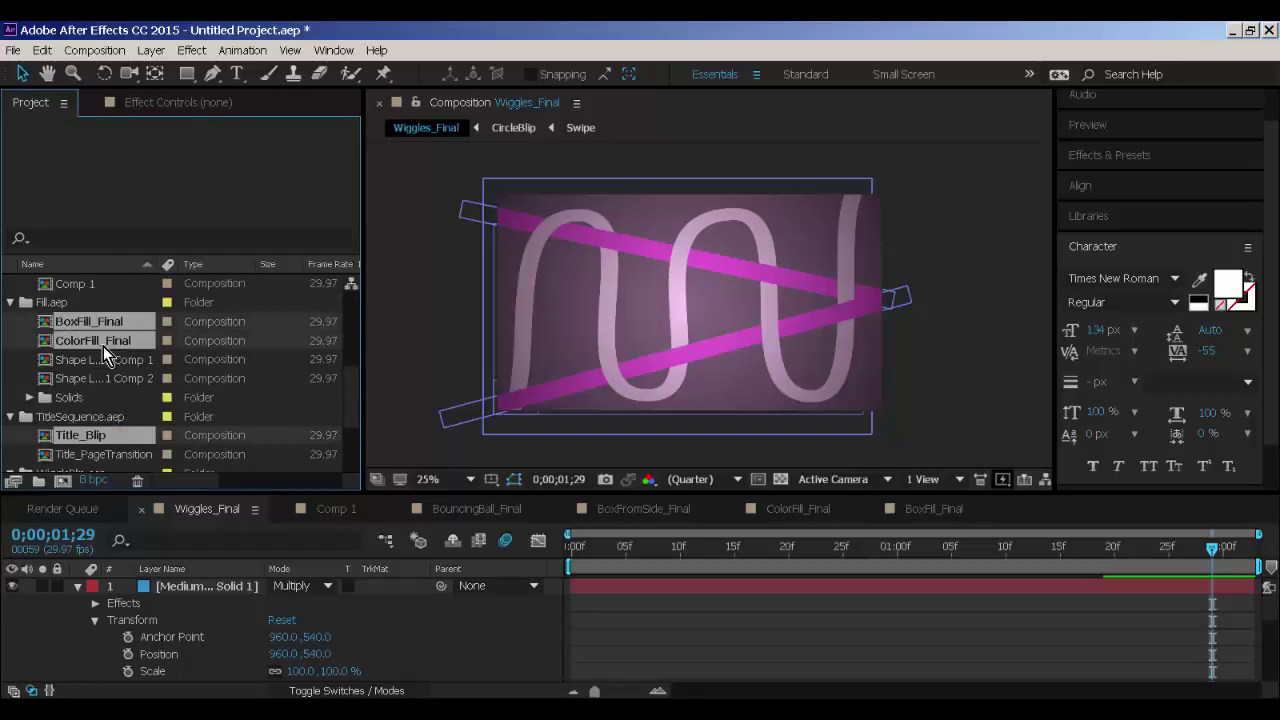
scroll(107, 364, down, 2)
click(104, 433)
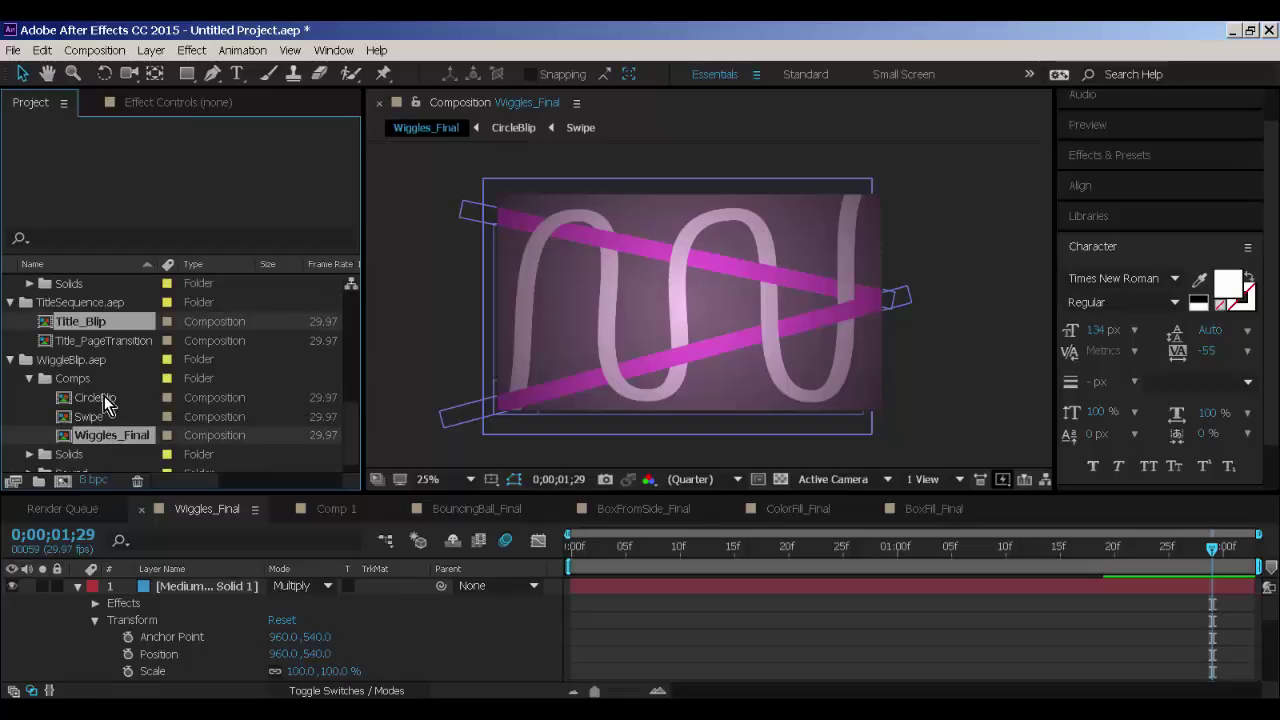
scroll(104, 396, down, 1)
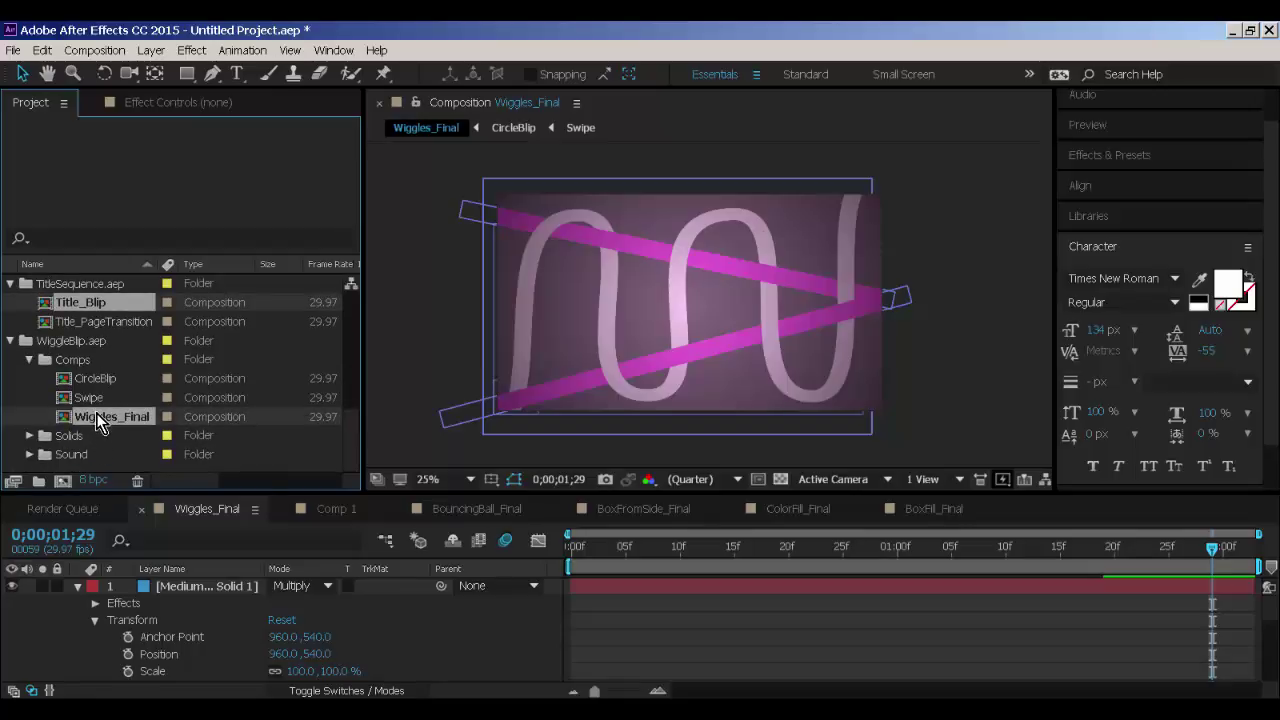
drag(100, 414, 67, 485)
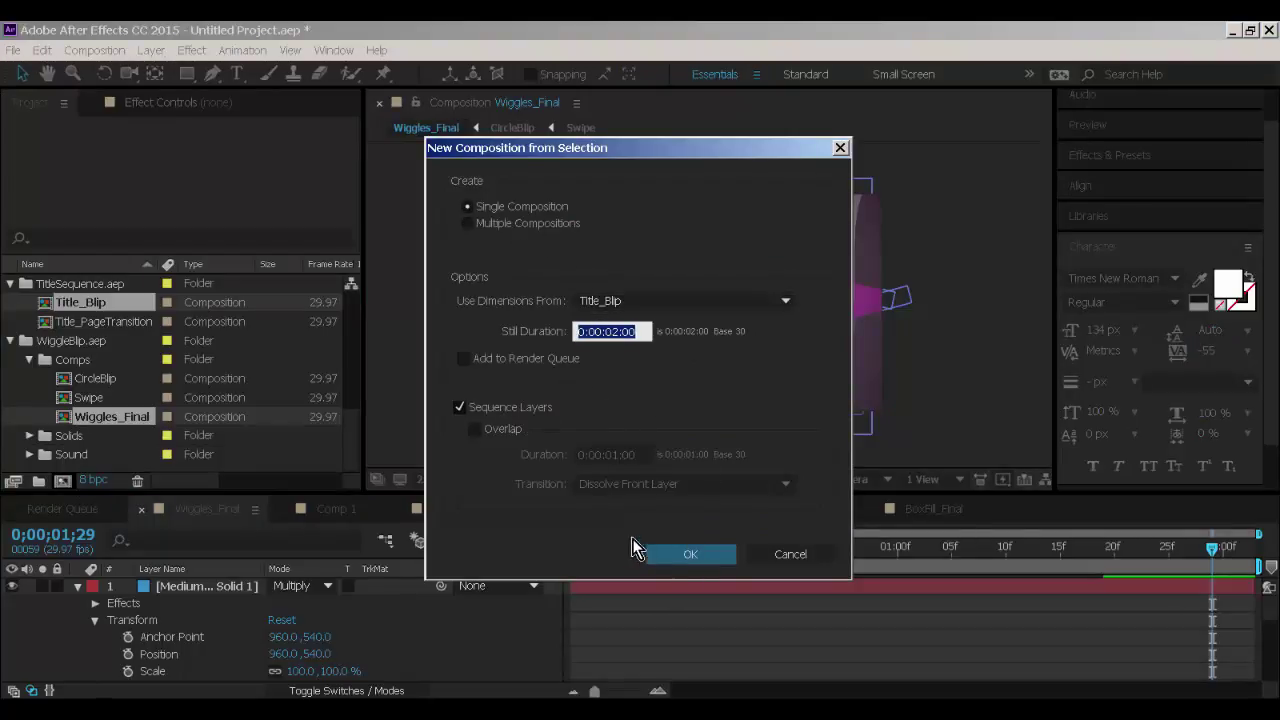
click(670, 556)
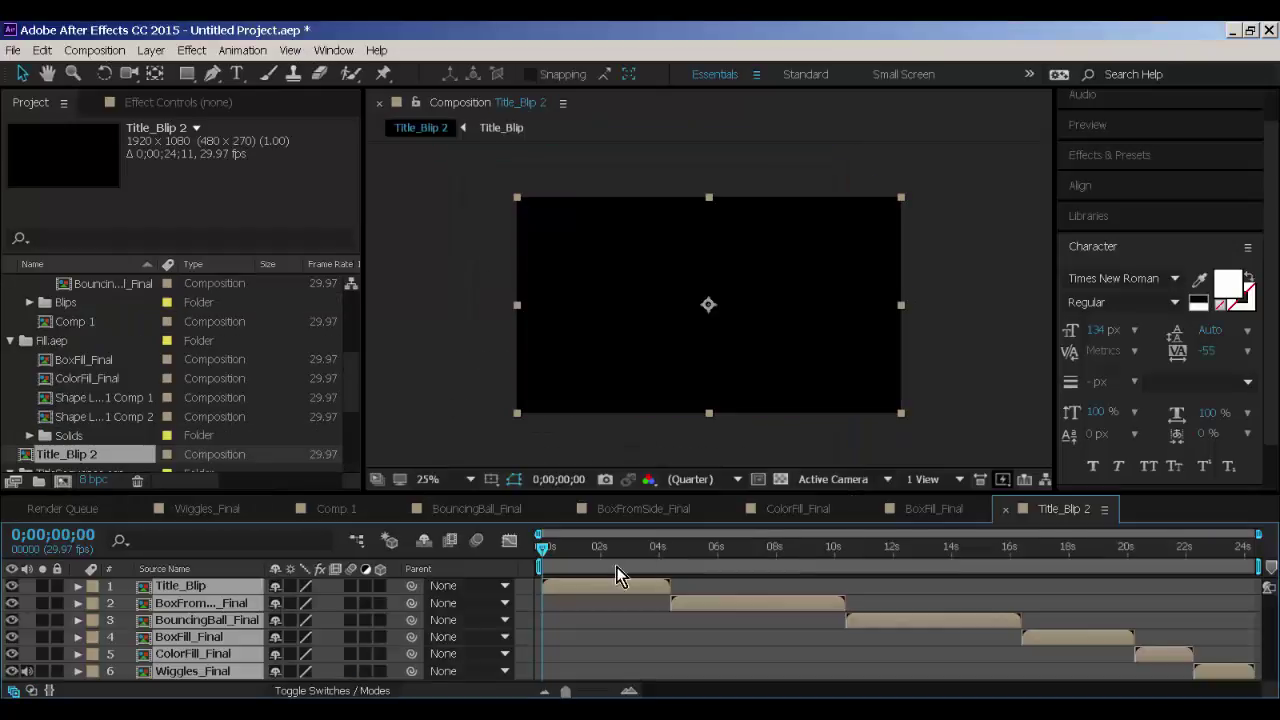
Open BouncingBall_Final from the sequence, end its work area at 0;00;01;12 and trim the composition to the work area.
mouse_move(548, 556)
mouse_down()
mouse_move(645, 568)
mouse_move(1268, 556)
mouse_move(910, 562)
mouse_move(954, 590)
mouse_up()
click(948, 620)
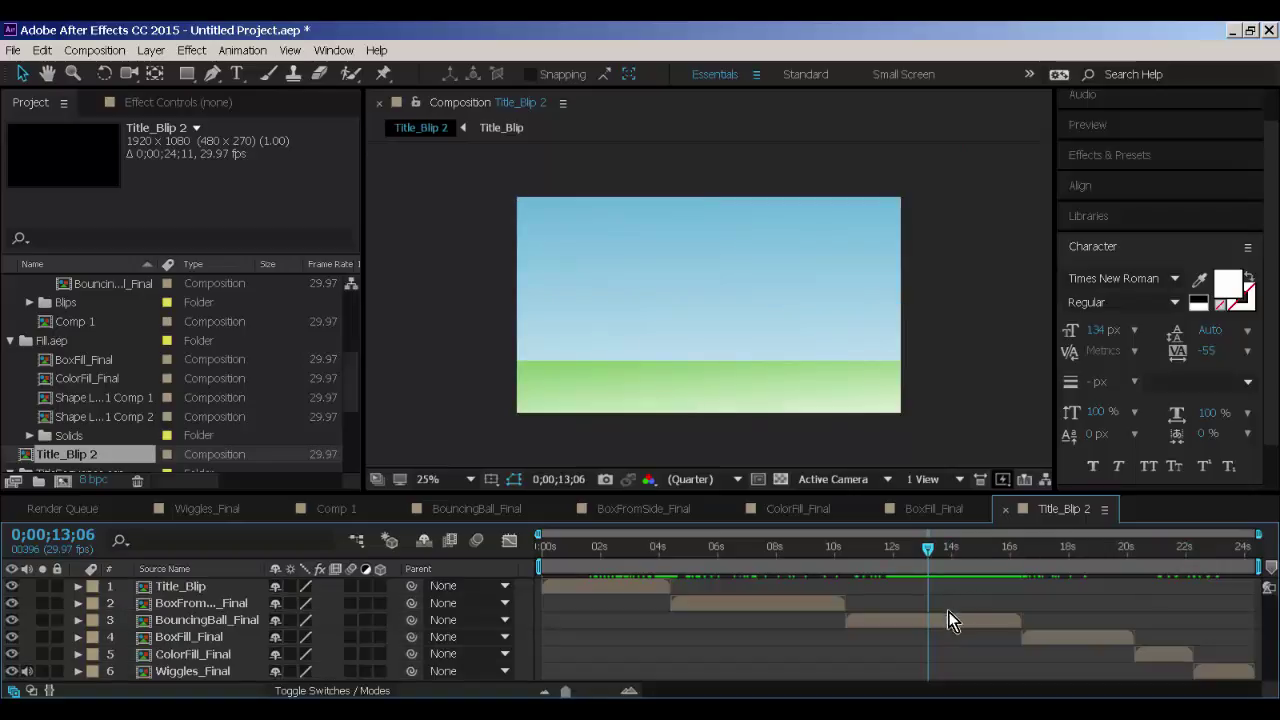
double_click(948, 620)
drag(674, 554, 709, 554)
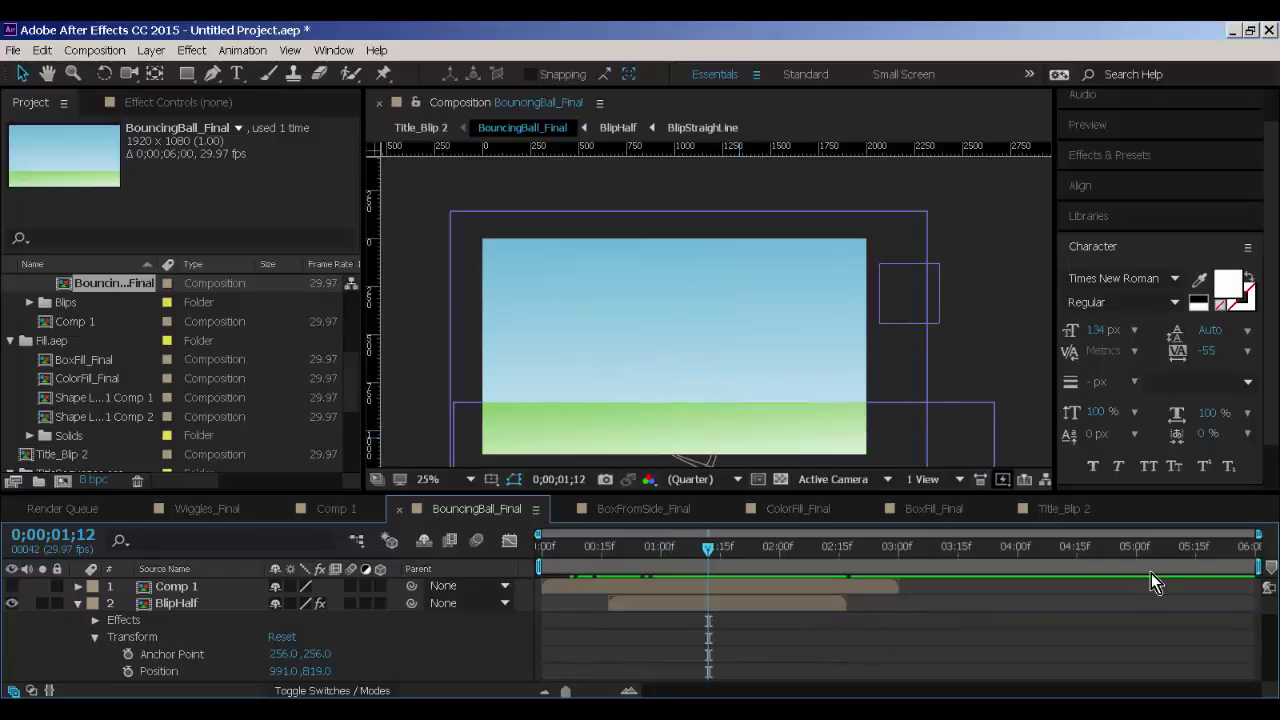
click(95, 50)
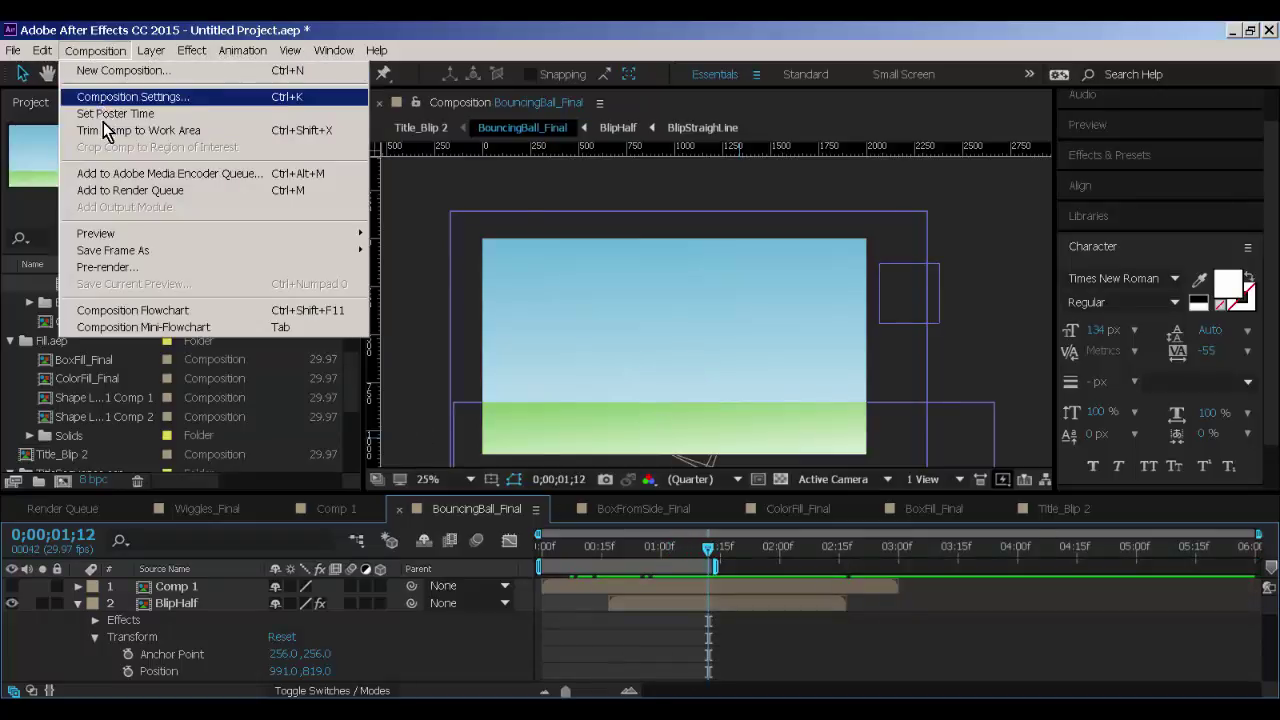
click(135, 130)
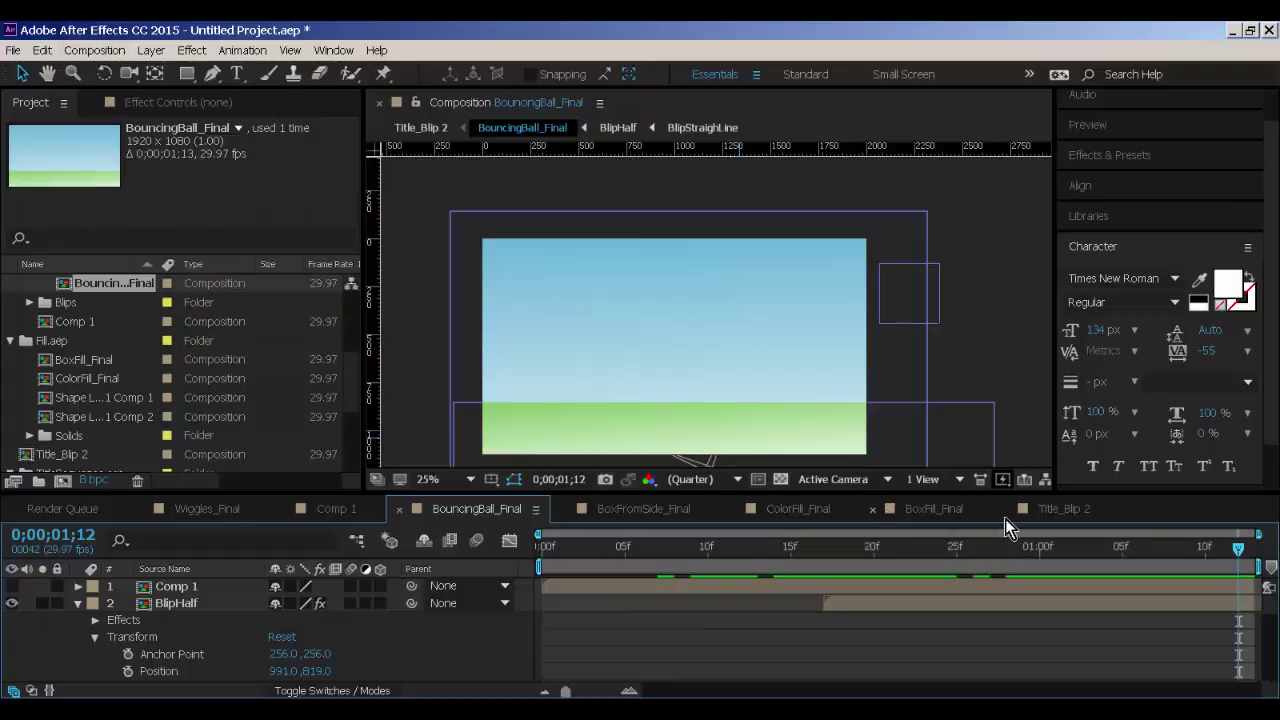
In Title_Blip 2, shift BoxFill_Final, ColorFill_Final and Wiggles_Final together to start right where BouncingBall_Final ends.
click(1058, 509)
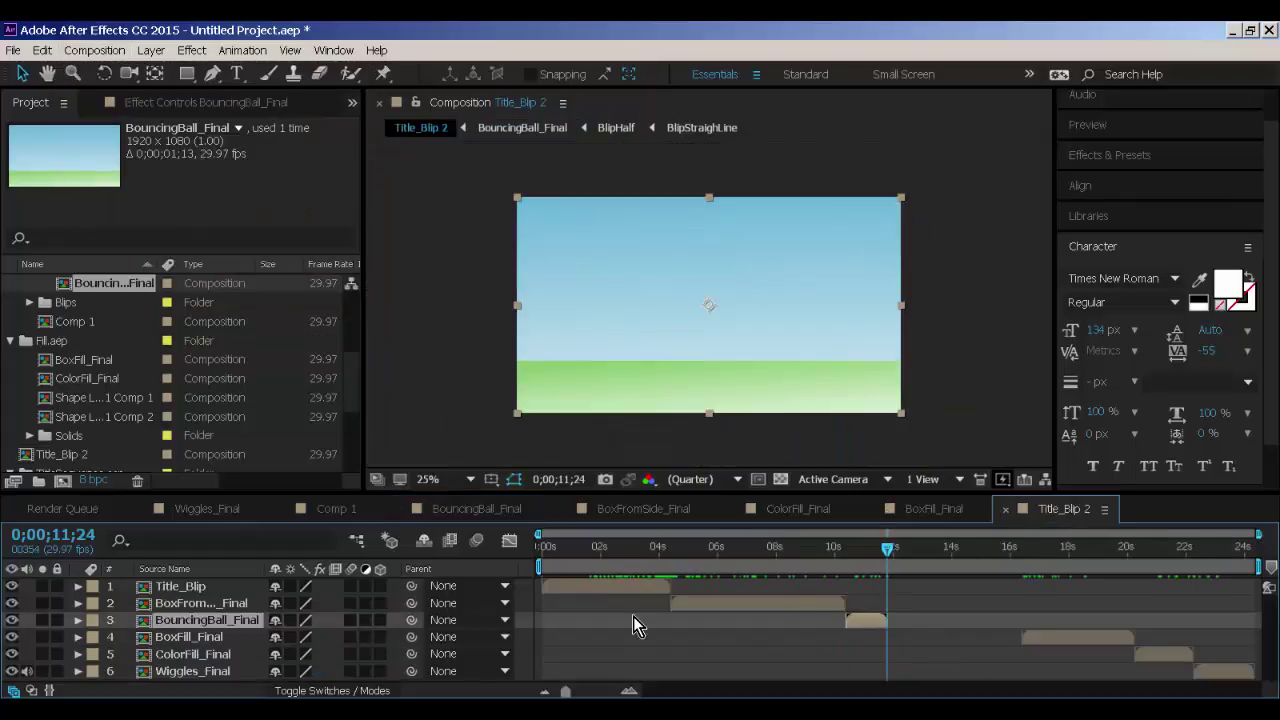
click(220, 637)
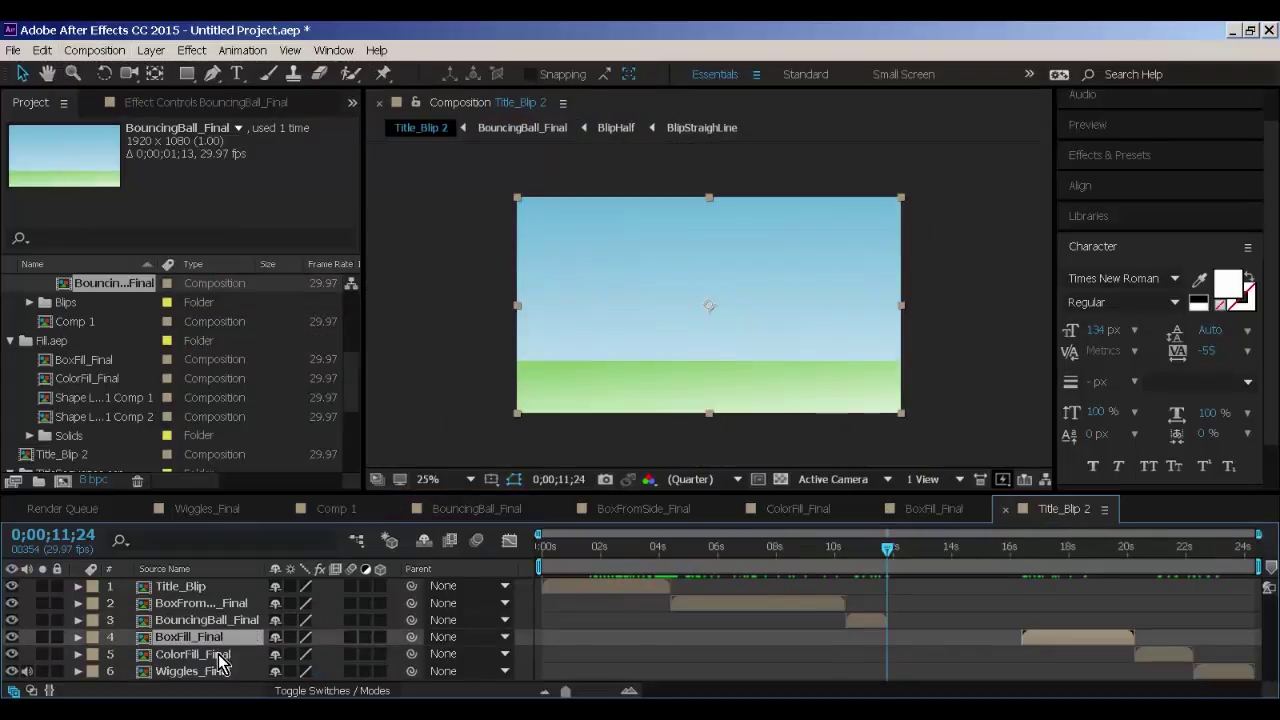
shift+click(375, 671)
drag(1067, 635, 934, 600)
End the Title_Blip 2 work area at 0;00;19;23, where Wiggles_Final finishes, and trim the composition to it.
drag(902, 549, 1119, 587)
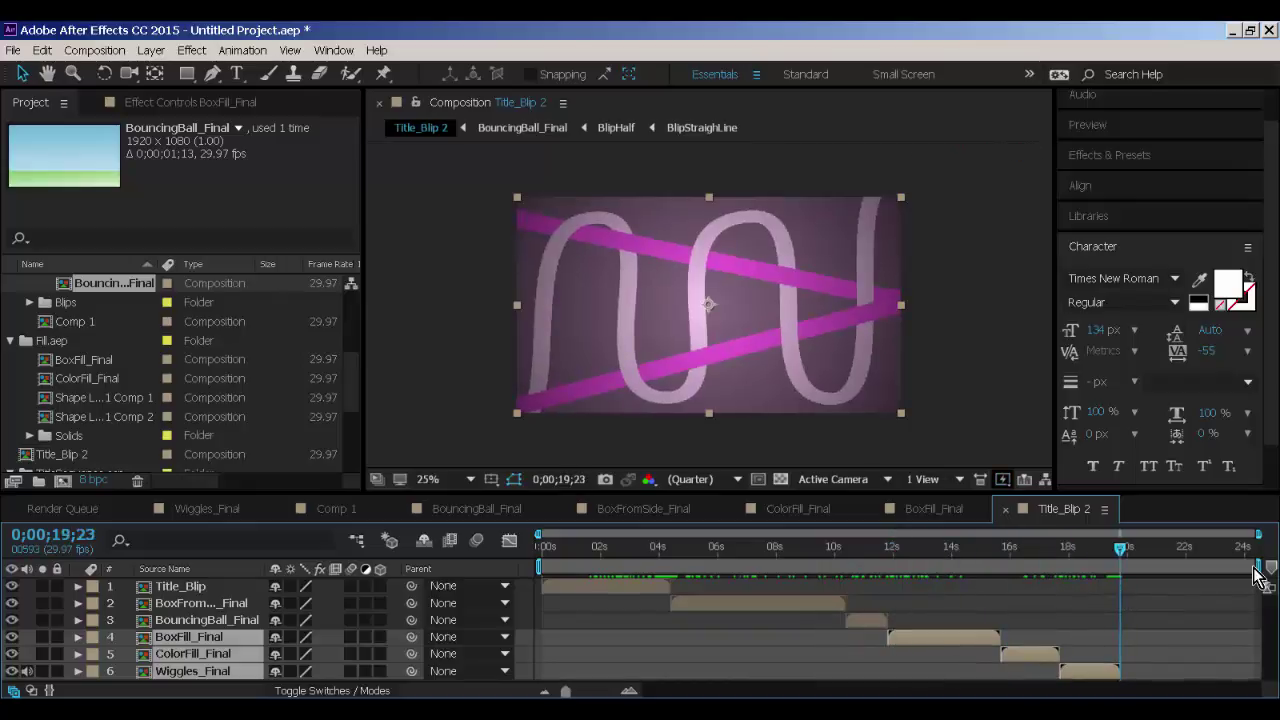
key(n)
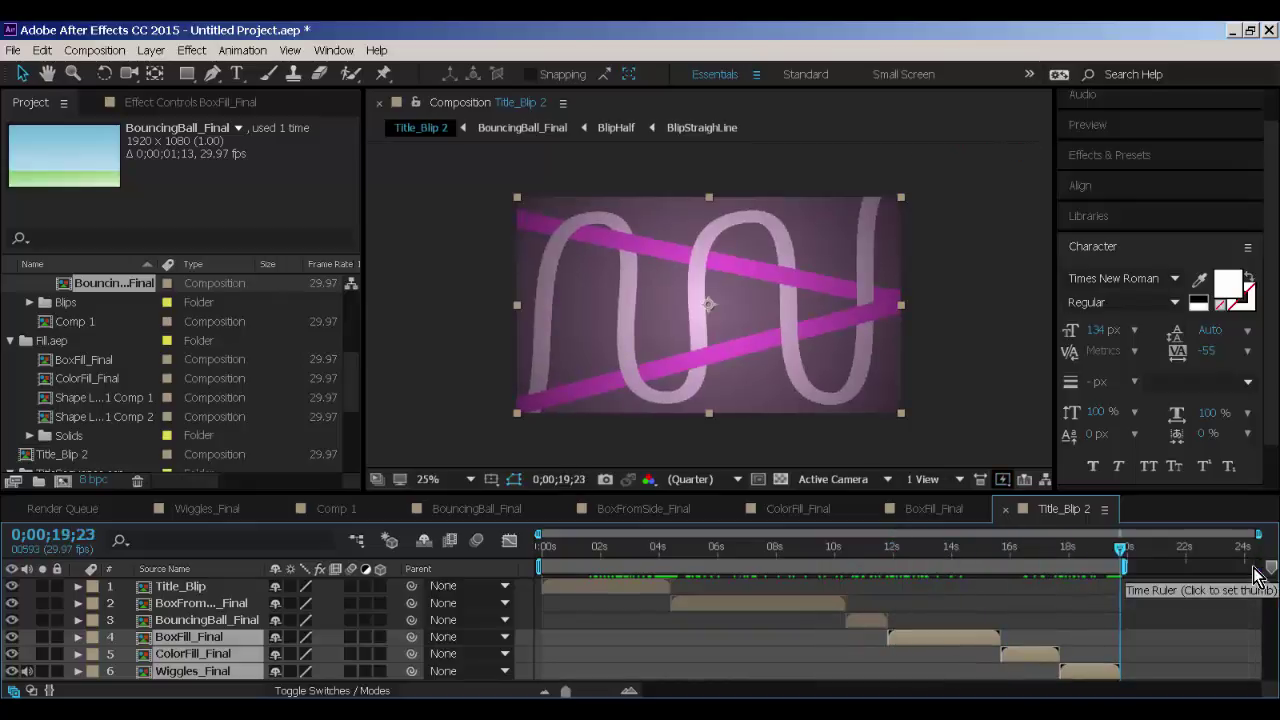
click(94, 50)
click(110, 129)
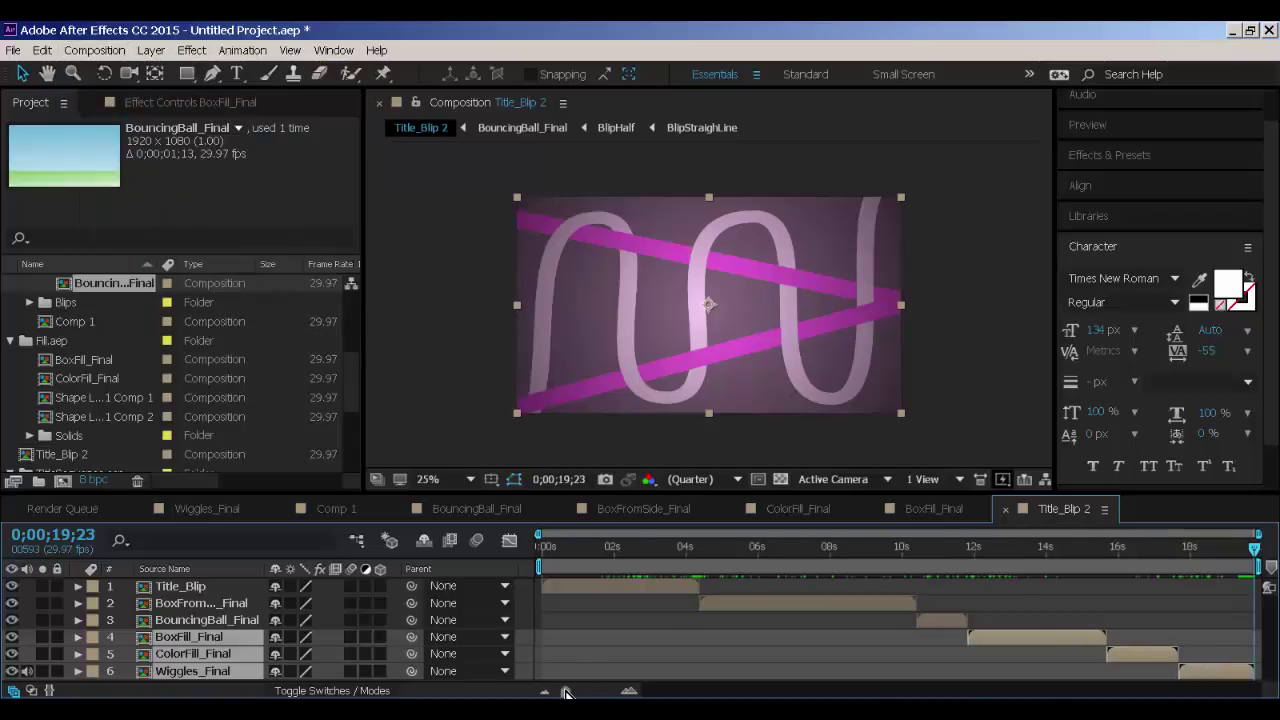
Preview the start of the sequence, then enable motion blur for all layers inside the Title_Blip composition.
key(Home)
key(space)
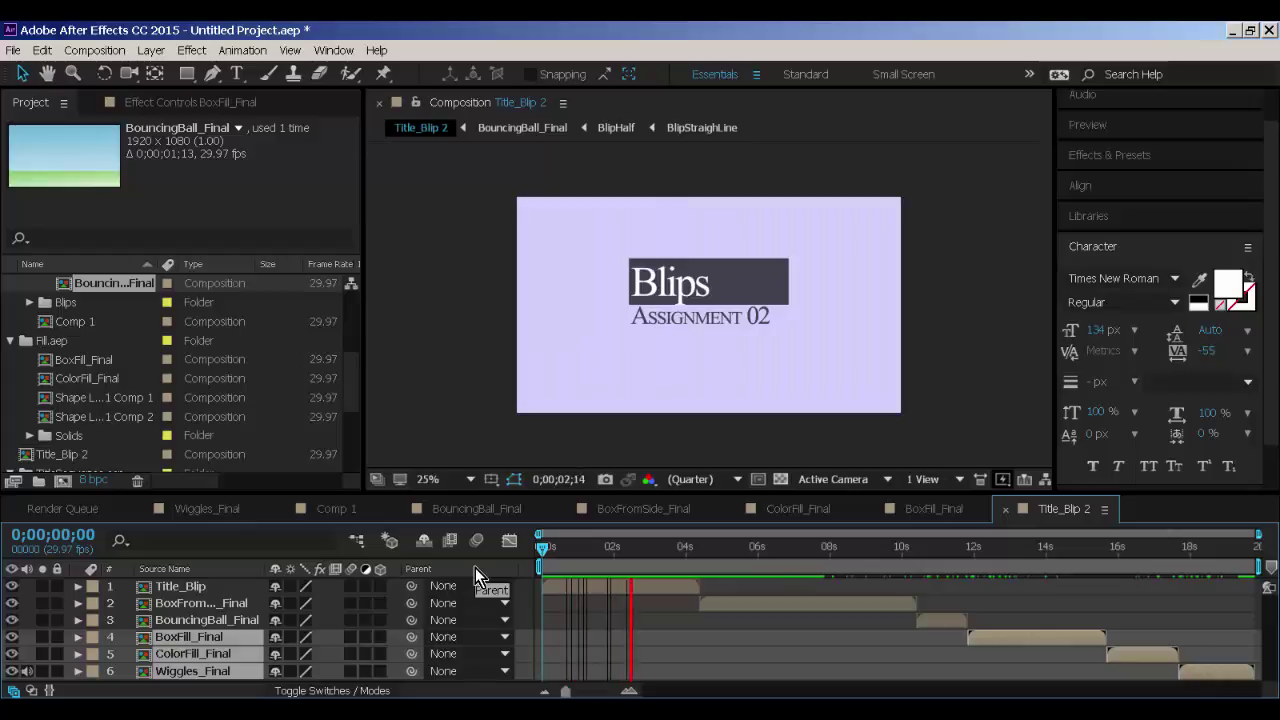
key(space)
double_click(180, 586)
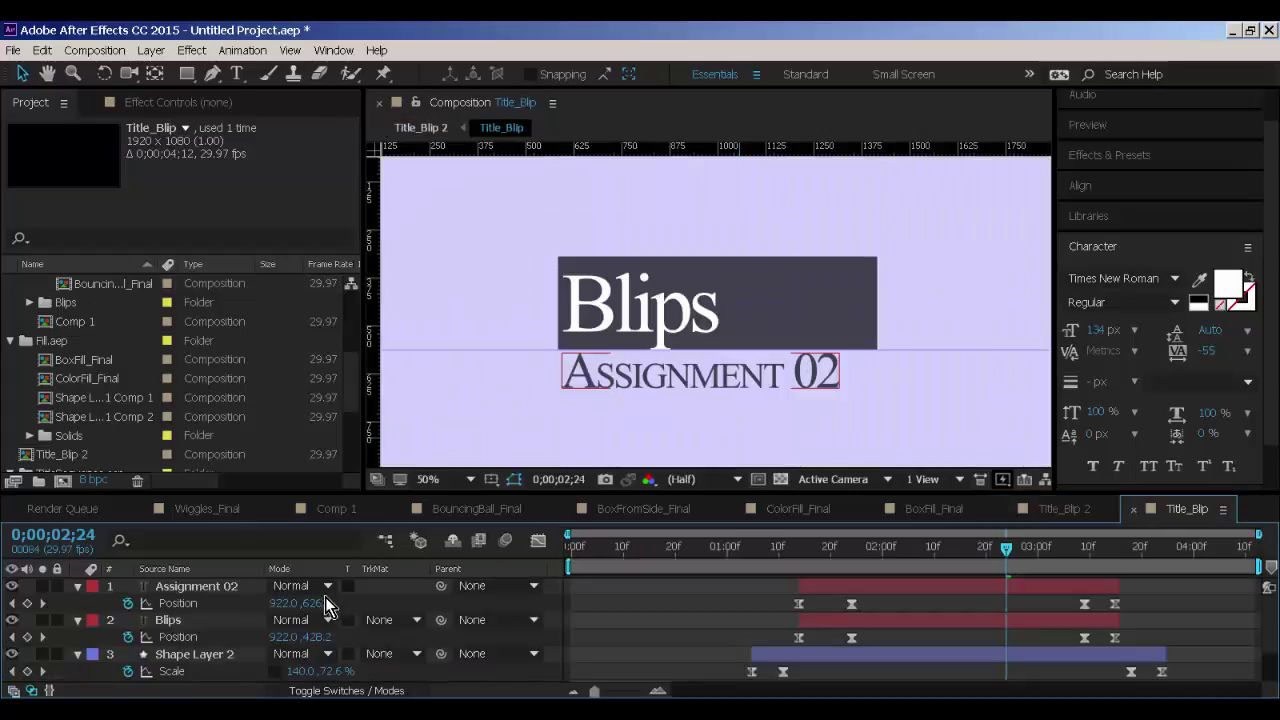
key(ctrl+a)
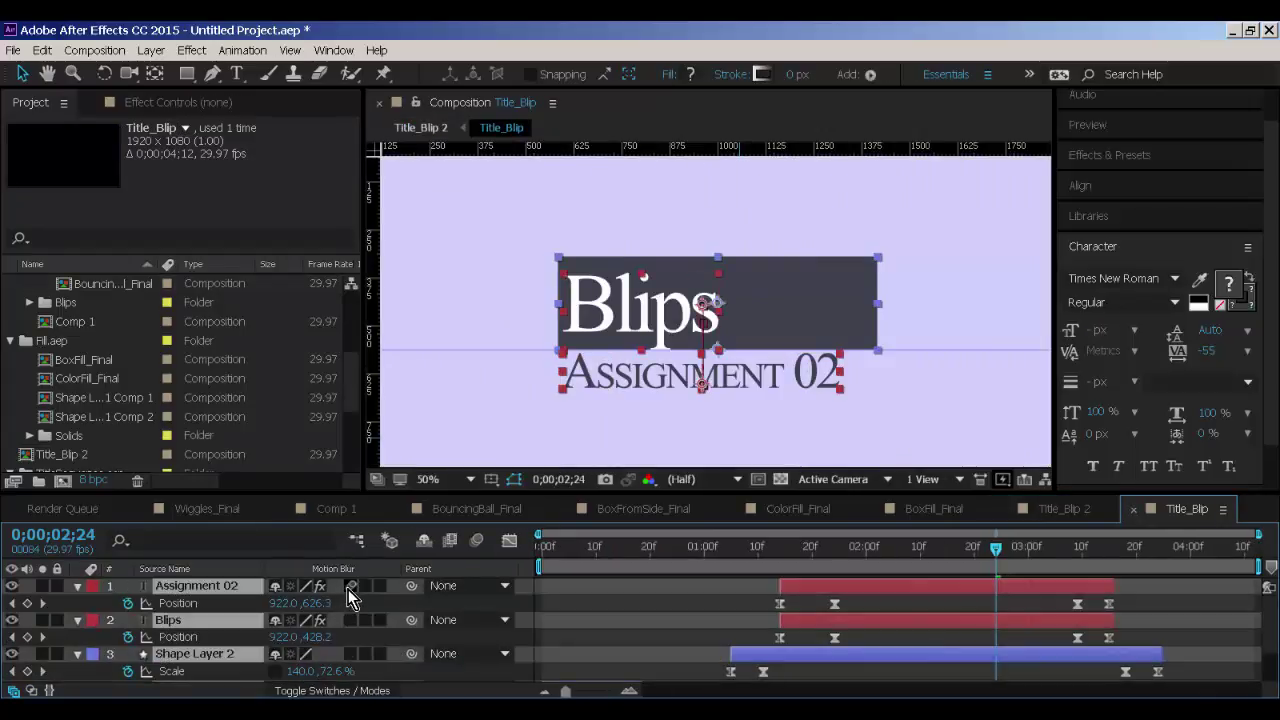
click(350, 586)
click(477, 541)
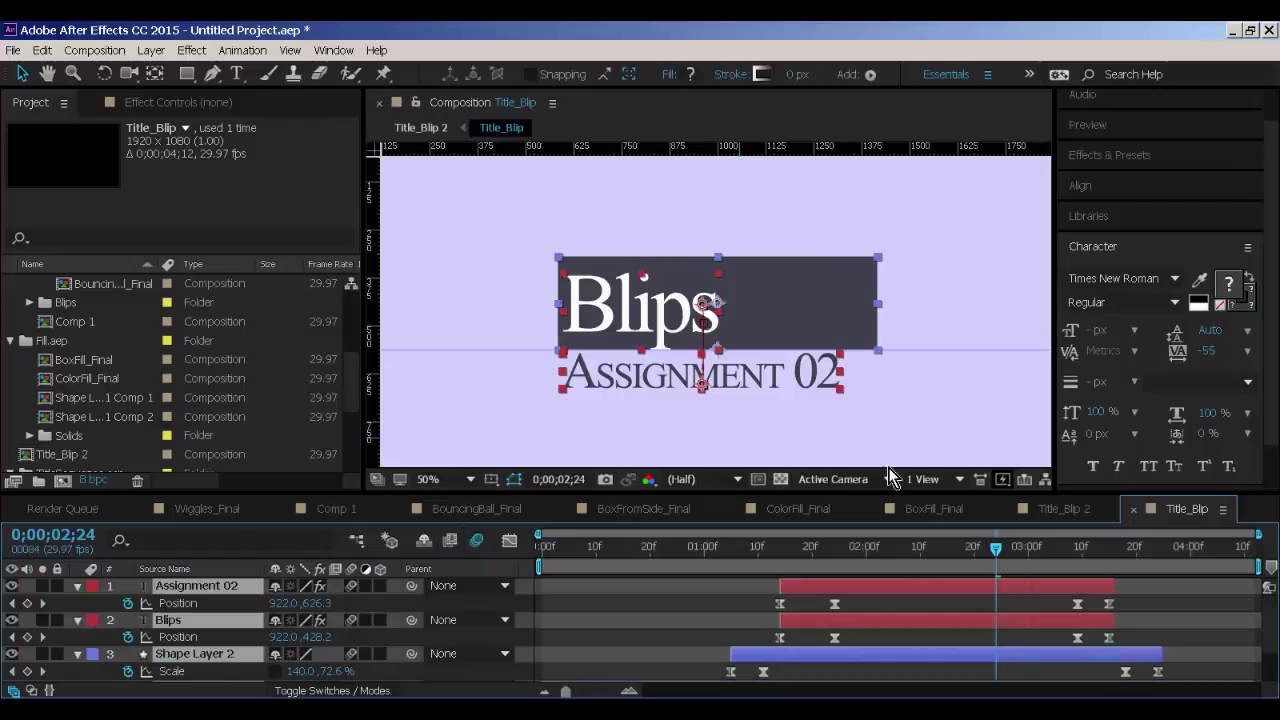
Play back the complete Title_Blip 2 sequence to check the title and all the animations.
click(1064, 508)
key(space)
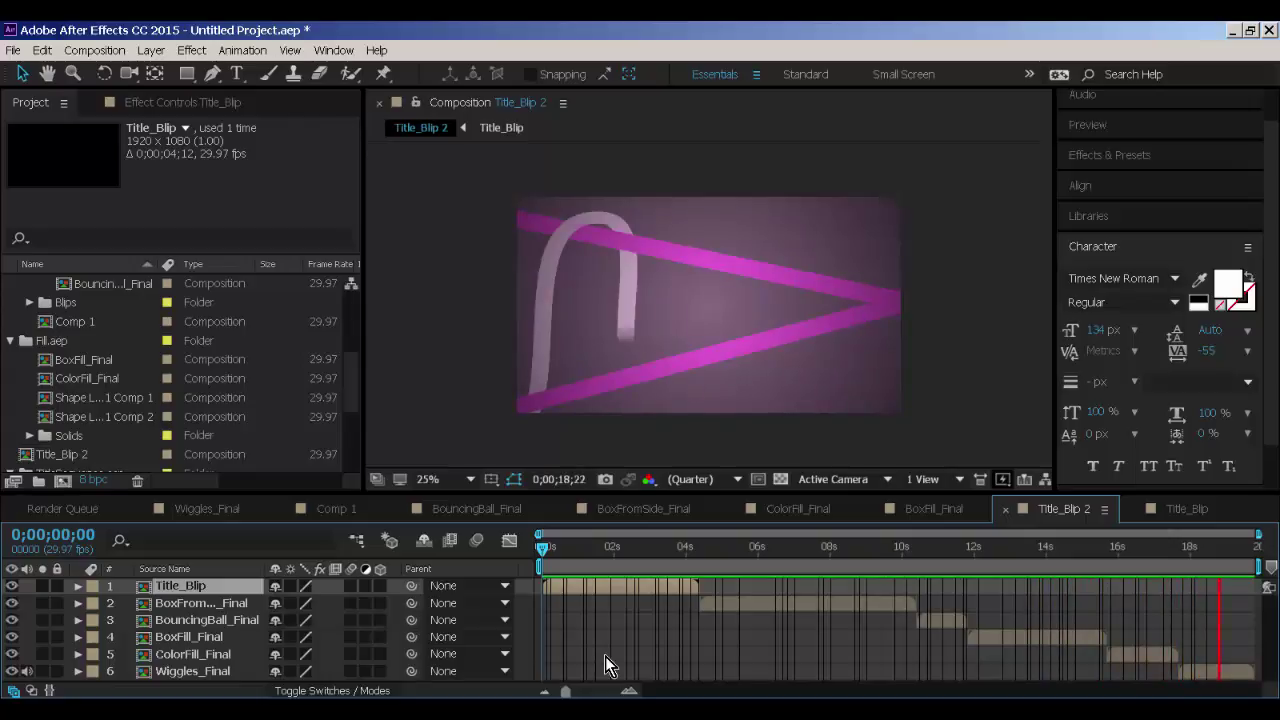
key(space)
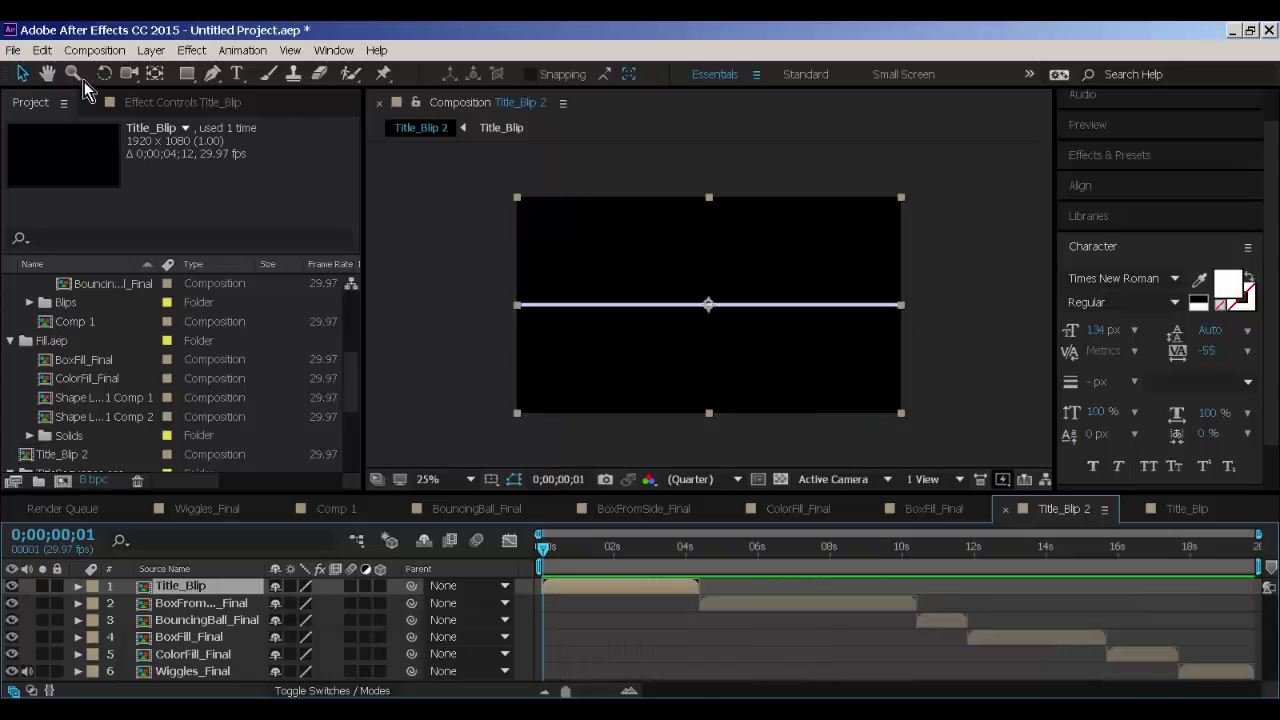
Add the Title_Blip 2 composition to the render queue.
click(66, 52)
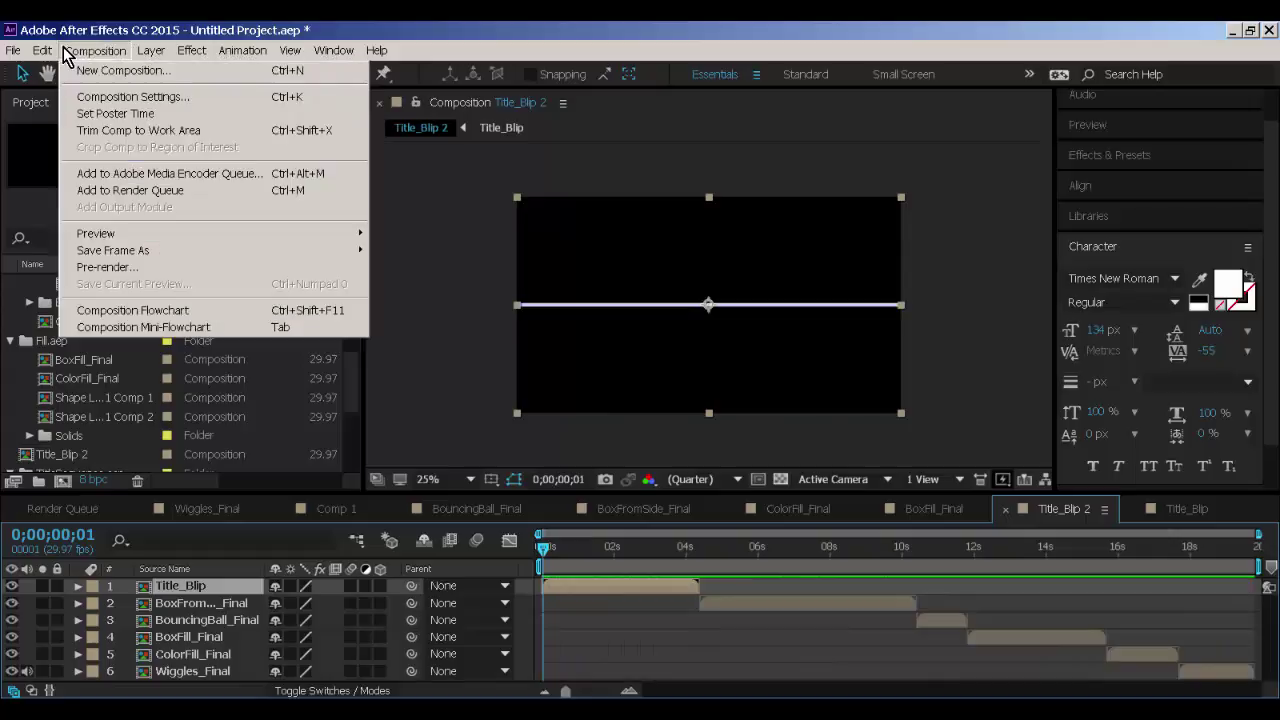
mouse_move(12, 50)
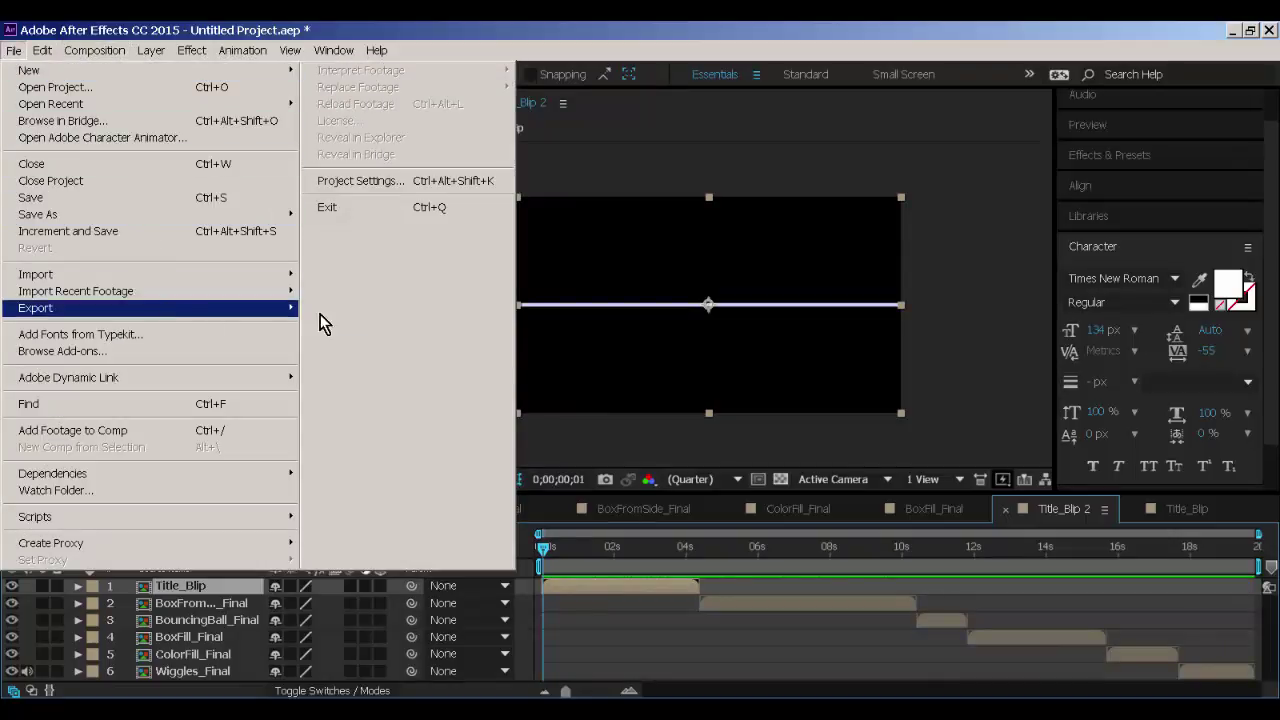
mouse_move(166, 307)
click(372, 328)
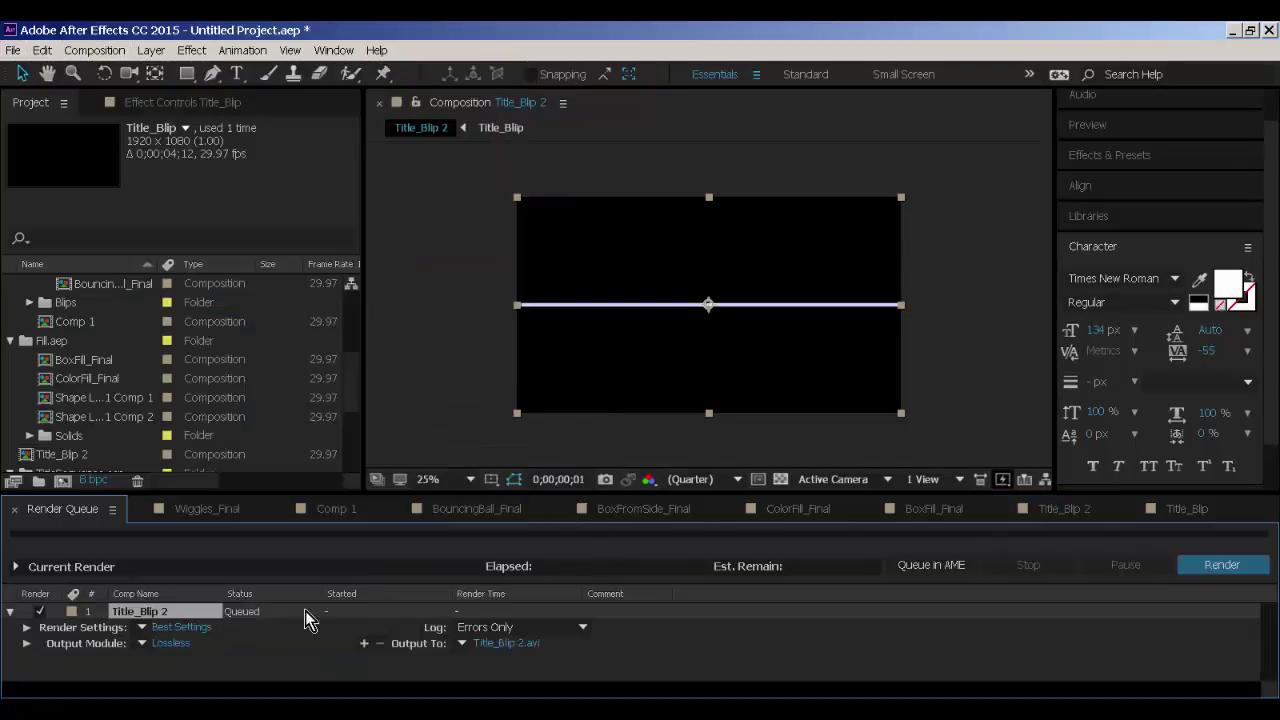
Set the output module format of the queued Title_Blip 2 render to QuickTime.
click(181, 646)
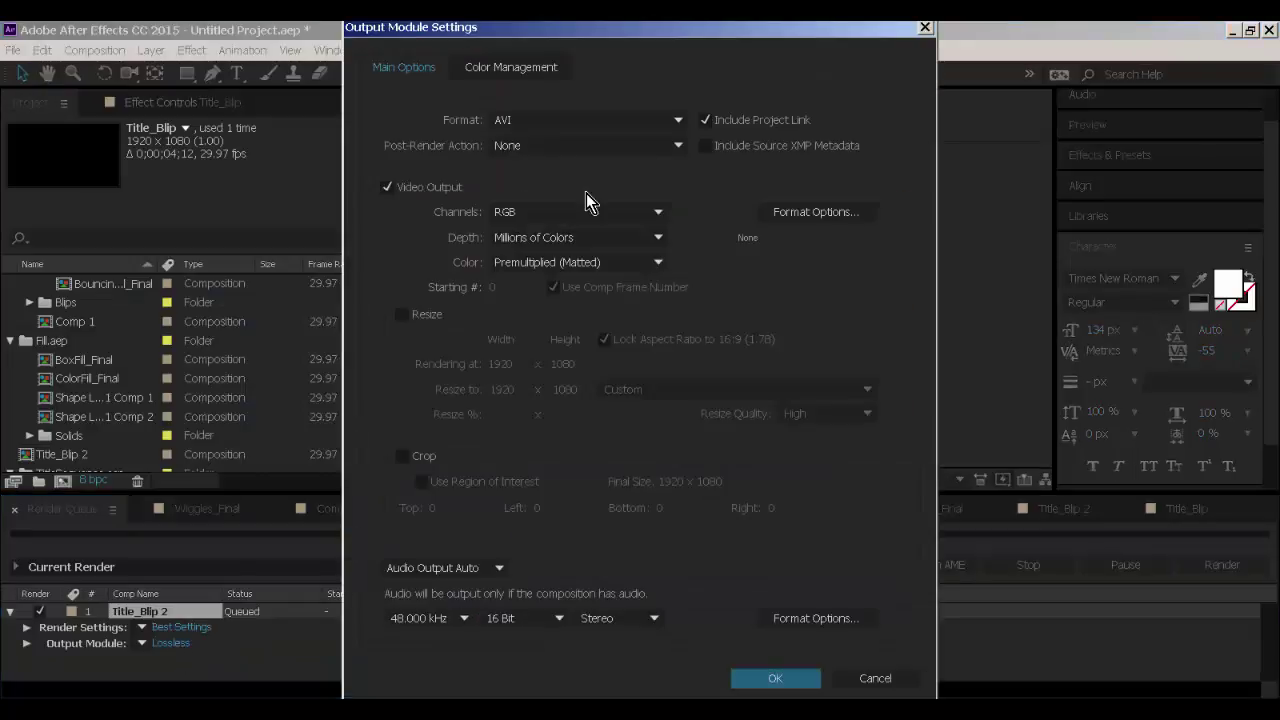
click(592, 121)
click(593, 294)
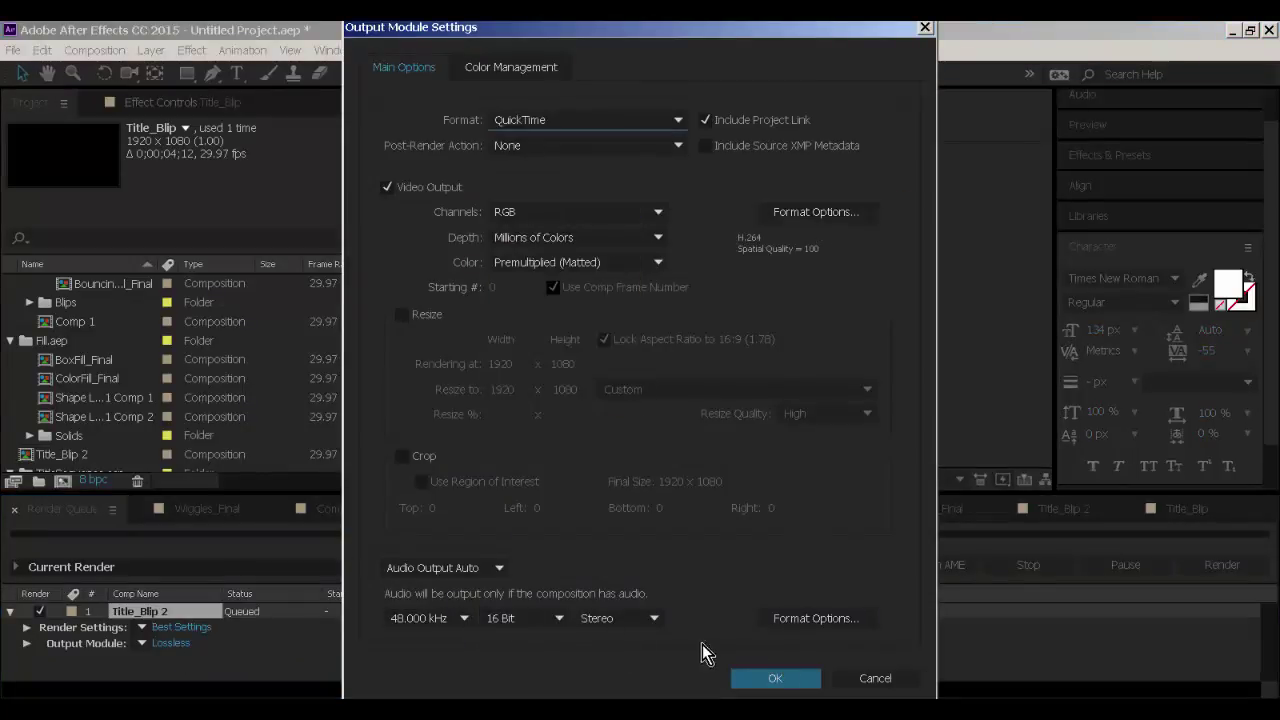
click(777, 680)
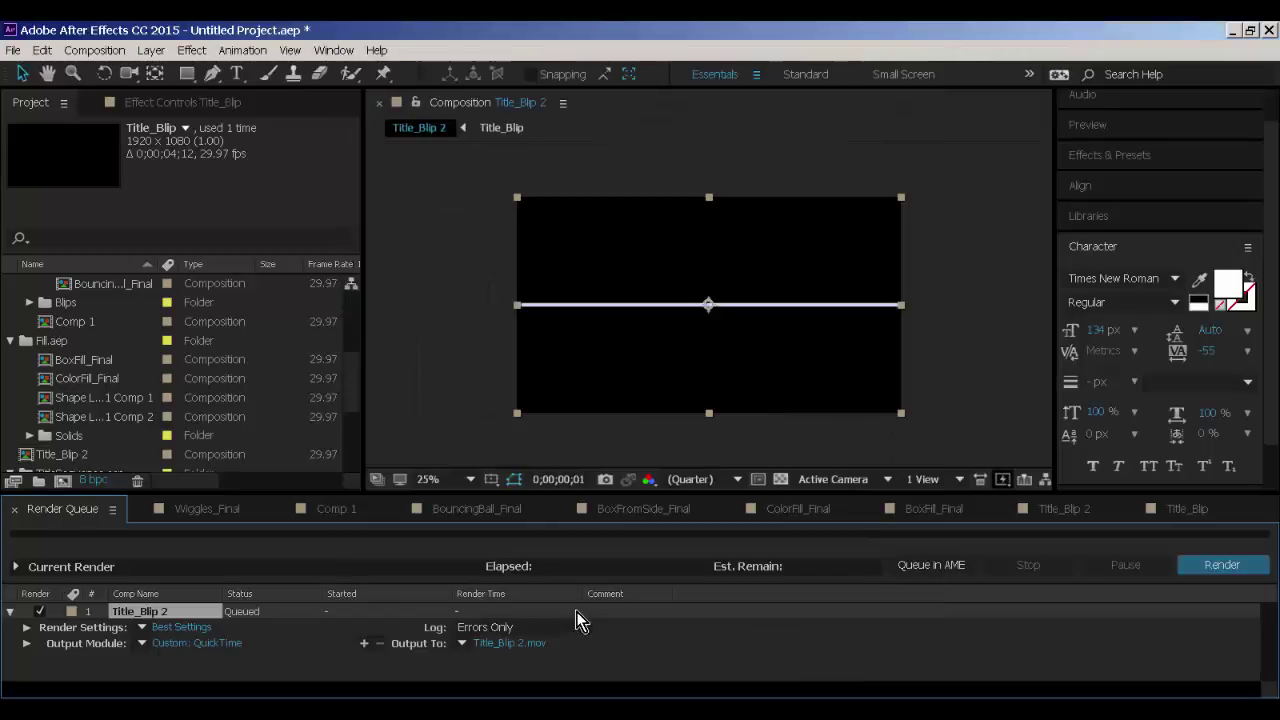
Name the output movie with the surname followed by _BlipsFillUps in the 2200 folder, and start the render.
click(538, 645)
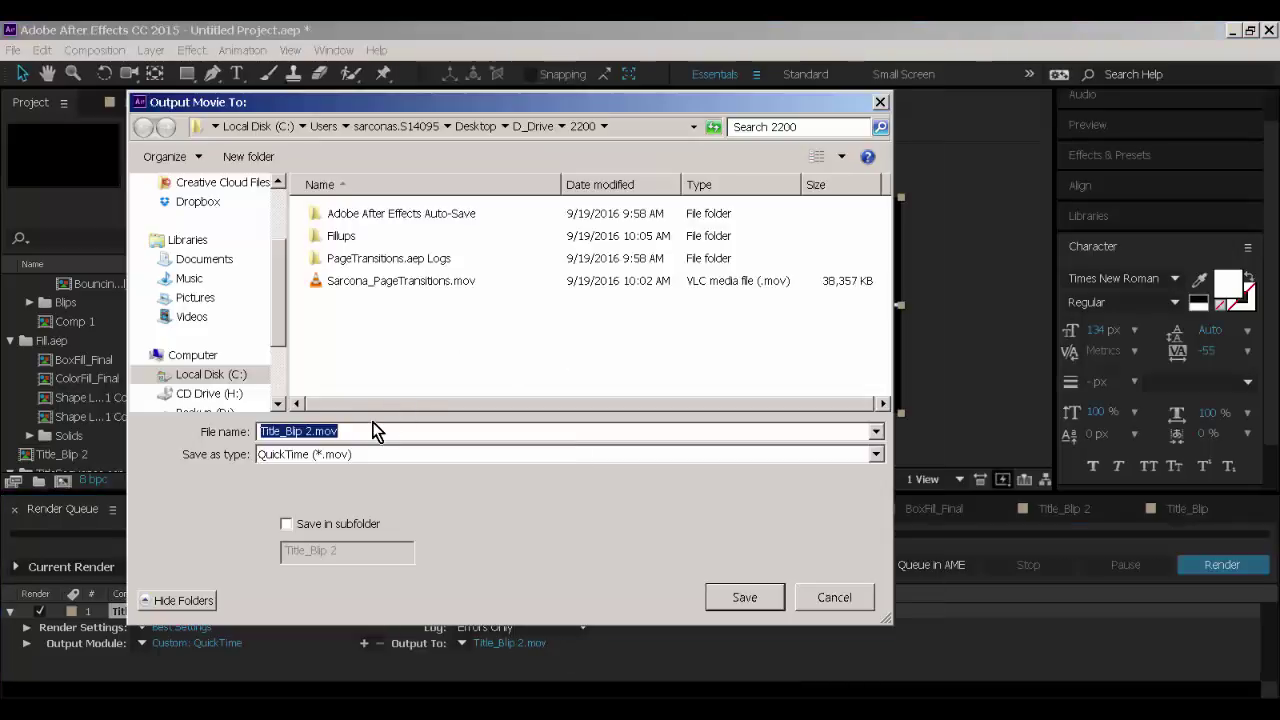
text(Sarcona_BlipsFillUps)
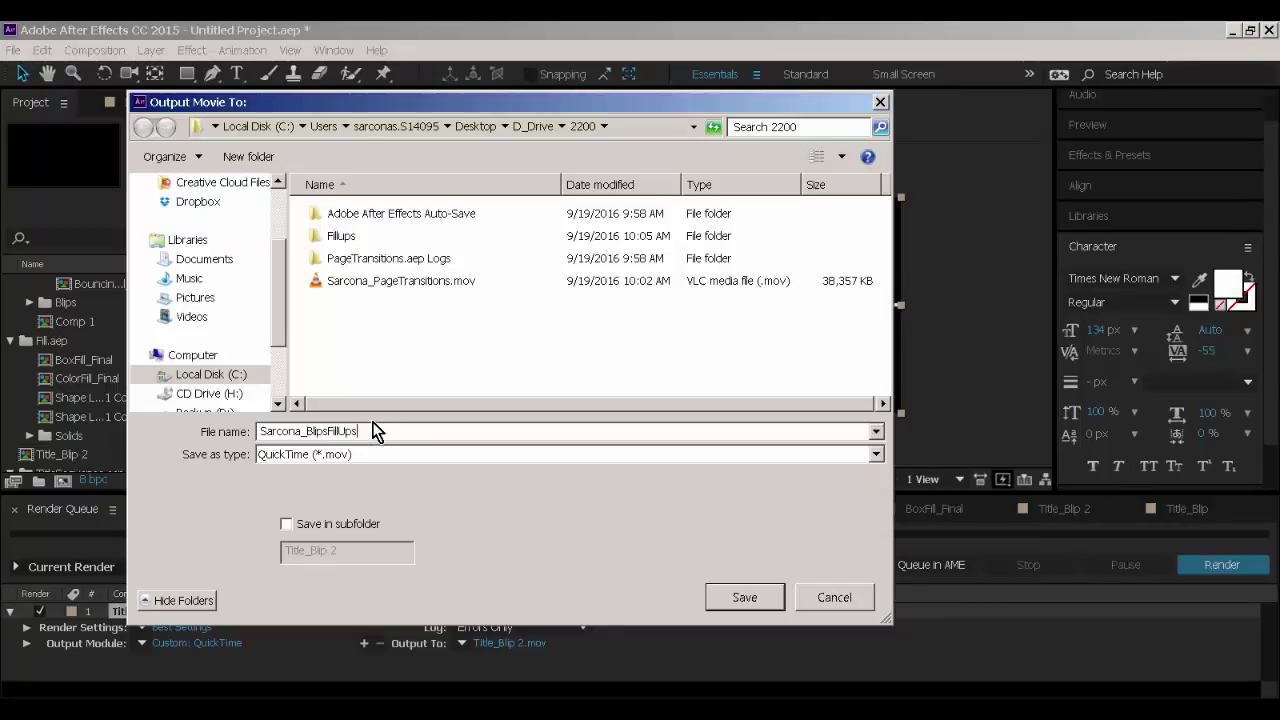
key(Return)
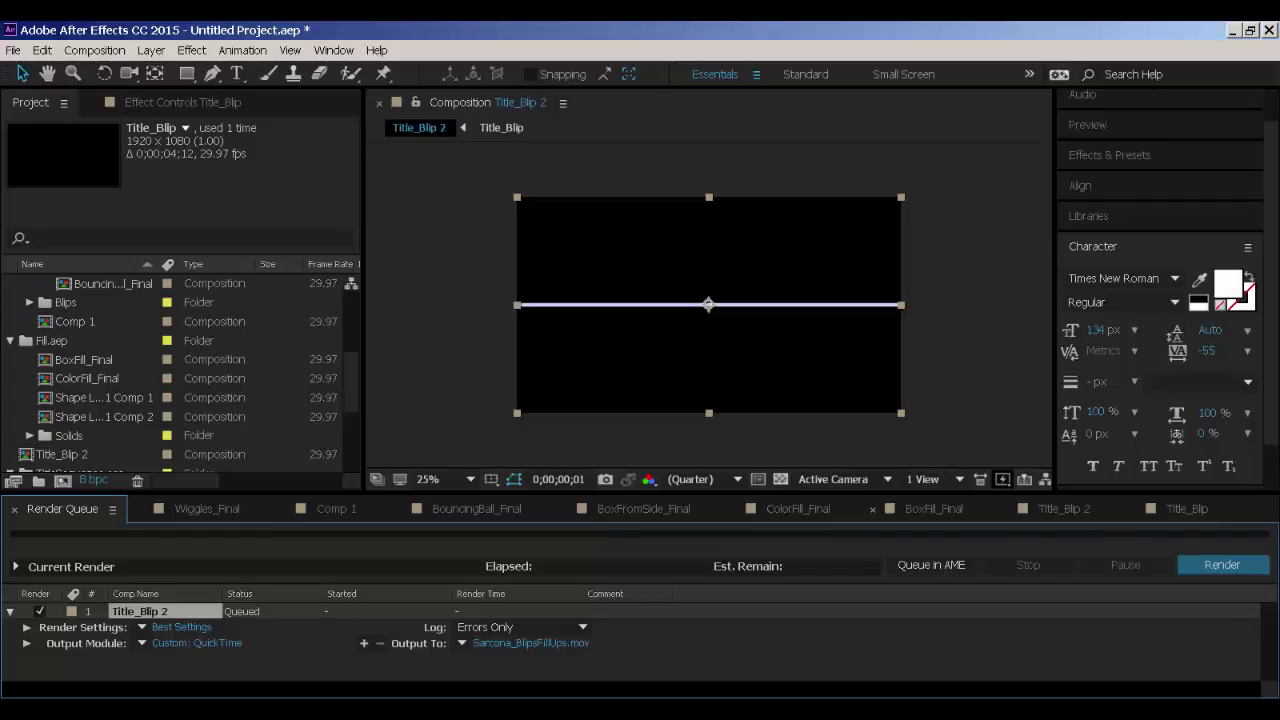
click(1221, 565)
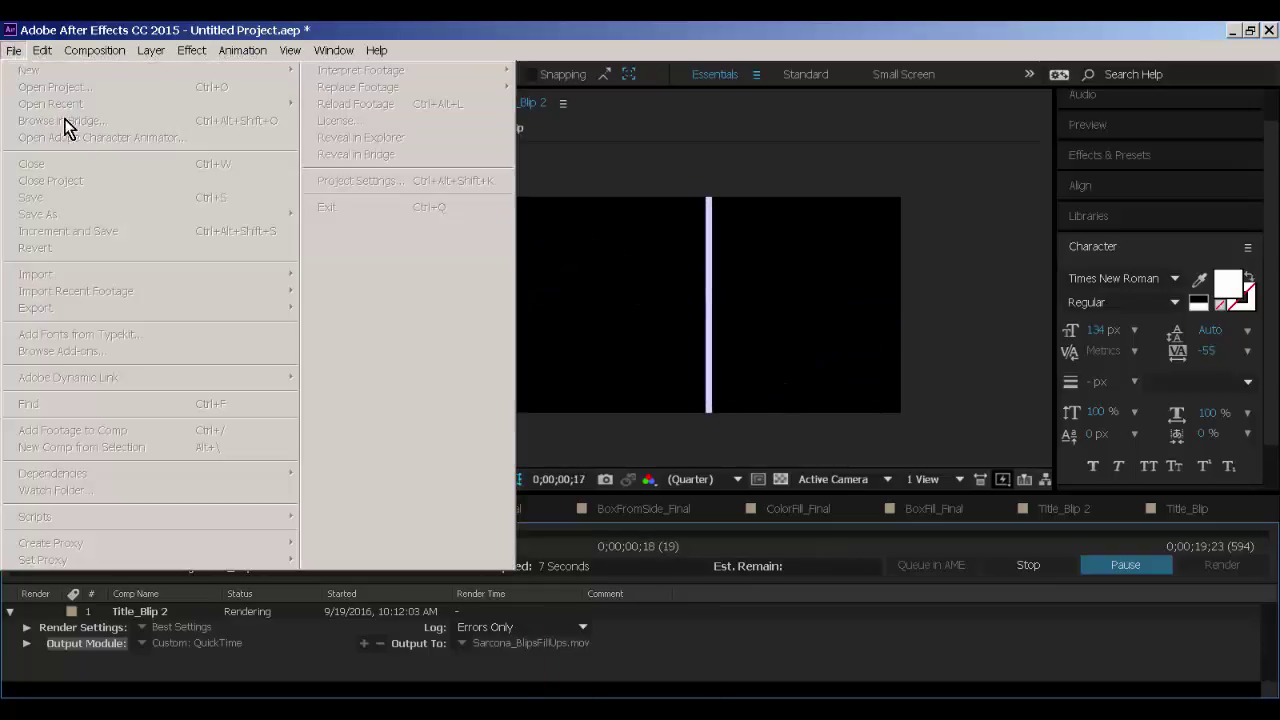
click(14, 50)
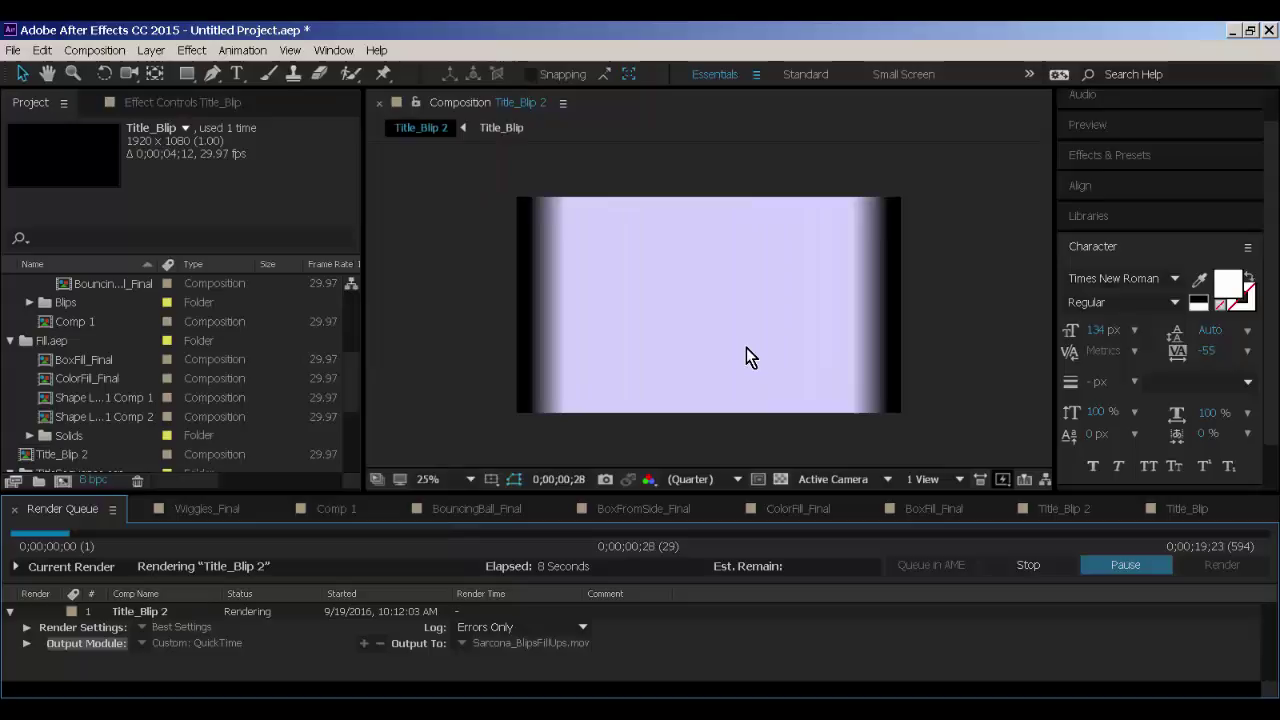
click(757, 366)
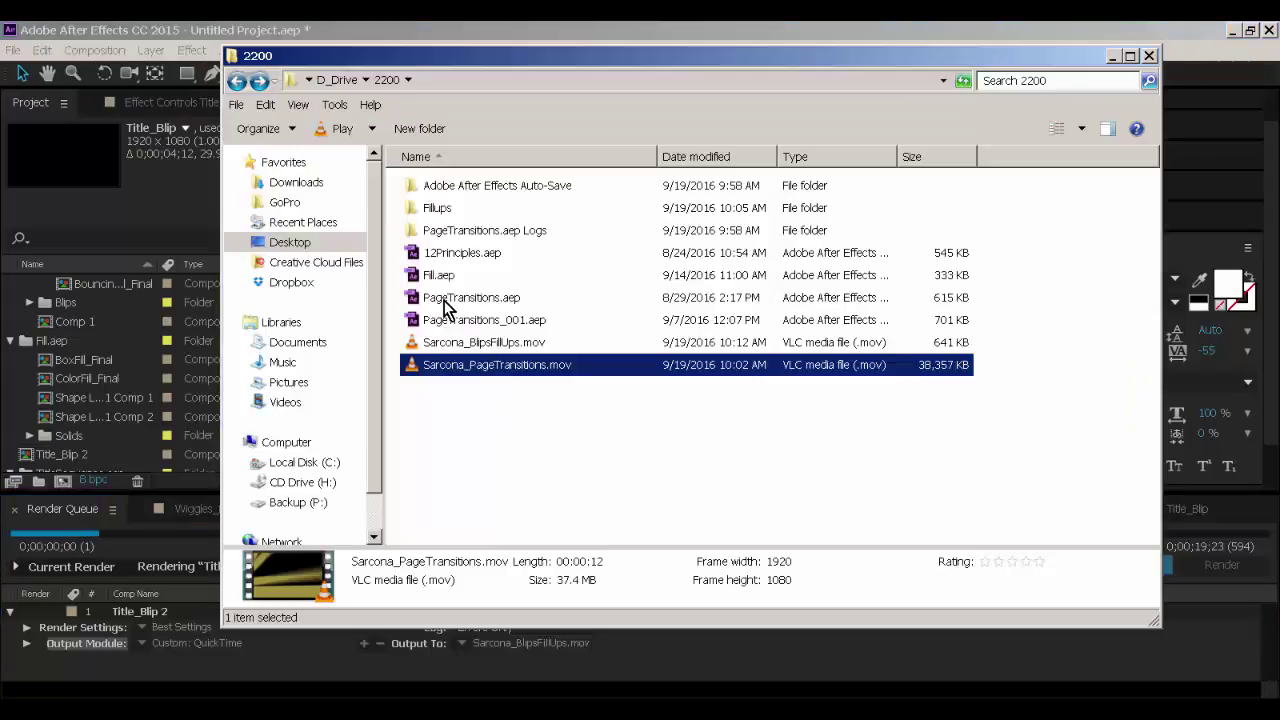
In the file explorer, move the PageTransitions_Final.aep project file from the Fillups folder up into the 2200 folder.
double_click(441, 210)
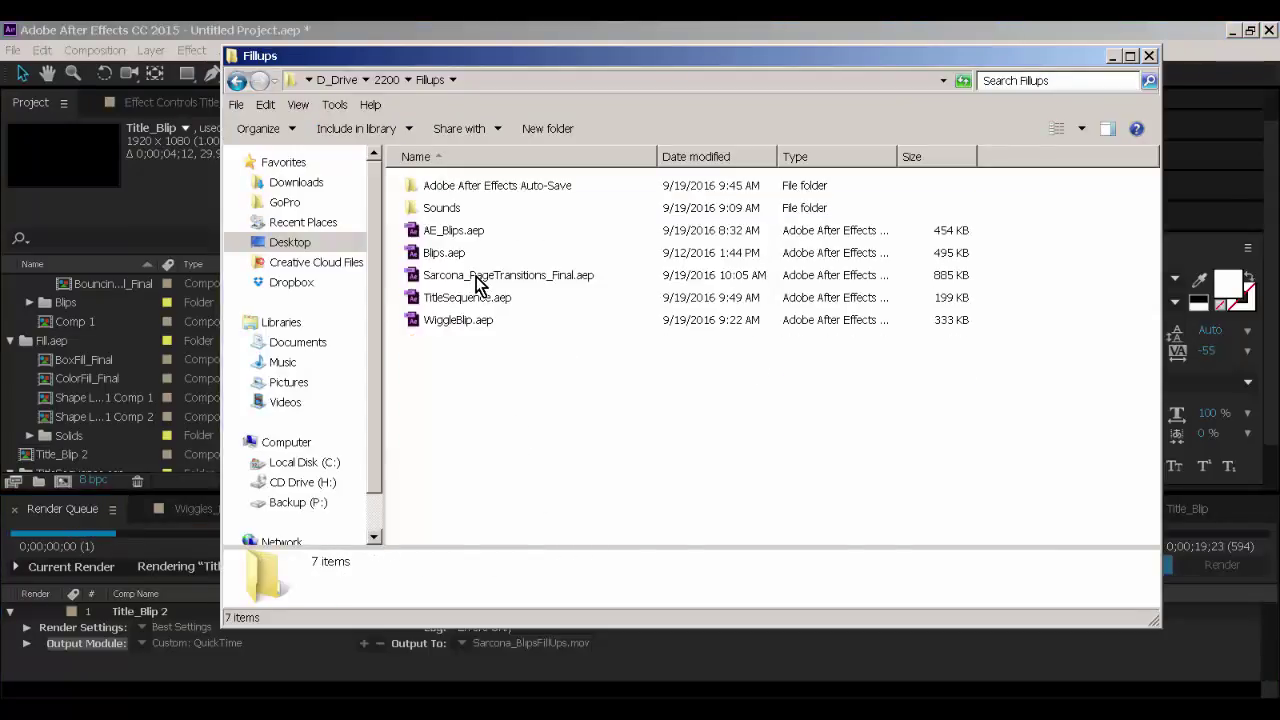
click(477, 276)
key(BackSpace)
click(483, 390)
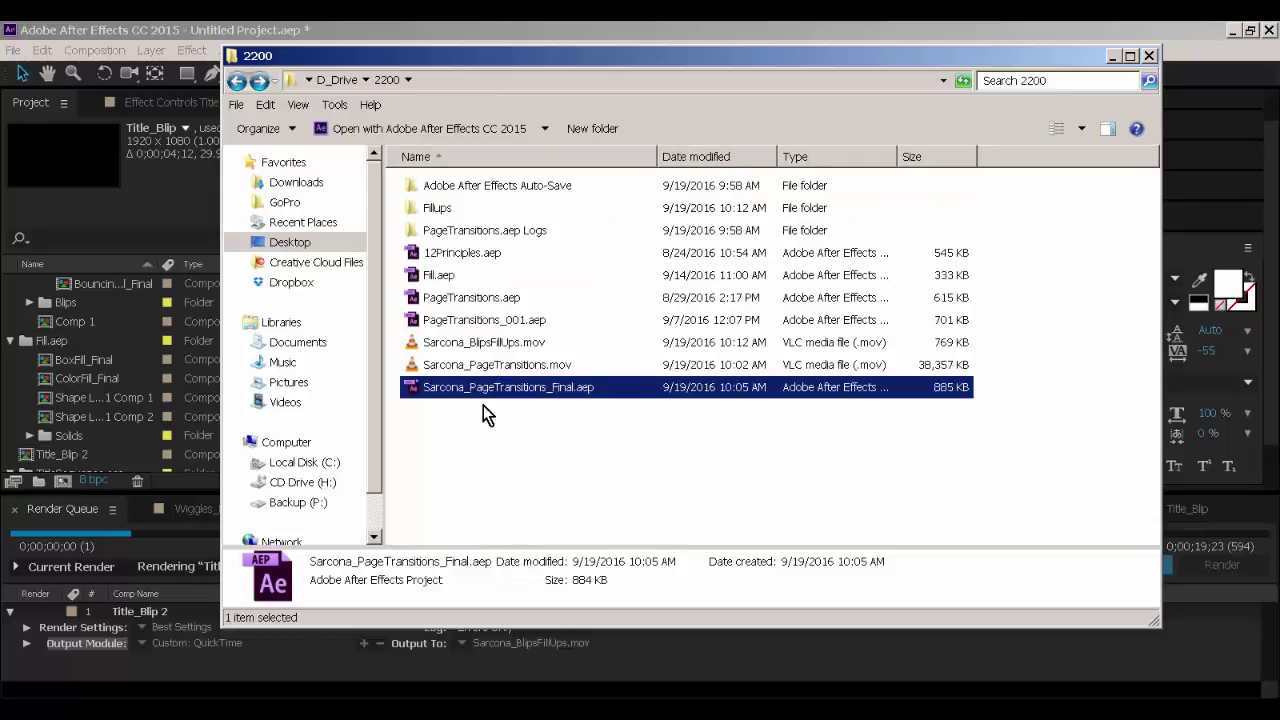
click(483, 420)
Review the BlipsFillUps and PageTransitions movies and the PageTransitions_Final project file in the 2200 folder.
click(487, 345)
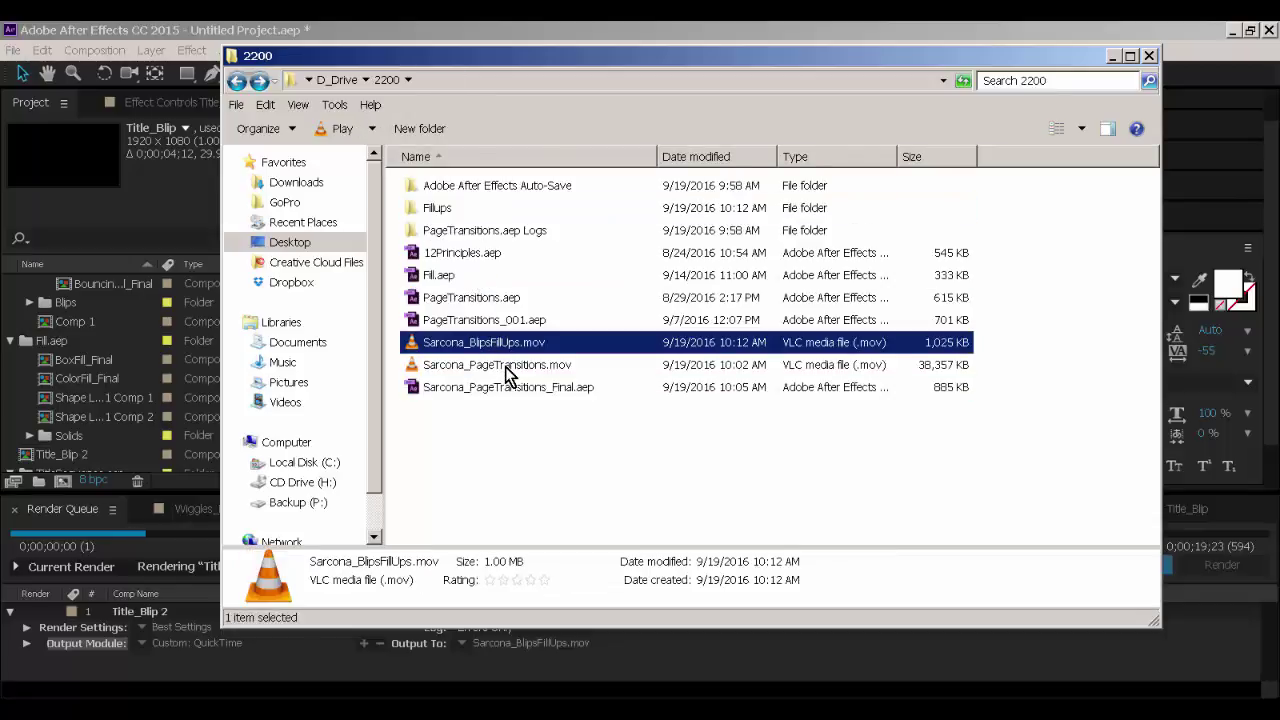
click(505, 366)
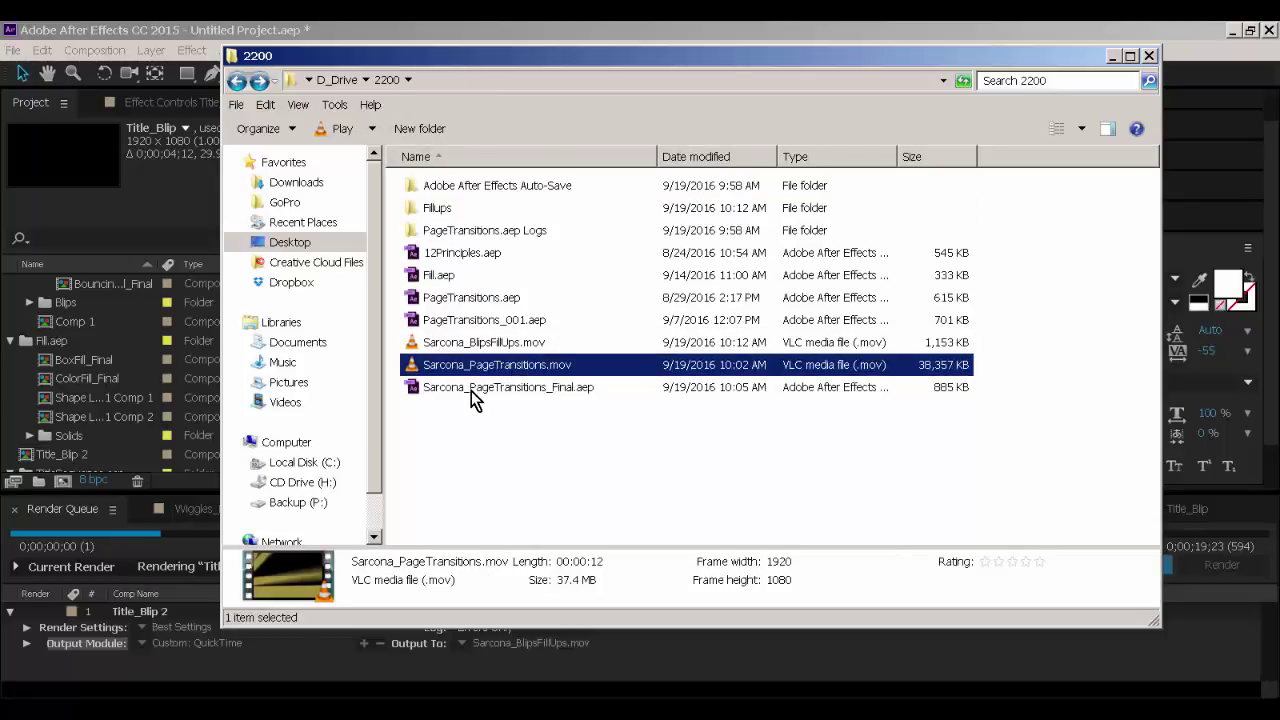
click(490, 389)
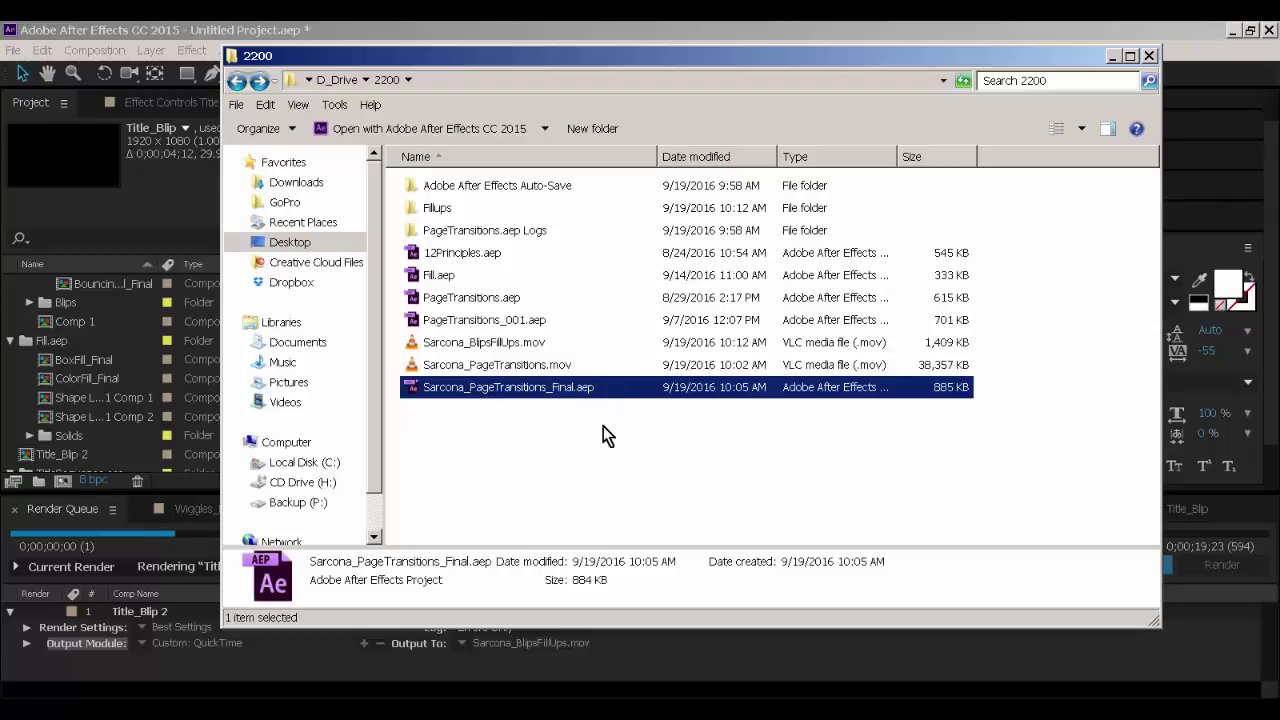
click(570, 455)
drag(542, 456, 441, 344)
click(600, 483)
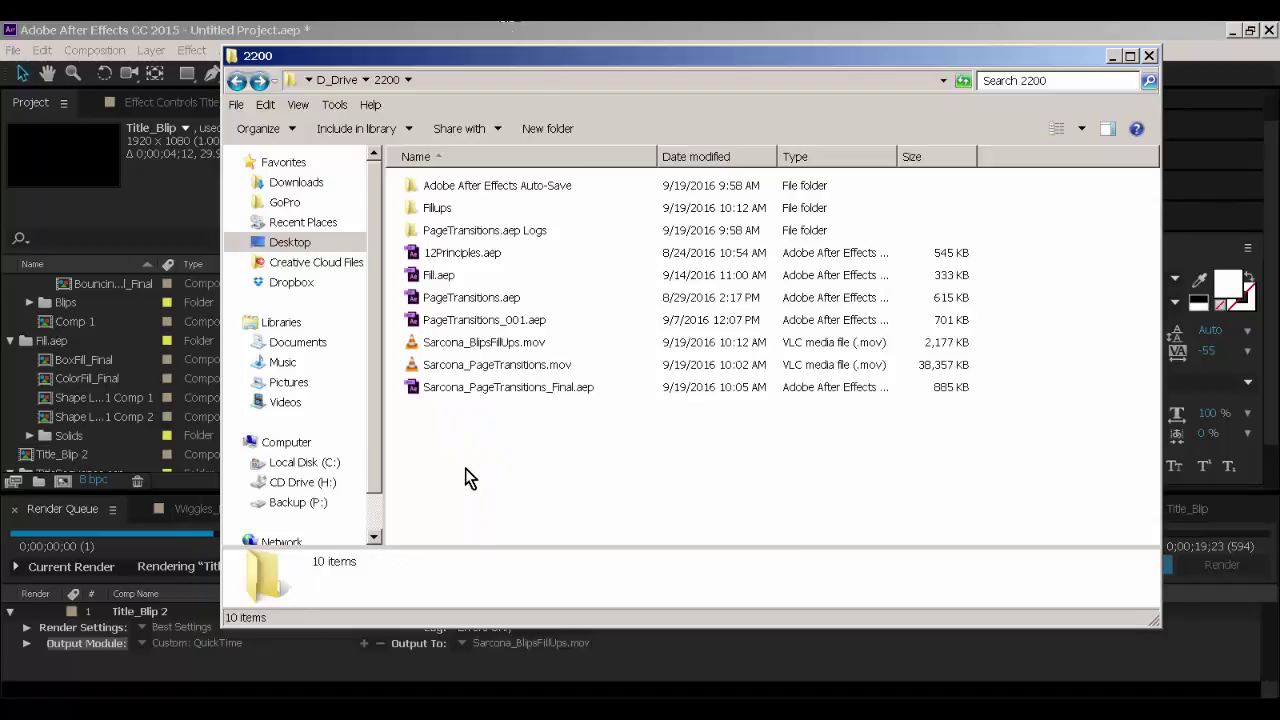
click(537, 344)
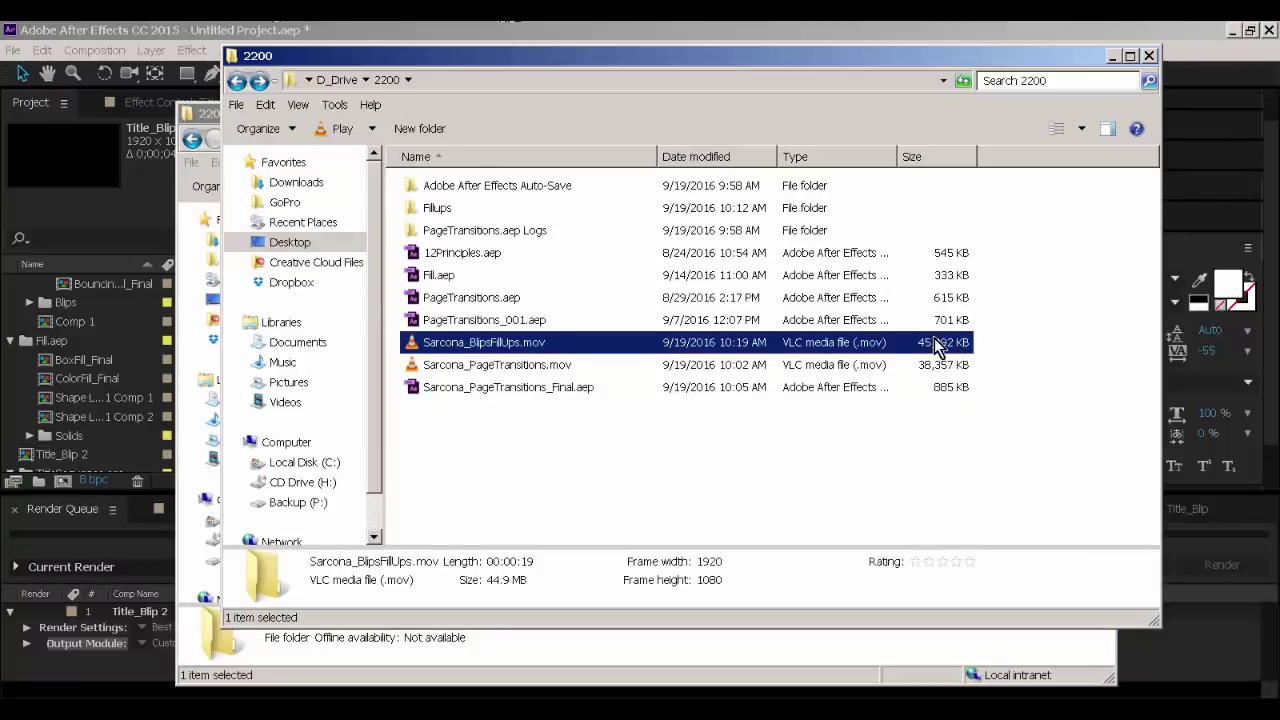
Save the project in the 2200 folder, named with the surname followed by _BlipsFillUps_Final.
click(340, 30)
click(13, 50)
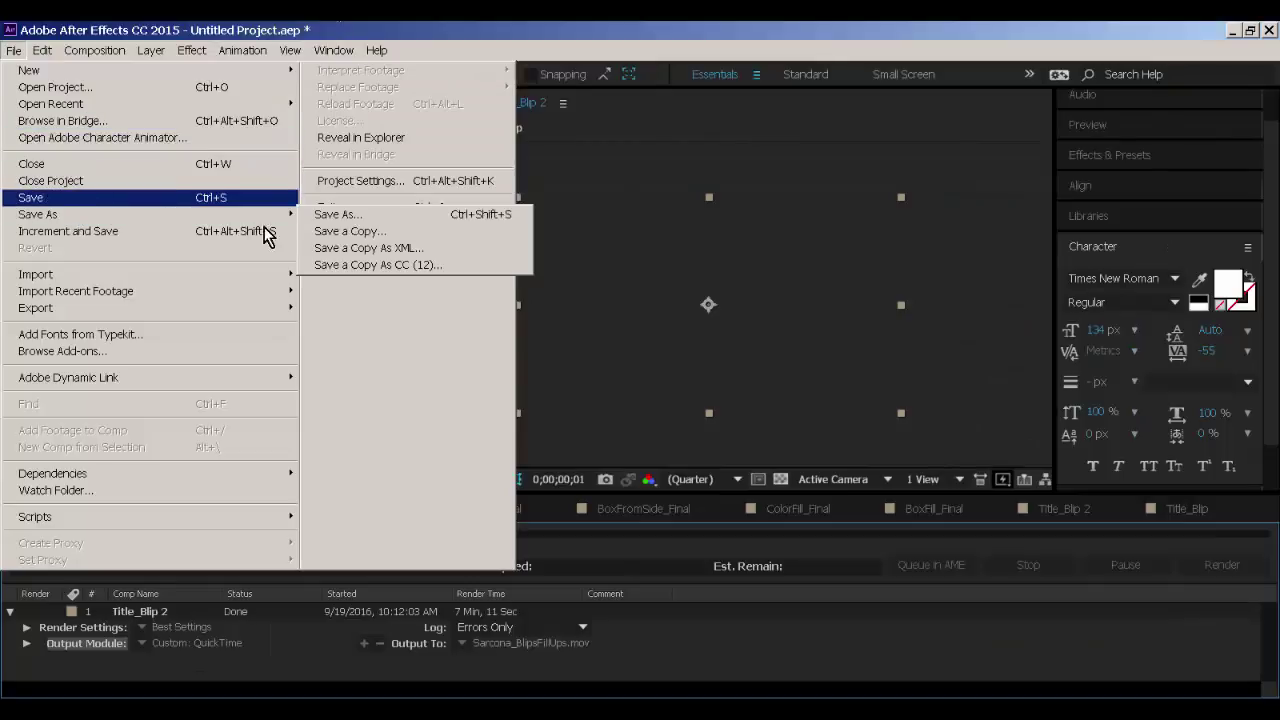
click(318, 214)
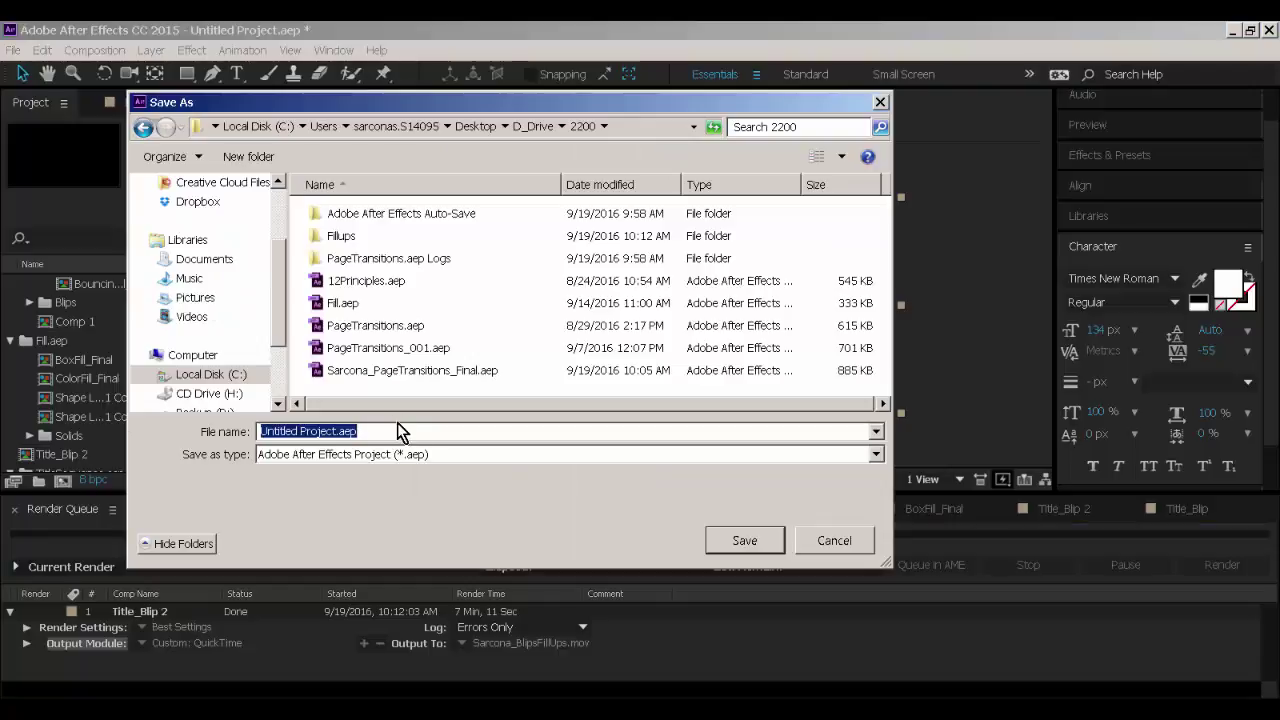
text(Sarcona_Bli)
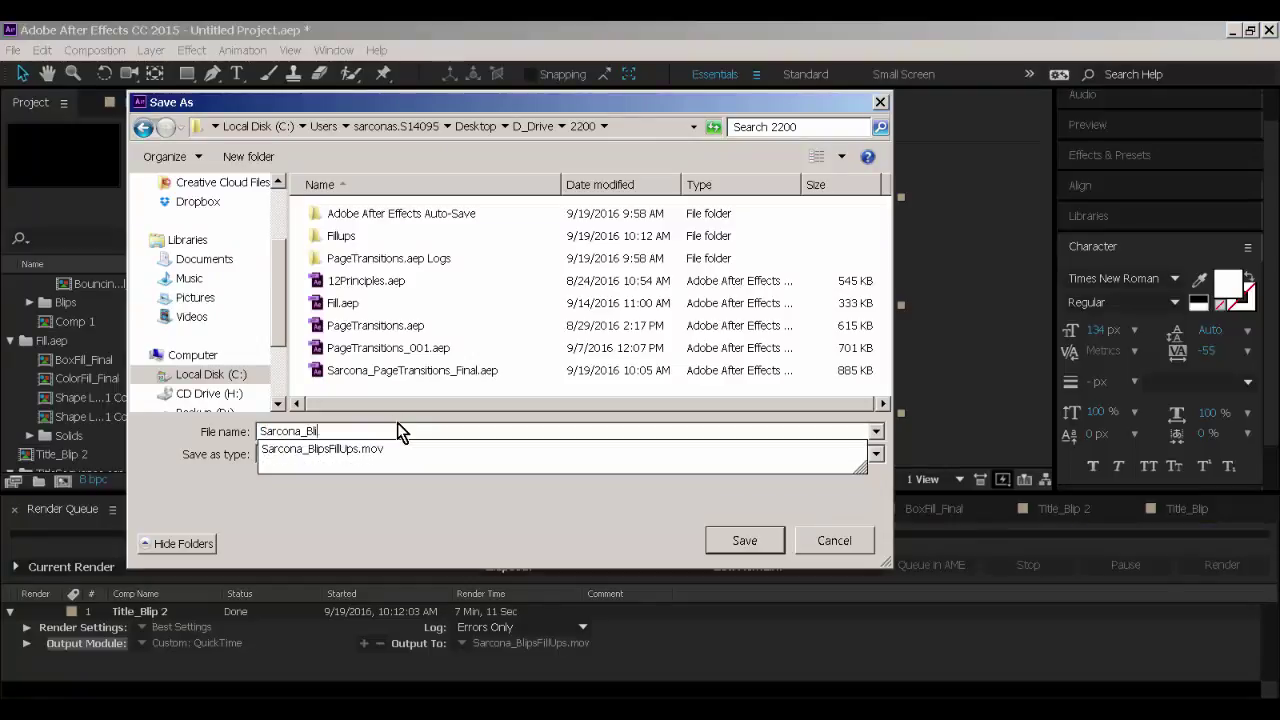
text(psFillUps_Final)
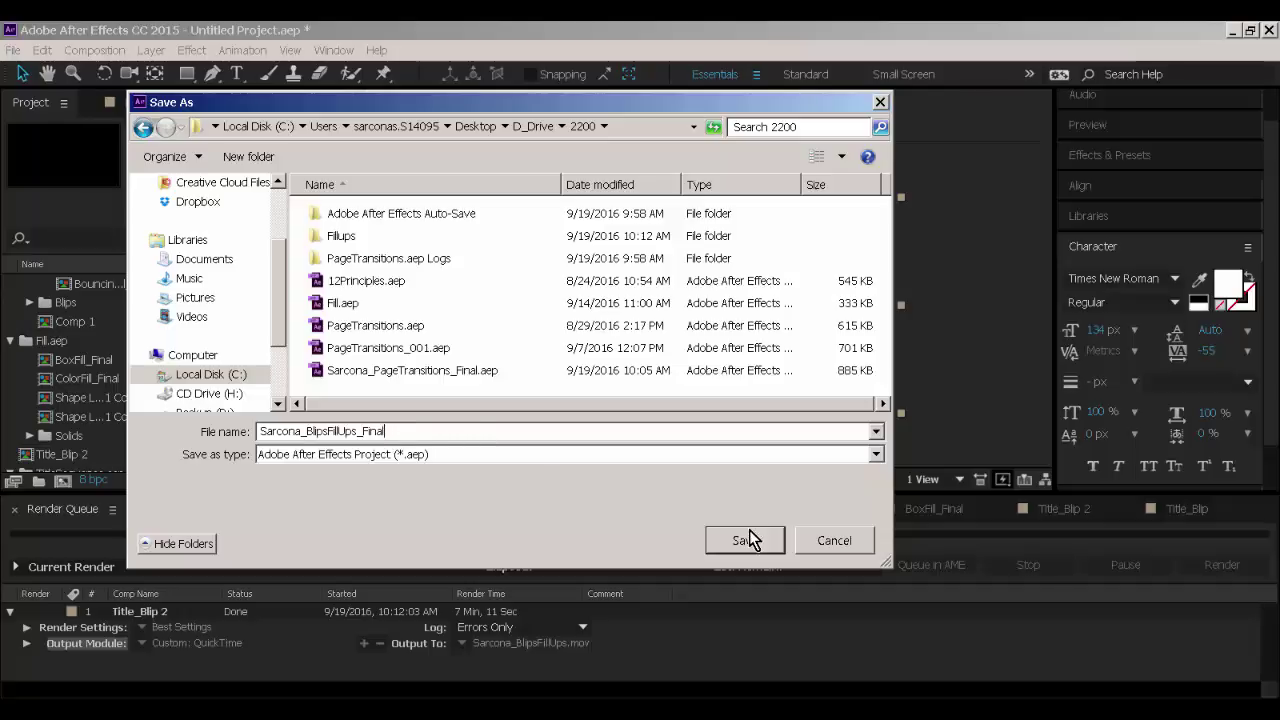
click(750, 540)
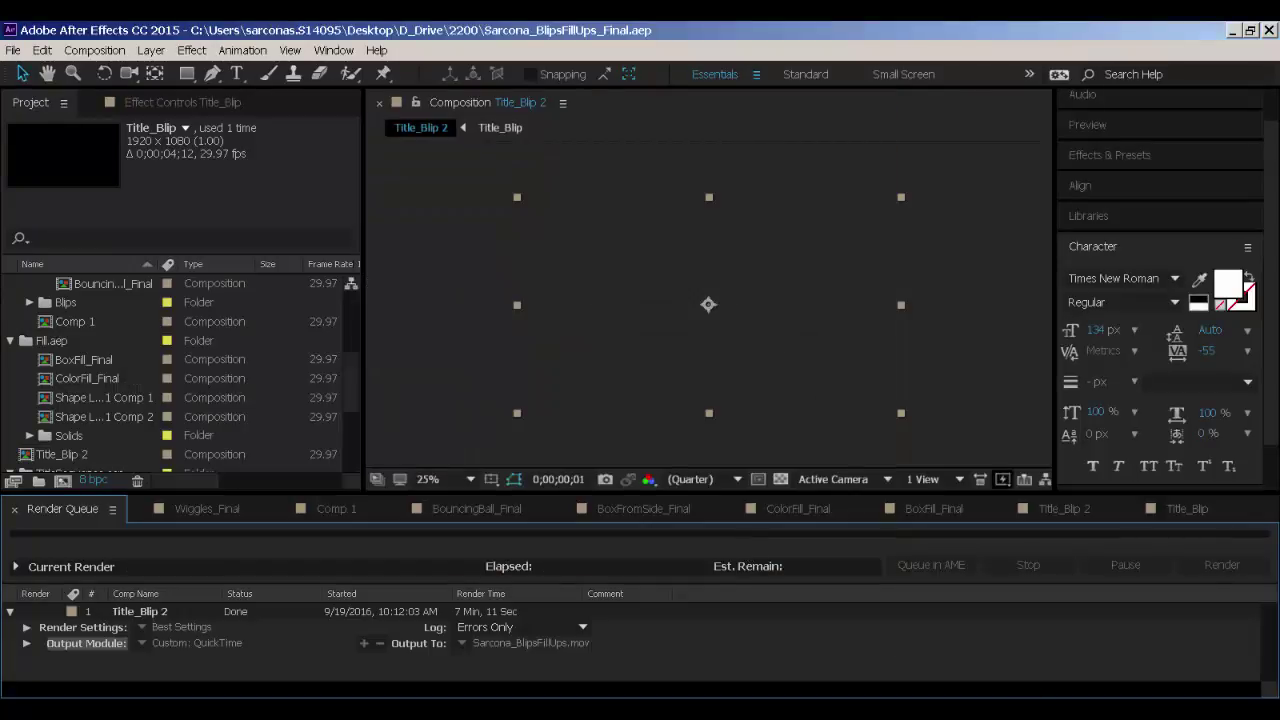
In the file explorer, copy the BlipsFillUps and PageTransitions movies and their two _Final project files from the local 2200 folder.
click(785, 648)
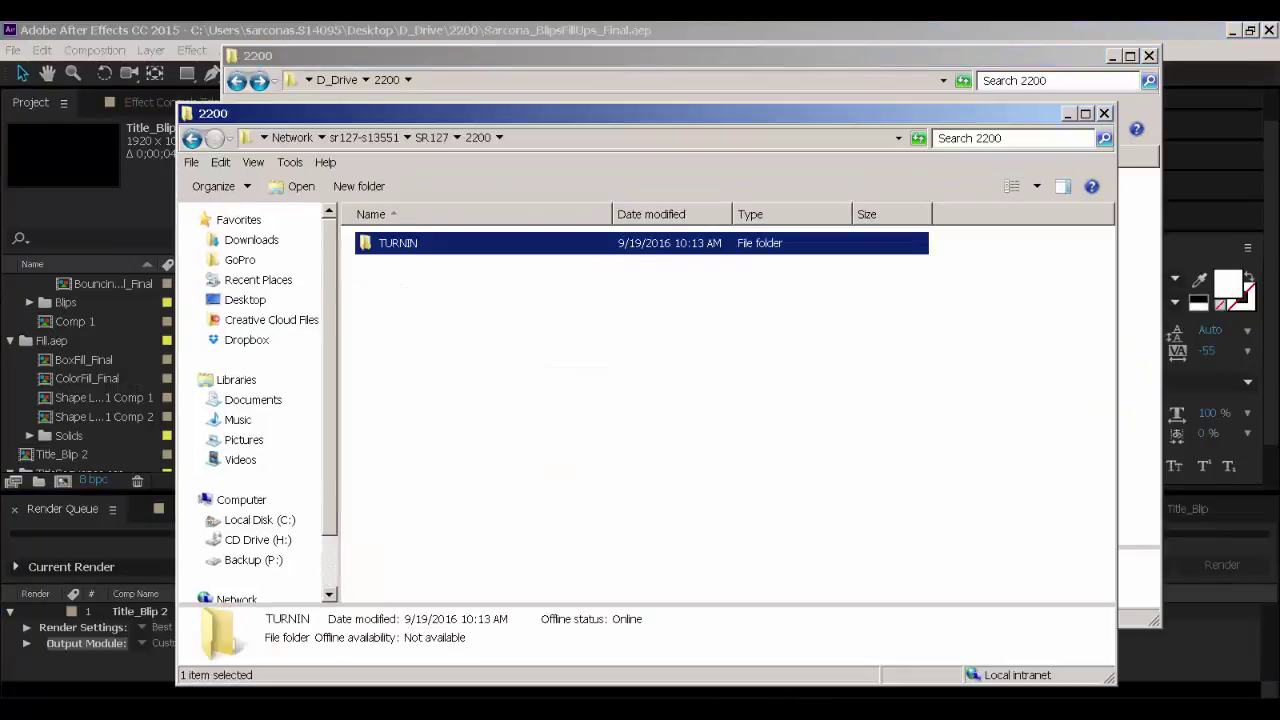
click(530, 423)
click(486, 343)
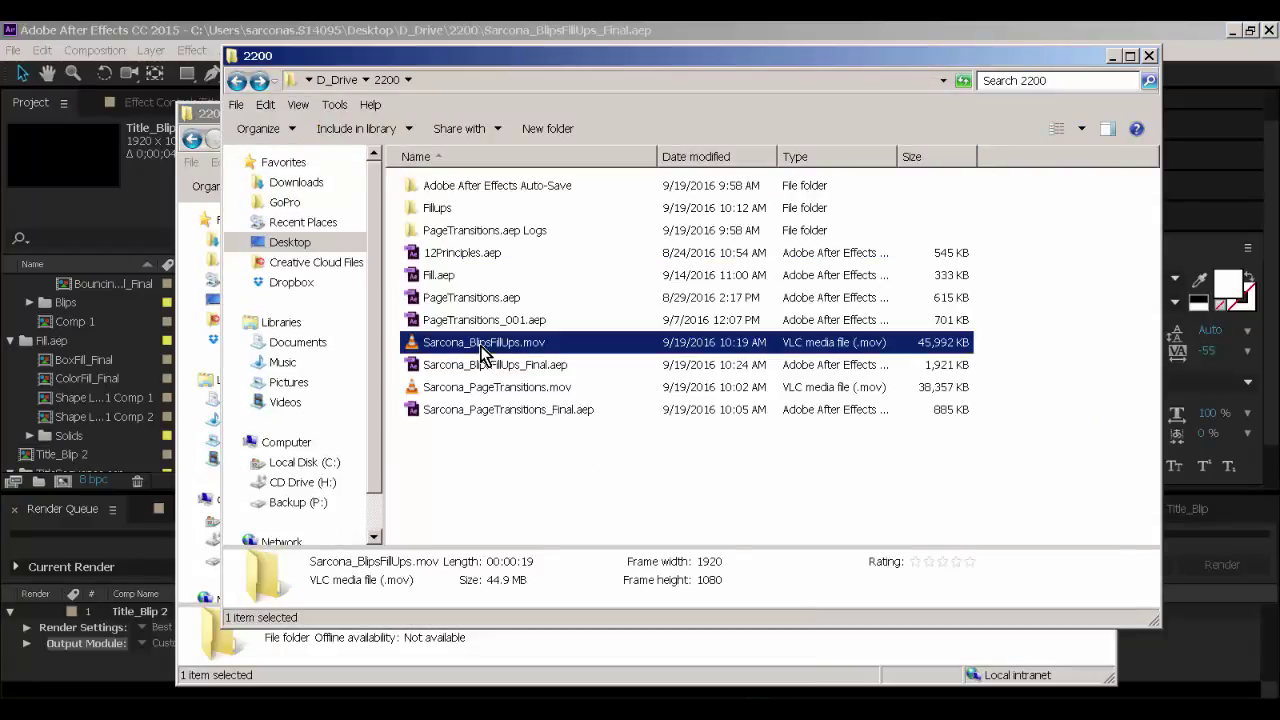
click(505, 366)
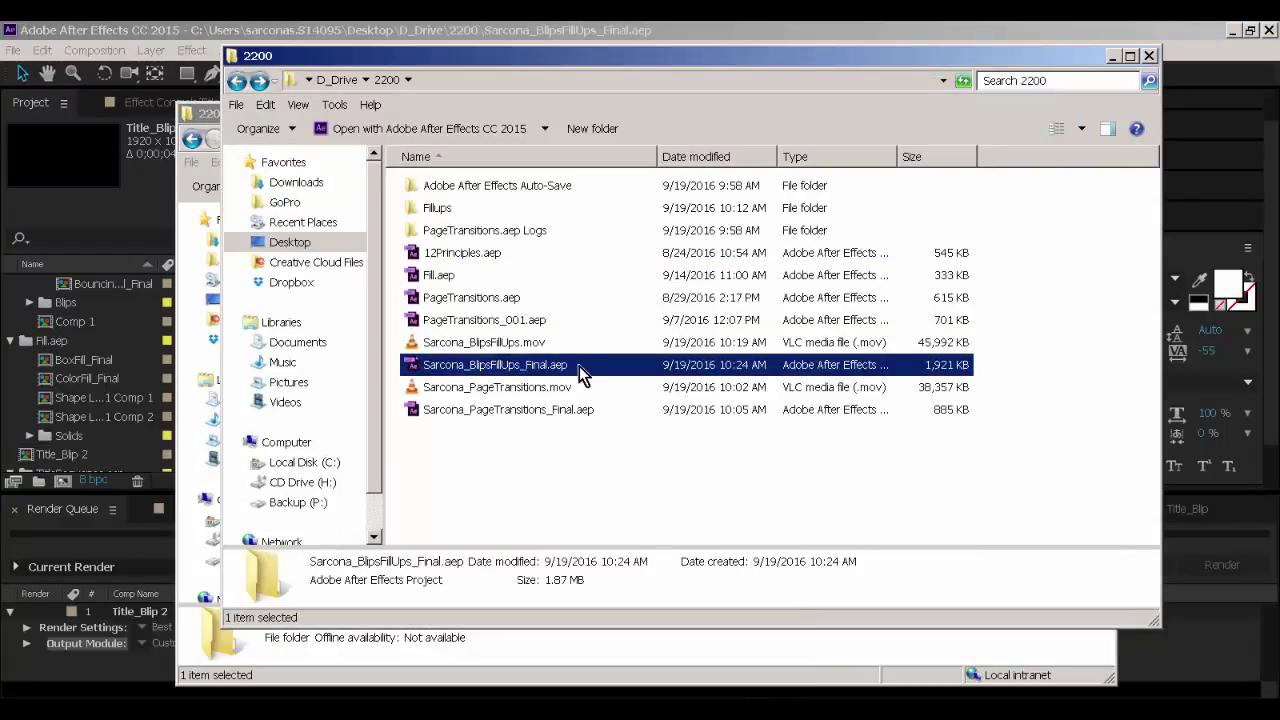
click(558, 390)
click(568, 410)
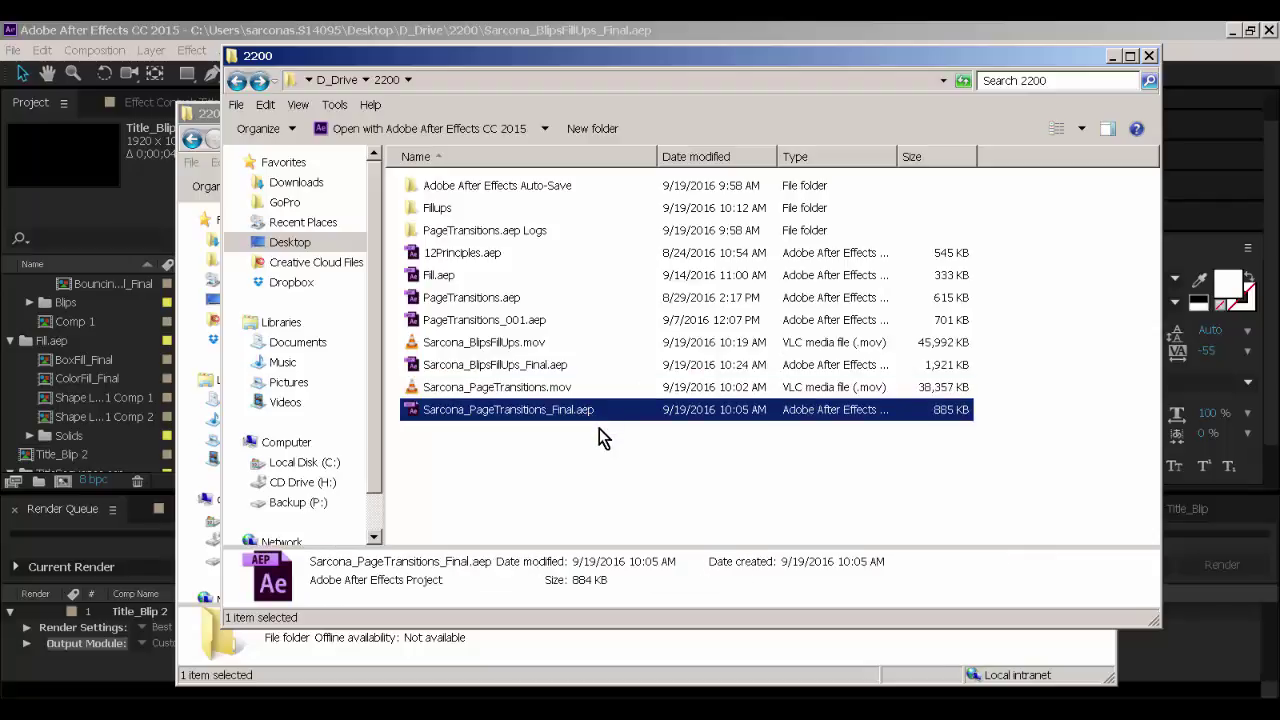
drag(575, 453, 491, 340)
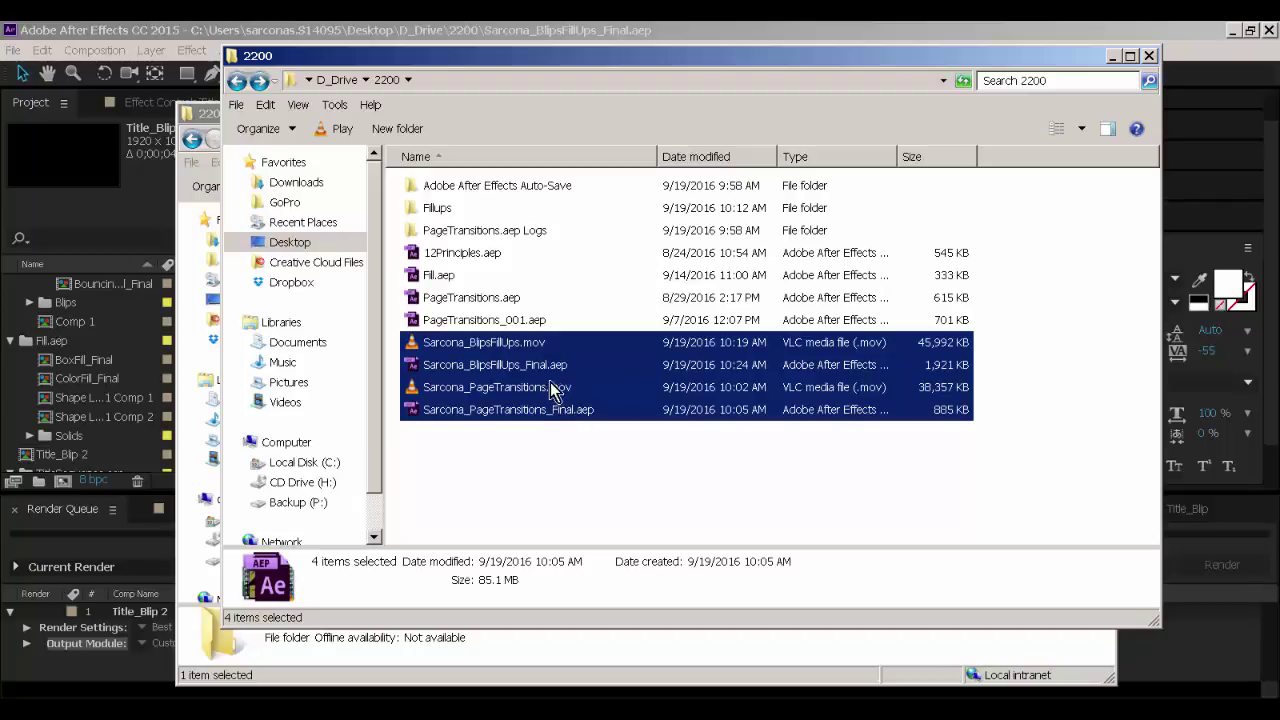
Create a folder named with the surname inside the 2200 folder and paste the four copied files into it.
click(394, 135)
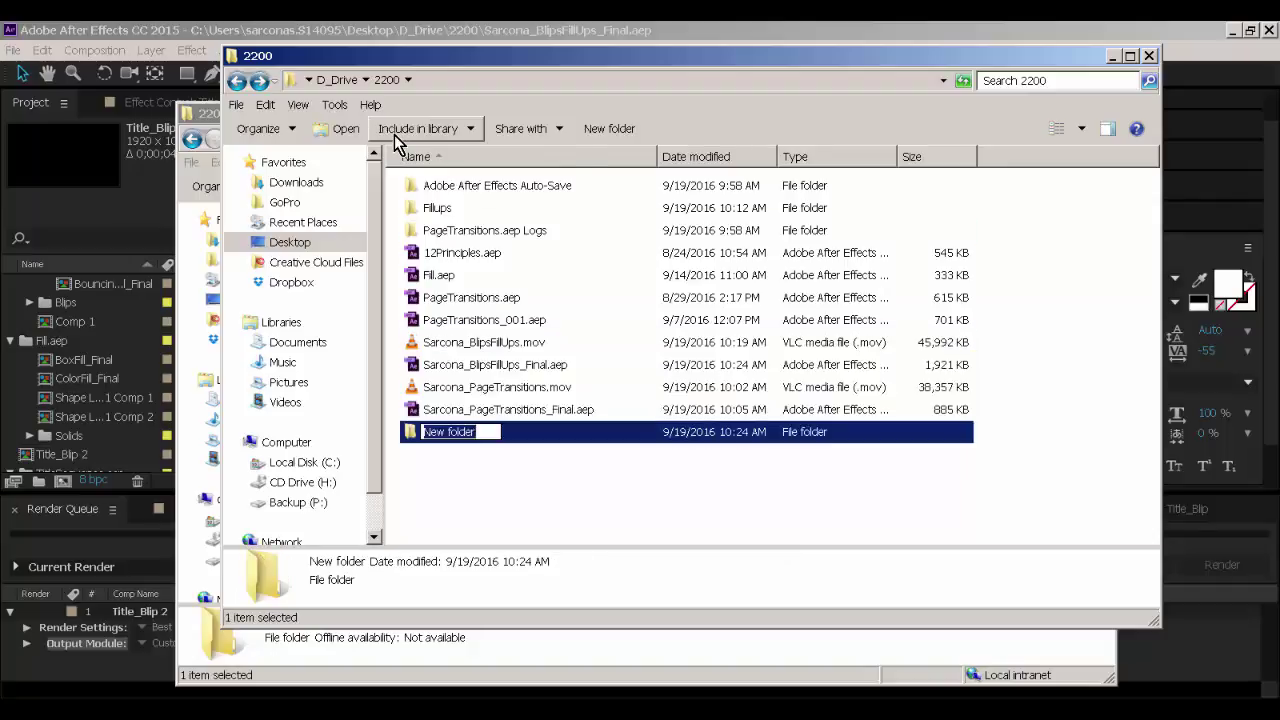
text(Sarcona)
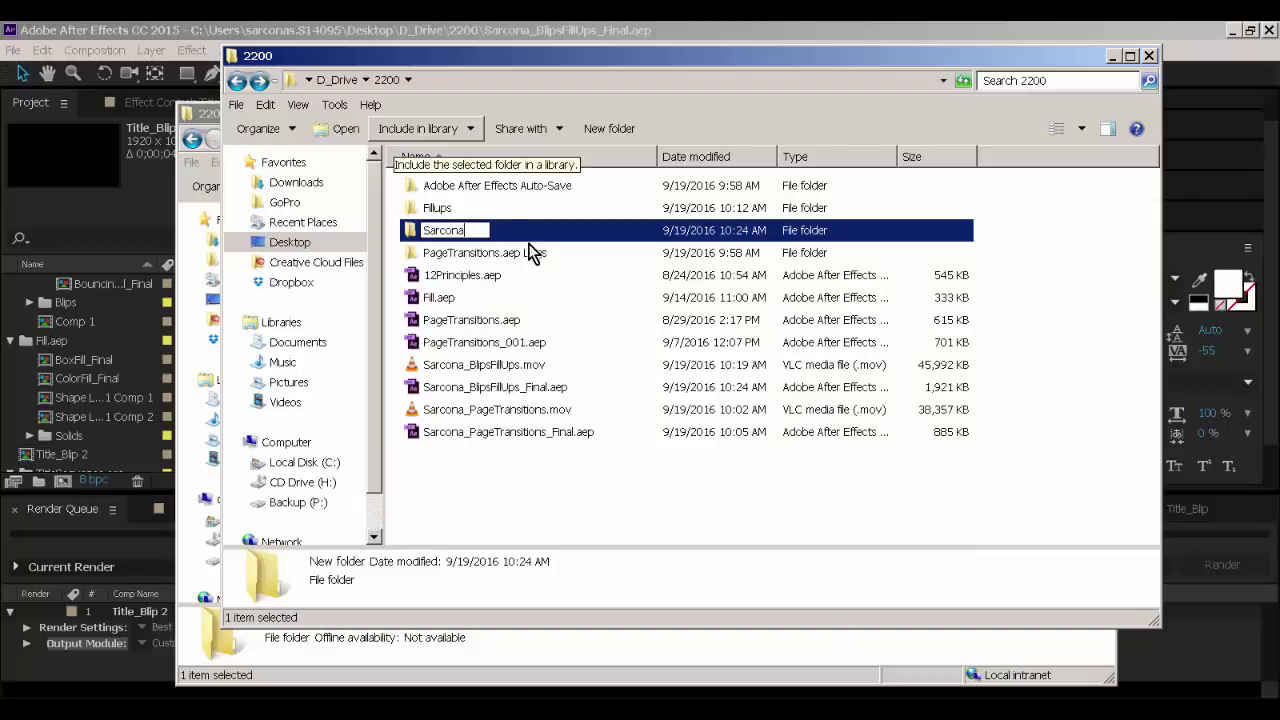
key(Return)
key(Return)
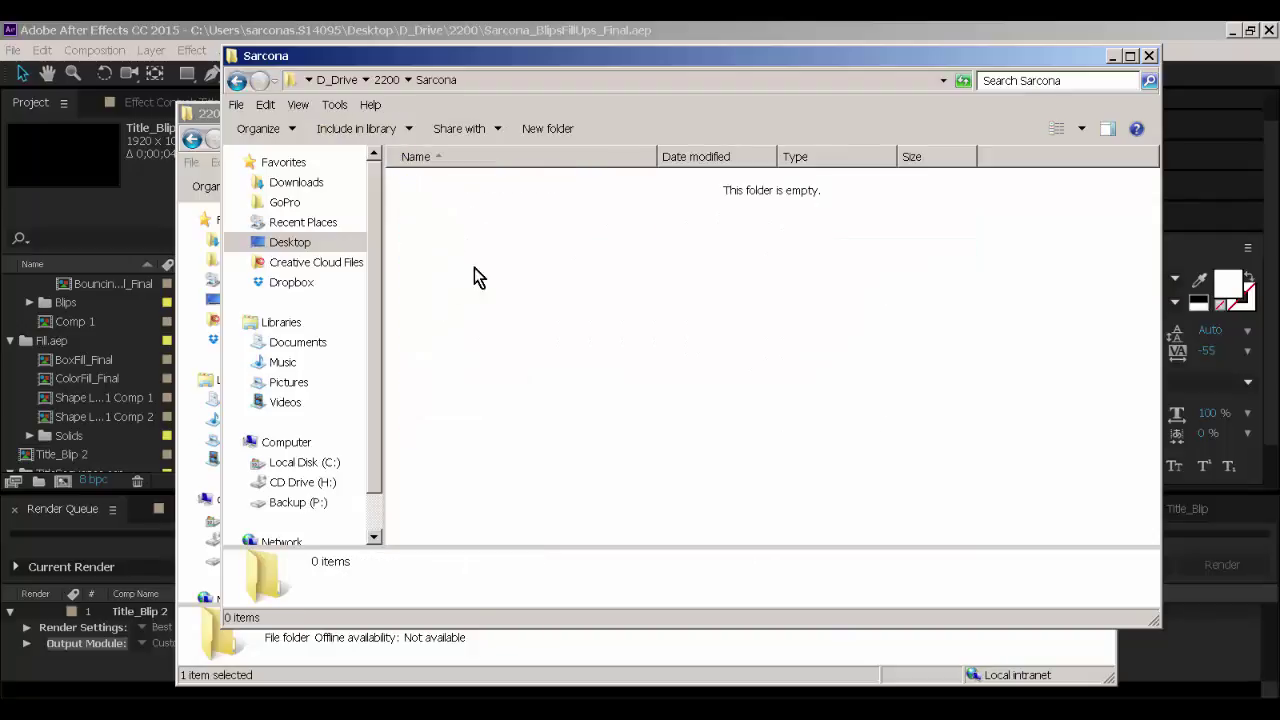
right_click(451, 247)
click(509, 362)
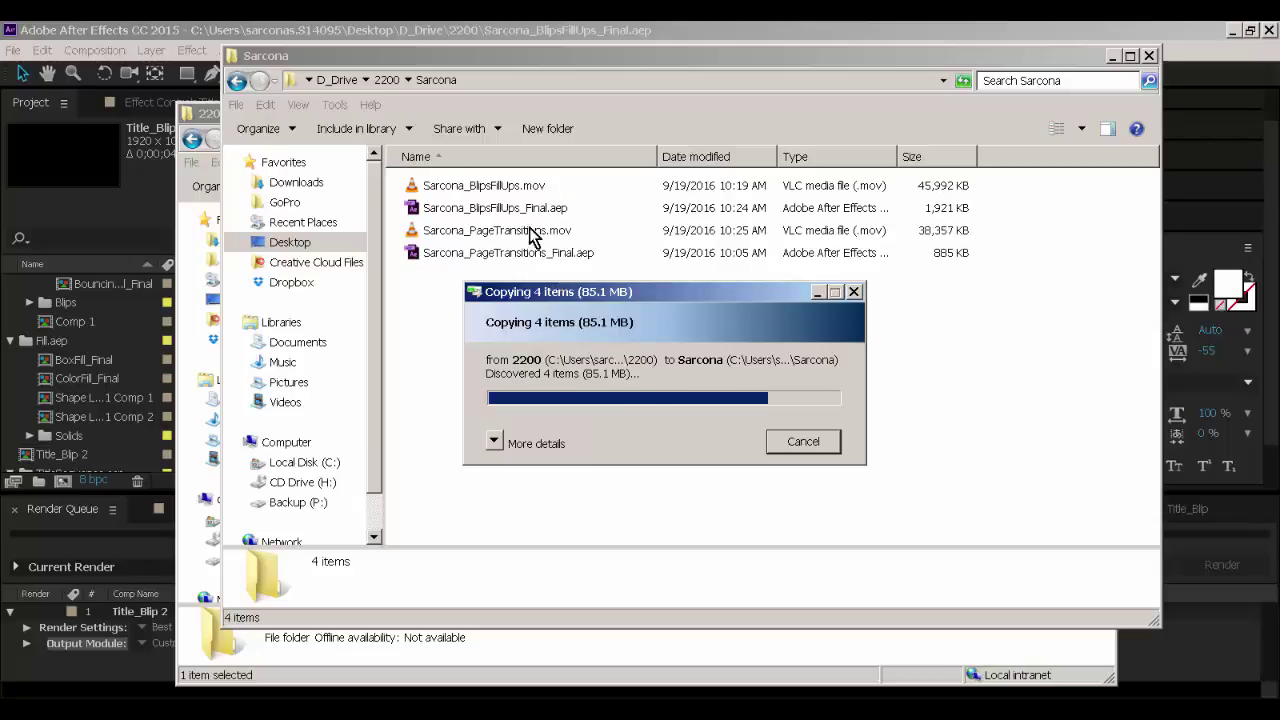
Return to the local 2200 folder and arrange its window beside the network 2200 folder window, with the surname folder selected.
click(387, 80)
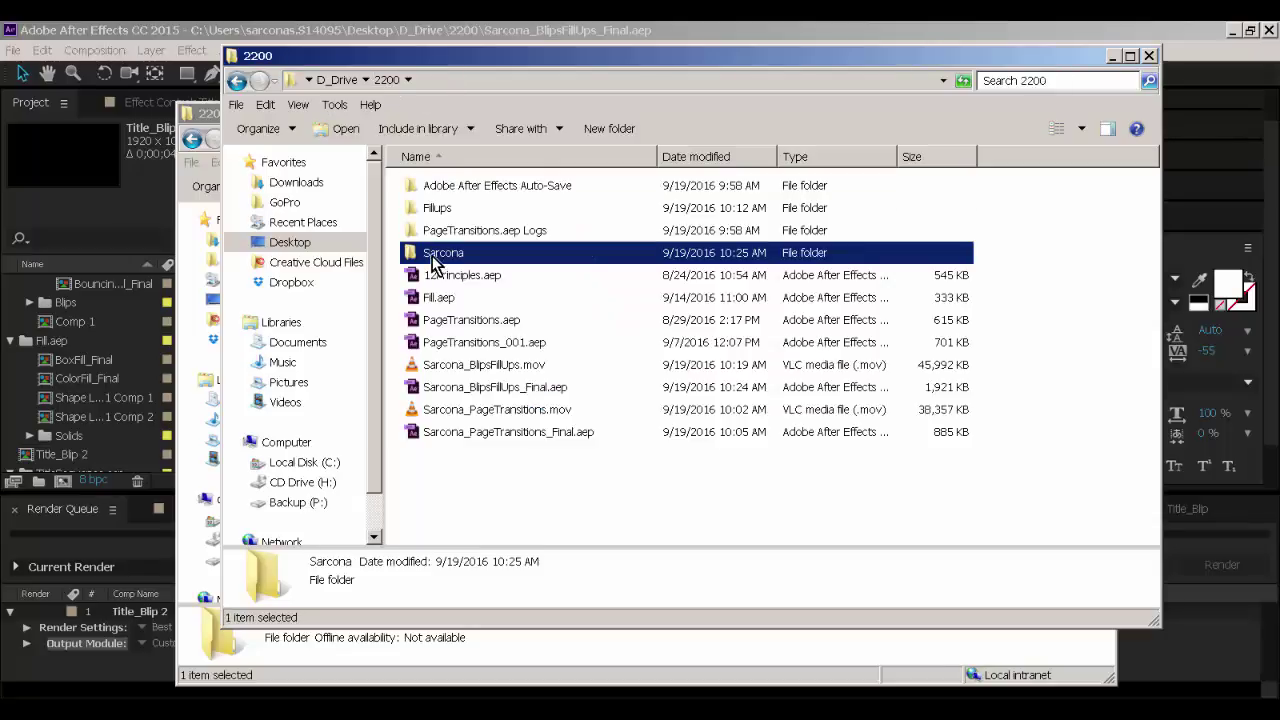
click(463, 254)
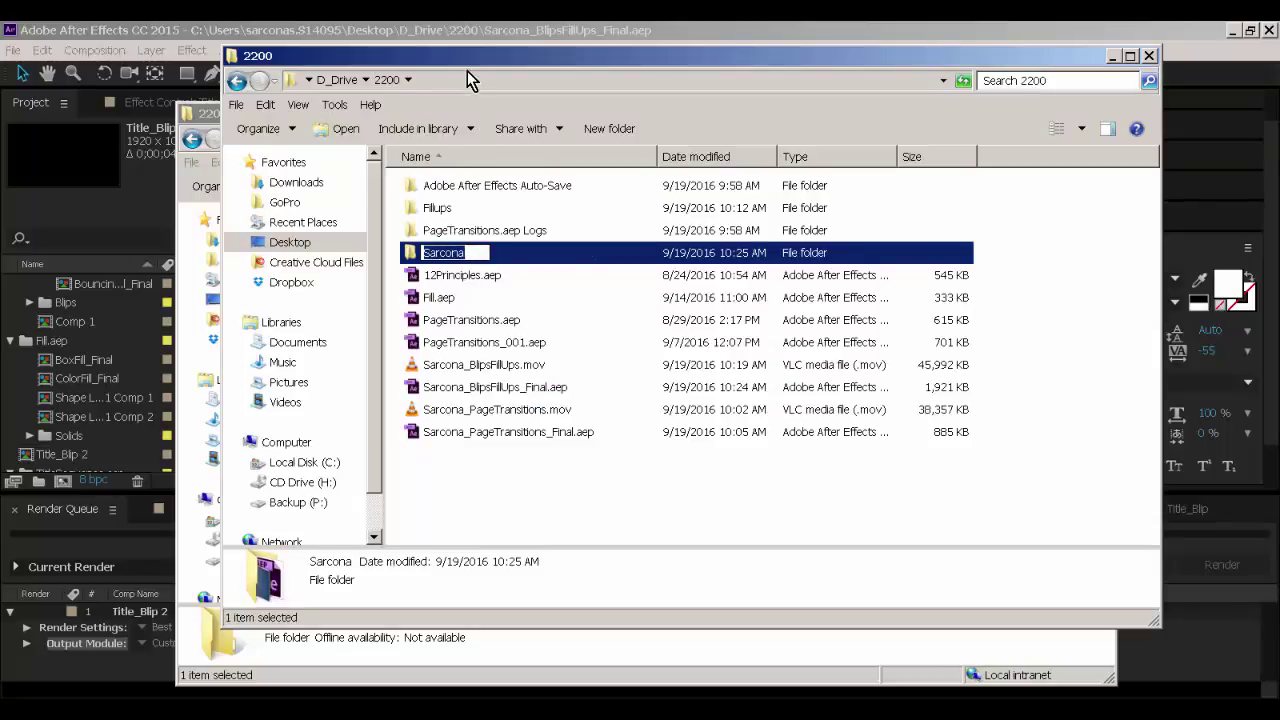
drag(467, 71, 719, 73)
click(385, 122)
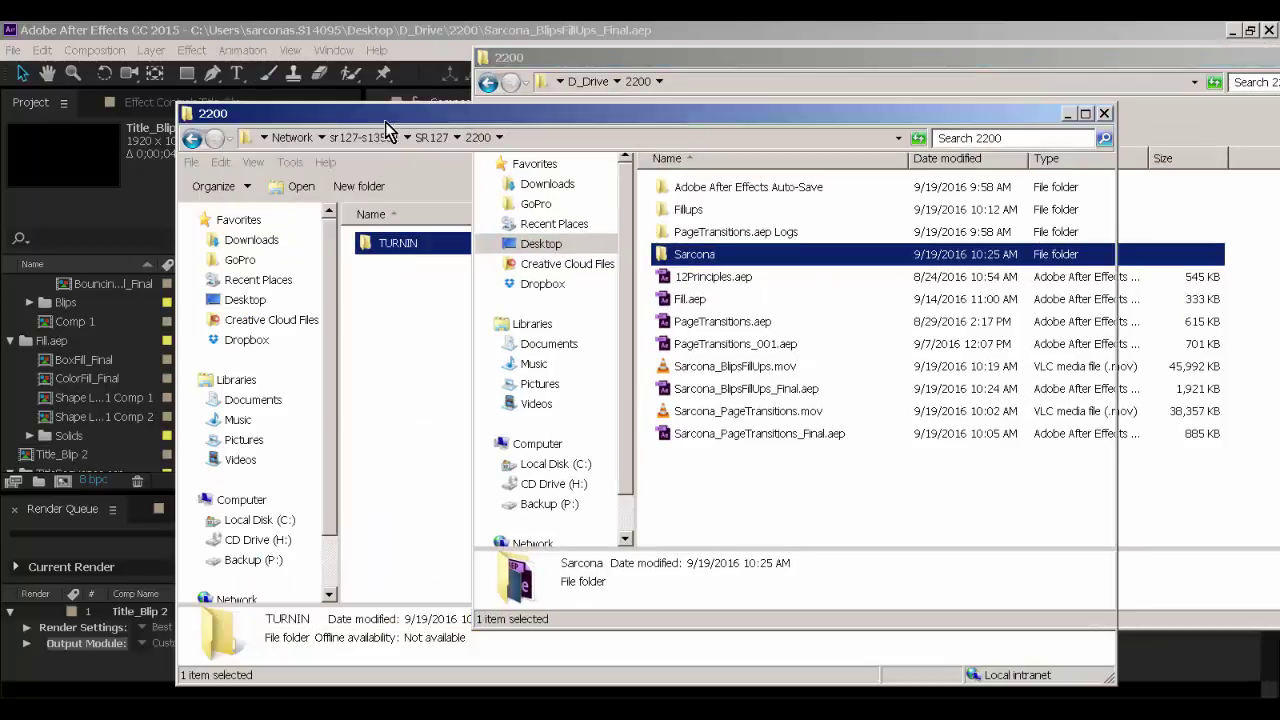
drag(385, 122, 249, 123)
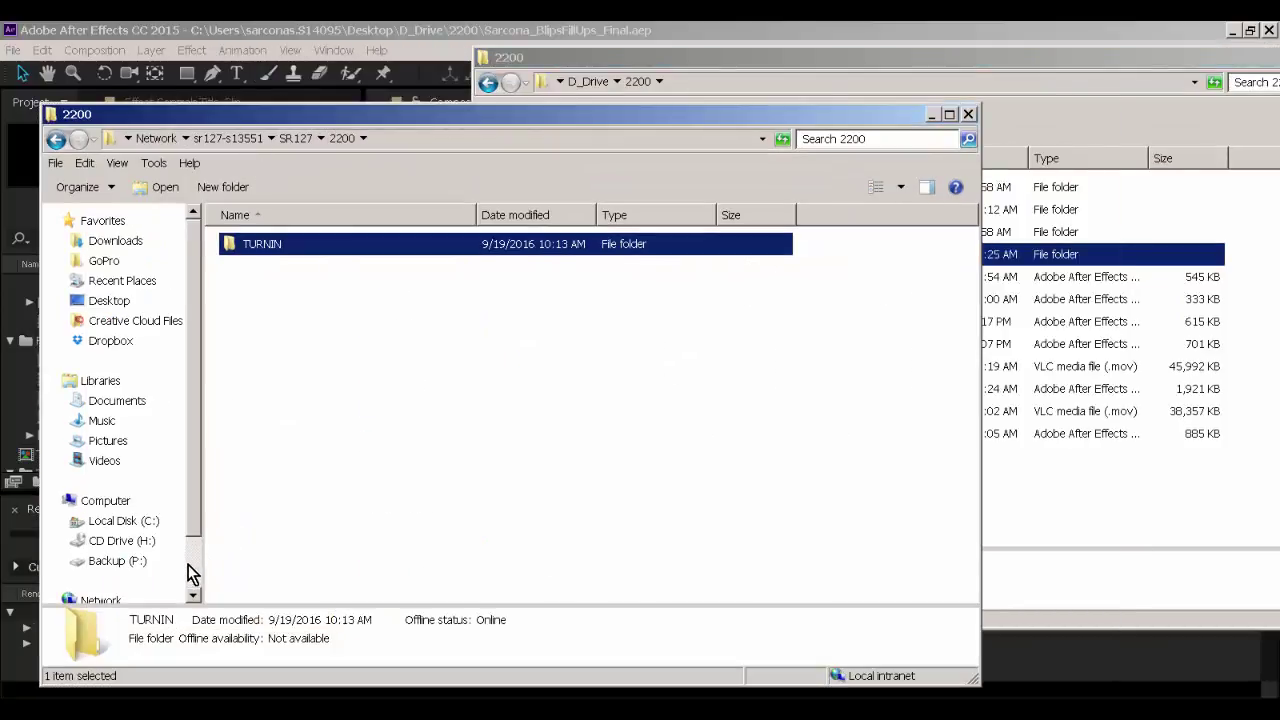
Browse up to the SR127 network folder and back to its 2200 subfolder.
scroll(194, 566, down, 1)
drag(192, 542, 209, 349)
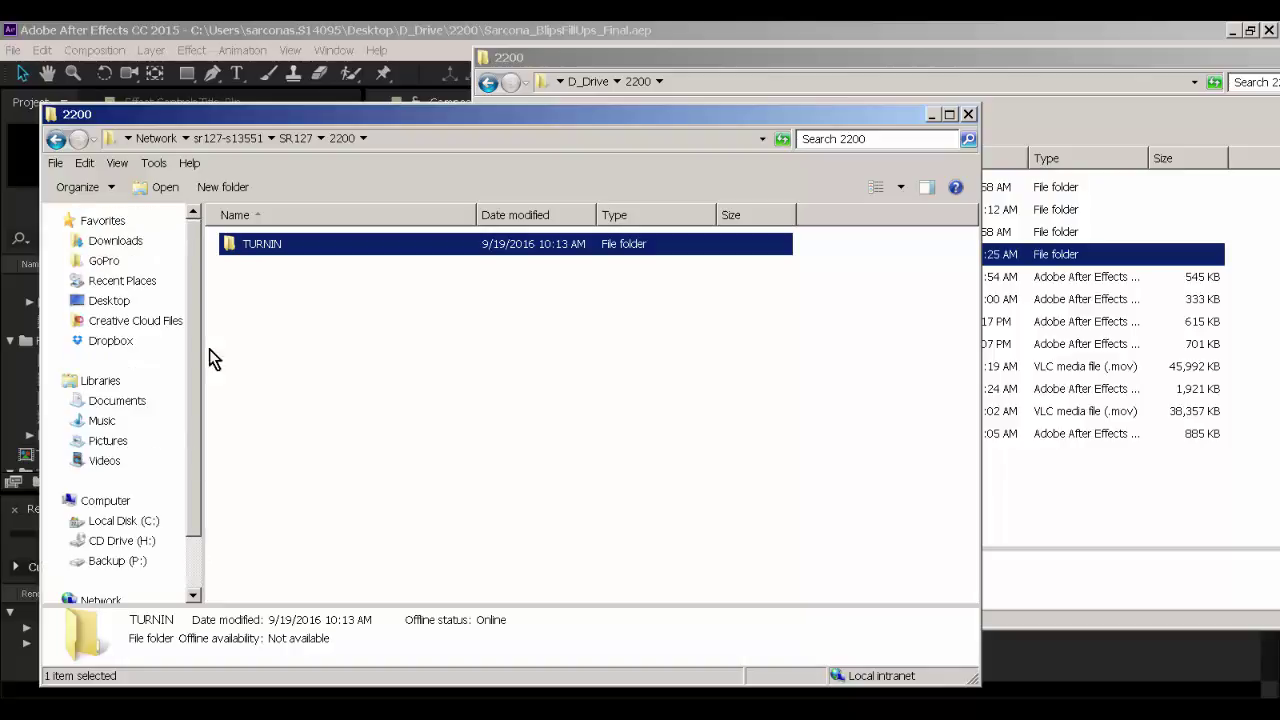
click(300, 138)
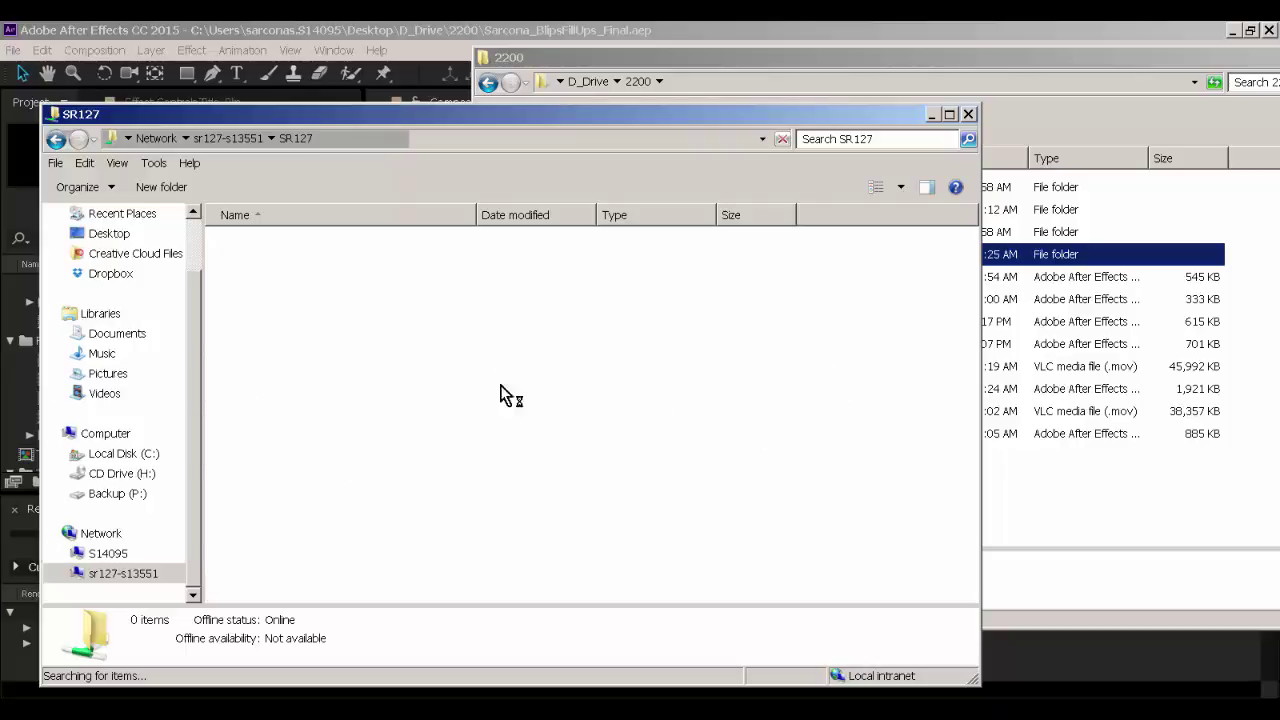
scroll(207, 262, up, 2)
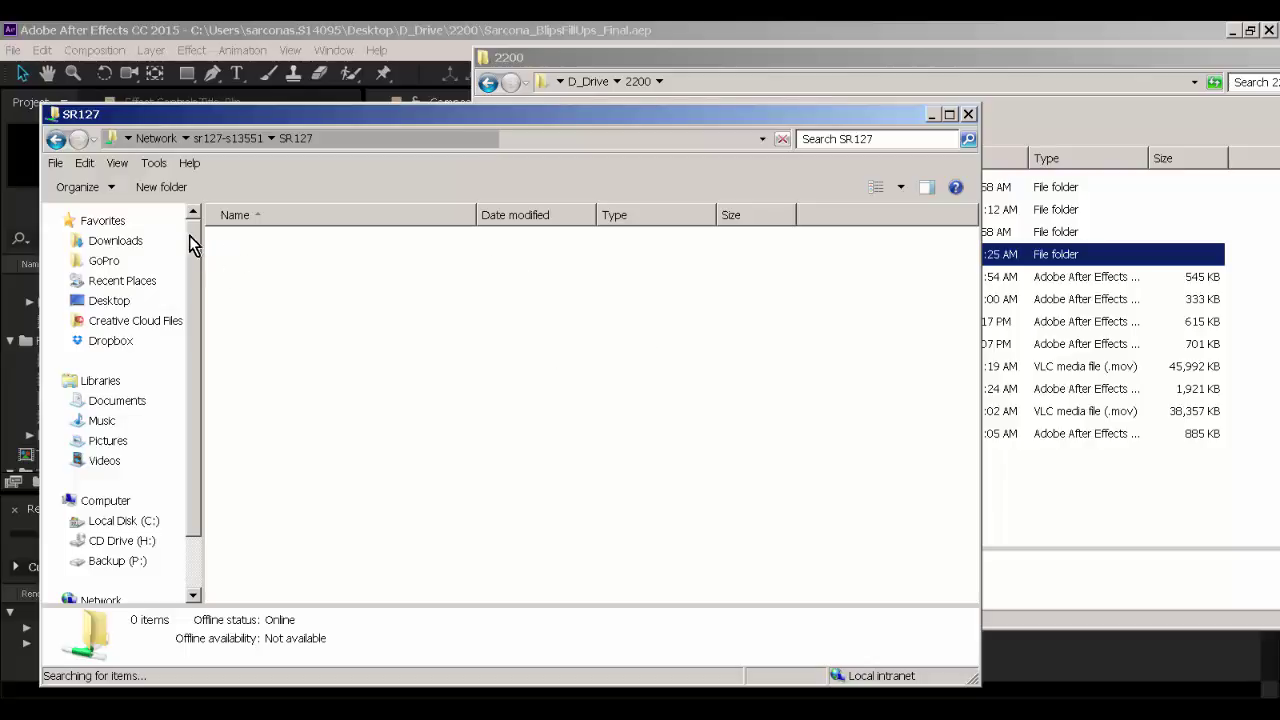
click(56, 139)
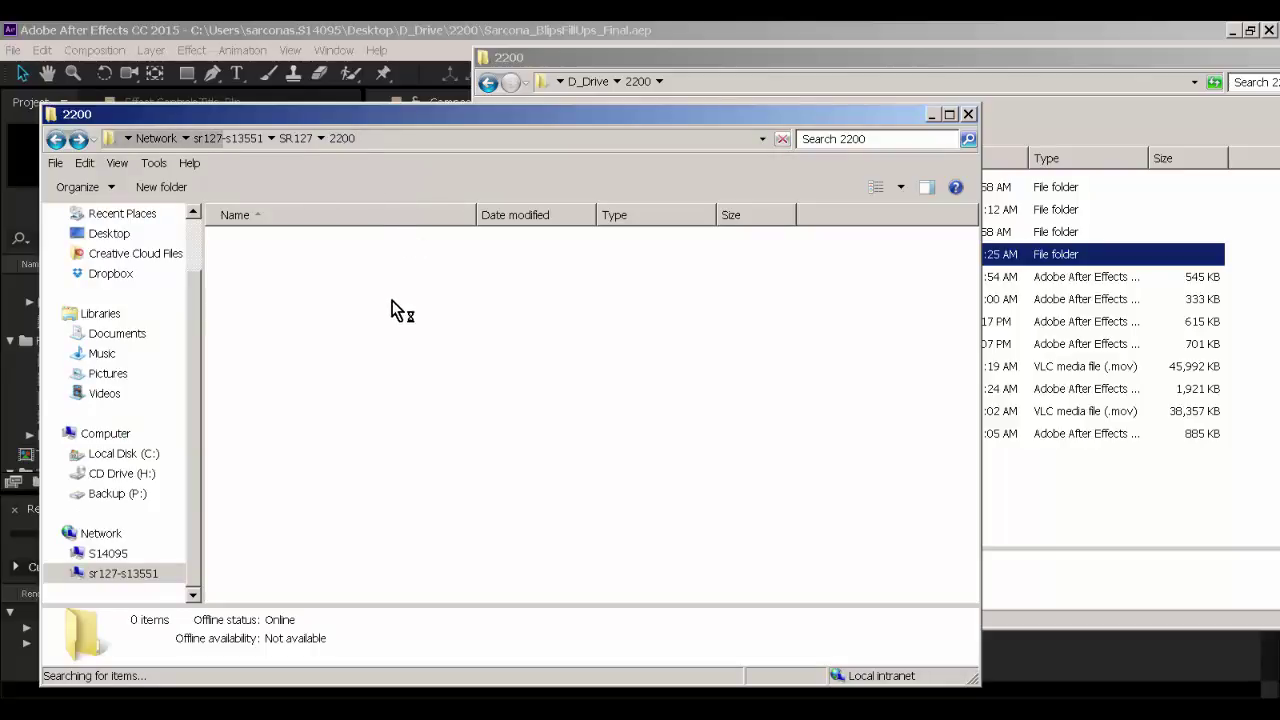
Try to copy the surname folder from the local 2200 folder into the network 2200 folder.
click(1092, 494)
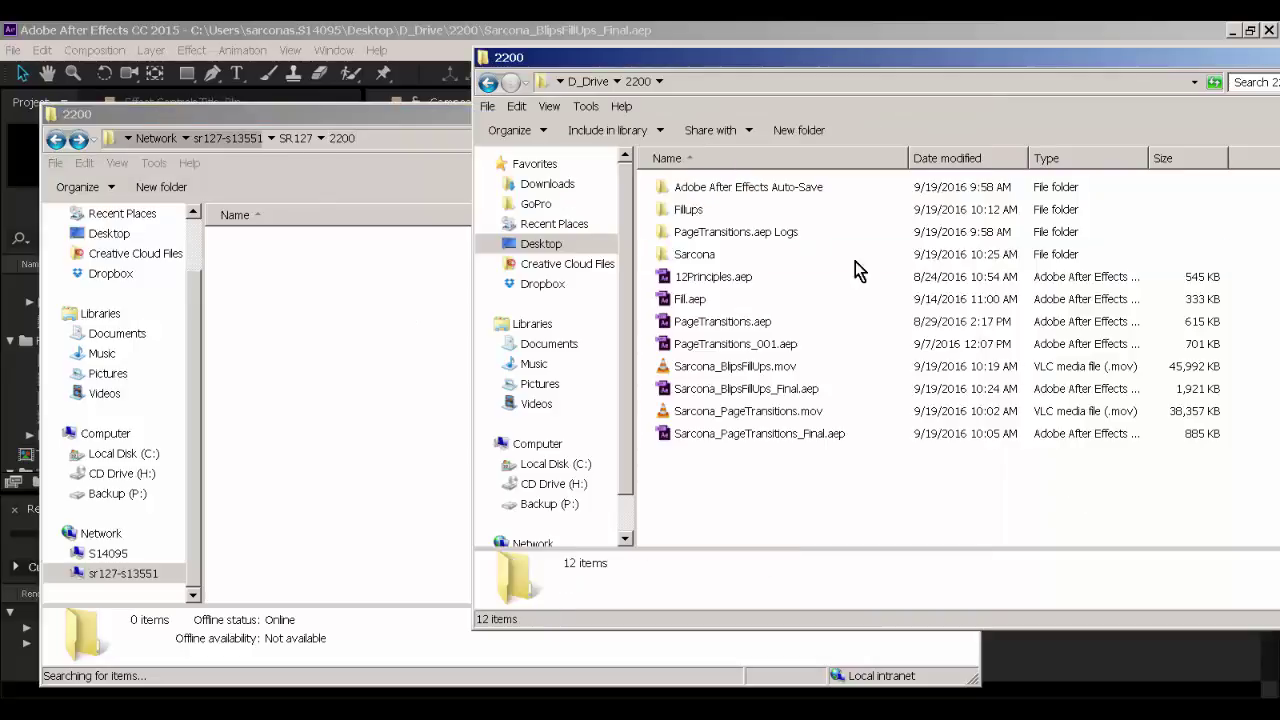
click(722, 254)
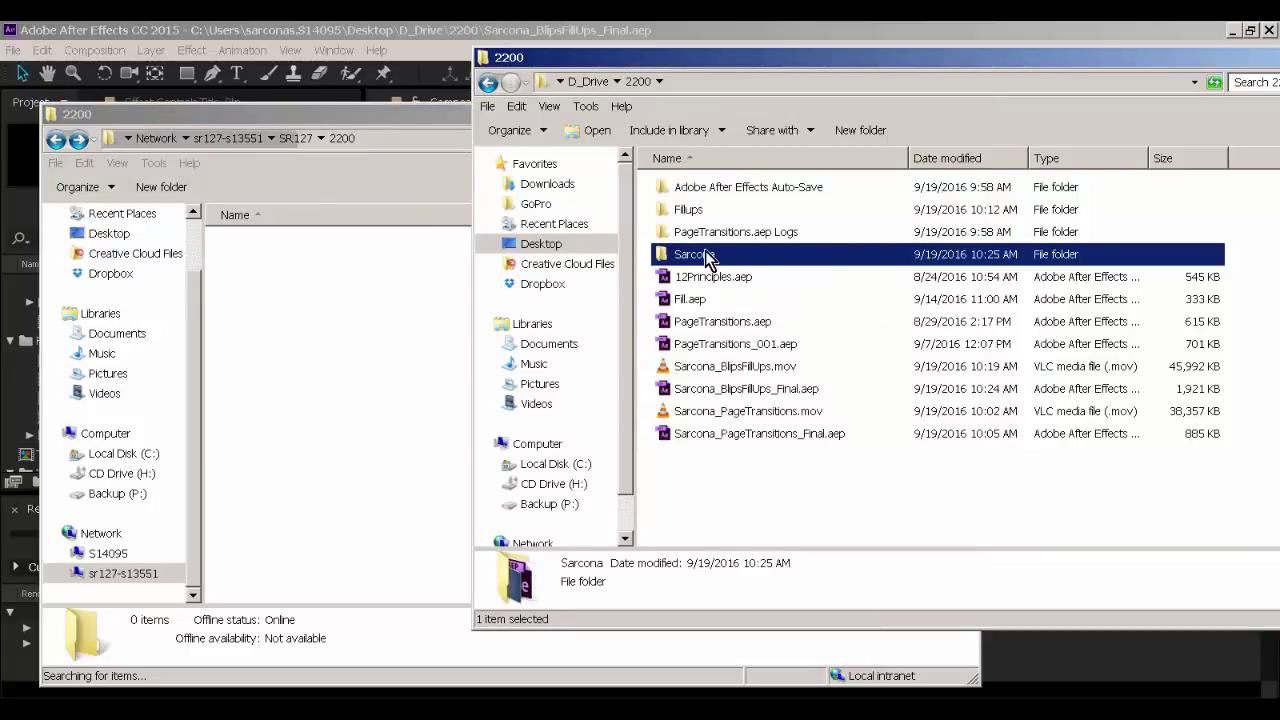
mouse_move(707, 256)
mouse_down()
mouse_move(366, 323)
mouse_move(742, 262)
mouse_move(410, 372)
mouse_move(701, 252)
mouse_up()
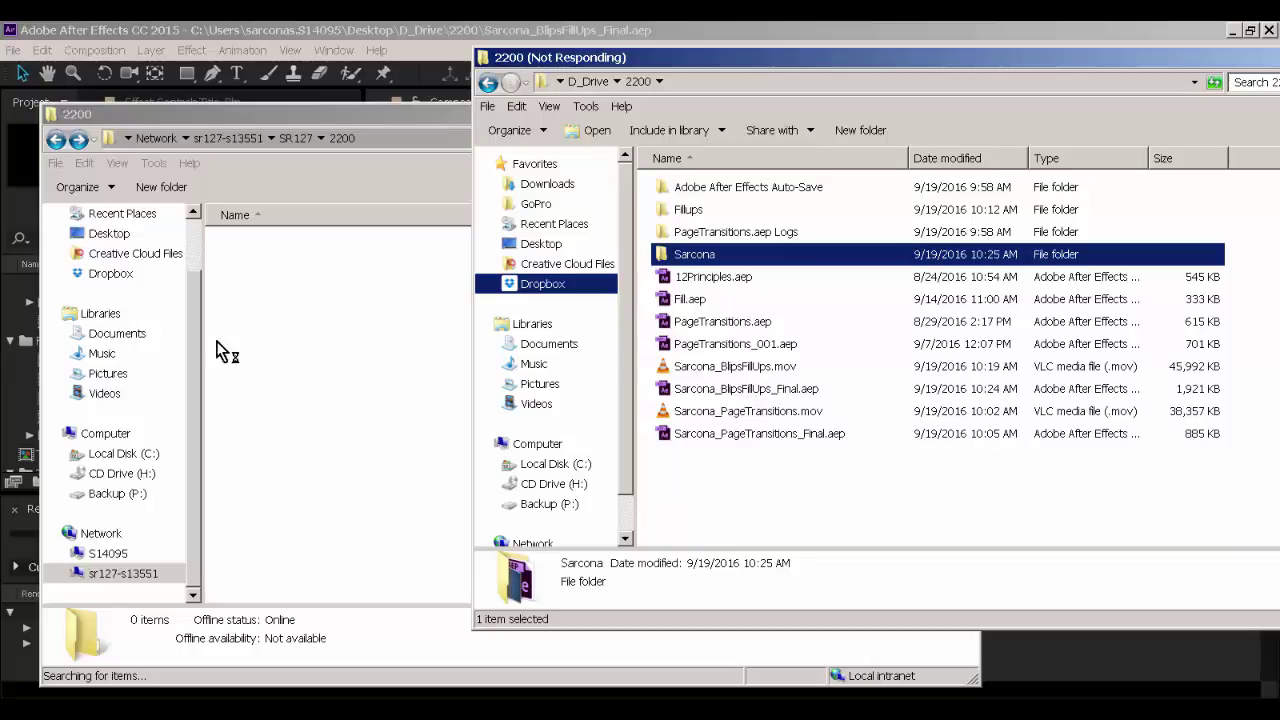
click(279, 343)
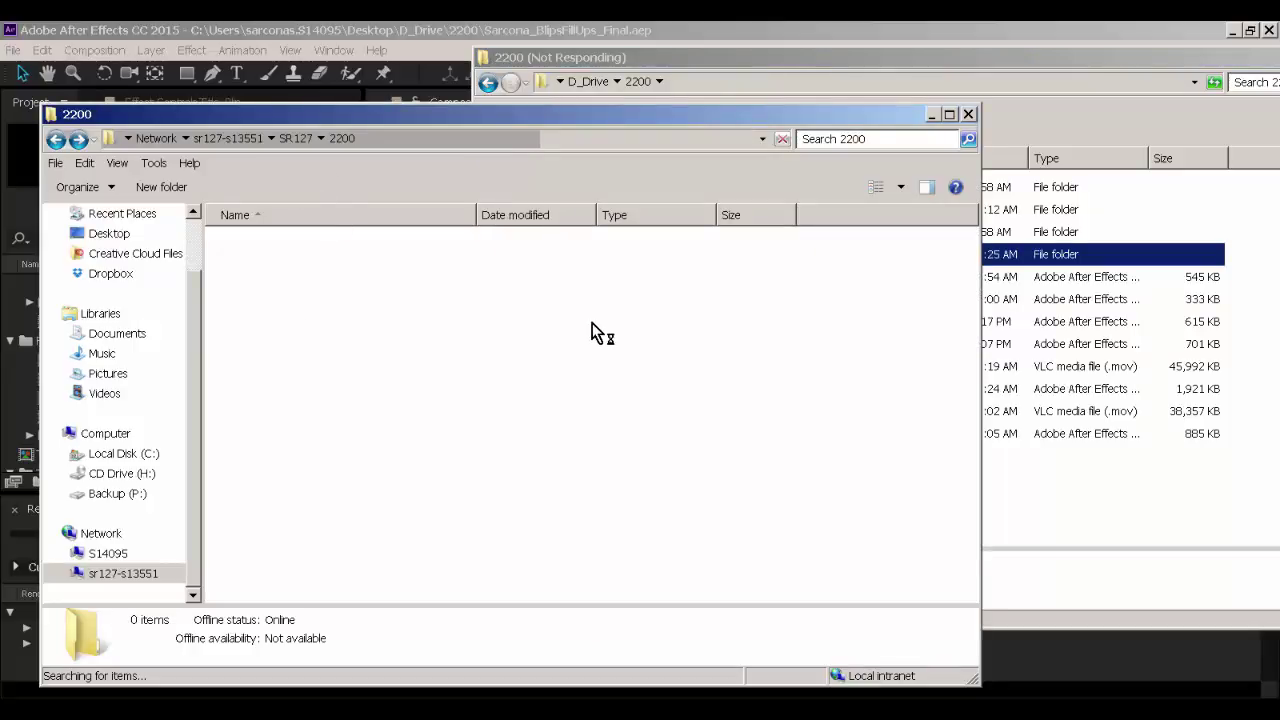